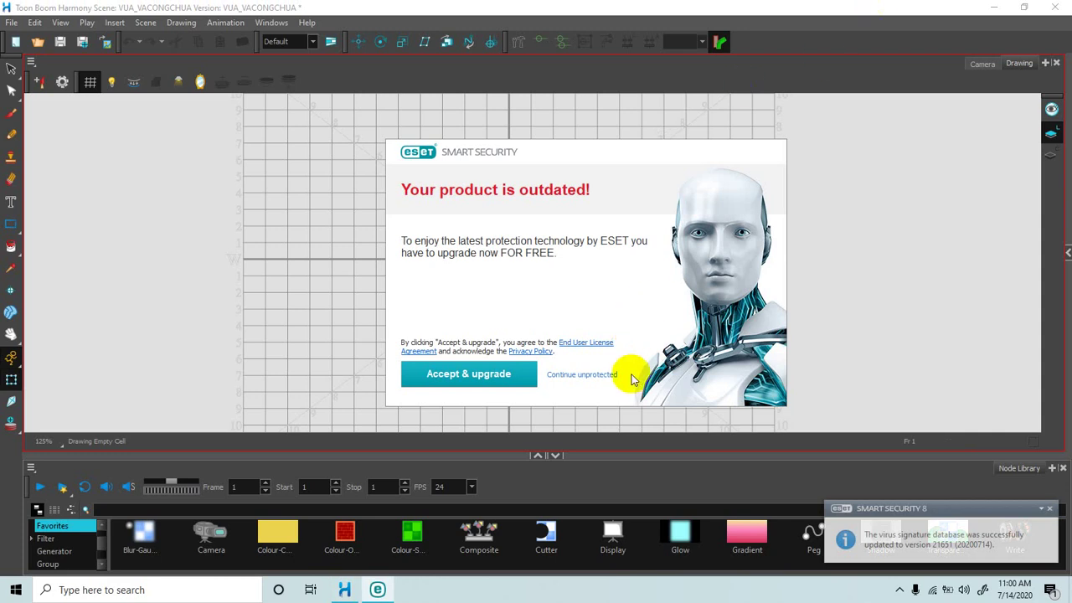
End the ESET Update Tool task in Task Manager to dismiss the upgrade pop-up, and close Task Manager.
right_click(544, 596)
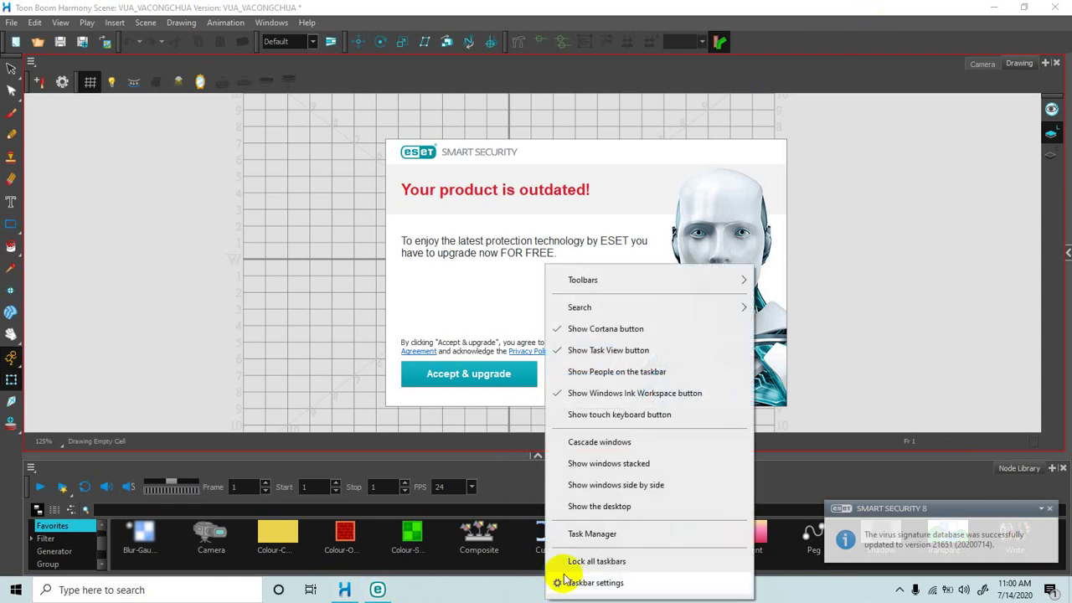
click(575, 536)
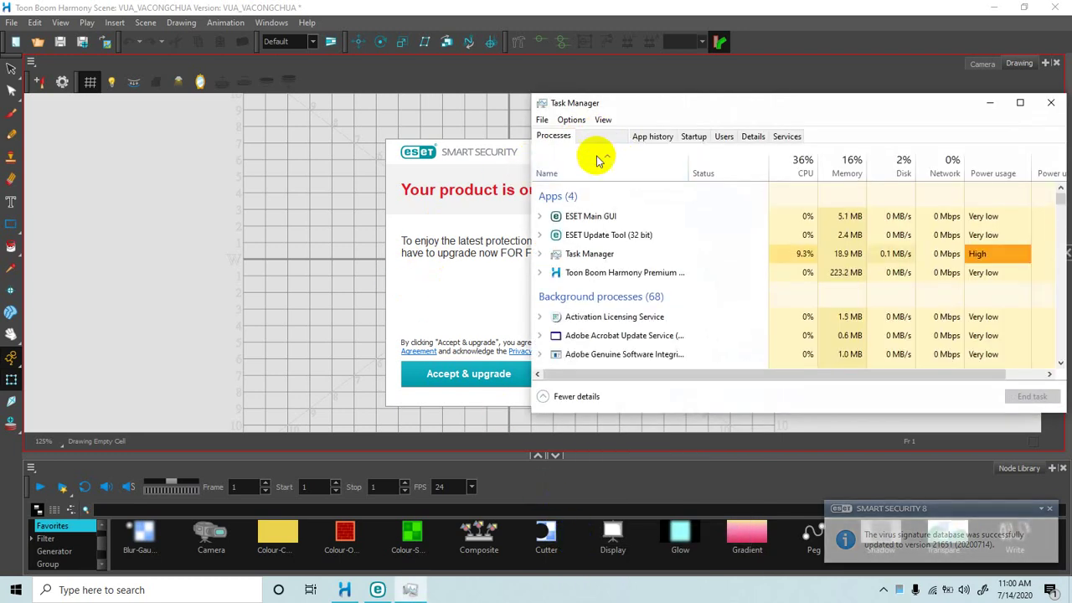
click(597, 239)
right_click(614, 240)
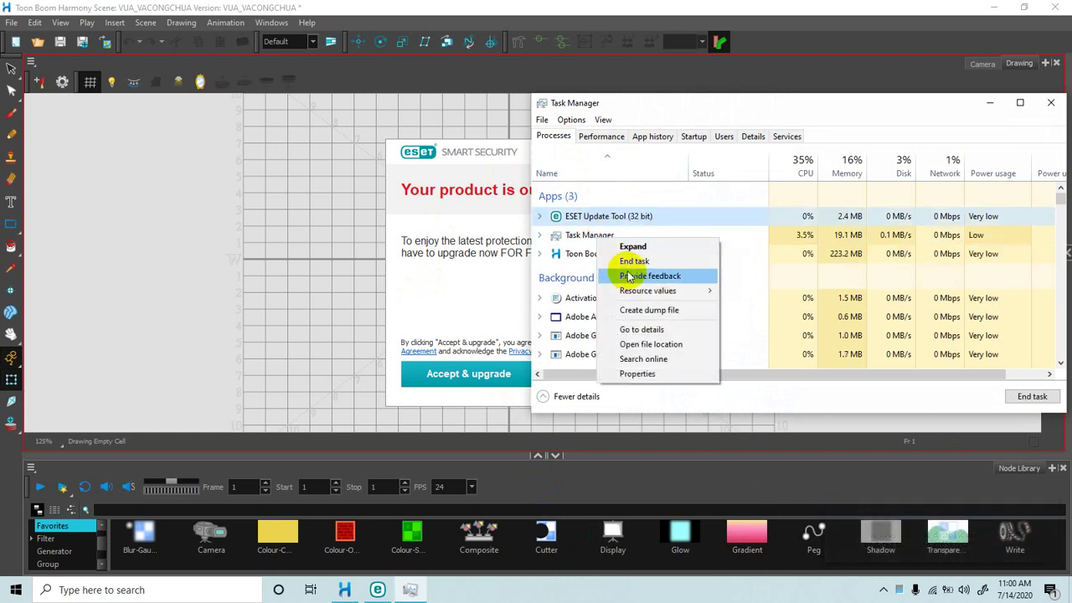
click(630, 261)
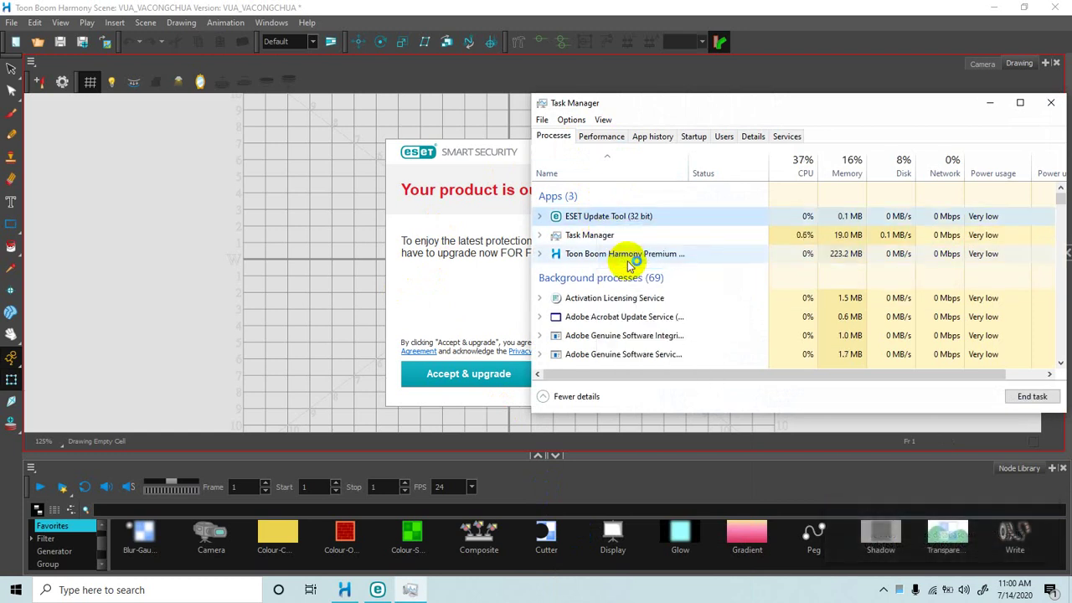
drag(931, 107, 838, 118)
click(957, 115)
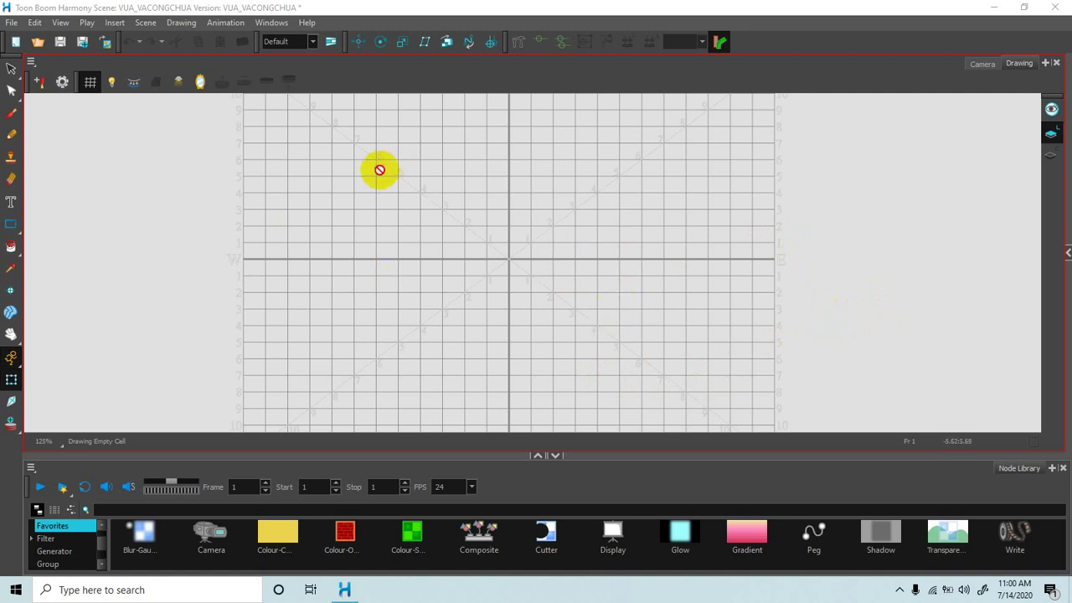
click(270, 25)
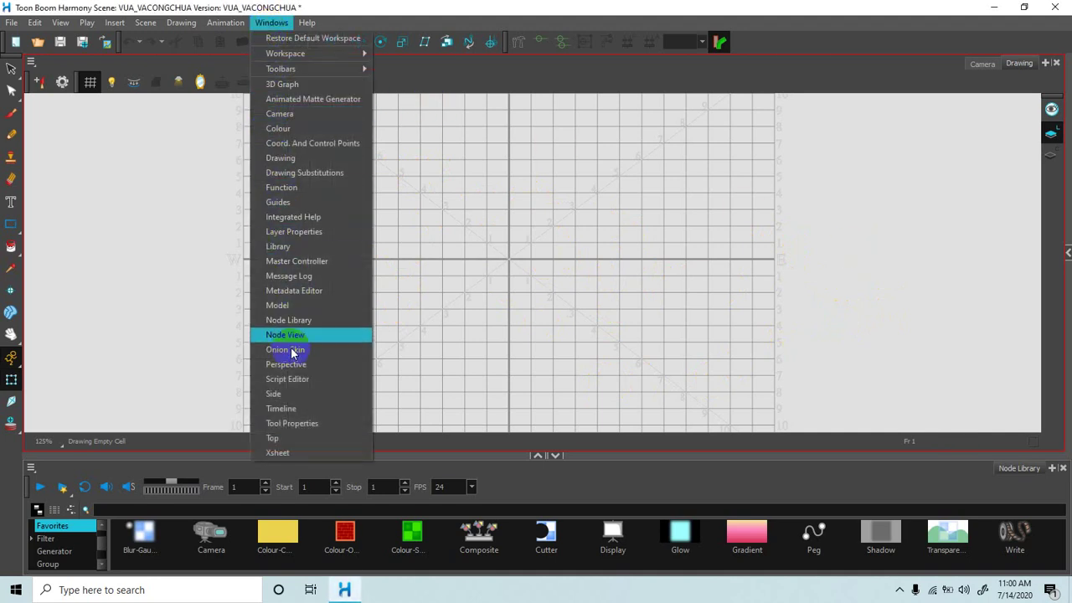
click(285, 407)
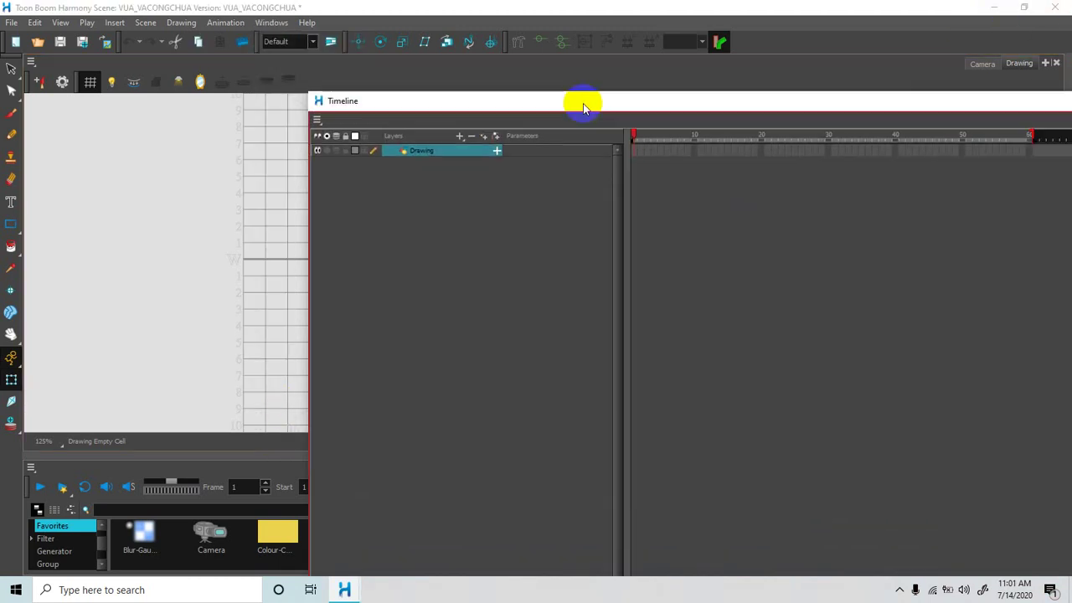
drag(581, 101, 349, 119)
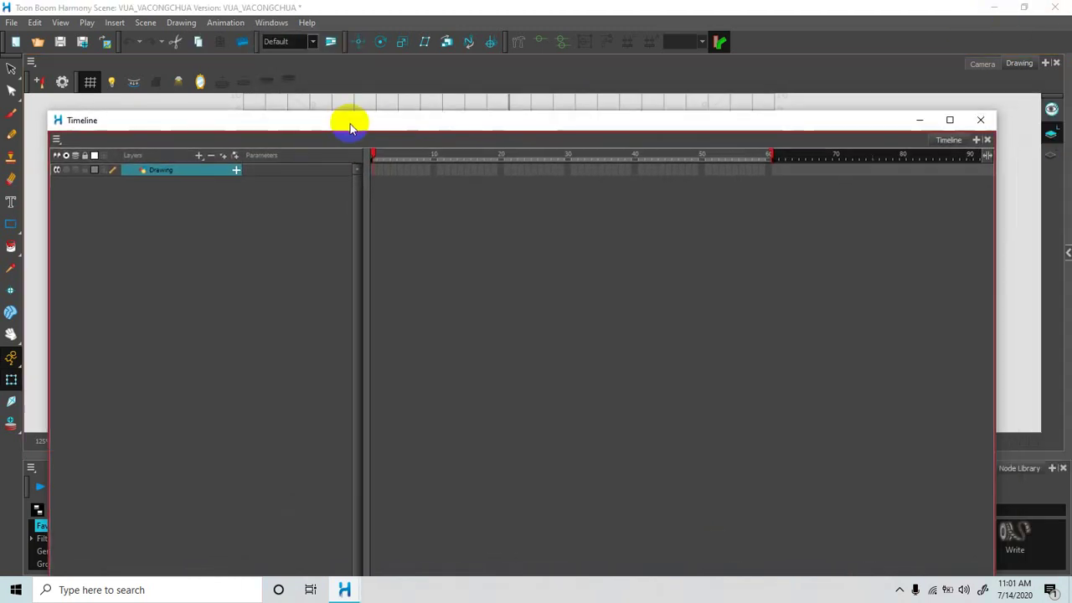
mouse_move(864, 110)
mouse_down()
mouse_move(864, 347)
mouse_move(795, 357)
mouse_move(838, 240)
mouse_move(849, 158)
mouse_move(821, 160)
mouse_up()
click(946, 159)
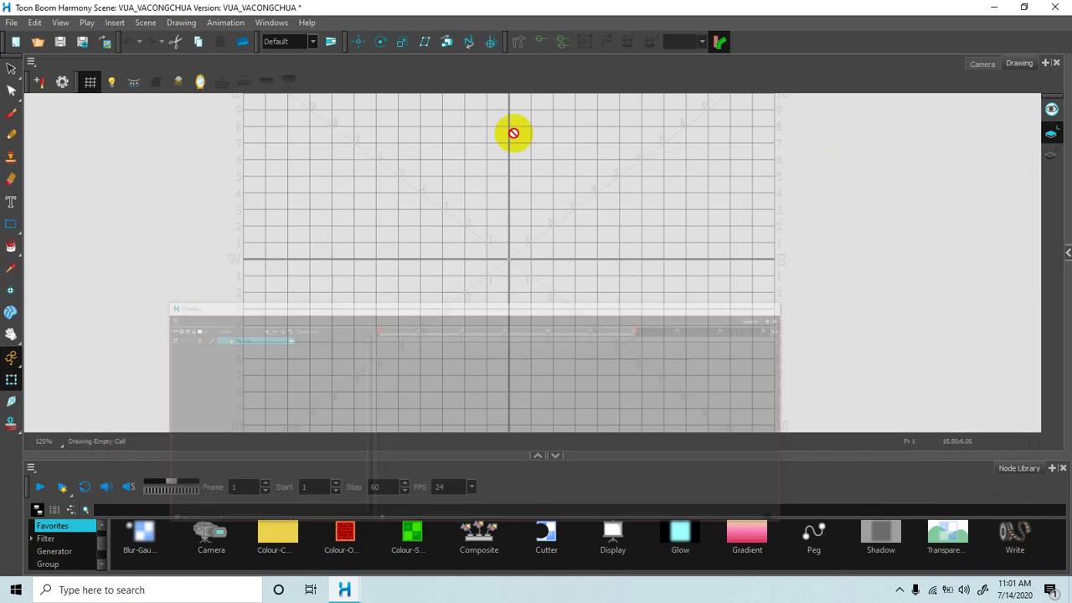
Open the Timeline view as a floating window and extend the end of the scene to frame 107.
click(277, 41)
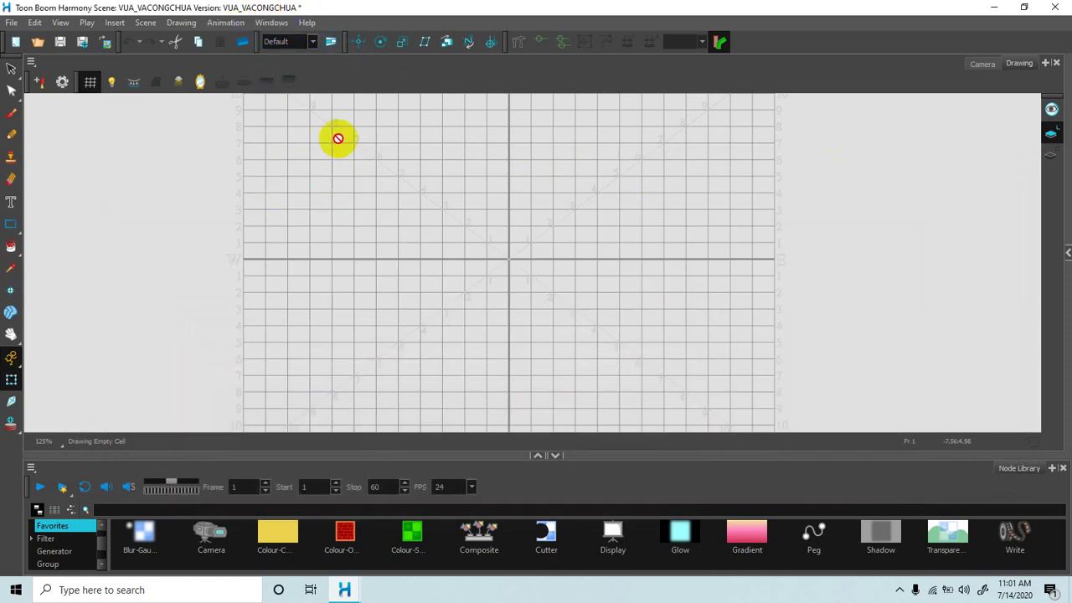
click(272, 23)
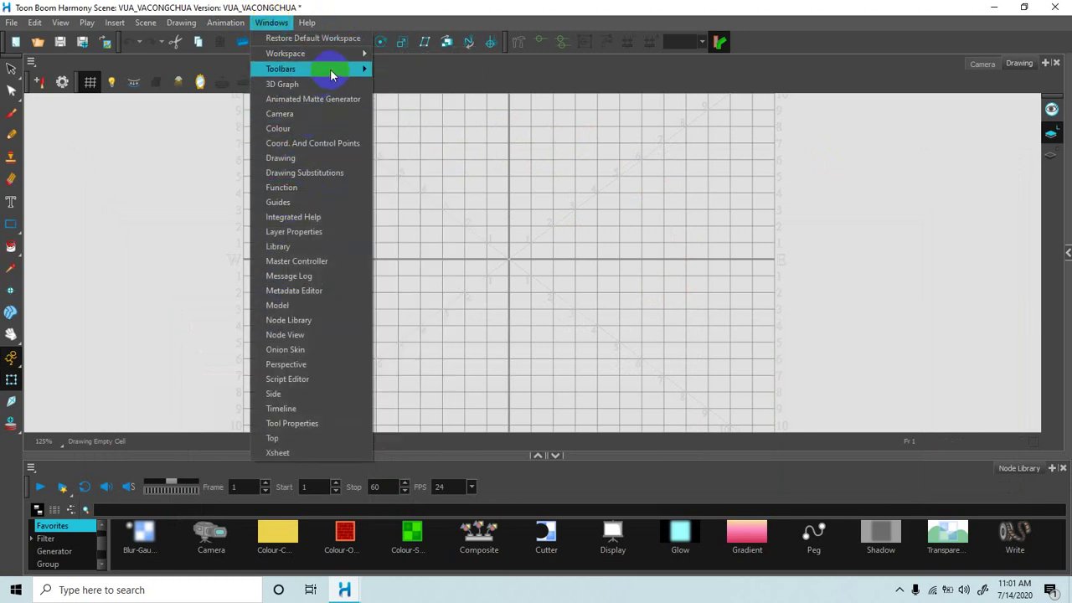
mouse_move(330, 73)
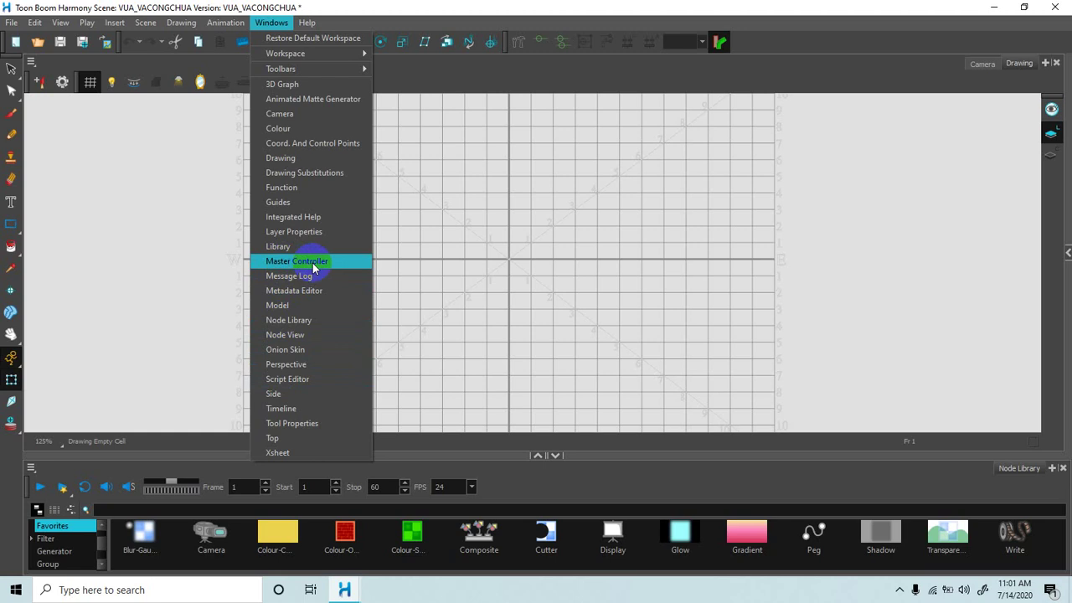
click(286, 408)
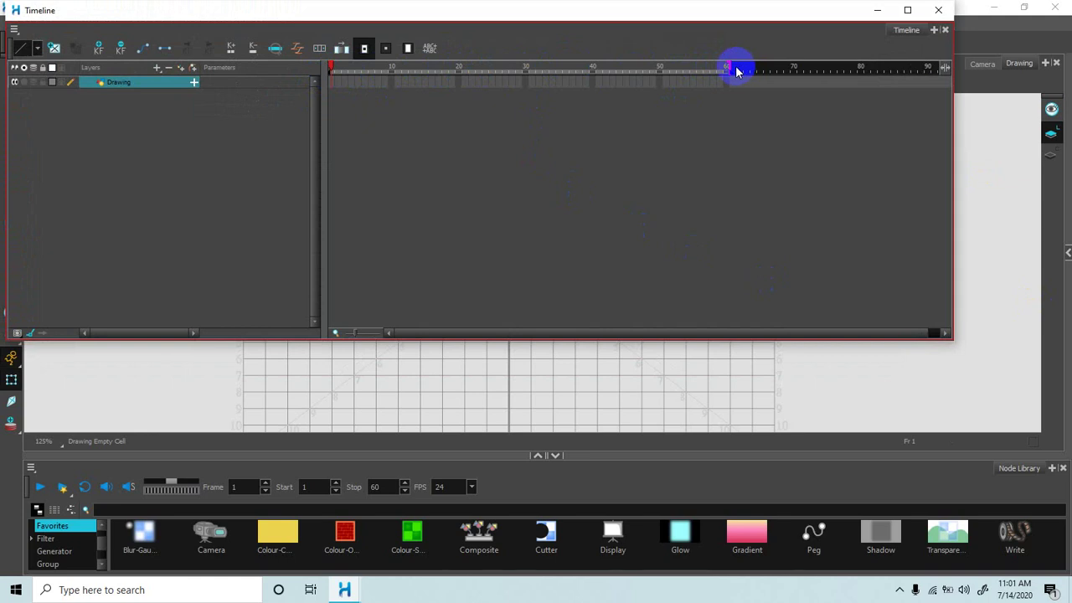
drag(854, 74, 944, 72)
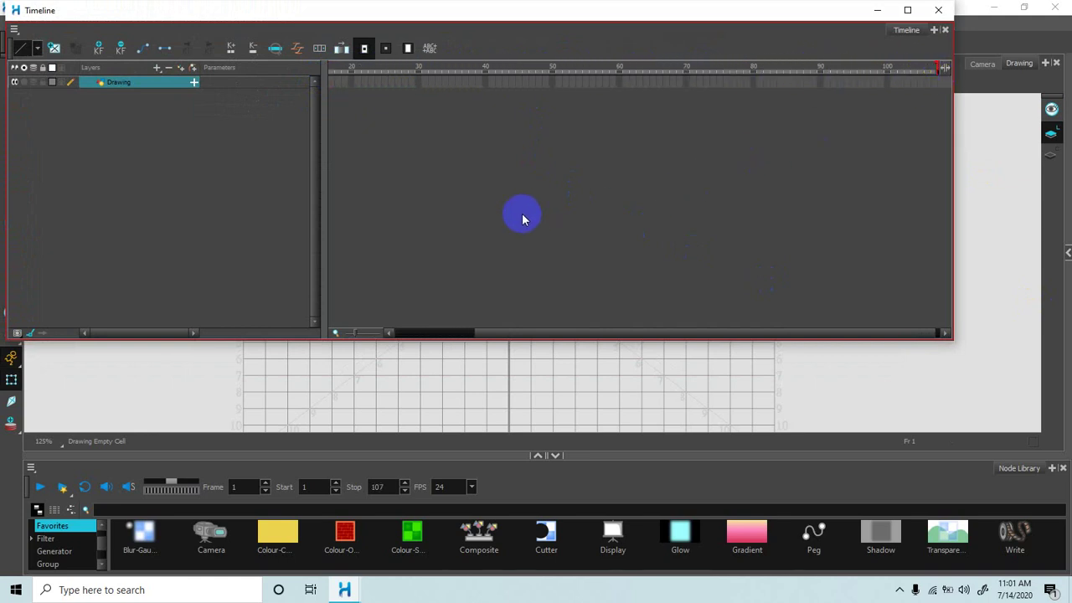
click(508, 329)
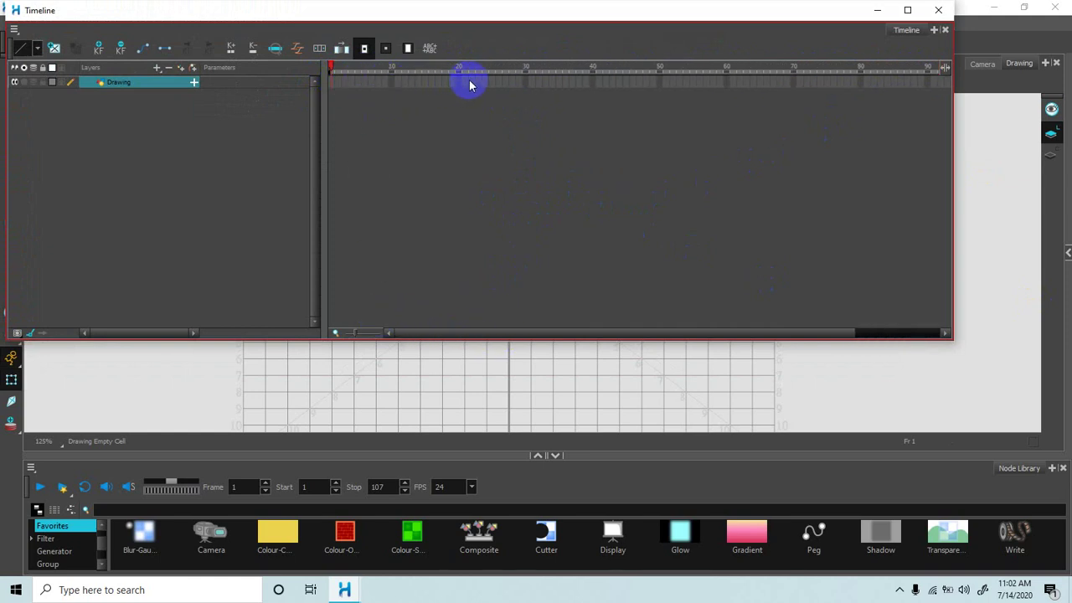
drag(602, 329, 809, 339)
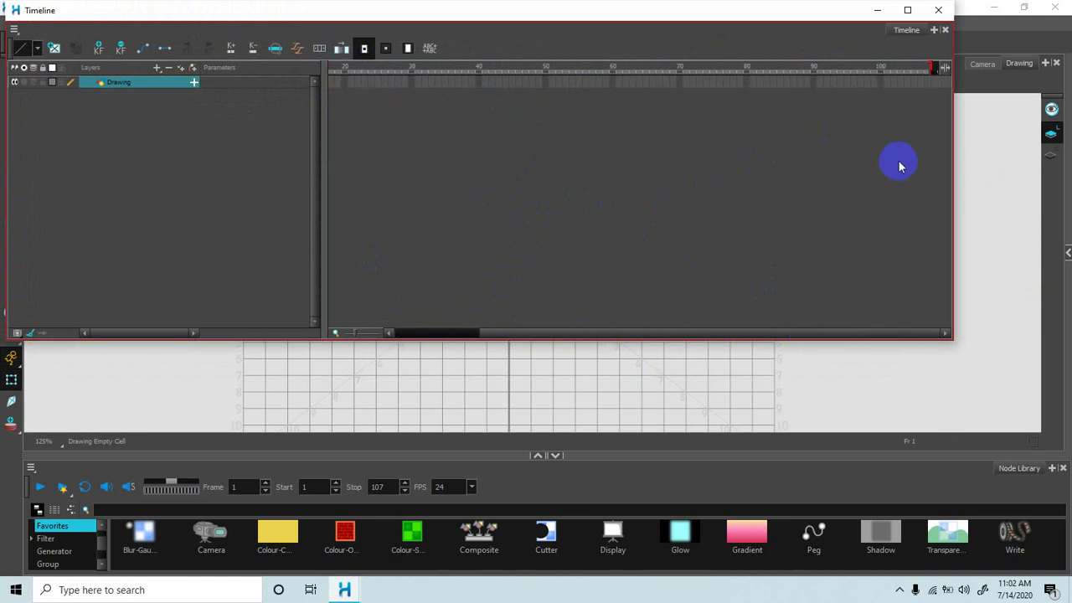
Extend the scene's end in the Timeline to frame 315 and select frame 310 of the Drawing layer.
mouse_move(931, 69)
mouse_down()
mouse_move(989, 72)
mouse_move(1009, 85)
mouse_move(936, 70)
mouse_move(950, 66)
mouse_up()
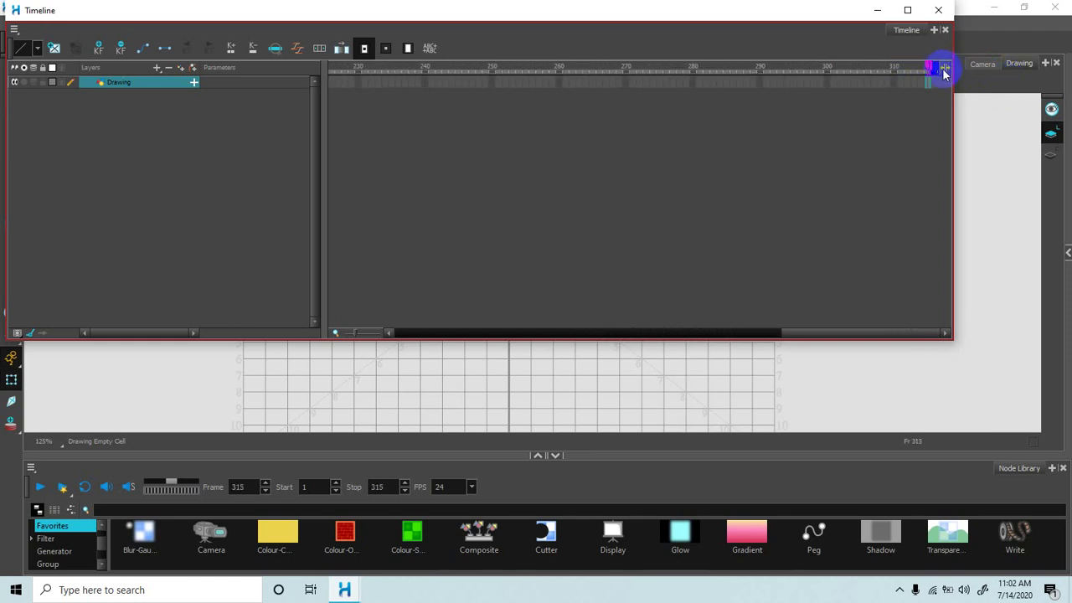
drag(935, 78, 939, 80)
click(796, 336)
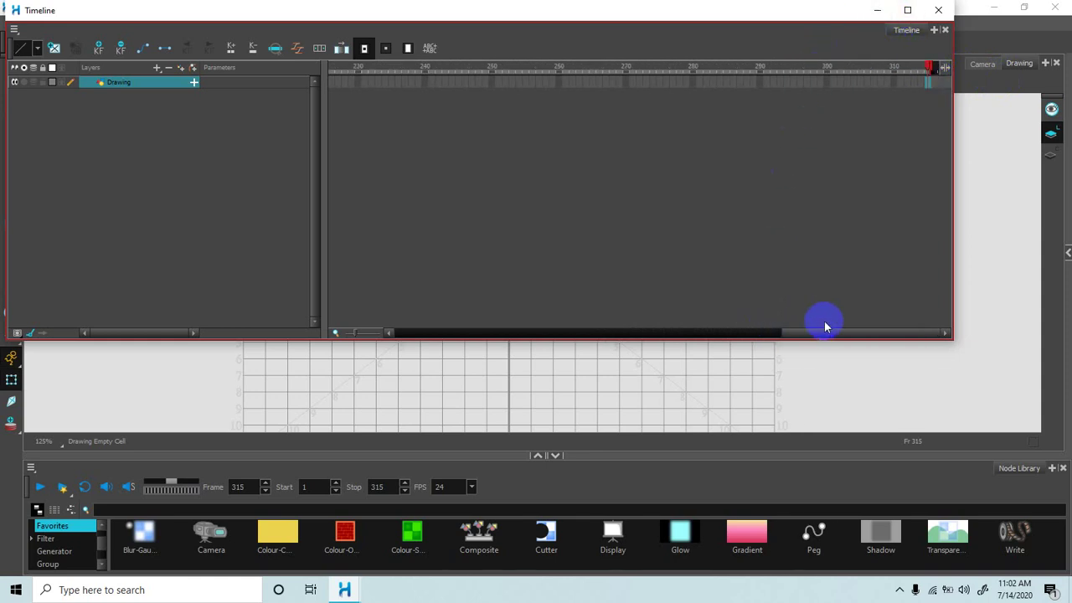
click(894, 81)
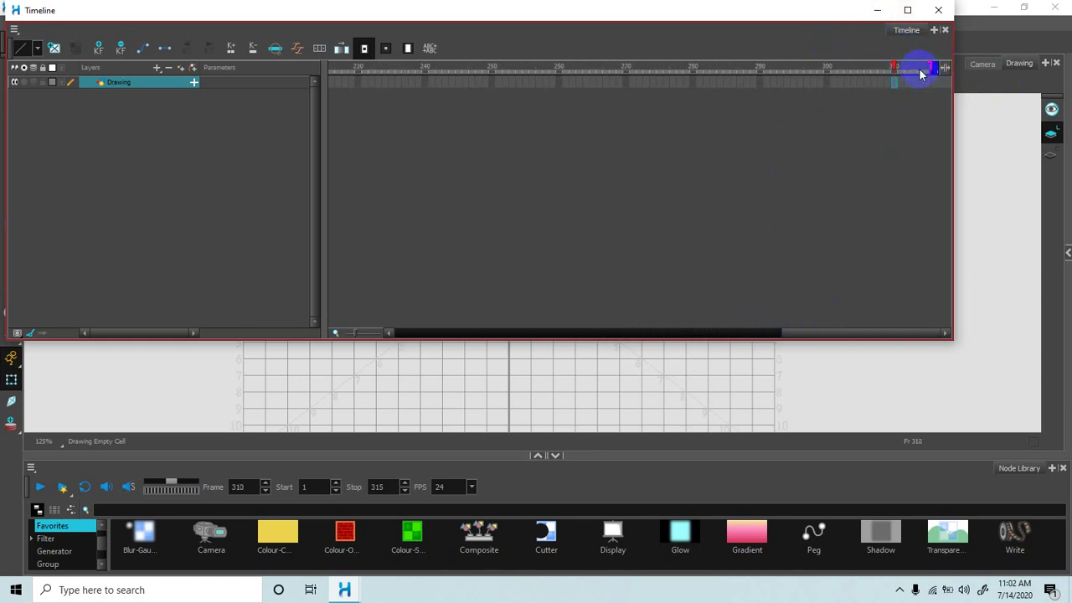
Extend the scene's end to frame 1629 and return the Timeline display to the first frames.
drag(934, 69, 989, 95)
drag(1046, 125, 1071, 126)
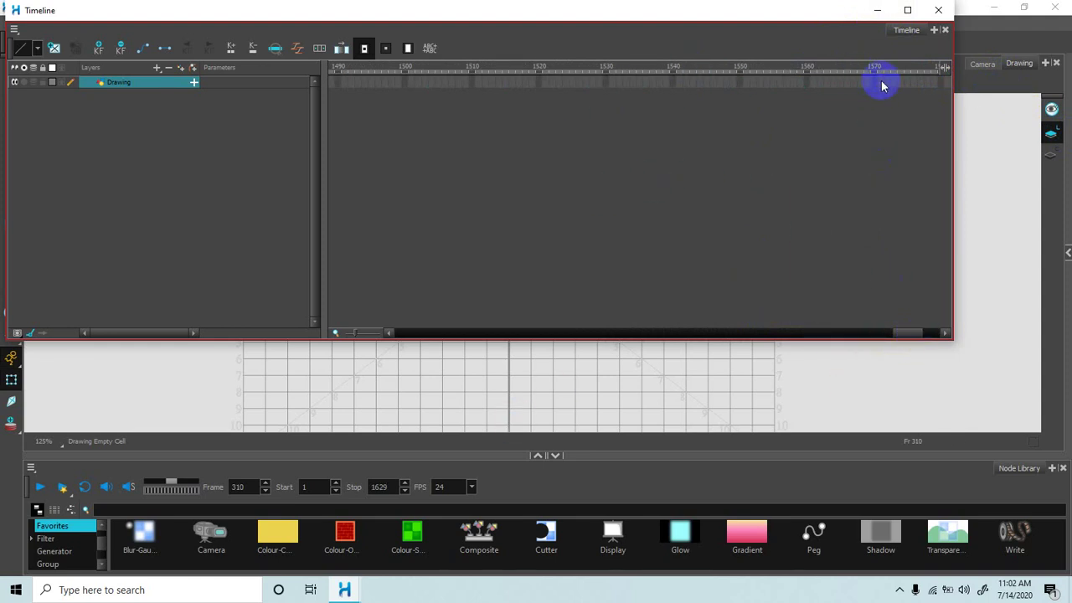
drag(910, 333, 400, 332)
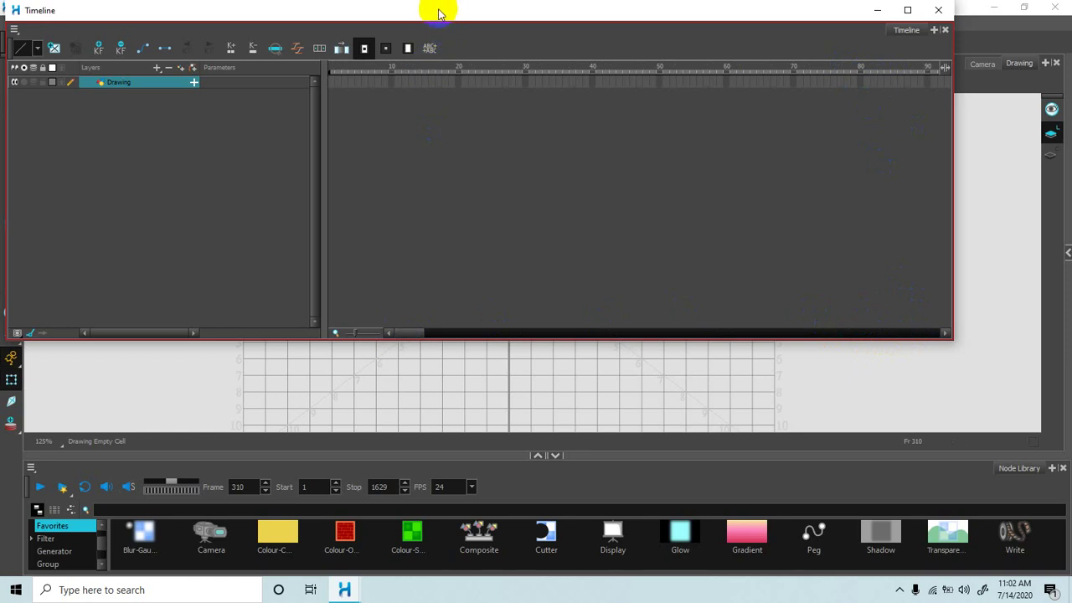
Reposition the floating Timeline window over the drawing area and minimize it.
drag(437, 12, 530, 83)
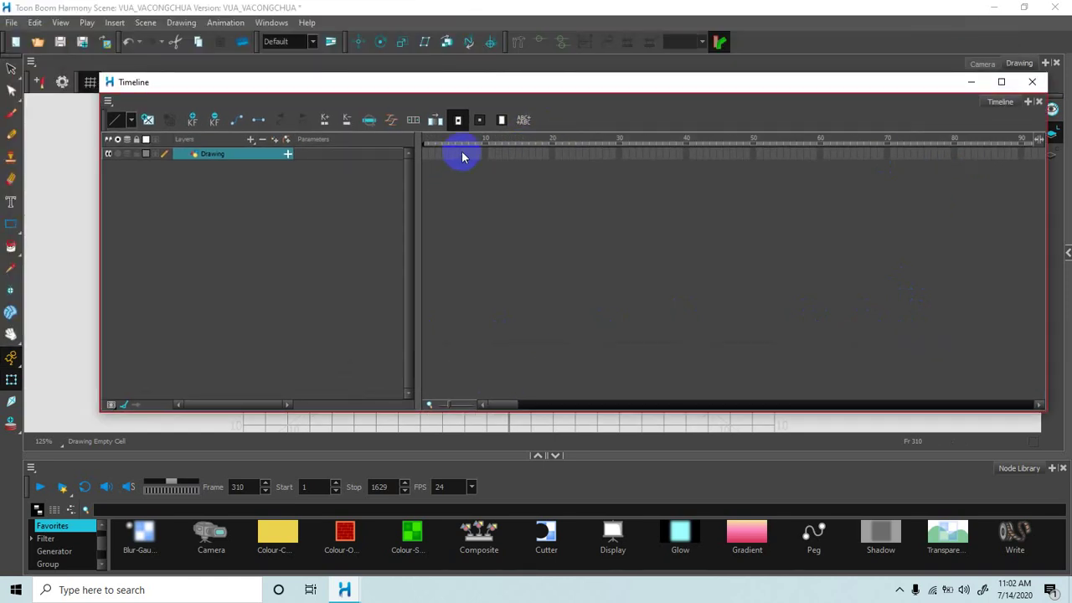
click(492, 100)
click(567, 98)
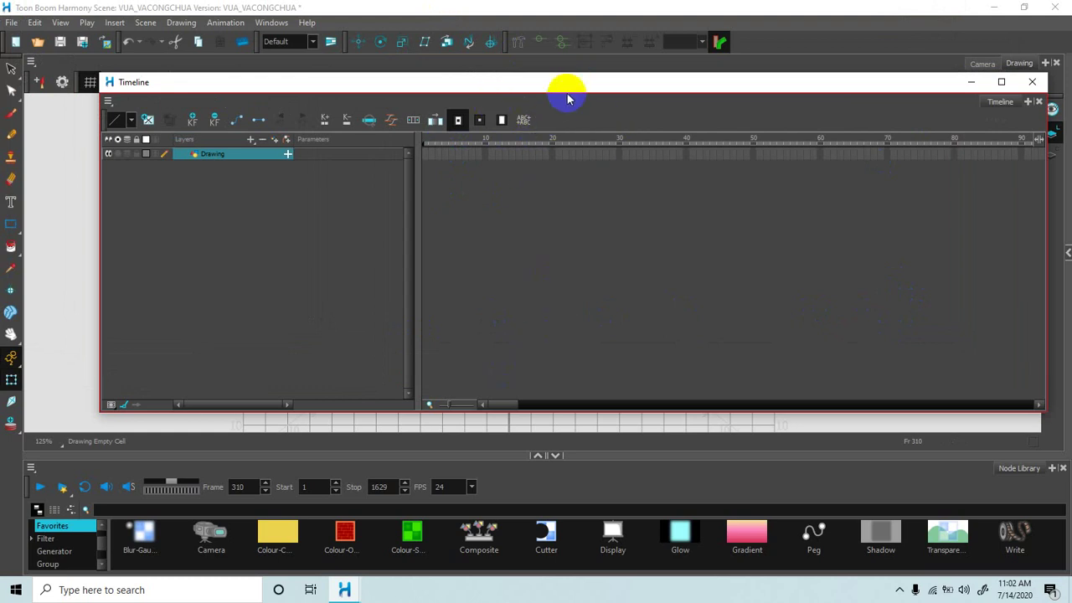
drag(564, 83, 506, 89)
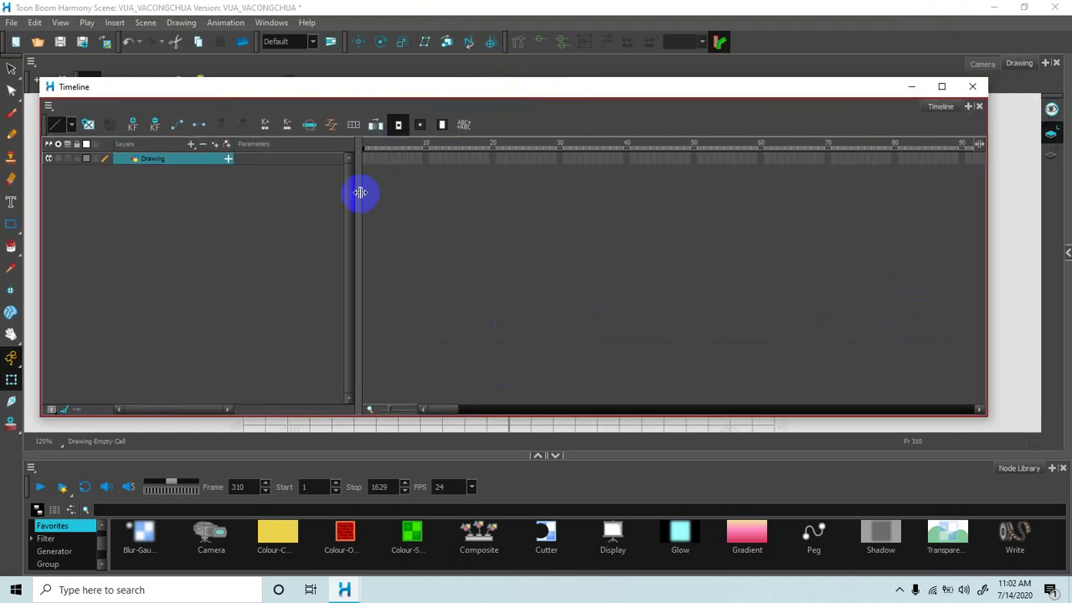
drag(394, 89, 516, 96)
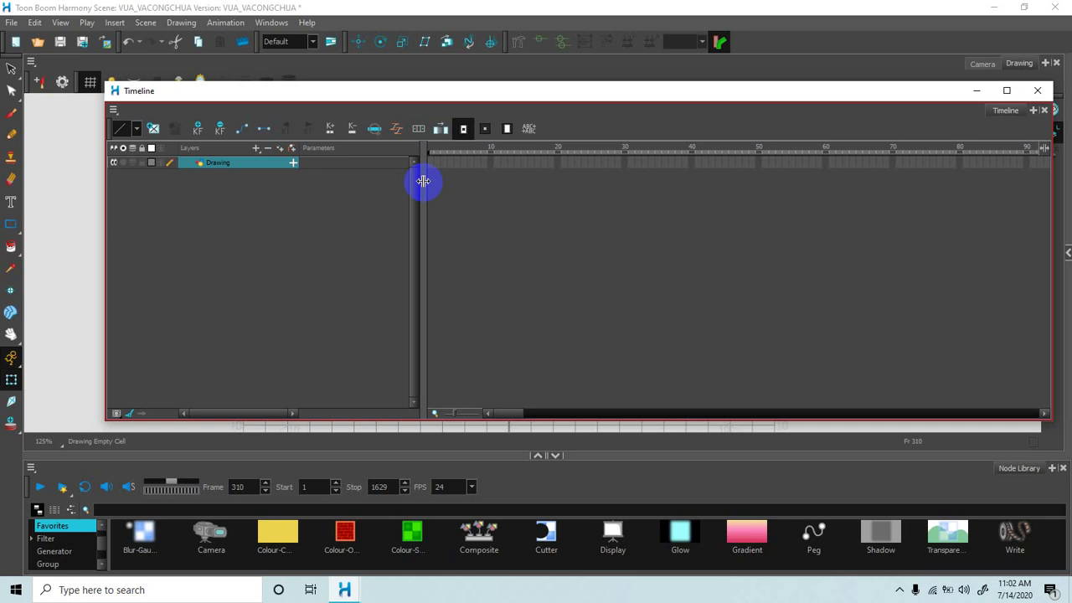
click(976, 90)
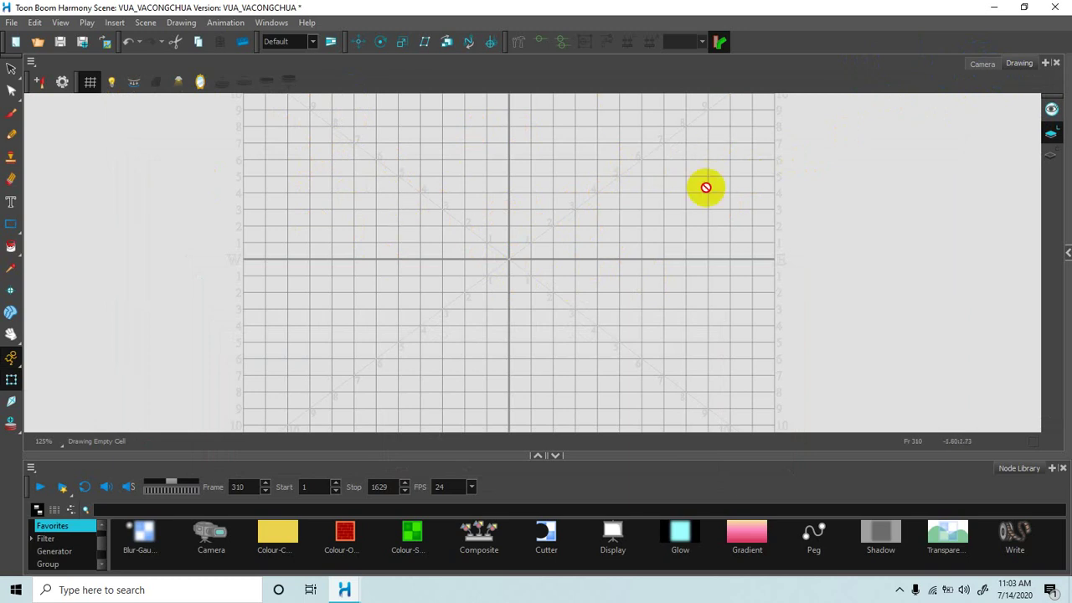
Compare the Camera view with the Drawing view and finish in the Drawing view.
click(980, 66)
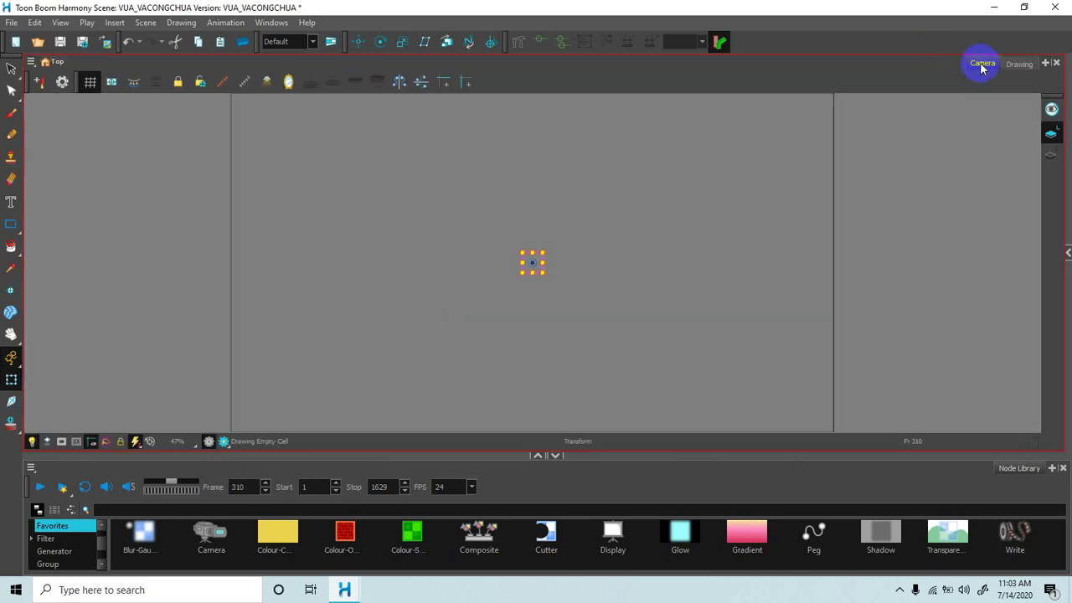
click(1017, 64)
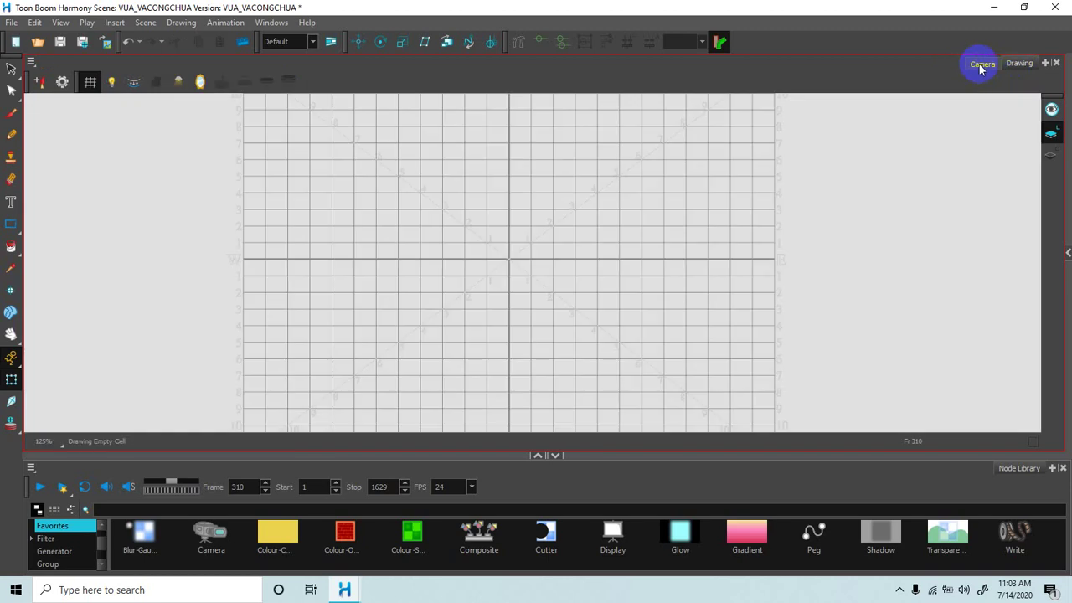
click(983, 65)
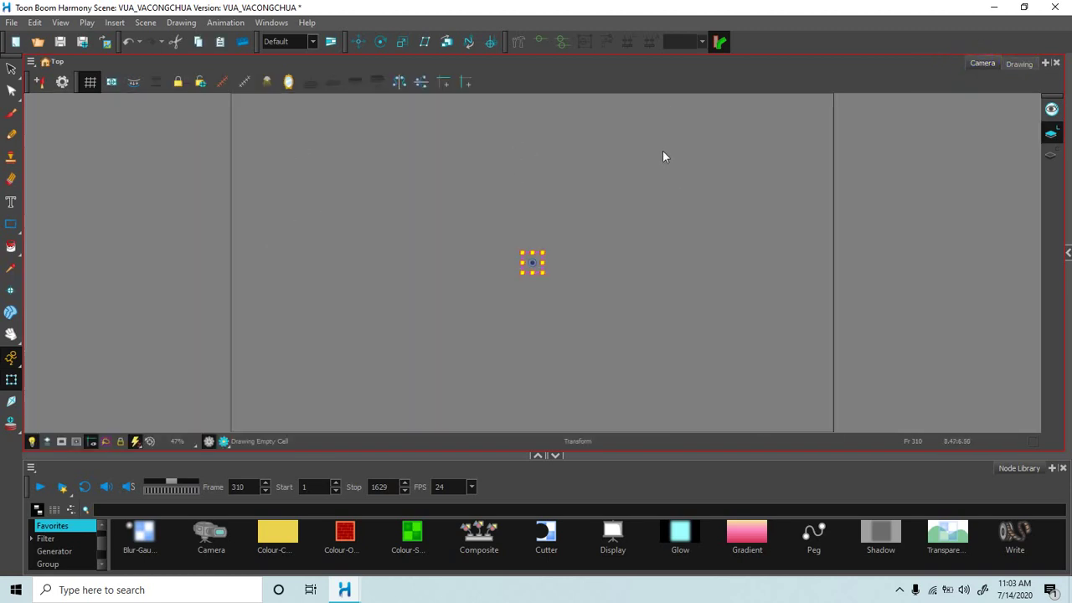
click(1016, 67)
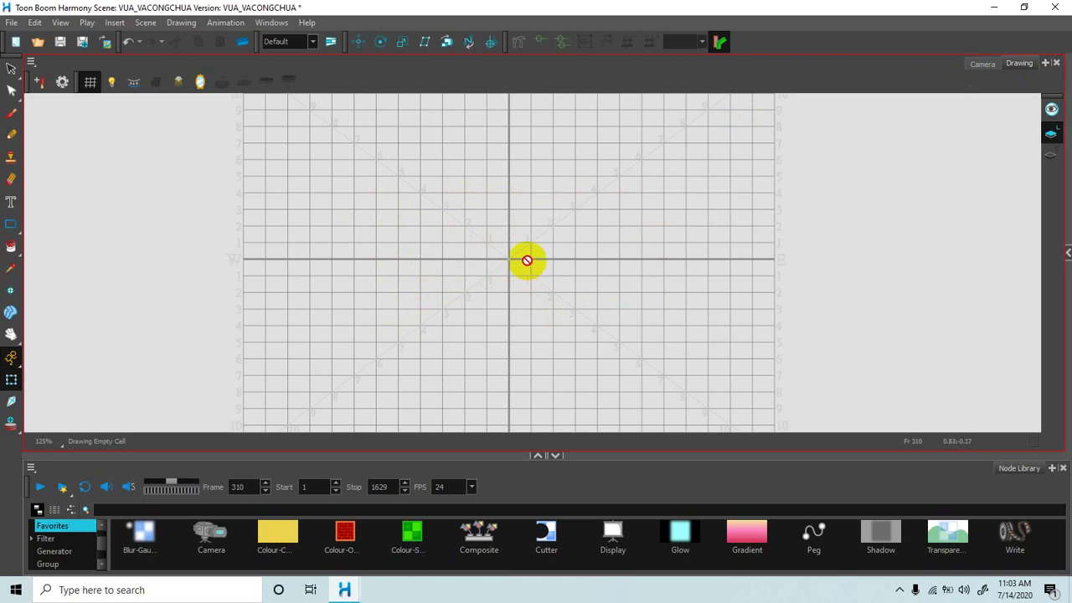
Examine the Drawing view's grid at several magnifications.
mouse_move(574, 259)
mouse_down()
mouse_move(522, 275)
mouse_move(491, 271)
mouse_move(605, 257)
mouse_move(493, 277)
mouse_move(557, 278)
mouse_move(524, 266)
mouse_move(561, 265)
mouse_move(547, 259)
mouse_move(576, 302)
mouse_move(495, 242)
mouse_move(636, 242)
mouse_move(529, 276)
mouse_move(519, 266)
mouse_move(555, 240)
mouse_up()
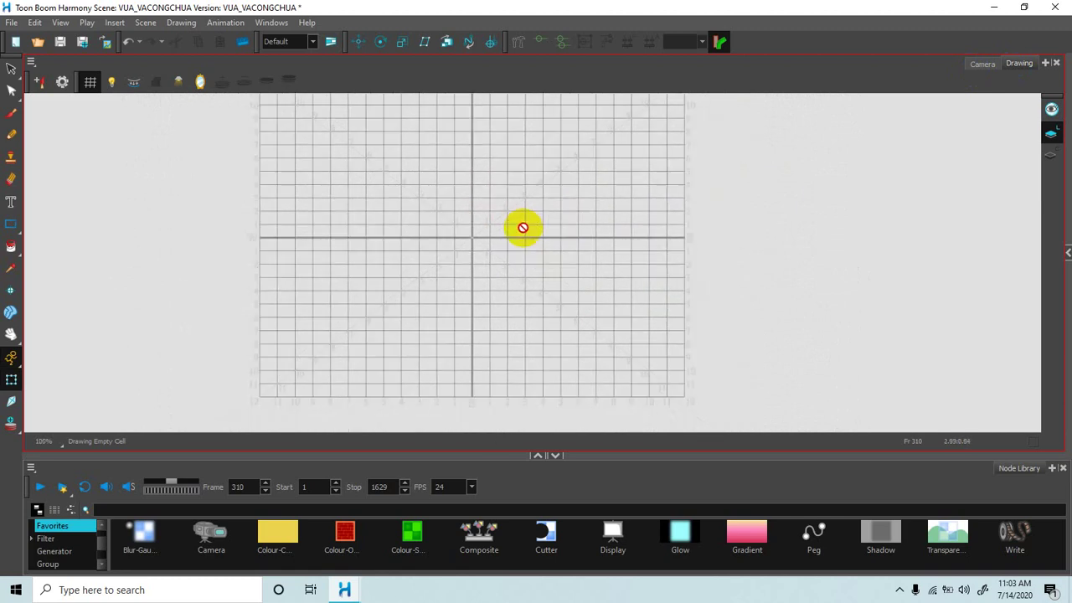
scroll(523, 231, up, 3)
scroll(522, 232, down, 2)
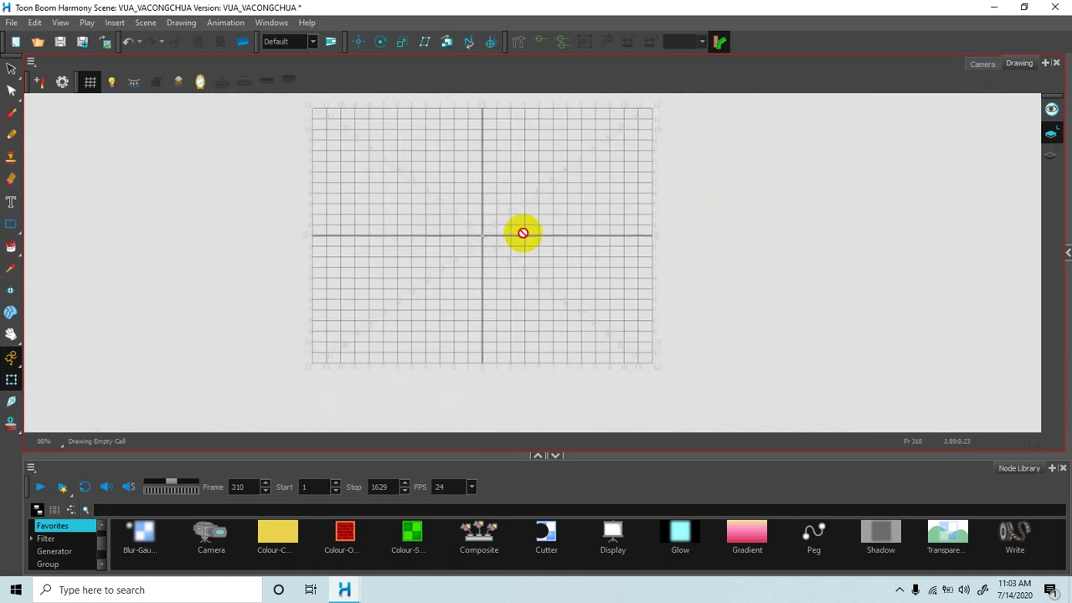
scroll(522, 233, up, 1)
scroll(522, 233, down, 2)
scroll(522, 233, up, 2)
scroll(523, 233, up, 1)
scroll(523, 233, down, 2)
scroll(522, 232, up, 3)
scroll(523, 233, down, 3)
scroll(523, 233, up, 4)
scroll(496, 233, up, 1)
scroll(496, 233, down, 3)
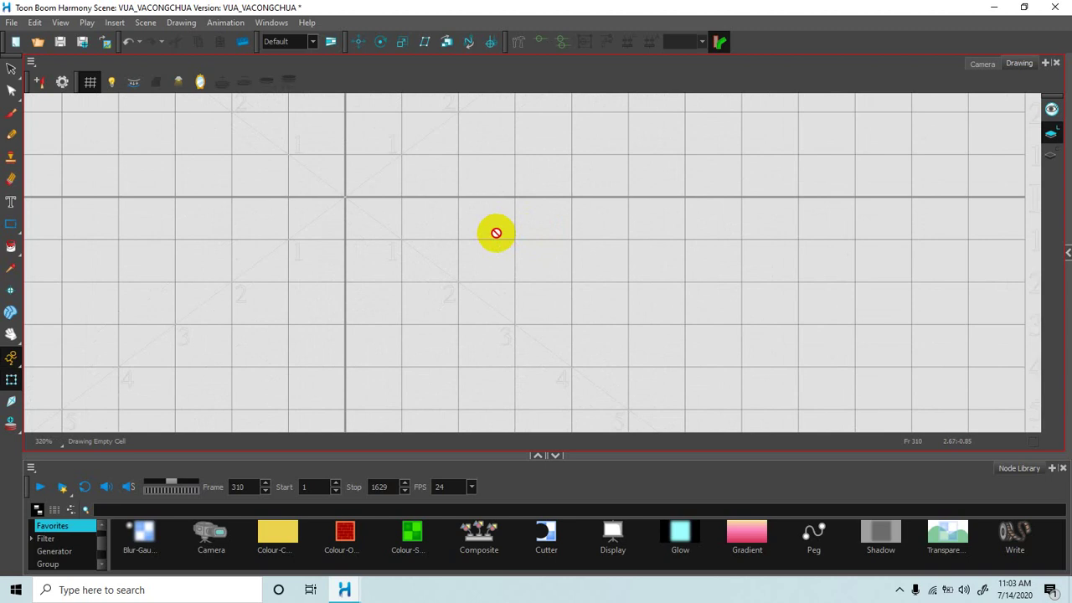
scroll(497, 232, down, 2)
scroll(498, 232, up, 3)
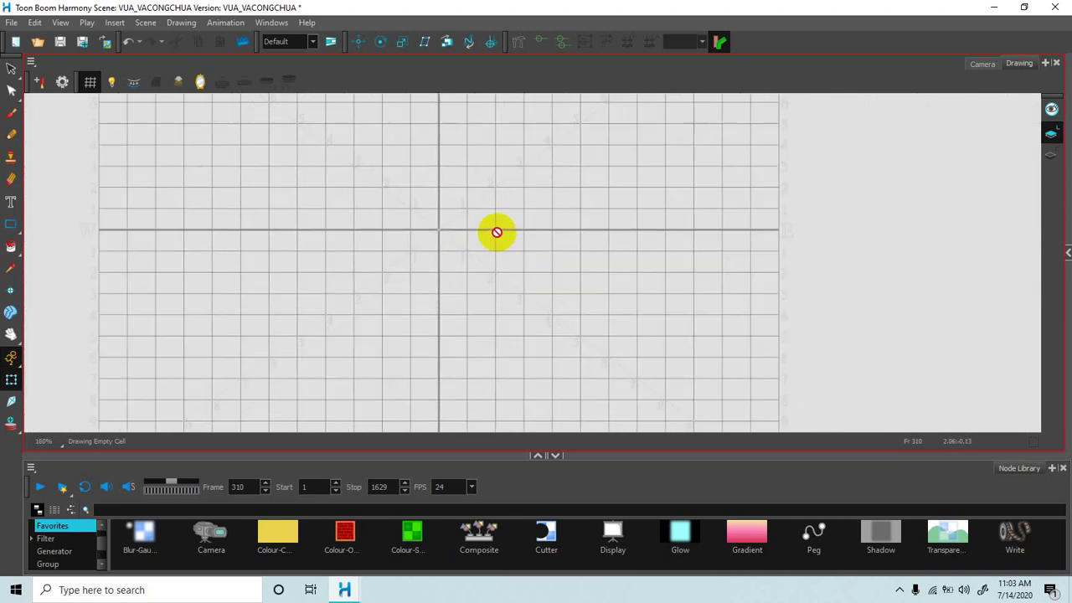
scroll(497, 231, down, 2)
Add a text note reading "key 1 to zoom in" near the centre of the drawing grid.
click(11, 205)
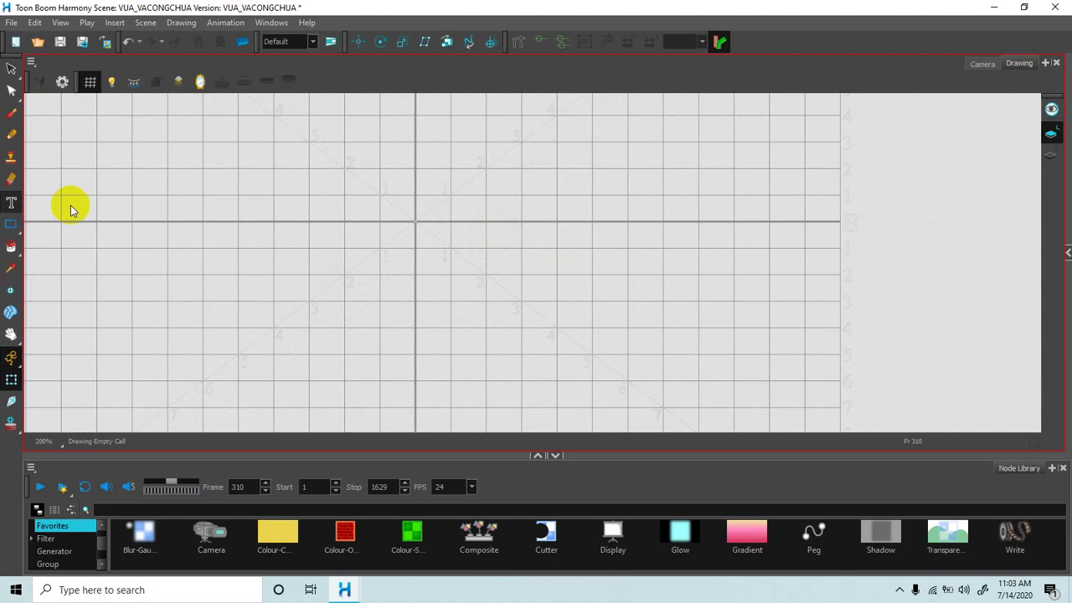
click(313, 211)
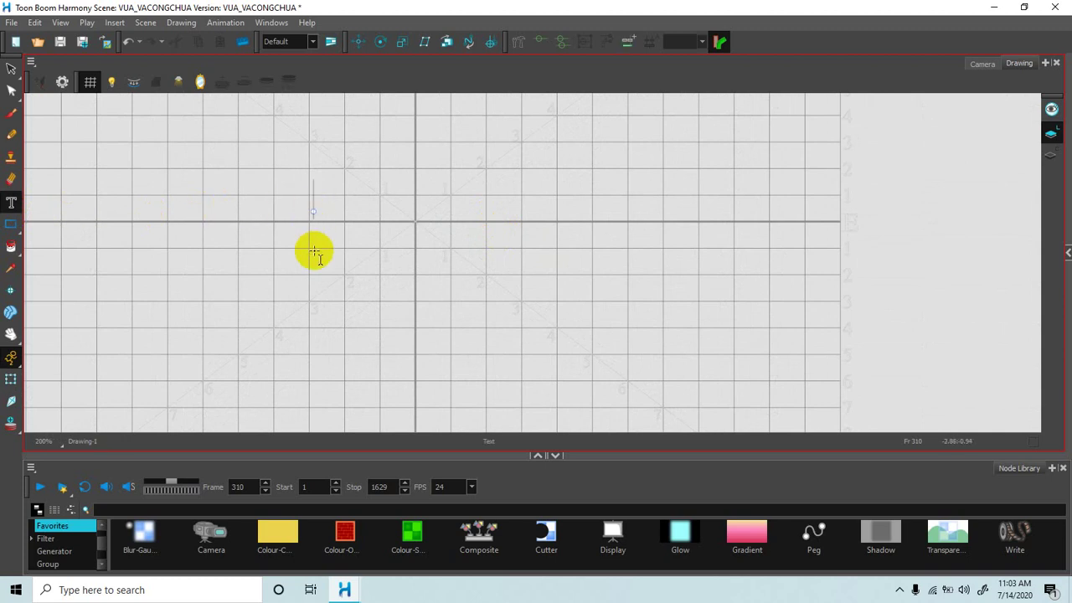
text(key 1)
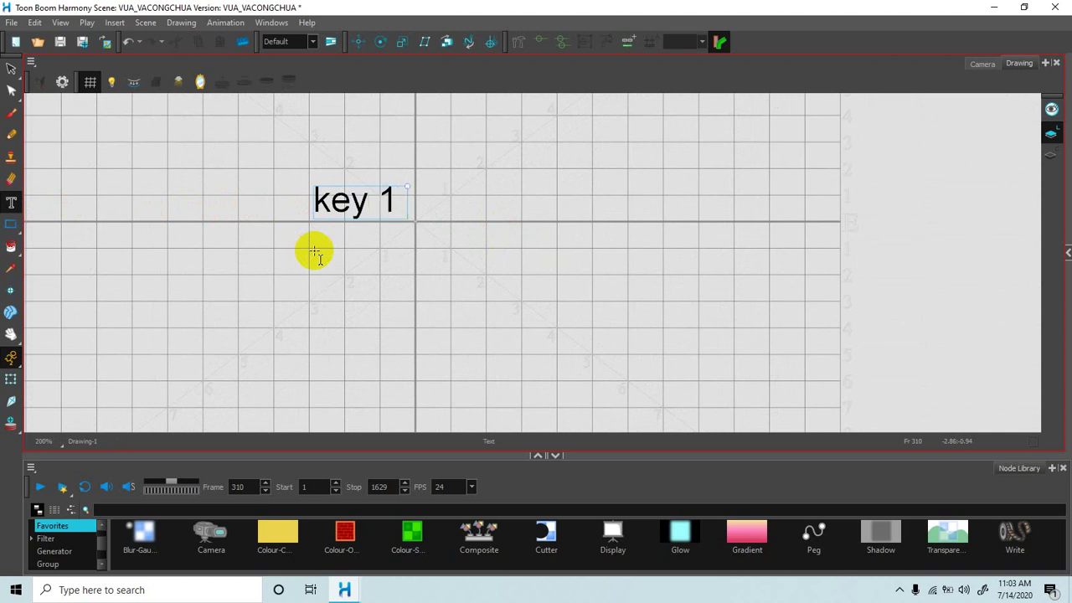
text( 1)
key(BackSpace)
key(BackSpace)
text(to zoom in)
Add a second line reading "key 2 to zoom out" to the text note.
key(Return)
text(key)
key(BackSpace)
text(ey)
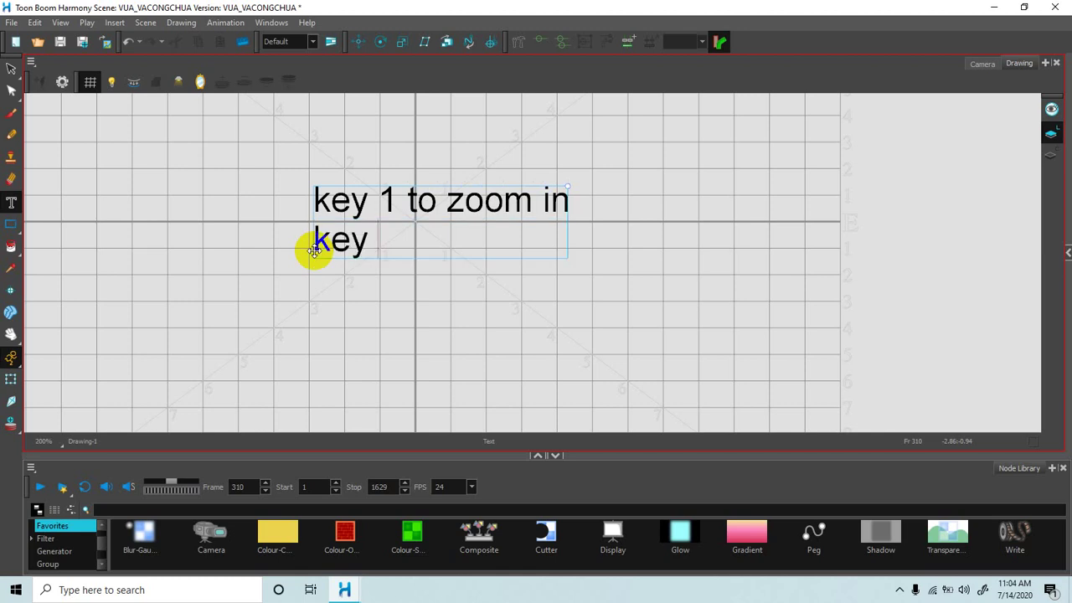
text( 2 zoo)
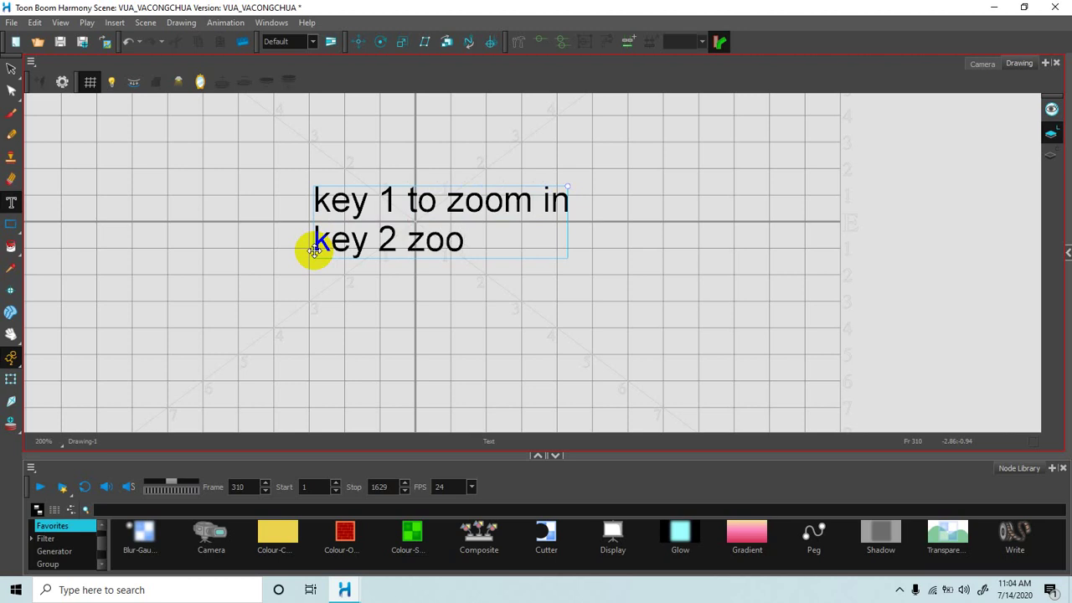
key(BackSpace)
key(BackSpace)
key(BackSpace)
text(to zoom out)
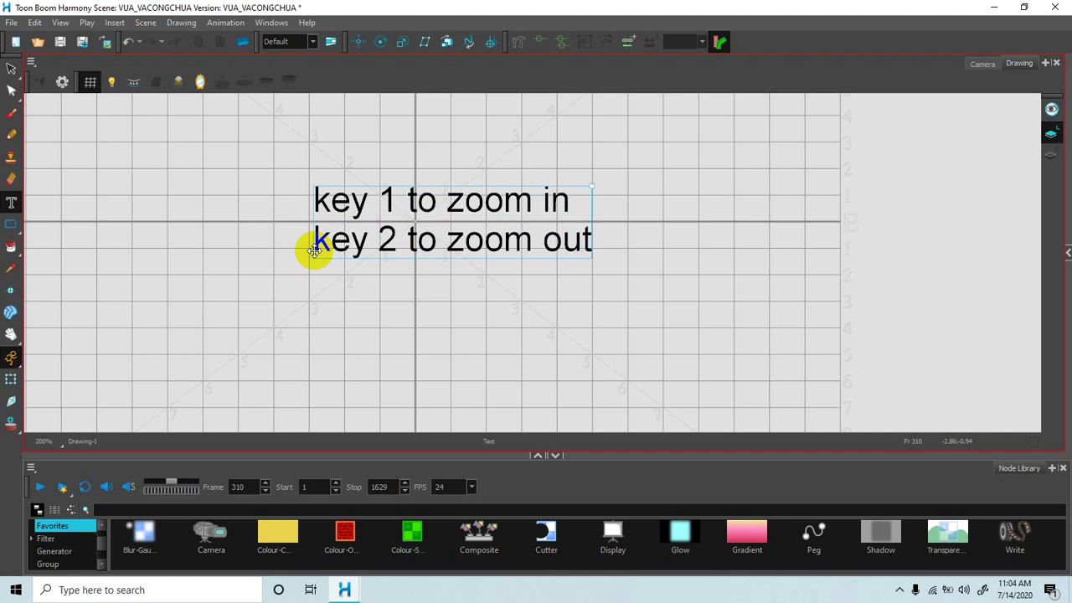
drag(314, 250, 339, 245)
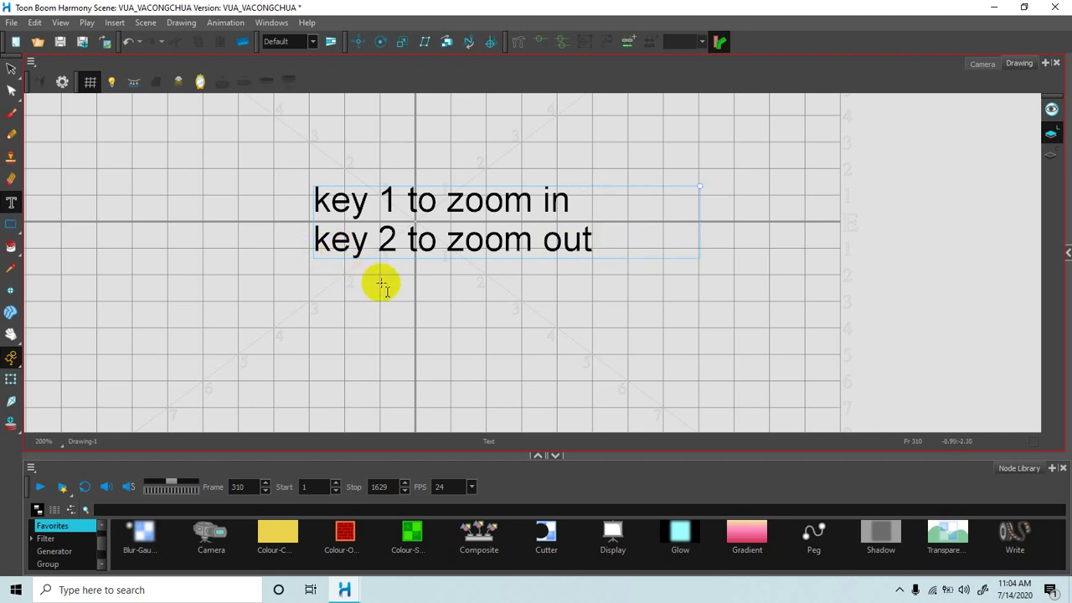
Switch to the Select tool, try the temporary hand and zoom modes, and rotate the Drawing view slightly counter-clockwise.
click(8, 74)
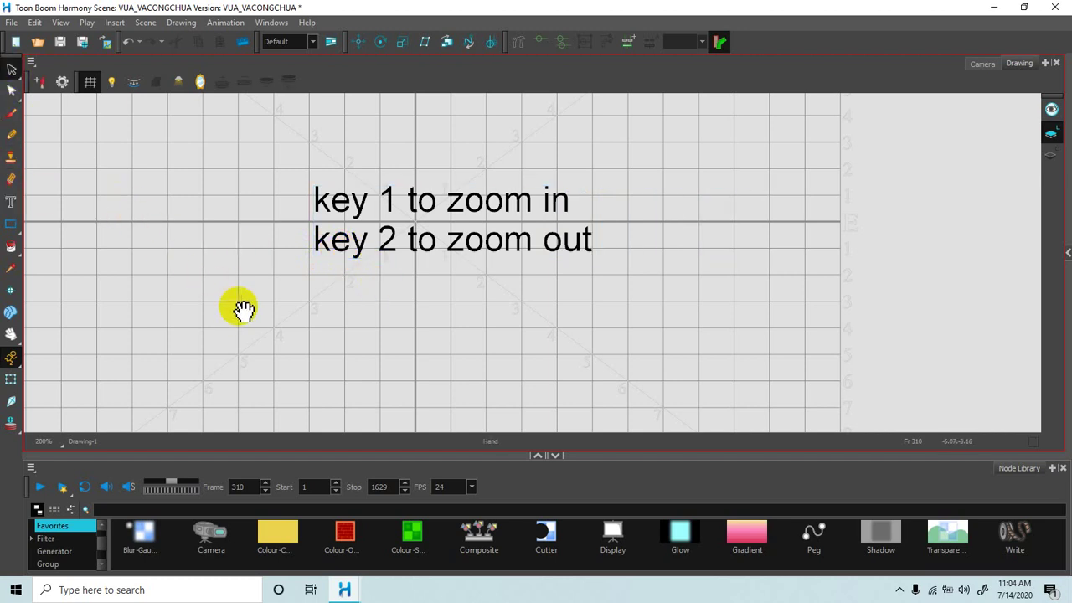
key(alt+z)
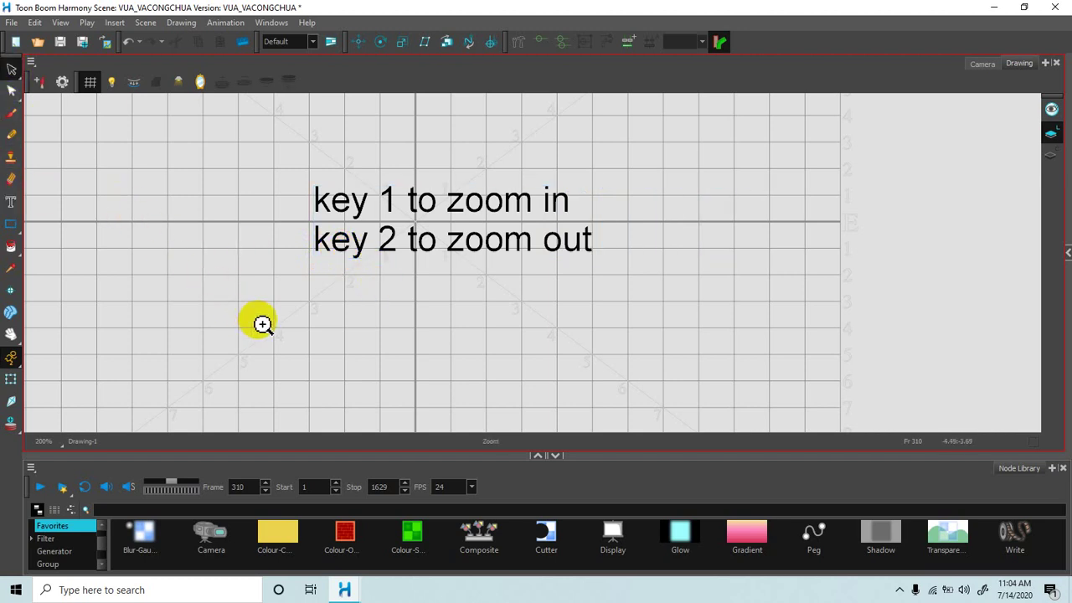
key(alt+s)
key(alt+z)
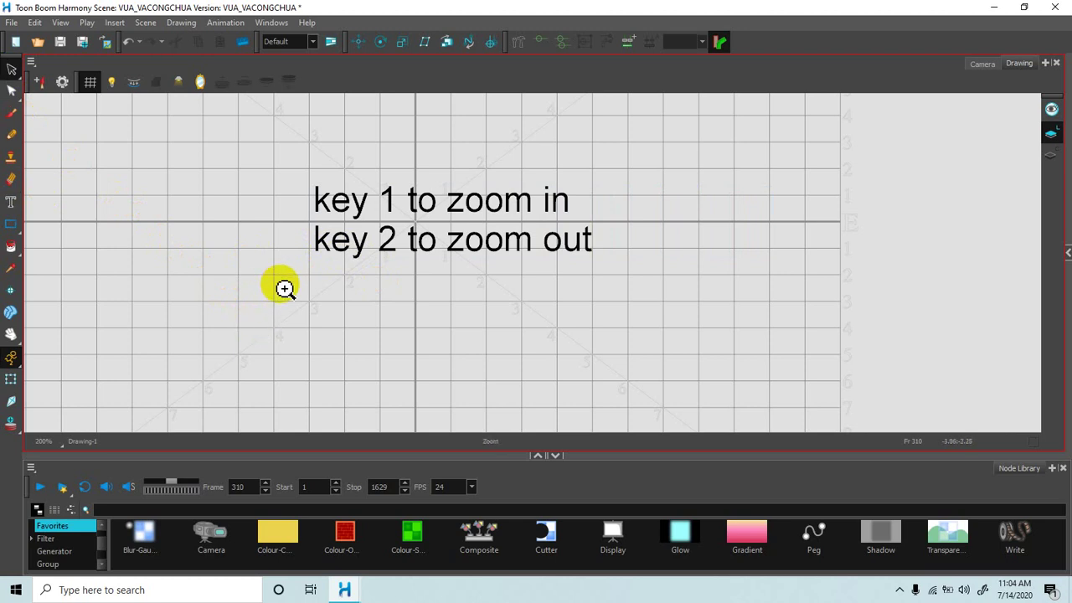
key(alt+s)
key(alt+z)
key(ctrl+alt)
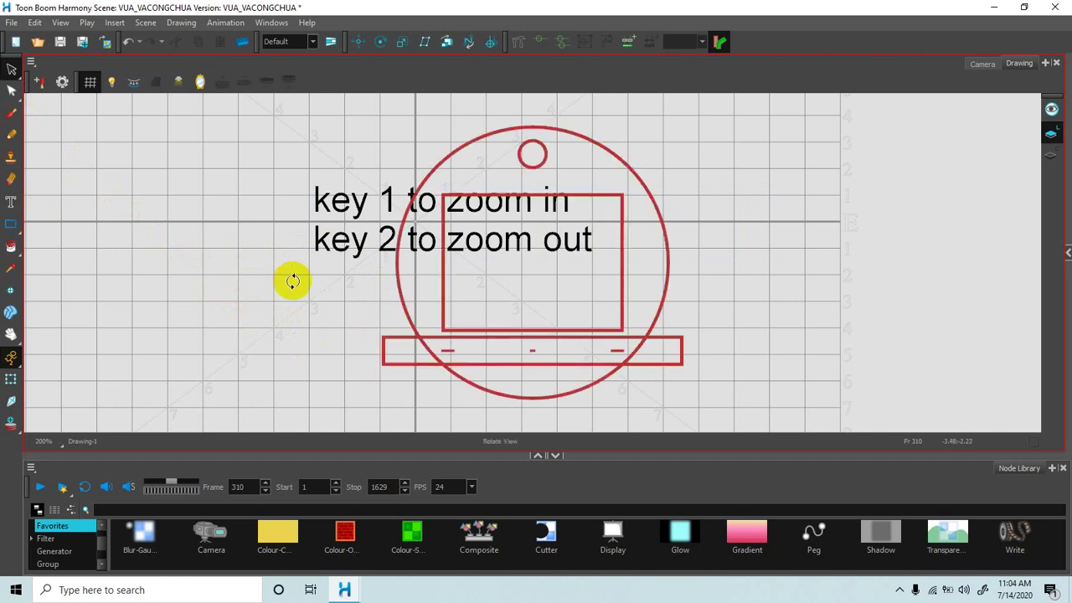
key(ctrl+alt)
mouse_move(292, 281)
mouse_down()
mouse_move(300, 297)
mouse_move(294, 288)
mouse_up()
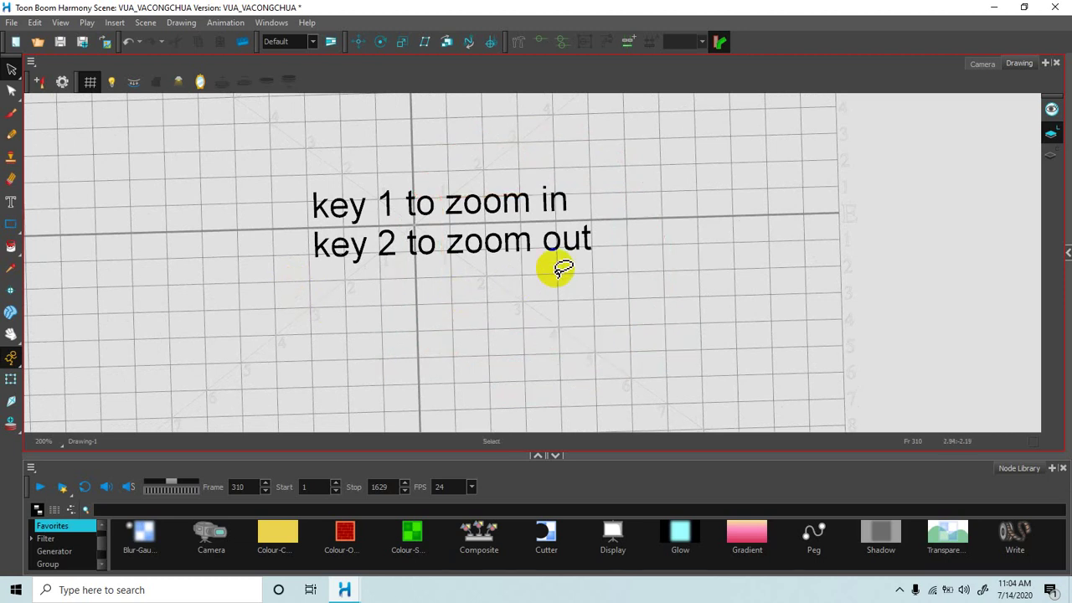
Reopen the text note for editing and add a third line reading "Alt+ctrl to Rotate".
click(10, 221)
click(11, 202)
click(591, 266)
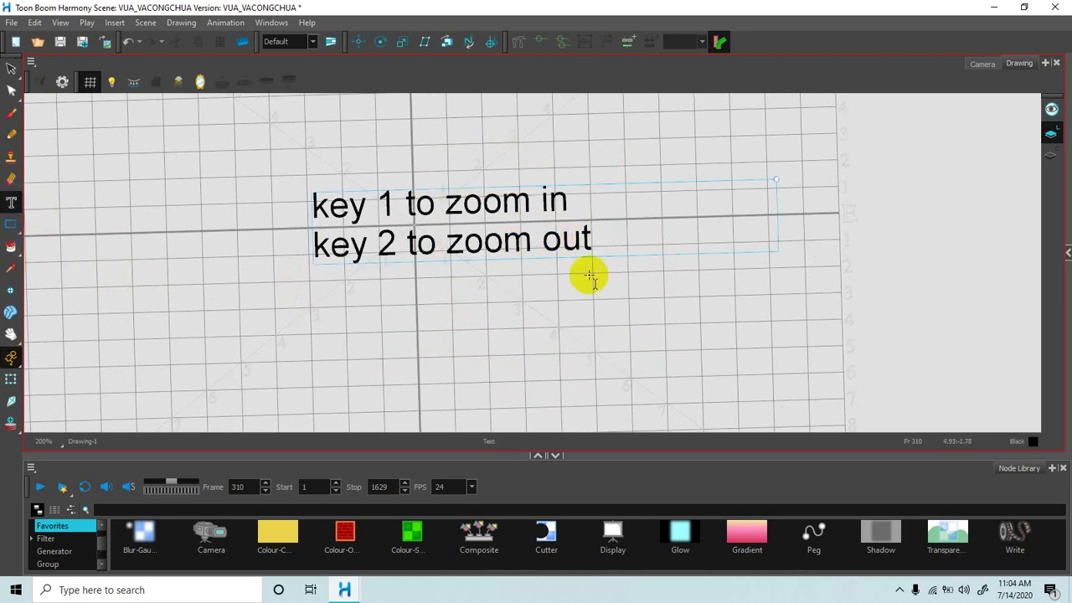
key(Return)
text(Alt)
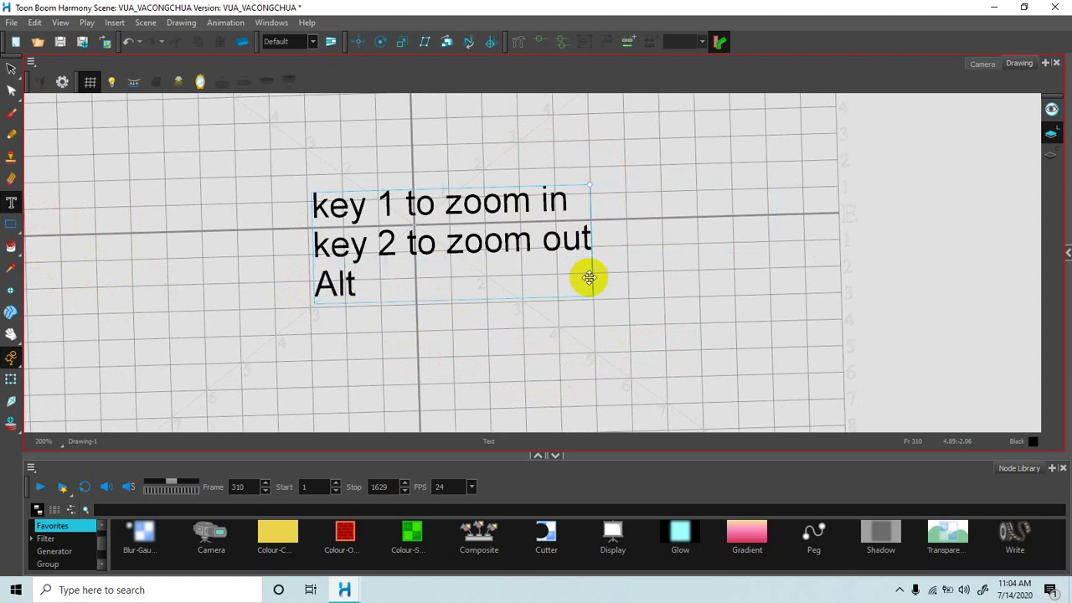
text(+ctrl)
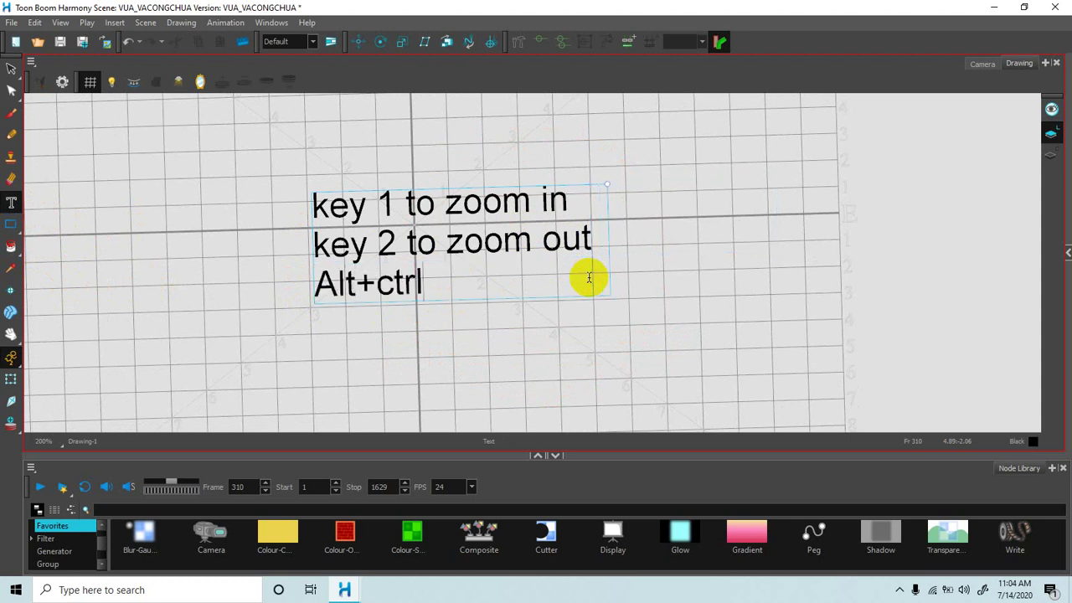
text( t)
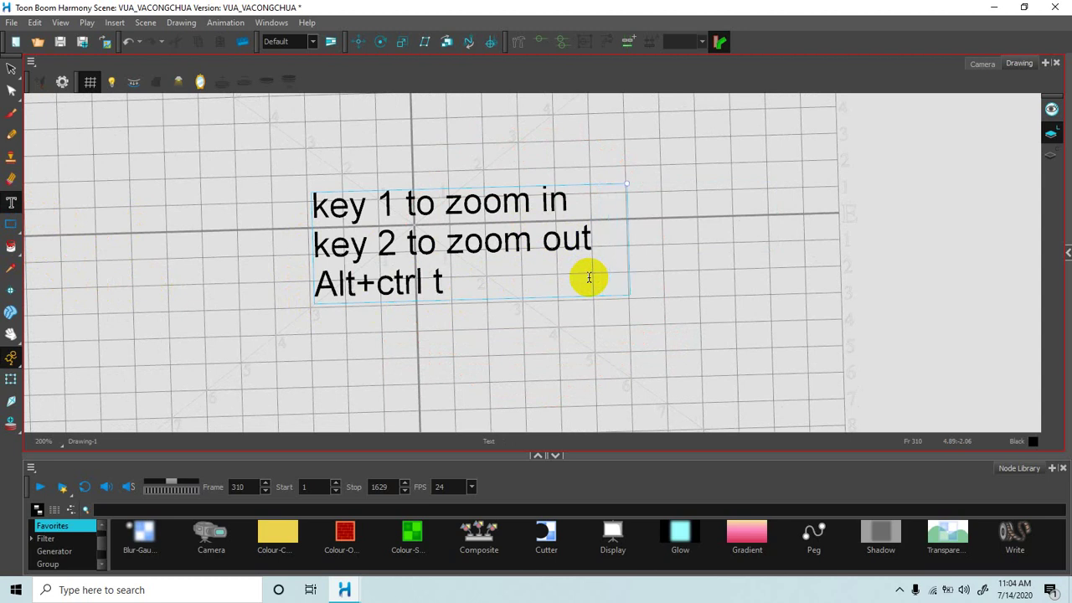
text(o Ro)
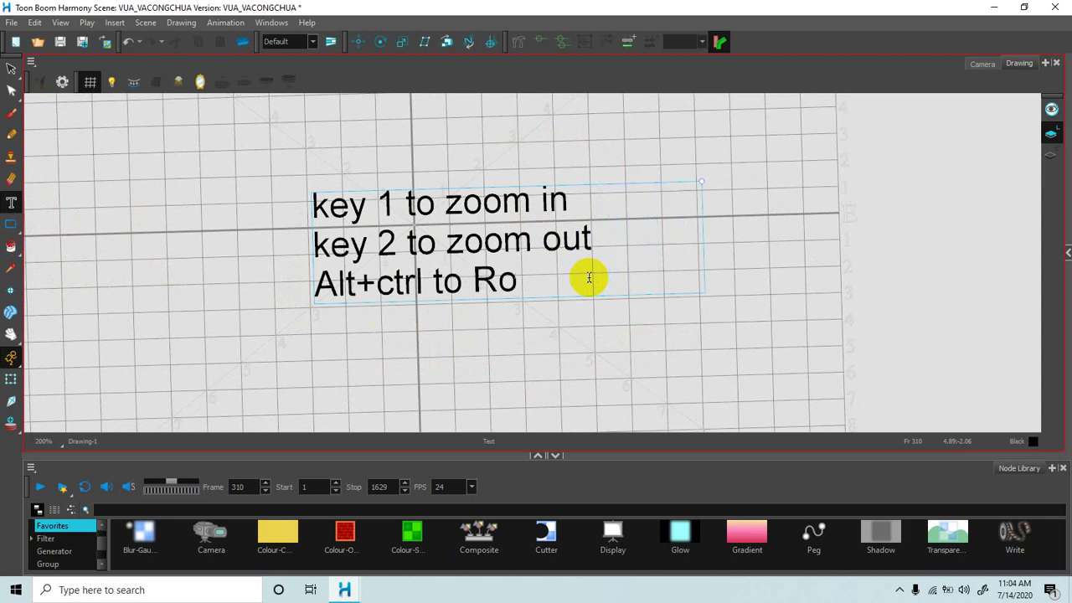
text(tate)
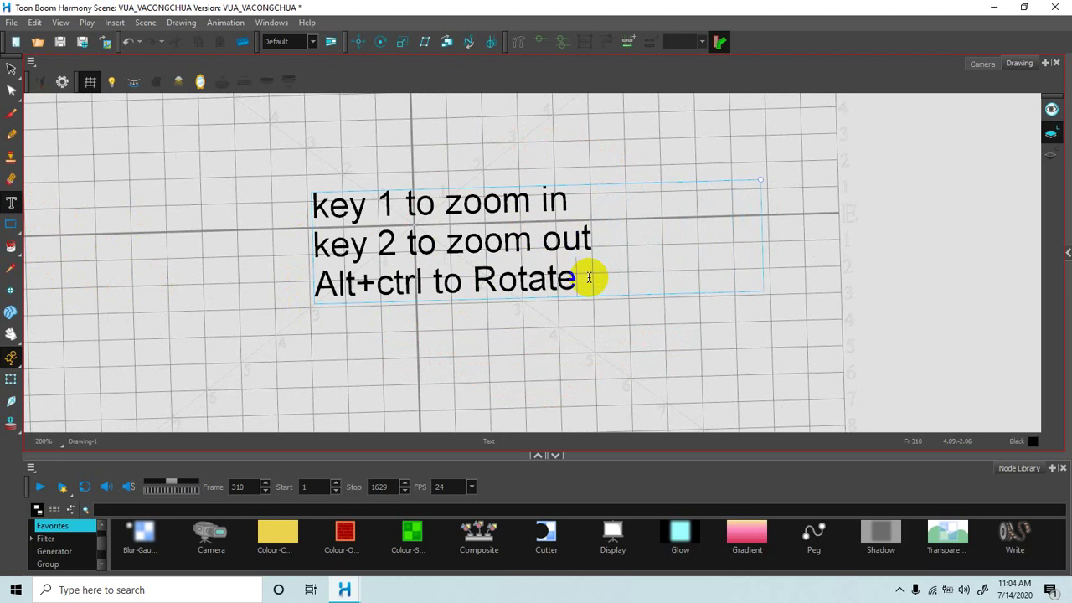
Add a fourth line reading "Shift+X to reset Rotate" to the text note.
key(Return)
text(X)
key(BackSpace)
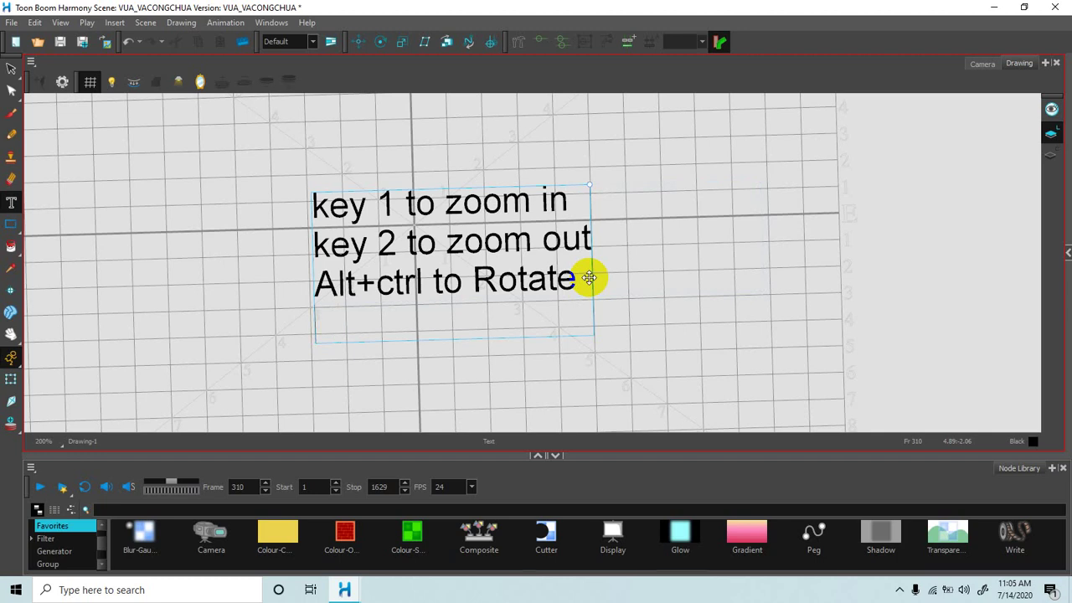
text(Shi)
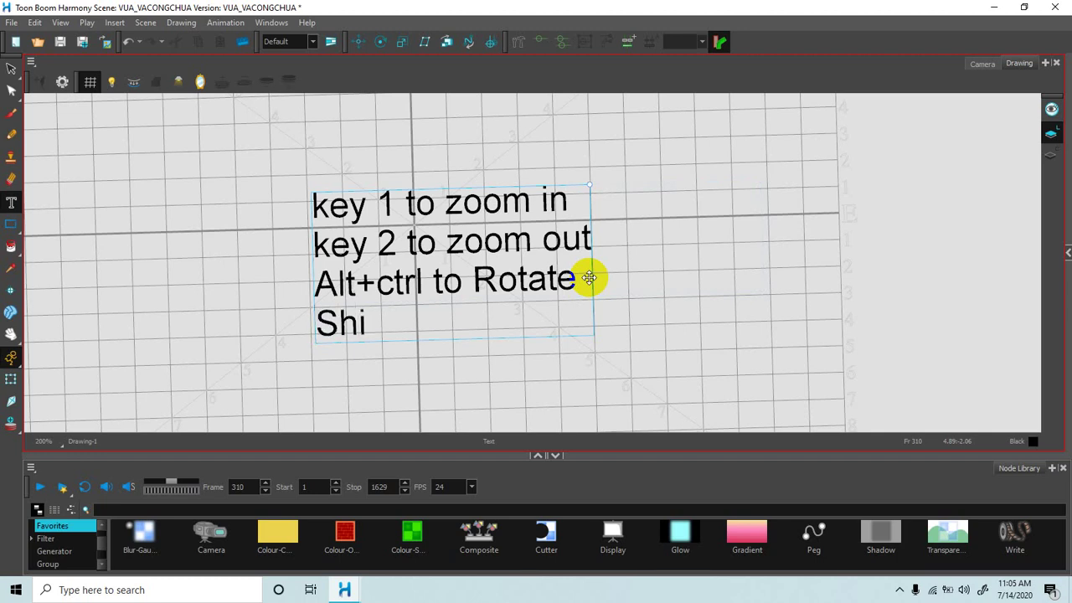
text(ft+X)
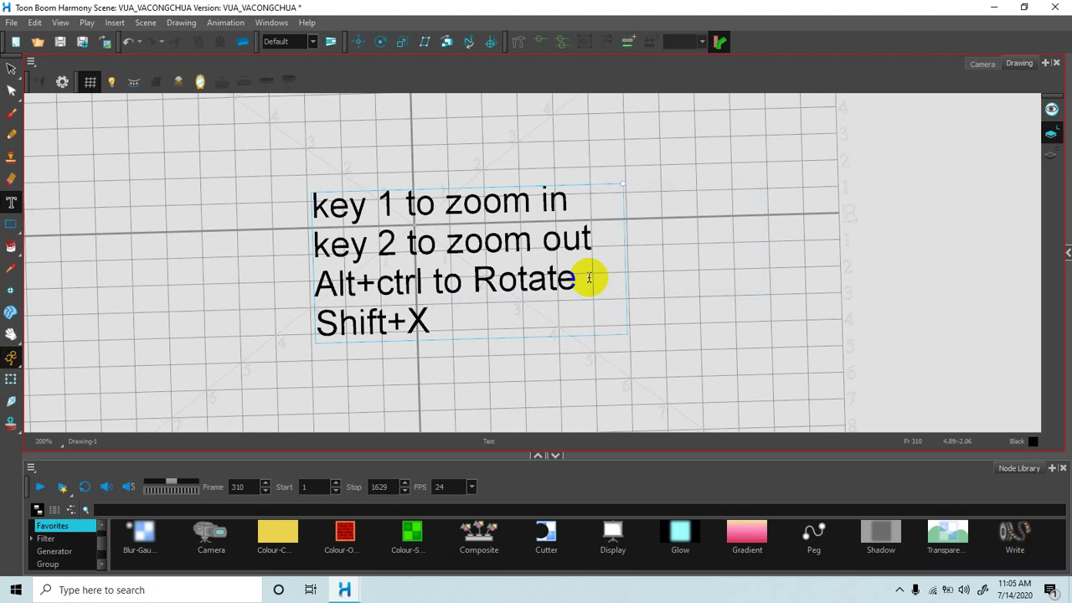
text( to reset Rotate)
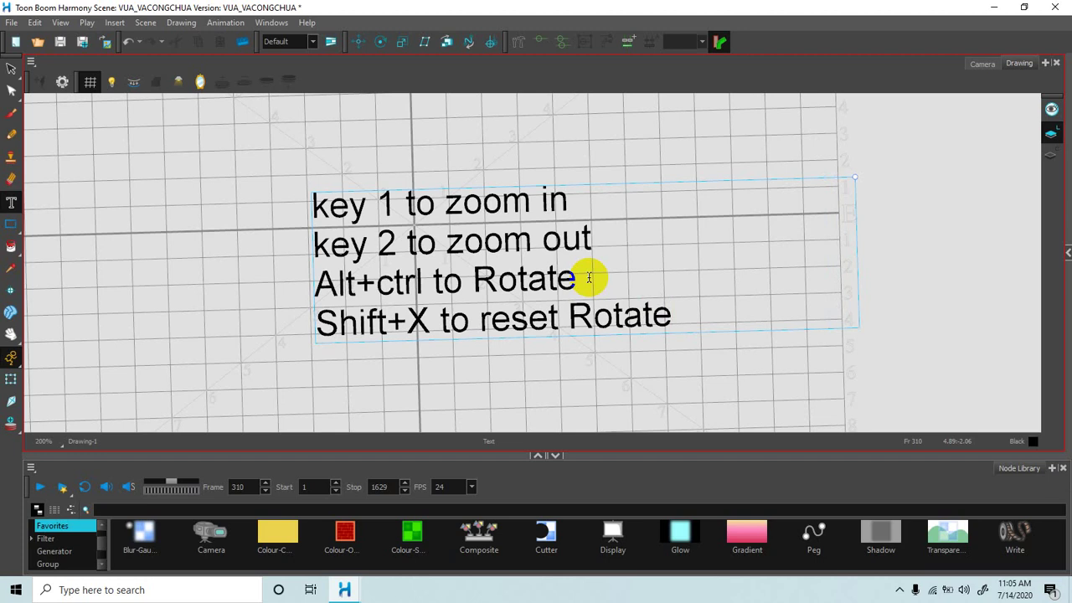
drag(445, 283, 460, 287)
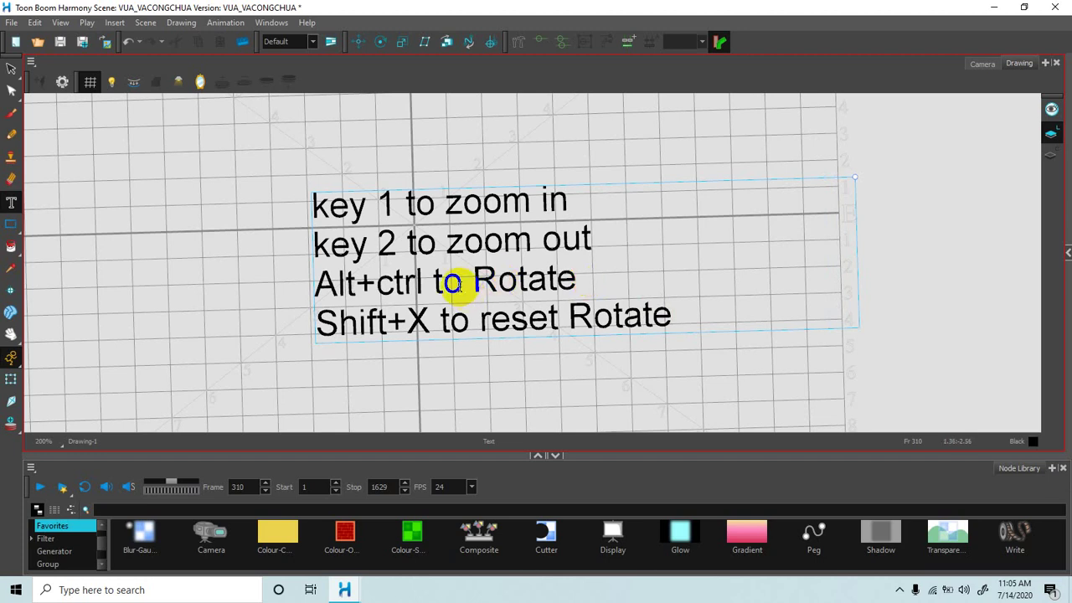
click(371, 282)
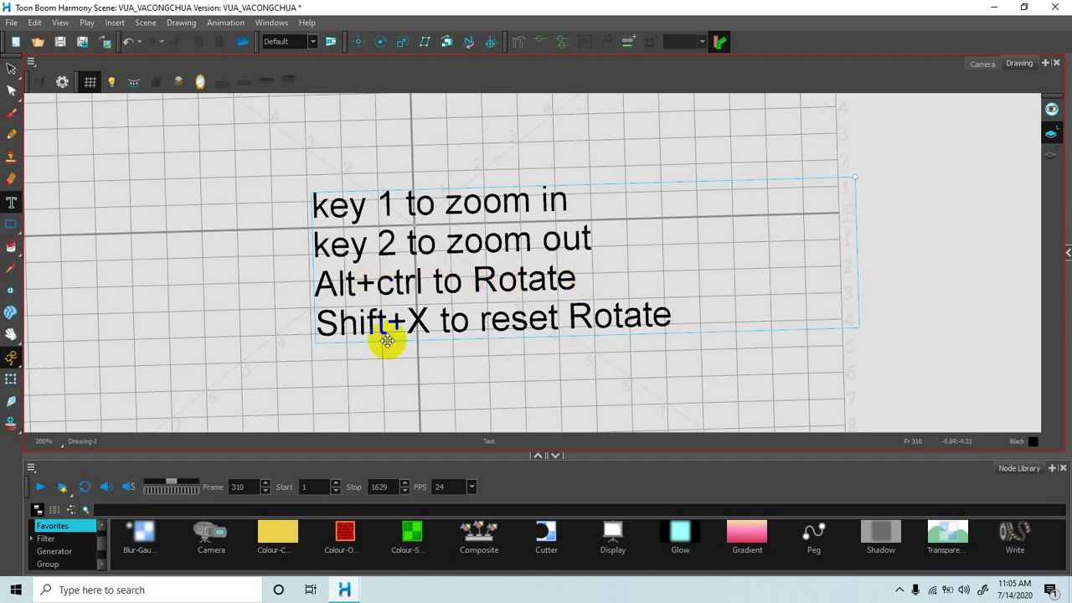
Leave text editing for the Select tool and reset the rotation of the Drawing view.
click(11, 68)
key(shift+x)
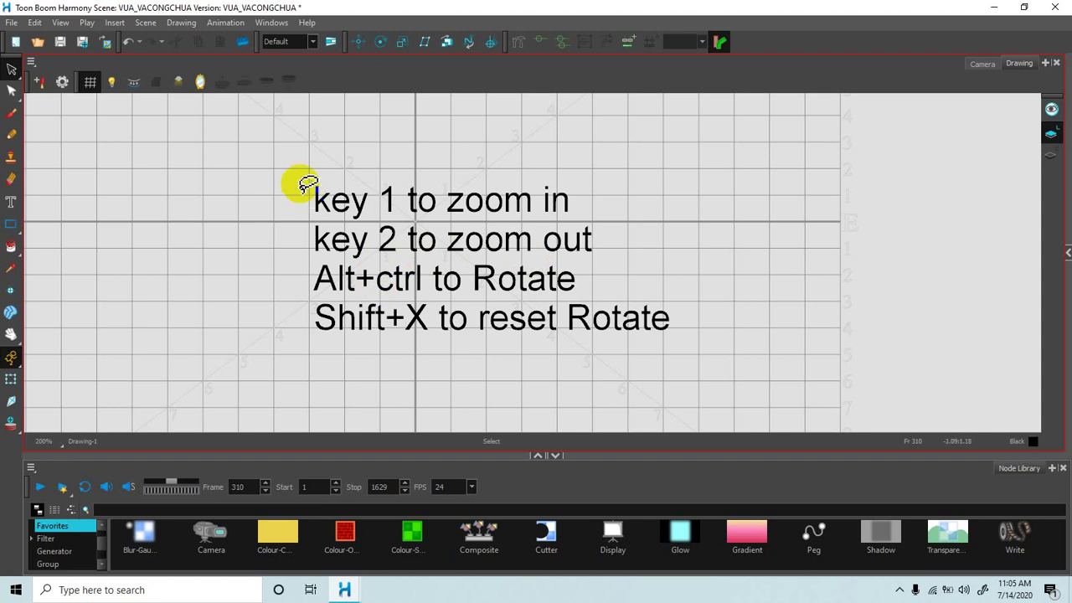
click(997, 87)
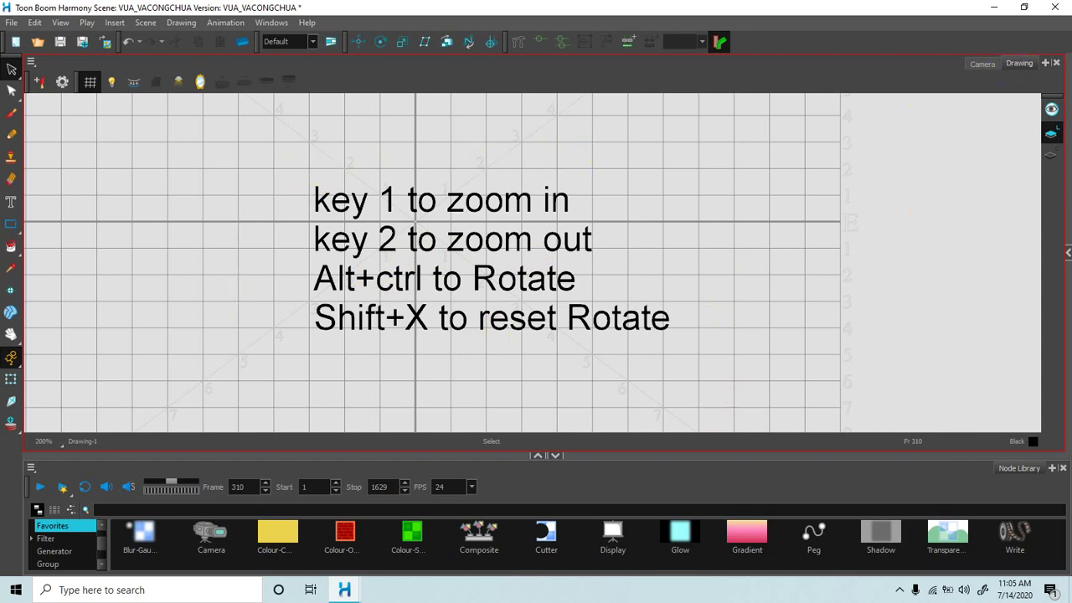
Open the Timeline window and select frame 13 of the Drawing layer.
click(273, 23)
click(277, 407)
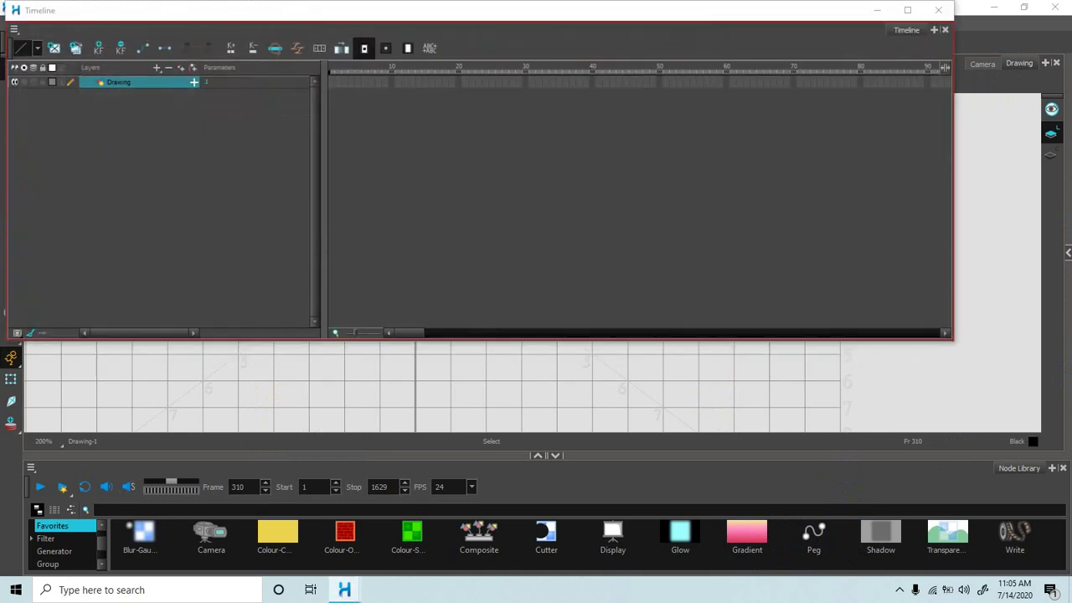
mouse_move(499, 10)
mouse_down()
mouse_move(550, 28)
mouse_move(486, 14)
mouse_up()
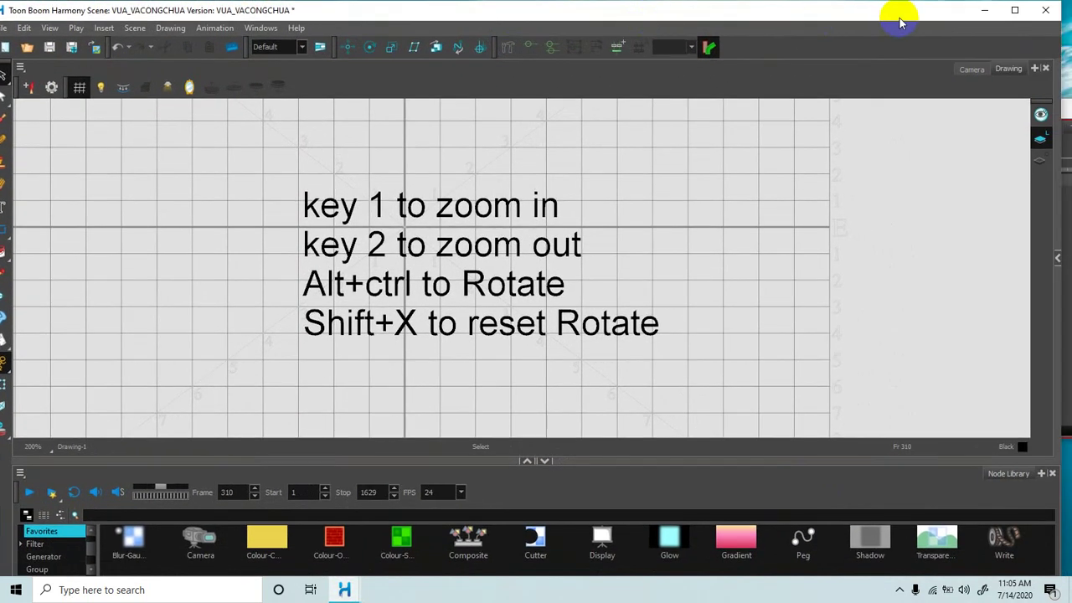
click(1015, 10)
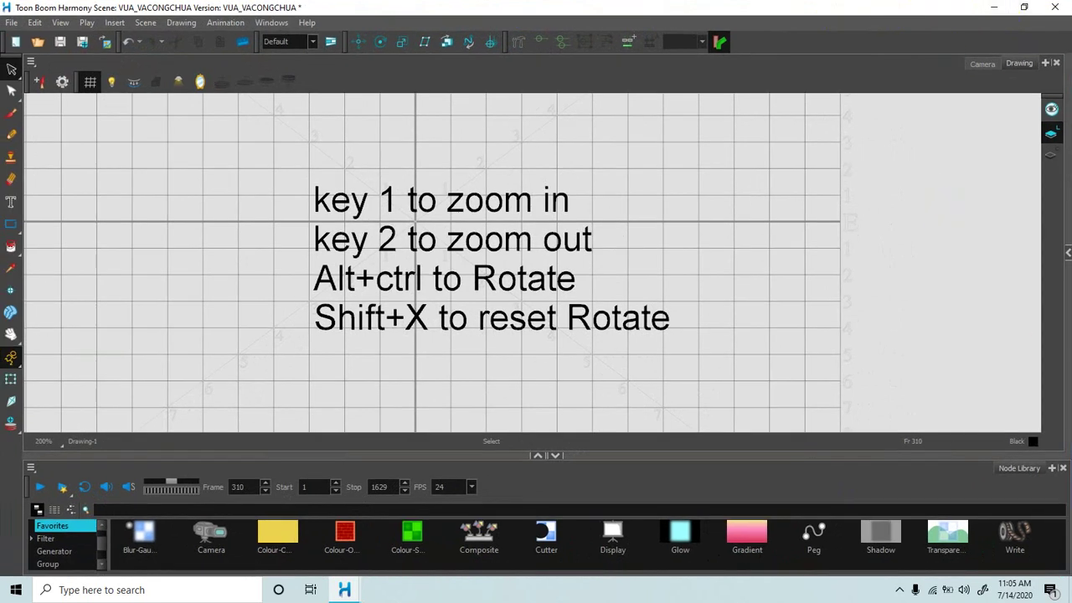
key(super+Tab)
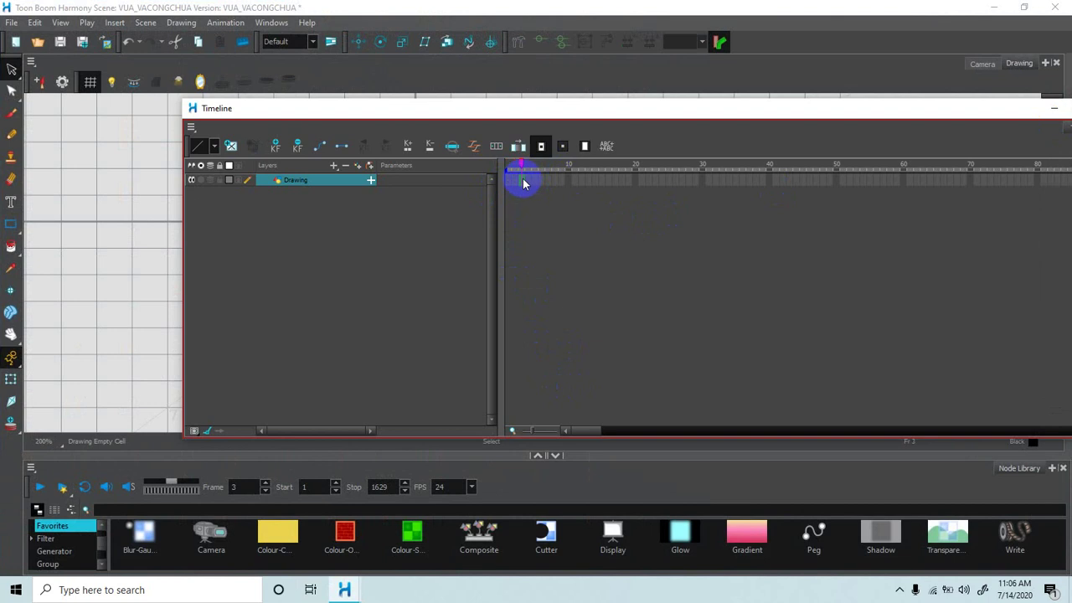
click(588, 180)
Open the Xsheet window and make it taller so about 20 frame rows fit in it.
click(272, 23)
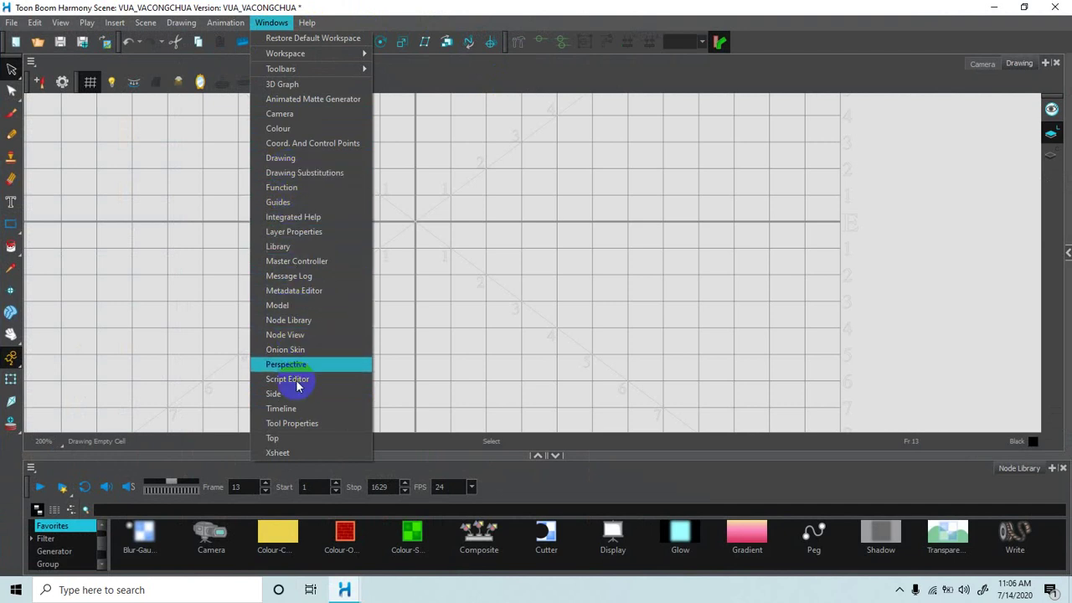
click(282, 450)
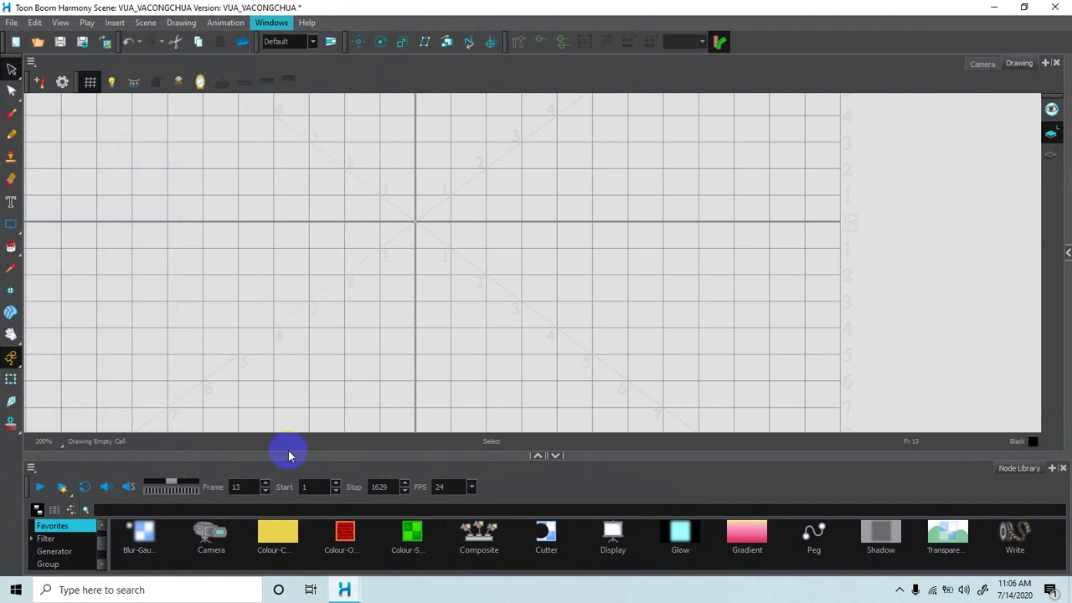
click(825, 208)
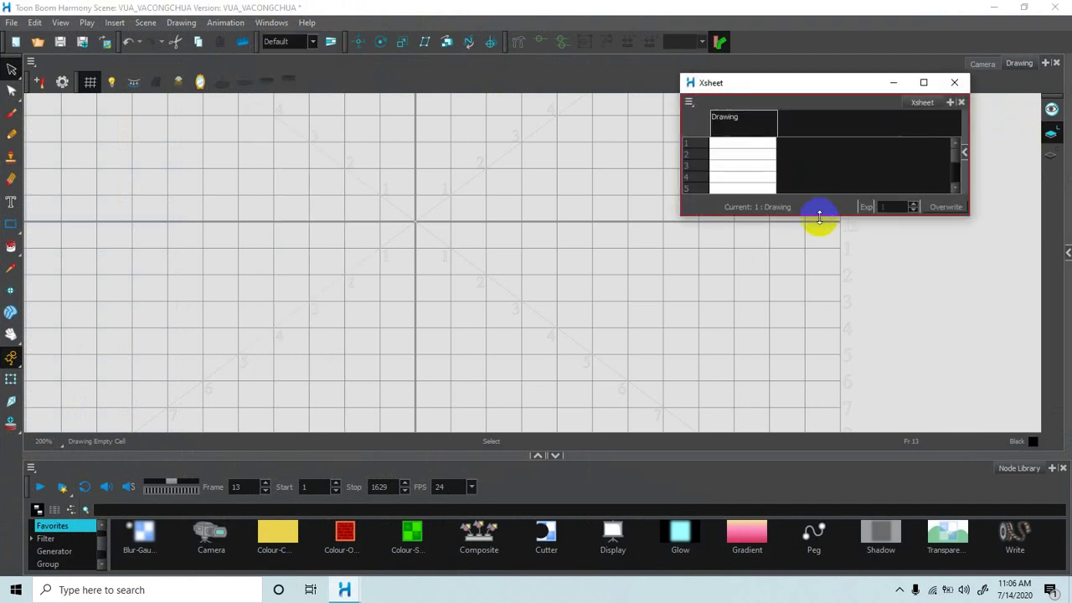
drag(820, 224, 821, 395)
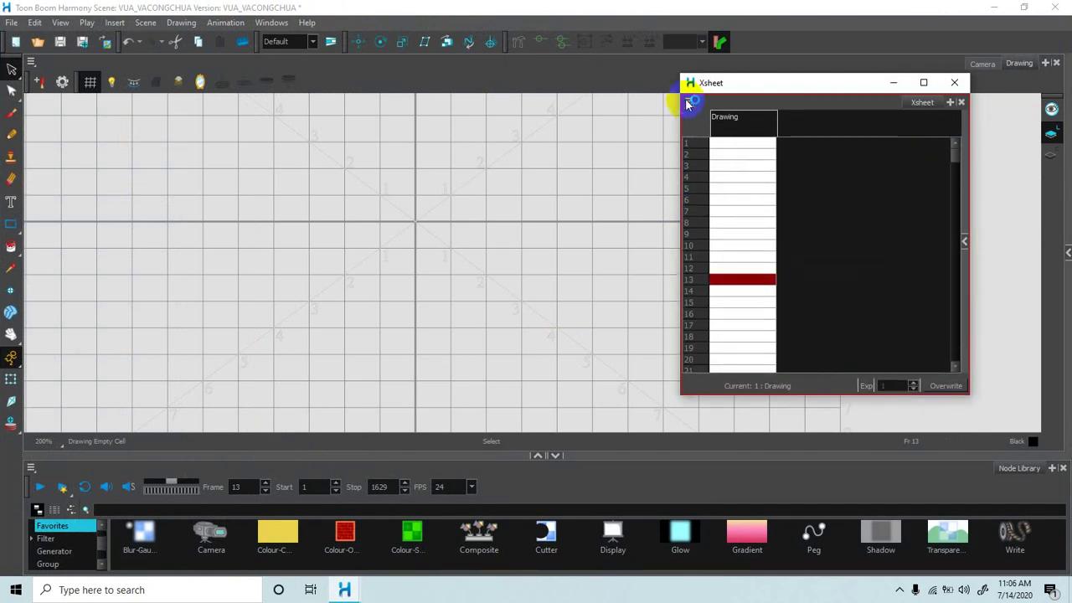
drag(952, 170, 889, 142)
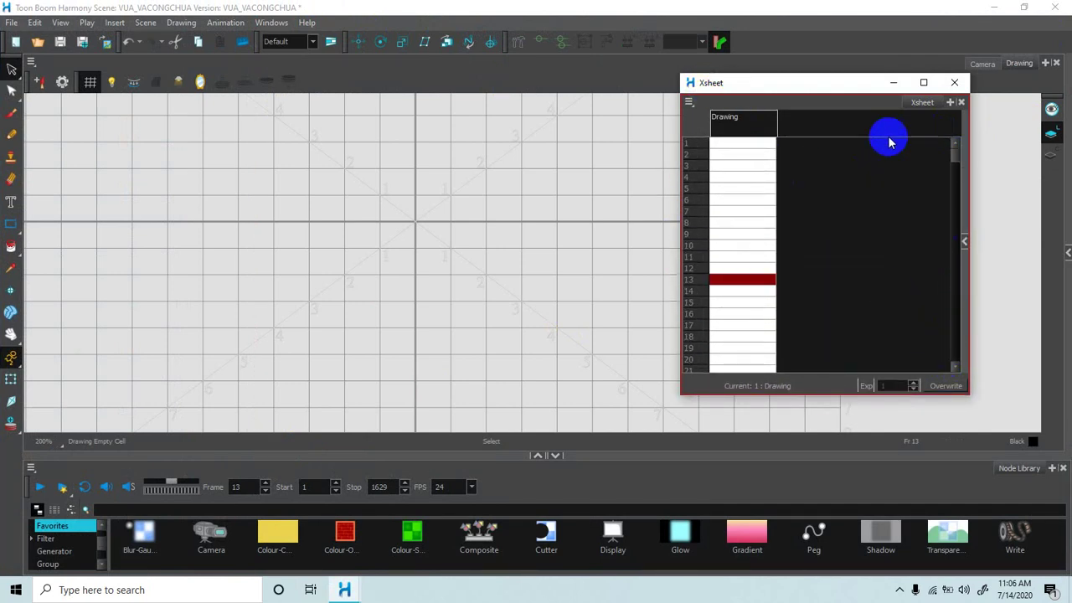
Select frame 1 of the Drawing column in the Xsheet and shift the Xsheet window further aside.
click(735, 145)
click(732, 166)
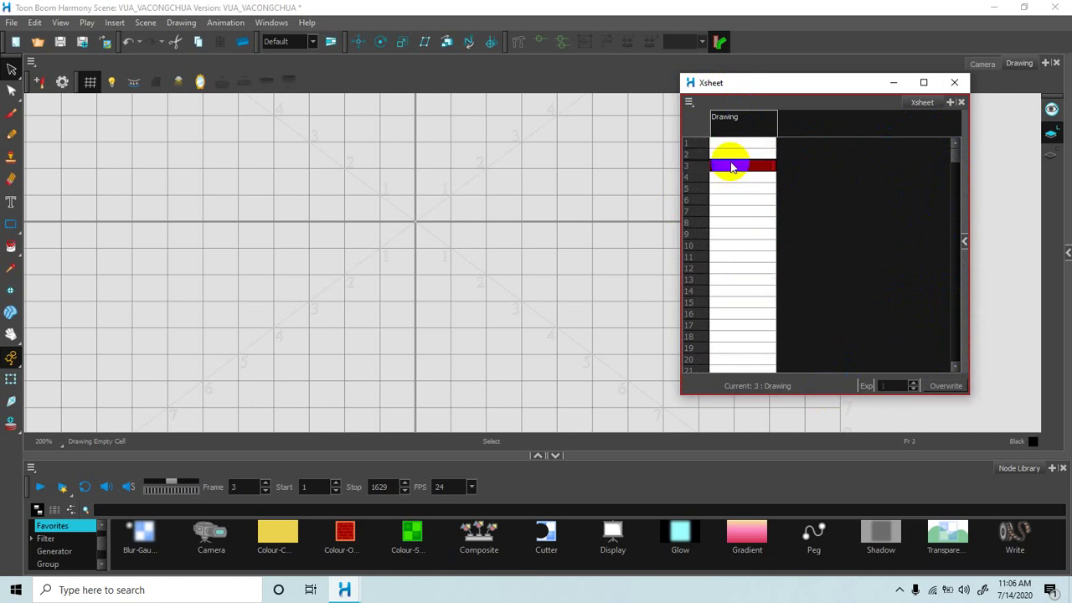
click(731, 145)
drag(816, 86, 882, 94)
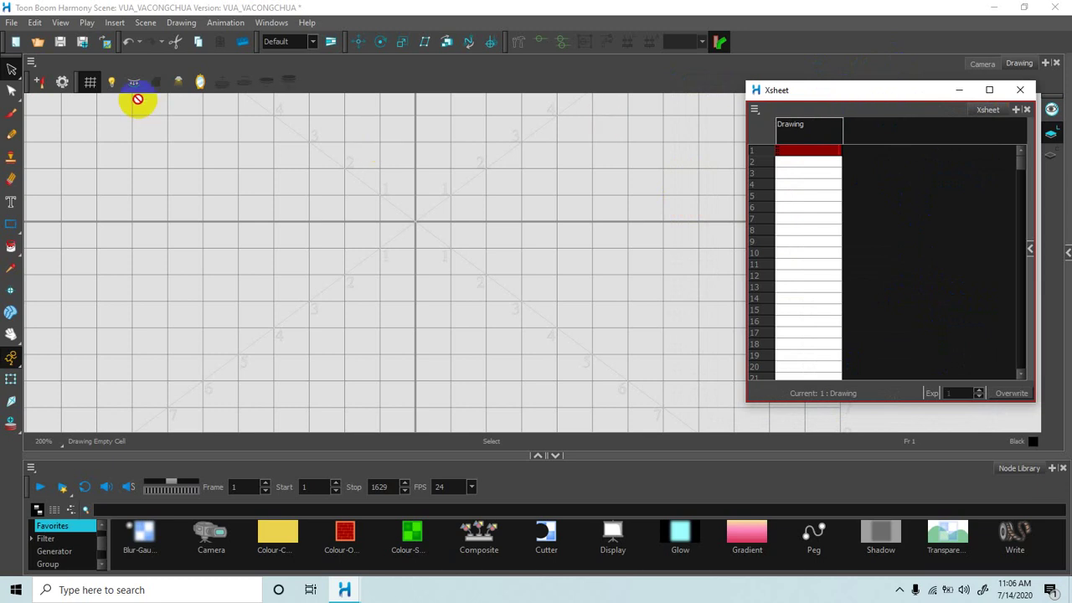
Start an image import from the main window and open the file browser for choosing the image.
click(240, 56)
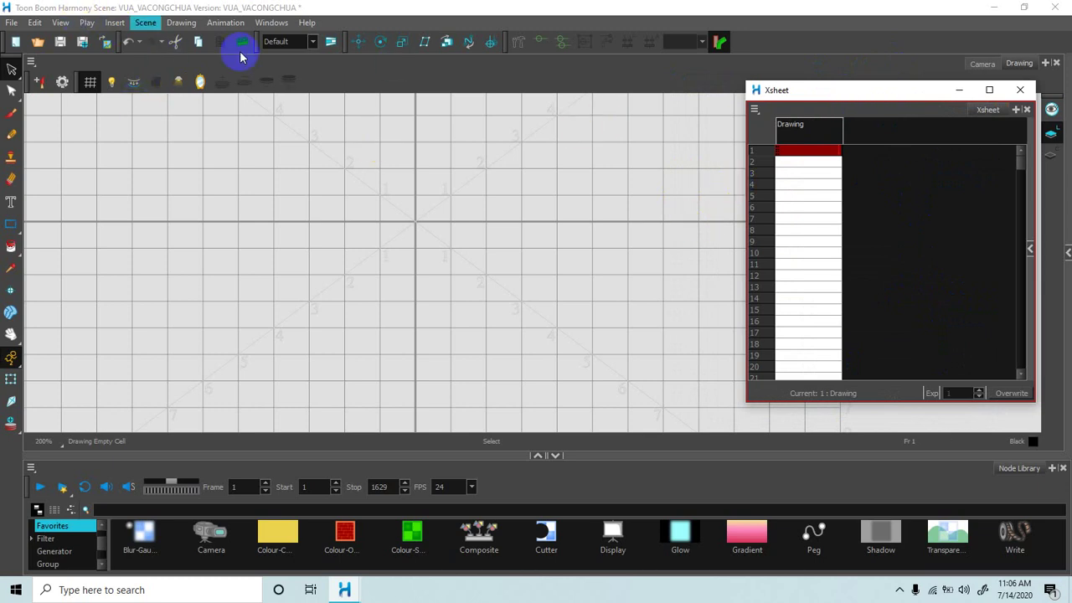
click(10, 23)
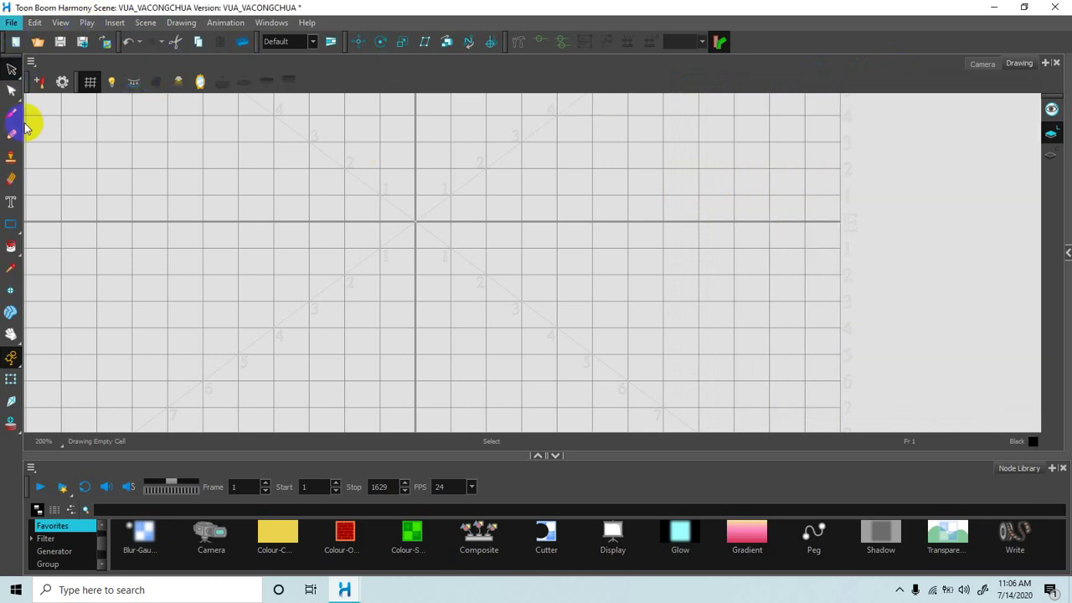
click(11, 23)
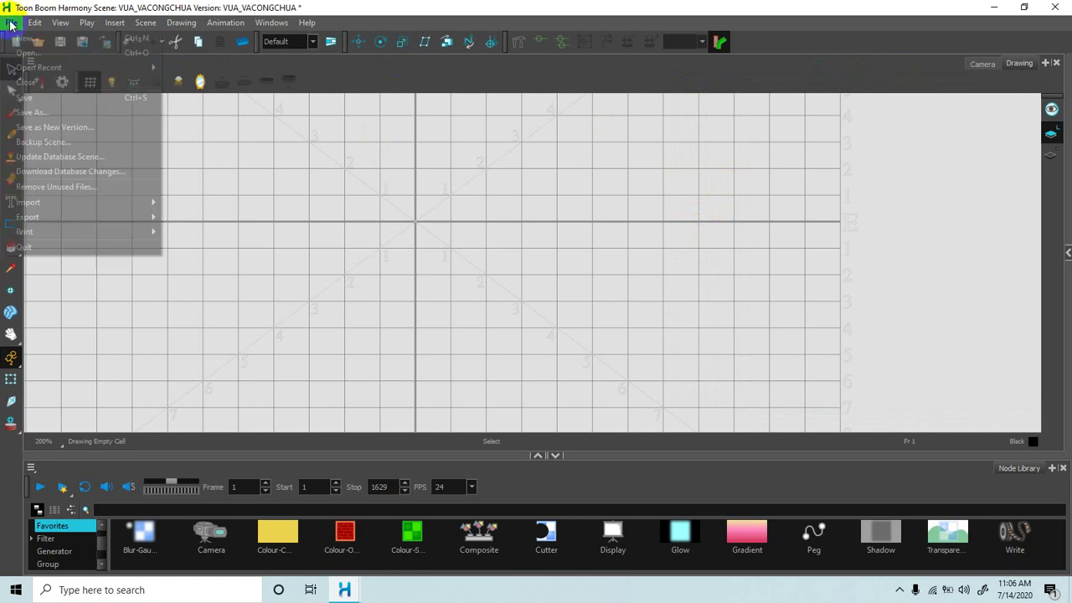
mouse_move(41, 209)
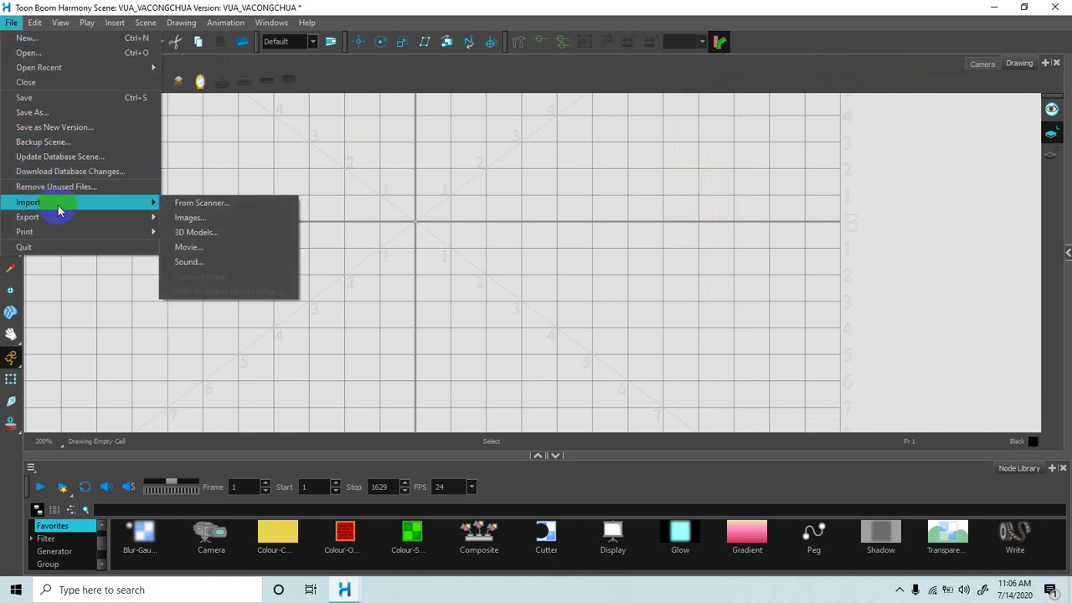
click(183, 218)
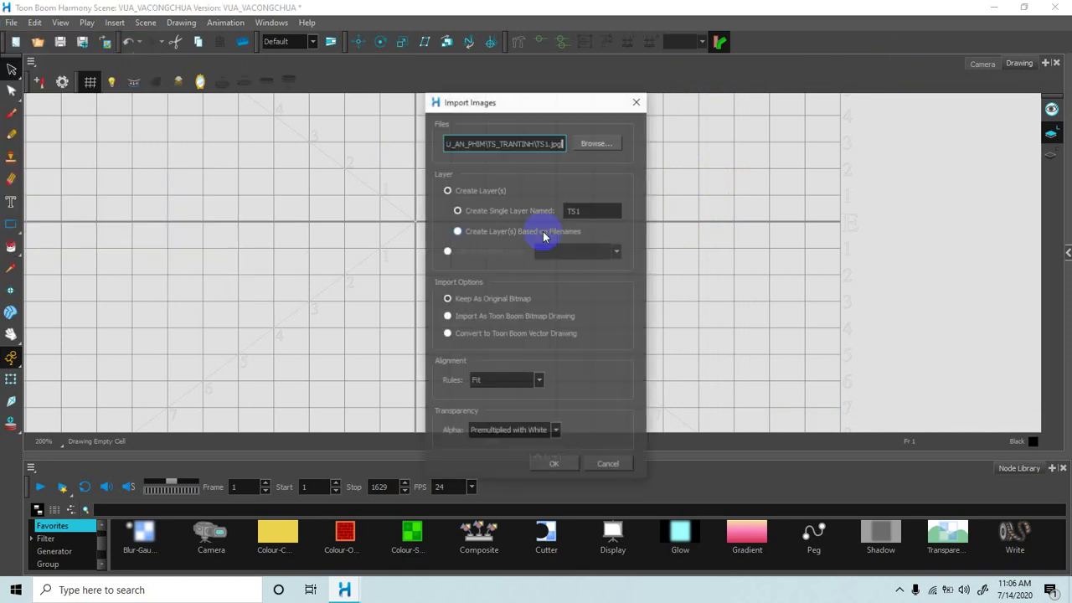
click(591, 146)
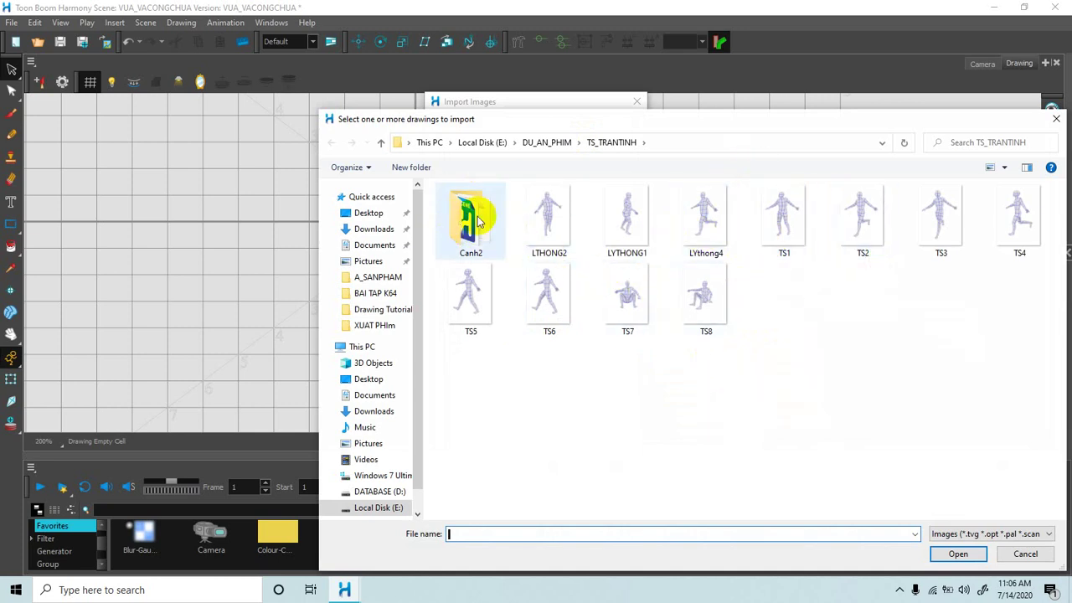
Import DrawWiz_2020-07-06_07-32-01.png from the Desktop folder THU VIEN HINH as a single layer, kept as original bitmap with Fit alignment.
click(381, 144)
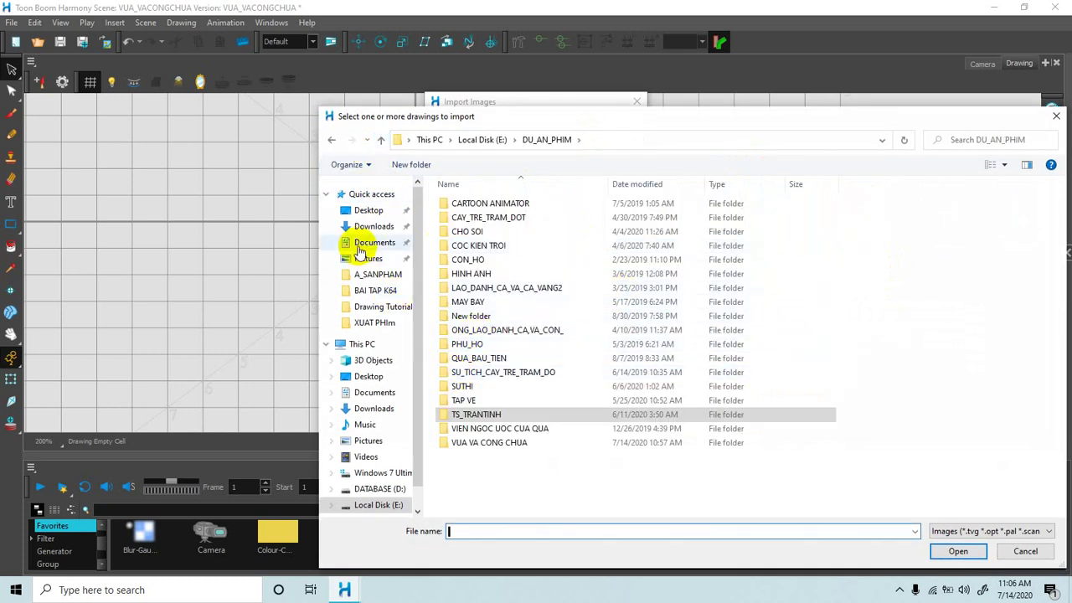
click(363, 212)
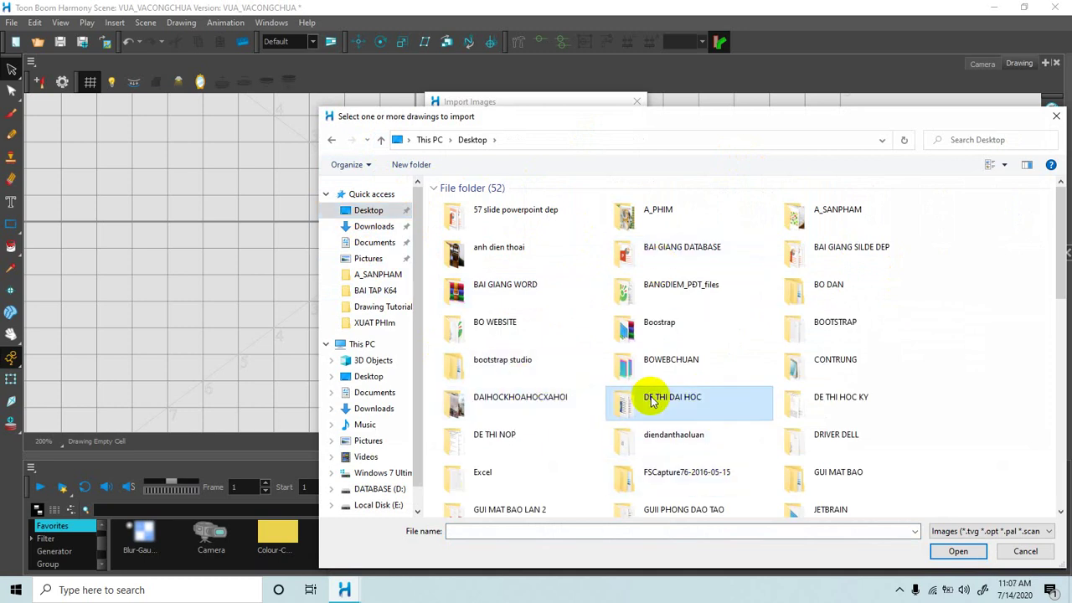
scroll(668, 448, down, 5)
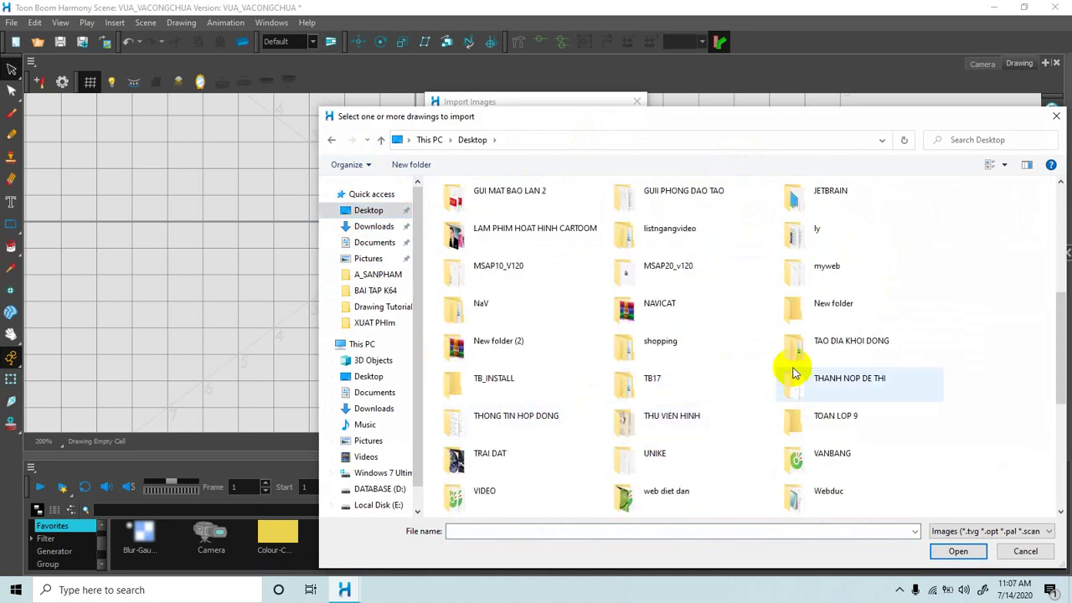
scroll(646, 382, down, 2)
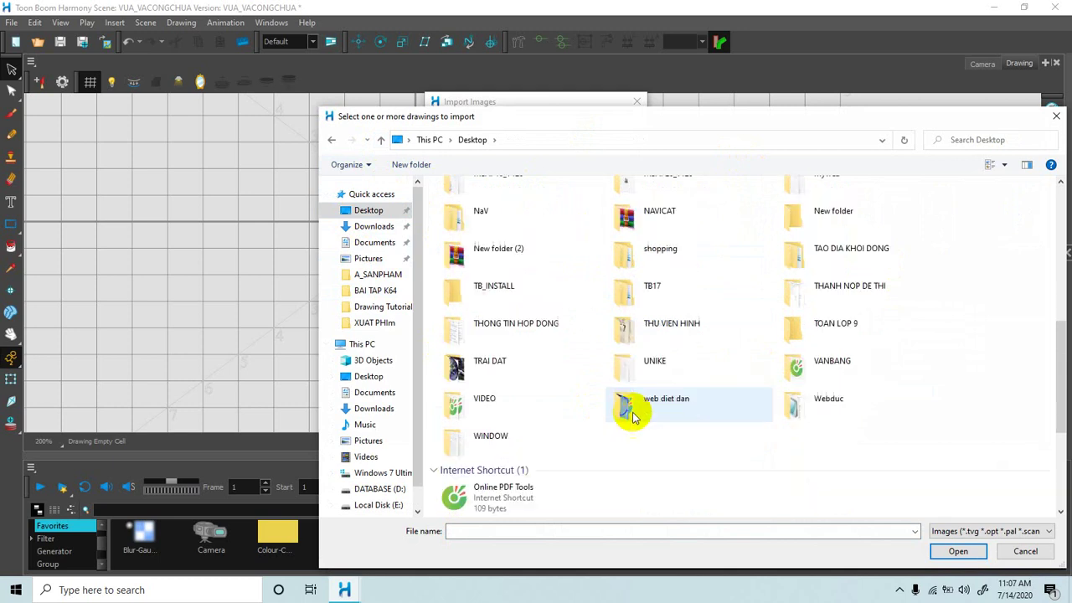
double_click(652, 325)
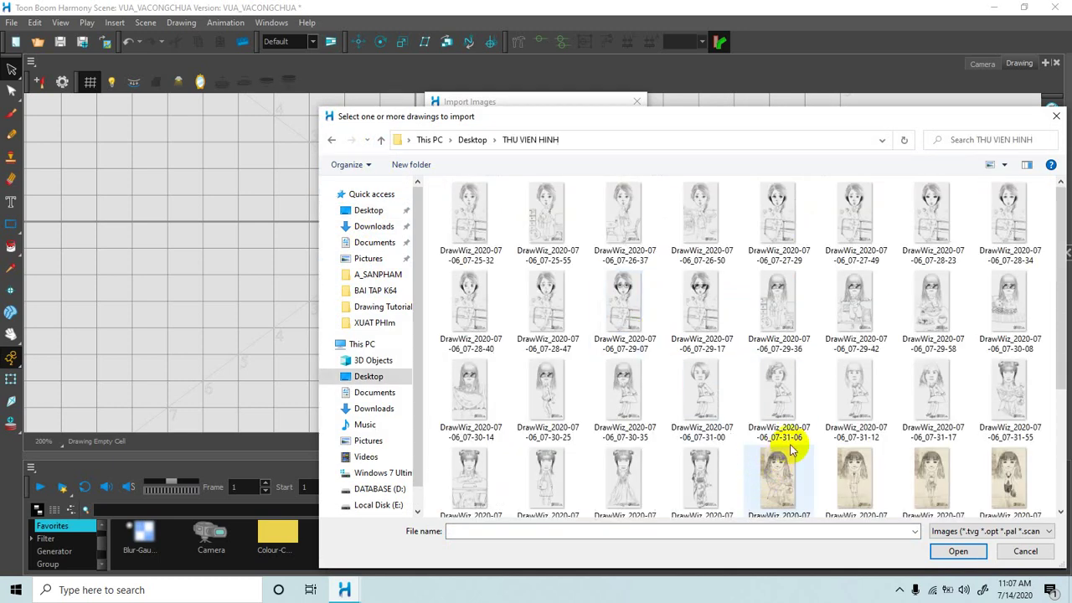
scroll(787, 442, down, 1)
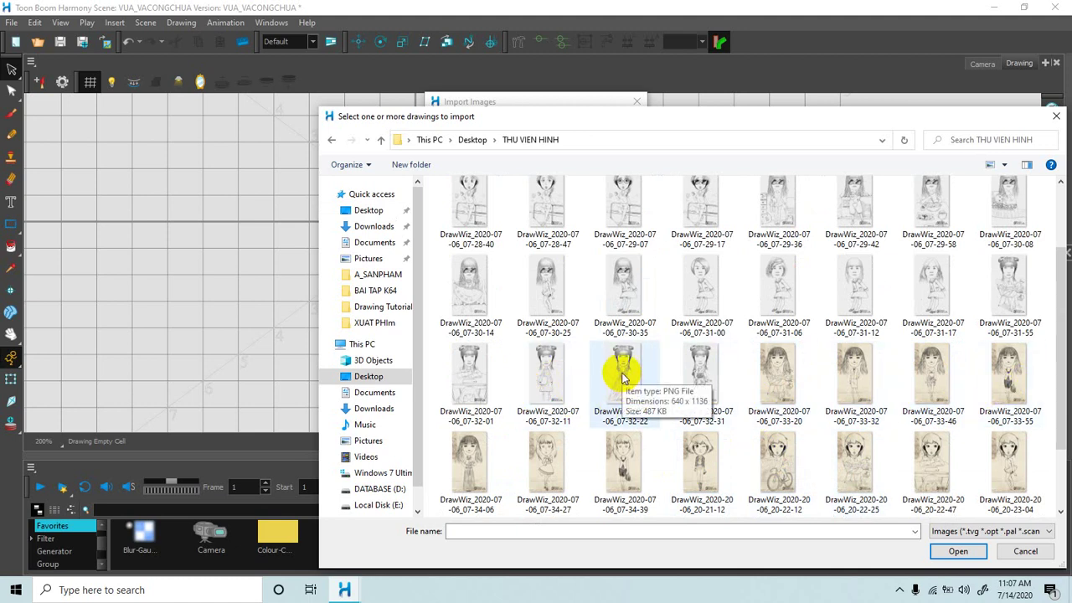
double_click(467, 383)
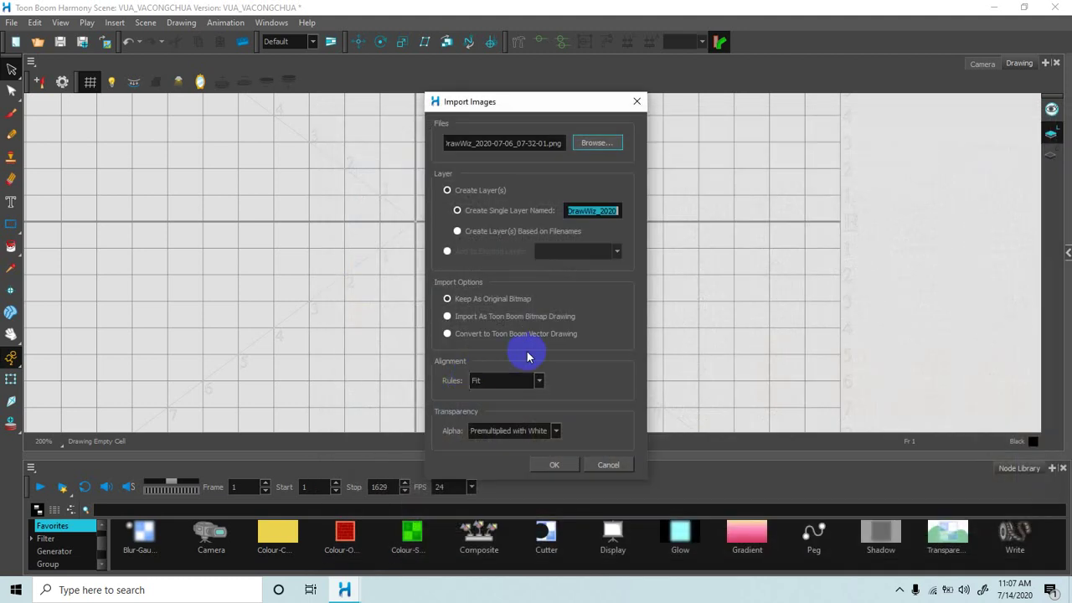
click(552, 466)
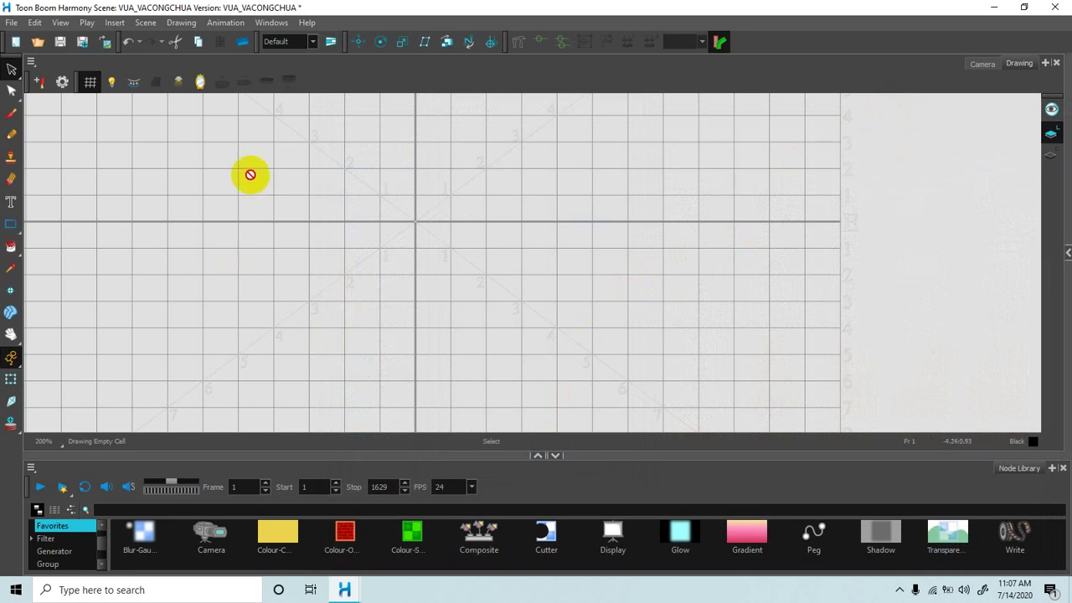
Turn on the Light Table to show the imported portrait in the Drawing view and inspect the image.
click(111, 83)
scroll(333, 254, down, 3)
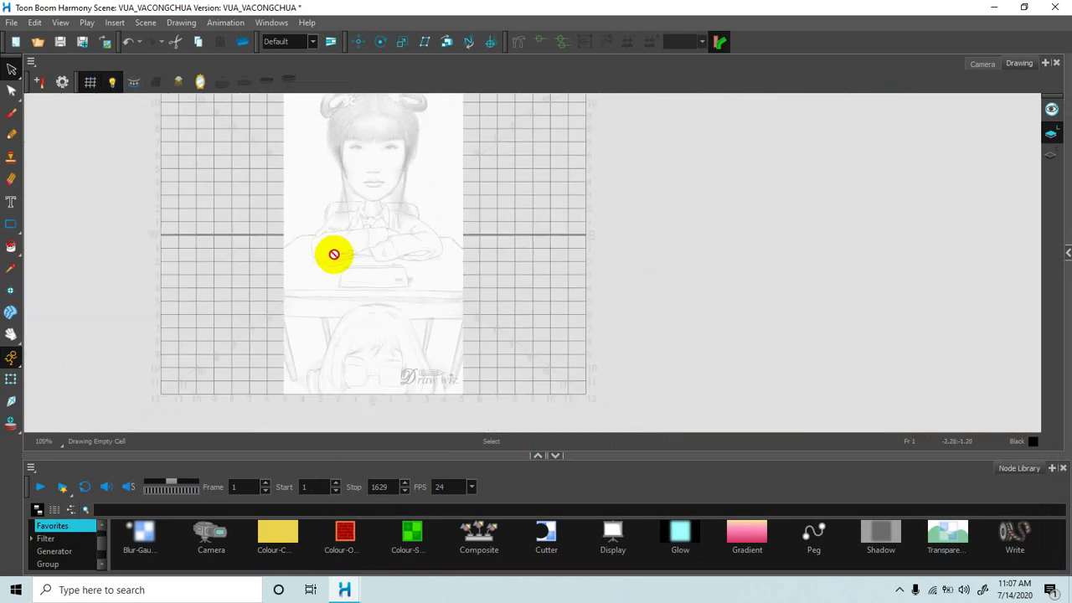
scroll(333, 254, up, 3)
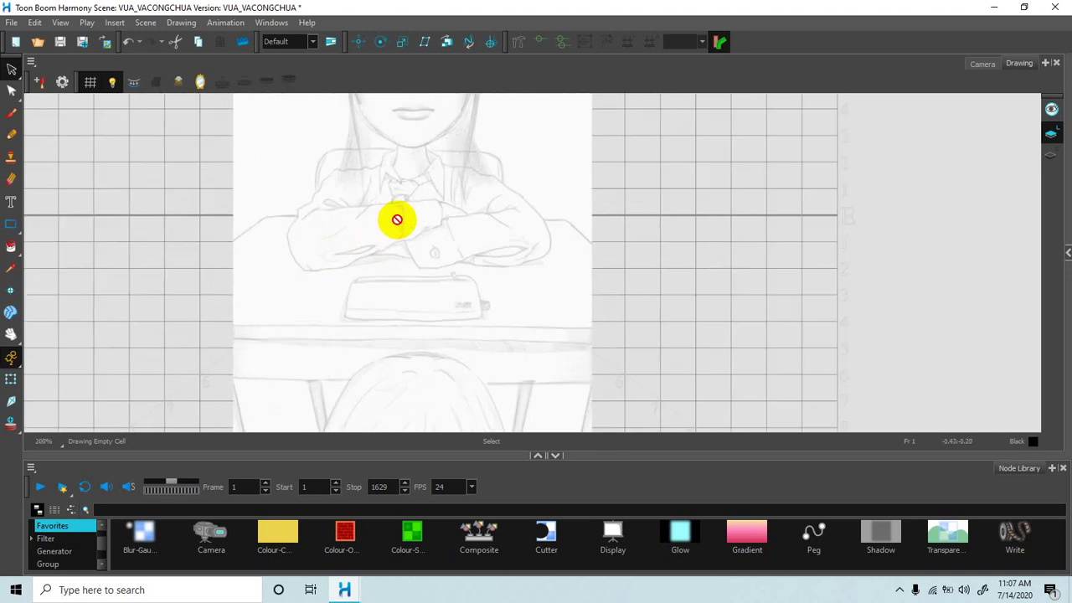
drag(410, 202, 471, 299)
drag(474, 237, 480, 264)
scroll(475, 261, down, 2)
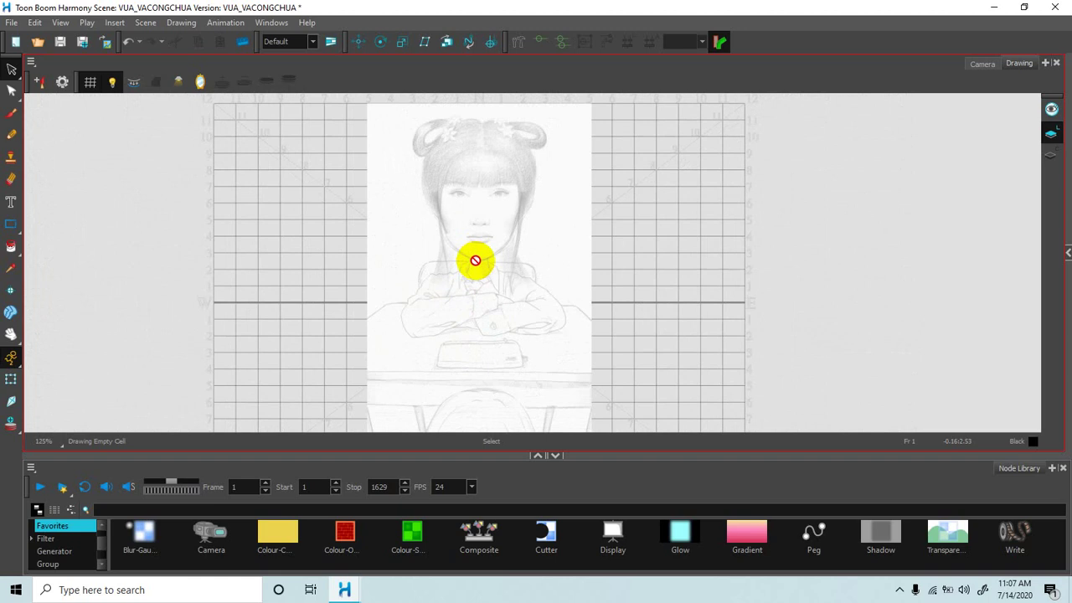
scroll(475, 260, up, 4)
scroll(475, 261, down, 1)
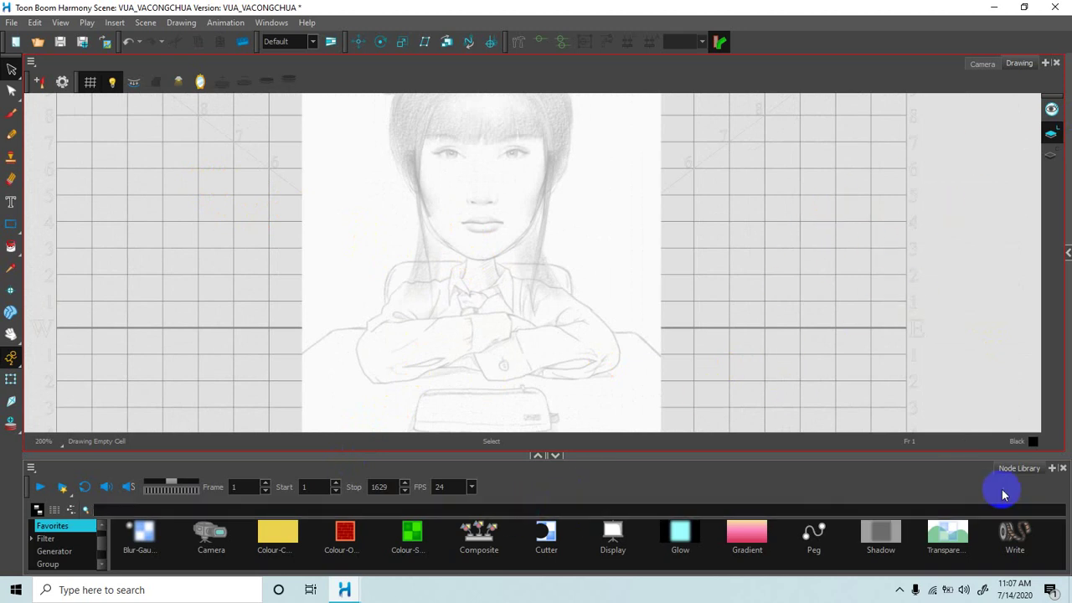
Close the Node Library panel and place the Timeline window, reduced in size, over the Drawing view.
click(1031, 479)
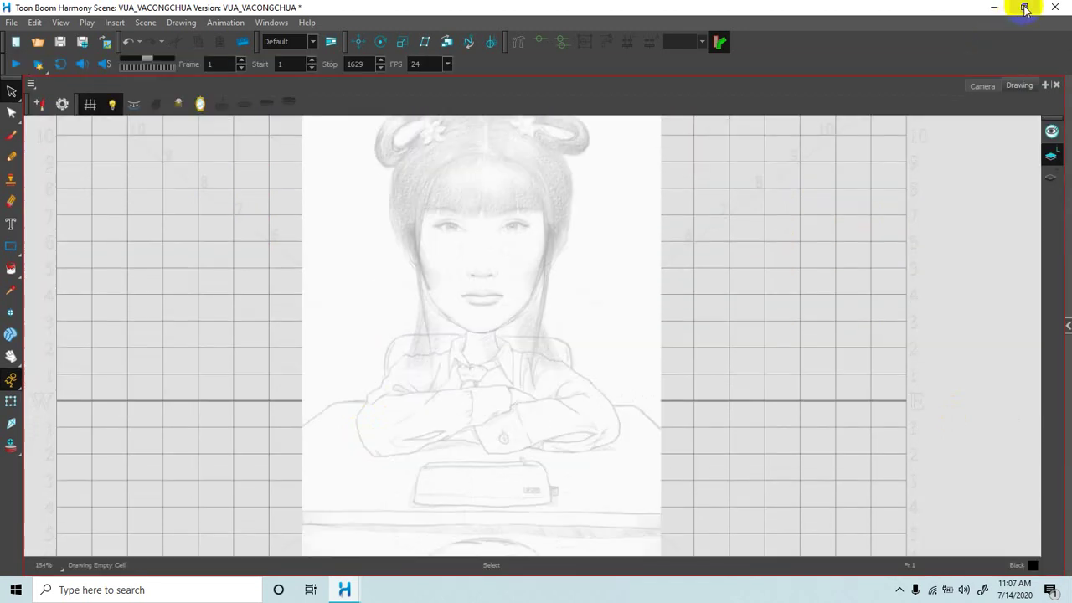
click(1023, 7)
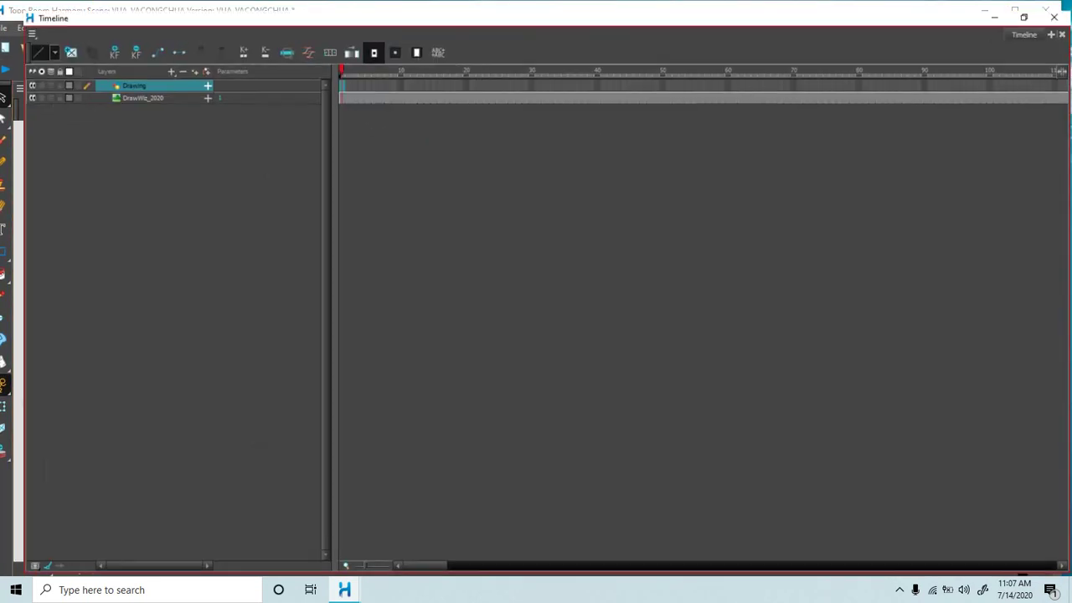
double_click(642, 17)
click(1023, 8)
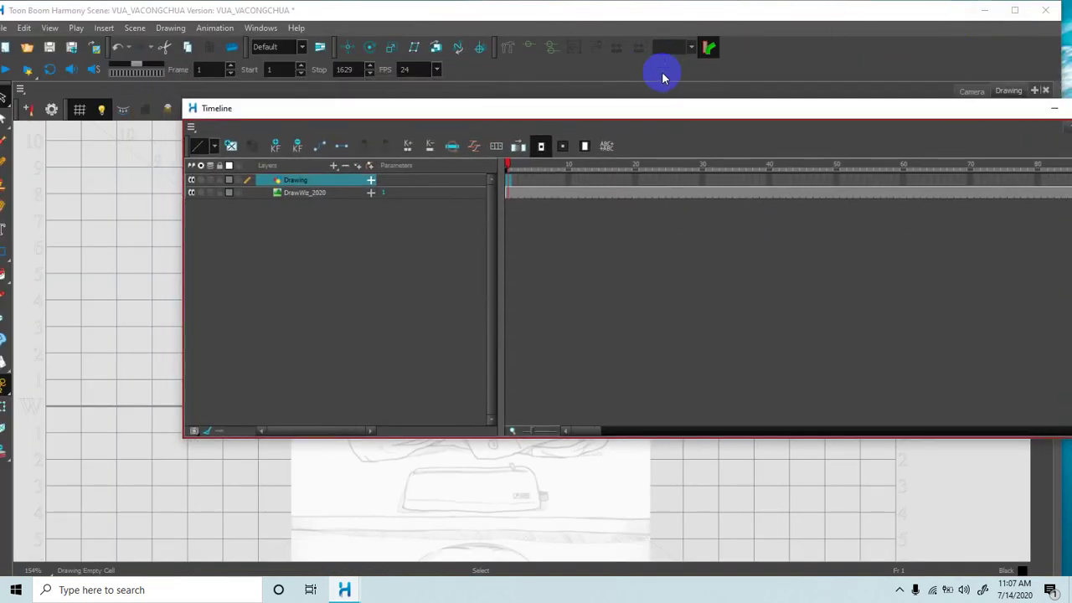
drag(679, 112, 617, 162)
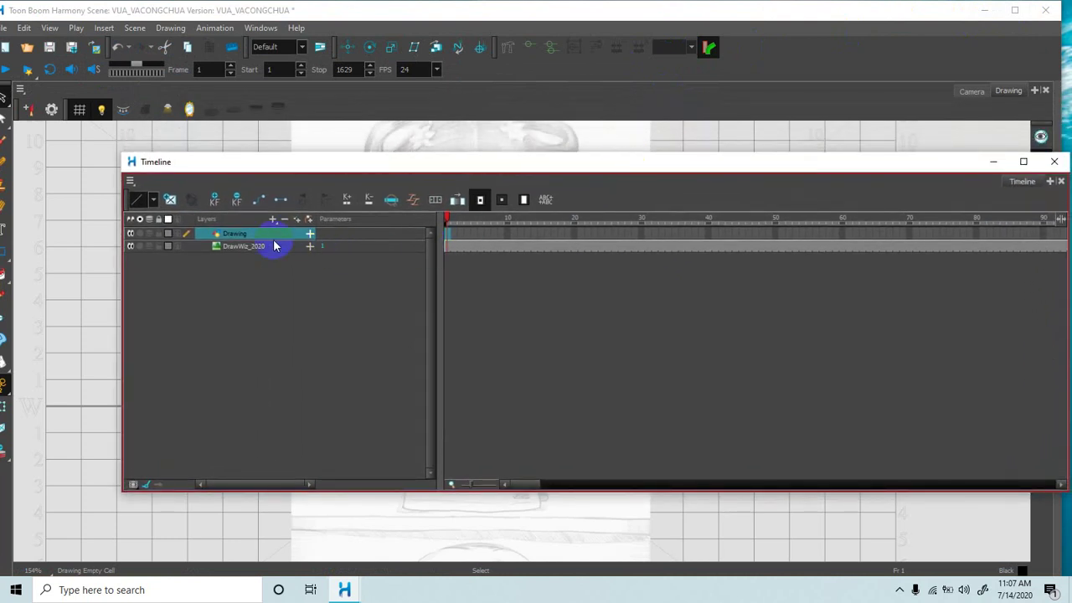
Delete the imported DrawWiz_2020 image layer from the Timeline.
click(219, 248)
right_click(220, 249)
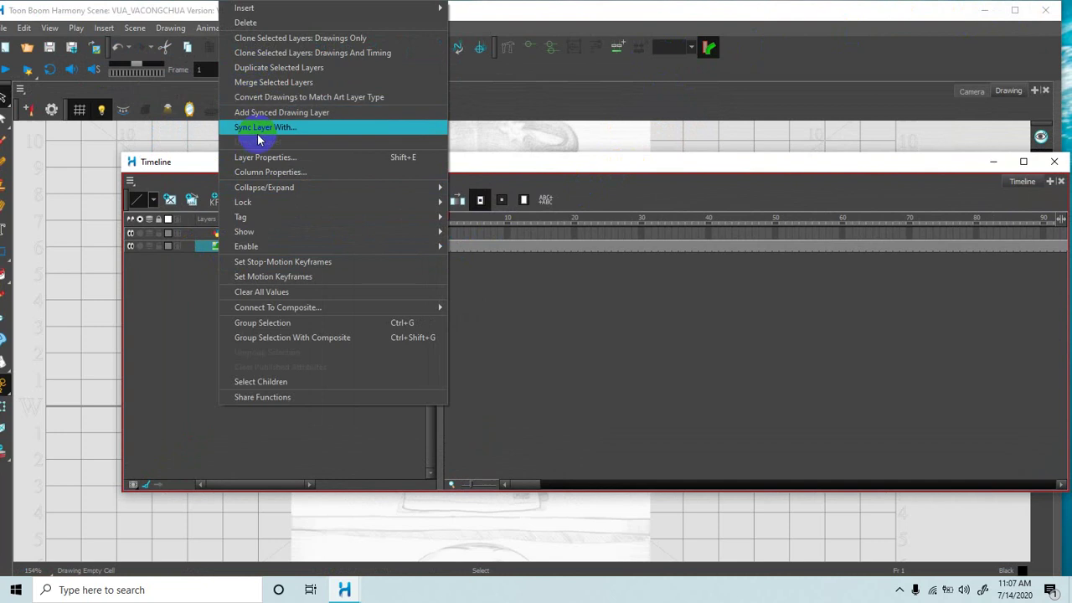
click(249, 23)
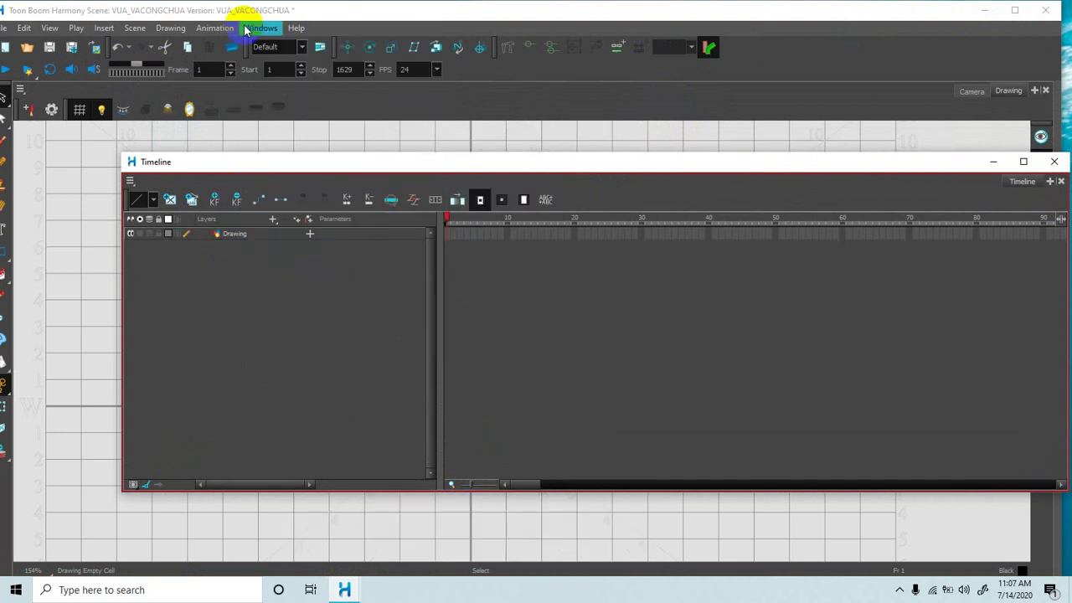
Import DrawWiz_2020-20-06_20-23-18.png from the THU VIEN HINH folder as a single layer named DrawWiz_2020, kept as original bitmap with Fit alignment.
click(4, 28)
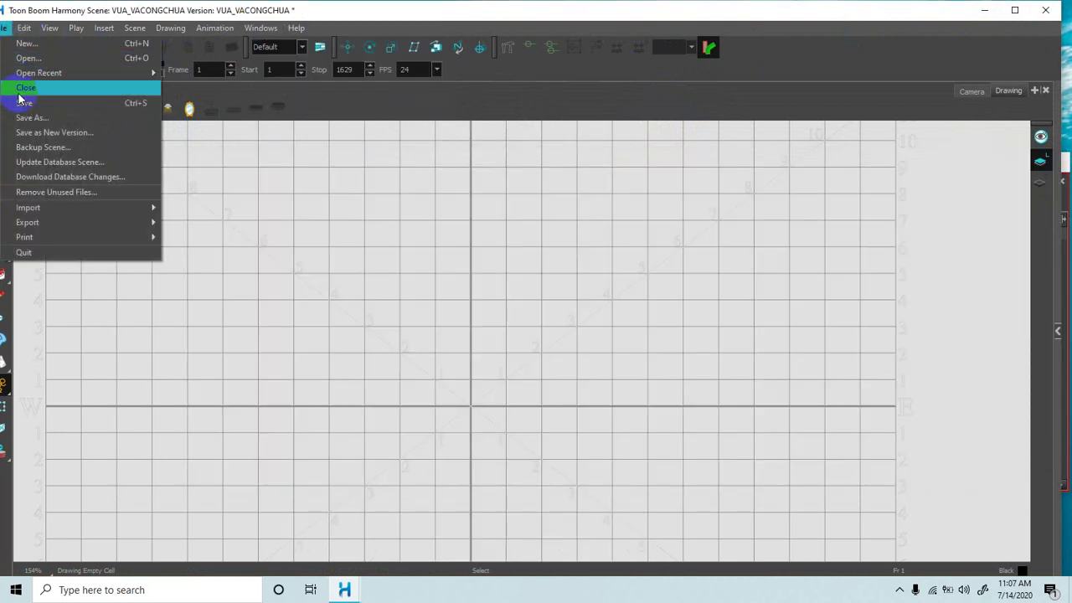
mouse_move(43, 209)
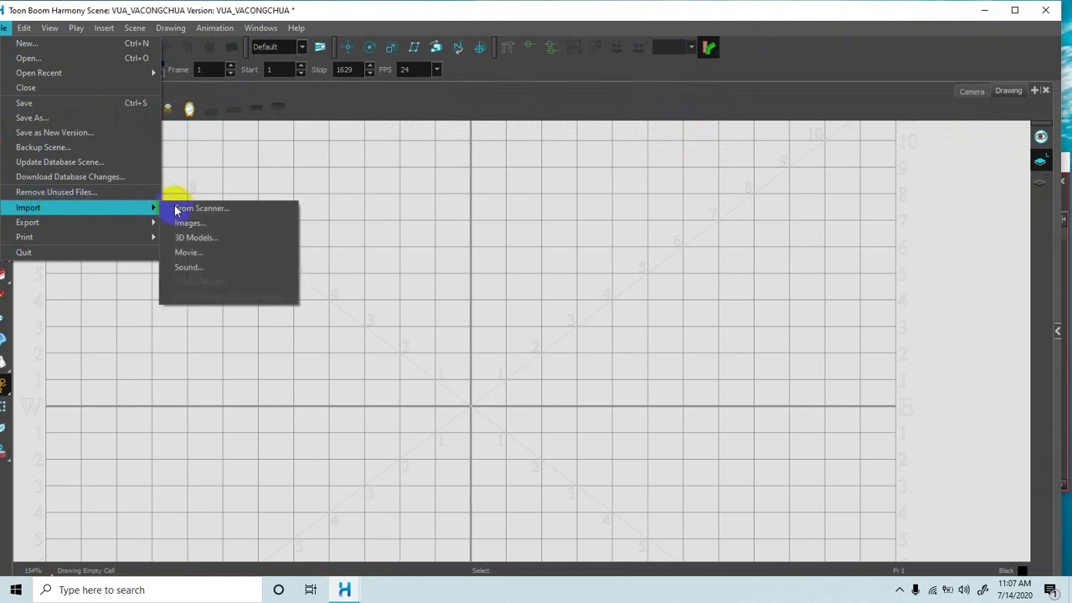
click(202, 223)
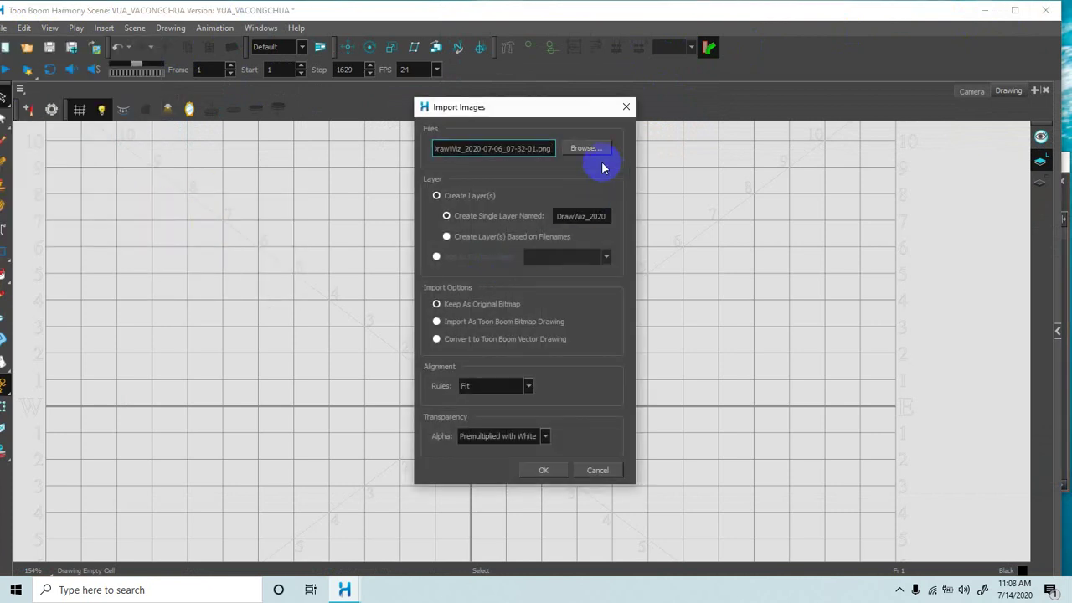
click(583, 148)
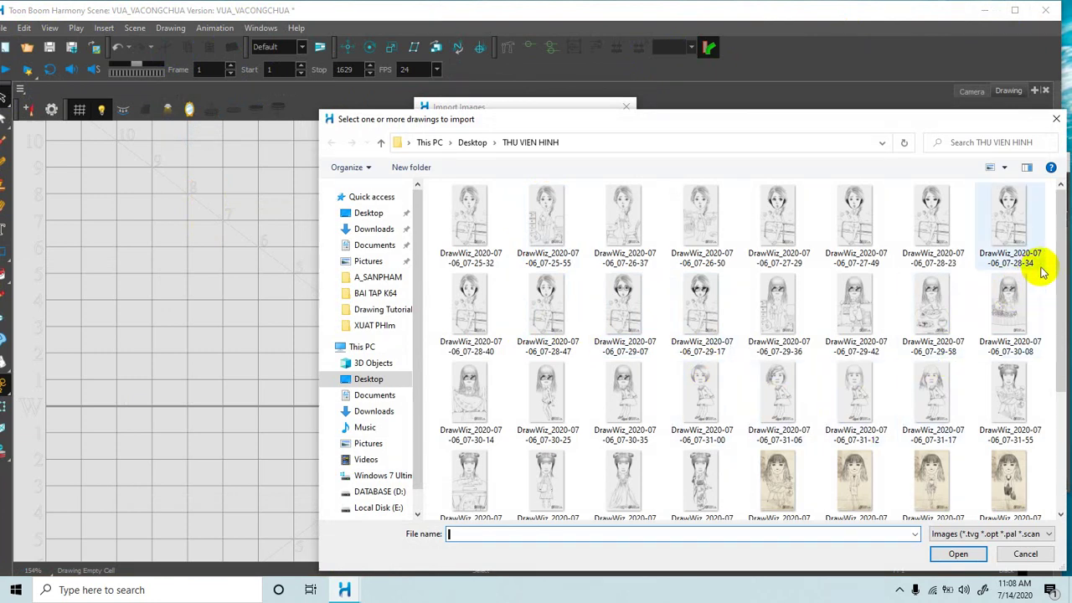
drag(1057, 316, 1060, 456)
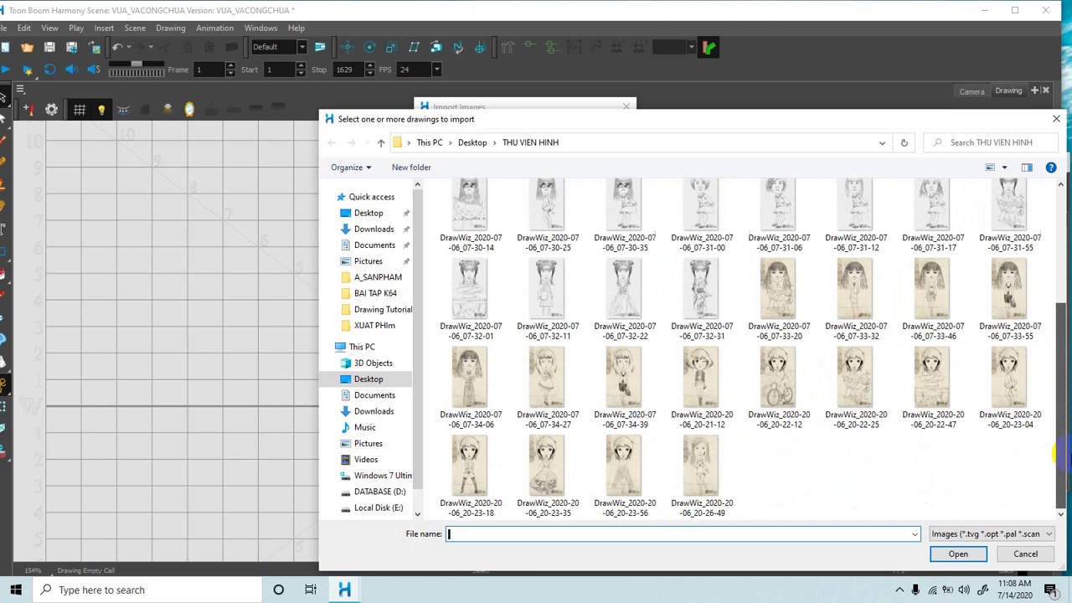
mouse_move(1059, 457)
mouse_down()
mouse_move(1057, 298)
mouse_move(1062, 465)
mouse_up()
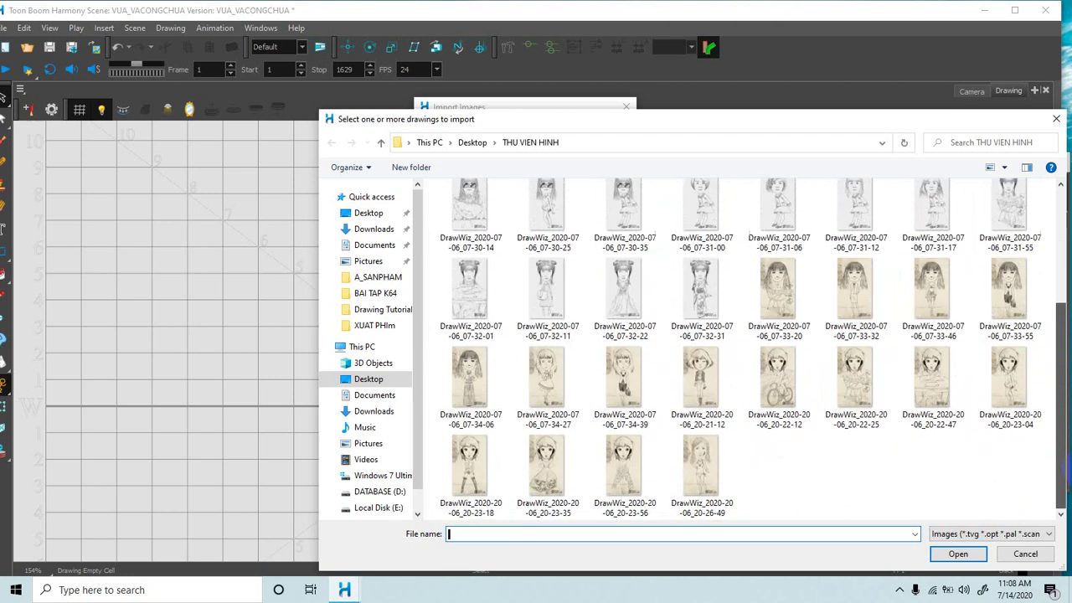
click(467, 472)
double_click(467, 471)
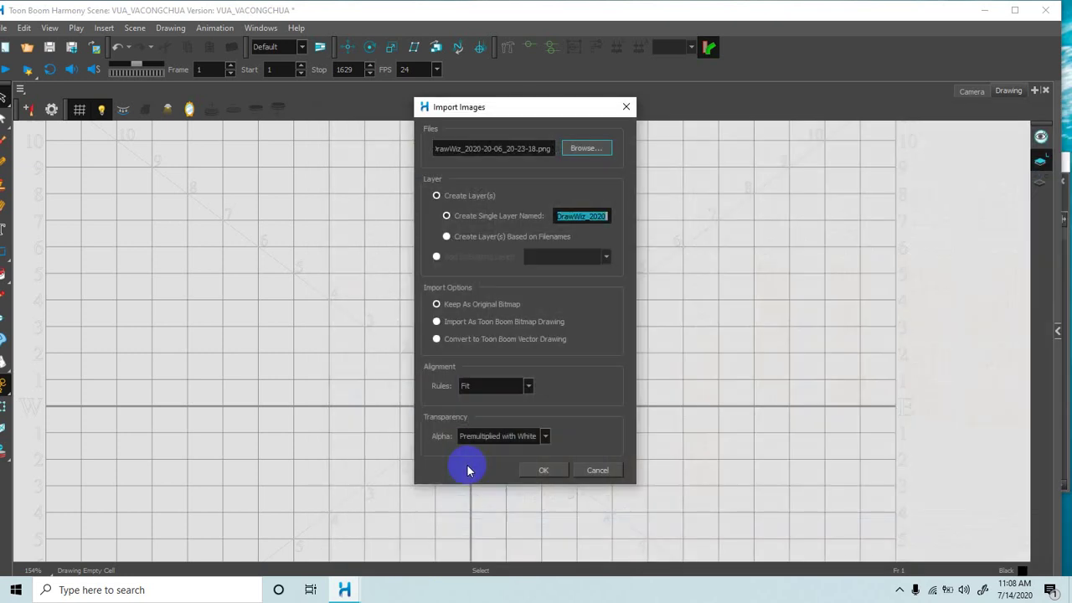
click(543, 471)
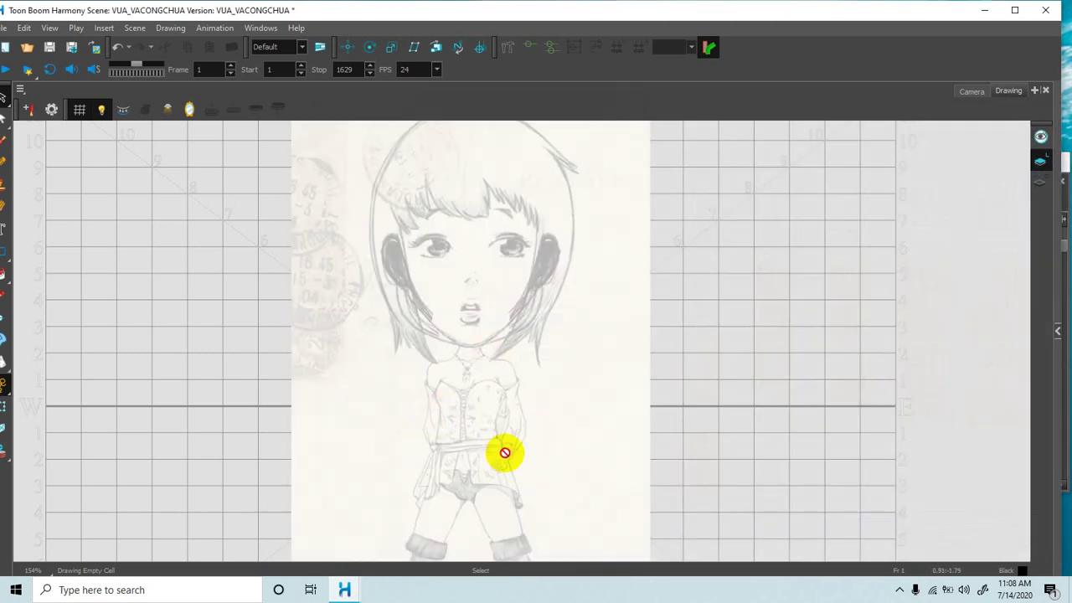
scroll(505, 453, up, 1)
scroll(419, 404, up, 1)
scroll(522, 375, down, 2)
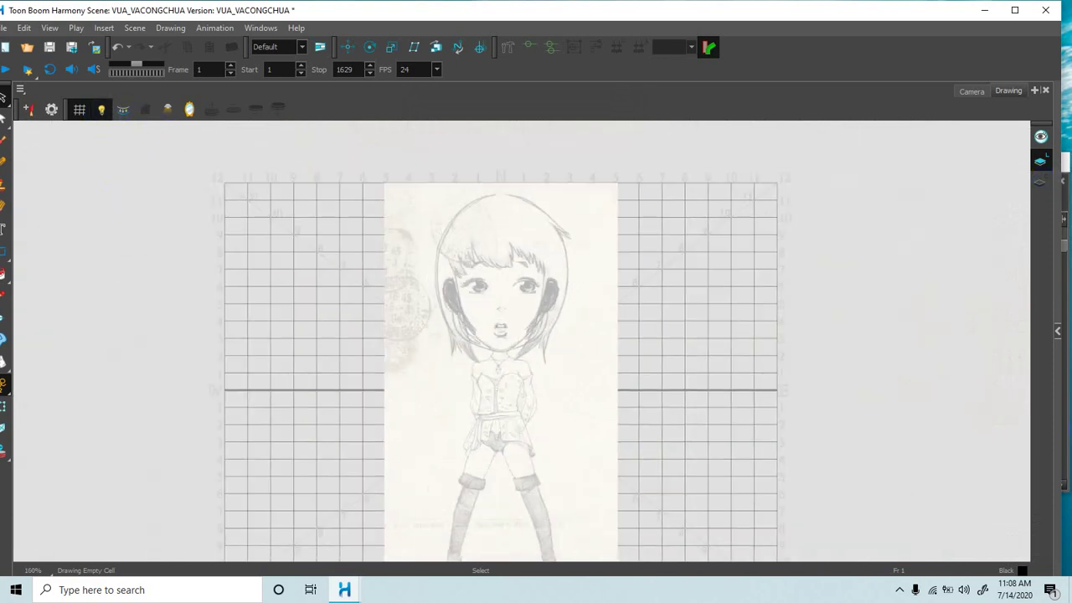
Bring the floating Timeline window back to the front and place it over the upper part of the Drawing view.
click(898, 591)
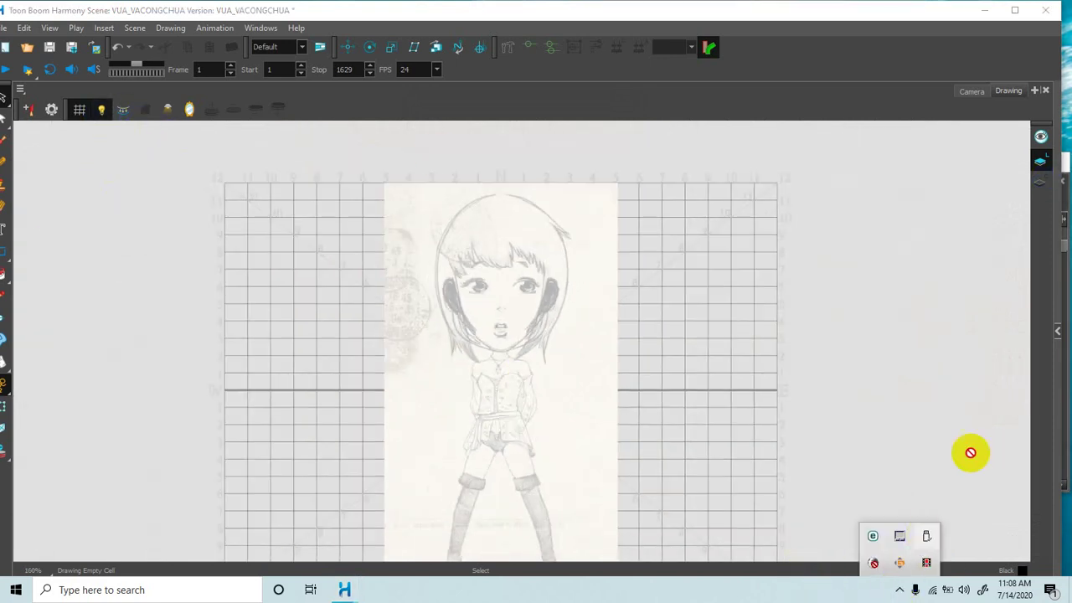
click(1053, 360)
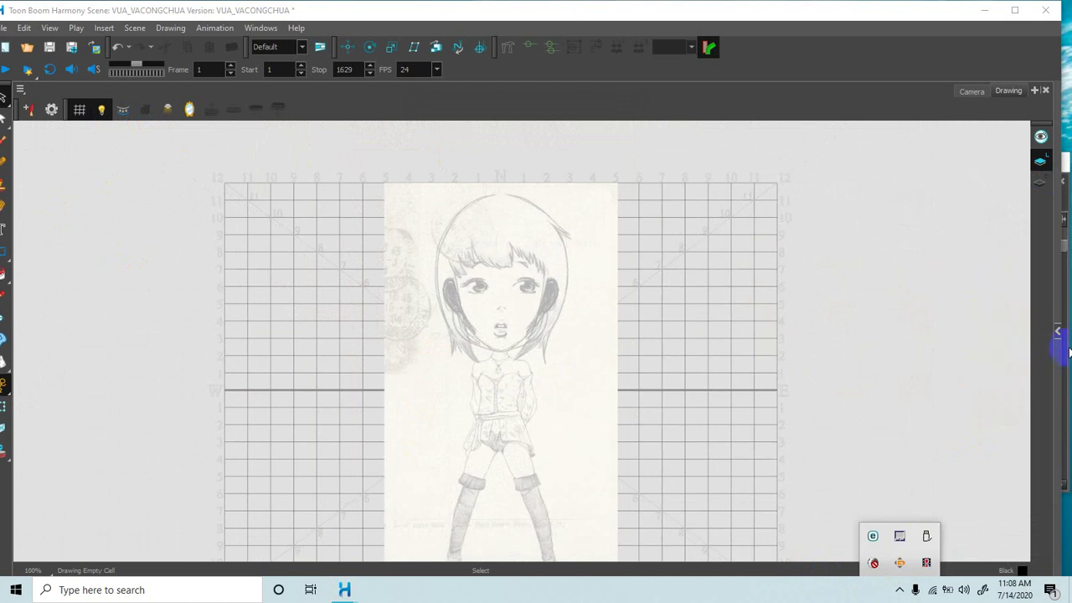
click(1069, 354)
drag(902, 166, 881, 193)
mouse_move(328, 190)
mouse_down()
mouse_move(555, 186)
mouse_move(808, 136)
mouse_move(804, 129)
mouse_move(695, 159)
mouse_move(821, 167)
mouse_move(741, 166)
mouse_up()
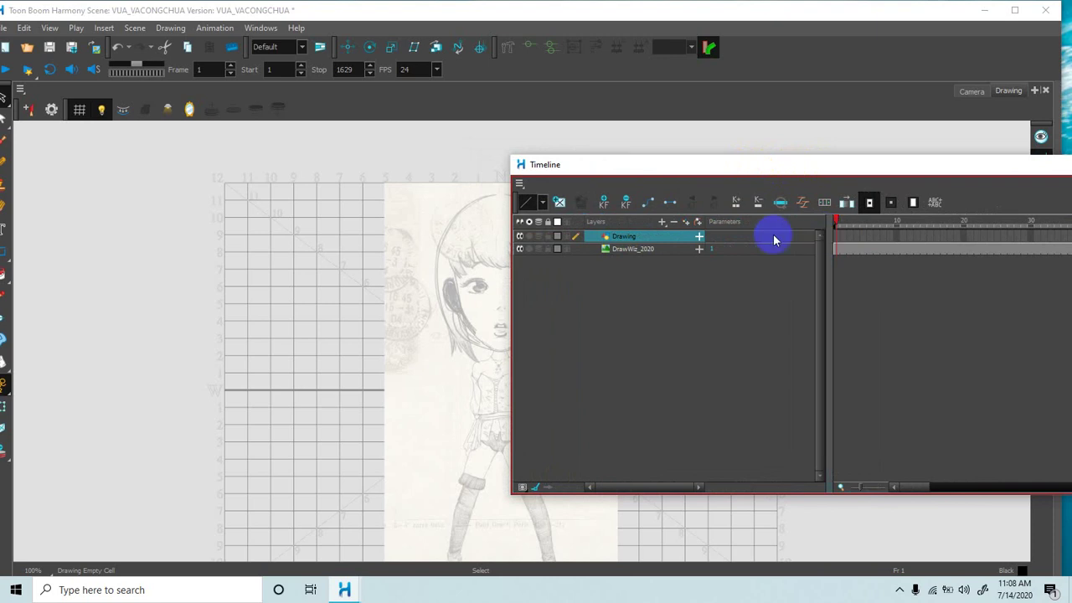
drag(758, 169, 358, 152)
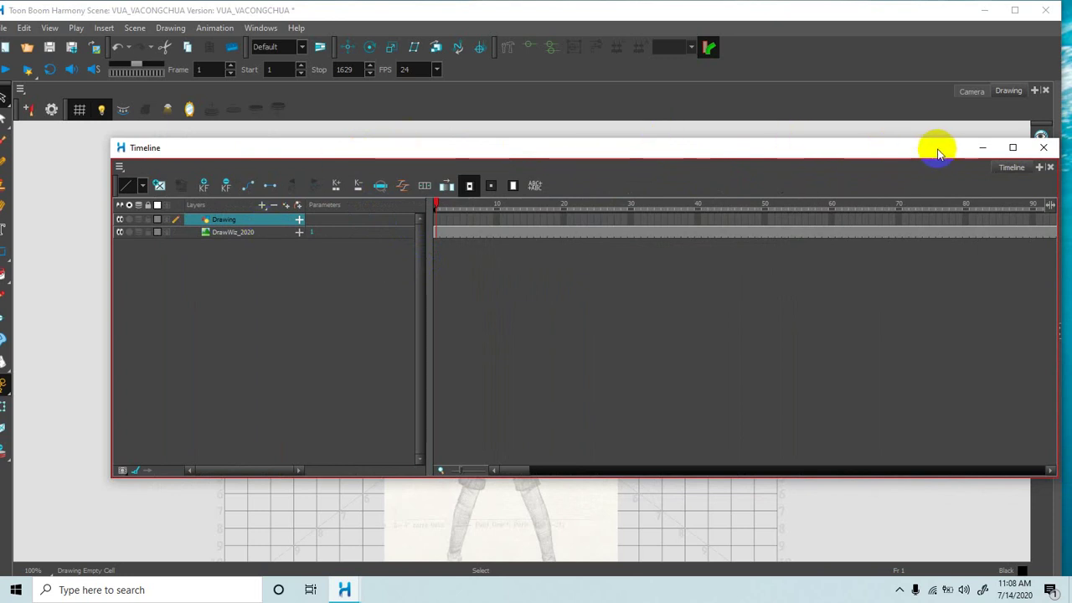
drag(743, 146, 712, 119)
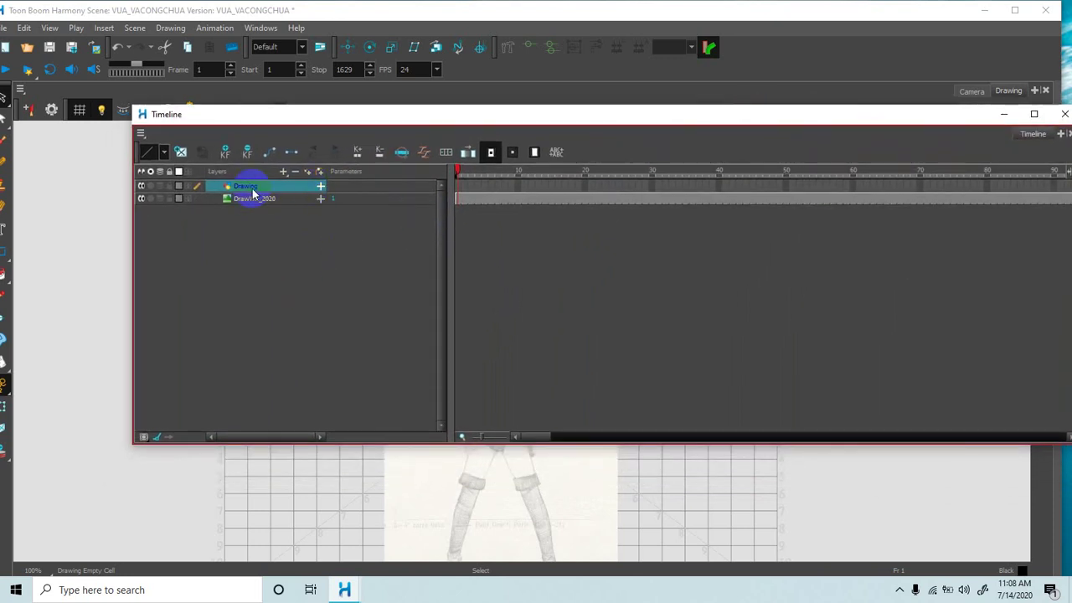
Add a drawing layer named Head with vector line art and bitmap colour art, keeping the layer dialog open.
click(283, 171)
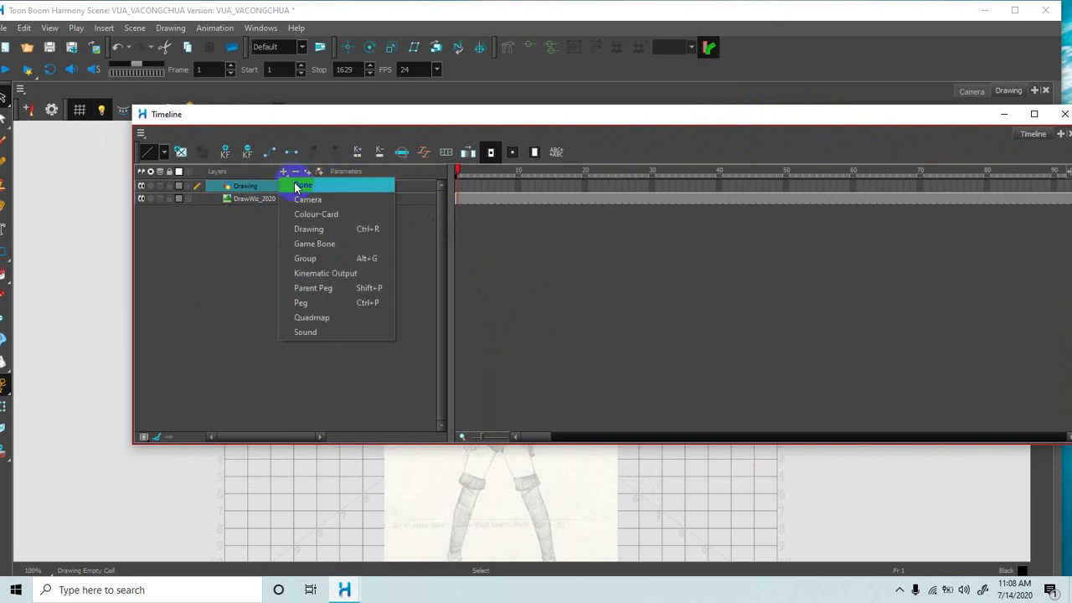
click(308, 230)
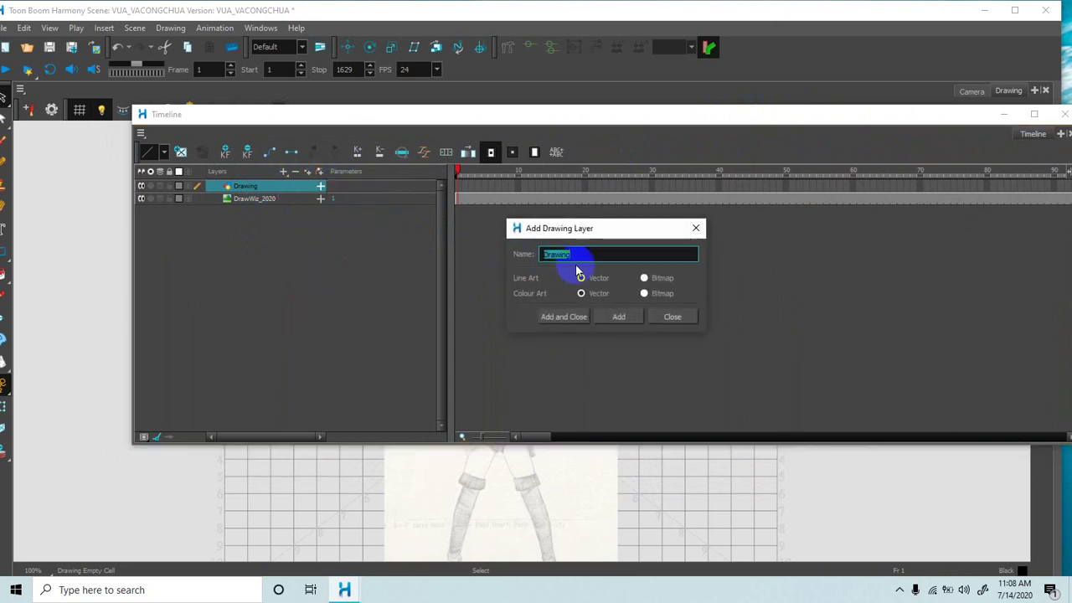
click(645, 294)
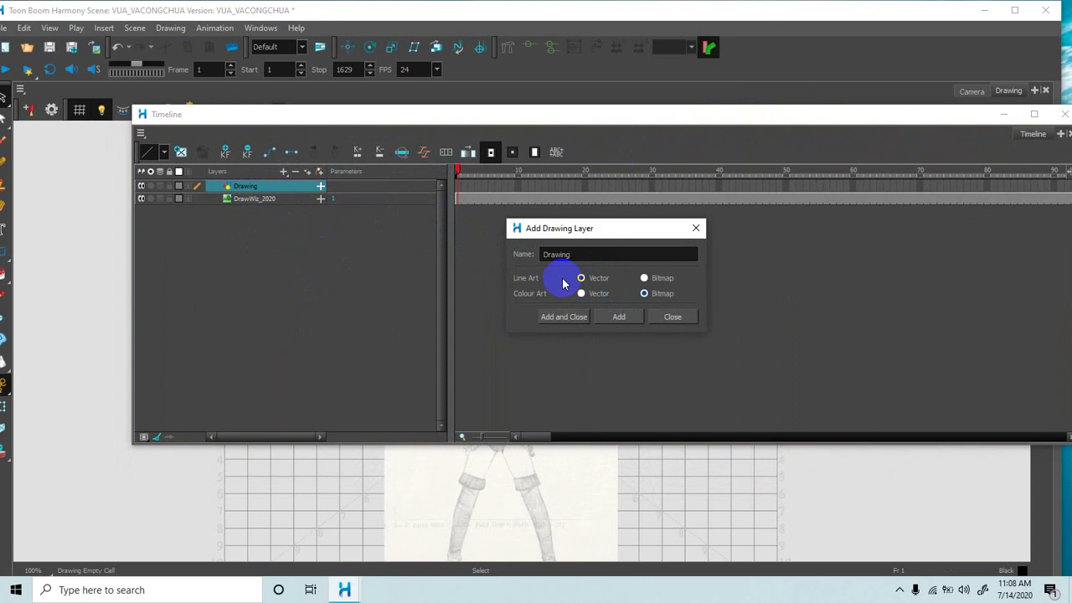
click(581, 278)
click(644, 294)
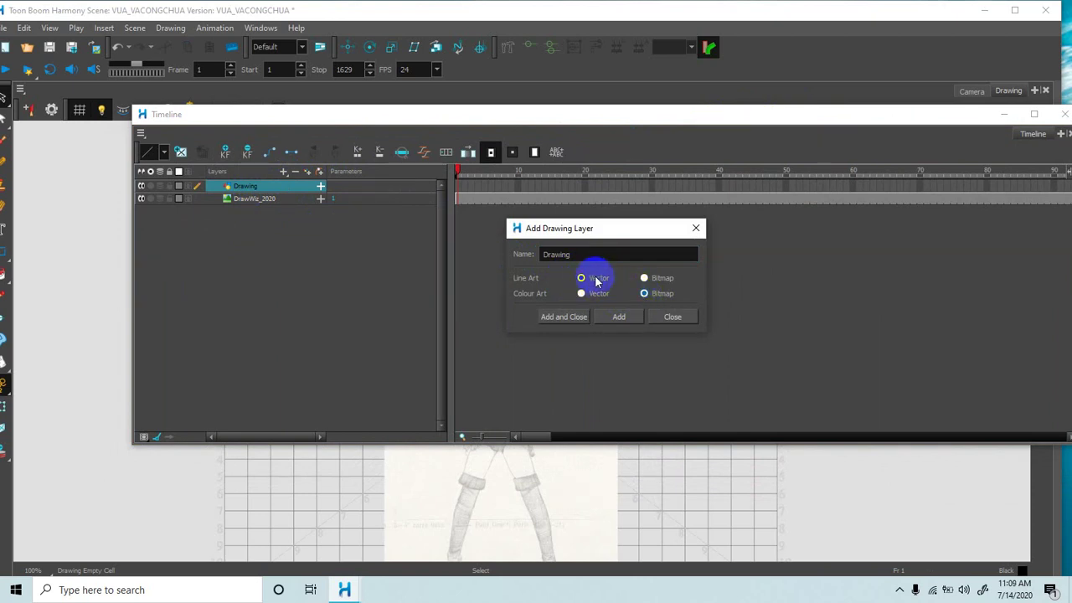
drag(606, 253, 500, 256)
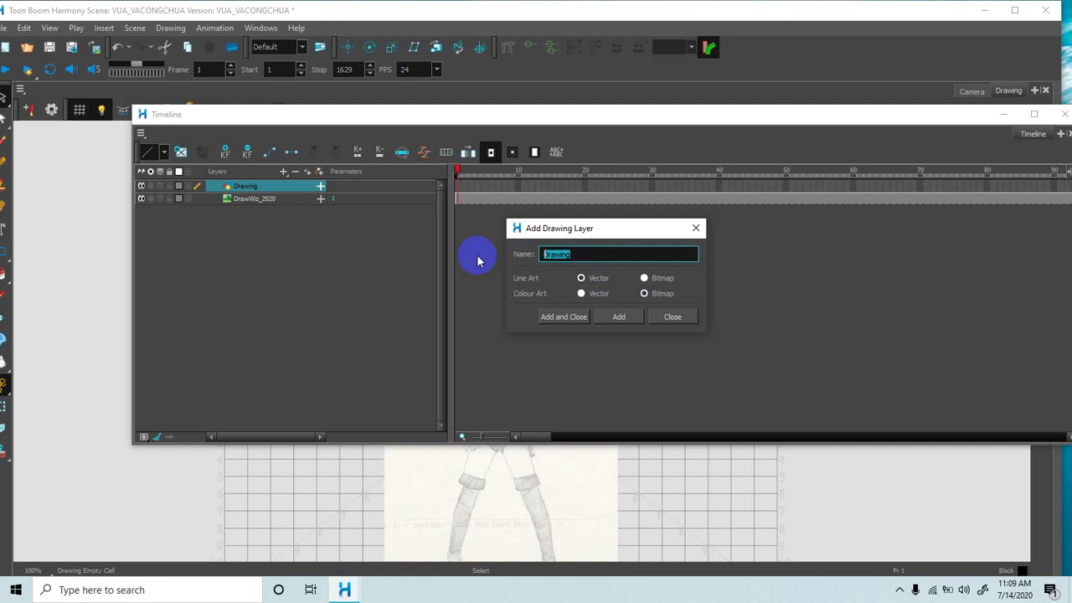
key(BackSpace)
text(Head)
key(Return)
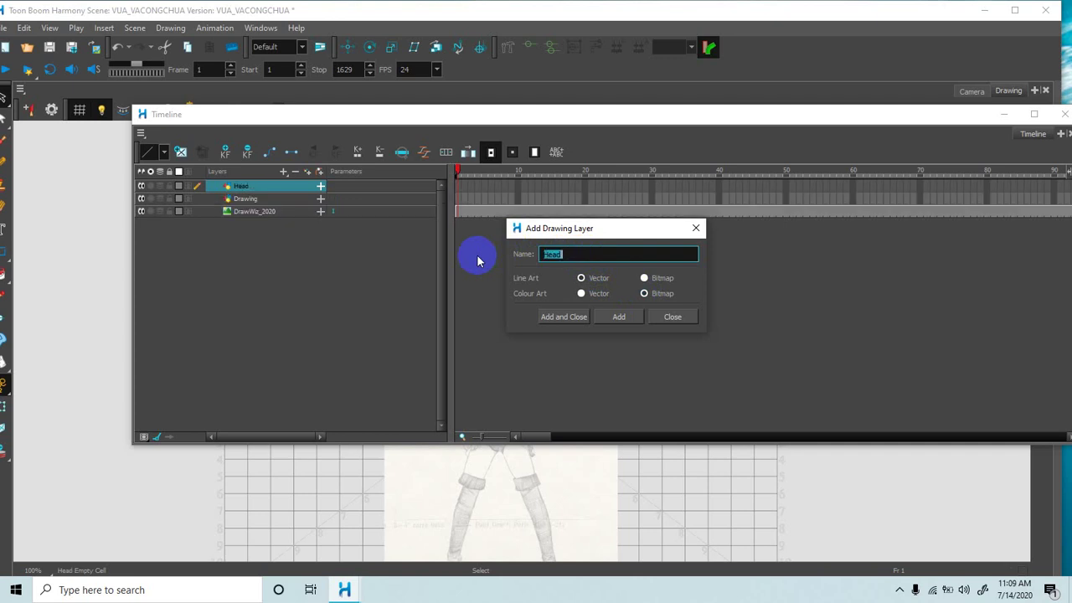
Add two more drawing layers named hairFront and BackHair with the same art settings.
key(BackSpace)
text(hairFront)
key(Return)
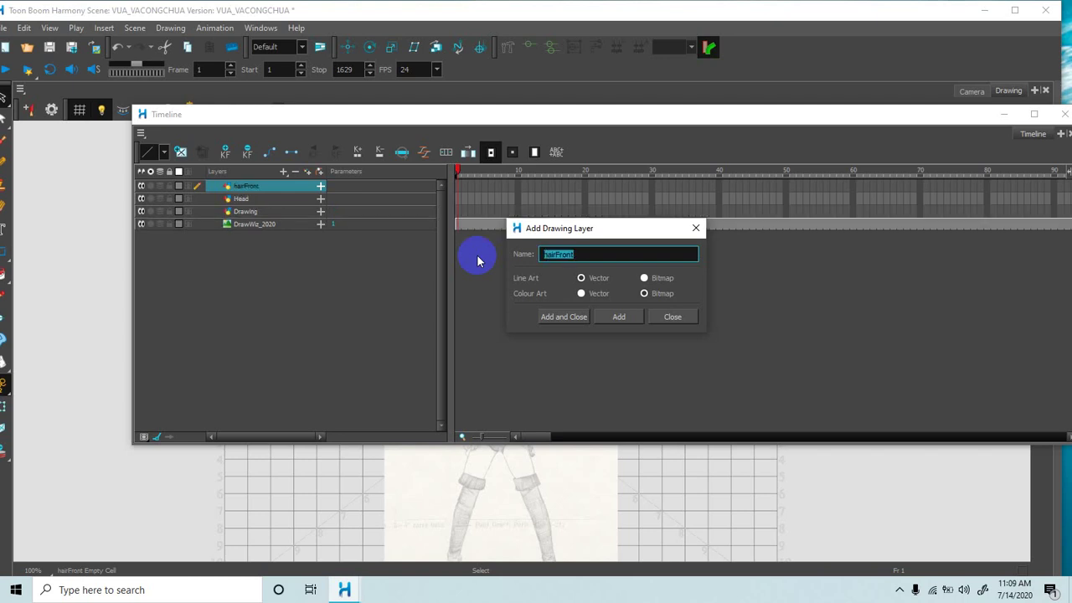
text(Back)
text(He)
key(BackSpace)
text(air)
key(Return)
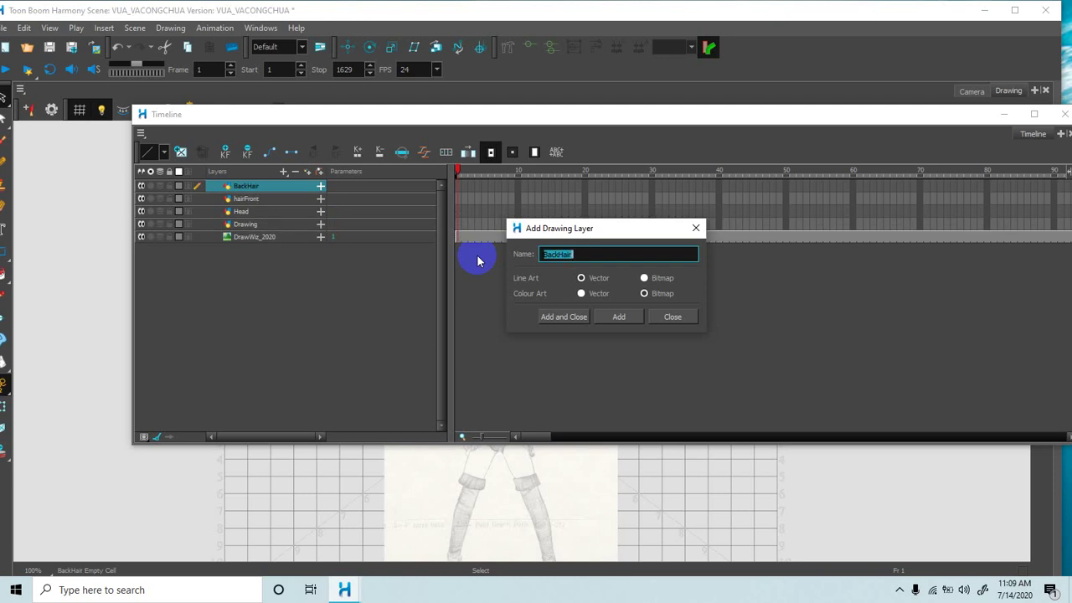
Add drawing layers named eye_brow and mount.
key(BackSpace)
text(Y)
key(BackSpace)
text(eye_brow)
key(Return)
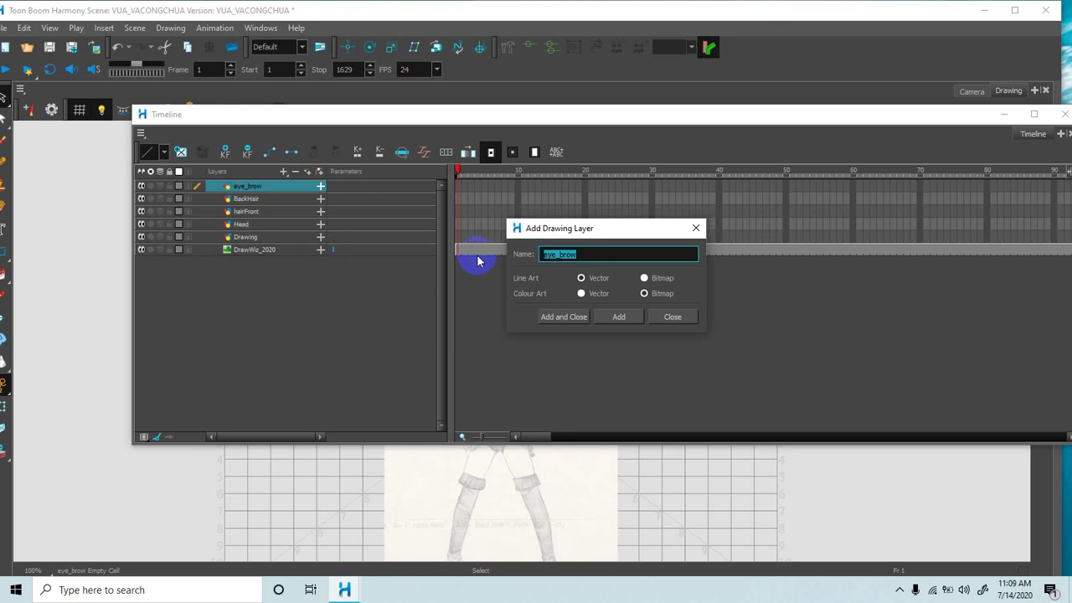
key(BackSpace)
text(mount)
key(Return)
Add drawing layers named Noise and eye.
text(No)
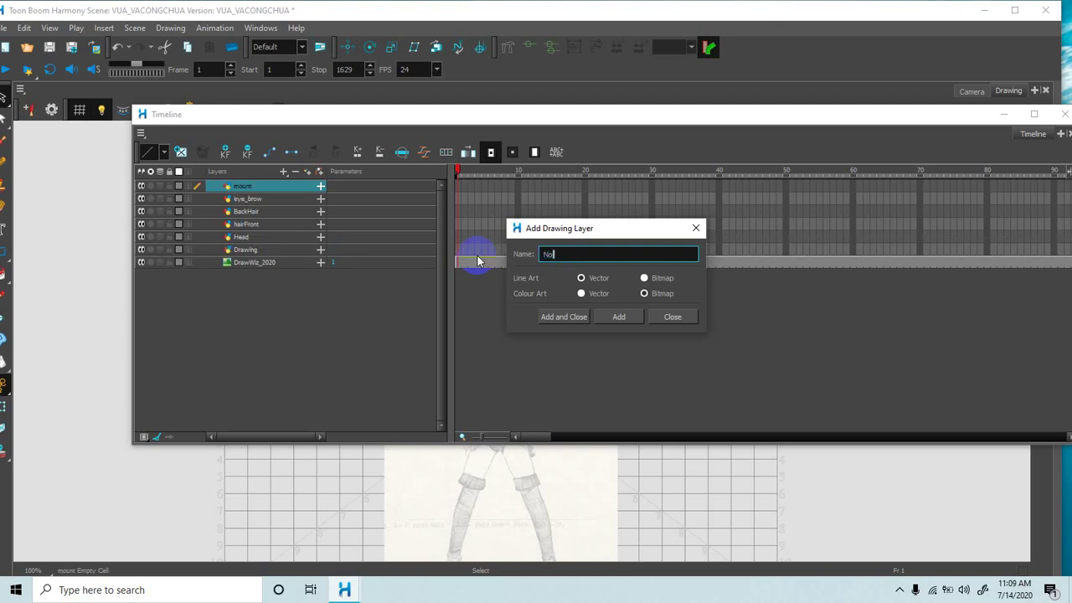
text(ise)
key(Return)
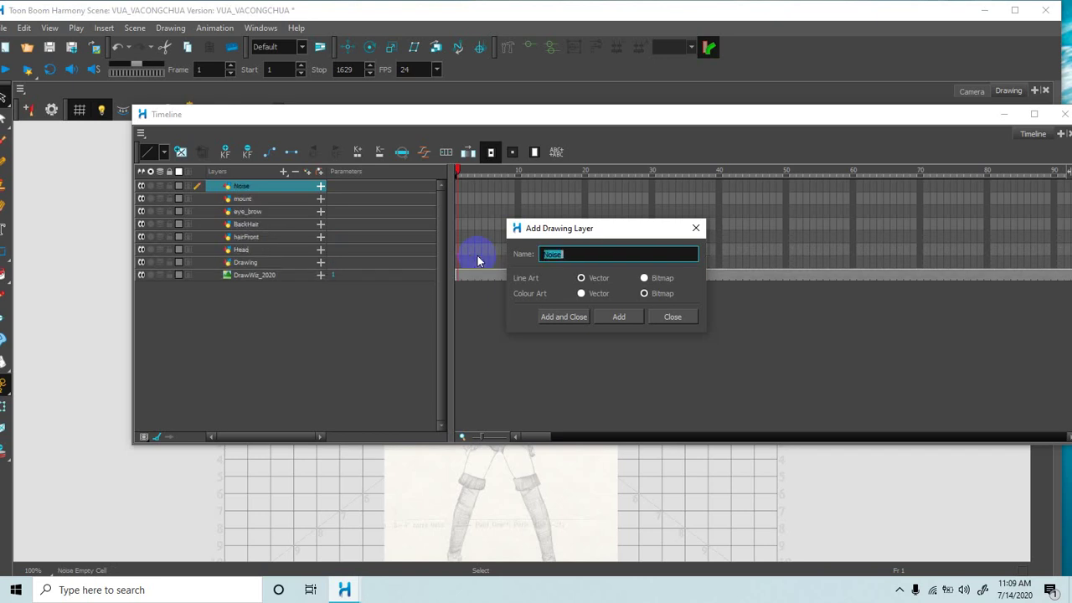
key(BackSpace)
text(eye)
key(Return)
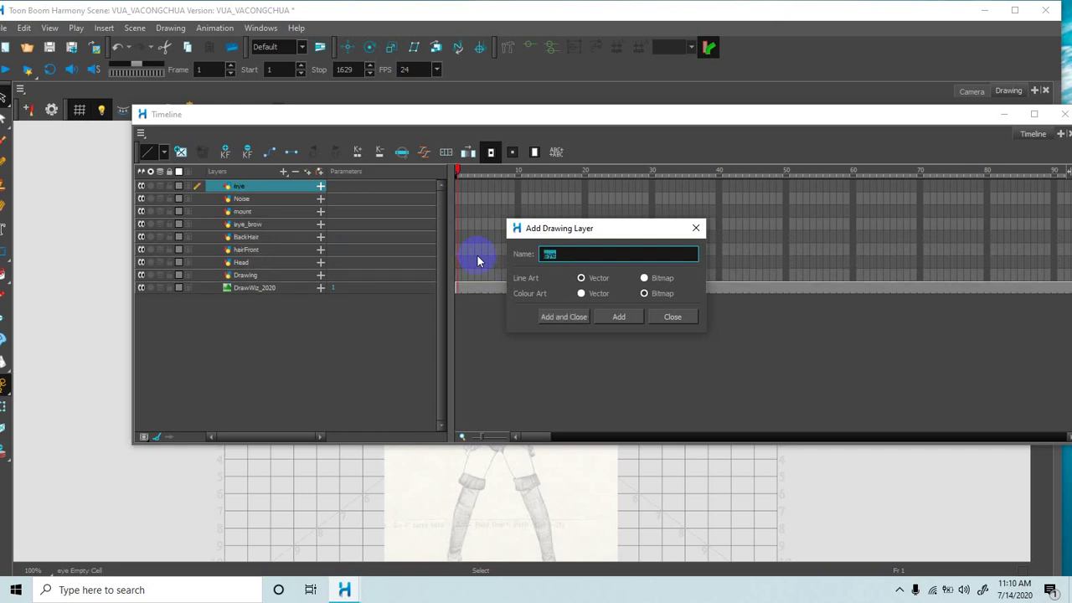
Add drawing layers named Iric and Iric_white.
text(li)
text(i)
text(c)
key(Return)
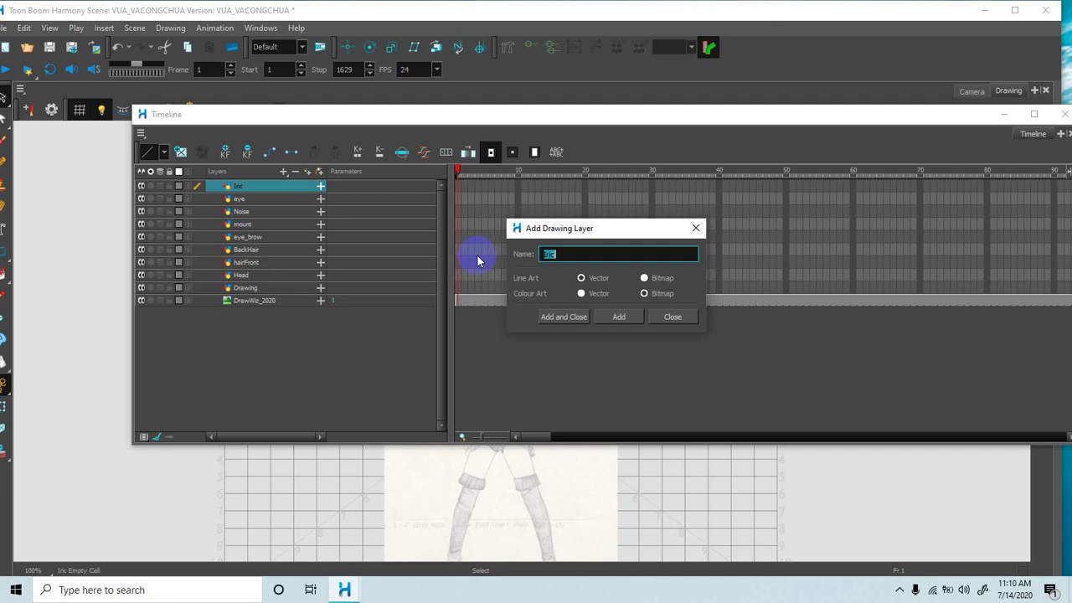
click(534, 258)
click(570, 253)
text(_white)
key(Return)
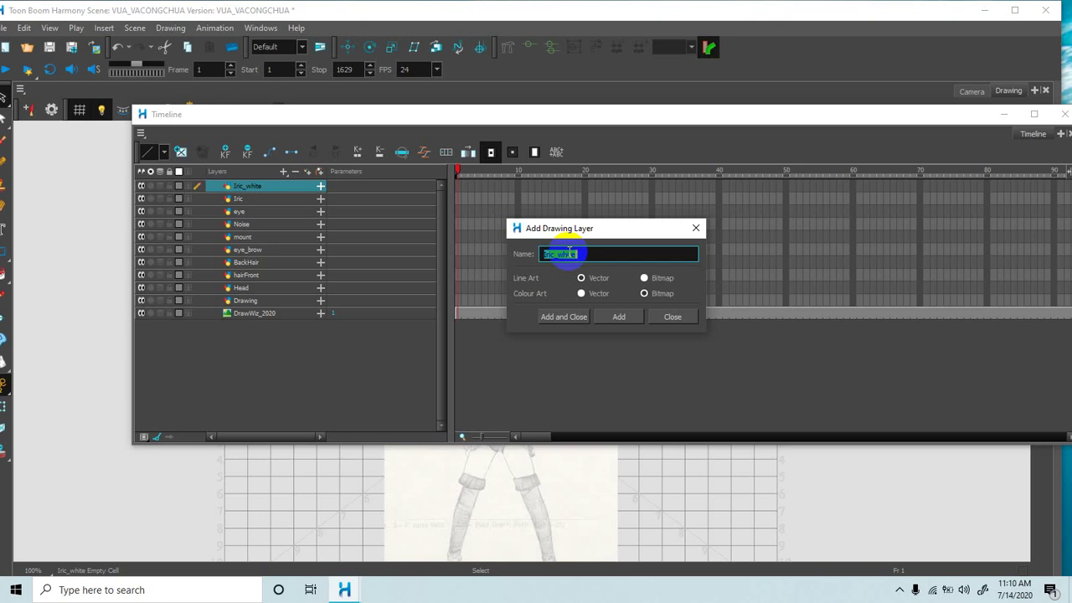
Add a drawing layer named neck and close the Add Drawing Layer dialog.
text(neck)
key(Return)
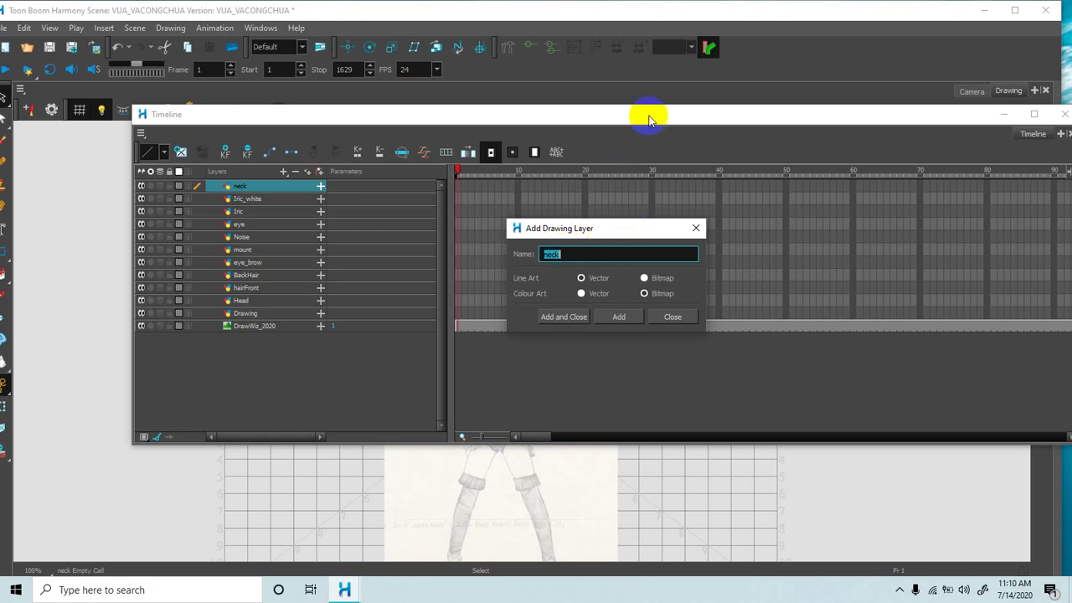
click(675, 319)
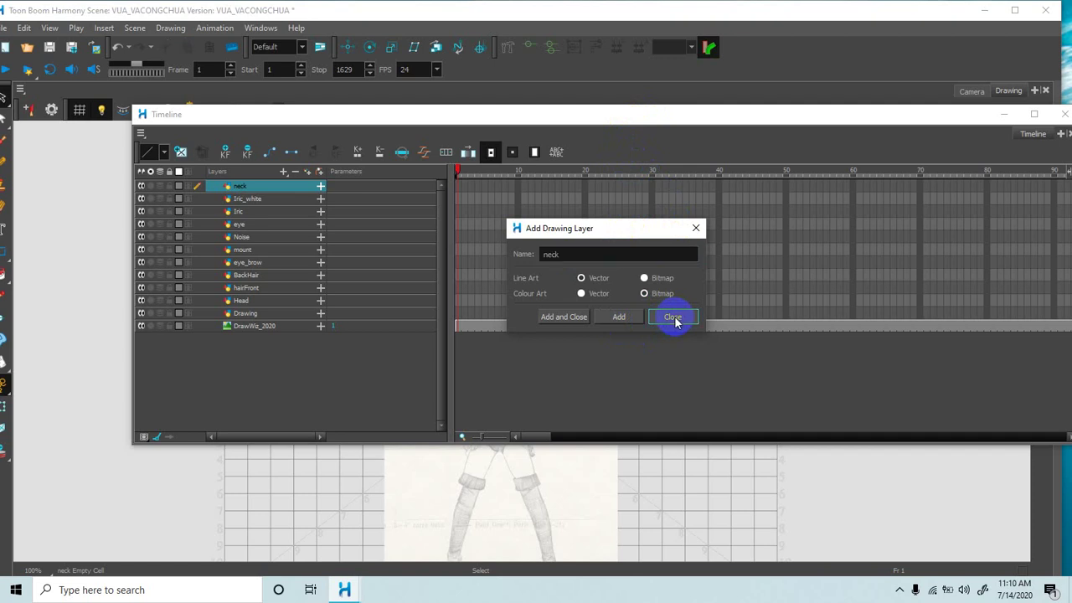
Create empty drawings at frame 1 on all layers from neck down to Head.
click(458, 188)
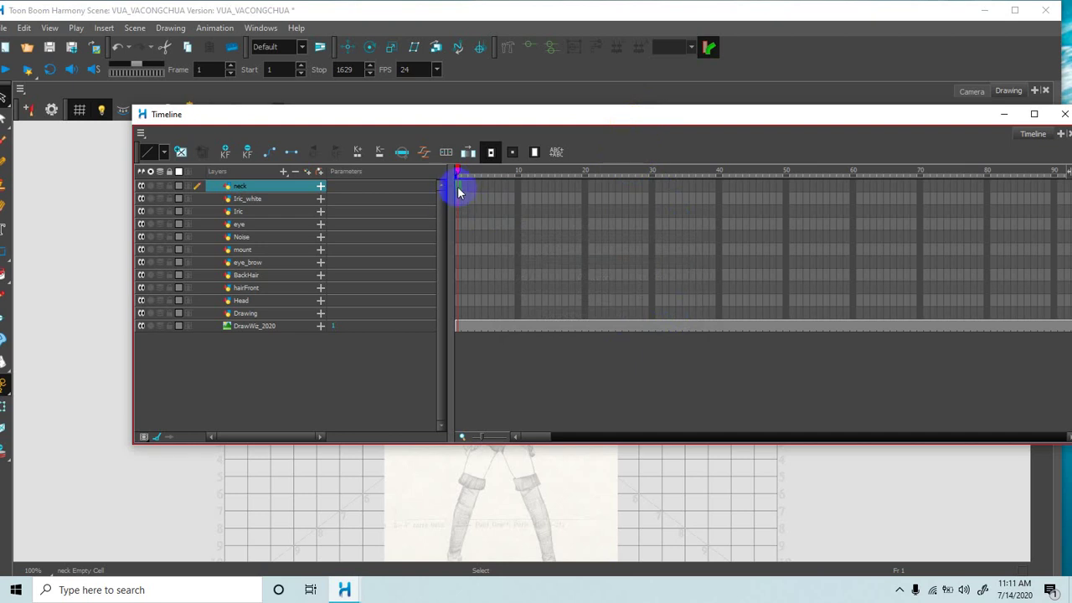
shift+click(459, 301)
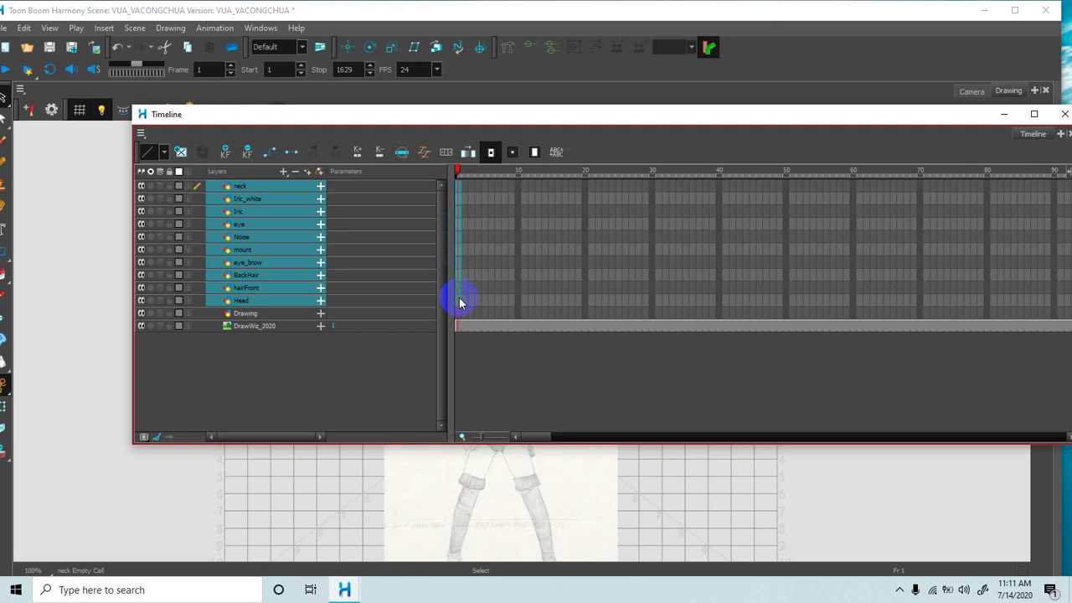
key(alt+shift+r)
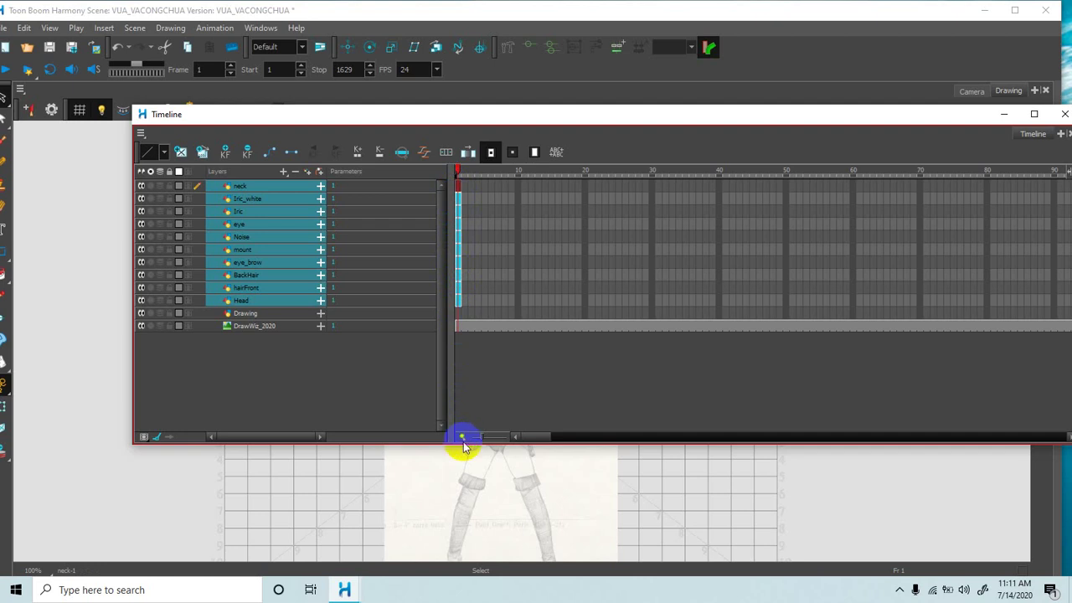
Add the text note "Shift+Alt+R to insert a frame" on the neck drawing, beside and across the sketch's head.
click(347, 479)
click(3, 228)
click(258, 273)
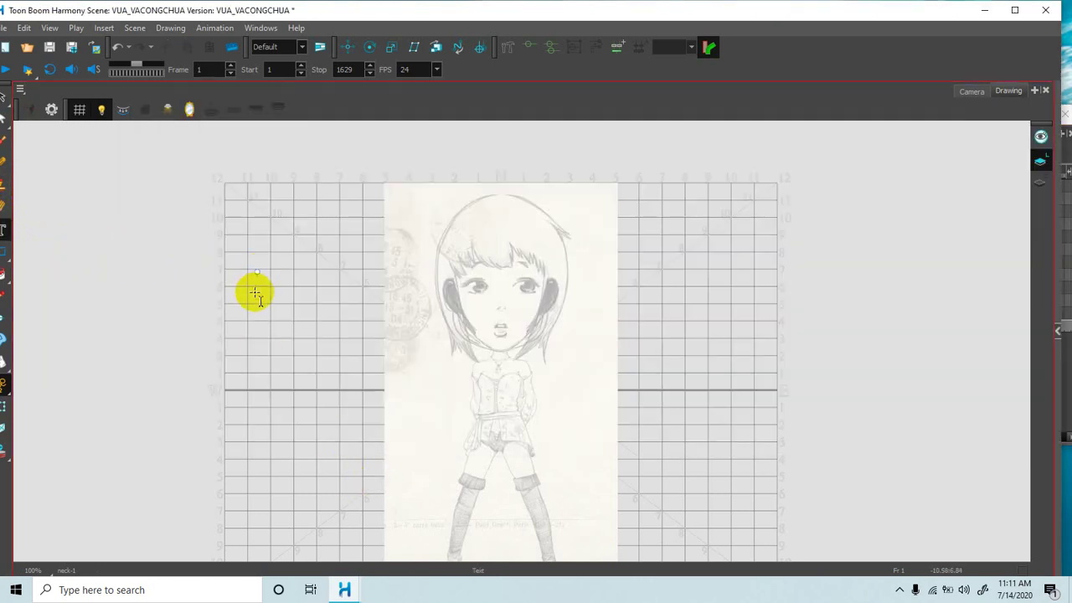
text(Sh)
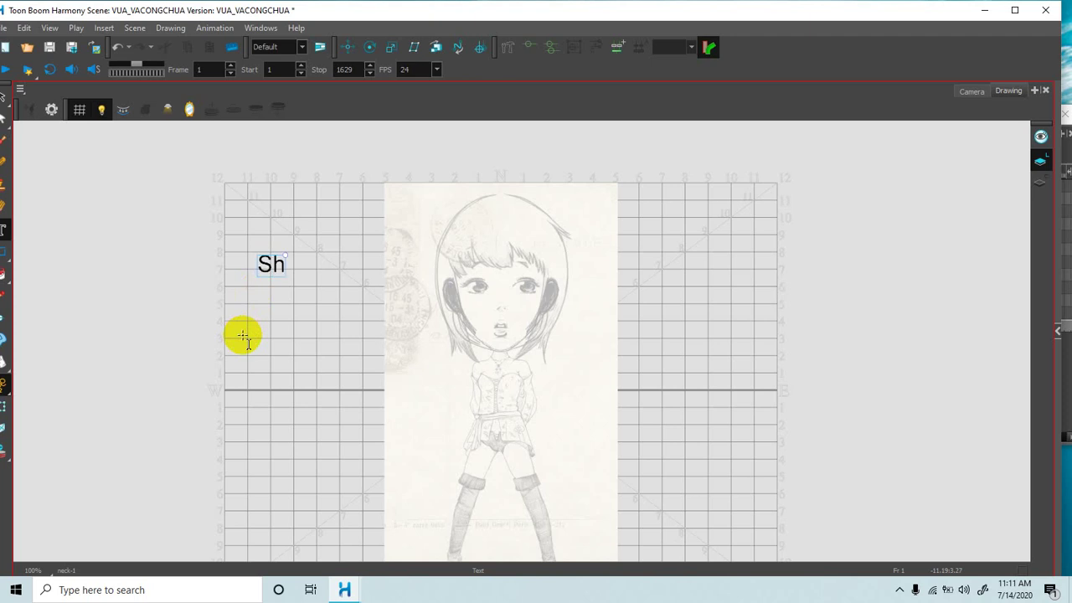
text(ift+A)
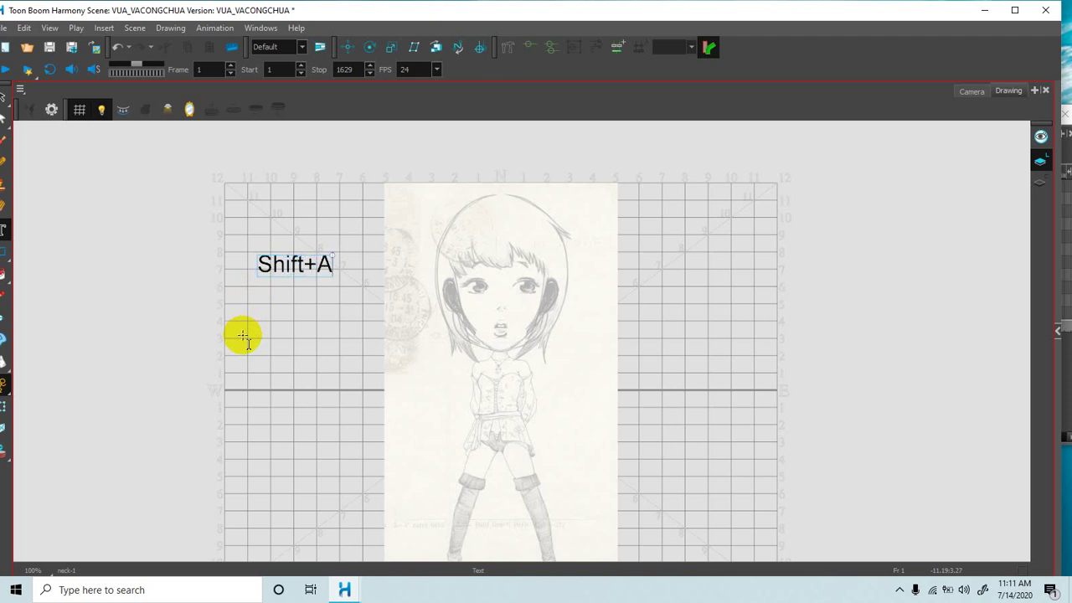
text(lt+R to)
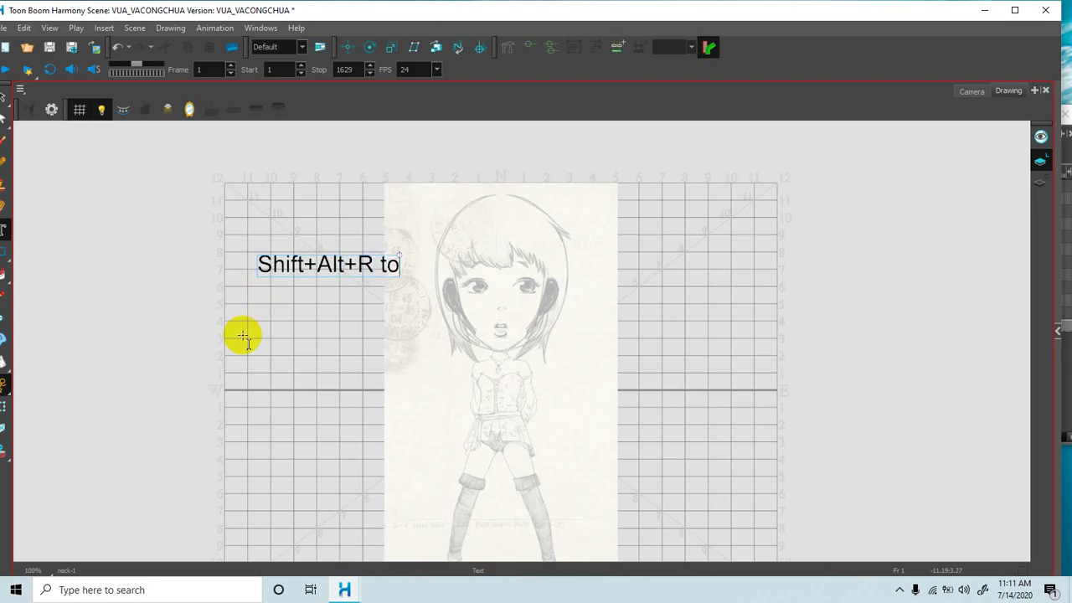
text( insert a)
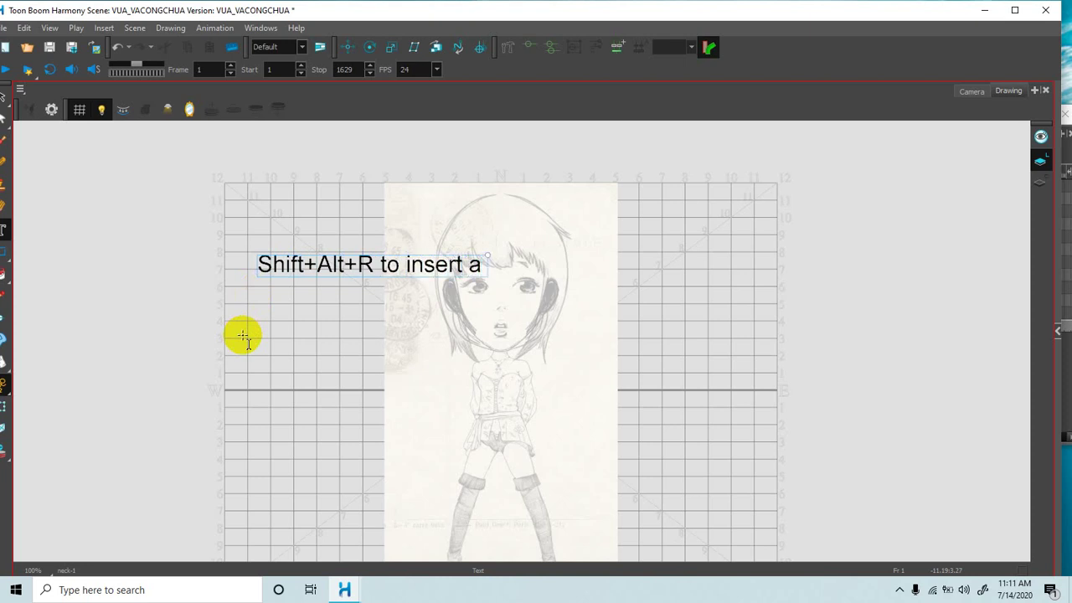
text( frame)
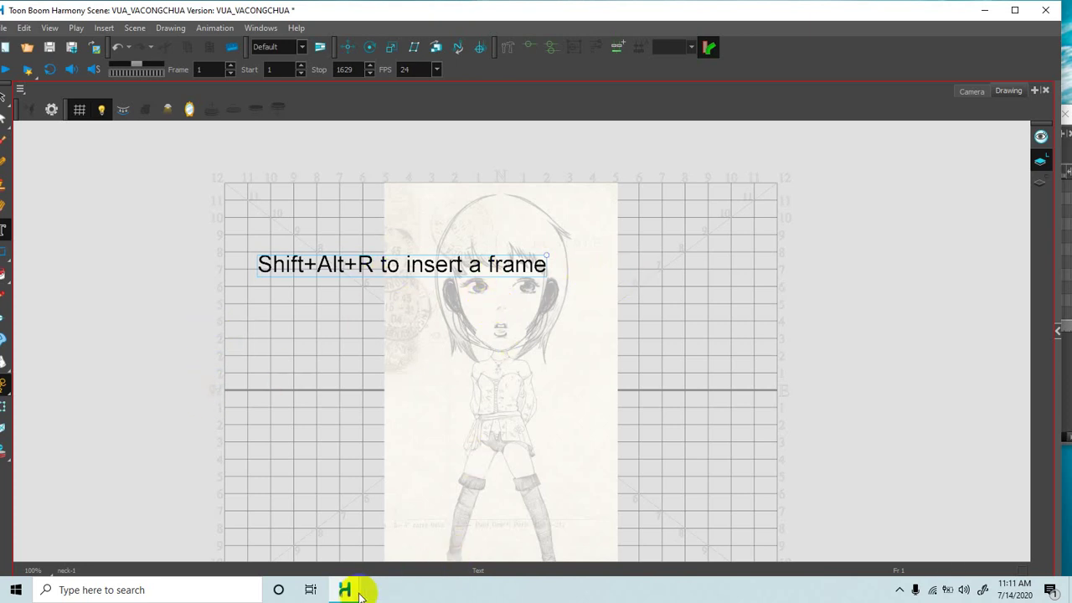
Select the Head layer's frame 1 cell in the Timeline and move the Timeline window off the Drawing view.
mouse_move(345, 588)
click(395, 530)
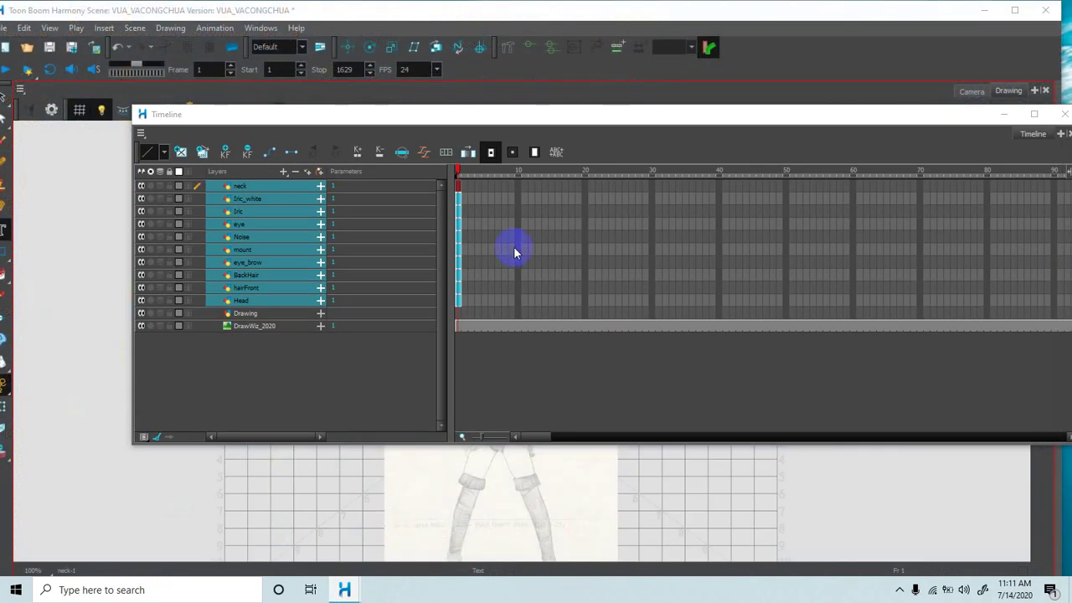
click(457, 185)
click(457, 197)
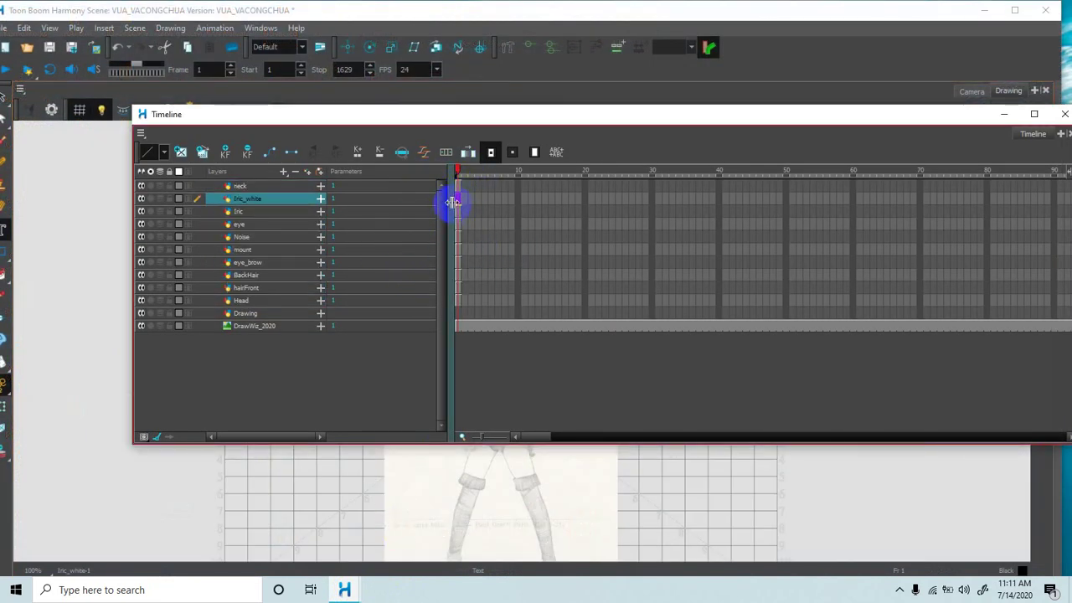
key(Down)
click(459, 187)
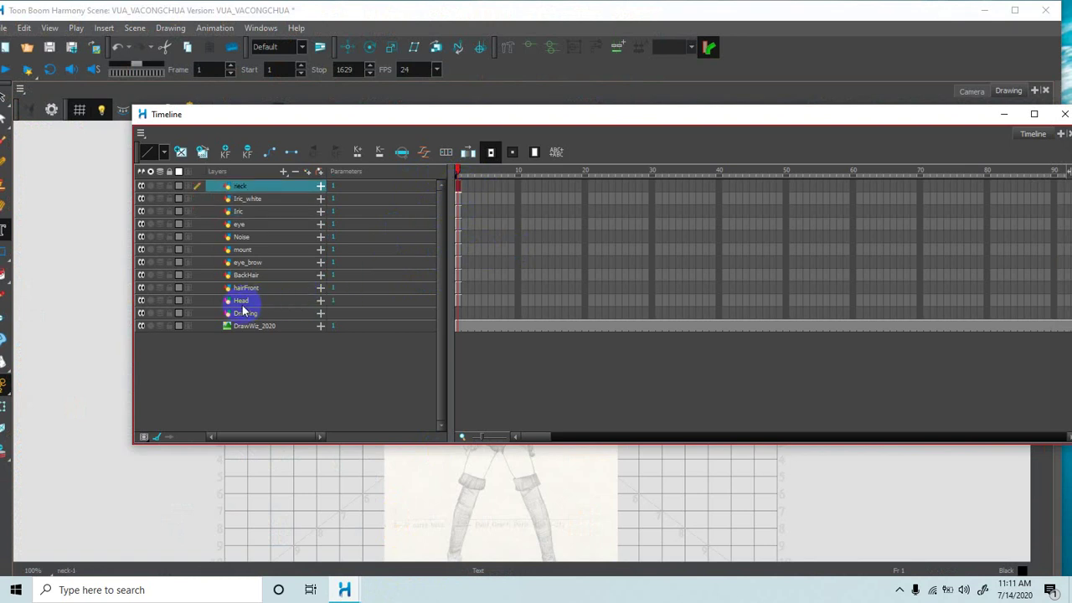
click(458, 301)
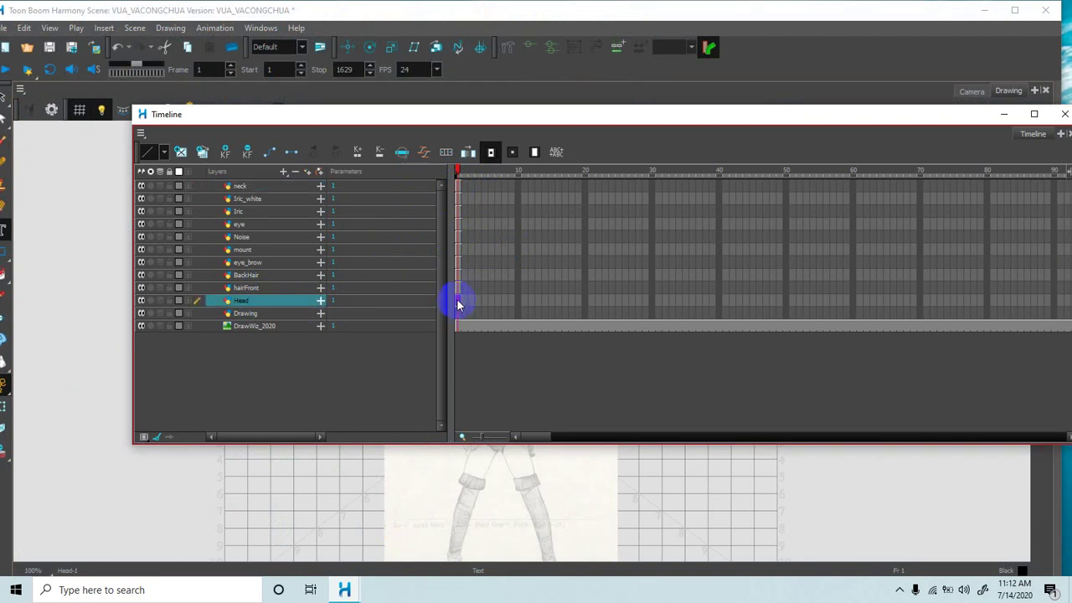
drag(642, 109, 1071, 151)
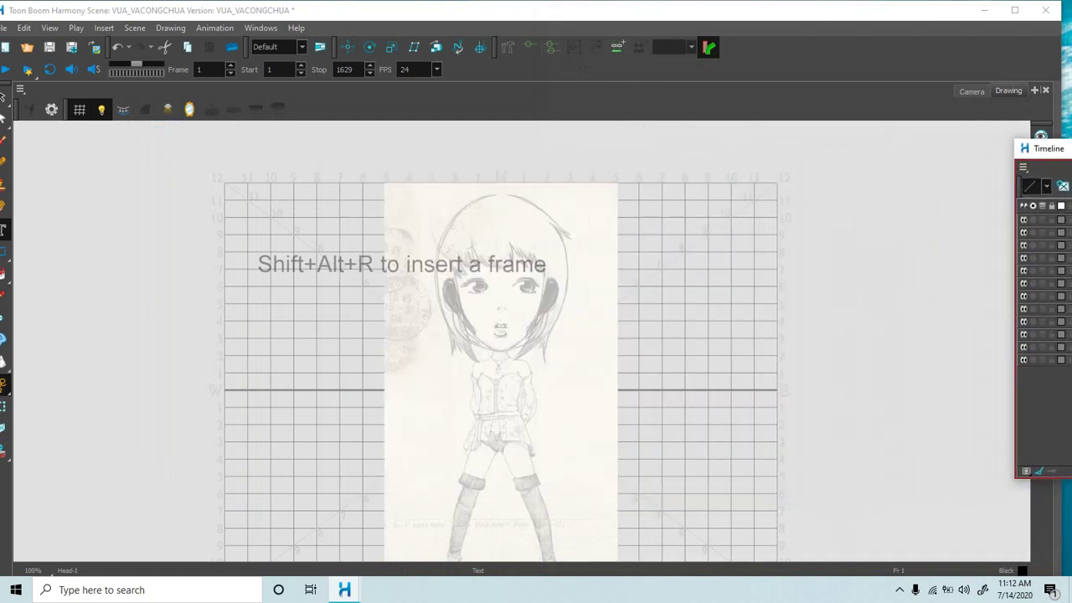
Maximize the application window and delete the text note placed across the sketch's head.
click(1015, 10)
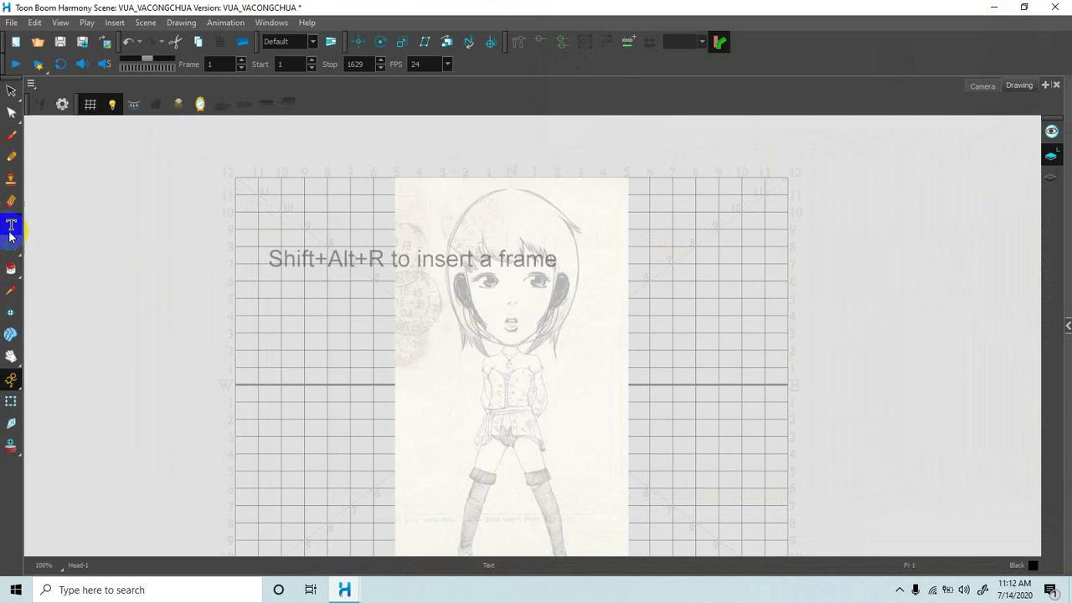
click(11, 91)
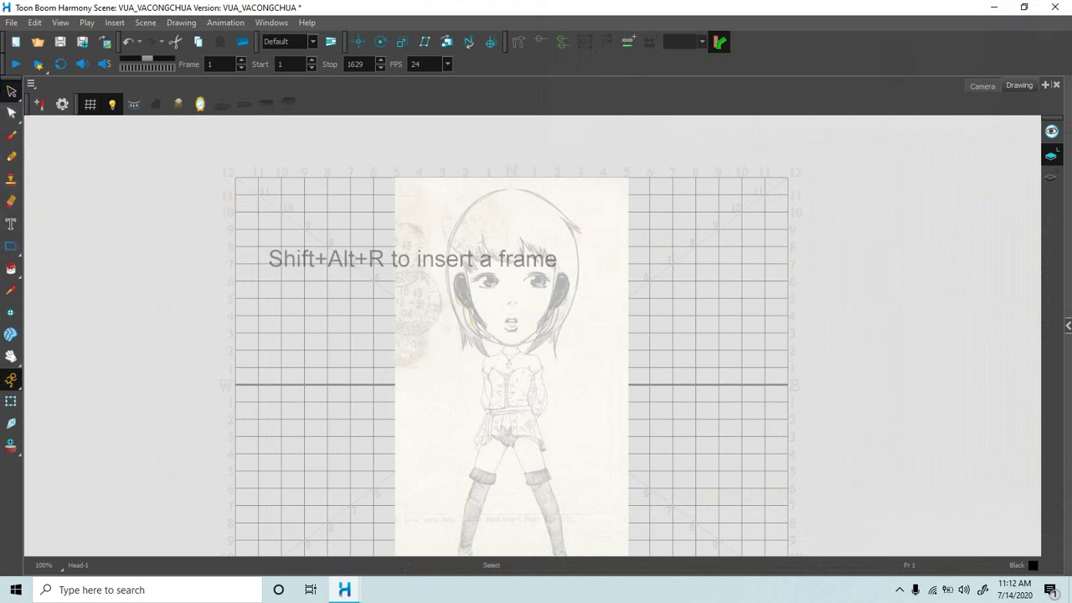
mouse_move(583, 223)
mouse_down()
mouse_move(429, 197)
mouse_move(412, 216)
mouse_move(256, 223)
mouse_move(235, 288)
mouse_move(443, 325)
mouse_move(596, 295)
mouse_move(549, 218)
mouse_up()
key(Delete)
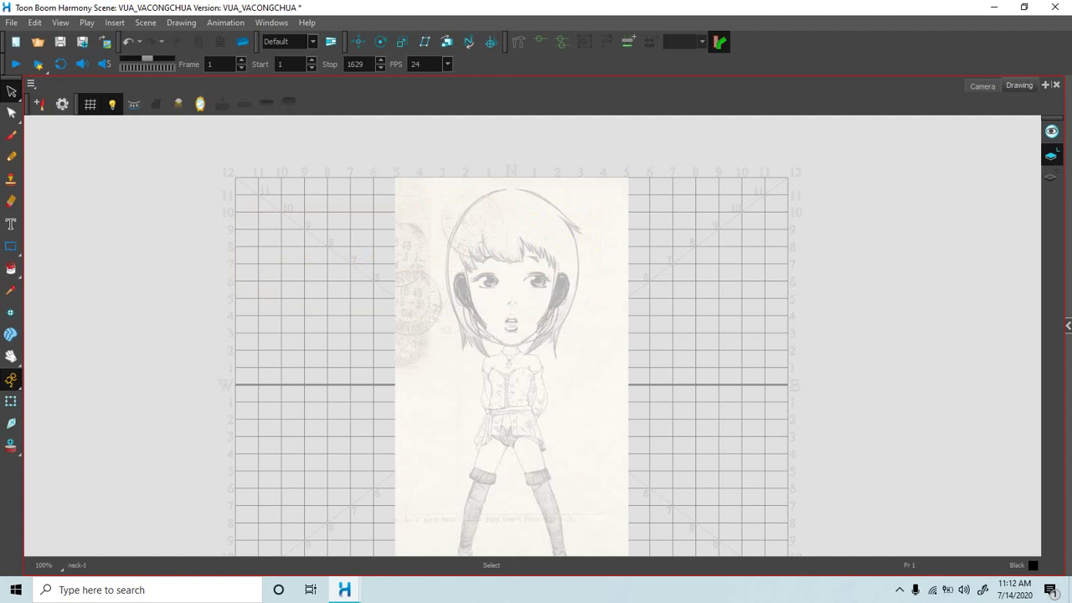
Bring the Timeline back over the Drawing view and open the layer properties of DrawWiz_2020.
click(1039, 178)
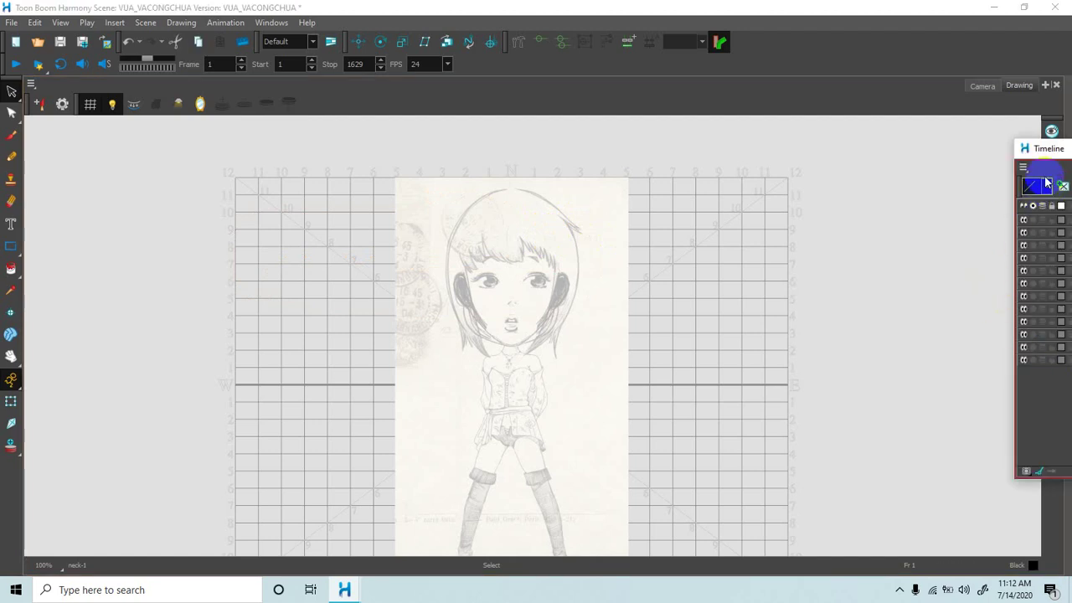
drag(1057, 153, 671, 109)
click(730, 277)
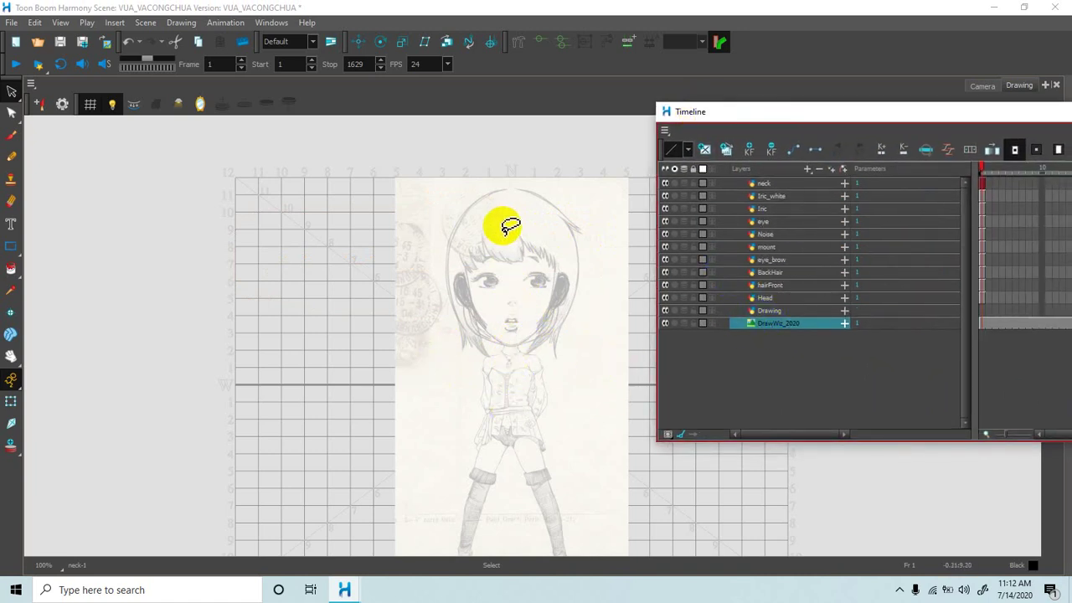
click(770, 344)
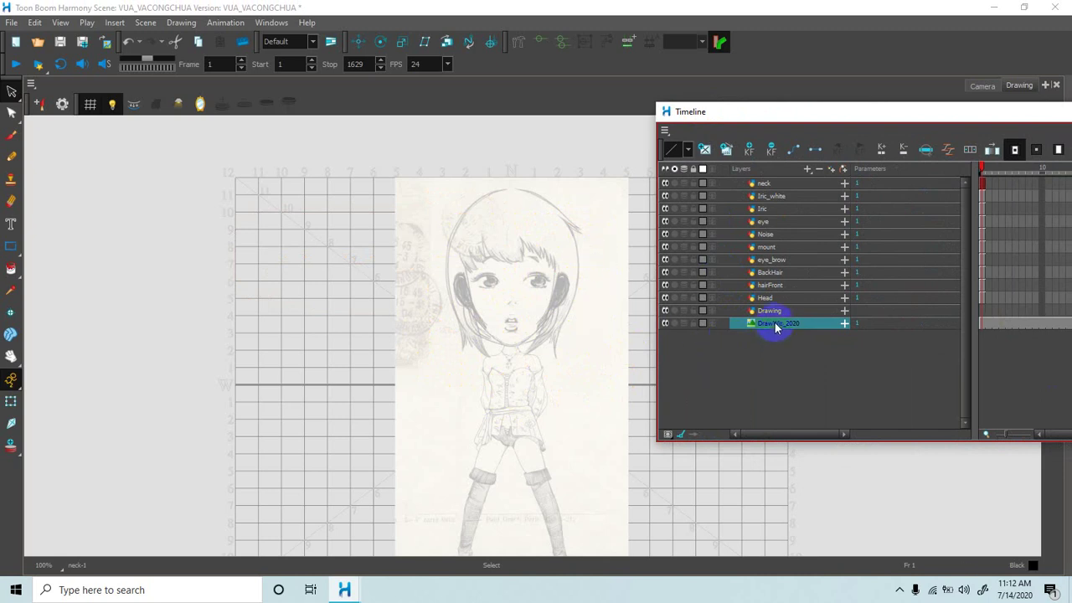
right_click(776, 326)
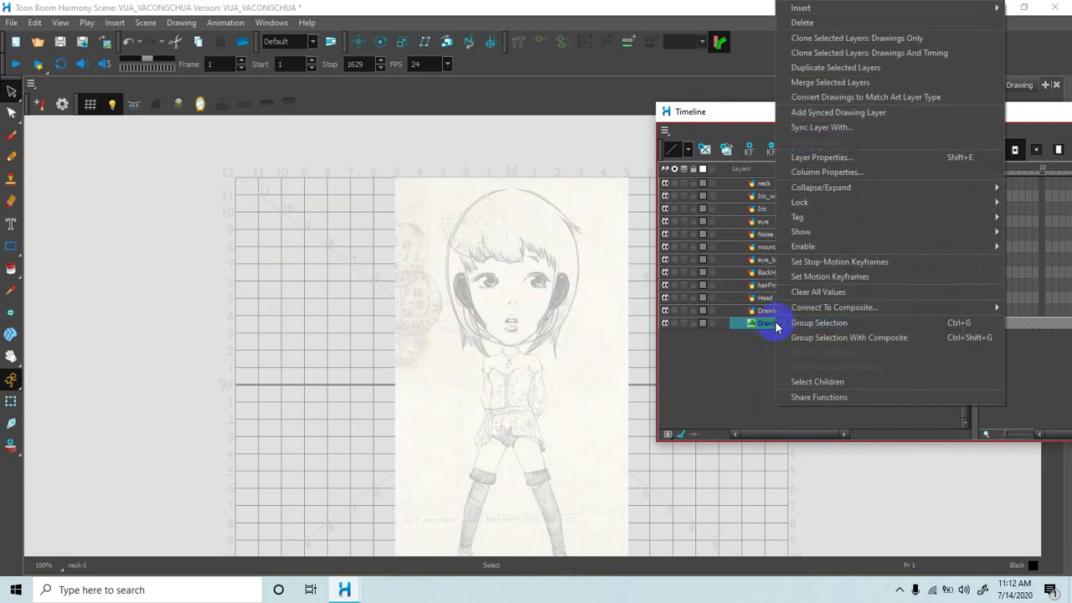
click(825, 158)
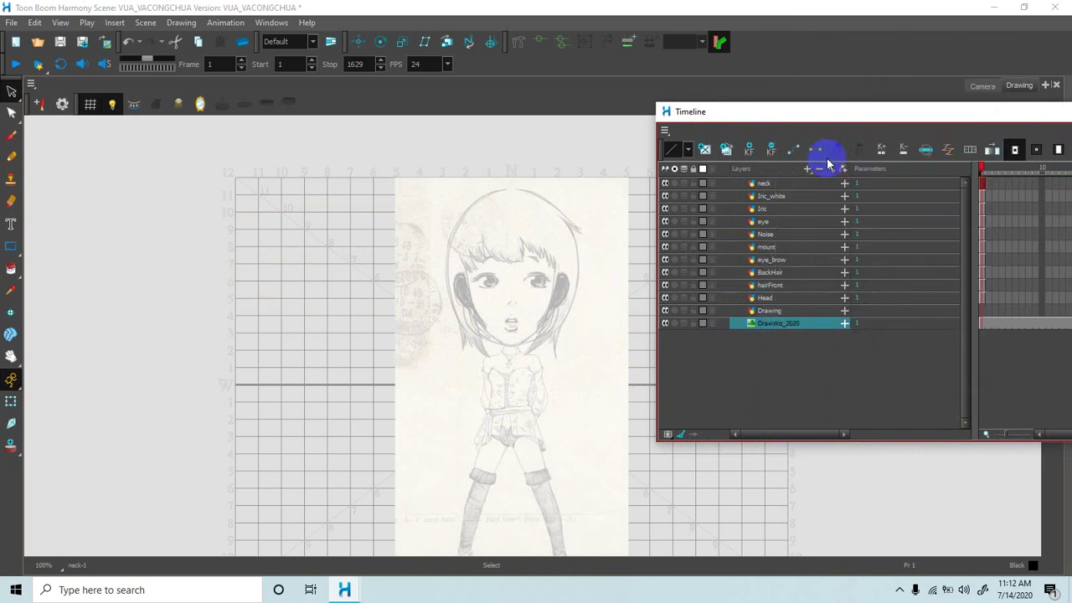
drag(350, 195, 394, 108)
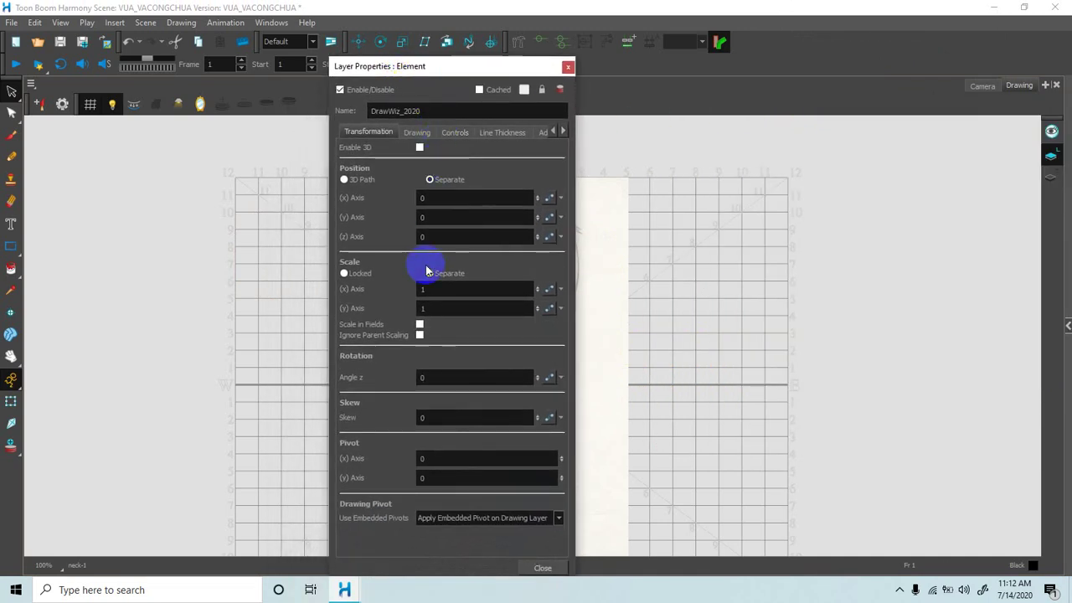
Examine the DrawWiz_2020 layer's drawing settings, including its transparency type choices, and its controls and line thickness options.
click(418, 146)
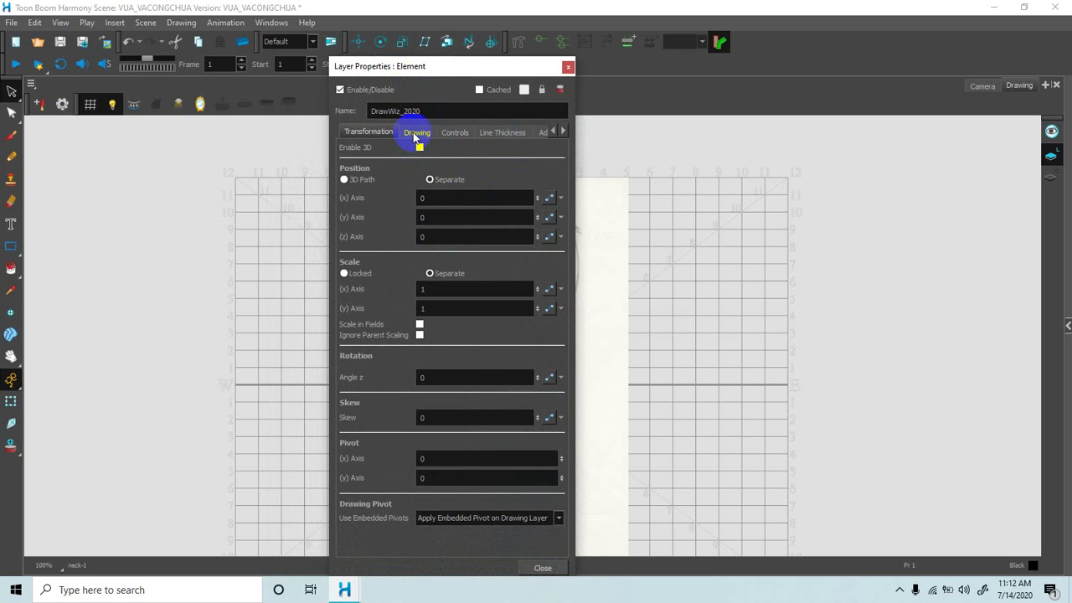
click(414, 132)
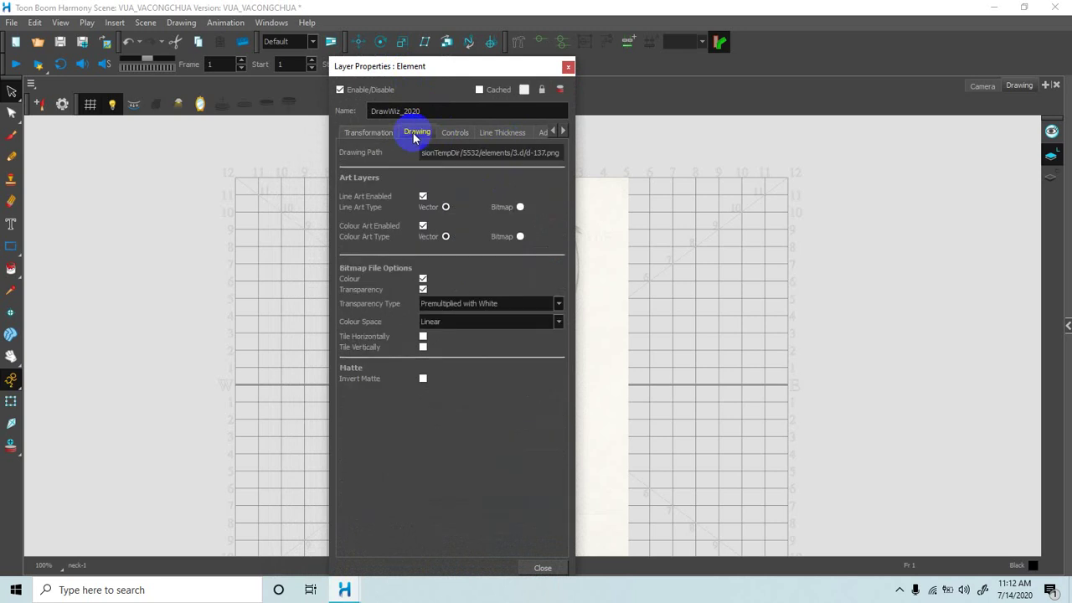
click(423, 289)
click(559, 305)
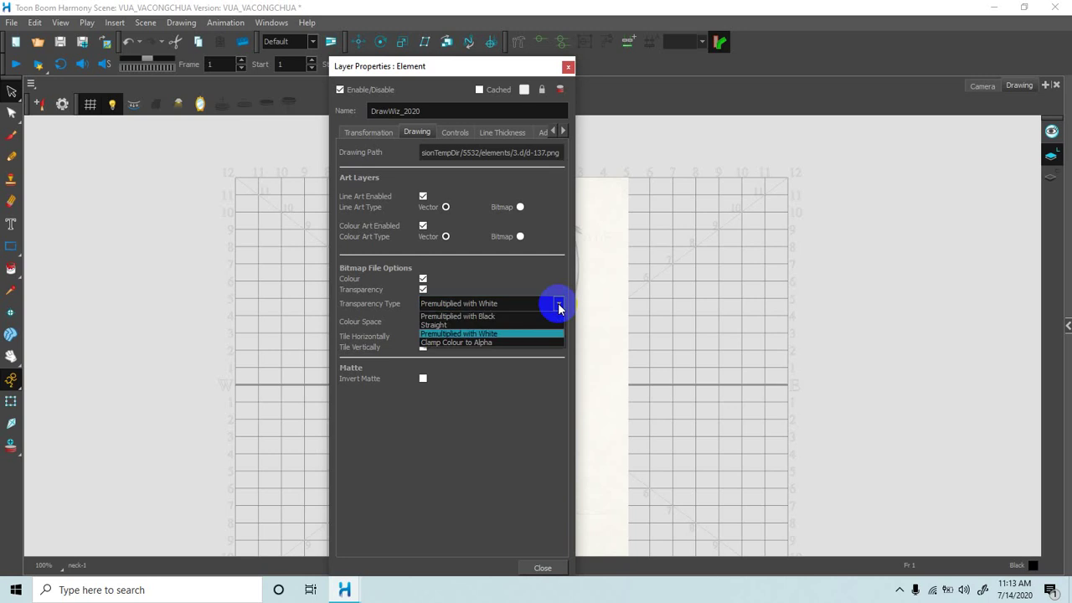
click(558, 308)
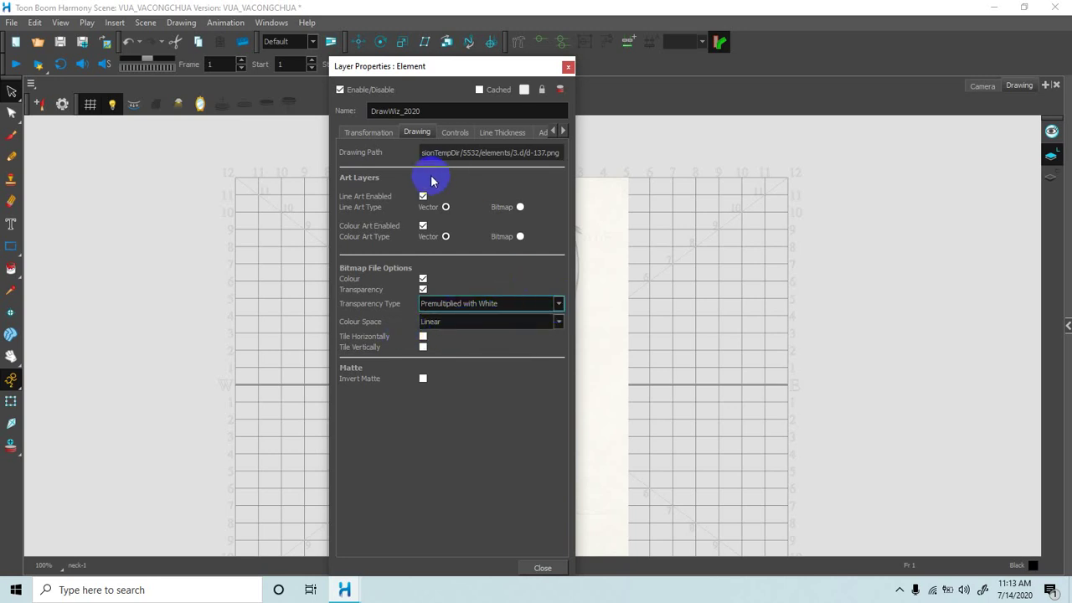
click(453, 136)
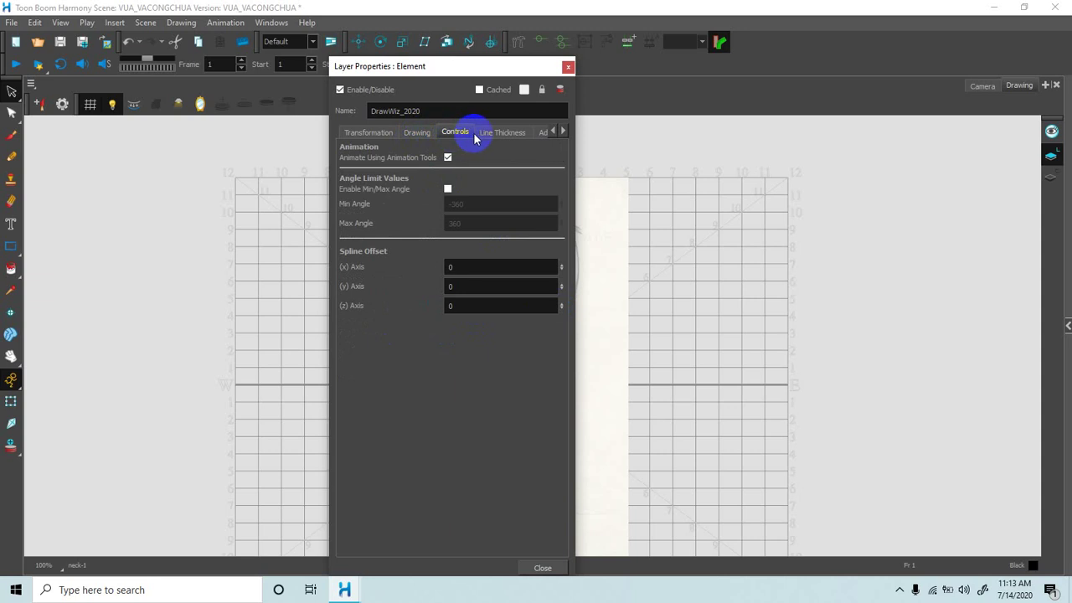
click(483, 132)
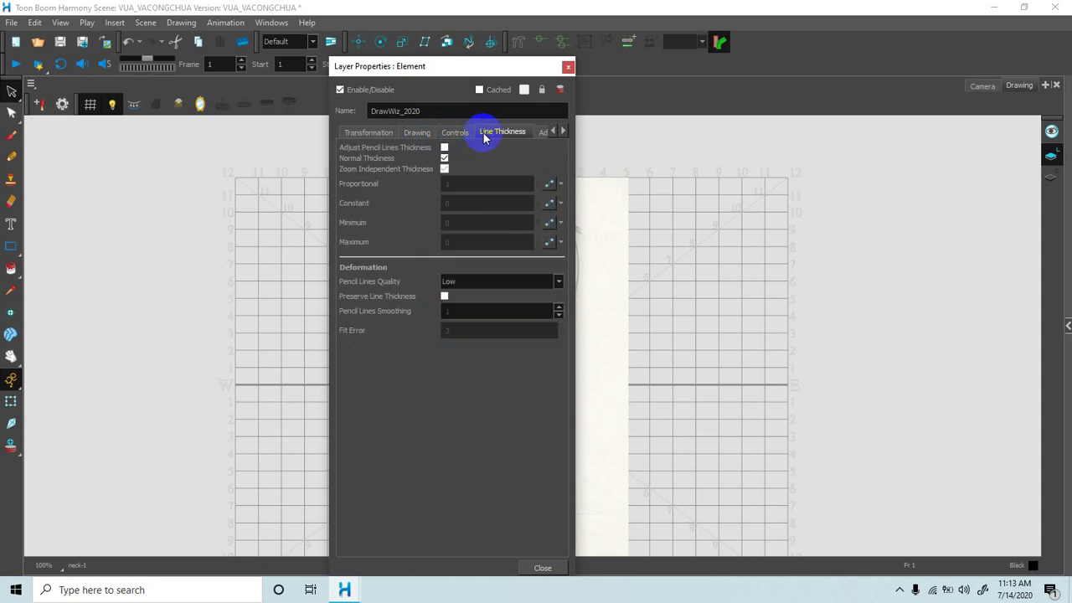
Review the DrawWiz_2020 layer's transformation and advanced settings, including scale and opacity, and close the layer properties.
click(369, 134)
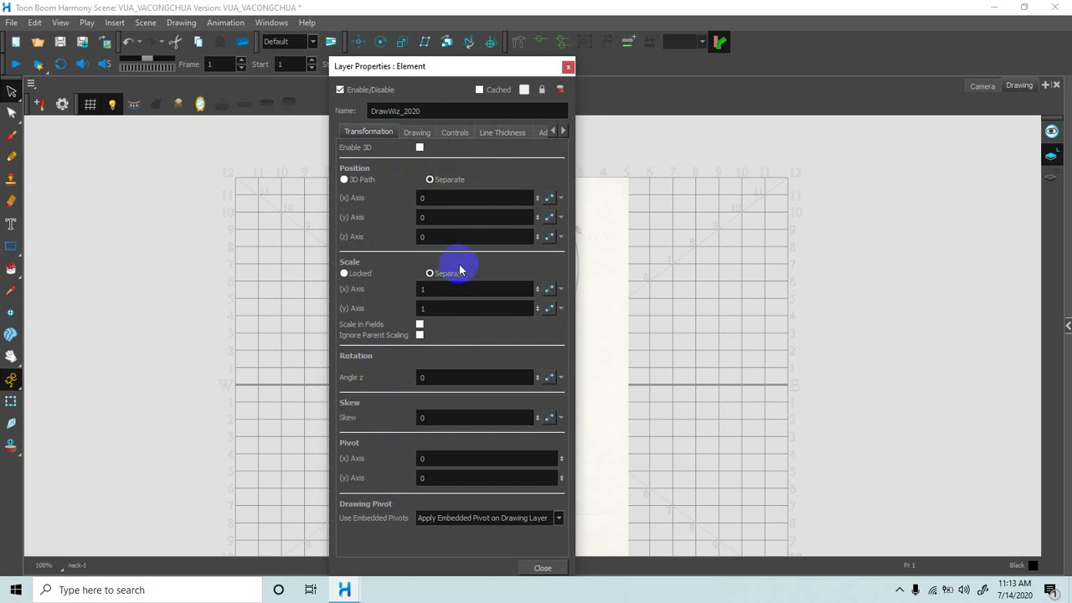
click(433, 287)
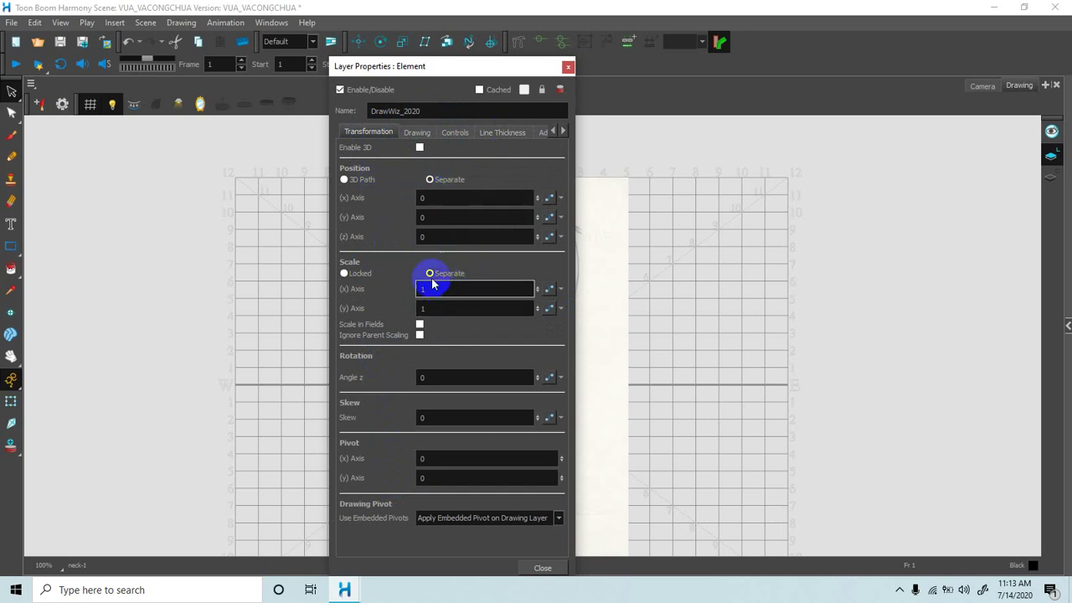
click(415, 134)
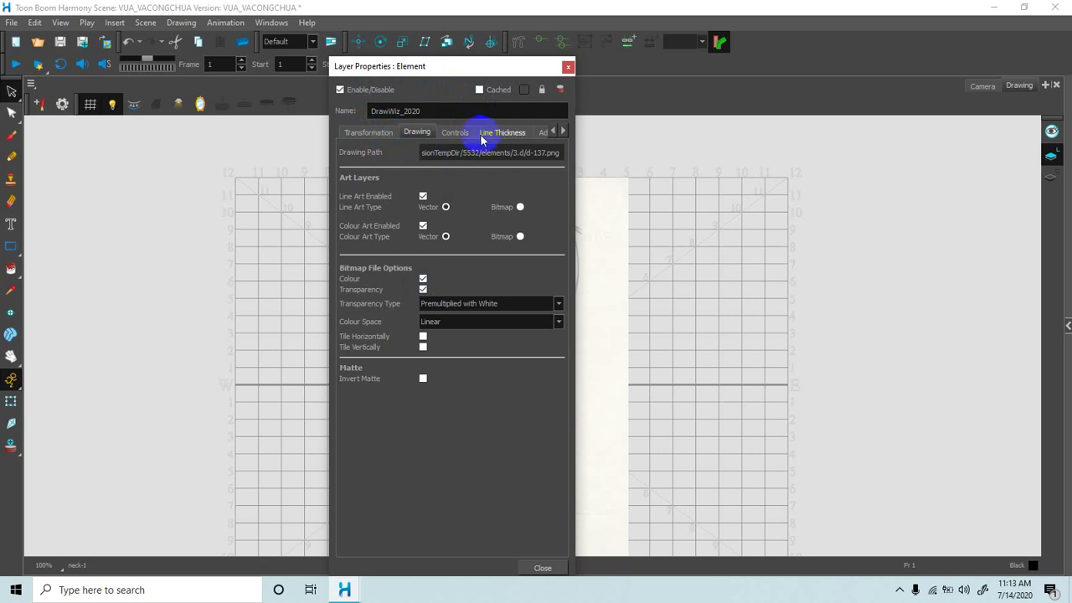
click(506, 134)
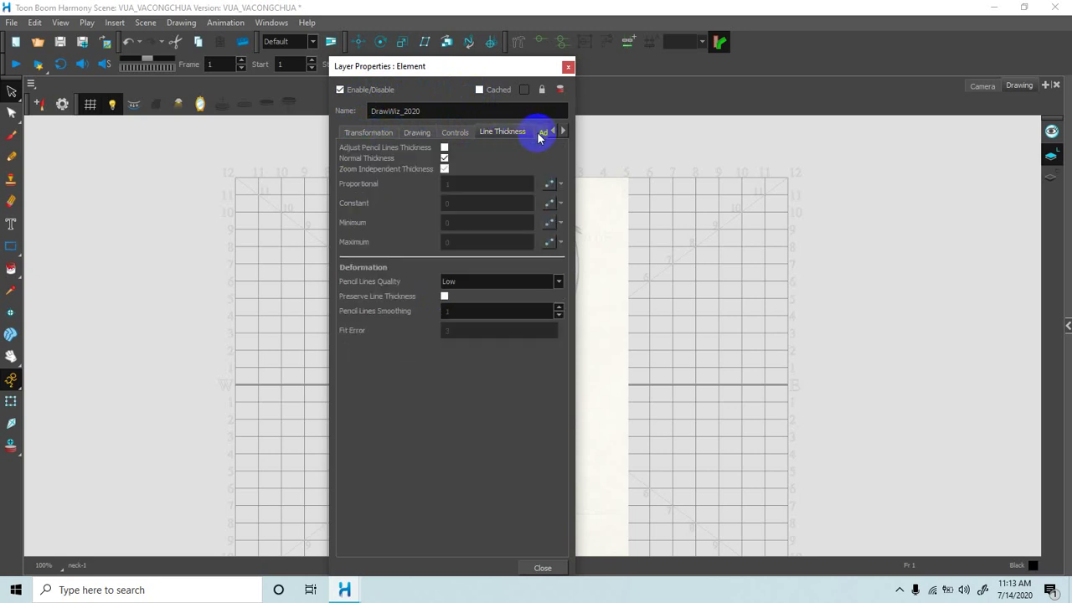
click(537, 132)
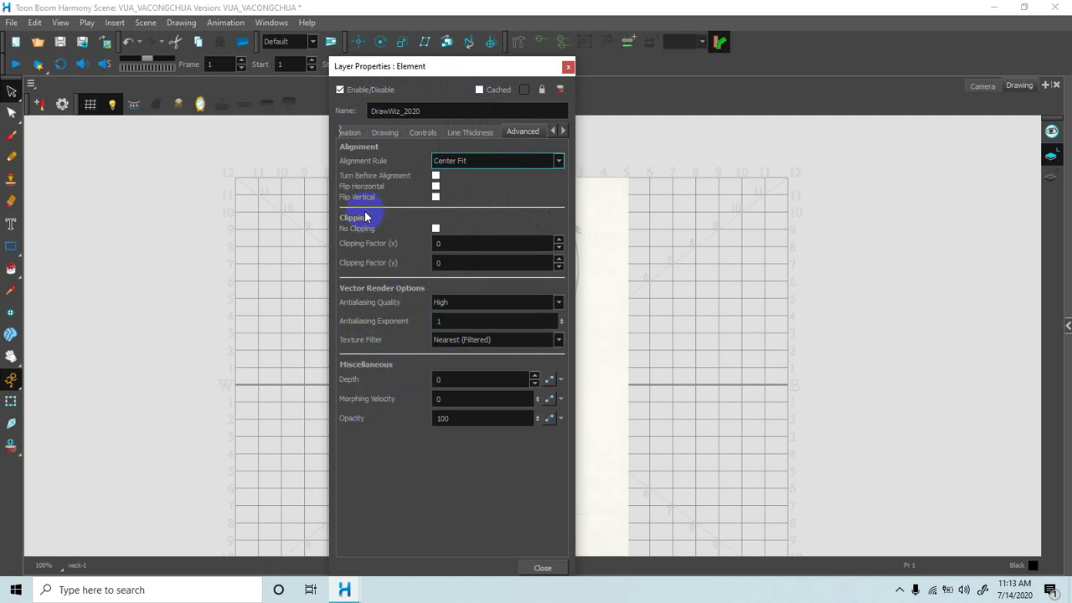
drag(505, 66, 914, 77)
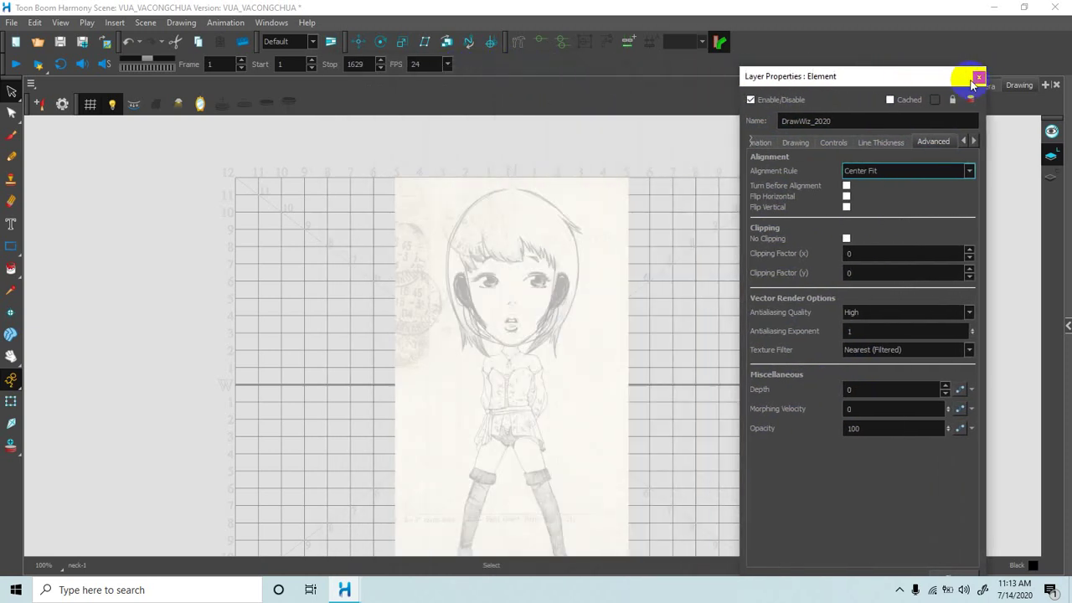
click(979, 77)
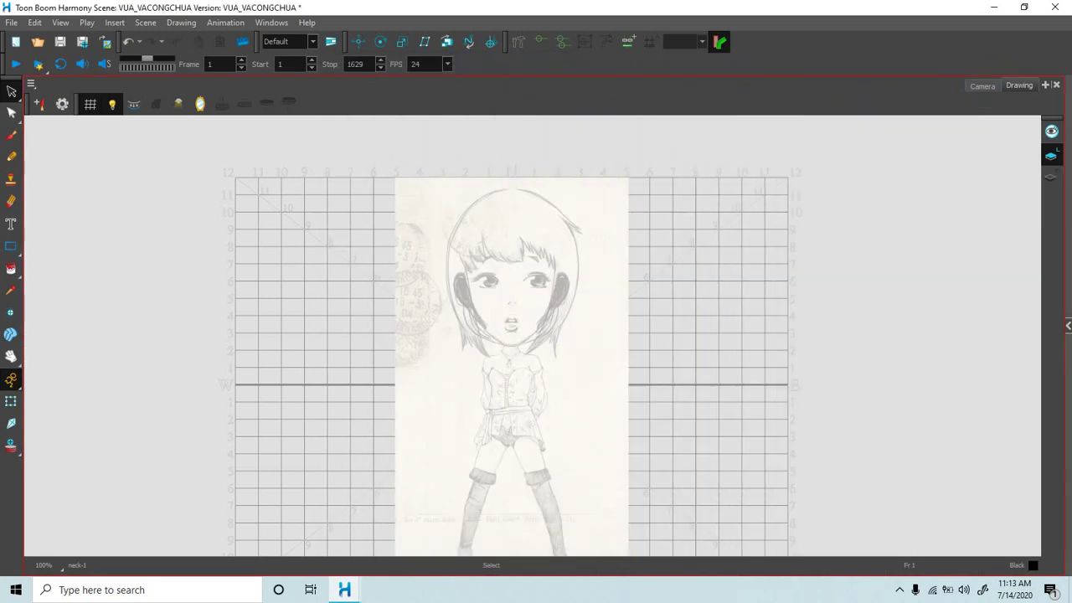
Select the Head layer's frame 1 cell, move the Timeline aside, and enlarge the sketch's face to 400%.
drag(1071, 149, 977, 149)
click(881, 336)
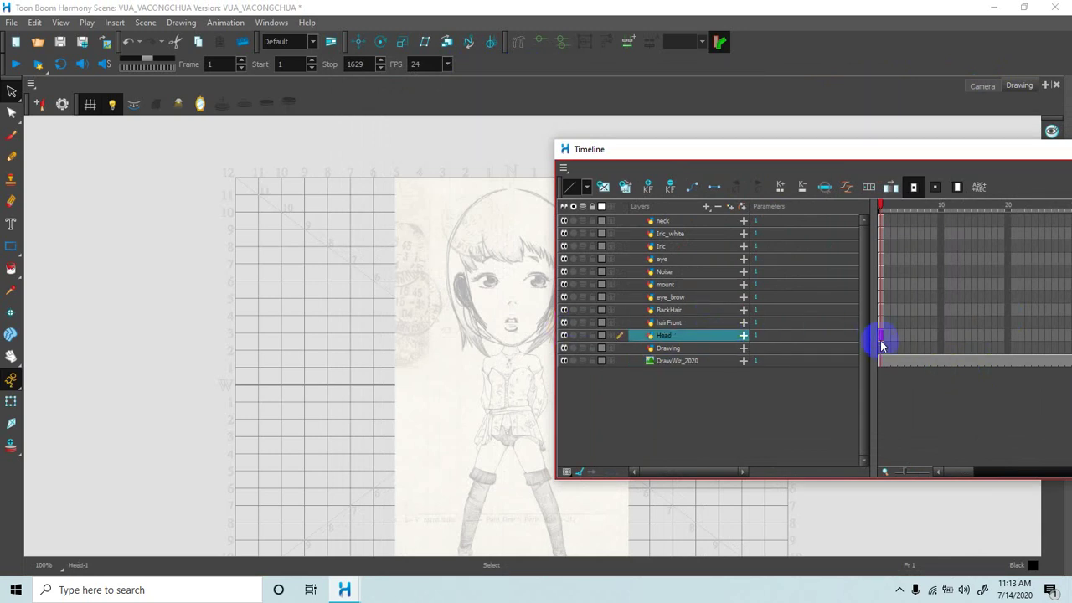
drag(809, 151, 1071, 90)
scroll(519, 294, up, 4)
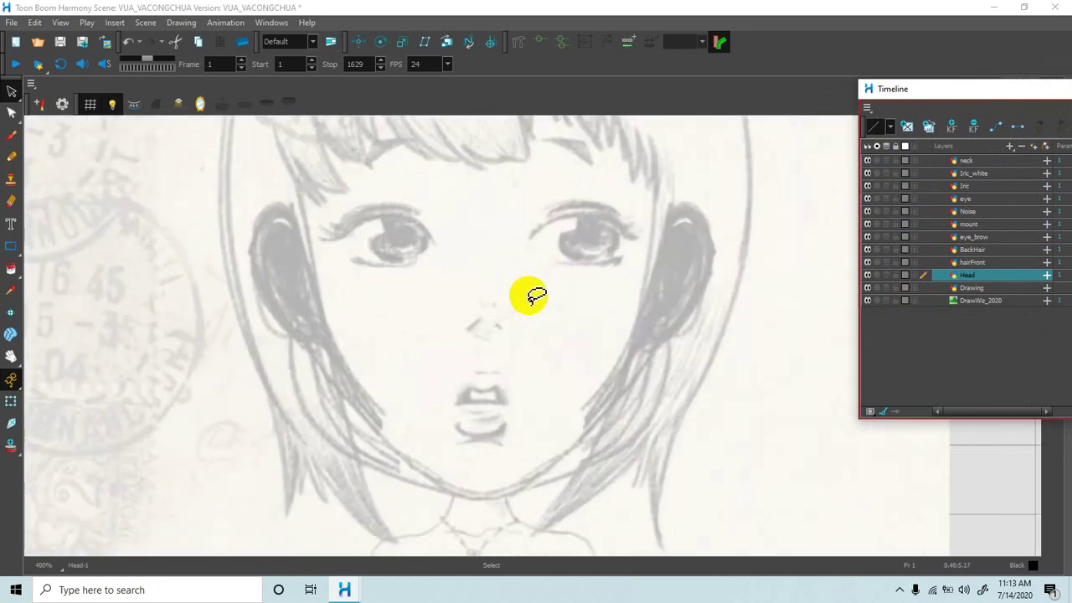
drag(606, 263, 592, 297)
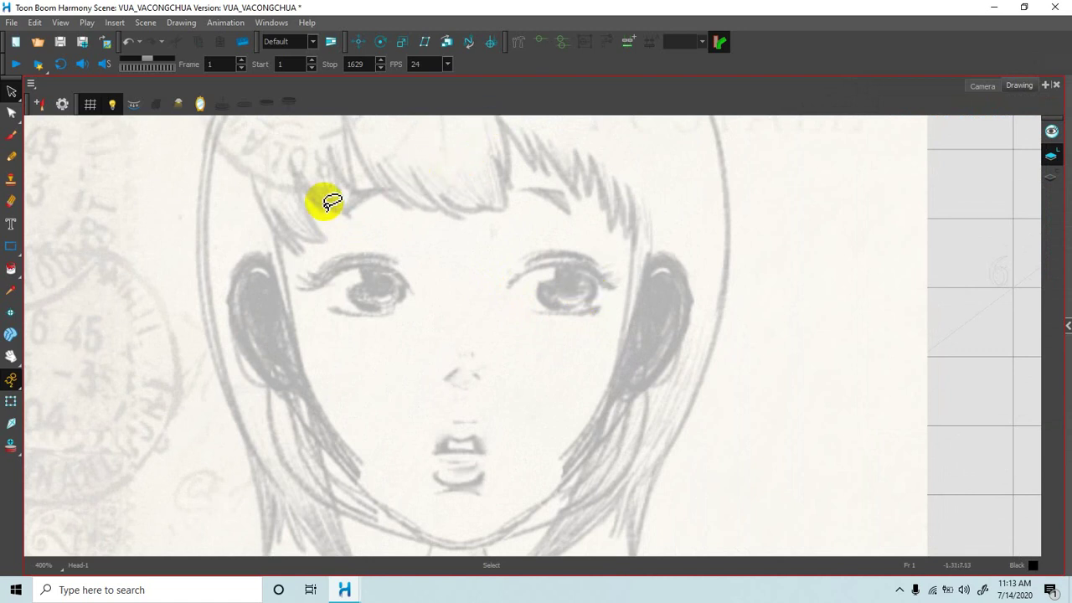
click(10, 136)
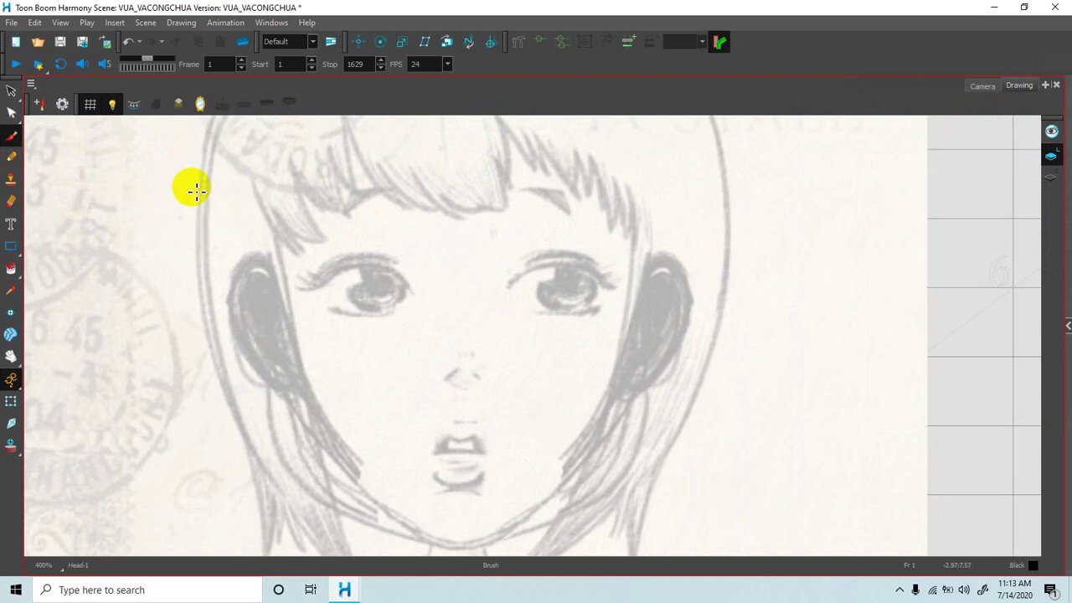
drag(204, 172, 197, 205)
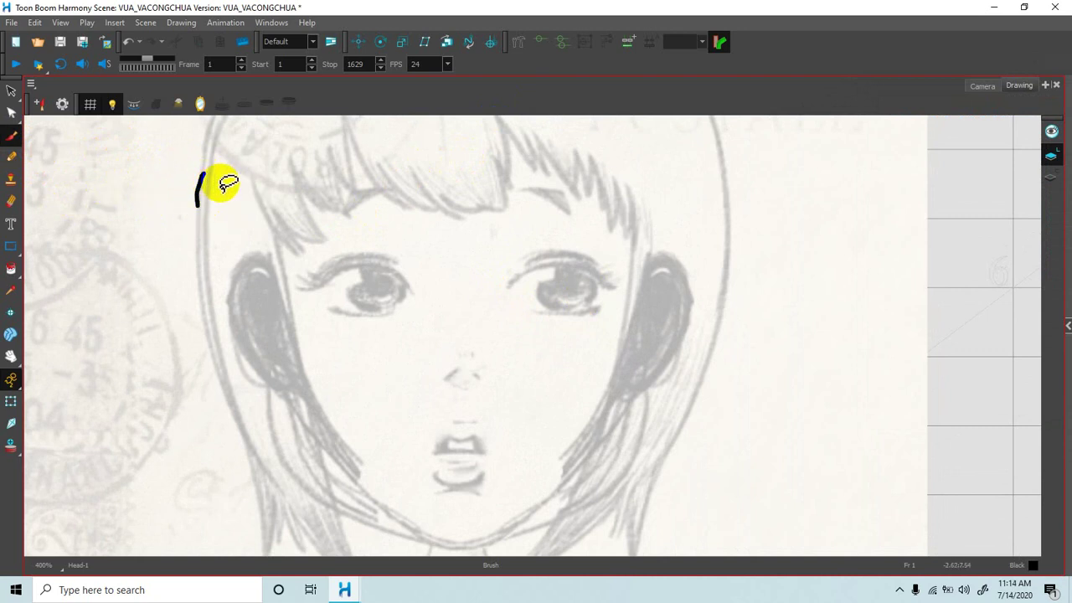
key(ctrl+z)
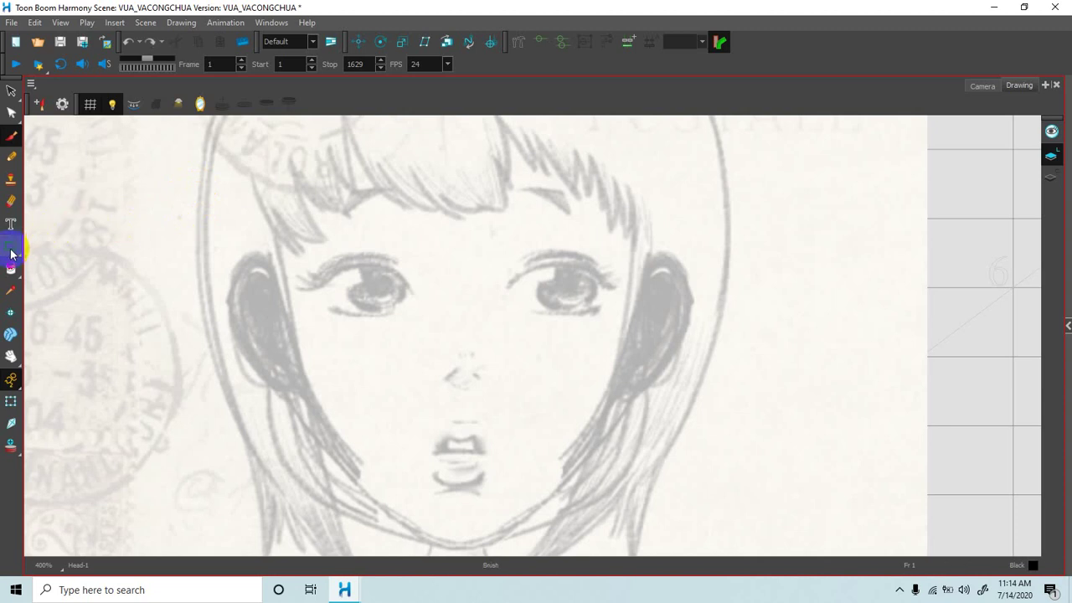
Switch to the Line tool and frame the sketch's face and neck in the Drawing view.
drag(15, 250, 45, 272)
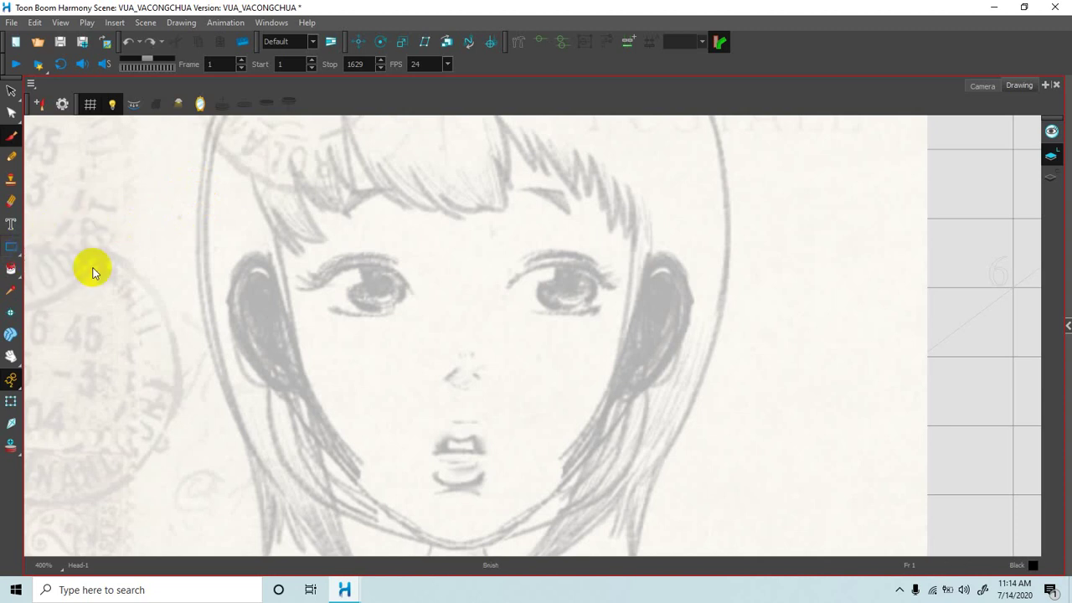
key(space)
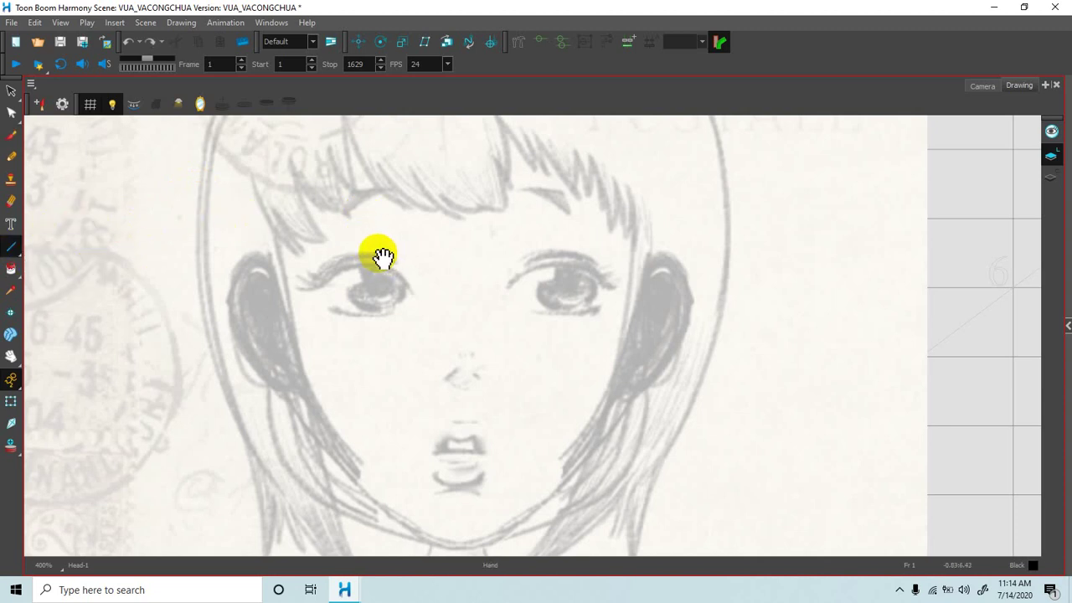
drag(366, 258, 357, 233)
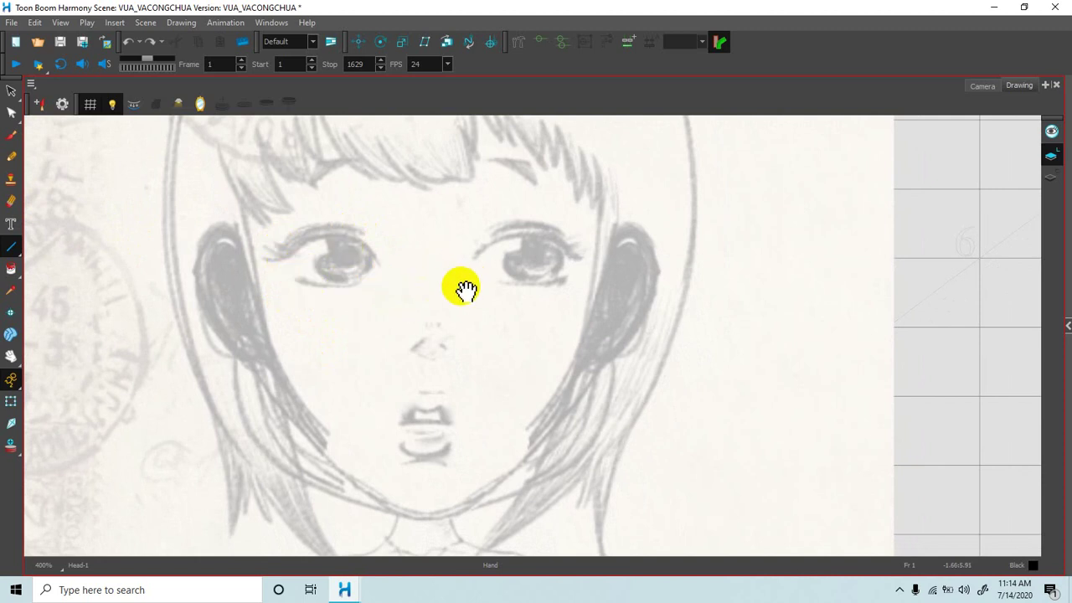
scroll(431, 284, down, 3)
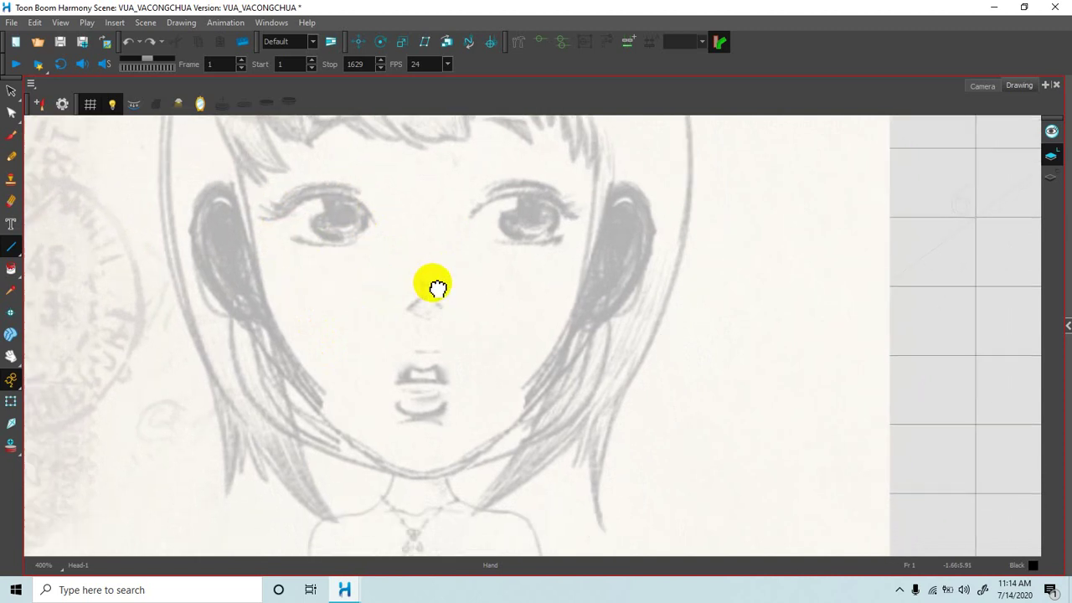
drag(438, 280, 439, 281)
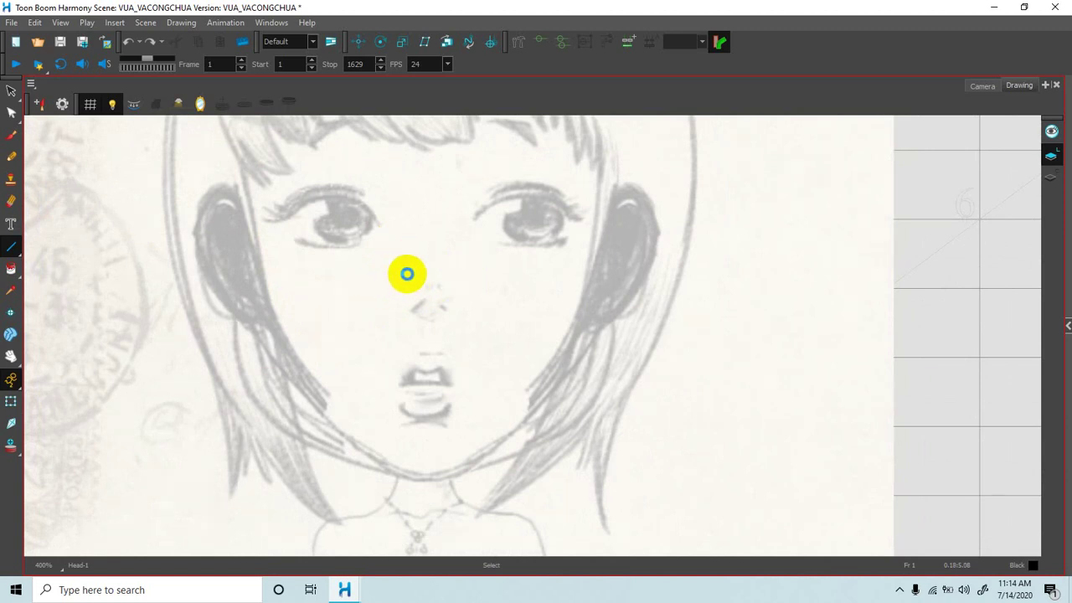
Open the Tool Properties window for the Line tool.
click(281, 41)
click(272, 25)
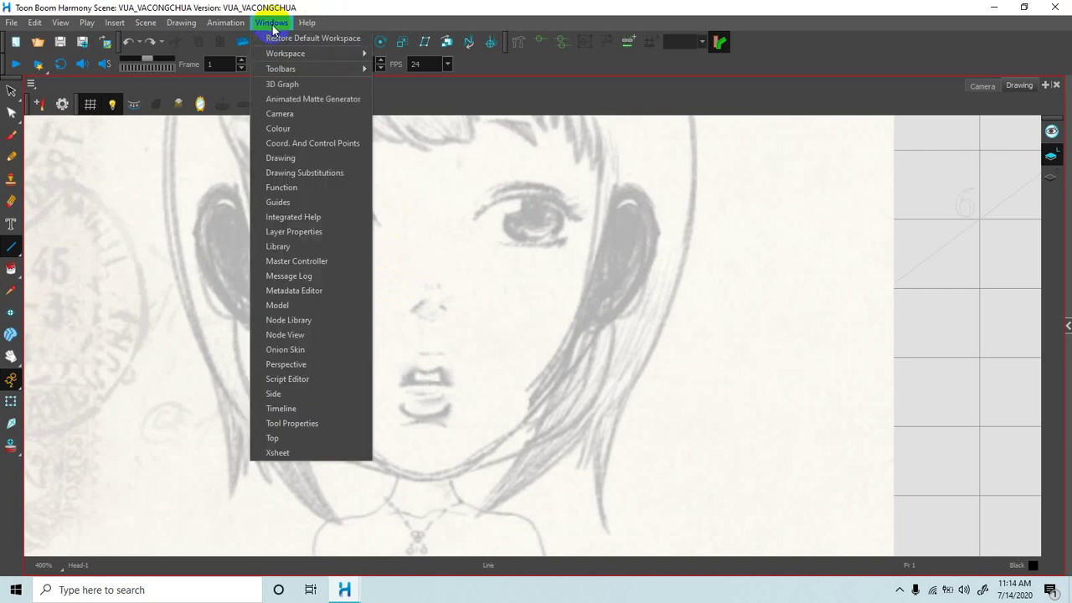
click(290, 426)
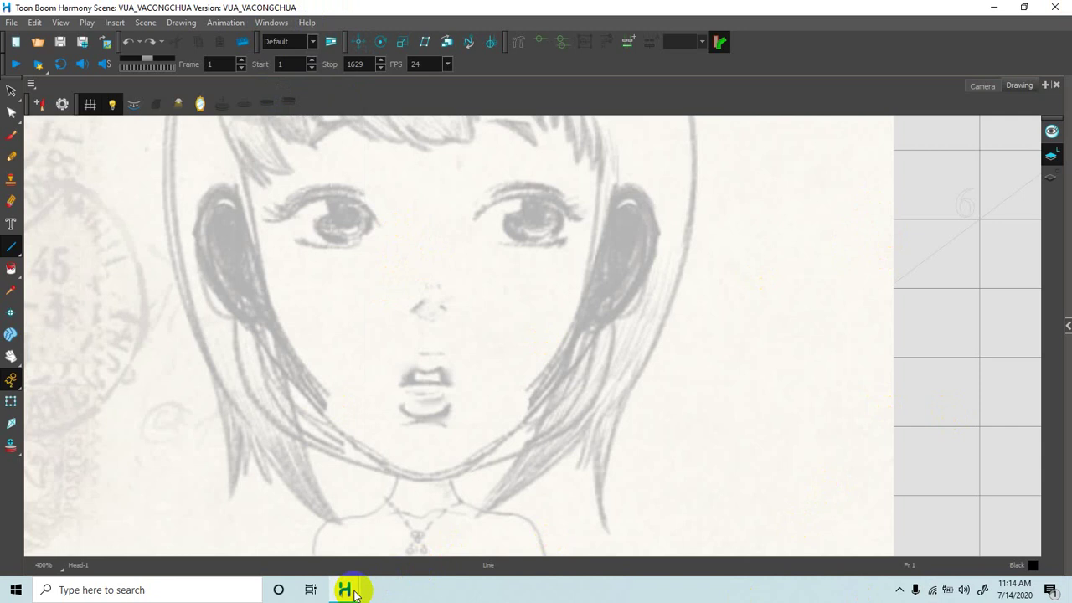
Bring the main scene window forward, reveal the Tool Properties view beside the drawing, and turn on contour snapping for the Line tool.
mouse_move(347, 589)
mouse_move(494, 523)
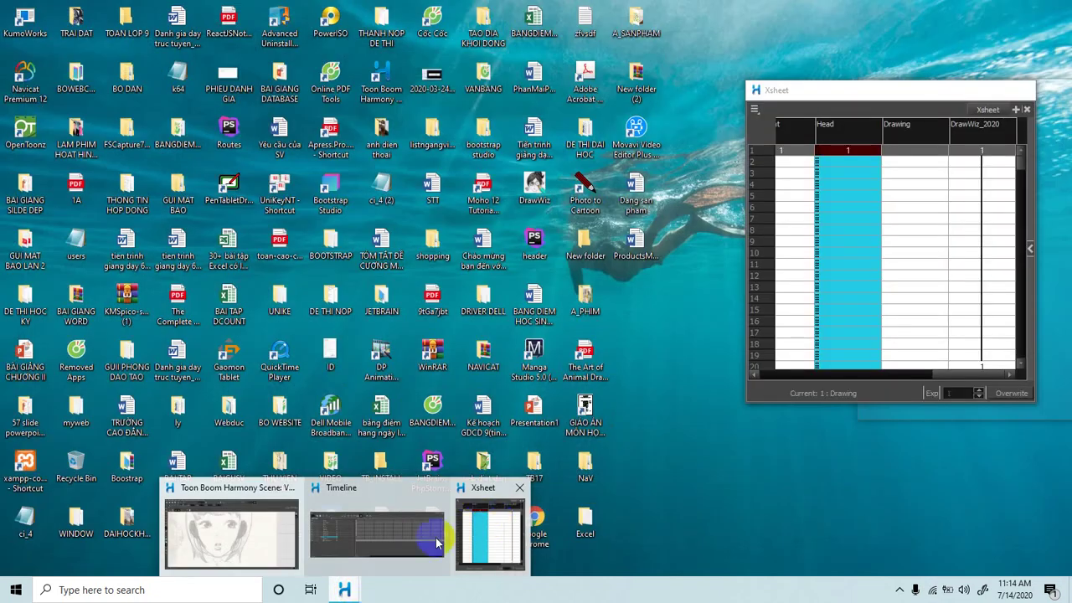
mouse_move(394, 548)
click(285, 549)
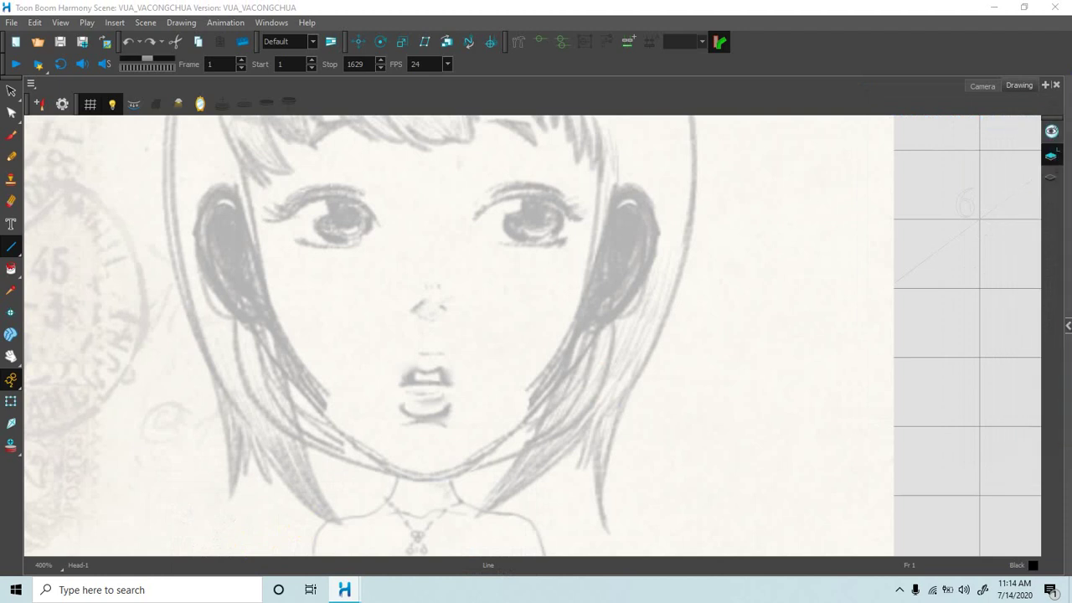
click(270, 23)
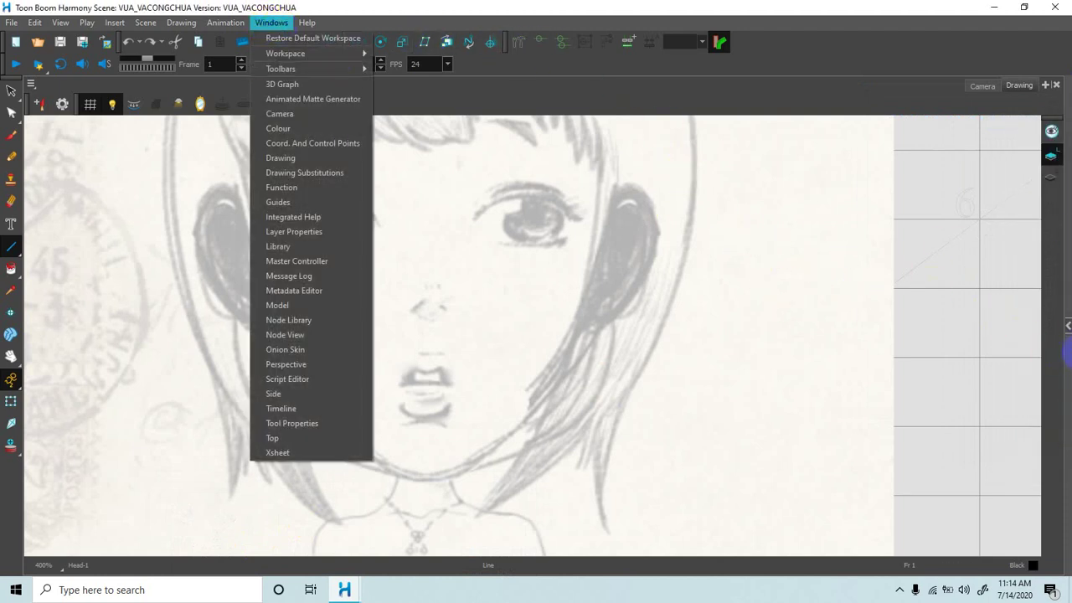
click(1067, 326)
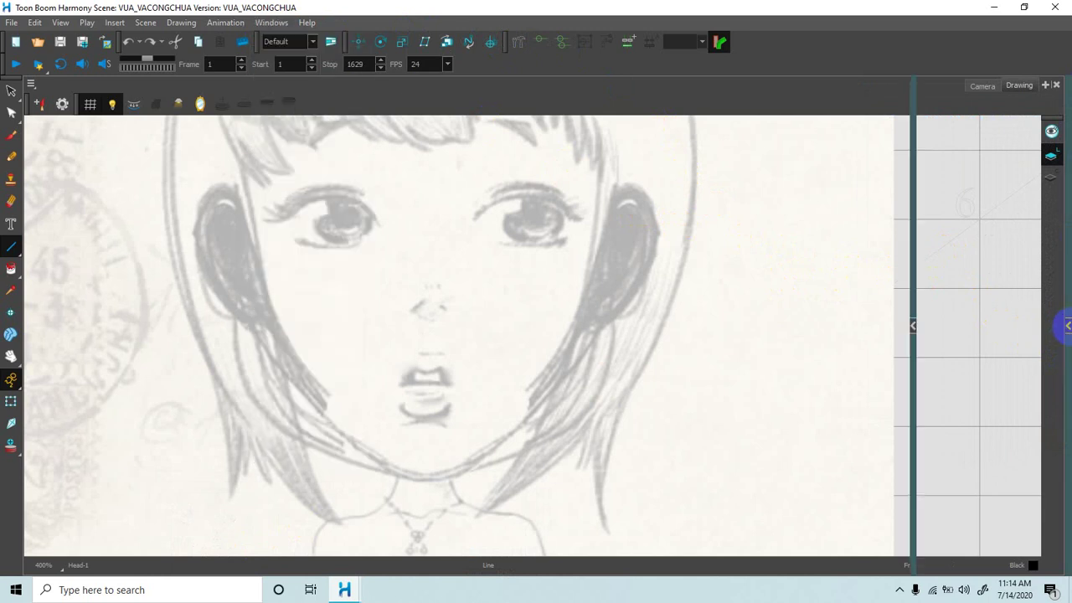
click(967, 228)
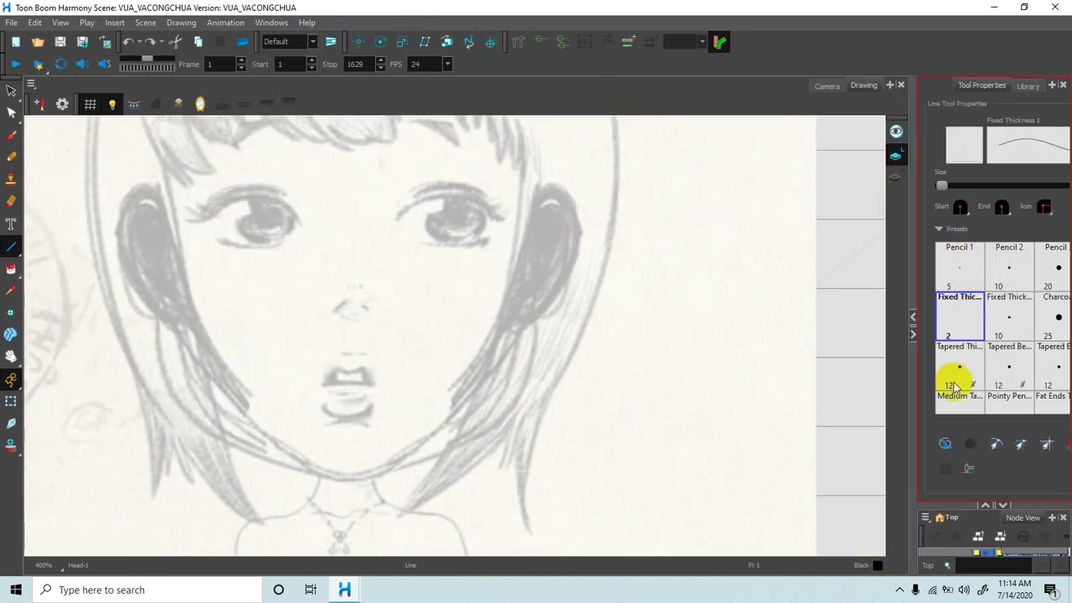
click(996, 444)
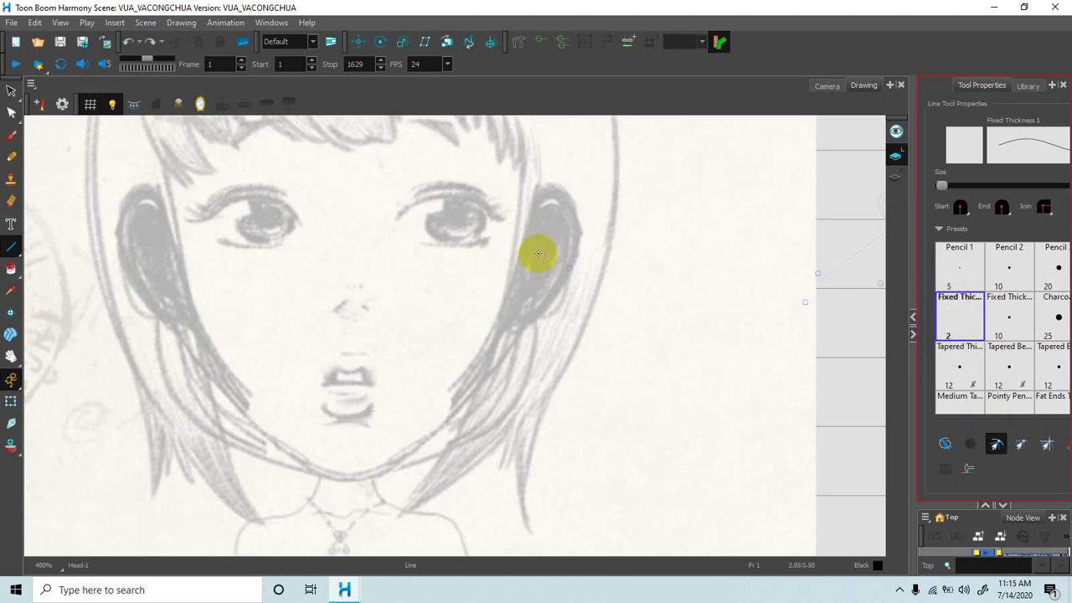
Trace the temple above the left ear with a line bent to follow the sketch.
key(space)
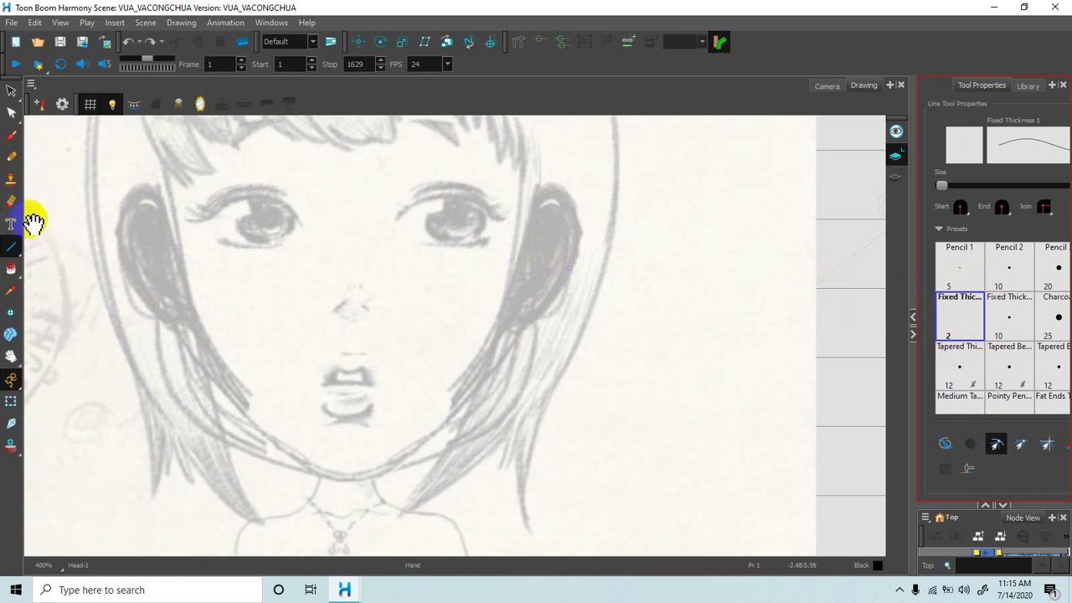
key(space)
mouse_move(223, 242)
mouse_down()
mouse_move(272, 269)
mouse_move(283, 294)
mouse_up()
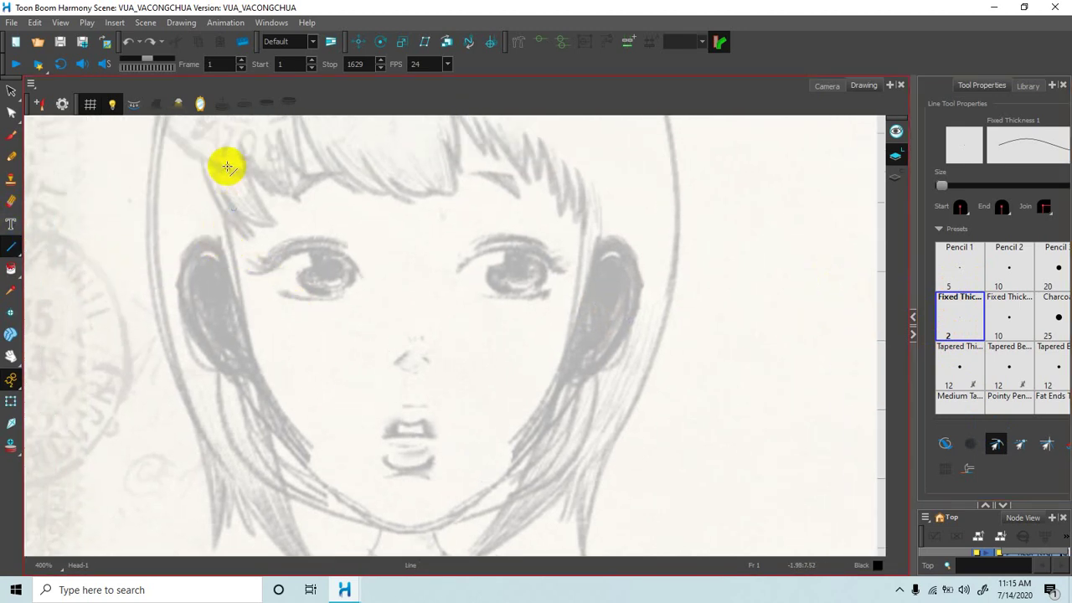
drag(229, 158, 219, 210)
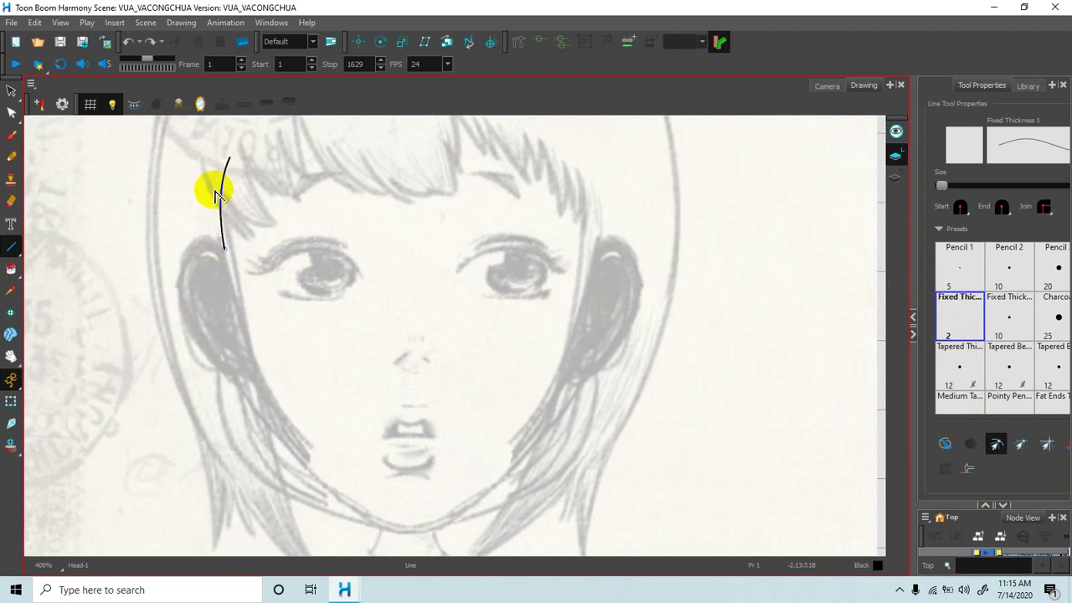
drag(215, 191, 216, 194)
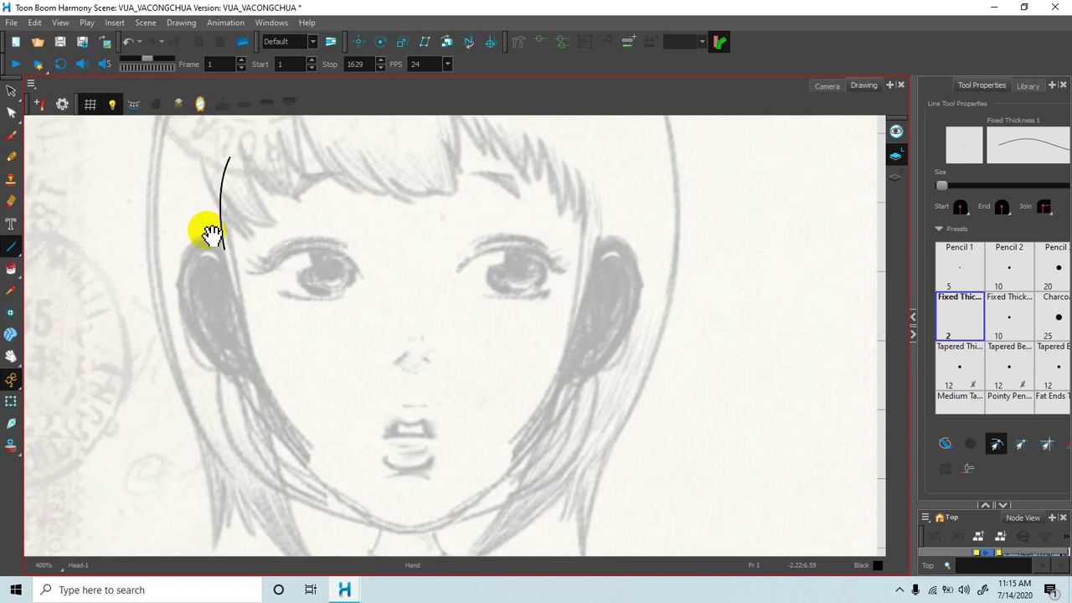
Trace the outer outline of the left ear with curved lines joined to the temple and face edge.
drag(212, 232, 241, 231)
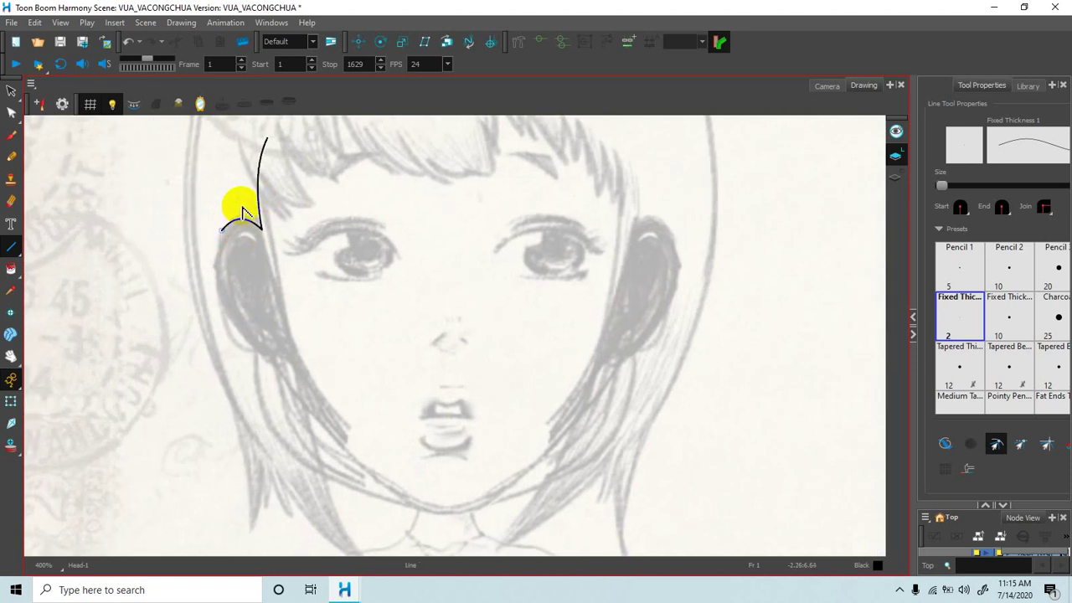
mouse_move(223, 228)
mouse_down()
mouse_move(213, 283)
mouse_move(236, 337)
mouse_move(262, 353)
mouse_move(275, 302)
mouse_move(253, 321)
mouse_move(283, 315)
mouse_up()
drag(241, 211, 279, 334)
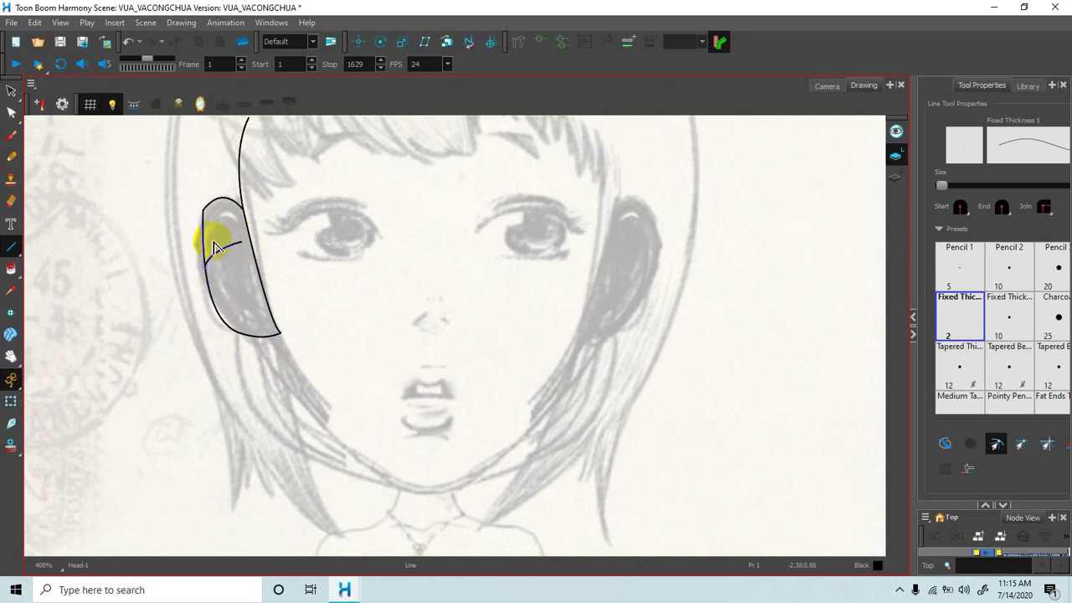
Undo the stray line across the left ear and draw the ear's curved inner fold.
key(ctrl+z)
drag(225, 222, 225, 216)
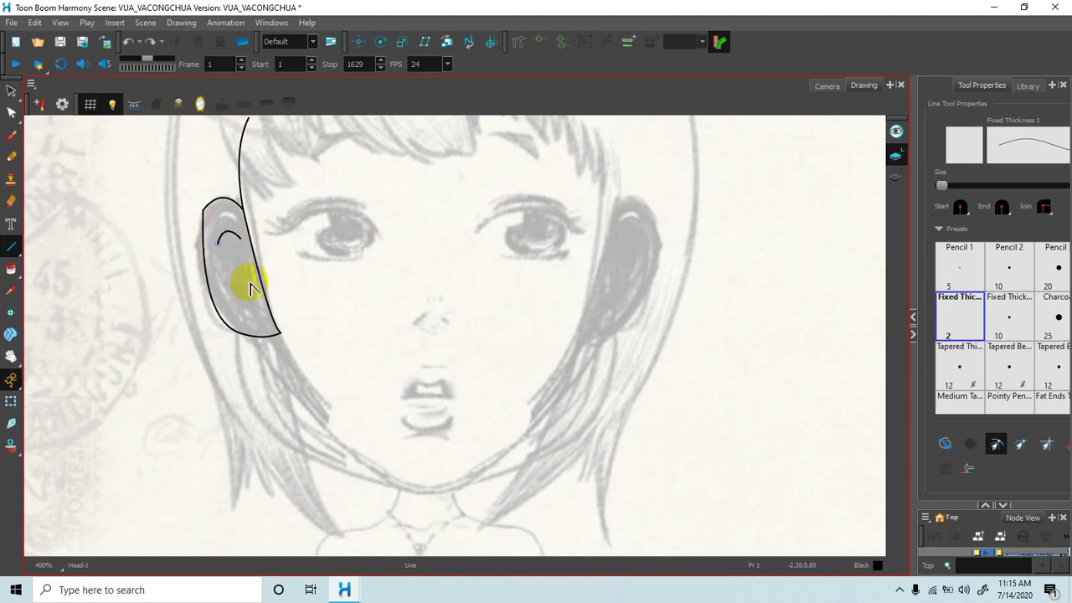
click(219, 244)
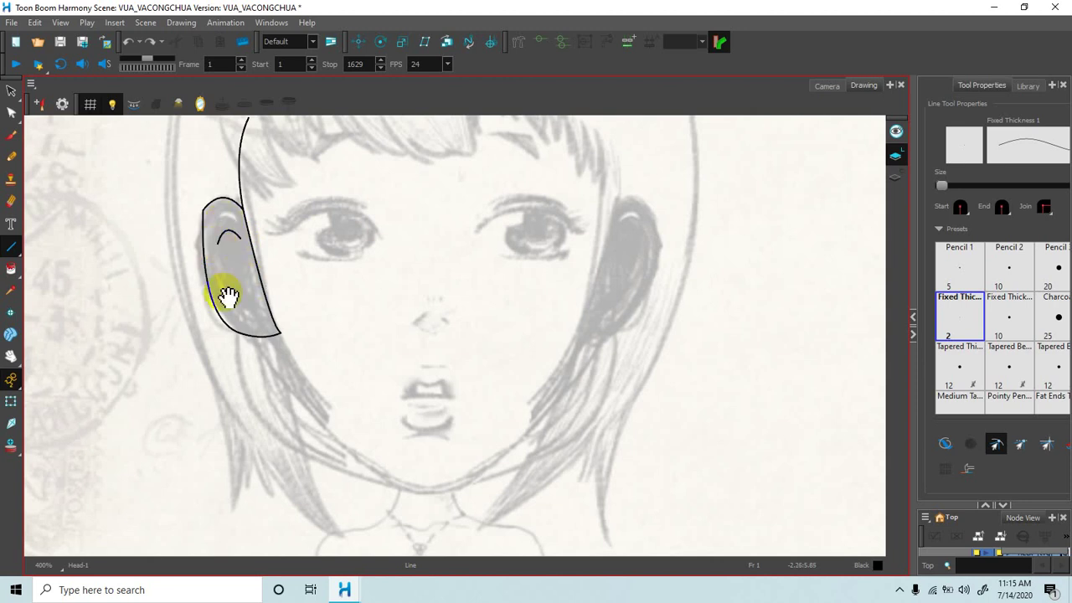
drag(224, 282, 223, 268)
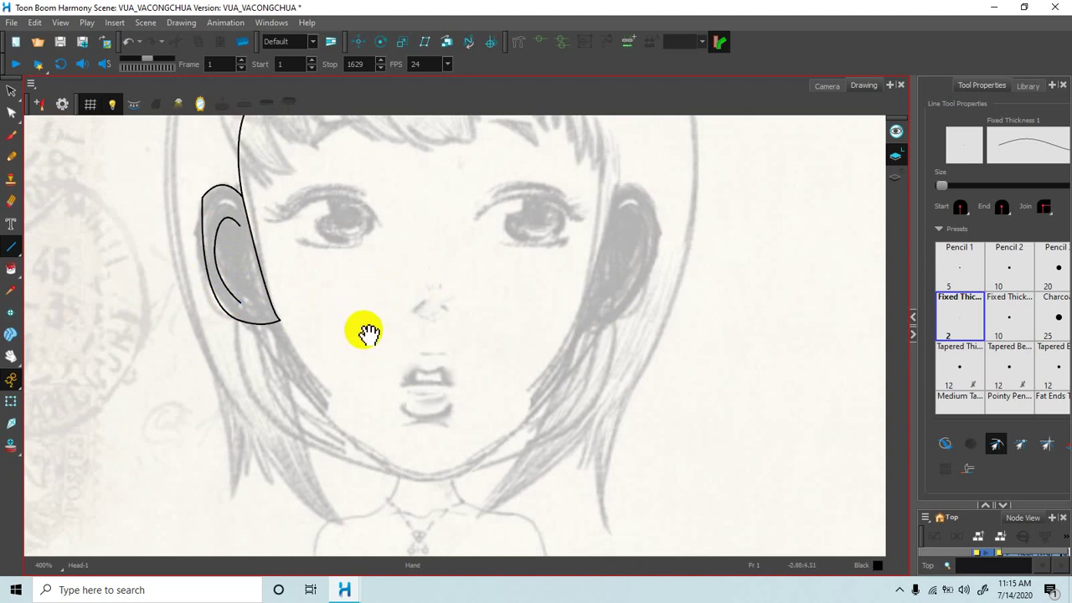
Trace the jawline from the base of the left ear around the chin and up to the right cheek beside the ear.
drag(378, 304, 365, 258)
mouse_move(273, 288)
mouse_down()
mouse_move(249, 271)
mouse_move(355, 391)
mouse_move(302, 367)
mouse_up()
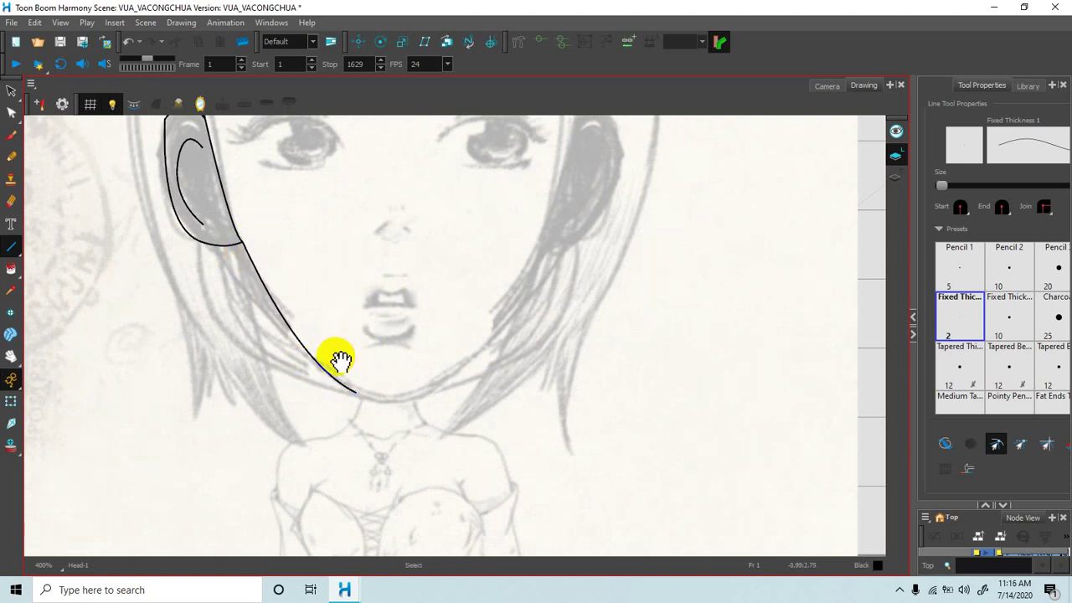
mouse_move(388, 404)
mouse_down()
mouse_move(359, 395)
mouse_move(360, 383)
mouse_move(419, 367)
mouse_up()
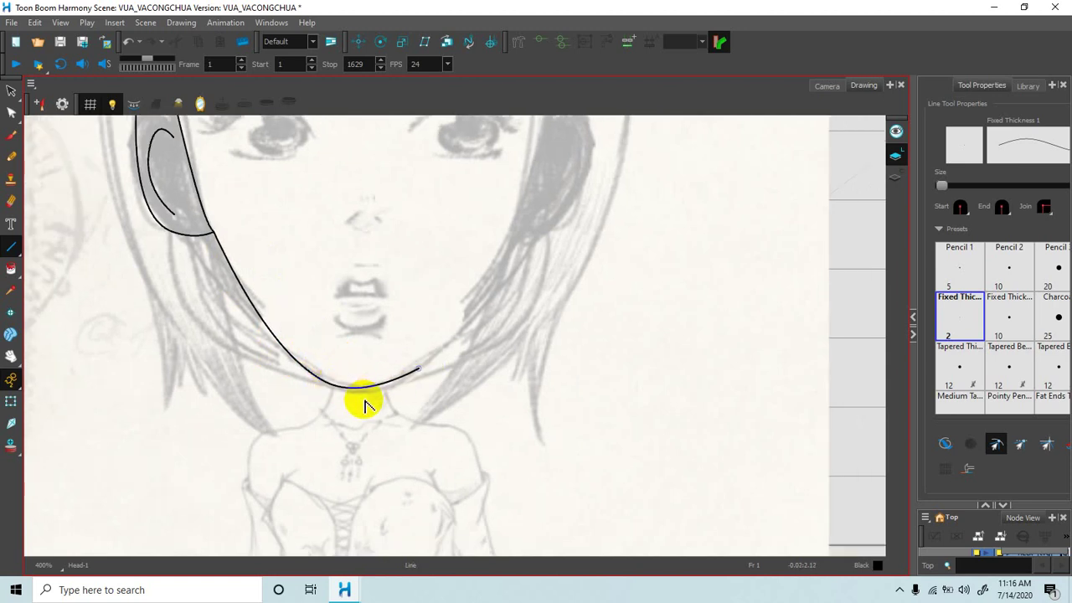
key(space)
mouse_move(511, 260)
mouse_down()
mouse_move(500, 303)
mouse_move(408, 411)
mouse_up()
key(space)
drag(468, 311, 478, 330)
drag(510, 242, 486, 352)
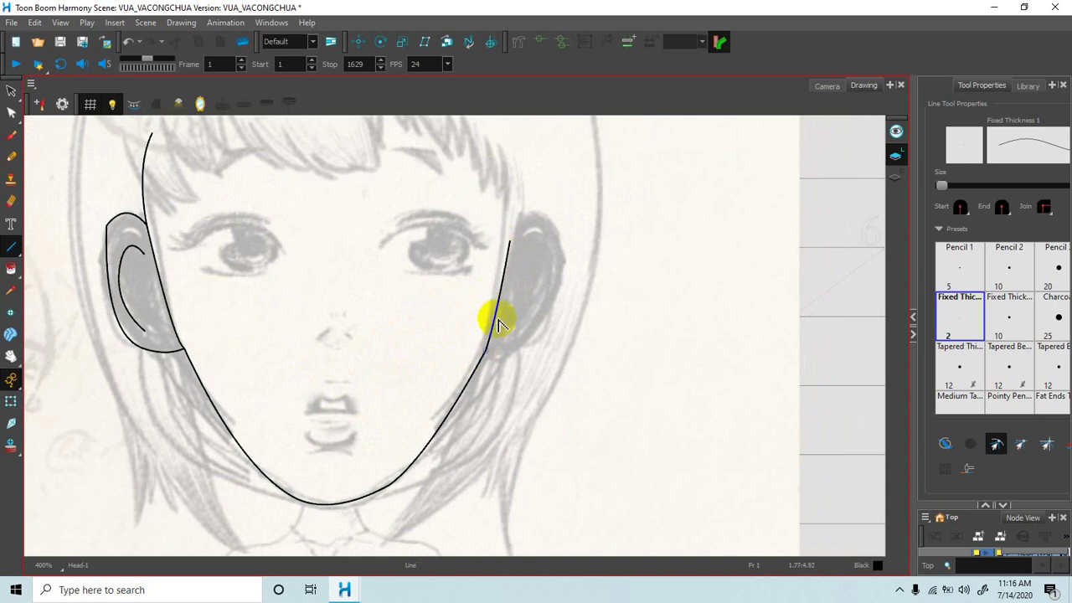
Extend the face outline from the right cheek up past the temple to the forehead with a curved line.
key(space)
drag(474, 252, 469, 343)
drag(475, 197, 483, 246)
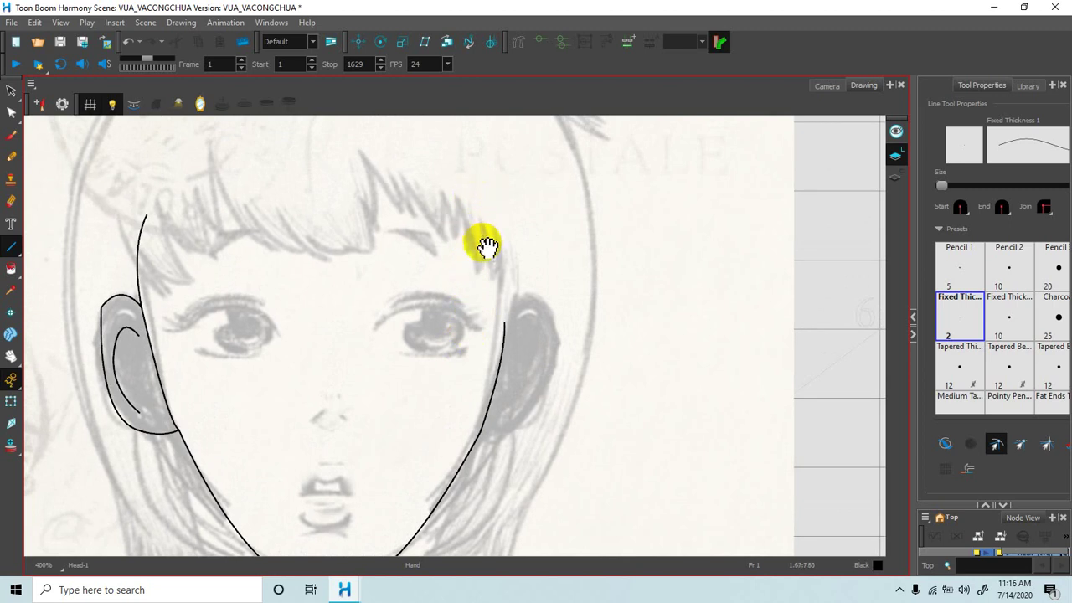
mouse_move(469, 188)
mouse_down()
mouse_move(502, 288)
mouse_move(509, 366)
mouse_up()
drag(519, 329, 505, 257)
key(space)
Close the top of the head with an arched line over the forehead and a connecting line to the left temple.
drag(371, 223, 445, 223)
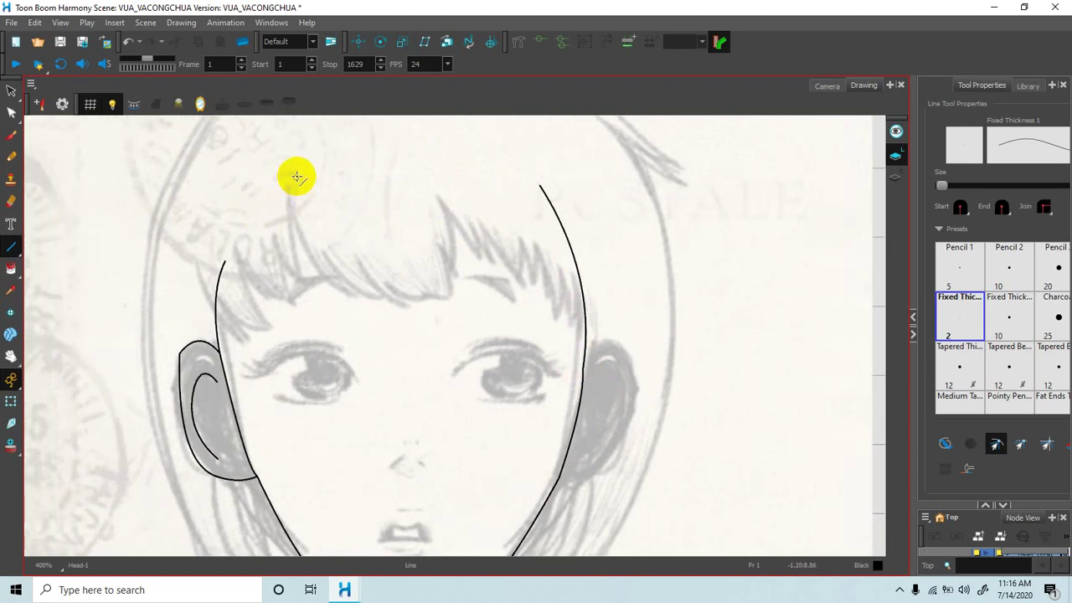
mouse_move(293, 174)
mouse_down()
mouse_move(431, 162)
mouse_move(536, 181)
mouse_up()
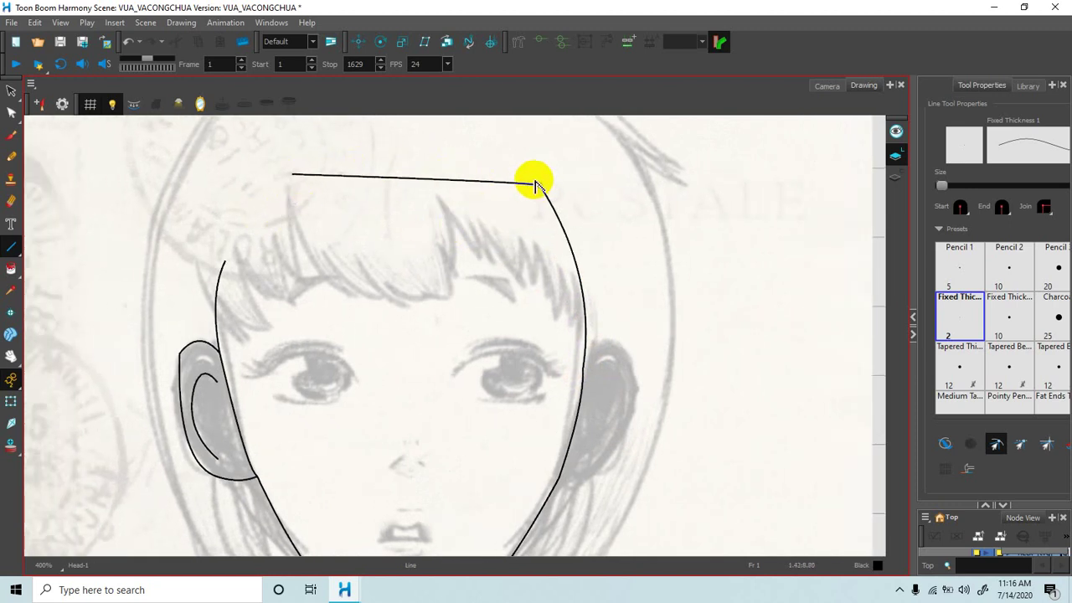
drag(490, 154, 431, 123)
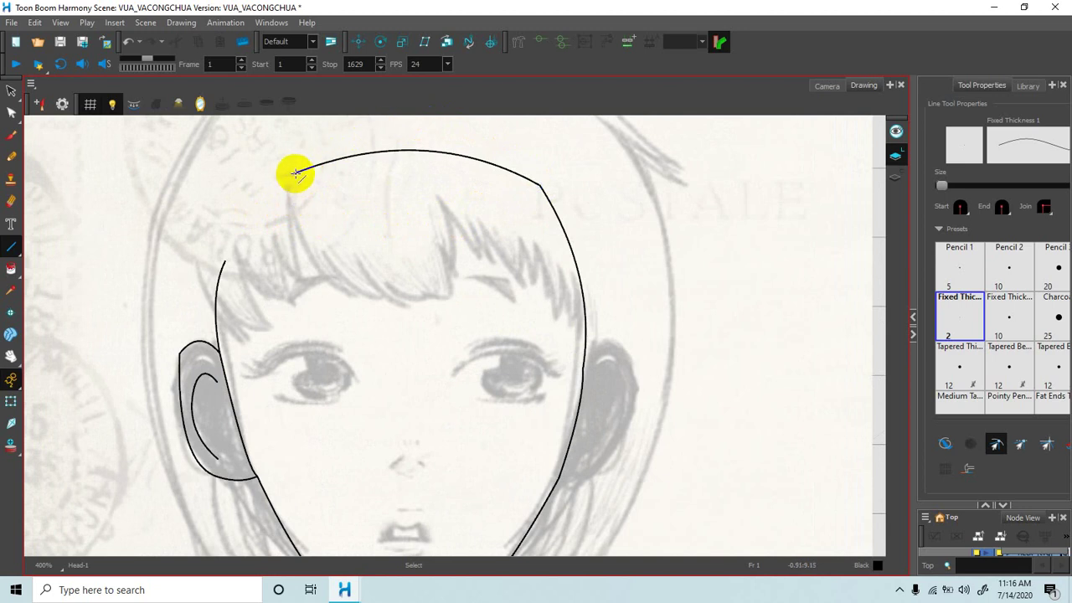
mouse_move(293, 174)
mouse_down()
mouse_move(251, 198)
mouse_move(224, 258)
mouse_up()
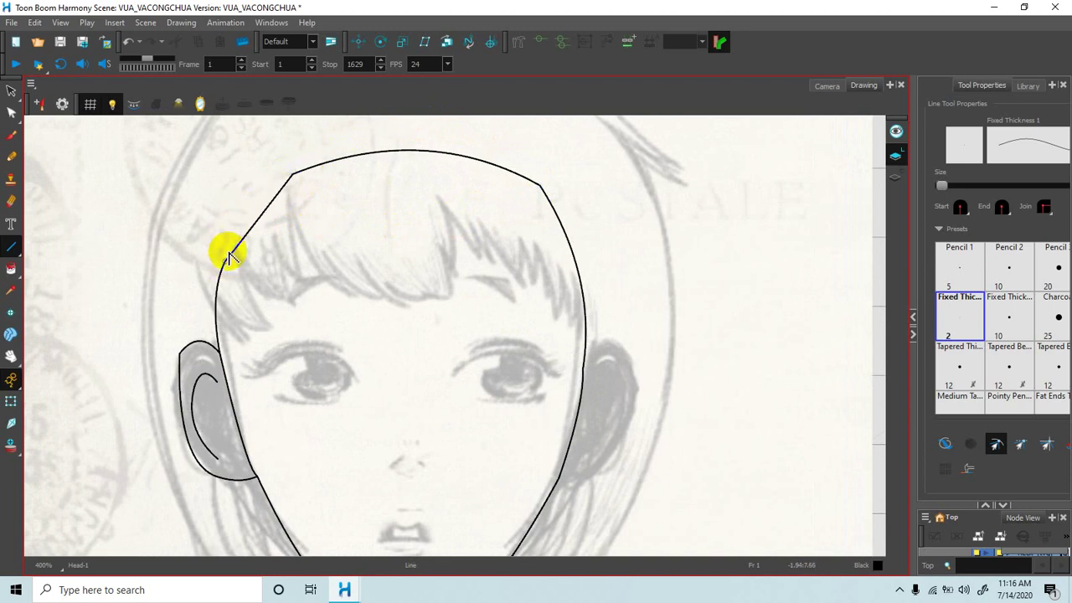
Trace the outer outline of the right ear with curved lines attached to the face edge.
key(space)
drag(470, 313, 407, 244)
drag(476, 280, 457, 257)
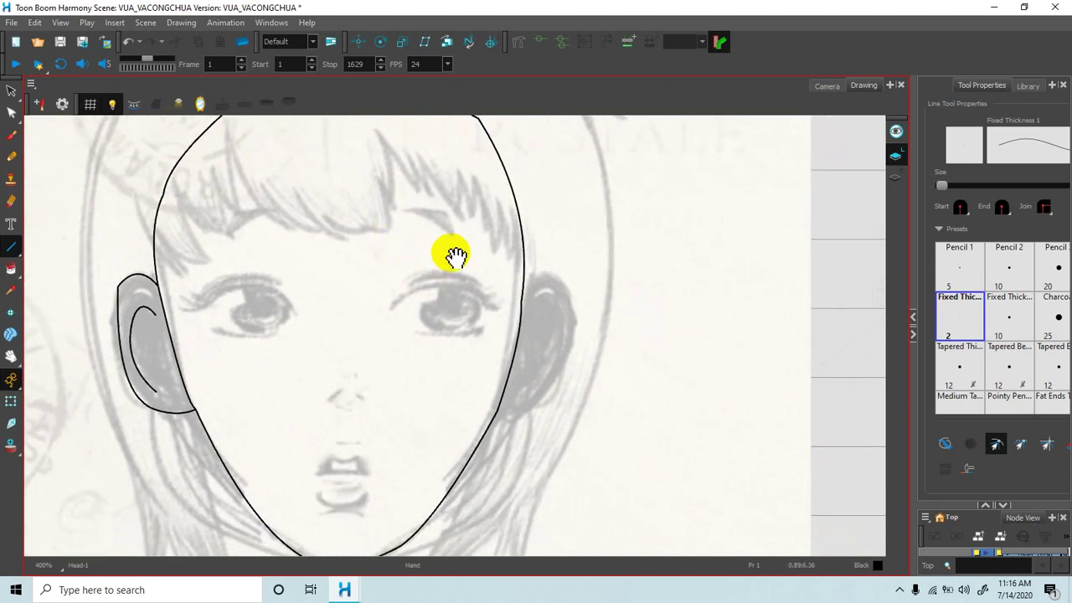
key(space)
mouse_move(505, 268)
mouse_down()
mouse_move(545, 253)
mouse_move(542, 310)
mouse_up()
key(space)
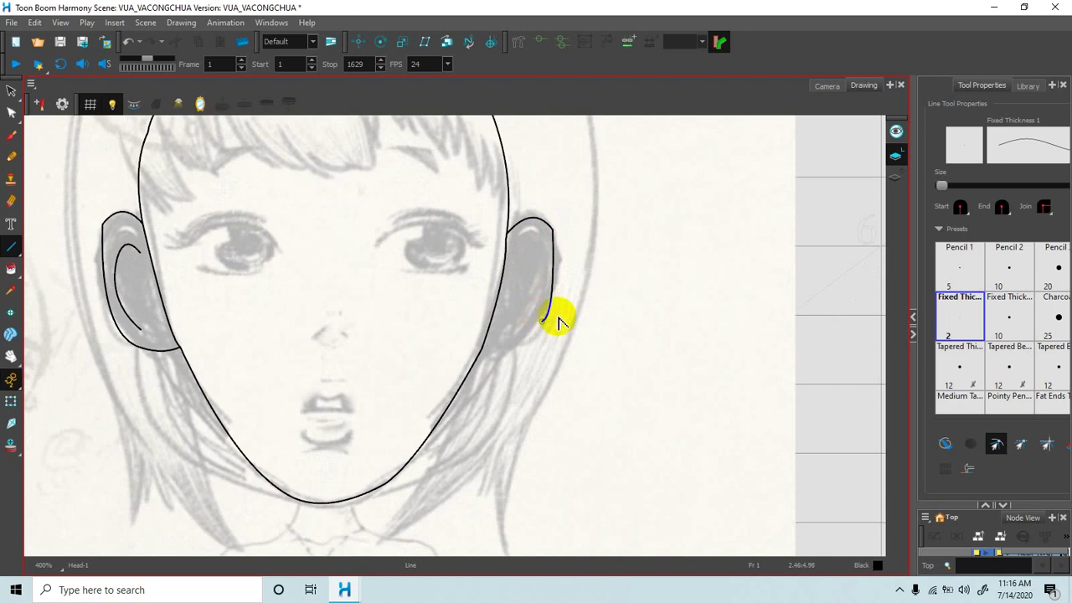
key(space)
mouse_move(504, 343)
mouse_down()
mouse_move(537, 304)
mouse_move(578, 284)
mouse_move(537, 315)
mouse_up()
Draw the inner fold of the right ear with curved lines inside its outline.
key(alt+s)
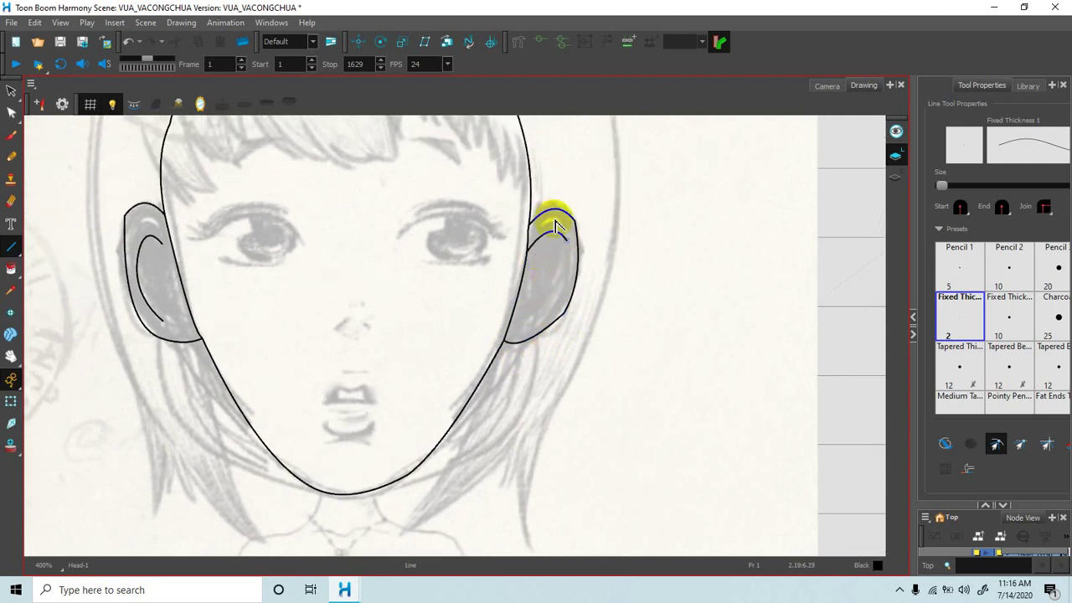
mouse_move(544, 283)
mouse_down()
mouse_move(563, 264)
mouse_move(559, 288)
mouse_move(582, 296)
mouse_move(549, 292)
mouse_up()
key(space)
key(space)
mouse_move(460, 267)
mouse_down()
mouse_move(474, 299)
mouse_move(453, 323)
mouse_move(462, 276)
mouse_up()
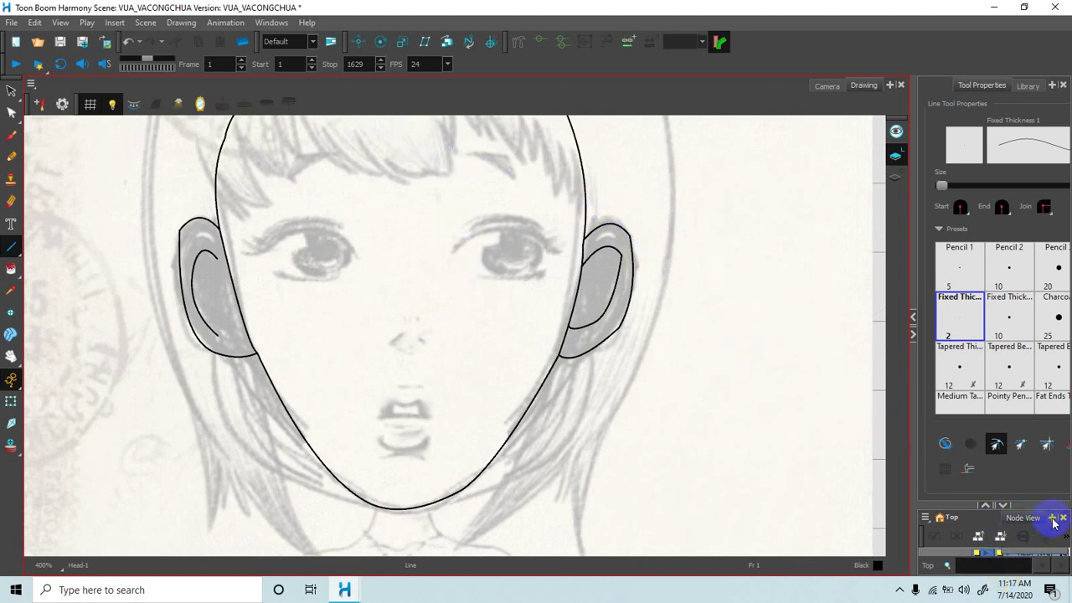
Close the Node View and add the Colour view alongside Tool Properties and Library.
right_click(1024, 518)
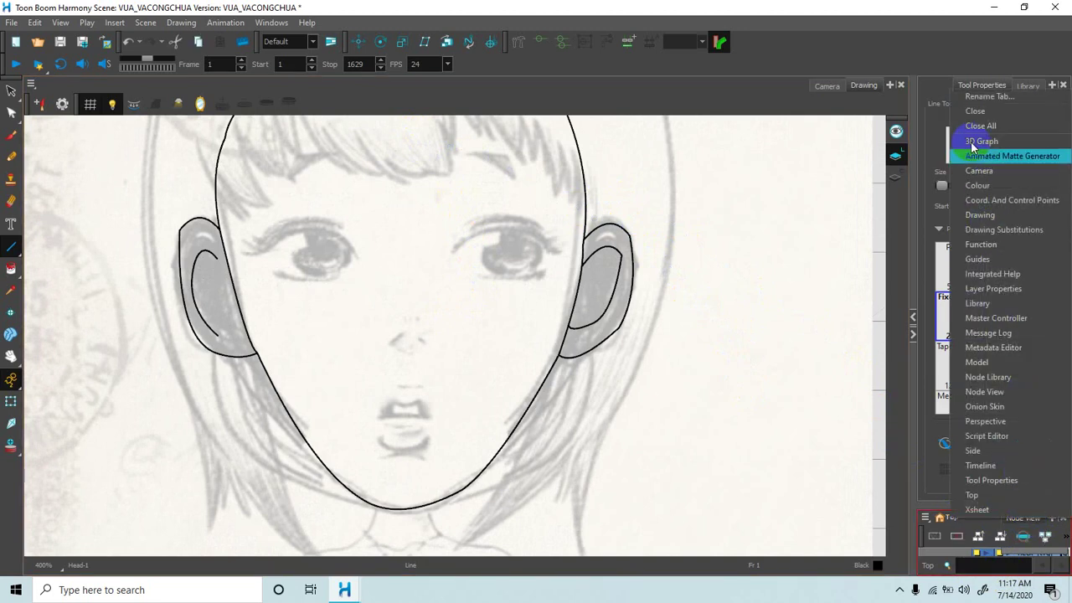
click(976, 112)
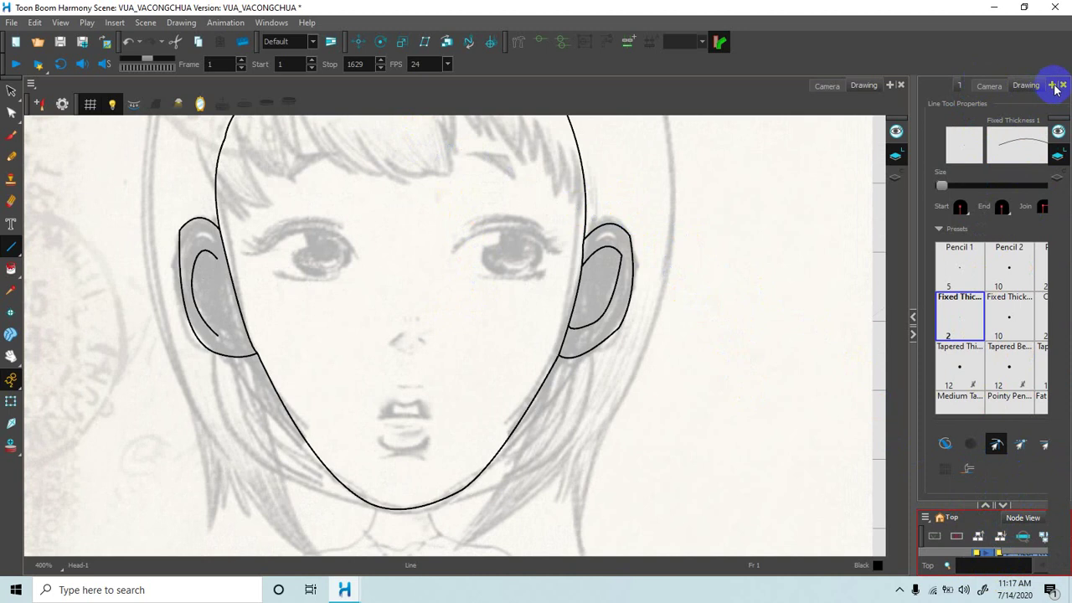
click(1059, 85)
click(1053, 85)
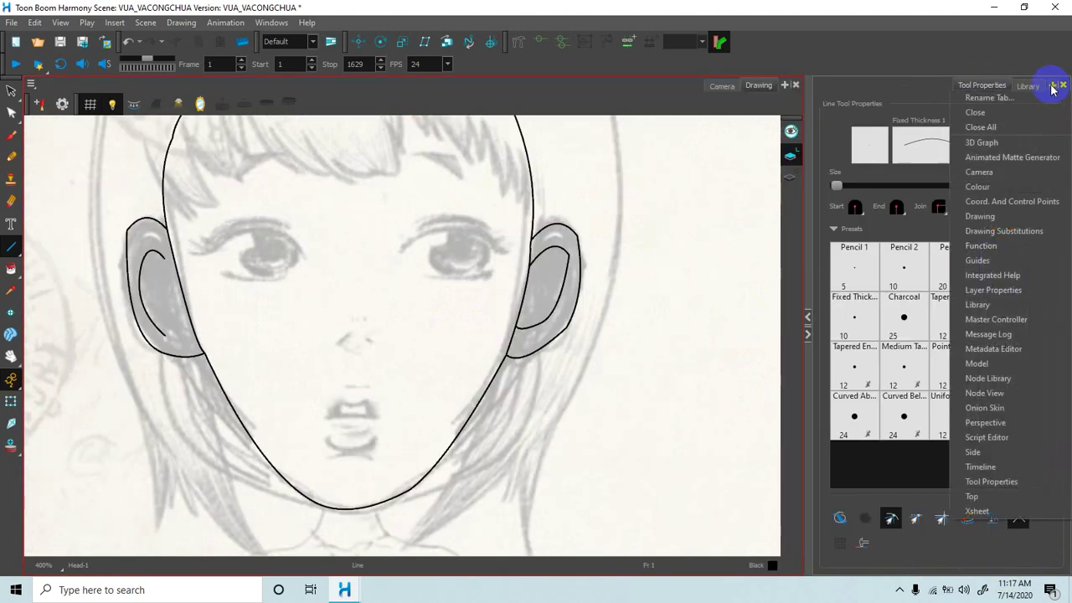
click(994, 183)
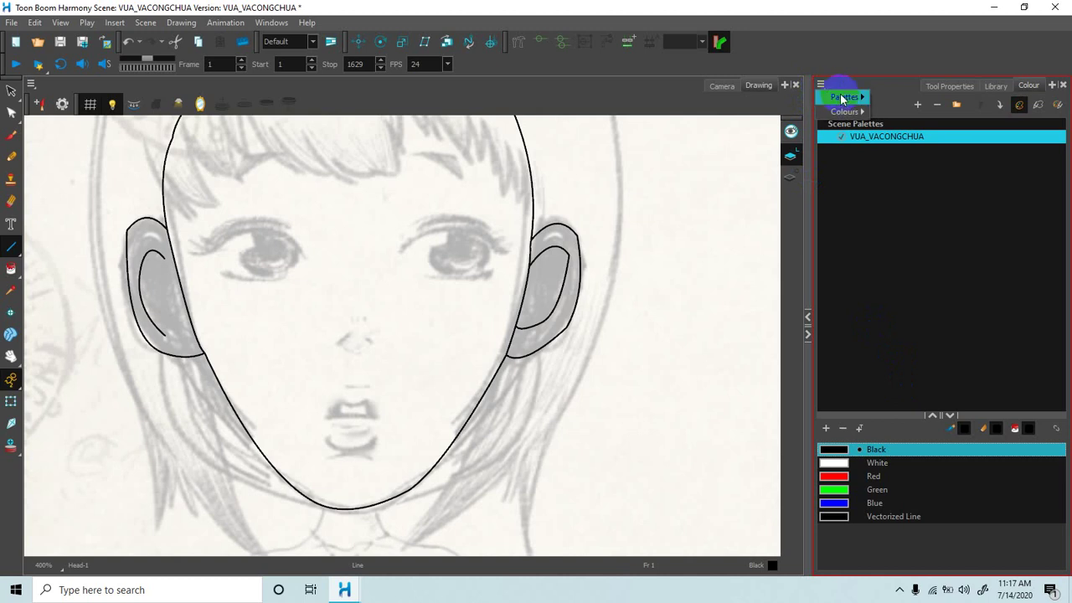
Start linking an external palette and browse for its file to the DU_AN_PHIM folder on drive E.
click(850, 96)
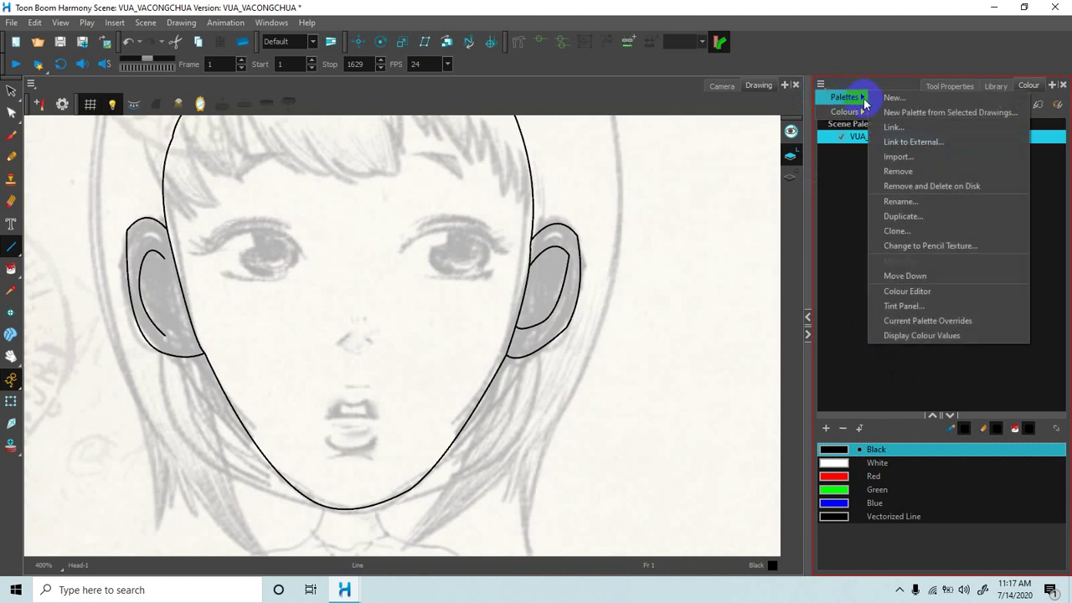
click(903, 144)
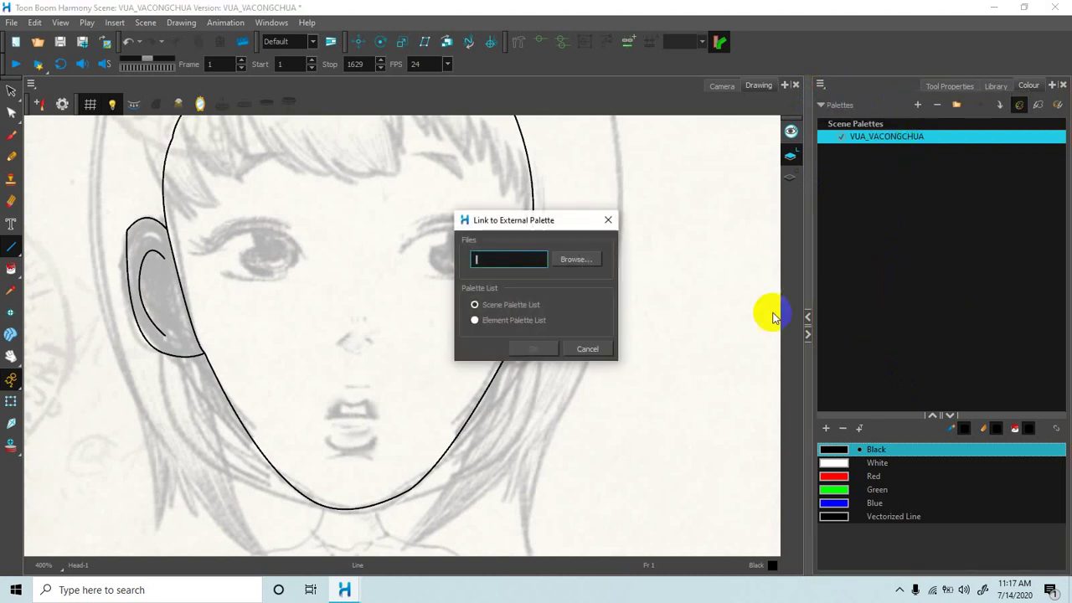
click(567, 270)
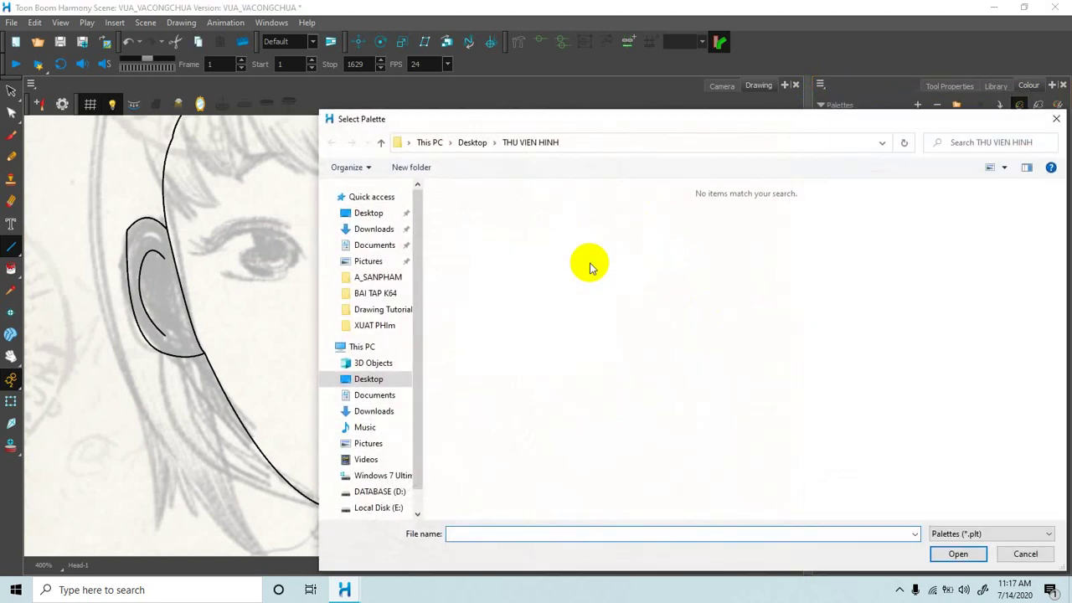
click(377, 493)
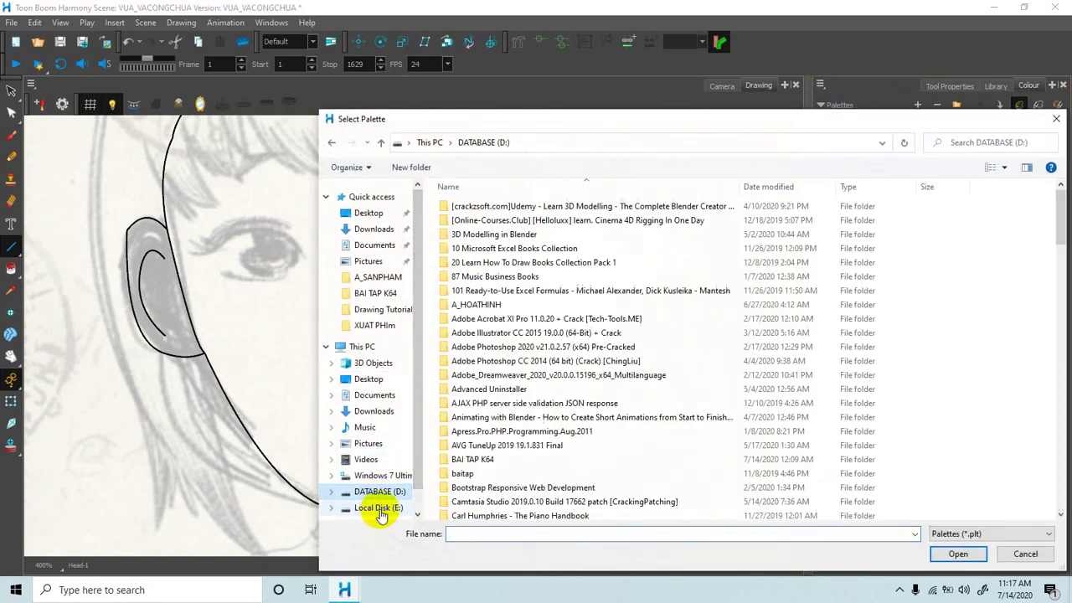
click(378, 507)
scroll(511, 448, down, 4)
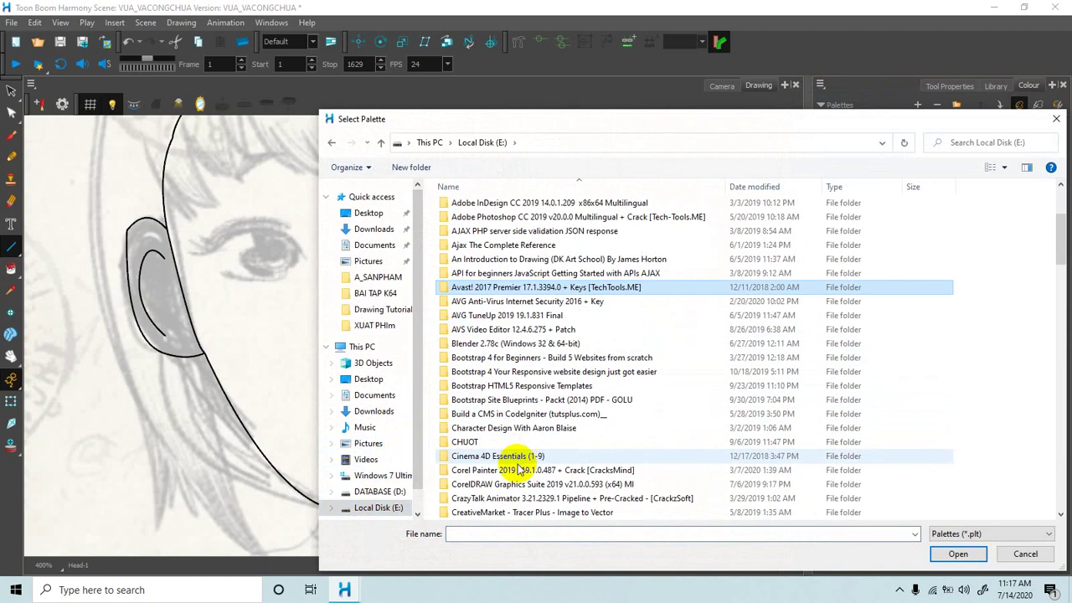
scroll(493, 452, down, 6)
double_click(486, 442)
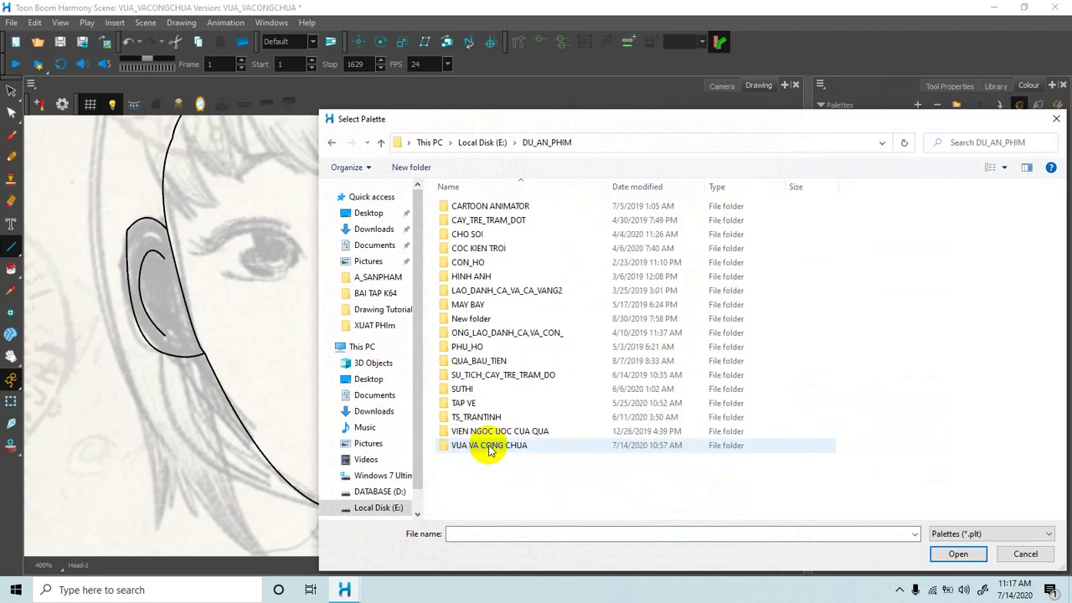
Link QUA_BAU_TIEN.plt from QUA_BAU_TIEN > PHU_ONG_BE_CHAN_CHIM_EN > palette-library to the scene palette list.
double_click(471, 362)
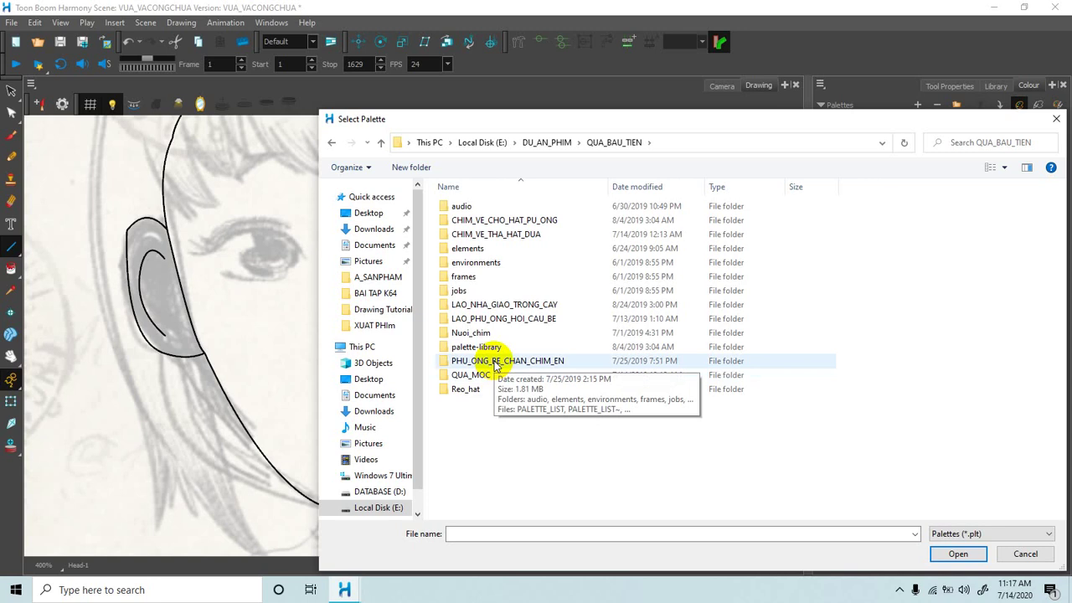
double_click(494, 362)
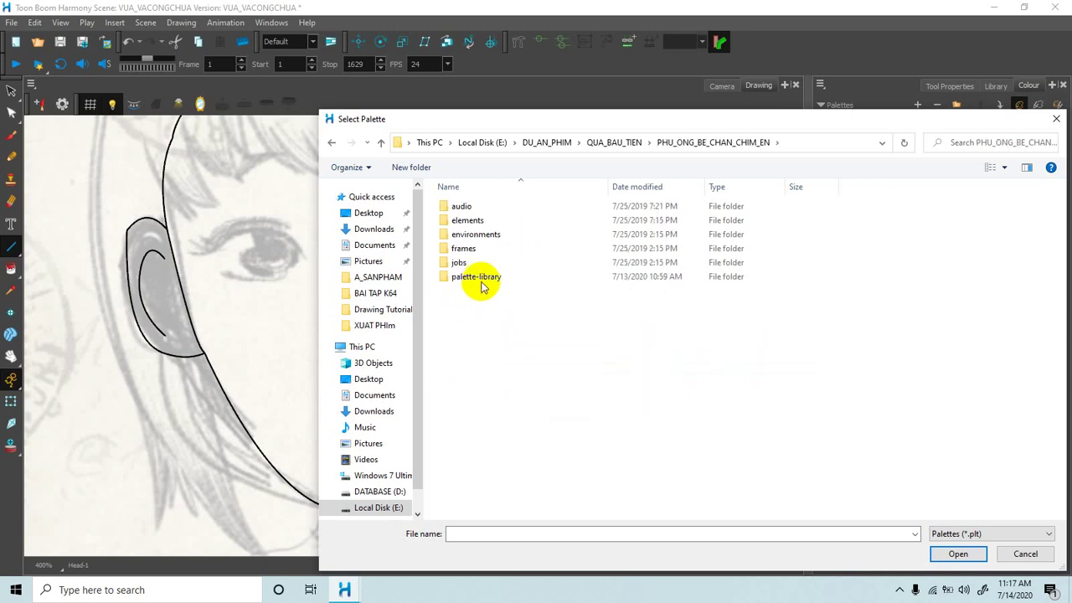
click(483, 279)
double_click(482, 279)
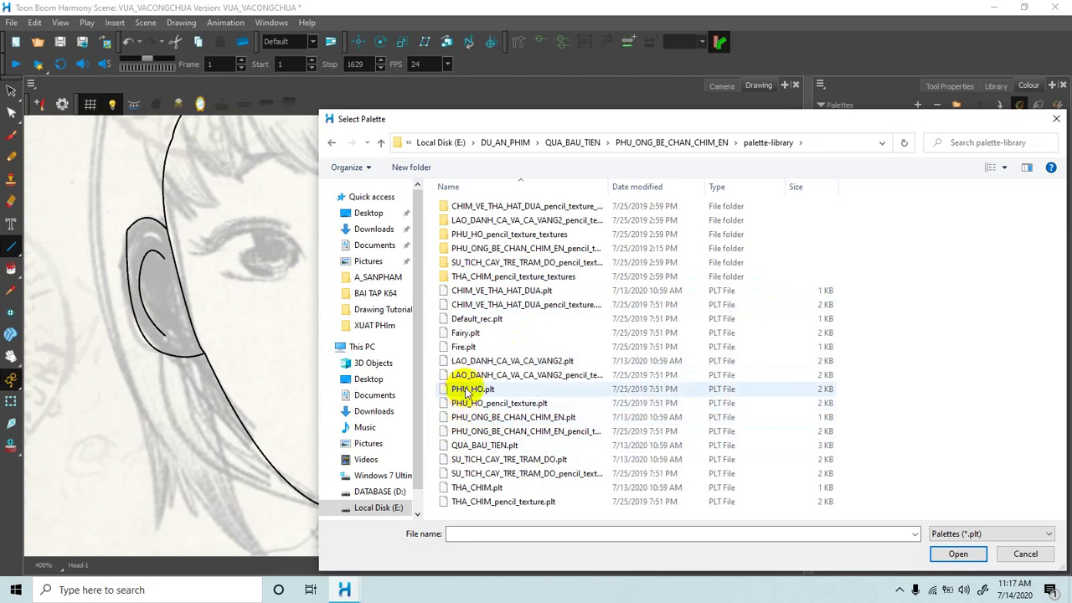
click(467, 448)
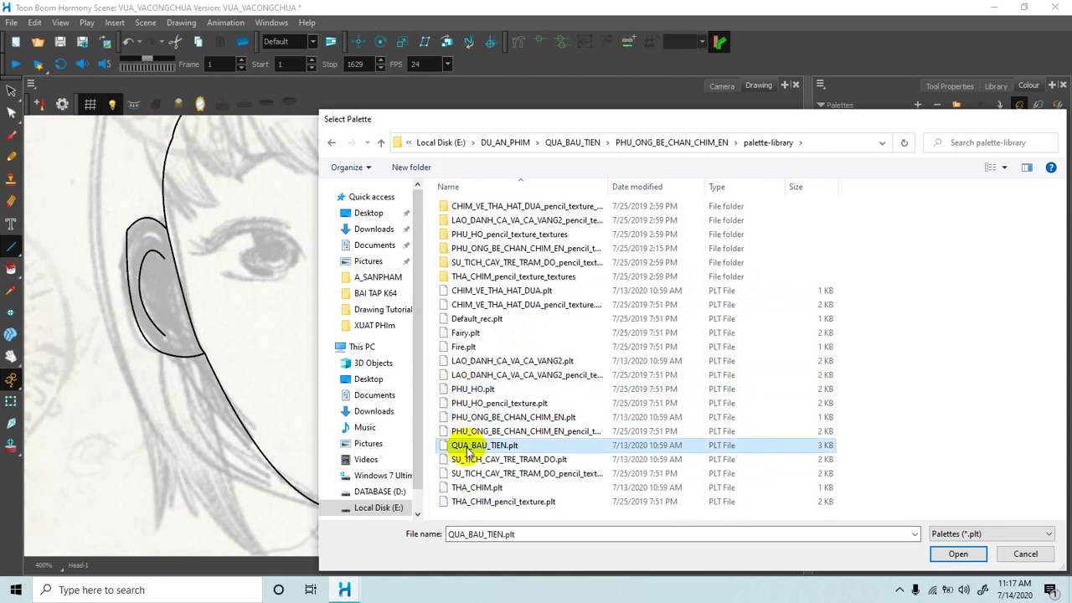
double_click(467, 447)
click(535, 350)
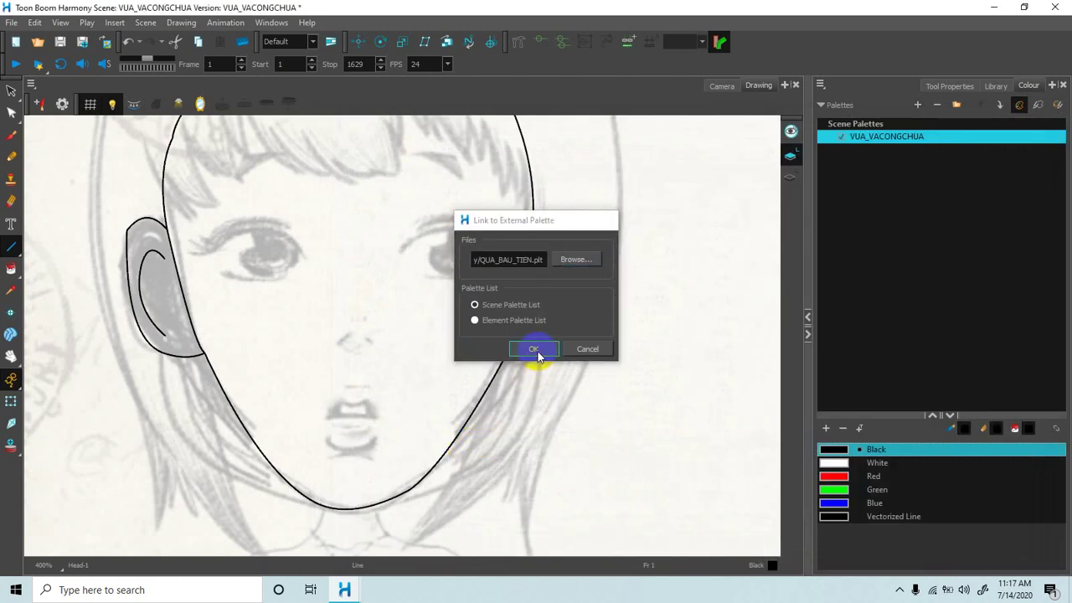
Enlarge the colour swatch list and paint the face area with the DA NGUOI skin colour.
drag(874, 415, 879, 198)
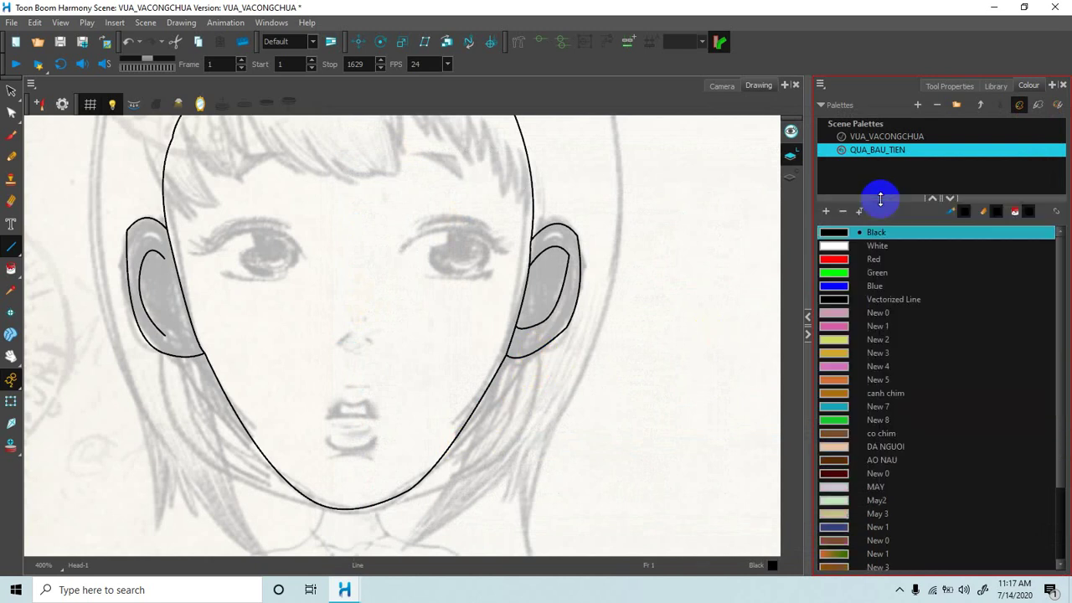
scroll(879, 432, down, 2)
click(837, 368)
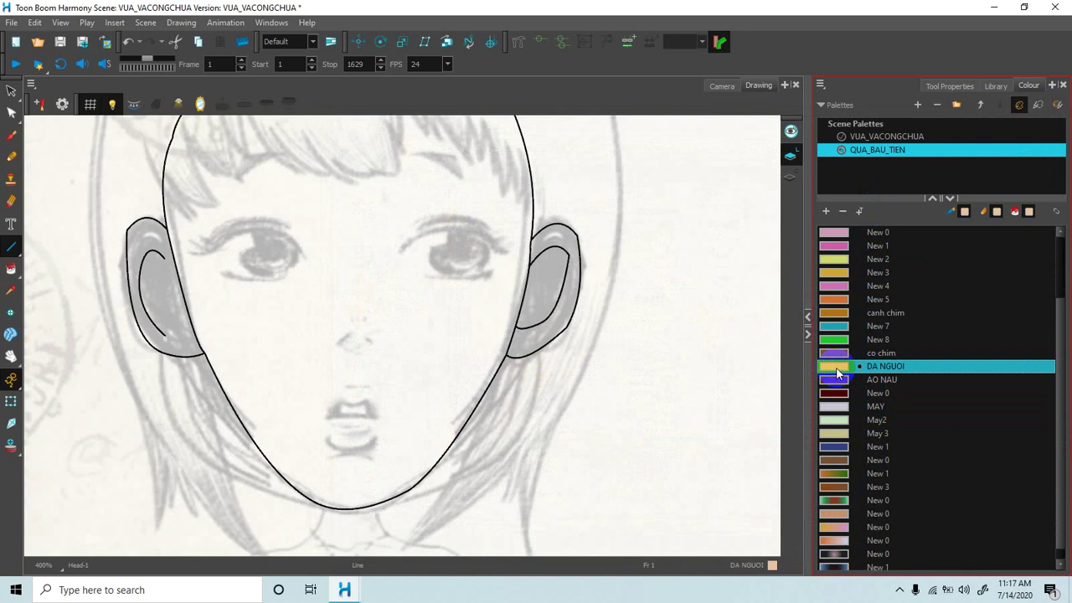
click(10, 272)
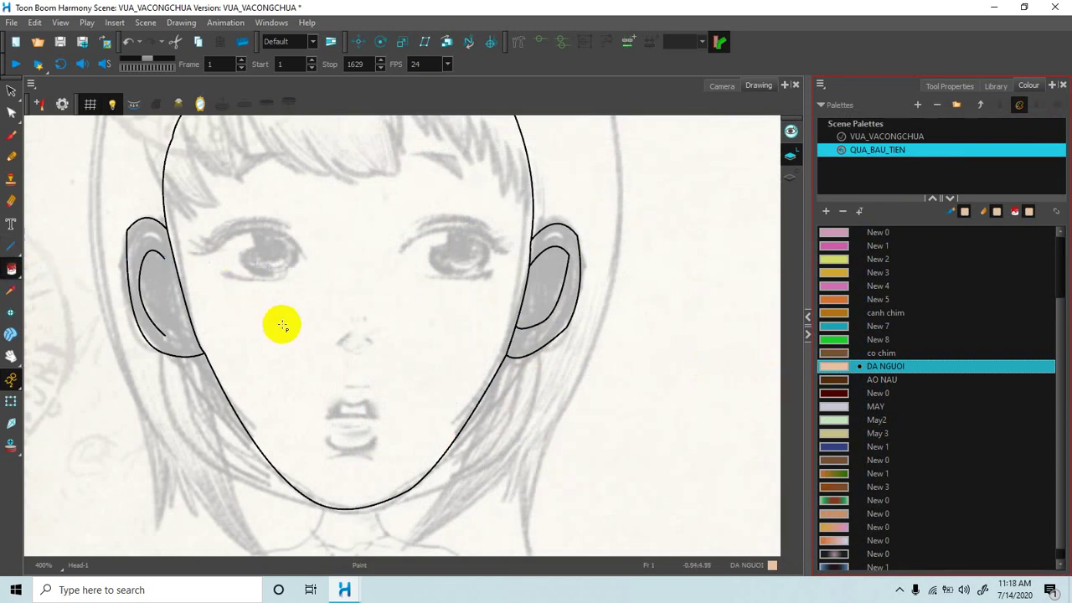
click(282, 326)
click(996, 213)
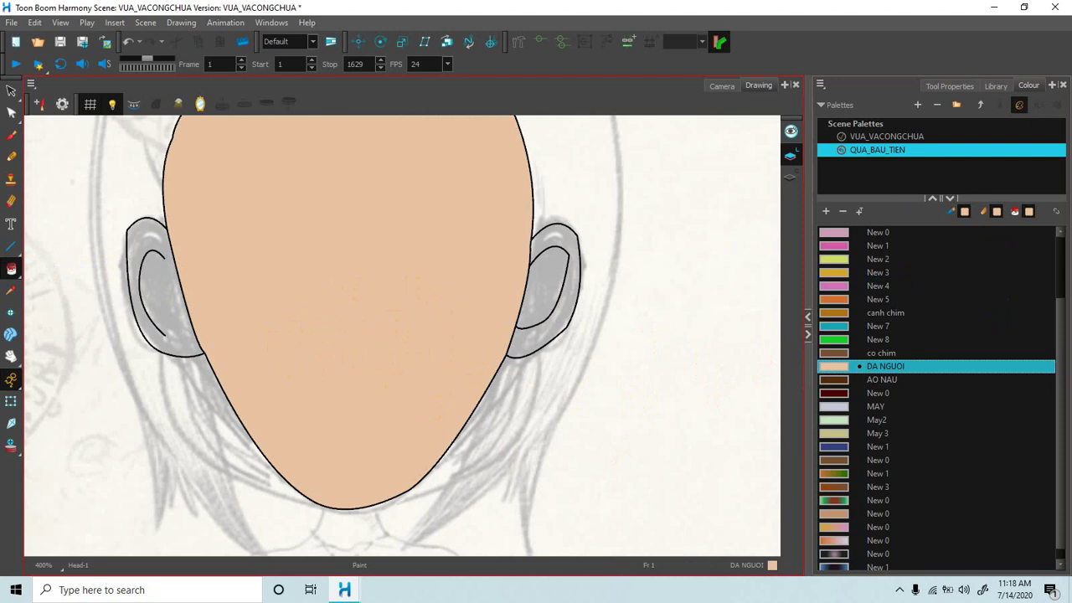
Activate frame 1 of the hairFront layer, clear the Timeline off the drawing, and switch to the Line tool.
drag(1071, 111, 704, 154)
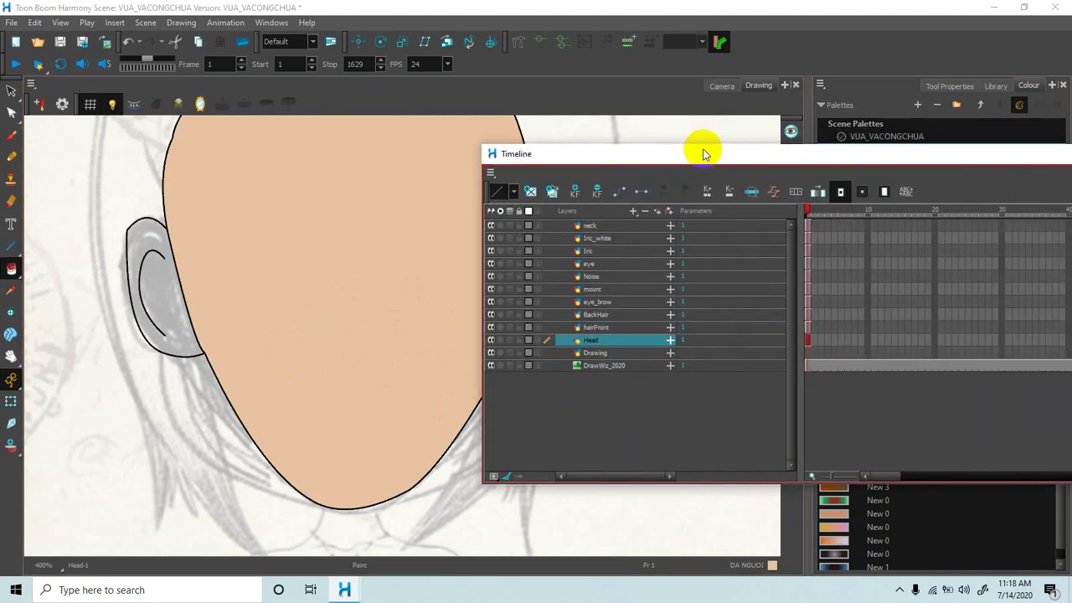
click(807, 327)
drag(677, 162, 916, 169)
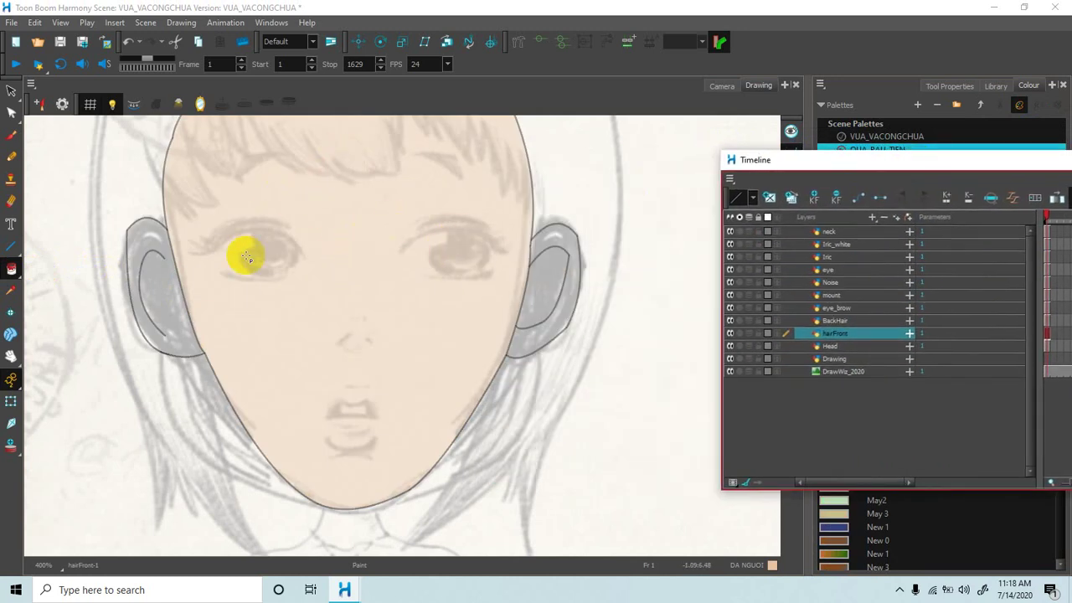
drag(354, 220, 377, 282)
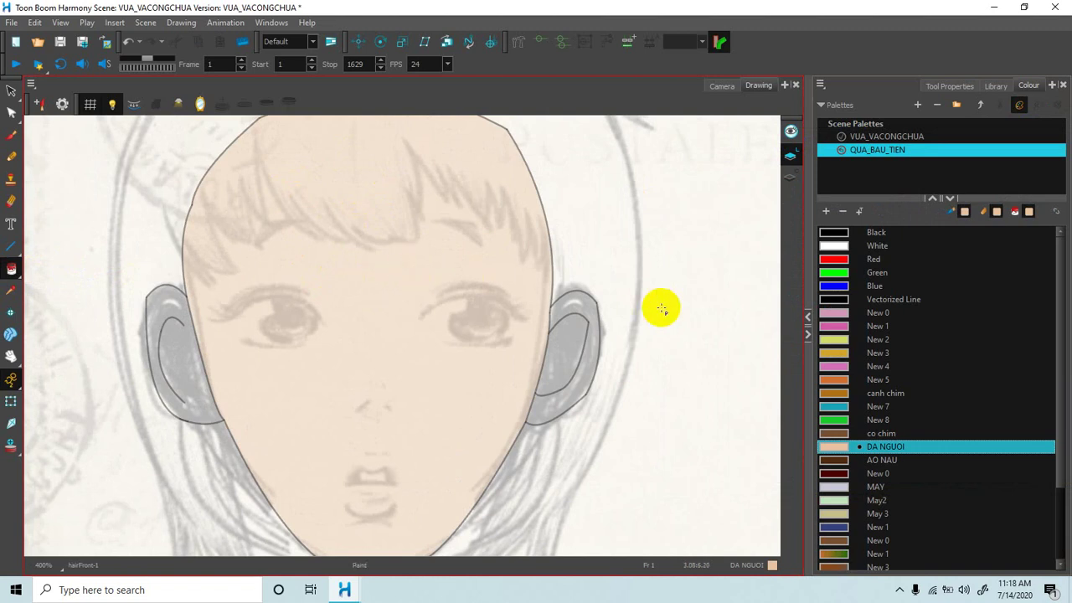
key(space)
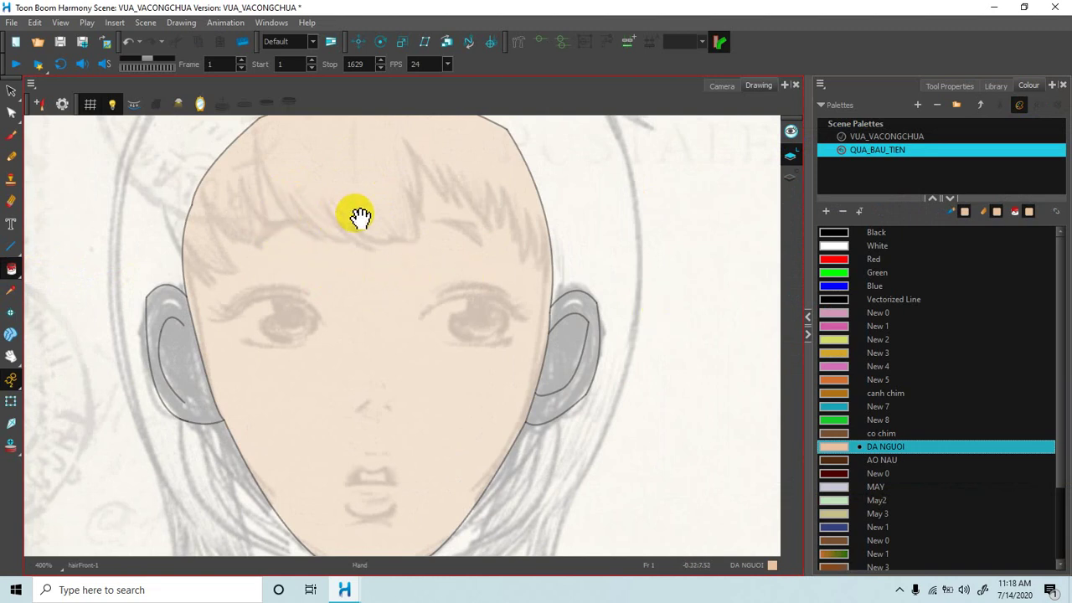
drag(353, 199, 391, 226)
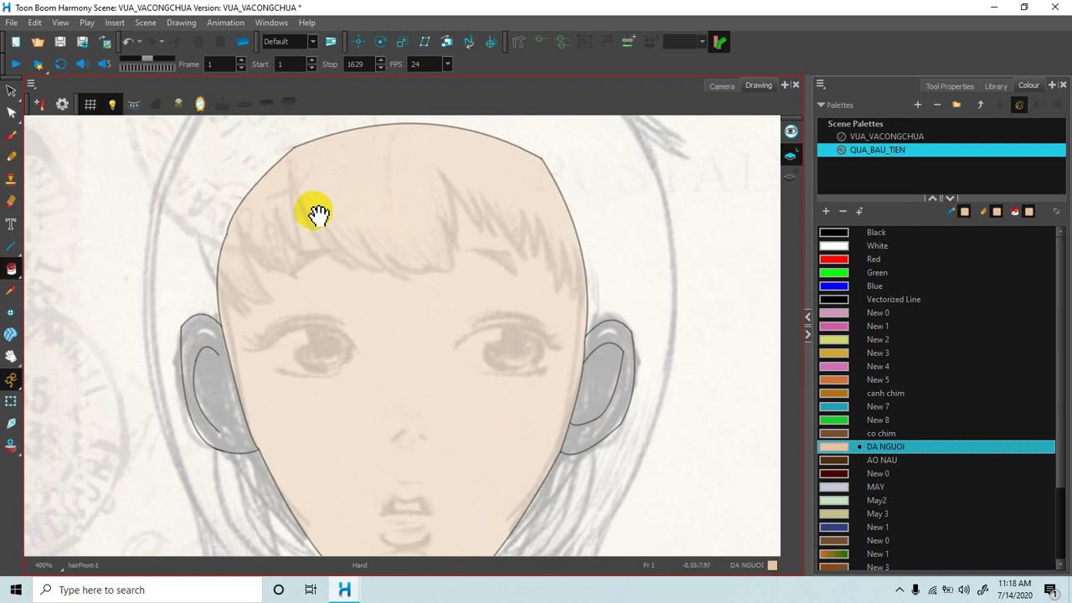
click(11, 247)
key(space)
drag(224, 183, 234, 192)
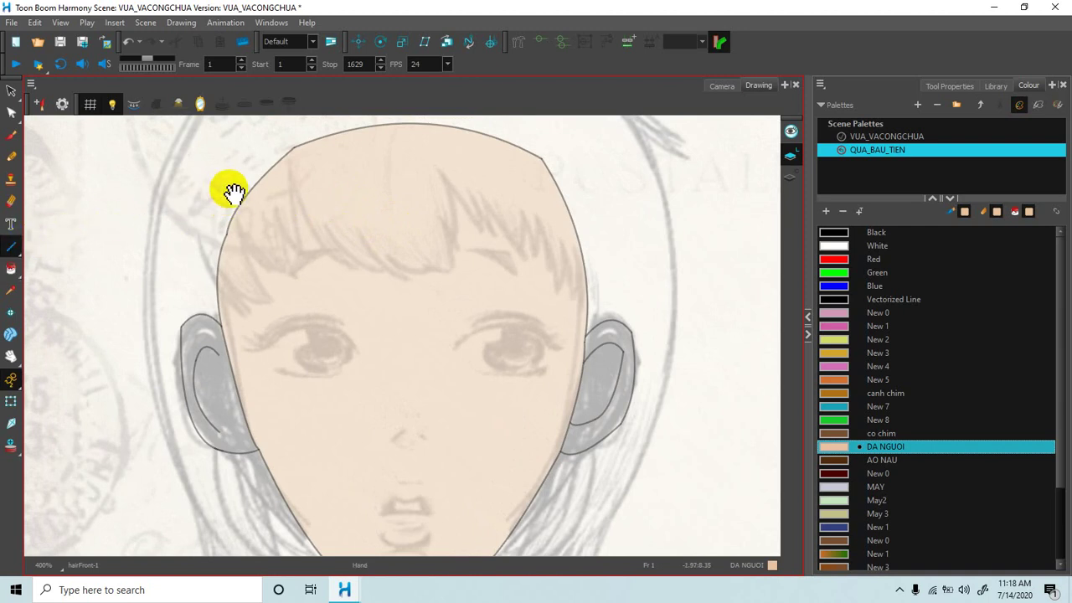
mouse_move(237, 139)
mouse_down()
mouse_move(210, 182)
mouse_move(201, 278)
mouse_move(210, 297)
mouse_up()
key(ctrl+z)
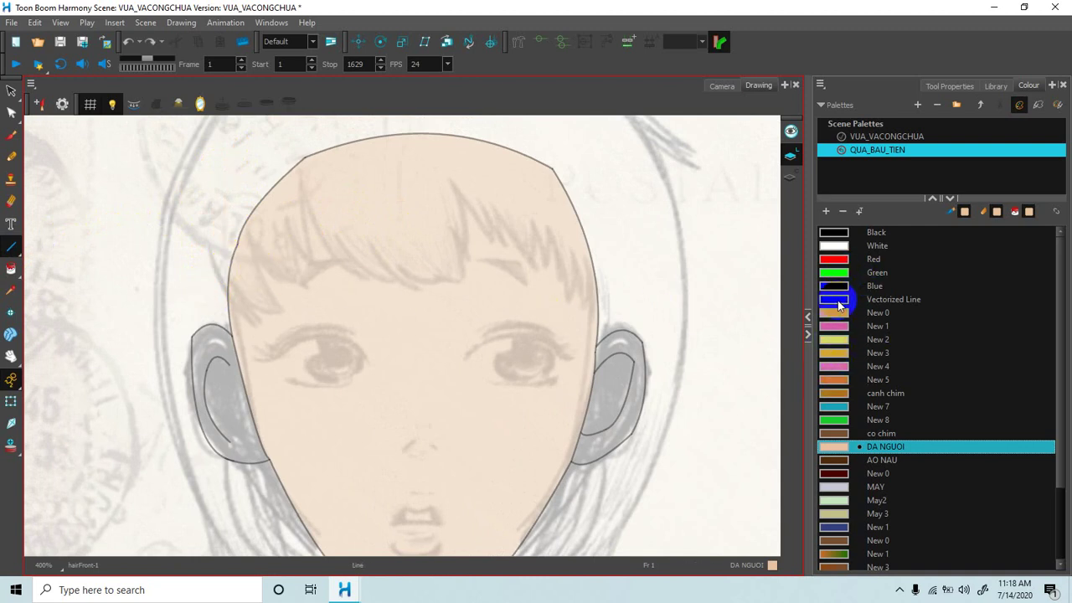
Draw the pointed hair strands beside the left temple with curved lines in the Vectorized Line colour.
click(838, 301)
drag(219, 153, 194, 249)
drag(290, 251, 280, 235)
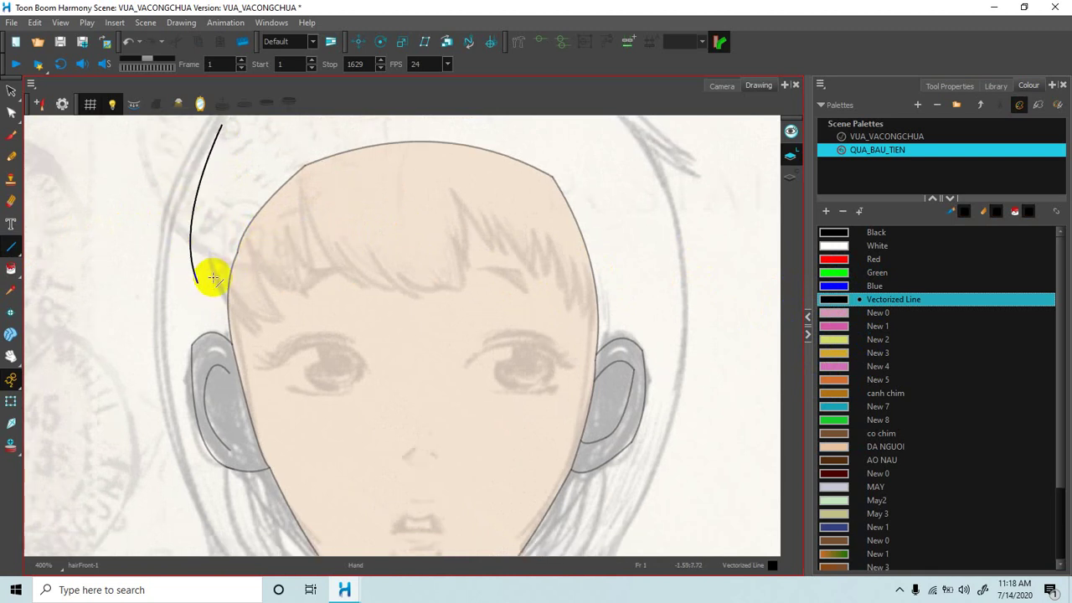
drag(196, 284, 235, 221)
mouse_move(257, 193)
mouse_down()
mouse_move(223, 273)
mouse_move(210, 238)
mouse_move(225, 230)
mouse_move(211, 347)
mouse_move(222, 377)
mouse_up()
key(space)
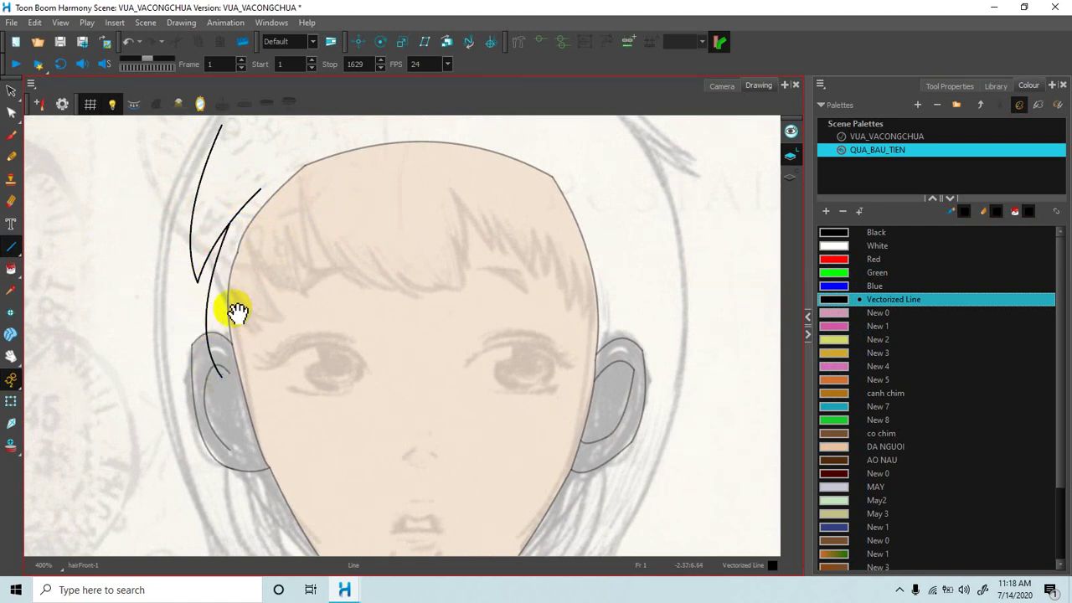
drag(236, 312, 215, 297)
Trace the lower fringe edge with scalloped curves from the left ear strand across the forehead.
drag(199, 361, 228, 303)
drag(199, 360, 263, 271)
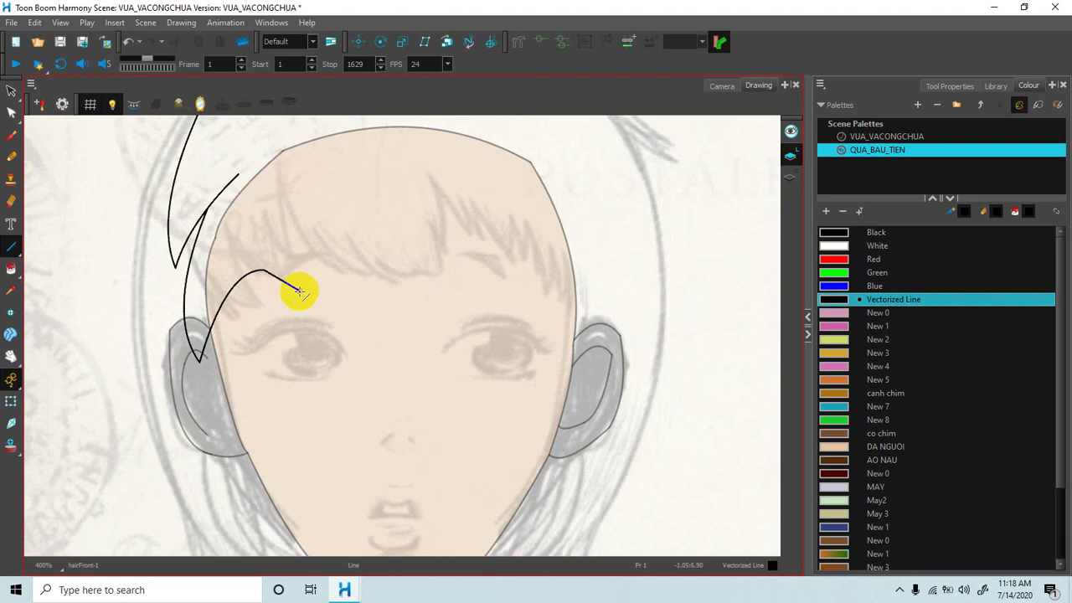
mouse_move(344, 253)
mouse_down()
mouse_move(330, 243)
mouse_move(383, 248)
mouse_move(344, 251)
mouse_move(355, 266)
mouse_move(344, 256)
mouse_move(355, 266)
mouse_move(410, 257)
mouse_move(402, 268)
mouse_move(421, 240)
mouse_move(433, 283)
mouse_up()
key(space)
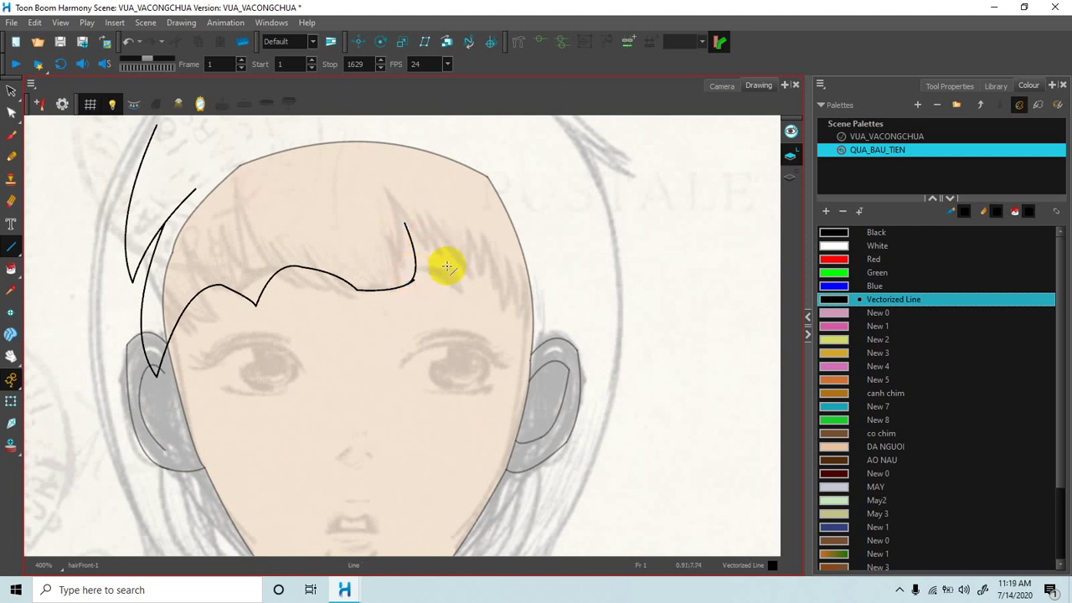
Continue the fringe with zigzag pointed strands over the right eyebrow to the right temple.
drag(444, 286, 444, 284)
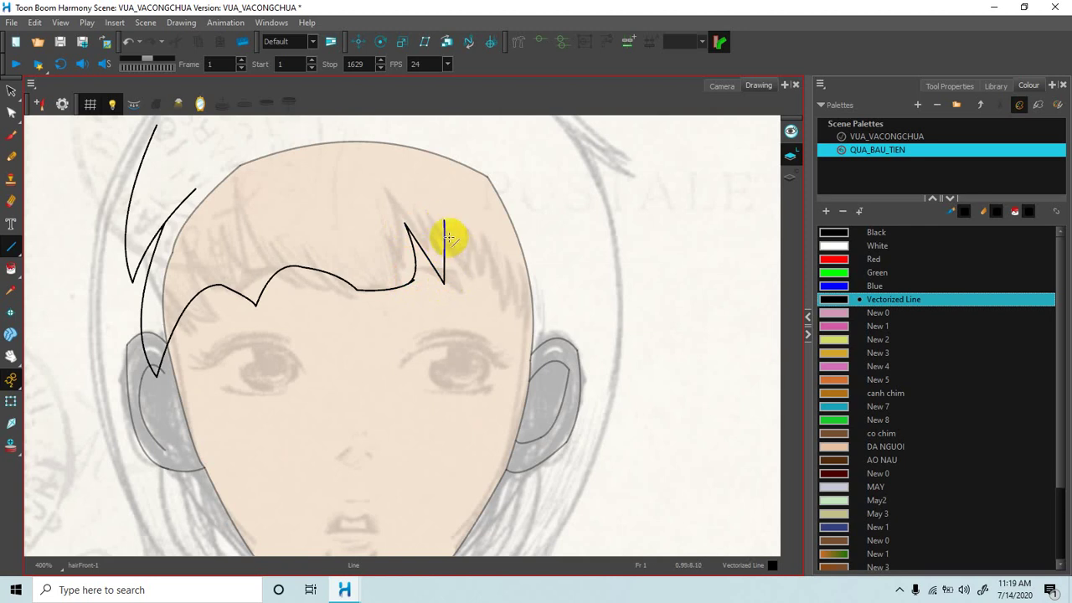
drag(452, 225, 466, 268)
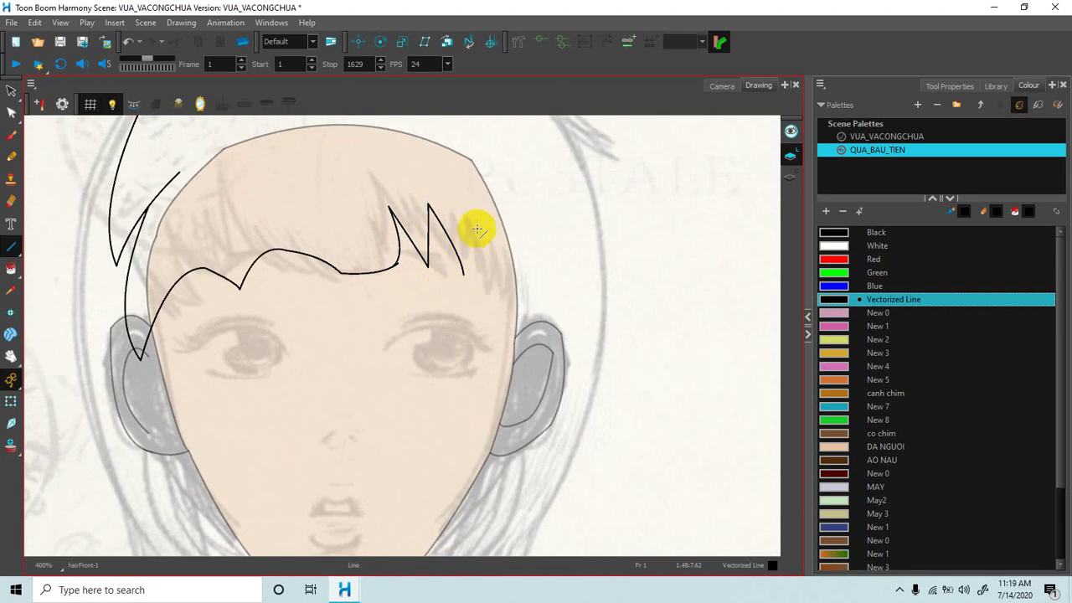
mouse_move(476, 225)
mouse_down()
mouse_move(465, 219)
mouse_move(494, 294)
mouse_up()
mouse_move(508, 206)
mouse_down()
mouse_move(515, 259)
mouse_move(488, 297)
mouse_move(507, 235)
mouse_up()
Draw the outer hair arc over the crown and the pointed strand beside the right temple.
drag(441, 197, 508, 287)
drag(348, 202, 412, 280)
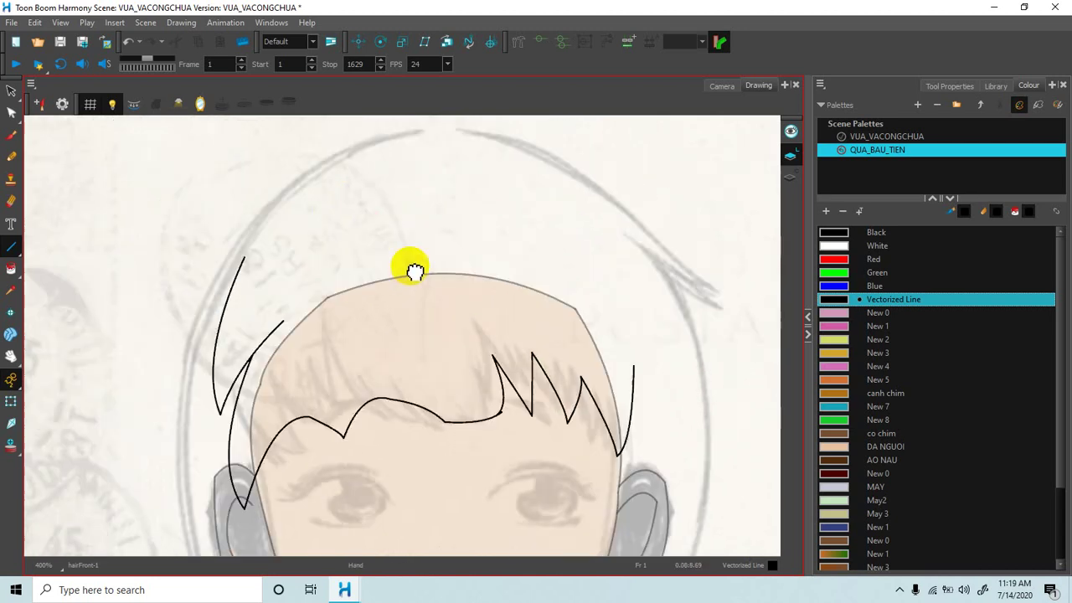
mouse_move(248, 259)
mouse_down()
mouse_move(350, 178)
mouse_move(472, 179)
mouse_move(564, 201)
mouse_up()
mouse_move(612, 231)
mouse_down()
mouse_move(556, 214)
mouse_move(543, 186)
mouse_move(590, 306)
mouse_move(548, 226)
mouse_move(579, 276)
mouse_move(577, 307)
mouse_move(580, 263)
mouse_move(582, 293)
mouse_move(552, 279)
mouse_up()
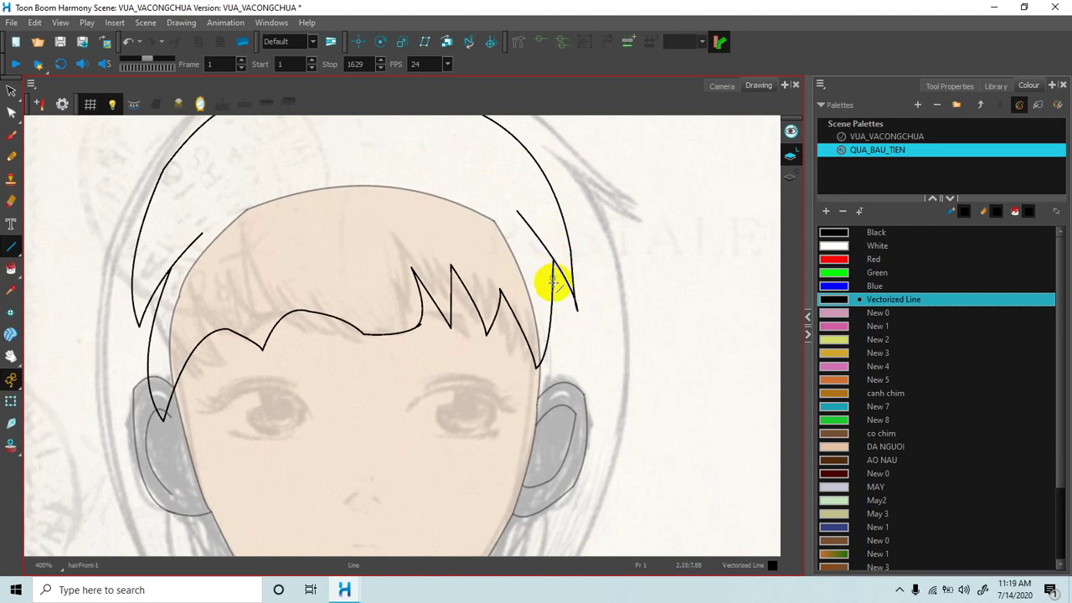
Draw the inner contour of the left hair strands and a second scalloped line above the left and middle fringe.
key(space)
mouse_move(289, 254)
mouse_down()
mouse_move(368, 283)
mouse_move(396, 272)
mouse_move(378, 269)
mouse_up()
click(11, 248)
key(space)
drag(292, 265, 275, 265)
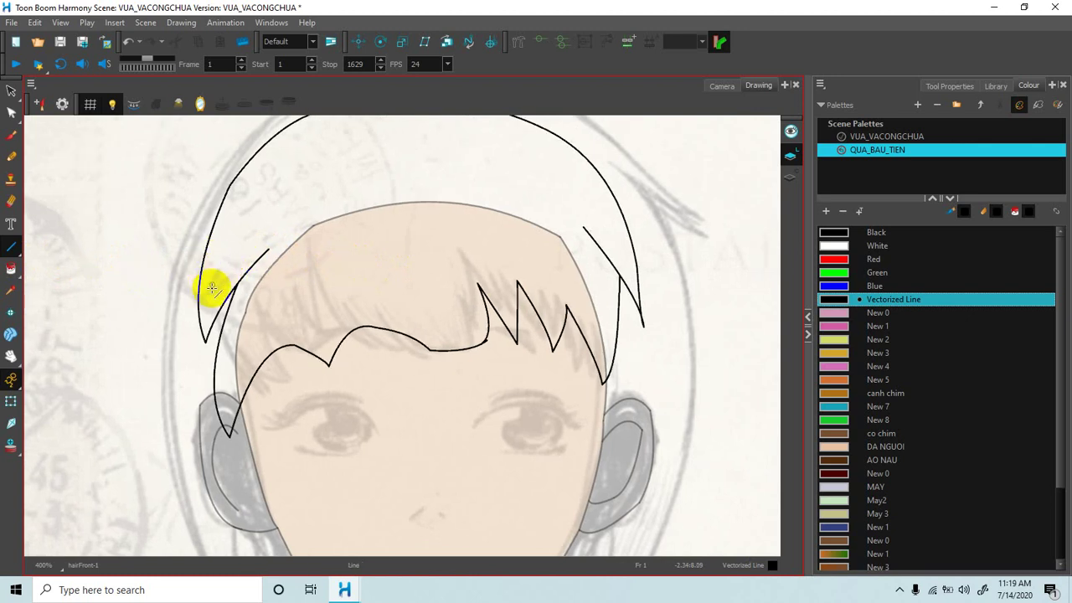
mouse_move(209, 294)
mouse_down()
mouse_move(259, 237)
mouse_move(236, 230)
mouse_move(296, 241)
mouse_move(292, 223)
mouse_move(244, 293)
mouse_move(227, 347)
mouse_move(223, 327)
mouse_move(297, 303)
mouse_up()
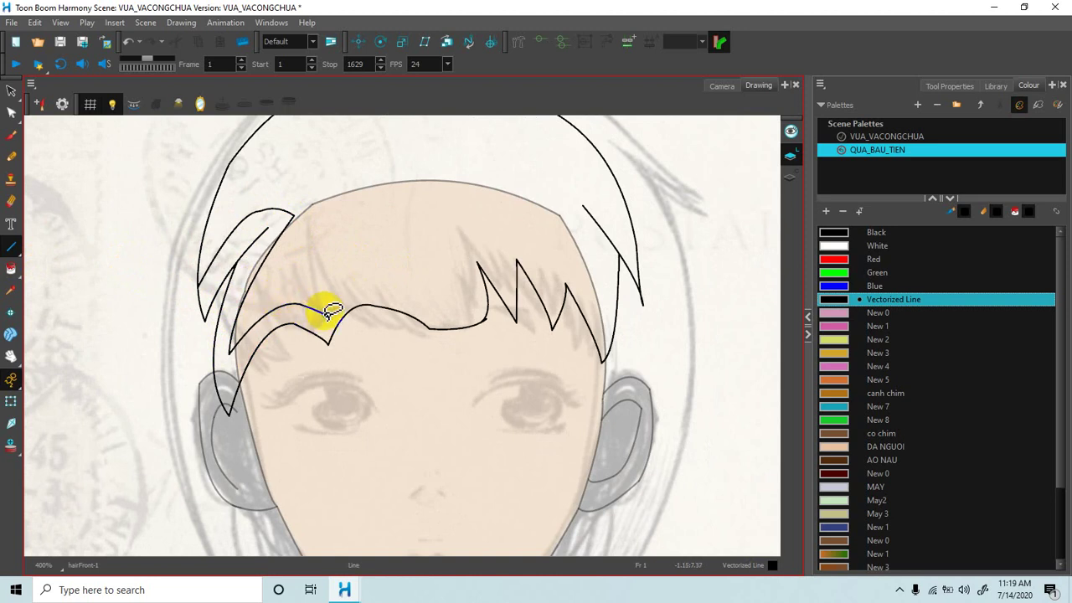
mouse_move(326, 313)
mouse_down()
mouse_move(371, 280)
mouse_move(447, 312)
mouse_move(433, 285)
mouse_move(421, 298)
mouse_up()
Continue the inner contour above the right fringe spikes and join it to the strand at the right temple.
key(space)
key(space)
drag(420, 257, 457, 320)
drag(421, 258, 469, 266)
key(alt+s)
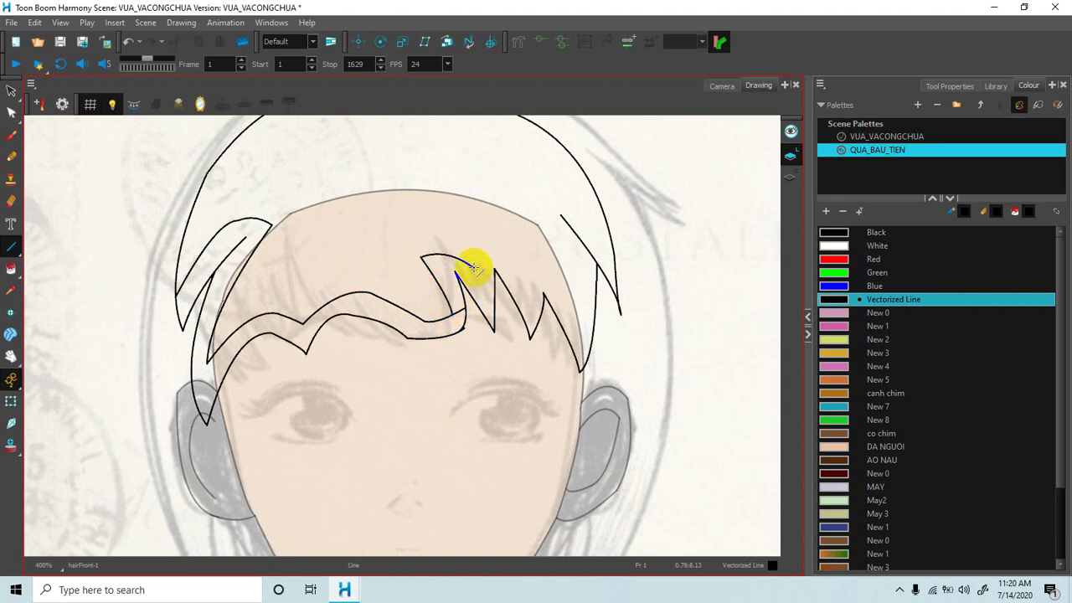
drag(507, 256, 526, 291)
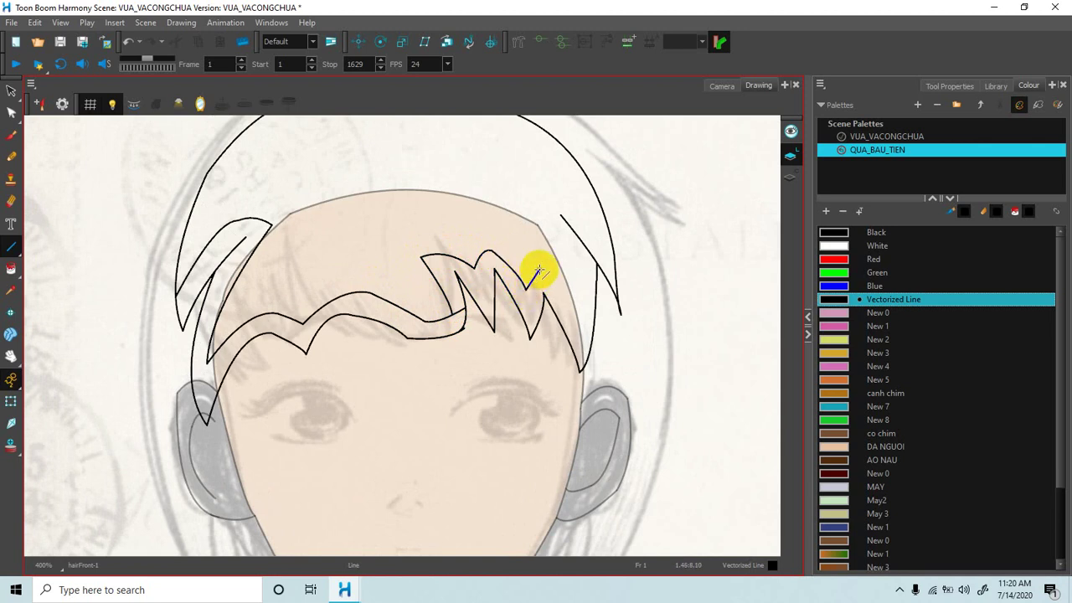
drag(549, 277, 571, 312)
drag(560, 218, 568, 313)
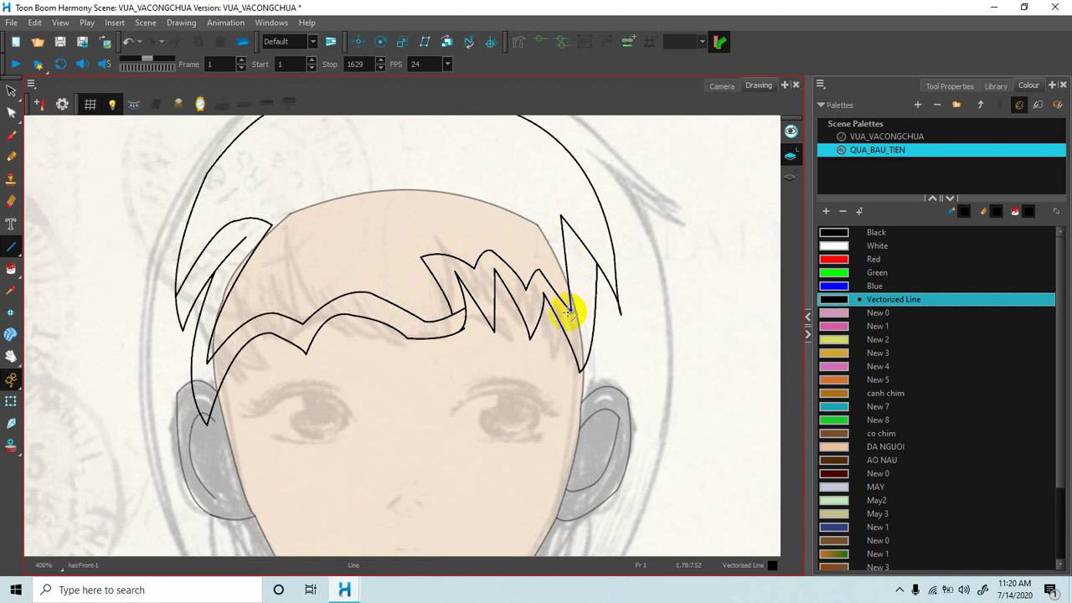
Draw inner curves from the crown down the right and left sides, just inside the outer hair arc.
drag(476, 254, 531, 298)
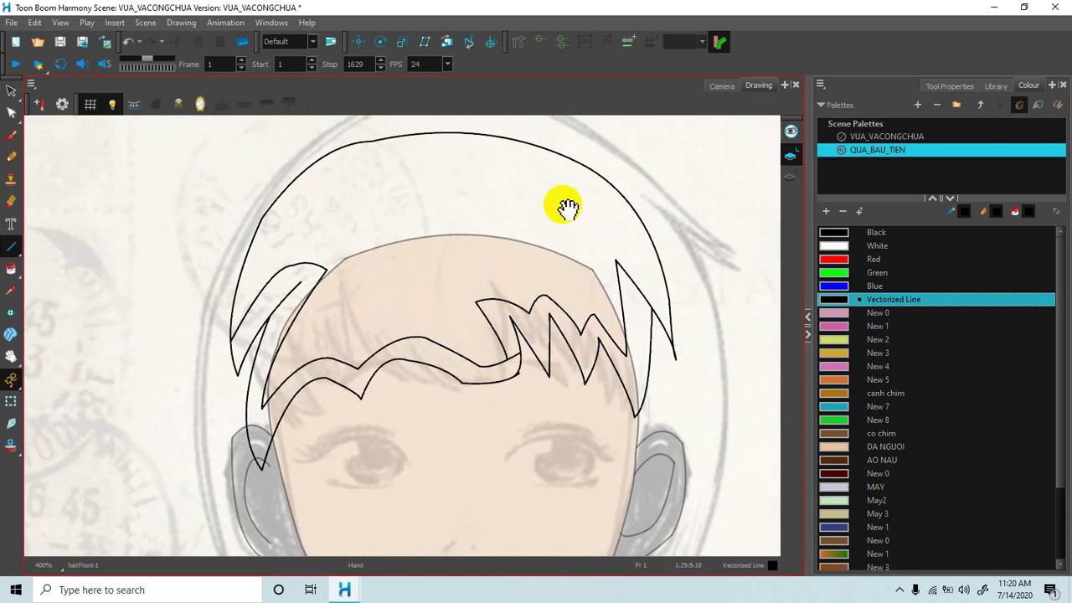
mouse_move(545, 150)
mouse_down()
mouse_move(620, 223)
mouse_move(651, 302)
mouse_move(654, 236)
mouse_move(629, 227)
mouse_up()
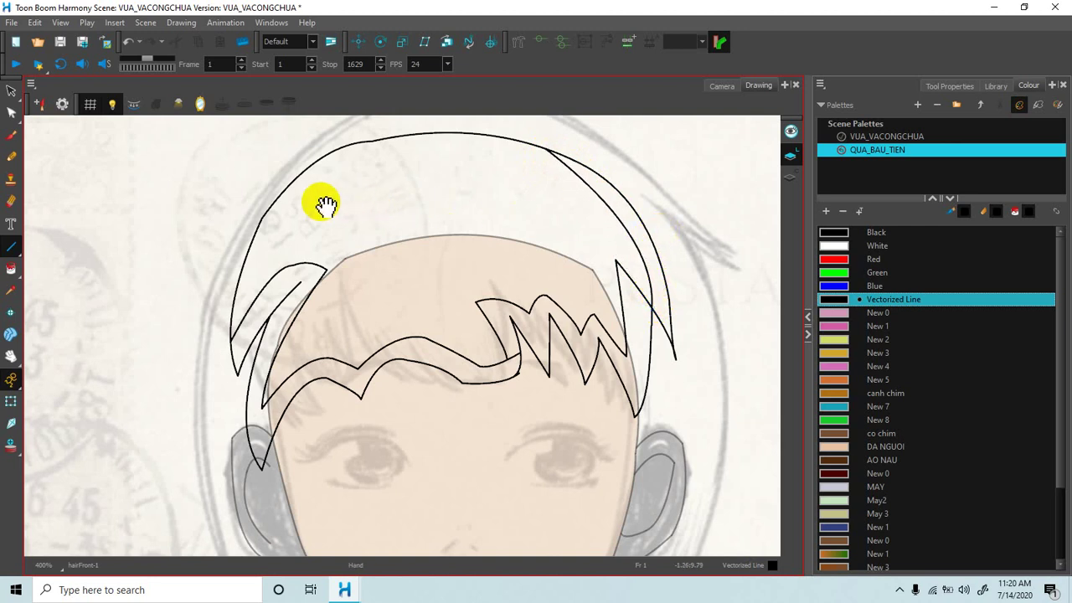
mouse_move(344, 153)
mouse_down()
mouse_move(287, 210)
mouse_move(246, 306)
mouse_move(264, 222)
mouse_up()
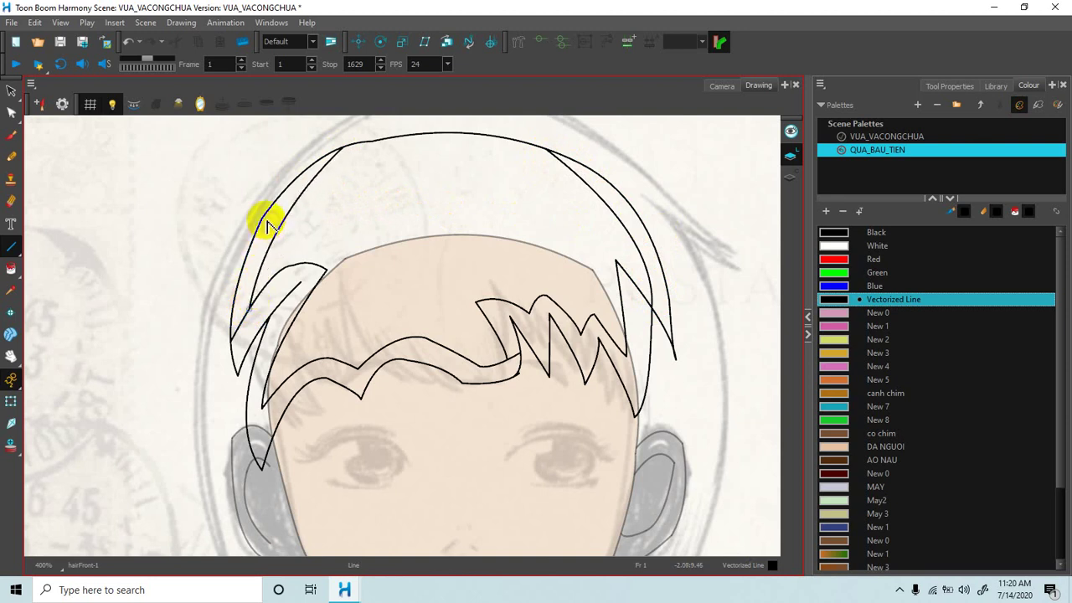
key(space)
drag(366, 220, 389, 213)
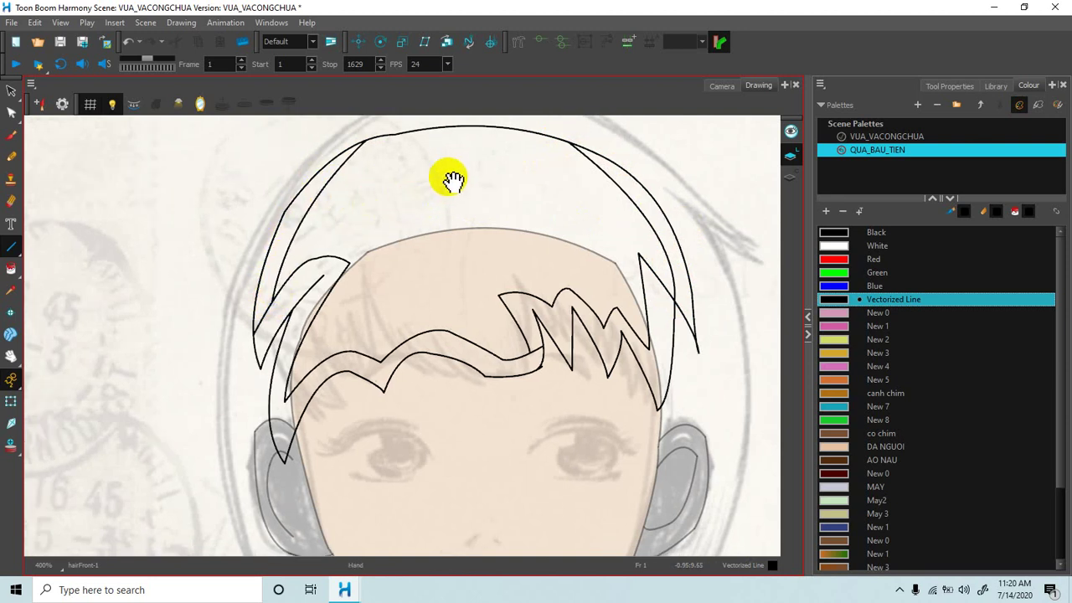
mouse_move(448, 127)
mouse_down()
mouse_move(387, 201)
mouse_move(347, 350)
mouse_up()
drag(358, 307, 359, 285)
key(ctrl)
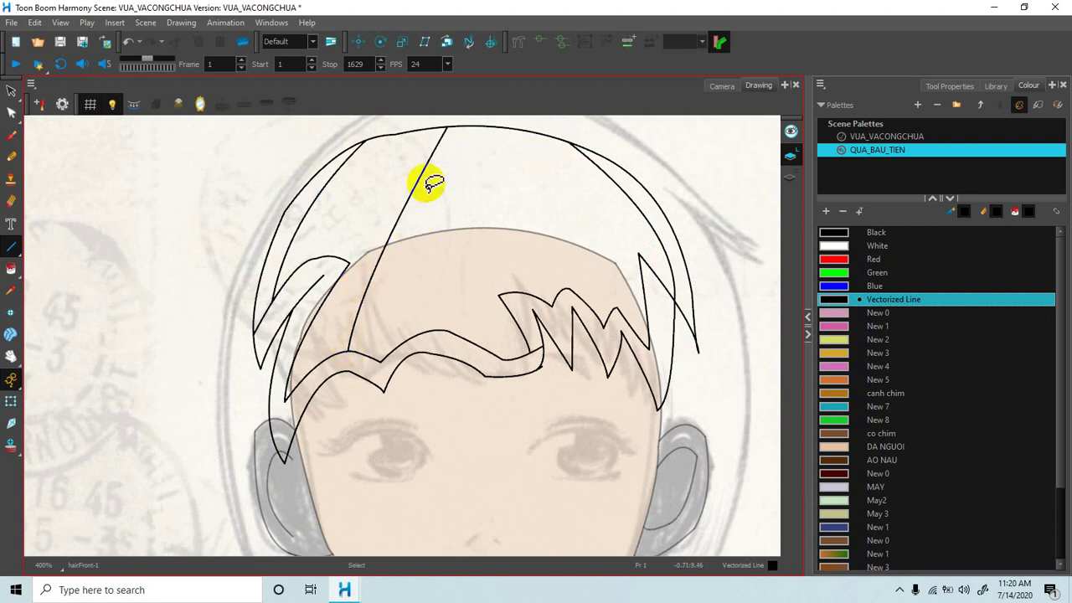
key(ctrl+z)
Draw two narrow pointed highlight strands running down from the top of the crown.
key(alt+l)
mouse_move(428, 130)
mouse_down()
mouse_move(386, 167)
mouse_move(364, 232)
mouse_move(371, 206)
mouse_move(367, 228)
mouse_move(455, 151)
mouse_move(508, 131)
mouse_move(434, 146)
mouse_move(429, 133)
mouse_up()
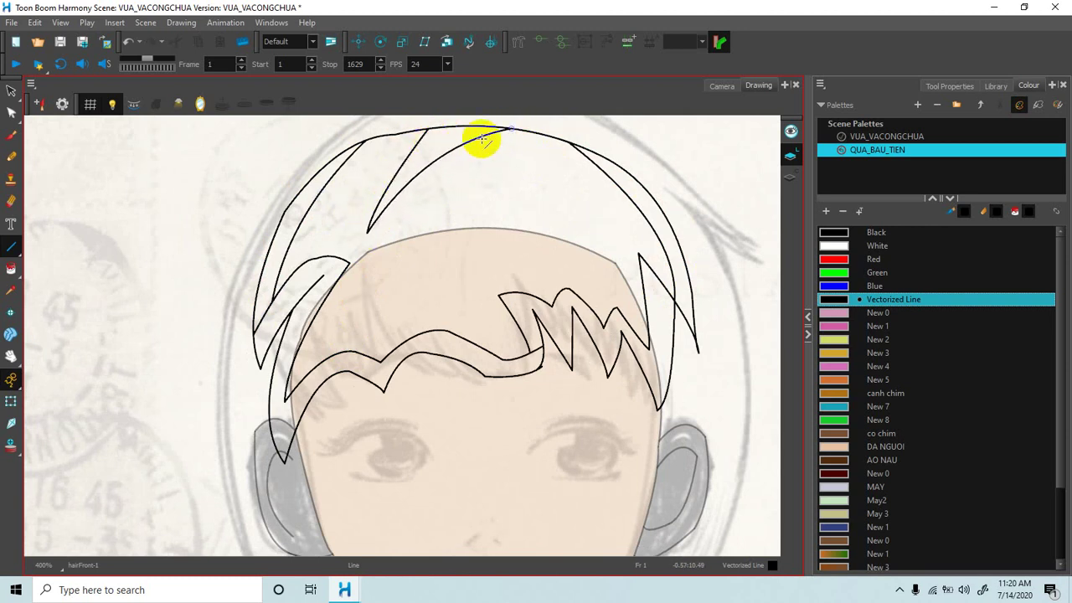
mouse_move(544, 136)
mouse_down()
mouse_move(497, 156)
mouse_move(438, 215)
mouse_up()
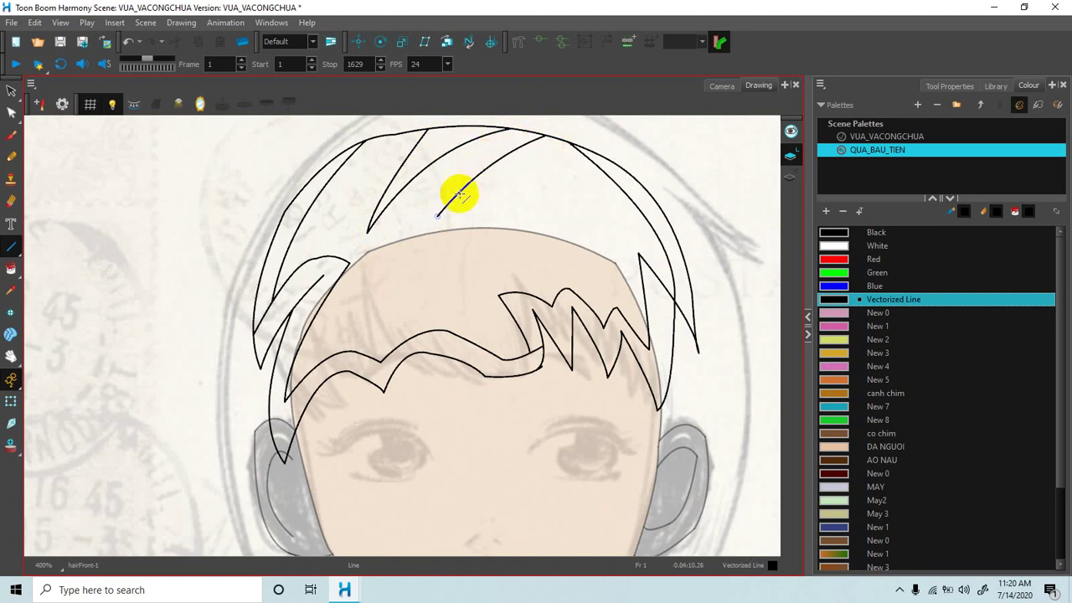
mouse_move(438, 215)
mouse_down()
mouse_move(570, 143)
mouse_move(540, 153)
mouse_up()
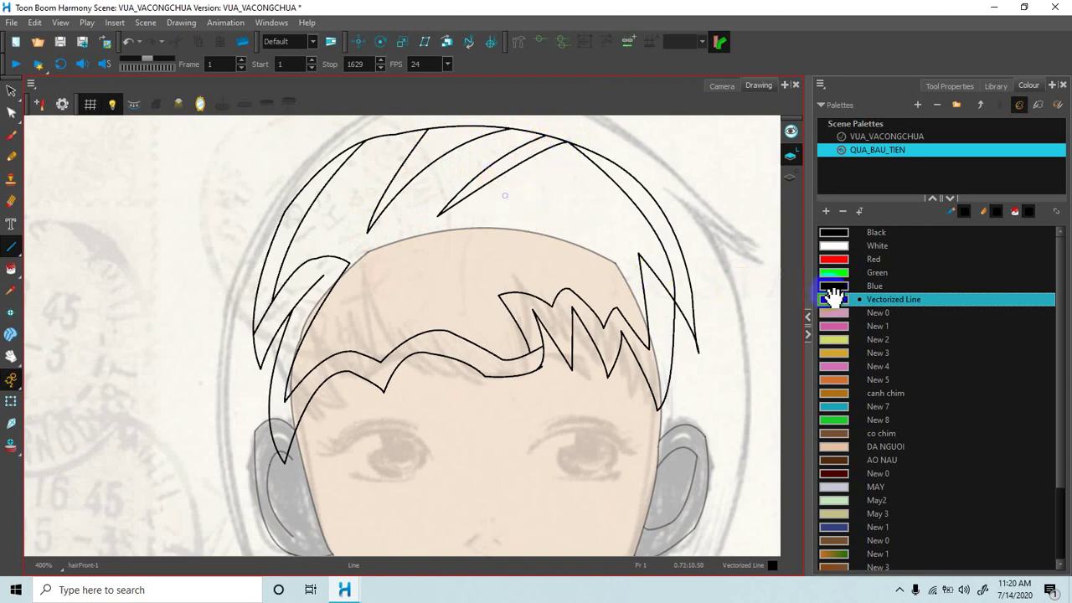
Fill the large central area of the front hair with the black Vectorized Line colour from the VUA_VACONGCHUA palette.
click(838, 303)
click(12, 269)
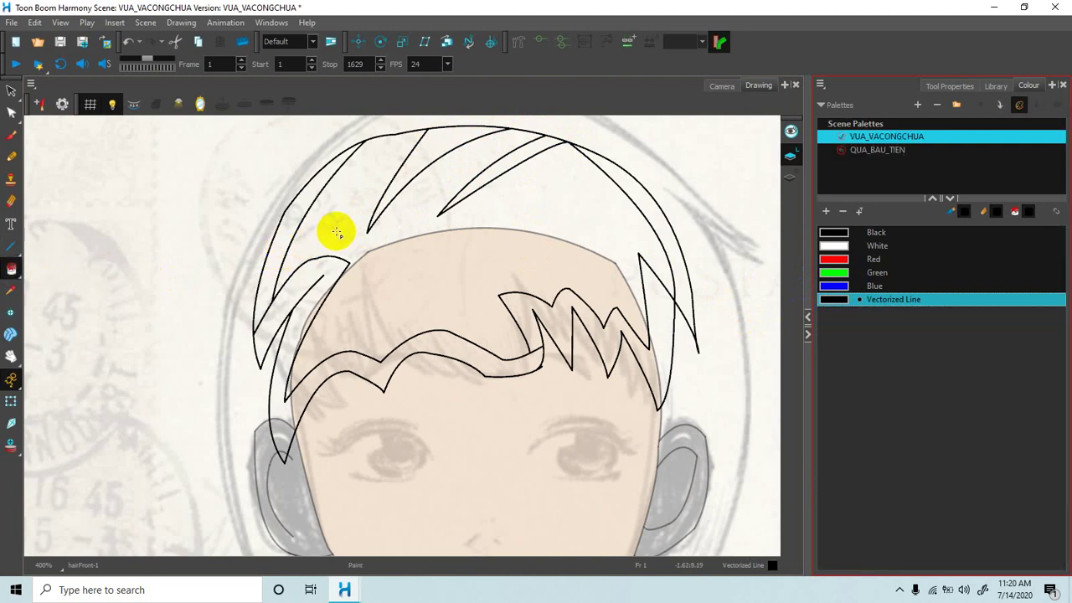
mouse_move(347, 232)
mouse_down()
mouse_move(499, 253)
mouse_move(520, 245)
mouse_move(522, 282)
mouse_up()
Add a colour to the QUA_BAU_TIEN palette and set it to a dark maroon, about RGB 44, 4, 4.
click(861, 154)
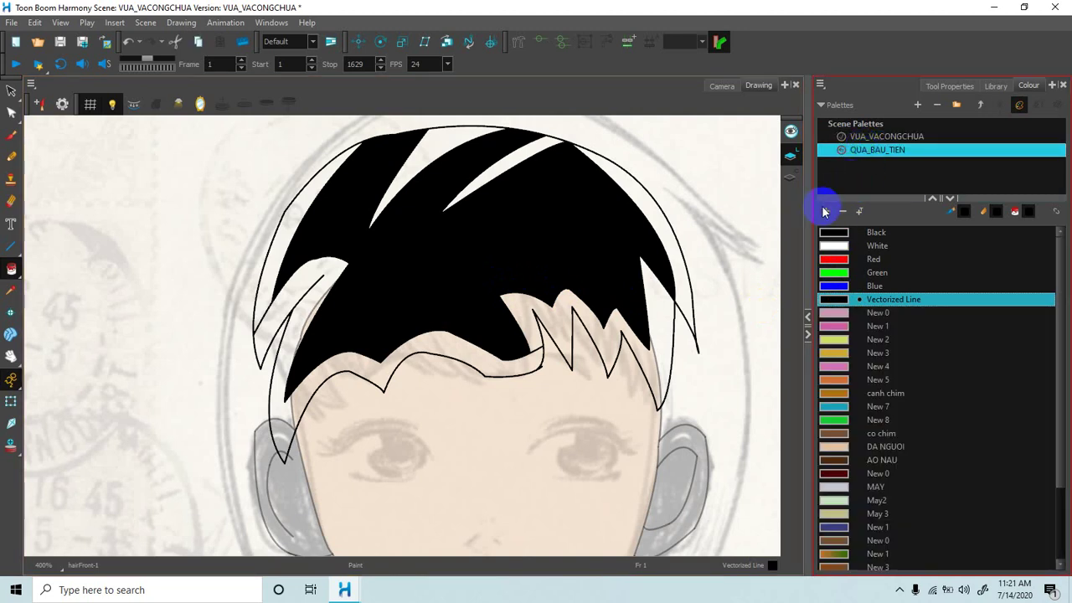
scroll(874, 382, down, 3)
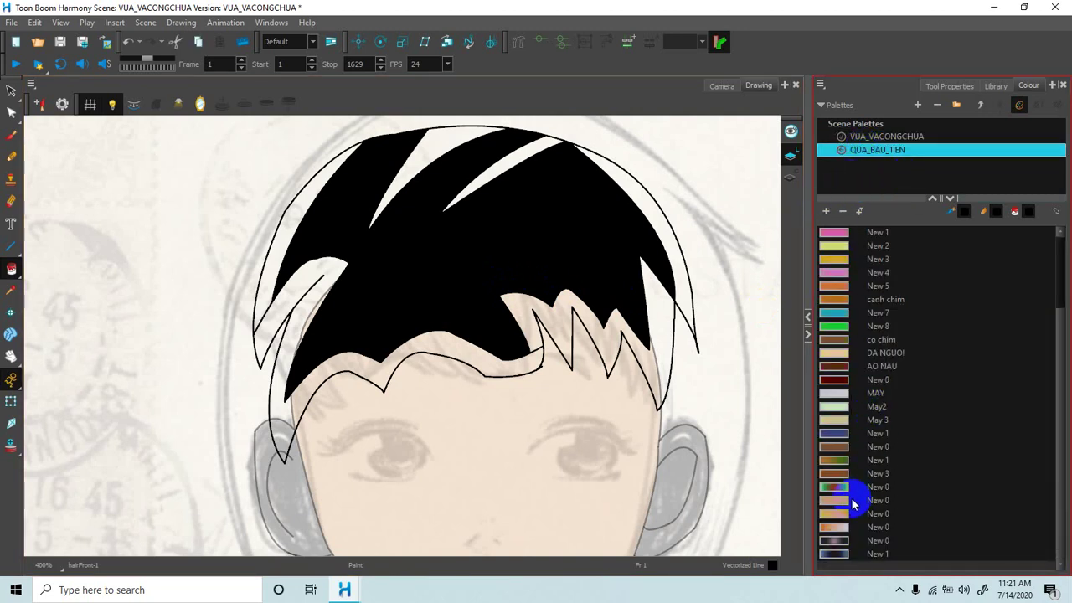
scroll(851, 497, up, 3)
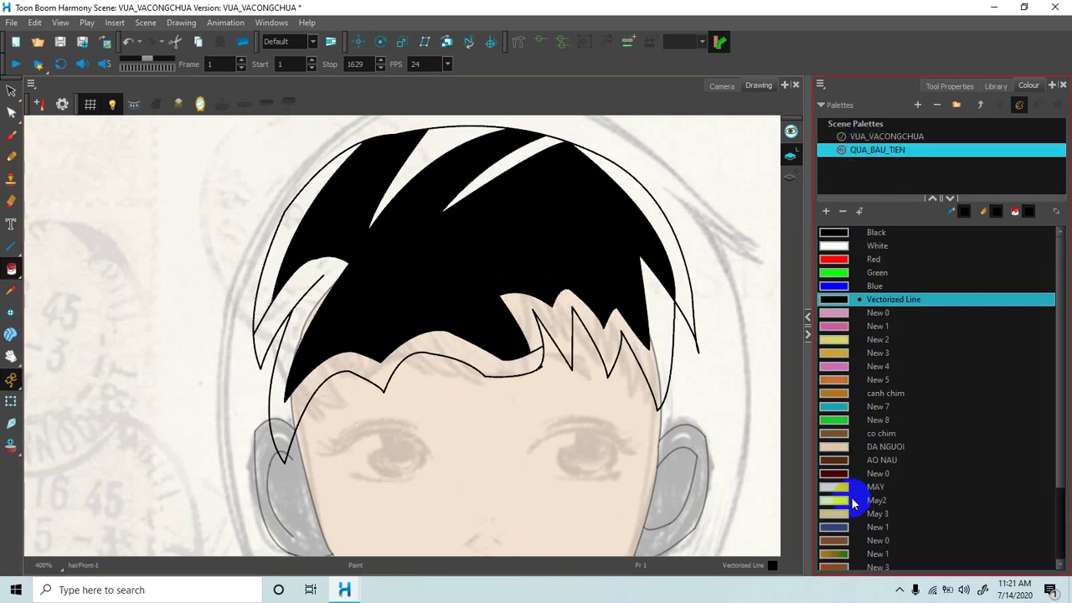
click(826, 211)
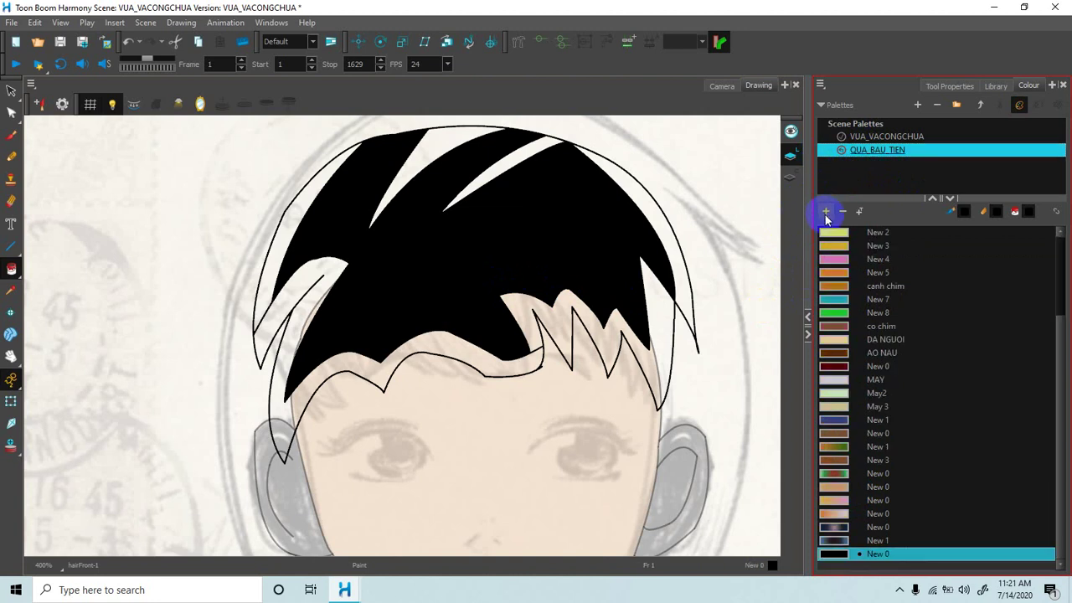
double_click(832, 557)
click(538, 231)
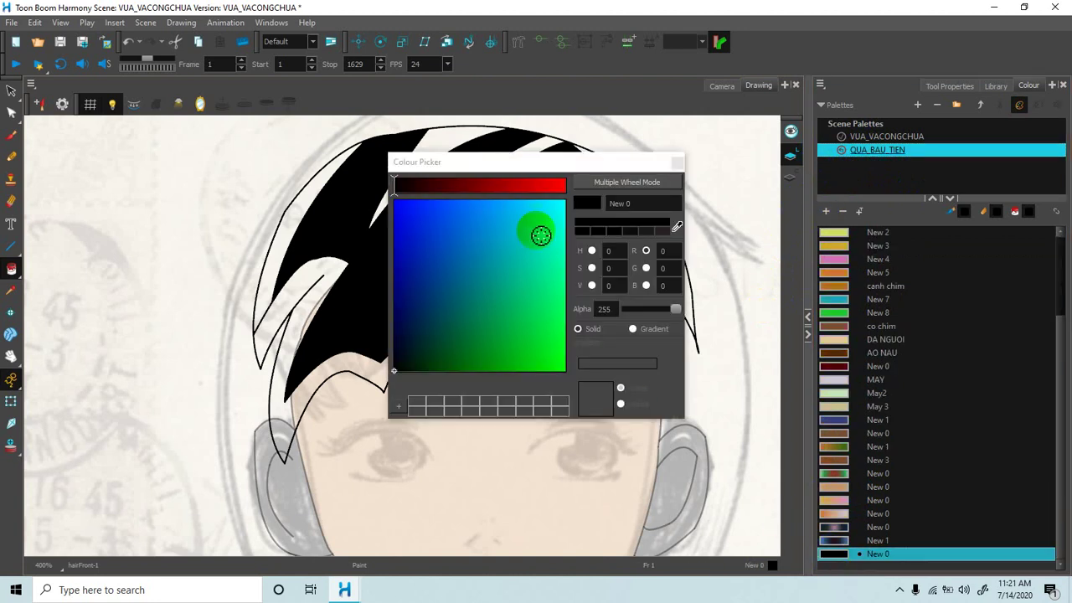
click(419, 186)
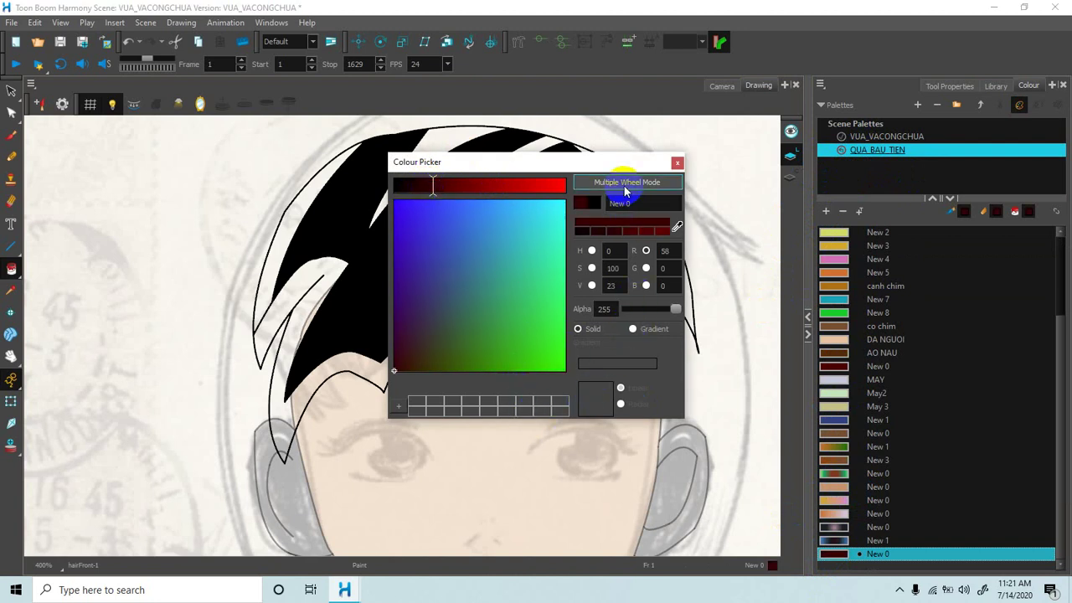
click(624, 190)
mouse_move(620, 218)
mouse_down()
mouse_move(589, 299)
mouse_move(605, 277)
mouse_move(620, 285)
mouse_up()
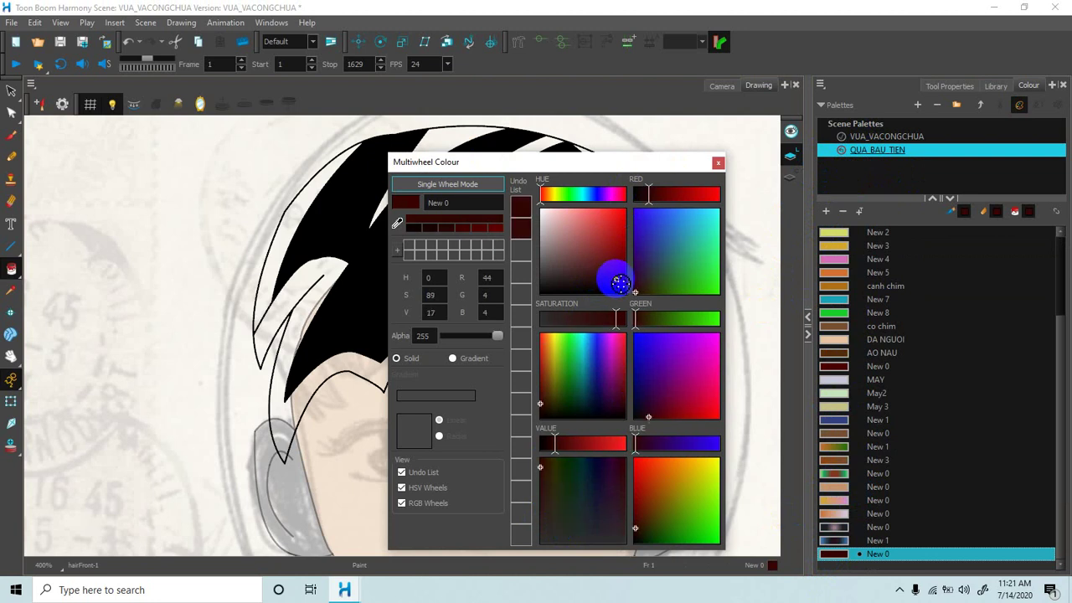
click(718, 164)
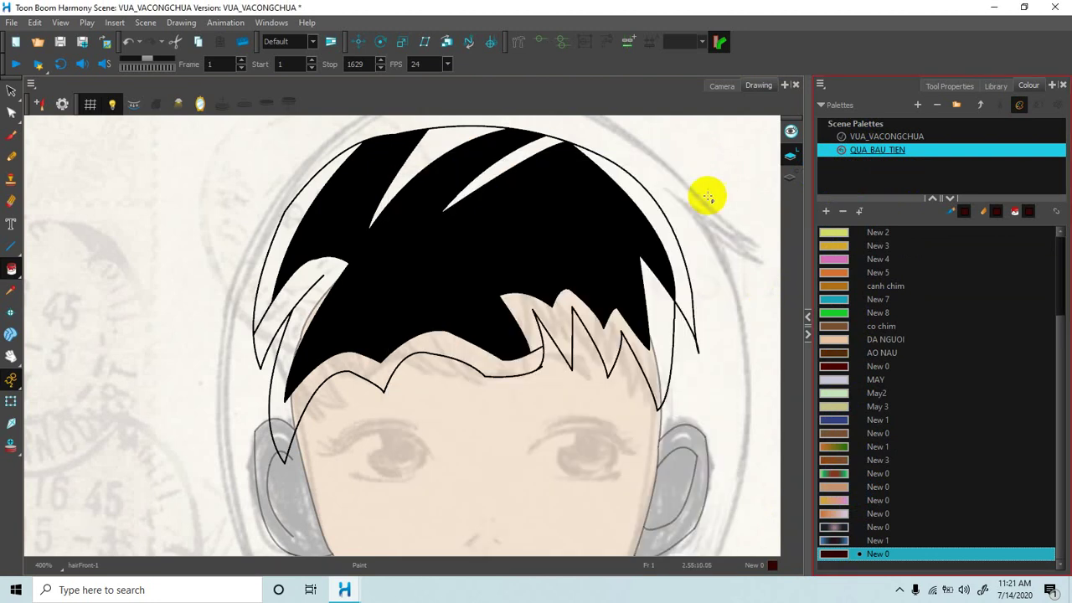
Fill the side strands, fringe border and crown streaks of the front hair with the new dark maroon.
click(271, 237)
click(320, 287)
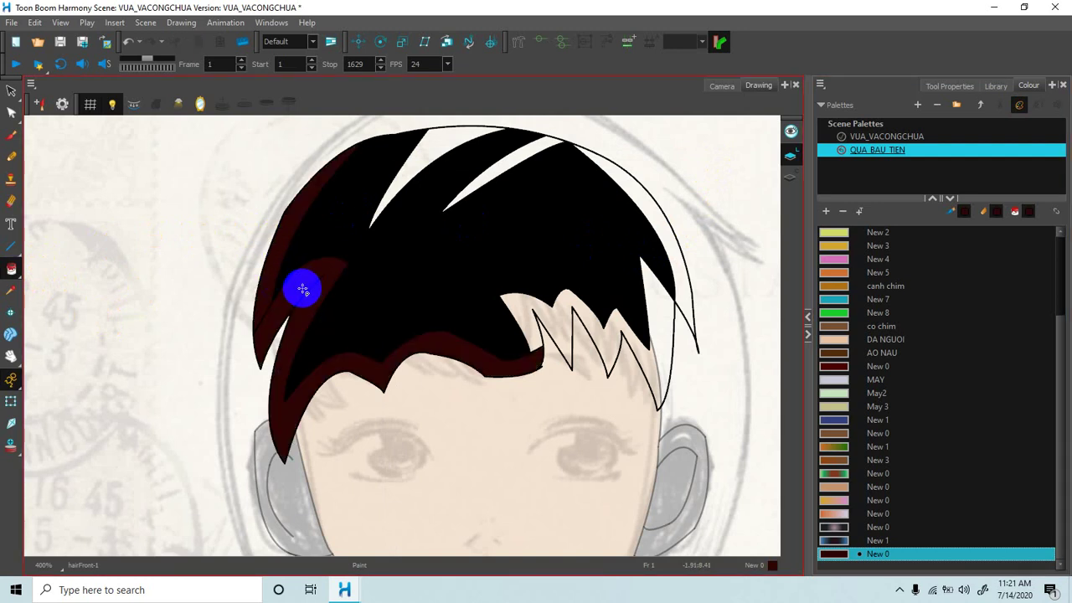
click(530, 315)
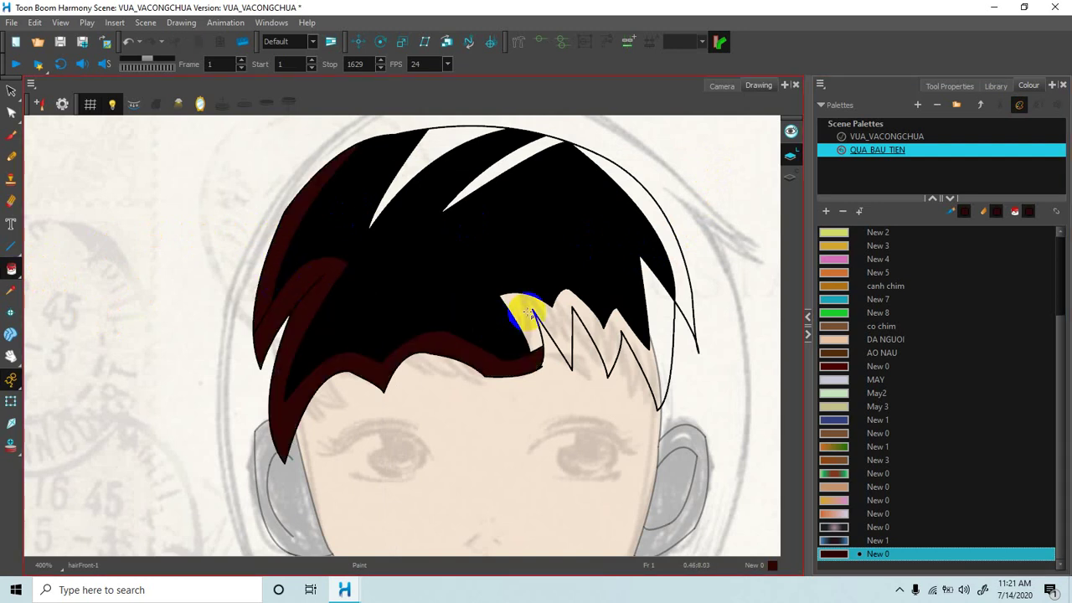
click(511, 167)
click(426, 149)
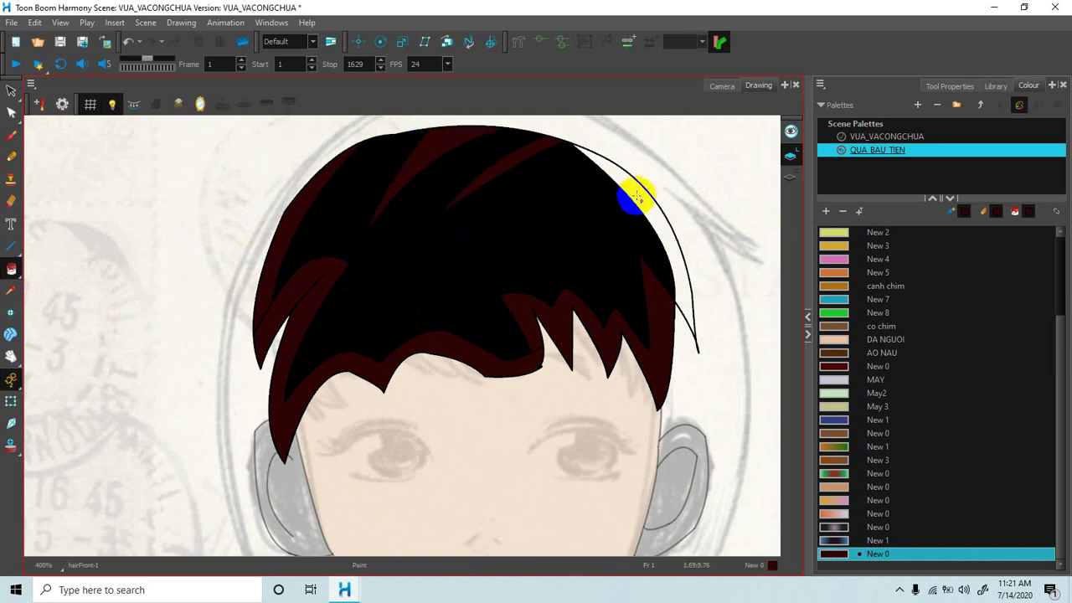
click(643, 205)
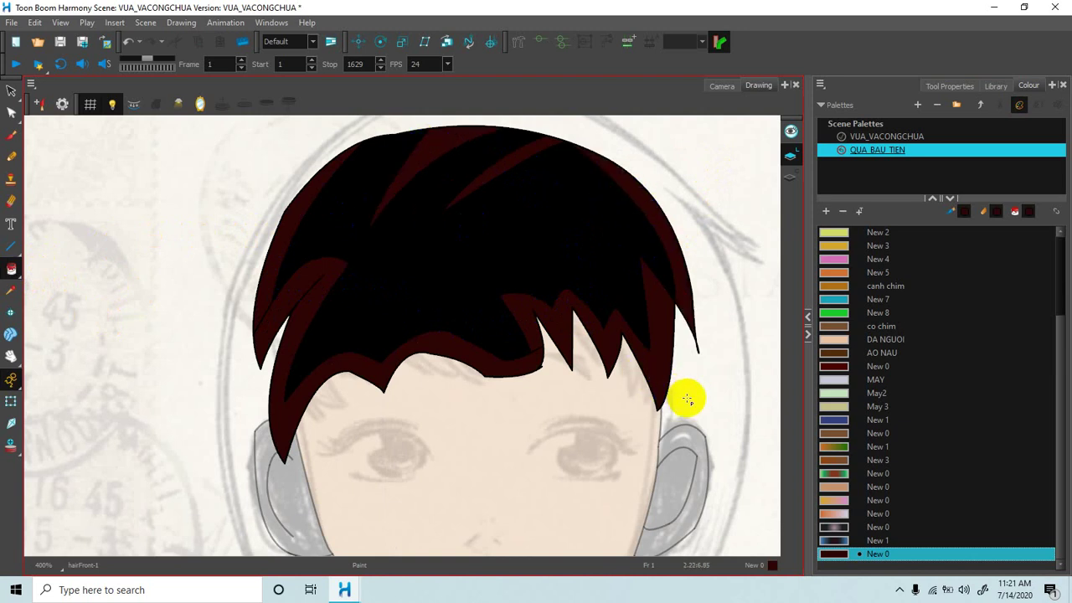
Switch drawing to the first frame of the BackHair layer.
scroll(592, 433, down, 2)
drag(599, 438, 584, 359)
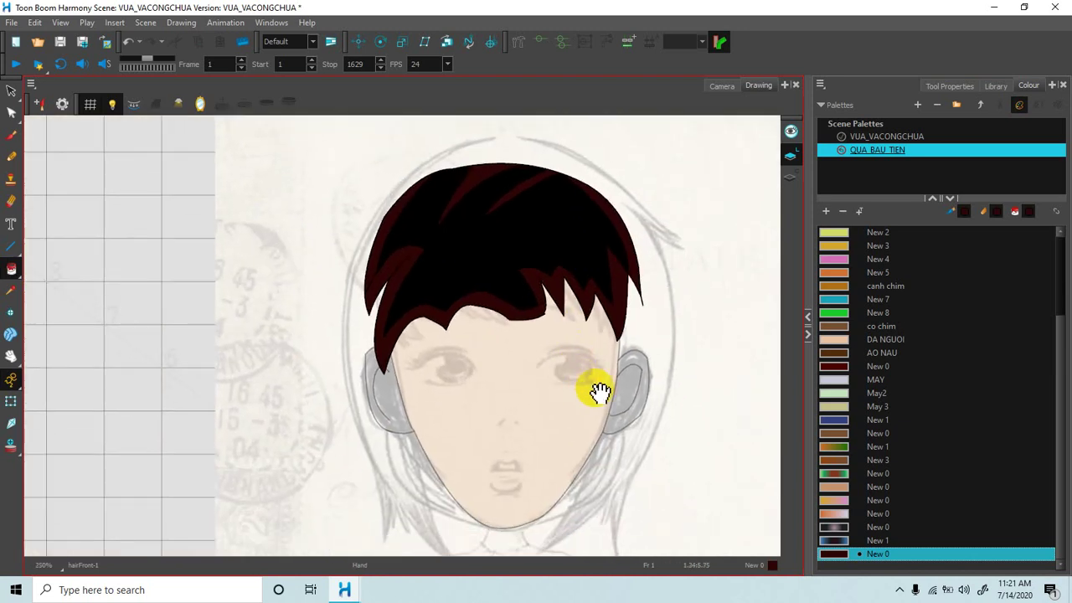
drag(1071, 167, 997, 172)
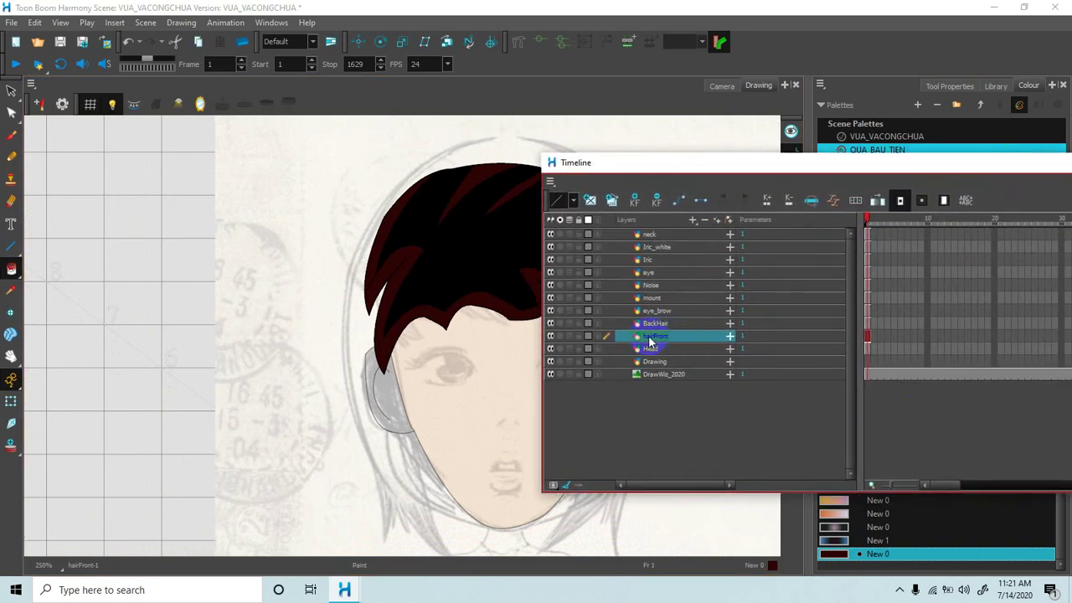
click(867, 324)
drag(749, 162, 1009, 184)
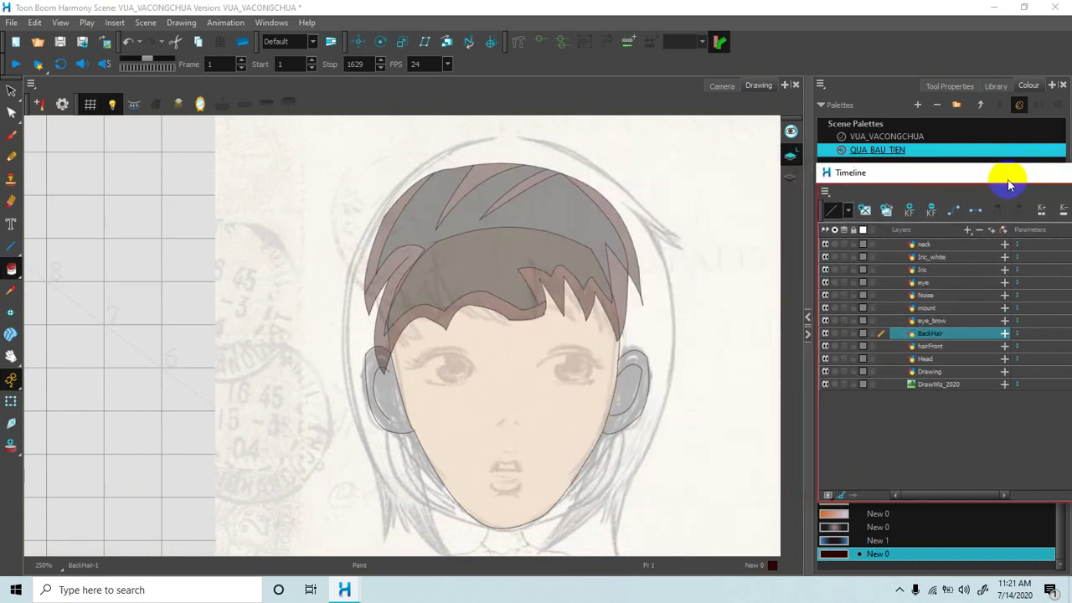
Trace the outer back-hair contour with the Line tool from beside the left ear over the crown to the upper right.
drag(638, 299, 603, 290)
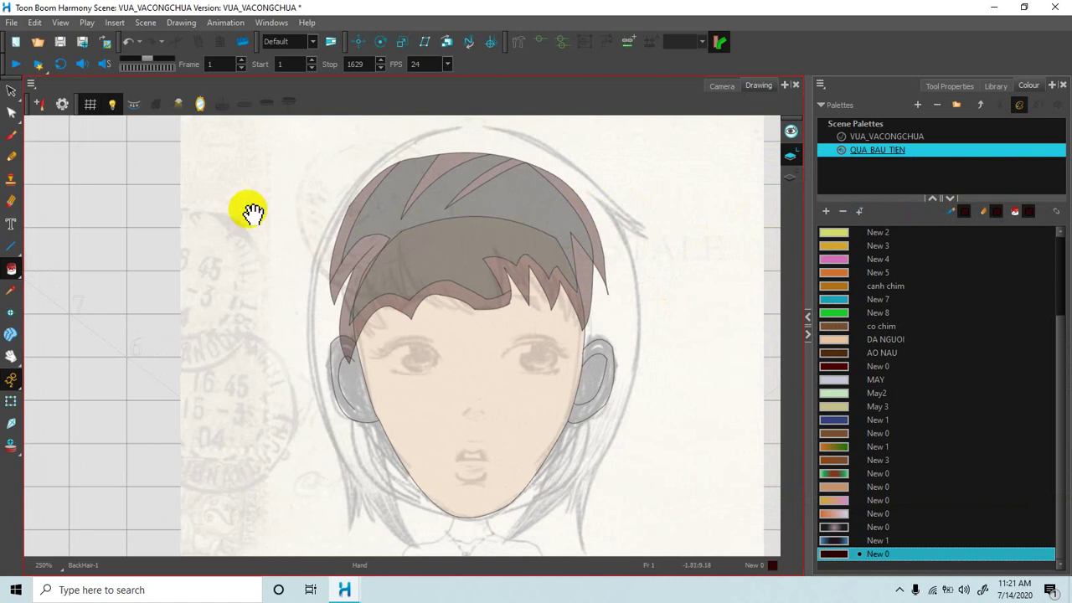
click(11, 248)
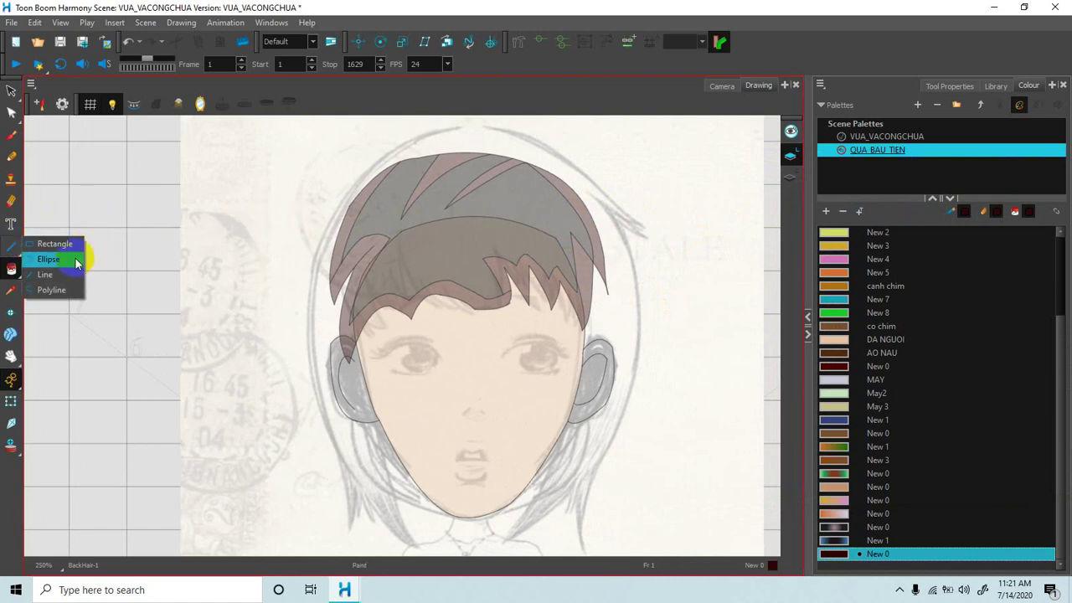
click(48, 276)
drag(400, 168, 419, 171)
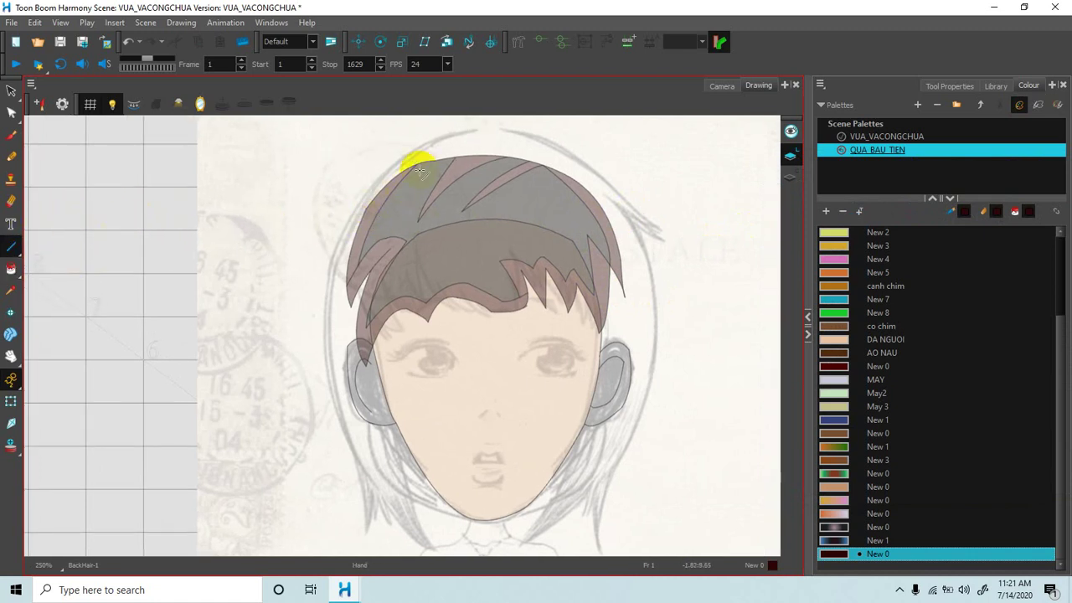
mouse_move(450, 135)
mouse_down()
mouse_move(344, 196)
mouse_move(321, 302)
mouse_move(329, 332)
mouse_move(308, 272)
mouse_move(328, 168)
mouse_up()
drag(566, 166, 517, 186)
click(408, 153)
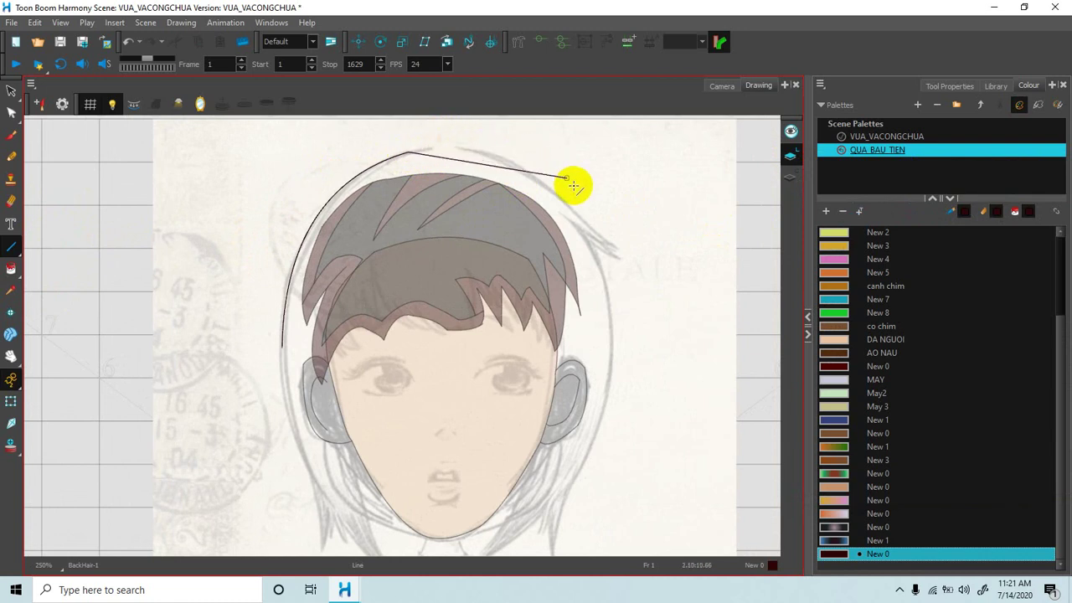
drag(570, 195, 514, 130)
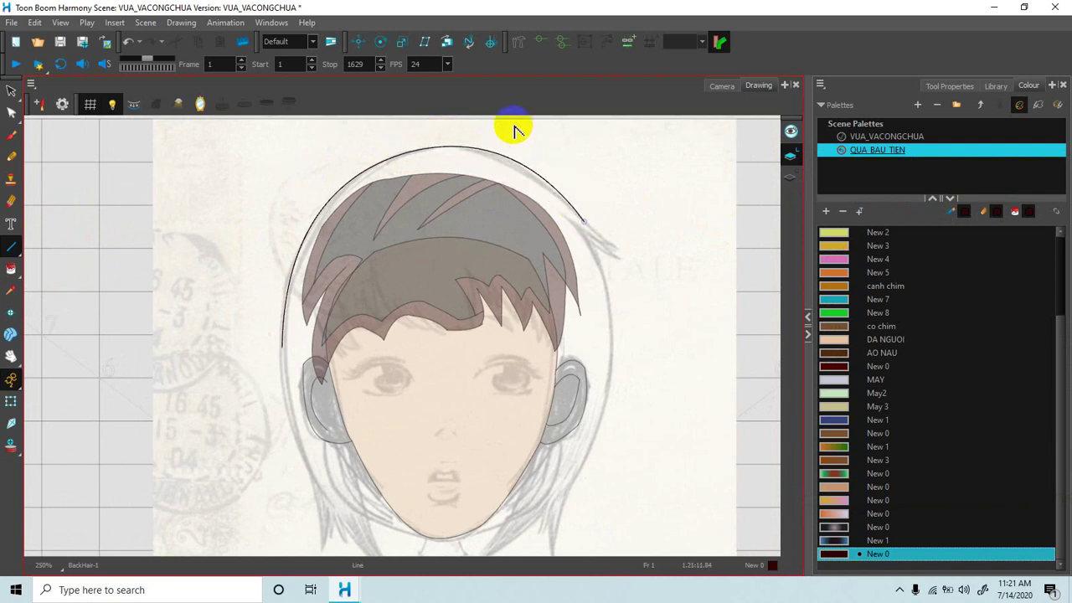
Extend the contour with an outward flick at the upper right of the head and save the scene.
drag(590, 226, 569, 204)
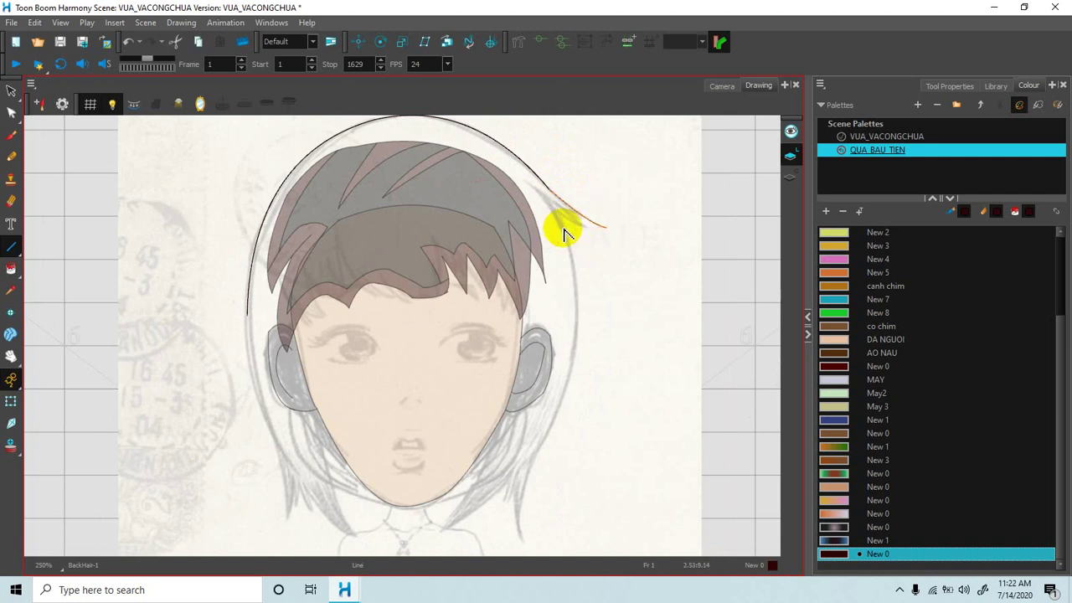
drag(609, 236, 597, 237)
key(2)
key(2)
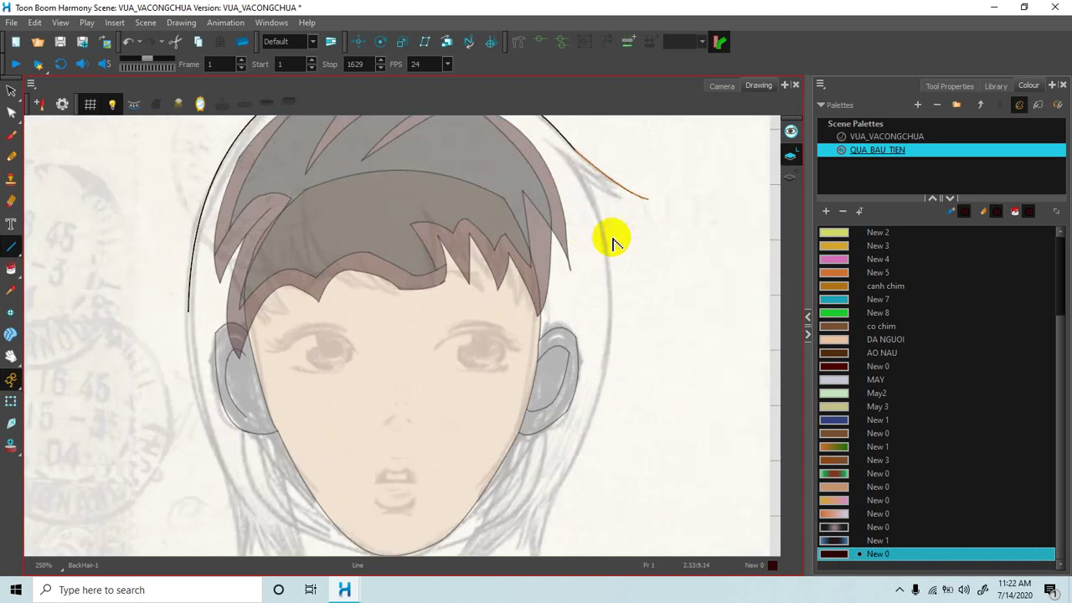
key(space)
drag(596, 283, 548, 310)
key(2)
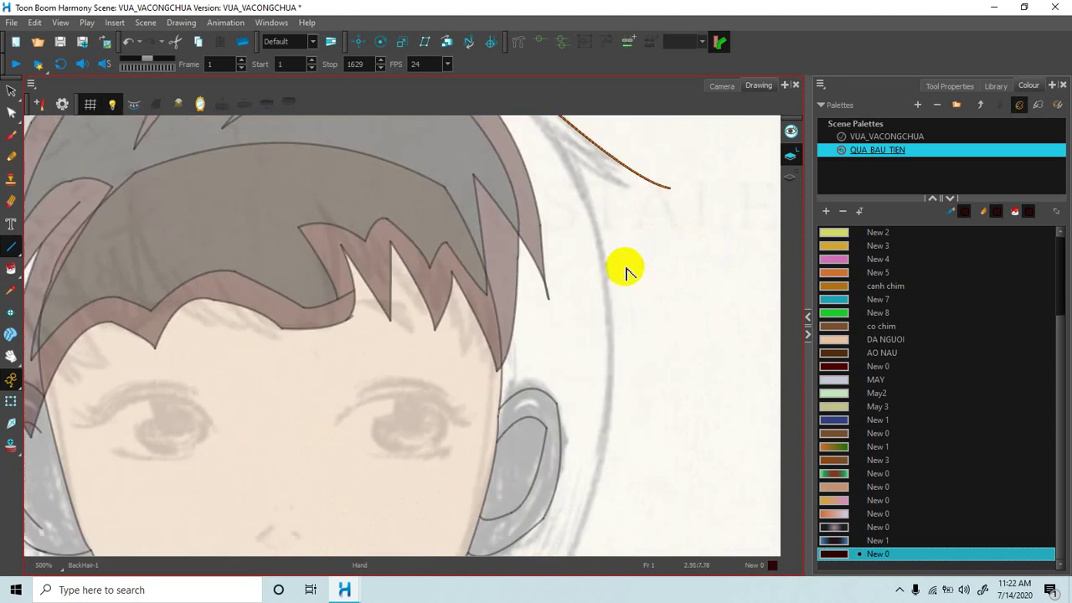
key(ctrl+s)
Draw the flick's lower edge back toward the head and start the right-hand contour of the back hair downward.
drag(597, 237, 567, 284)
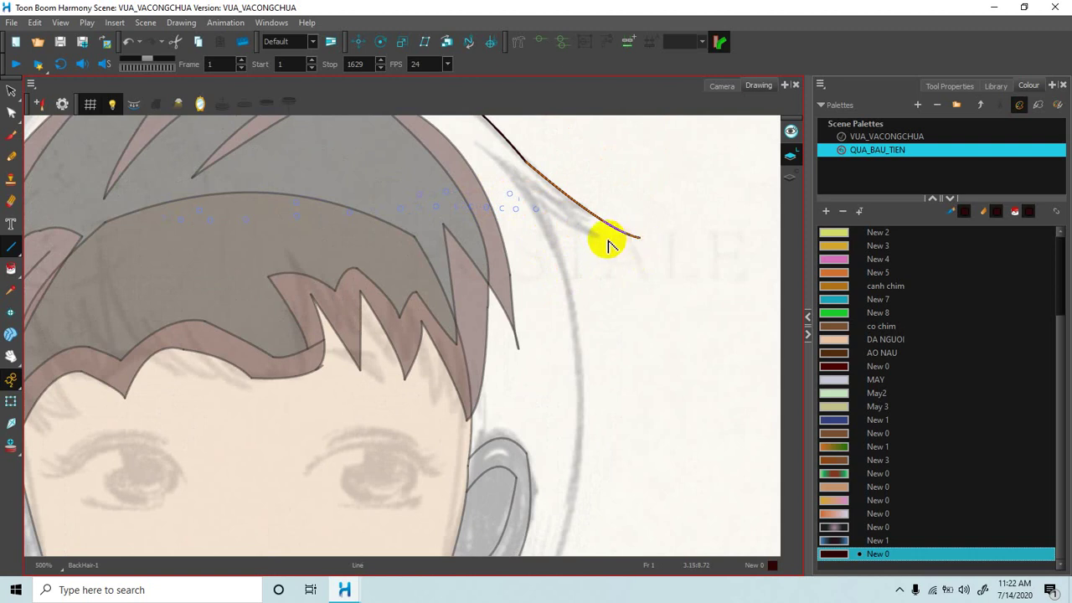
key(alt+s)
click(608, 241)
click(520, 204)
mouse_move(513, 191)
mouse_down()
mouse_move(641, 236)
mouse_move(616, 249)
mouse_up()
mouse_move(512, 192)
mouse_down()
mouse_move(577, 292)
mouse_move(569, 364)
mouse_move(585, 415)
mouse_move(596, 315)
mouse_move(586, 296)
mouse_up()
Continue the right contour of the back hair past the ear and down to the hair tip above the shoulder.
key(space)
drag(530, 347, 544, 248)
drag(534, 318, 559, 244)
drag(552, 283, 615, 256)
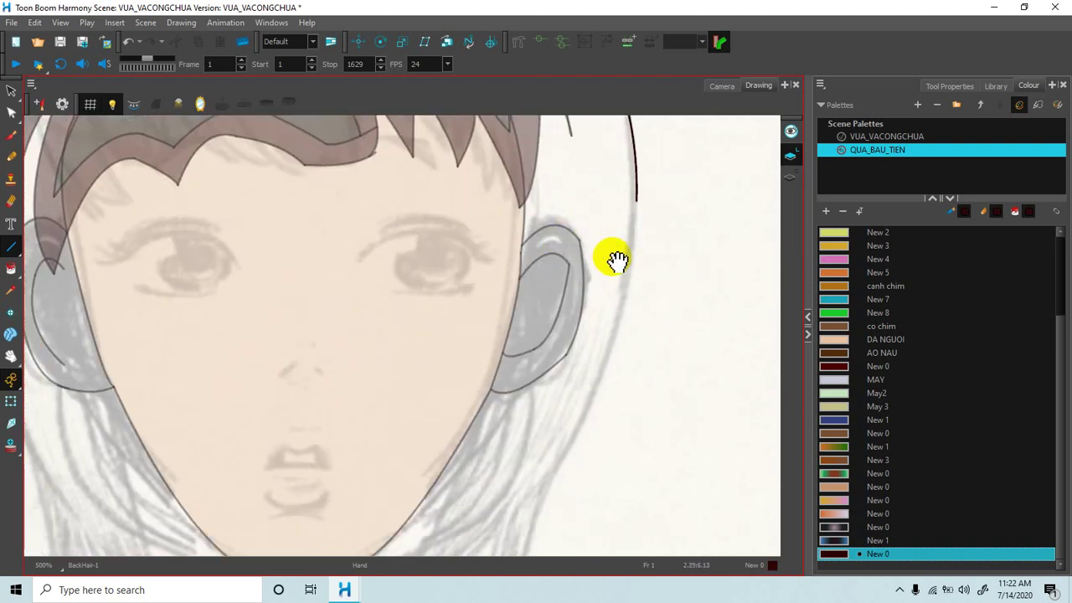
mouse_move(636, 198)
mouse_down()
mouse_move(580, 423)
mouse_move(634, 352)
mouse_move(601, 277)
mouse_move(634, 296)
mouse_move(582, 422)
mouse_move(584, 526)
mouse_move(562, 443)
mouse_move(533, 393)
mouse_move(561, 395)
mouse_move(543, 400)
mouse_up()
key(space)
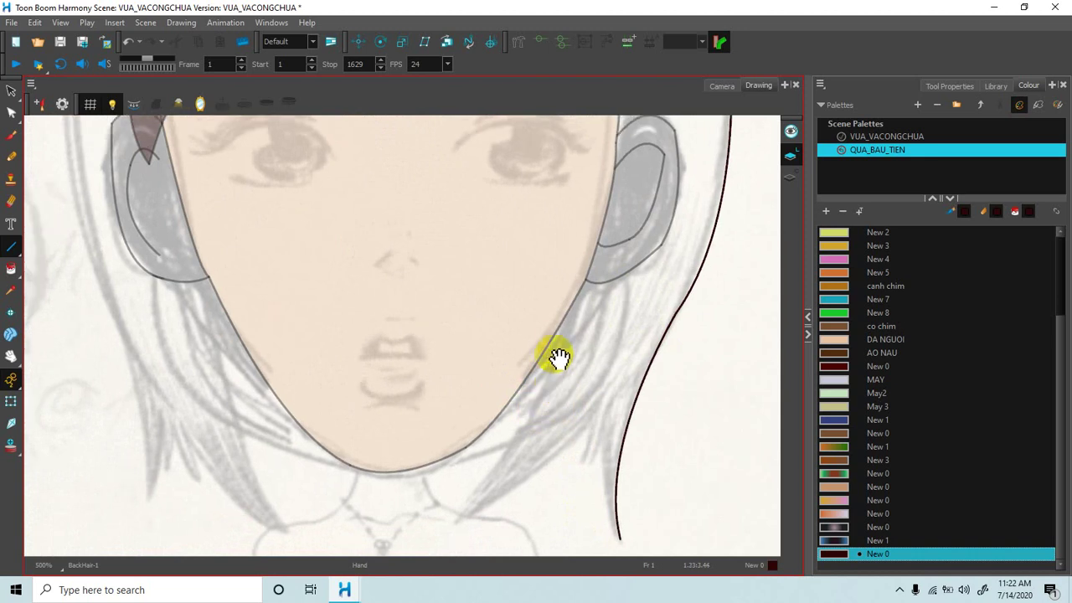
Draw the right-hand hair ends from the tip up to the notch, down to the inner lock's point and back to the jaw.
mouse_move(577, 348)
mouse_down()
mouse_move(567, 342)
mouse_move(490, 484)
mouse_up()
drag(544, 451, 549, 450)
mouse_move(497, 483)
mouse_down()
mouse_move(595, 407)
mouse_move(629, 361)
mouse_move(596, 427)
mouse_move(629, 368)
mouse_move(617, 486)
mouse_move(635, 503)
mouse_up()
Trace the left contour of the back hair from beside the ear down to its pointed tip and up to the notch.
key(space)
drag(469, 335, 507, 359)
drag(511, 265, 484, 346)
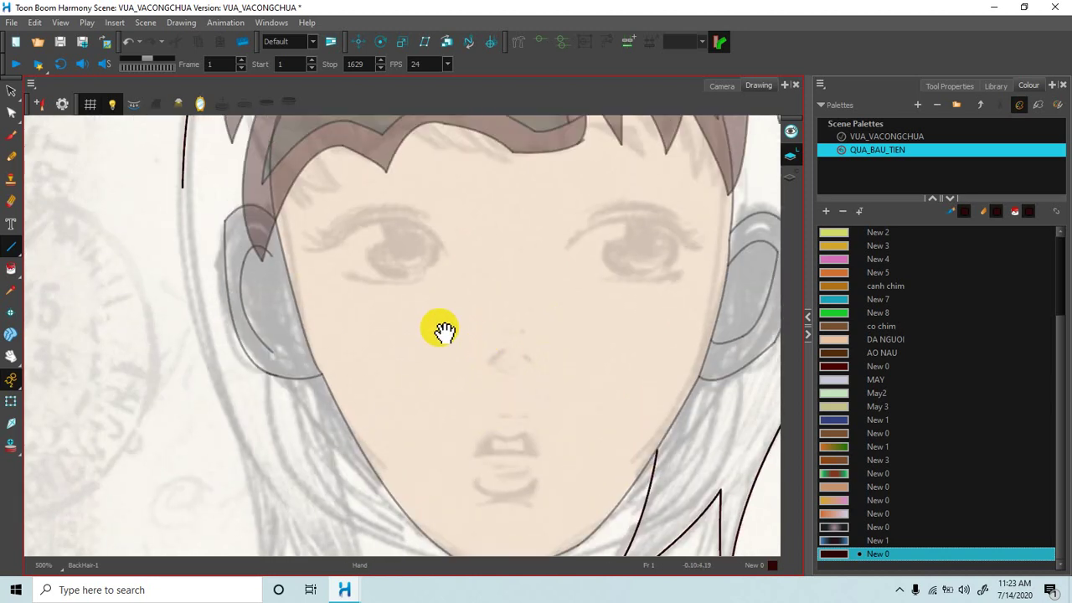
drag(266, 284, 391, 298)
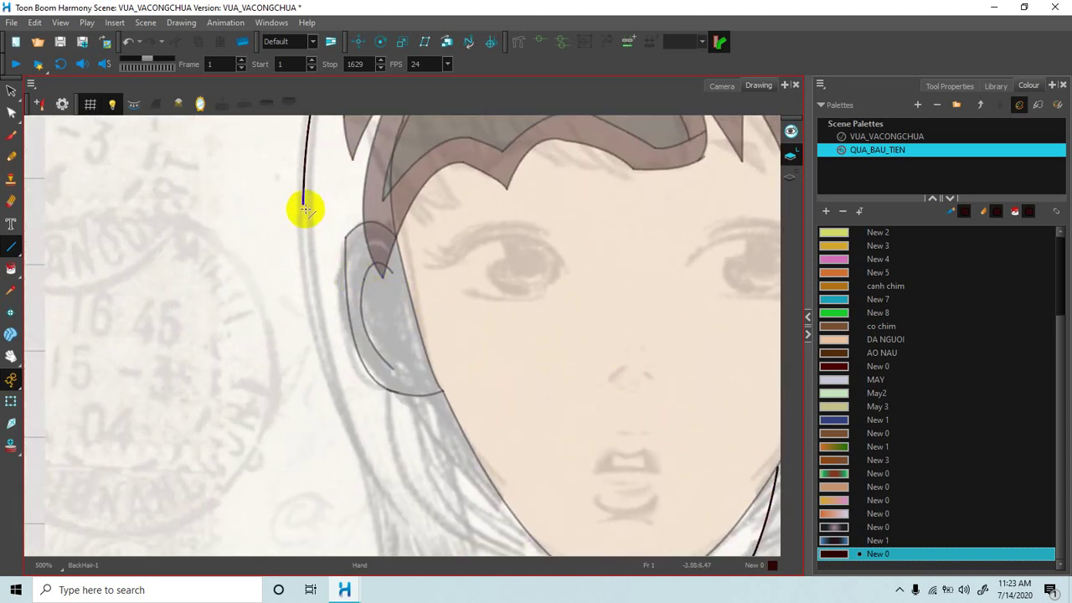
mouse_move(303, 201)
mouse_down()
mouse_move(327, 402)
mouse_move(344, 425)
mouse_up()
key(space)
mouse_move(431, 419)
mouse_down()
mouse_move(334, 315)
mouse_move(328, 490)
mouse_move(356, 389)
mouse_up()
key(space)
Draw the inner left lock's edge and a curved line beneath the chin, joining it to the inner right lock's upper end.
mouse_move(417, 403)
mouse_down()
mouse_move(330, 354)
mouse_move(354, 431)
mouse_move(404, 479)
mouse_move(377, 454)
mouse_up()
mouse_move(323, 356)
mouse_down()
mouse_move(485, 414)
mouse_move(472, 416)
mouse_move(489, 412)
mouse_move(472, 406)
mouse_move(486, 422)
mouse_move(572, 385)
mouse_up()
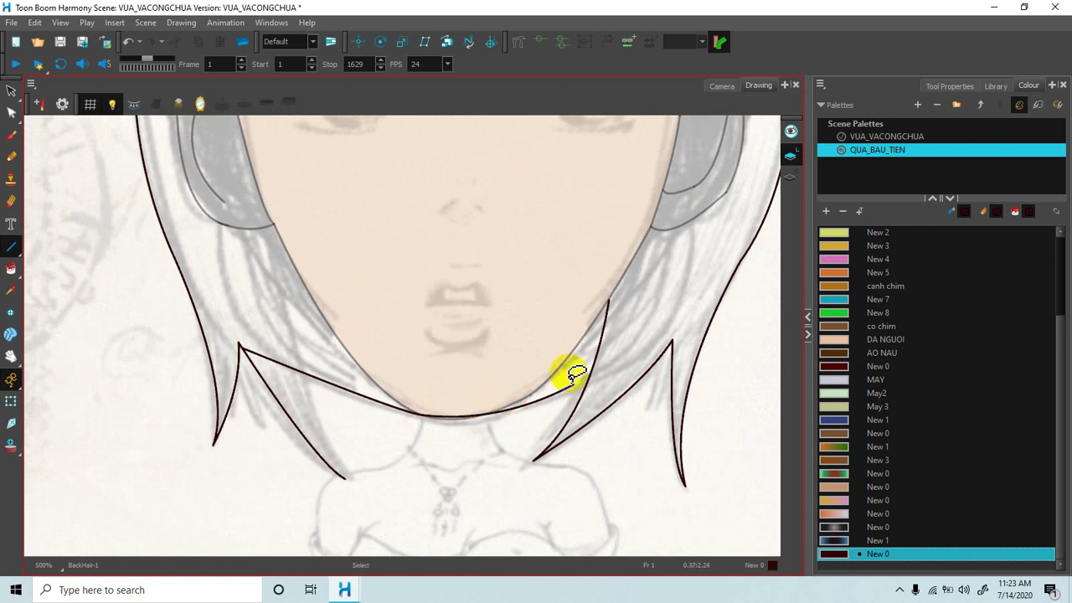
mouse_move(607, 303)
mouse_down()
mouse_move(562, 383)
mouse_move(581, 376)
mouse_move(573, 385)
mouse_up()
Draw the inner edge of the left outer lock from the contour beside the ear to the notch, redoing the first attempt.
drag(289, 278, 362, 359)
mouse_move(326, 317)
mouse_down()
mouse_move(369, 371)
mouse_move(307, 323)
mouse_up()
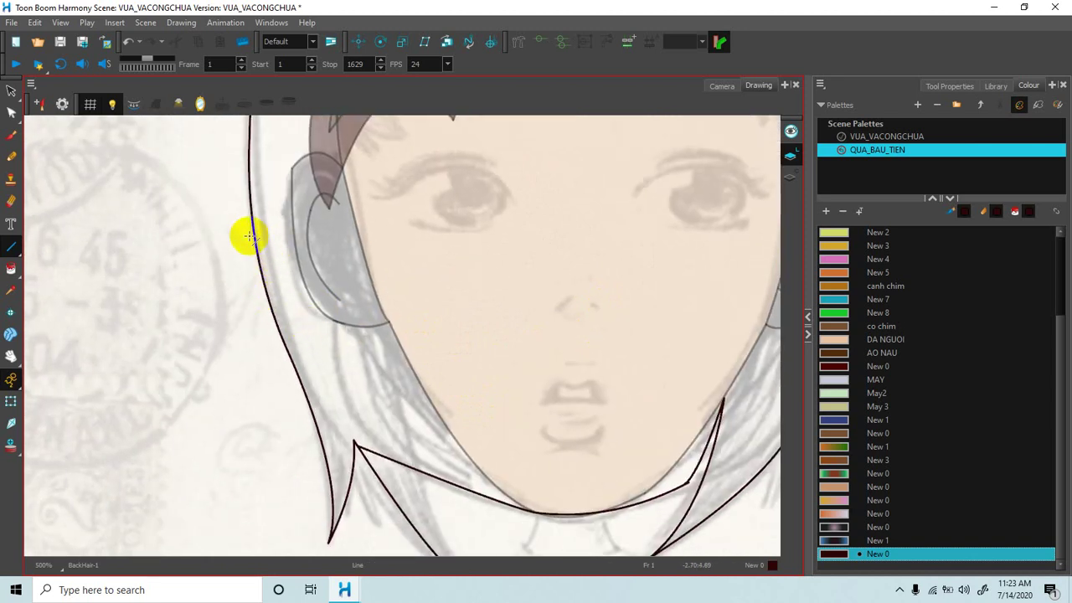
drag(252, 194, 352, 444)
key(ctrl+z)
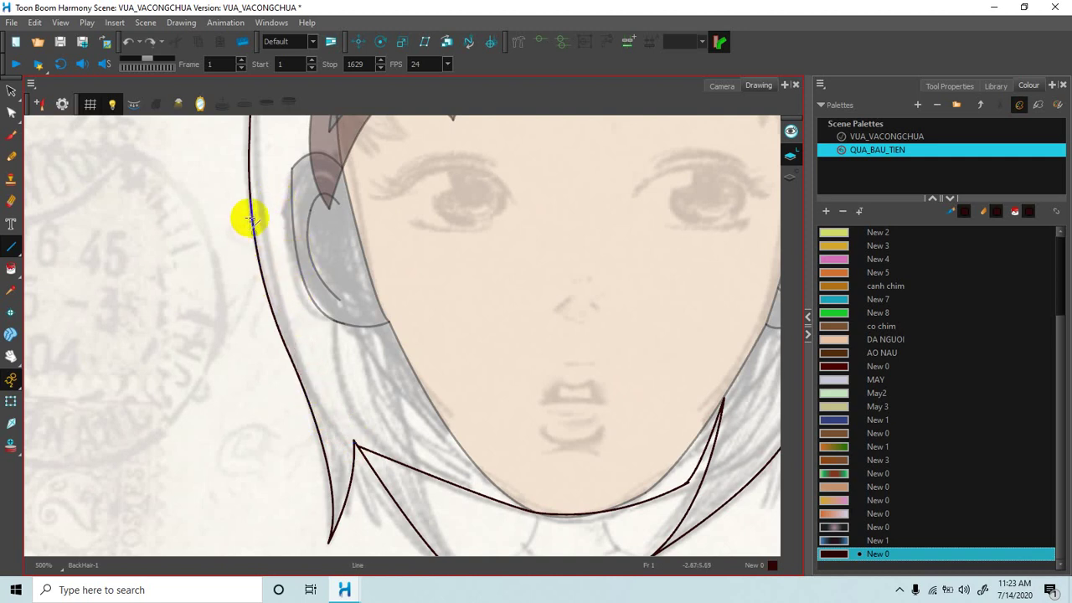
drag(253, 216, 353, 442)
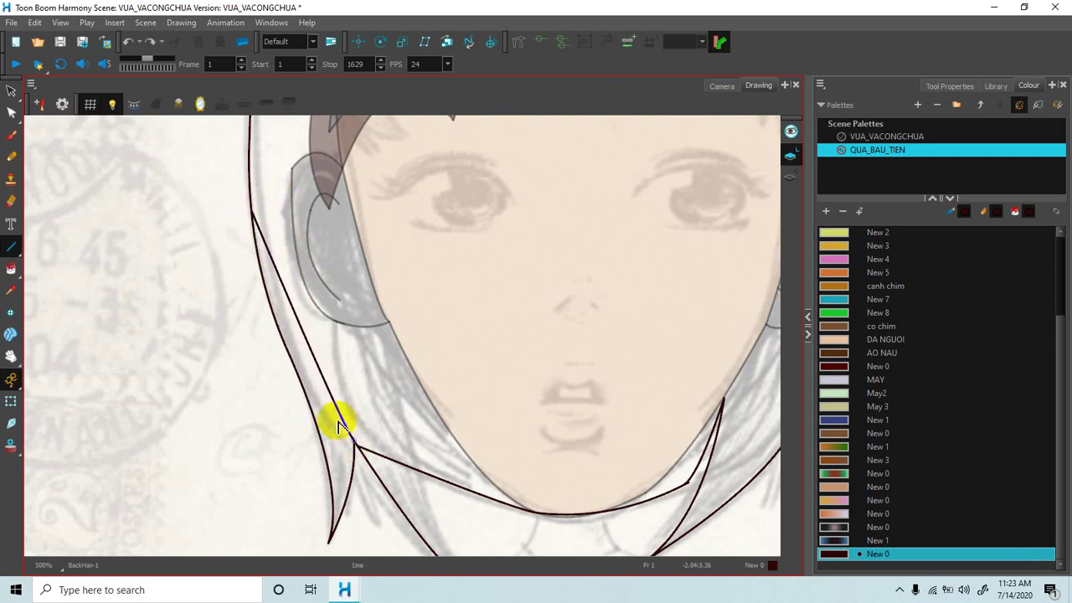
Draw the inner contour on the right side of the head, from beside the front hair down to the outer contour below the ear.
key(space)
drag(310, 239, 338, 382)
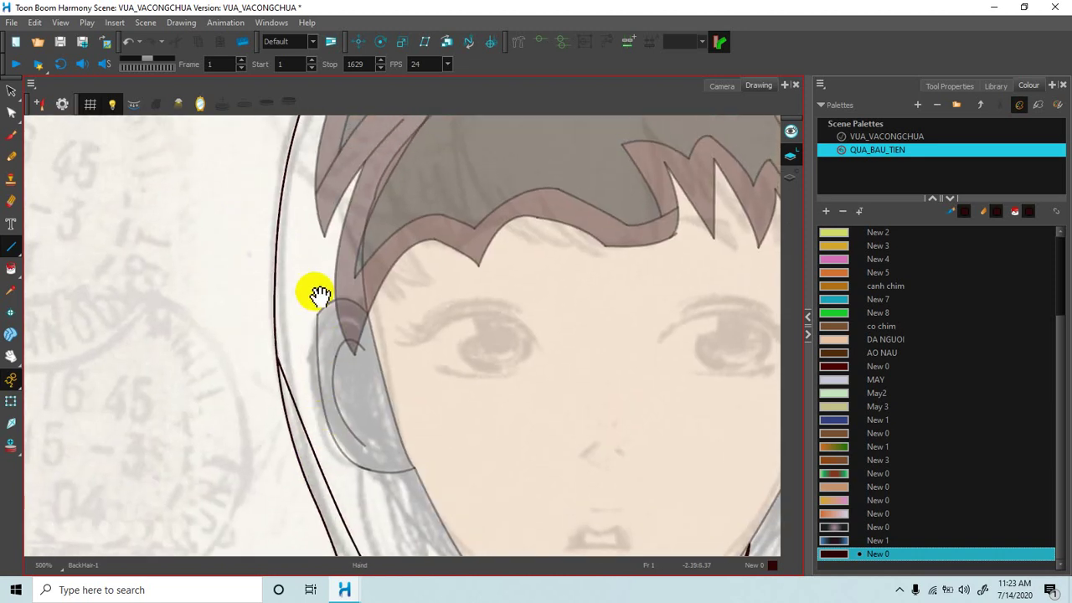
drag(321, 296, 280, 362)
drag(556, 346, 363, 257)
drag(508, 327, 443, 293)
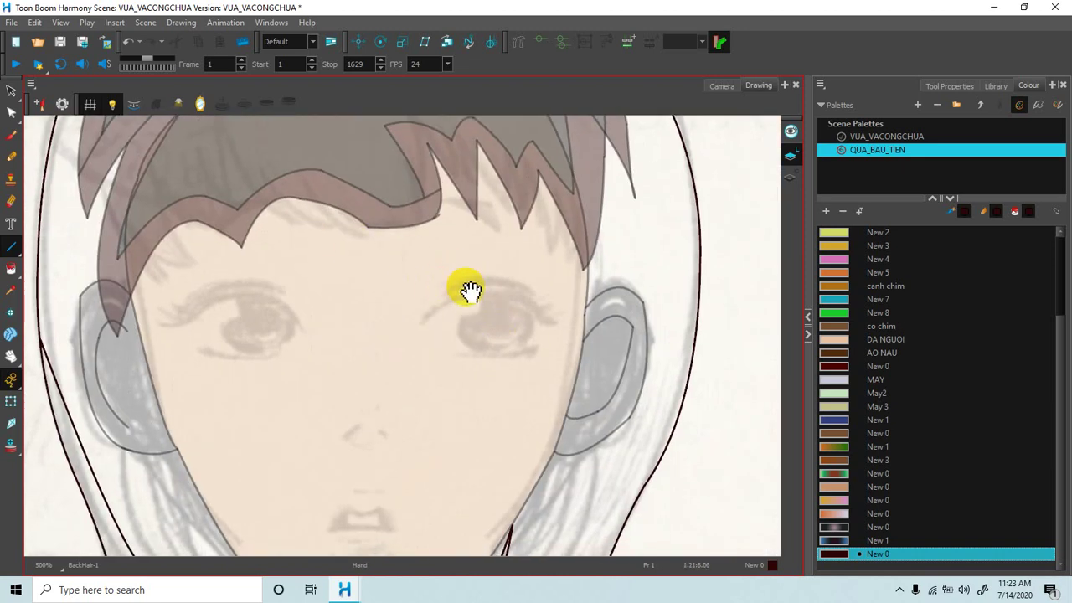
scroll(587, 276, up, 2)
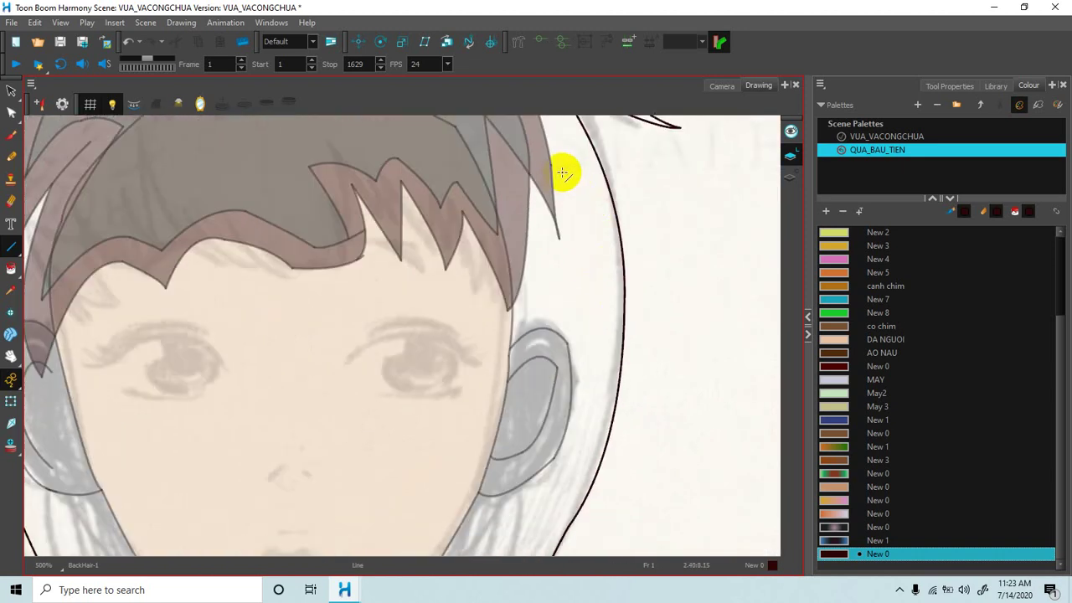
drag(577, 168, 594, 240)
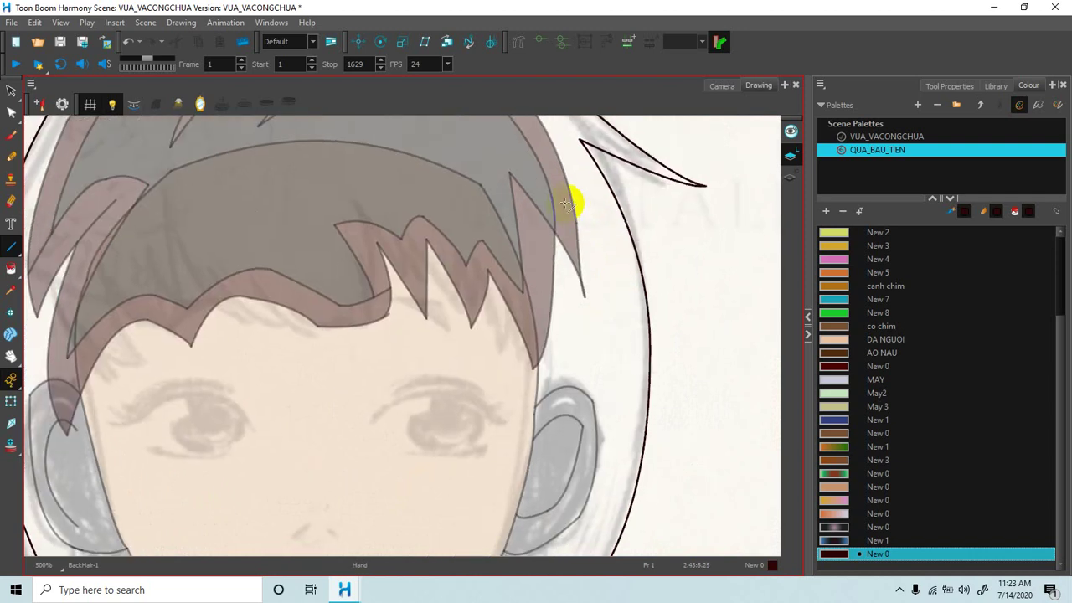
drag(570, 195, 660, 285)
Draw a narrow pointed lock on the right, rising from the notch toward the ear and returning down to the outer contour.
key(space)
drag(600, 340, 611, 250)
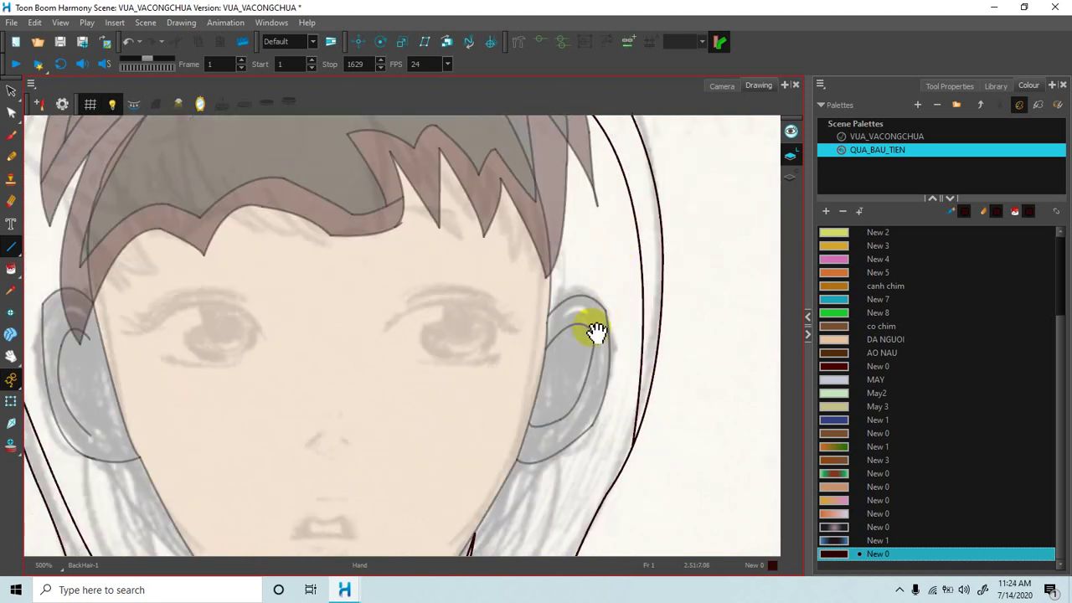
drag(612, 359, 654, 271)
drag(660, 346, 696, 292)
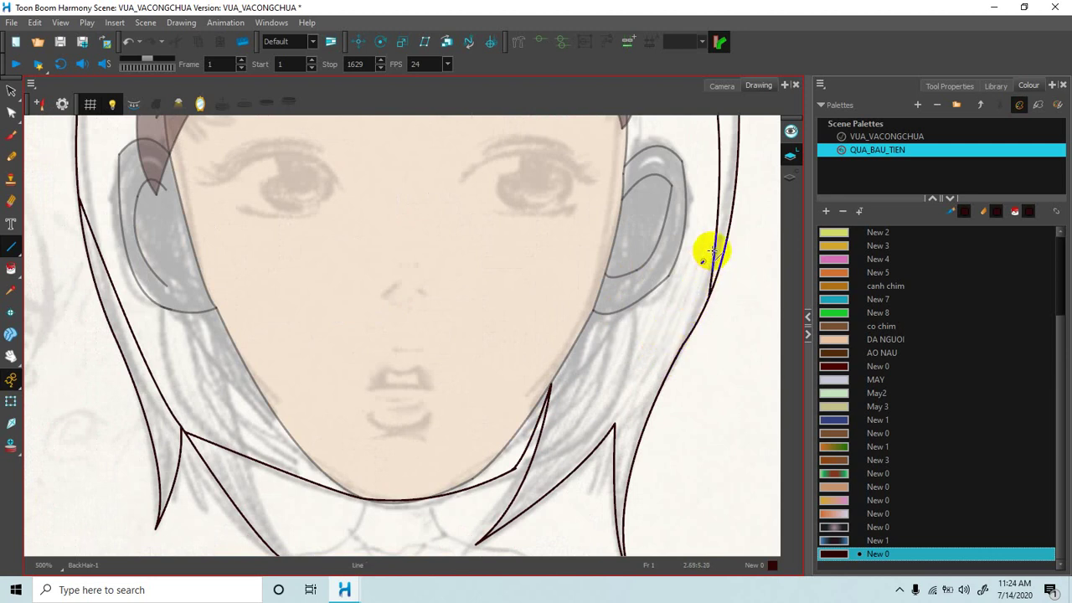
mouse_move(684, 269)
mouse_down()
mouse_move(615, 423)
mouse_move(673, 321)
mouse_up()
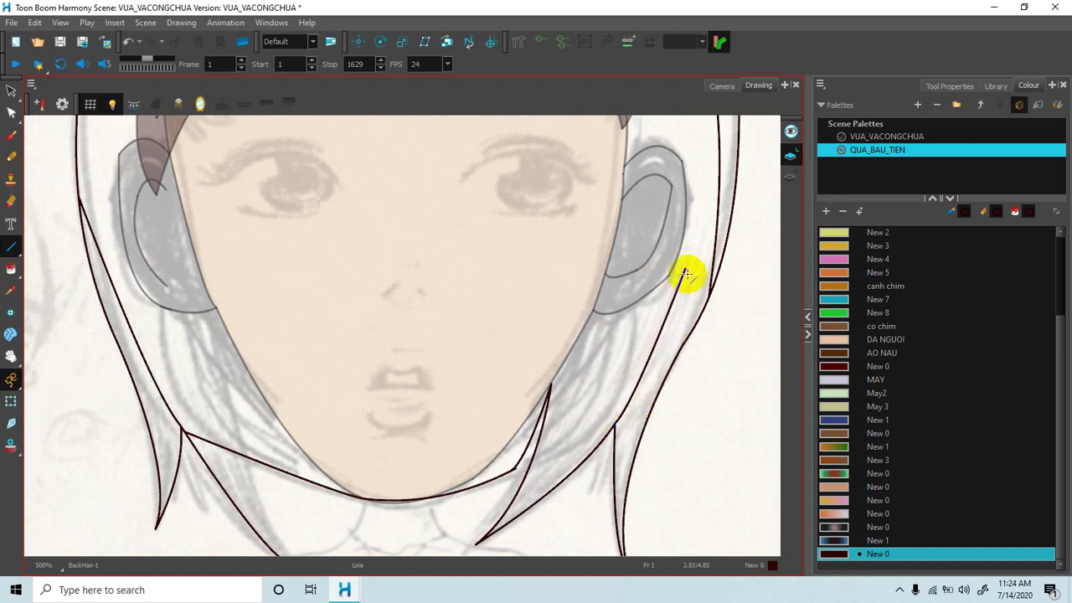
drag(683, 275, 637, 429)
Fill the left outer lock and the narrow right lock with the dark New 0 colour using the Paint tool.
key(space)
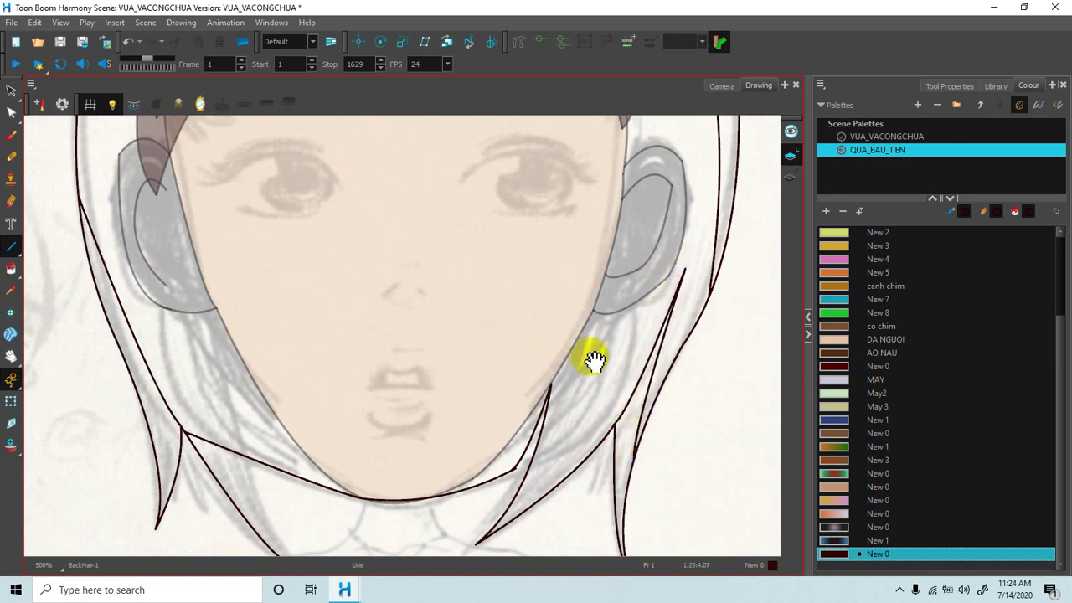
mouse_move(559, 323)
mouse_down()
mouse_move(756, 304)
mouse_move(893, 354)
mouse_up()
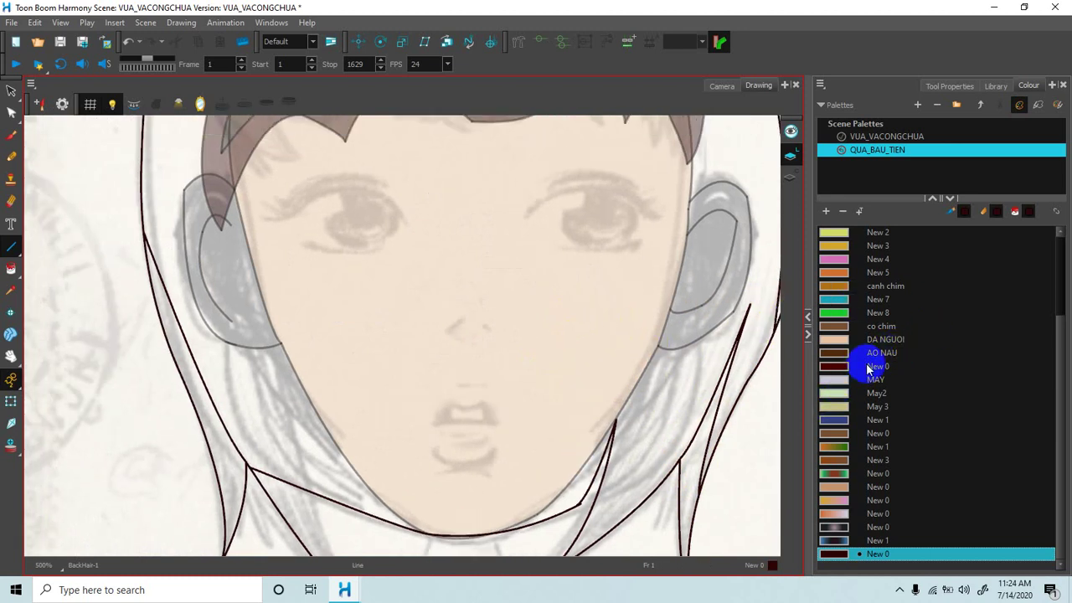
click(818, 457)
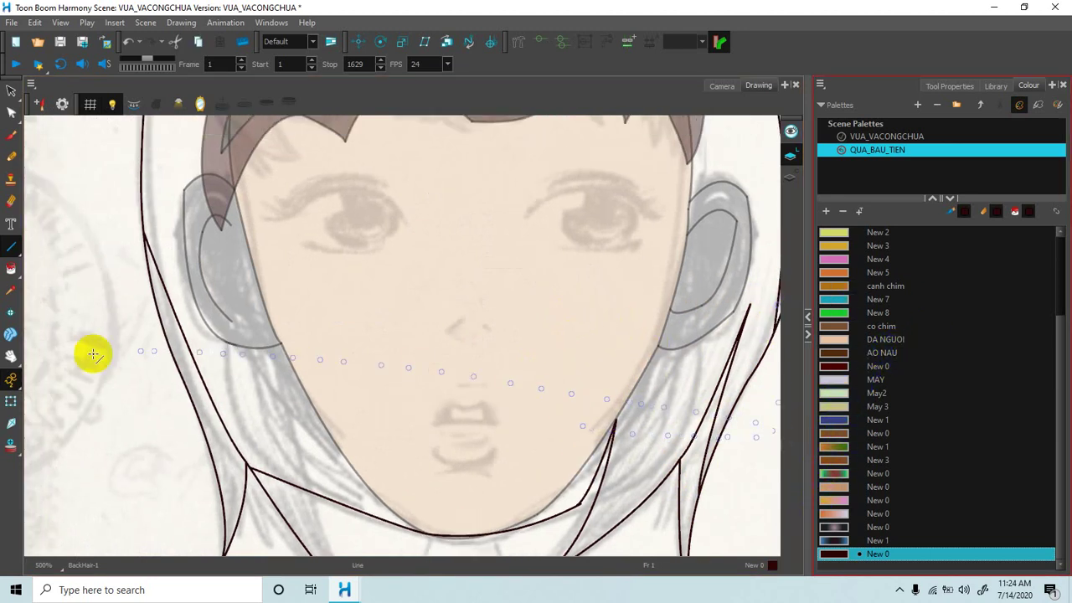
click(12, 269)
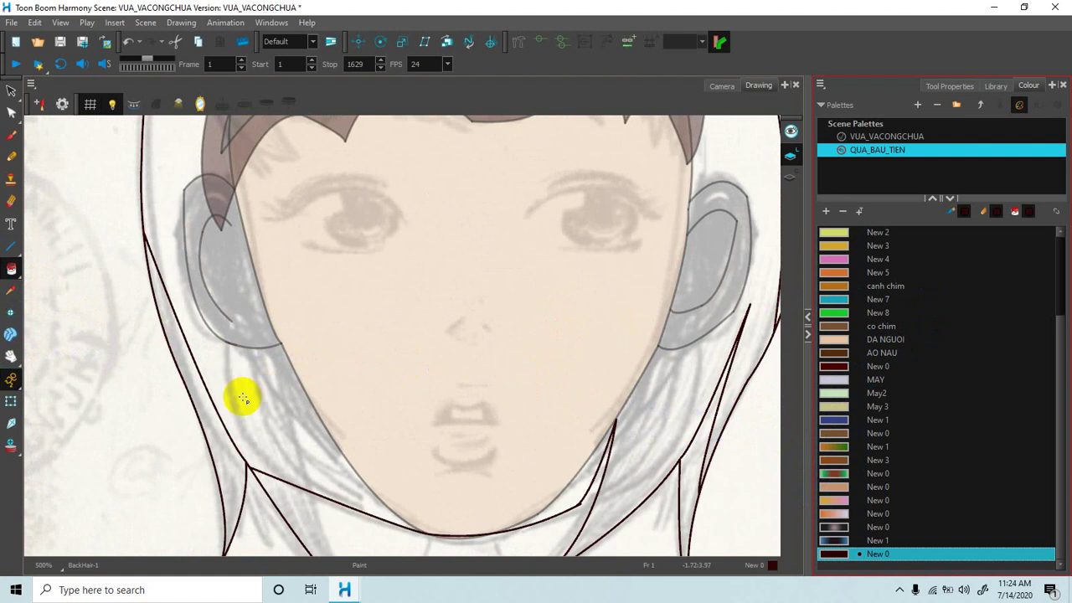
click(219, 433)
click(220, 433)
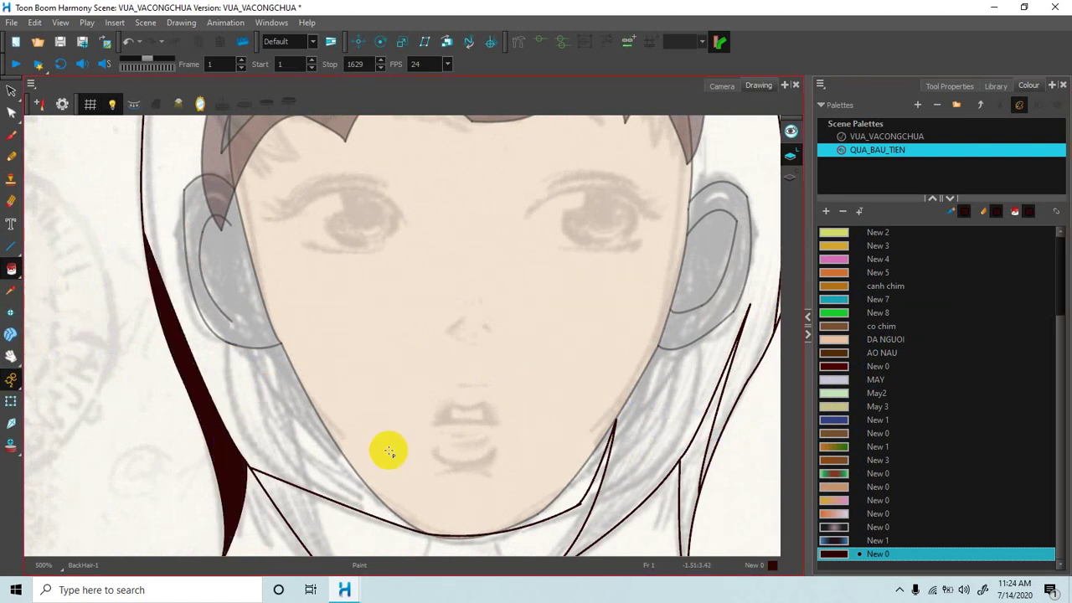
click(689, 472)
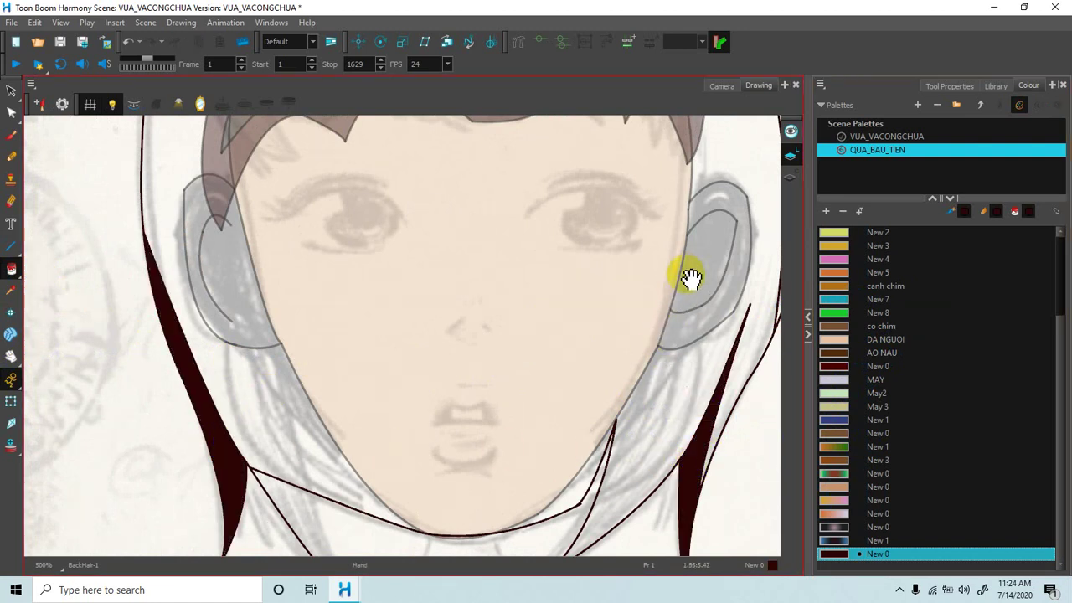
Try to fill the band between the inner and outer right-hand hair contours with the New 0 colour, and undo the fill.
drag(684, 280, 596, 374)
click(653, 272)
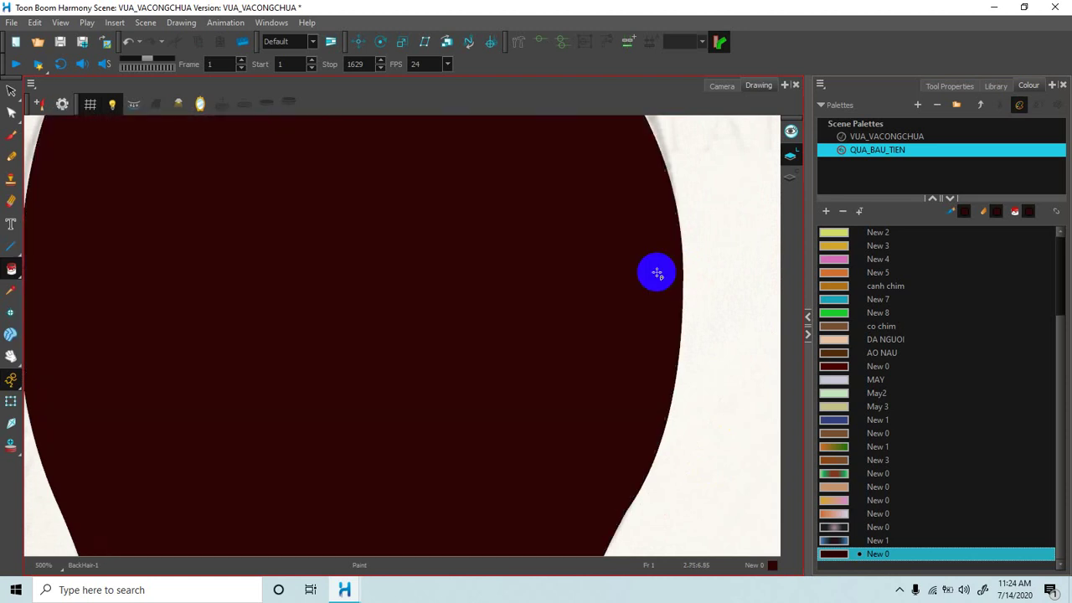
key(ctrl+z)
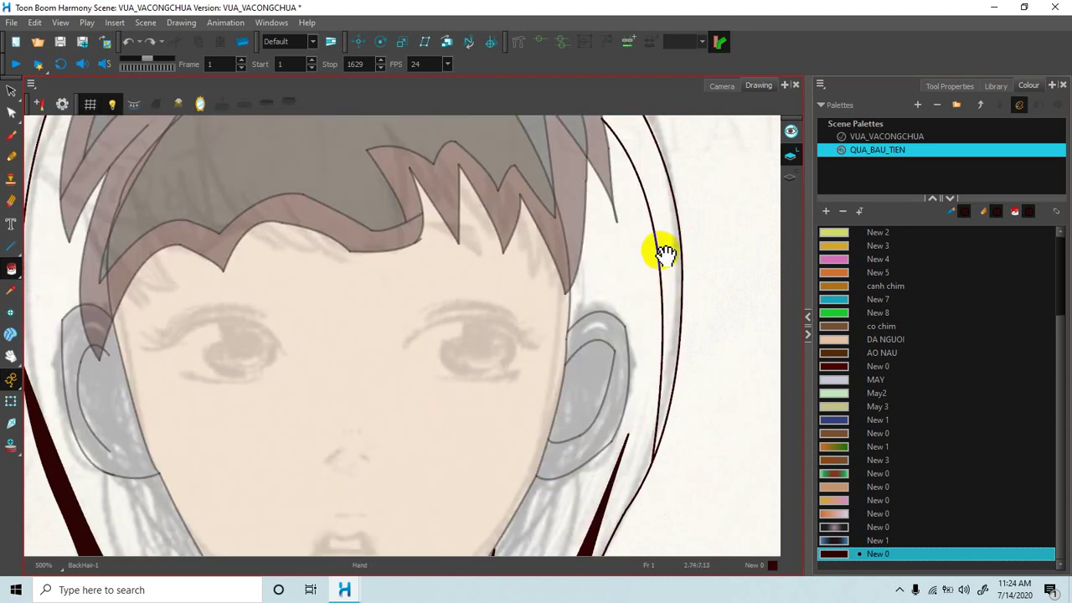
drag(668, 347, 664, 380)
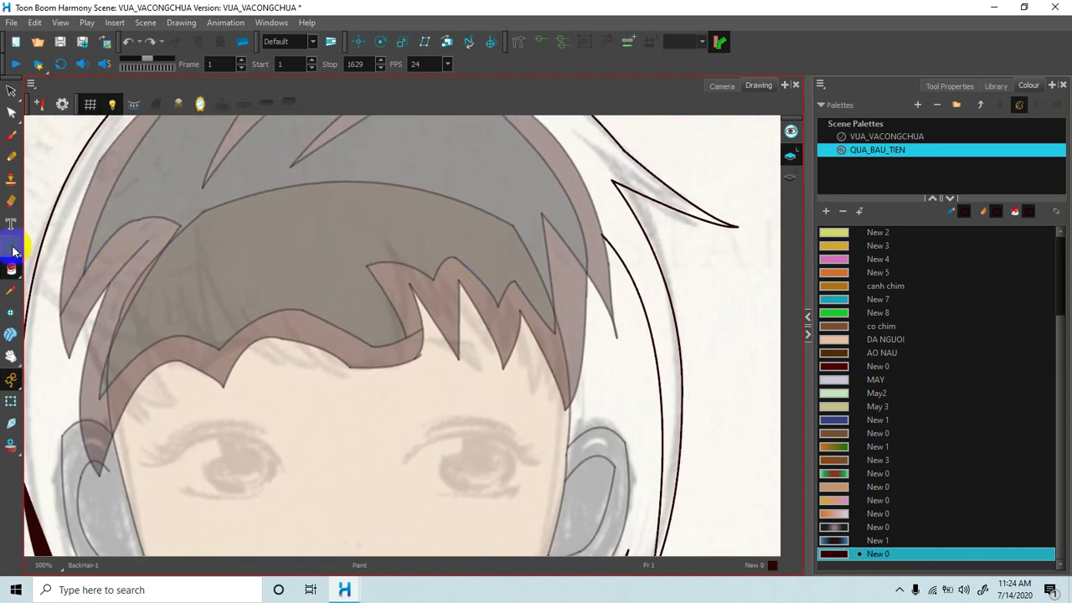
Close the outline of the shading strand on the right side of the back hair and fill it with the dark maroon New 0 colour.
key(alt+/)
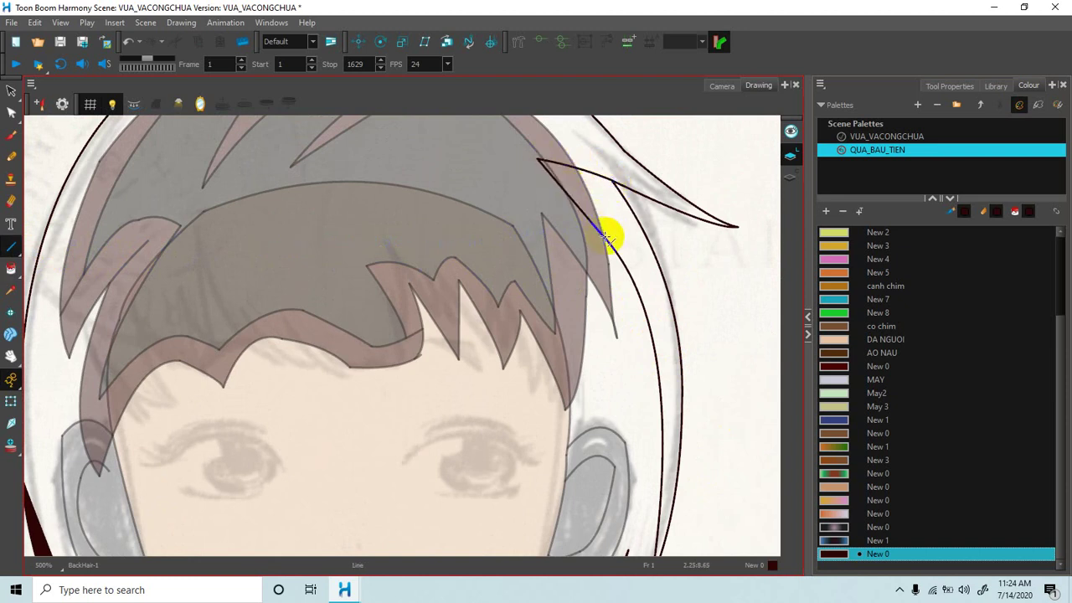
click(11, 270)
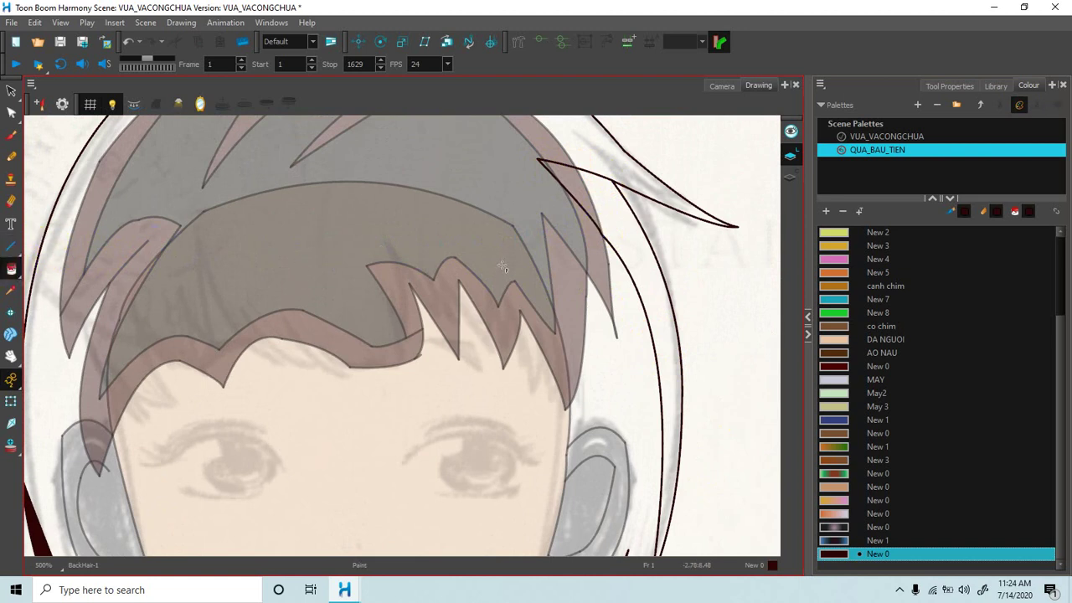
click(622, 236)
Fill the main back hair shape with the Black swatch.
drag(512, 246, 510, 196)
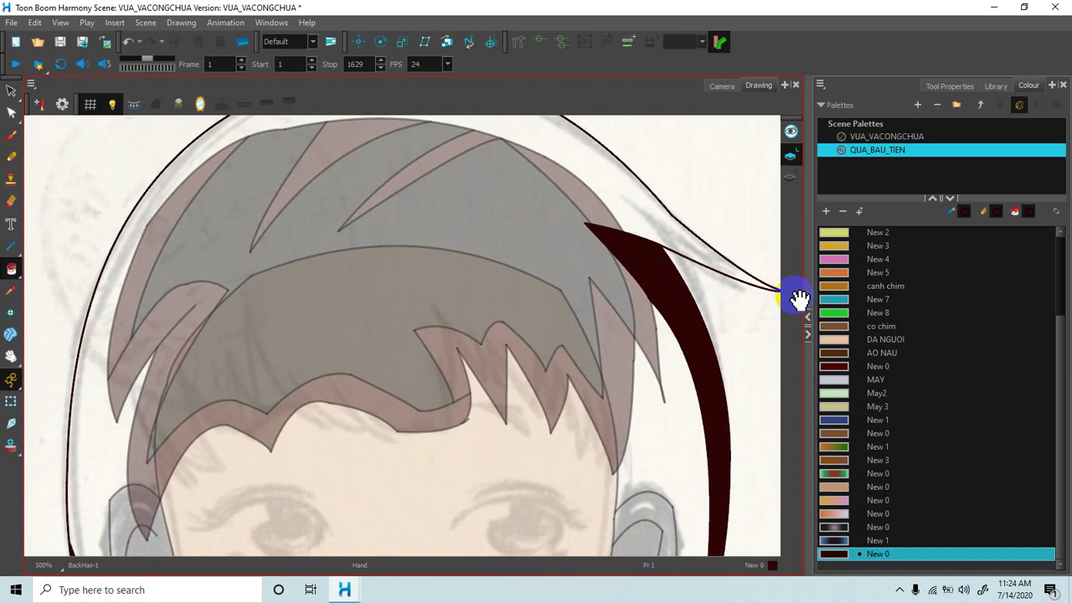
drag(1060, 362, 1046, 279)
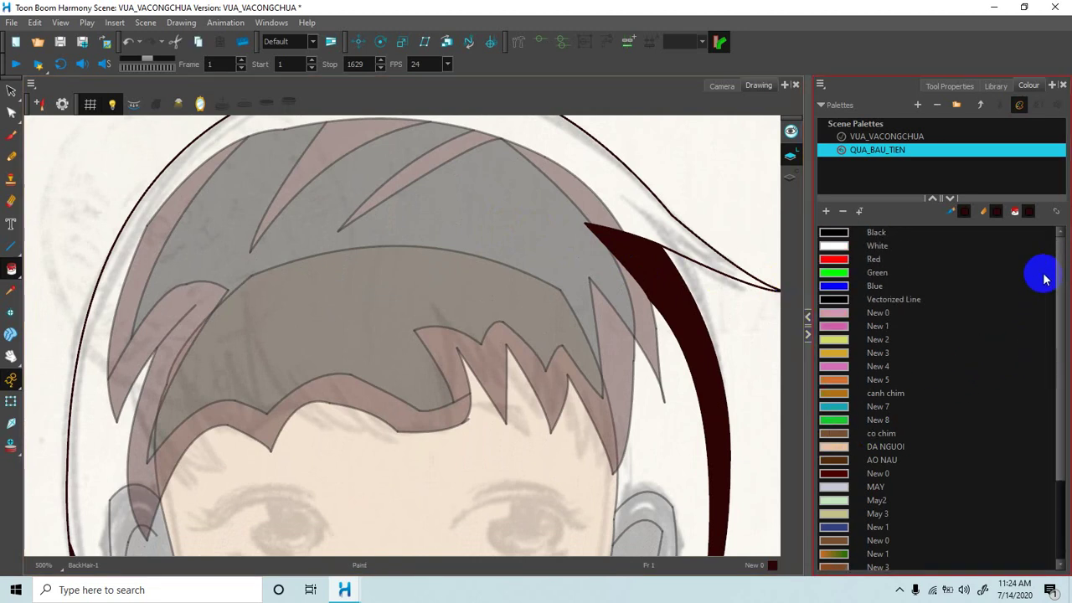
click(835, 234)
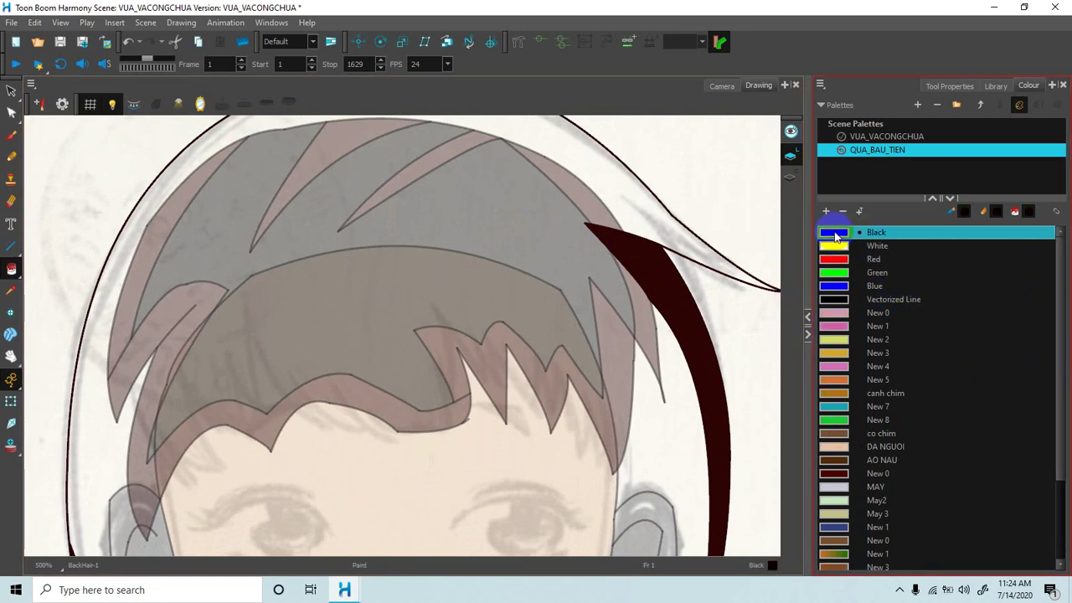
click(135, 227)
scroll(354, 289, down, 3)
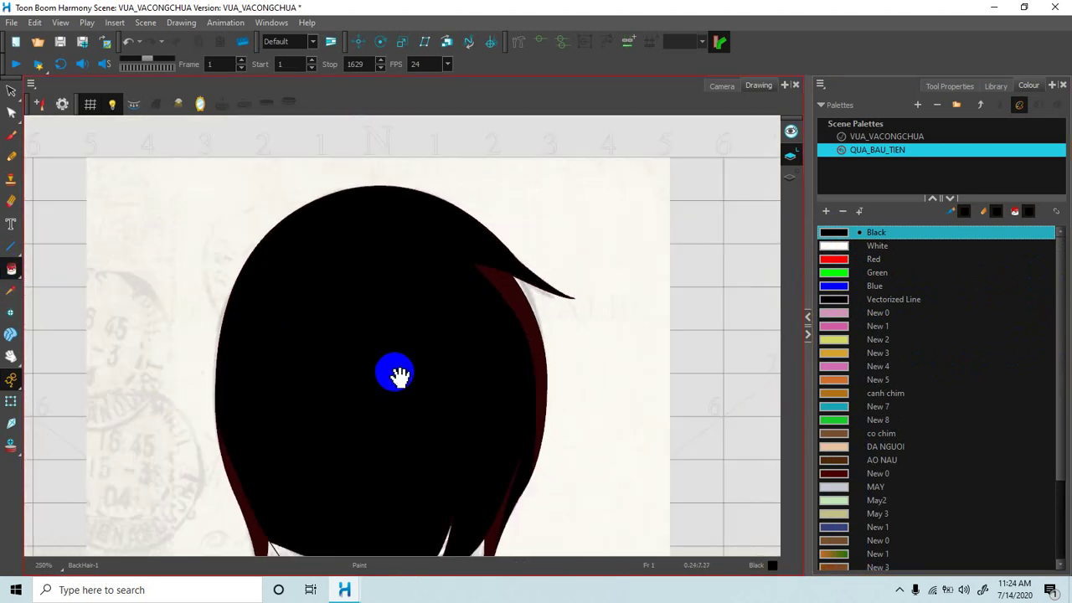
drag(409, 325, 425, 191)
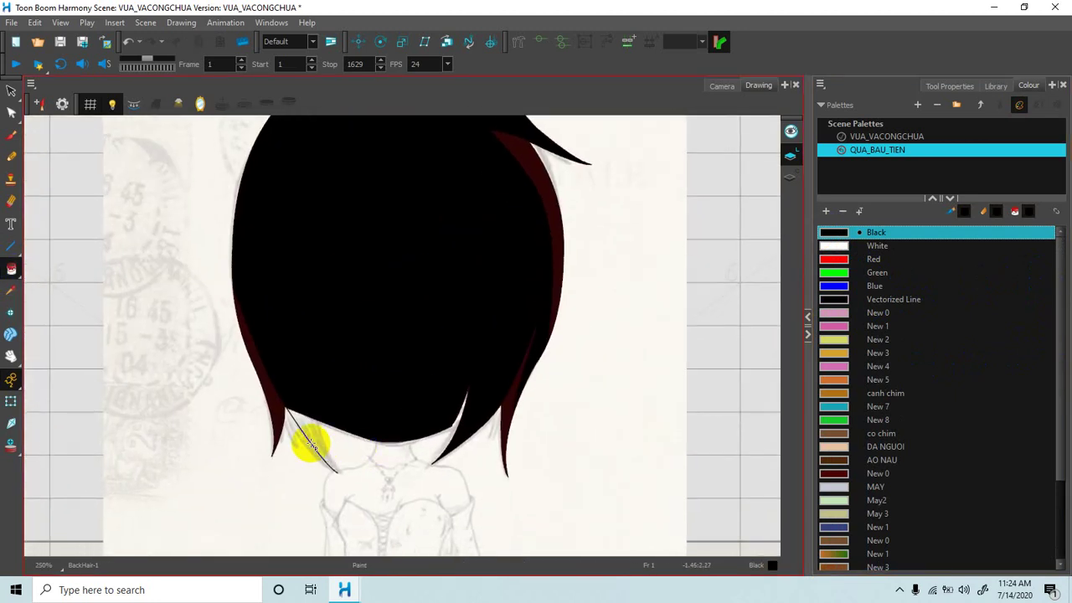
scroll(312, 444, up, 3)
click(478, 419)
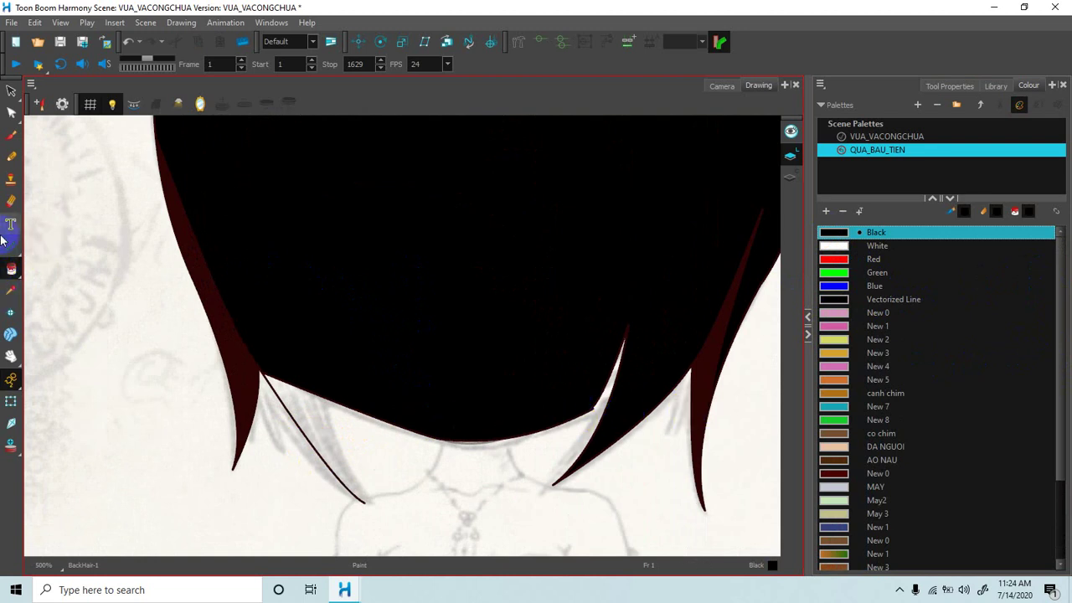
Draw a curved line from the lower-left hair strand's tip to the hair's lower edge and fill the enclosed strand with Black.
click(12, 247)
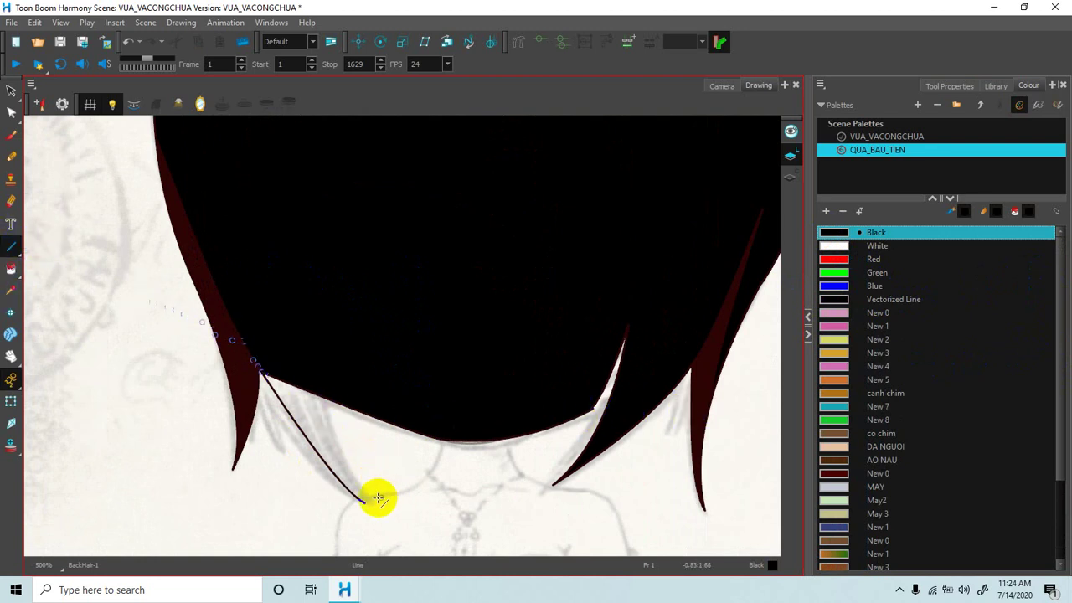
drag(366, 500, 365, 503)
drag(365, 503, 315, 407)
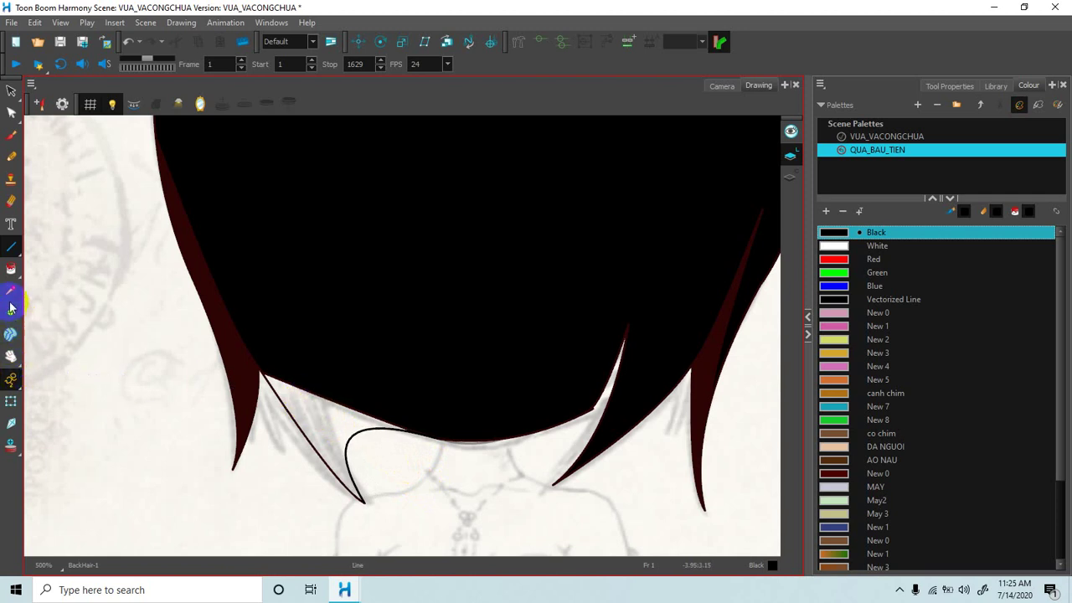
click(11, 271)
click(328, 417)
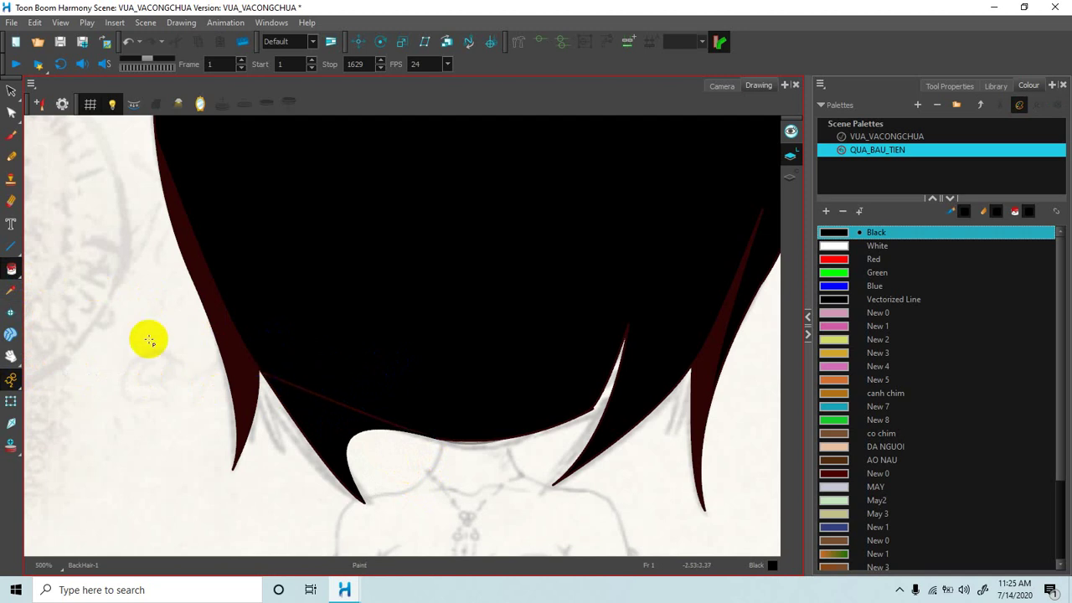
Remove the dividing line between the lower-left strand and the main back hair, using the Cutter tool.
click(12, 90)
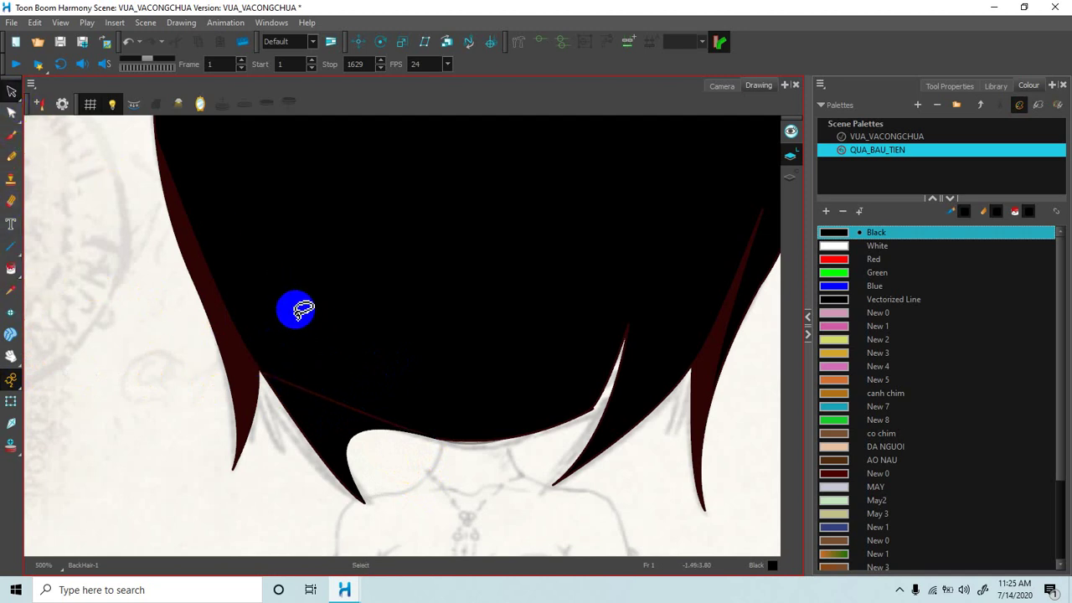
click(11, 90)
click(51, 99)
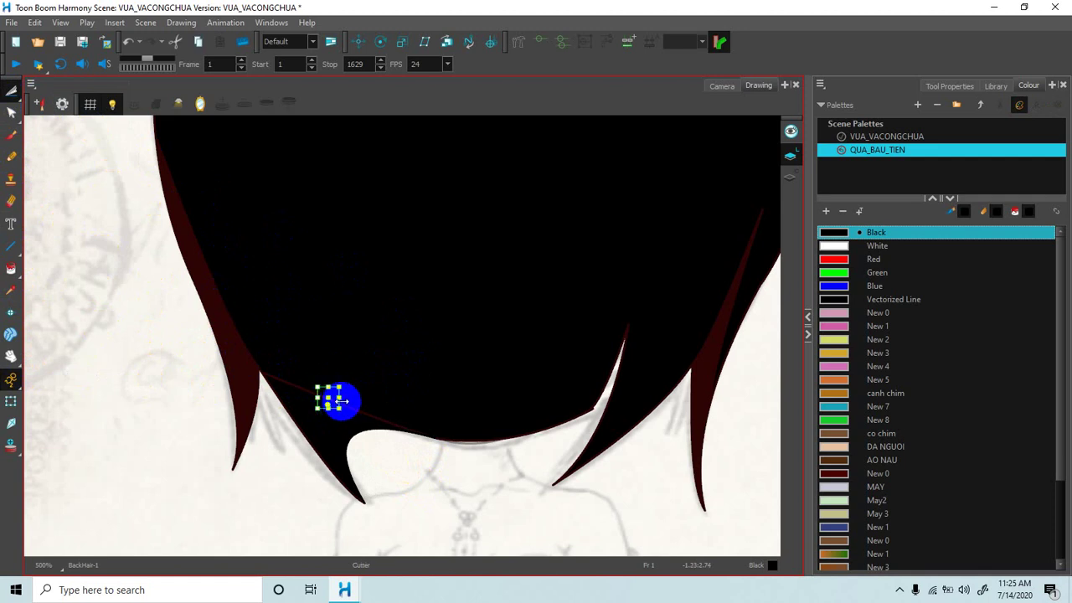
drag(269, 387, 280, 376)
click(394, 416)
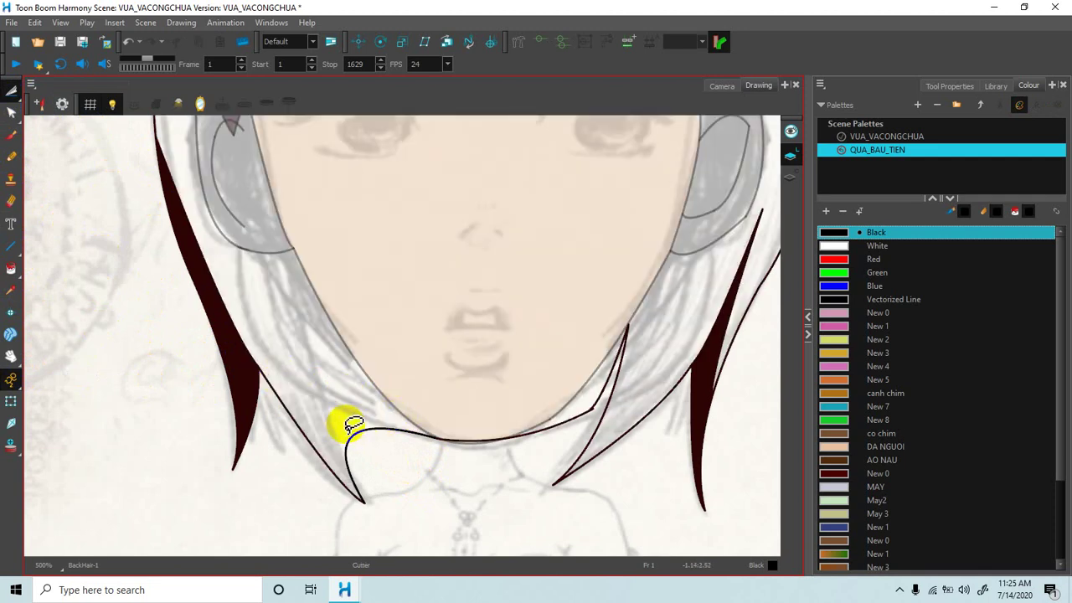
Repaint the merged back hair shape with Black.
click(12, 269)
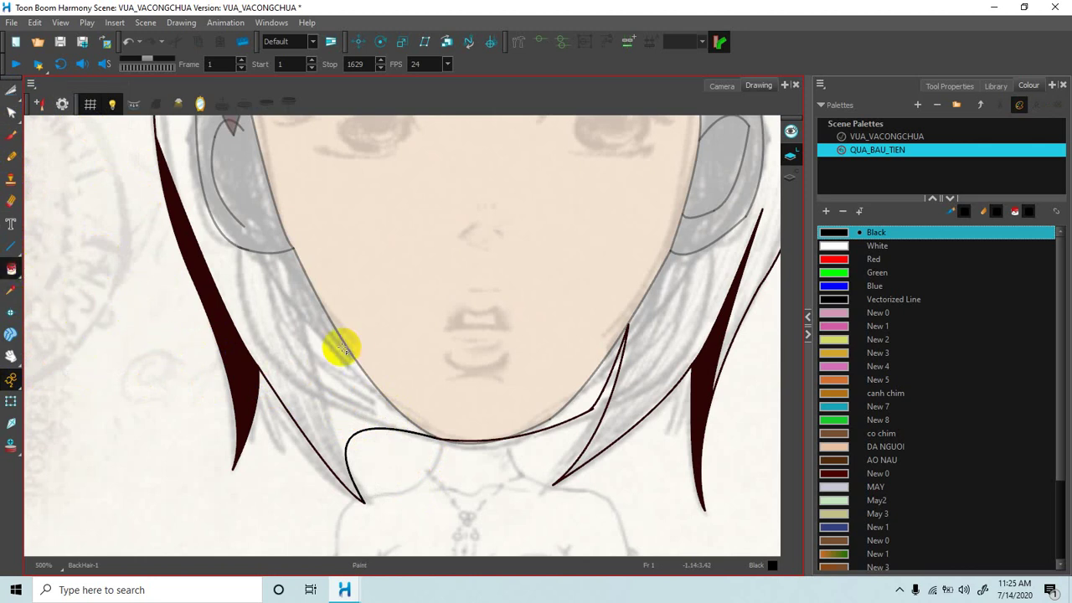
drag(313, 360, 360, 340)
scroll(359, 340, down, 5)
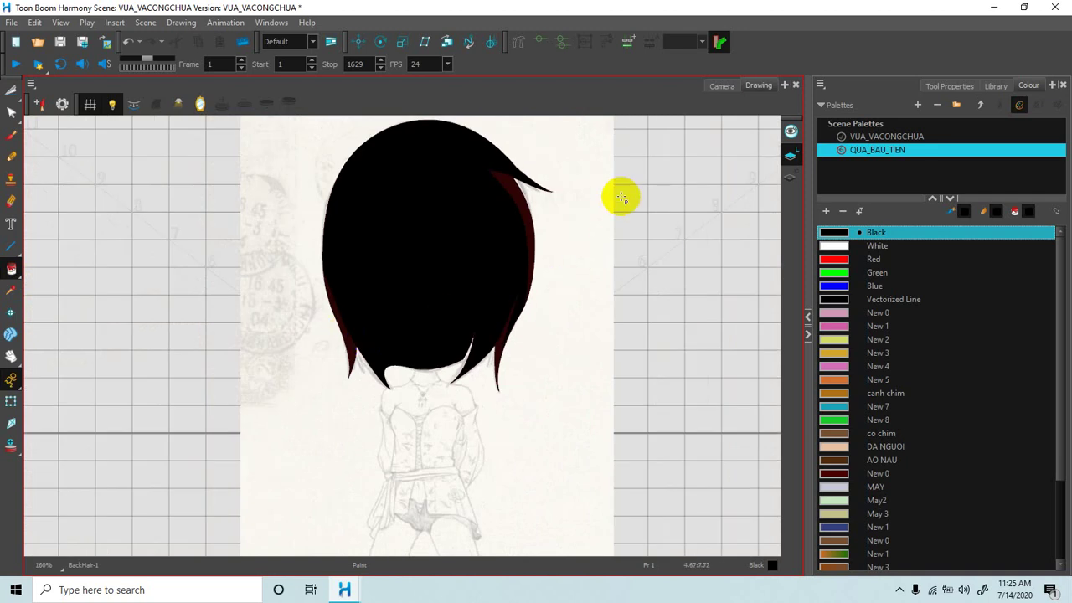
Make the Noise layer the active drawing layer in the timeline.
drag(1071, 175, 937, 129)
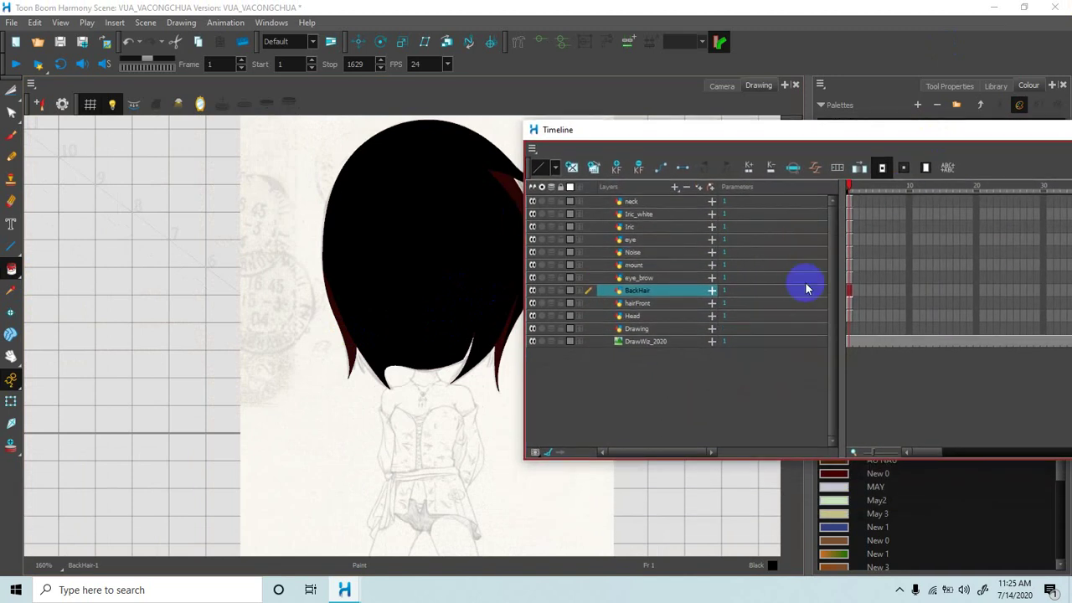
click(643, 304)
click(642, 293)
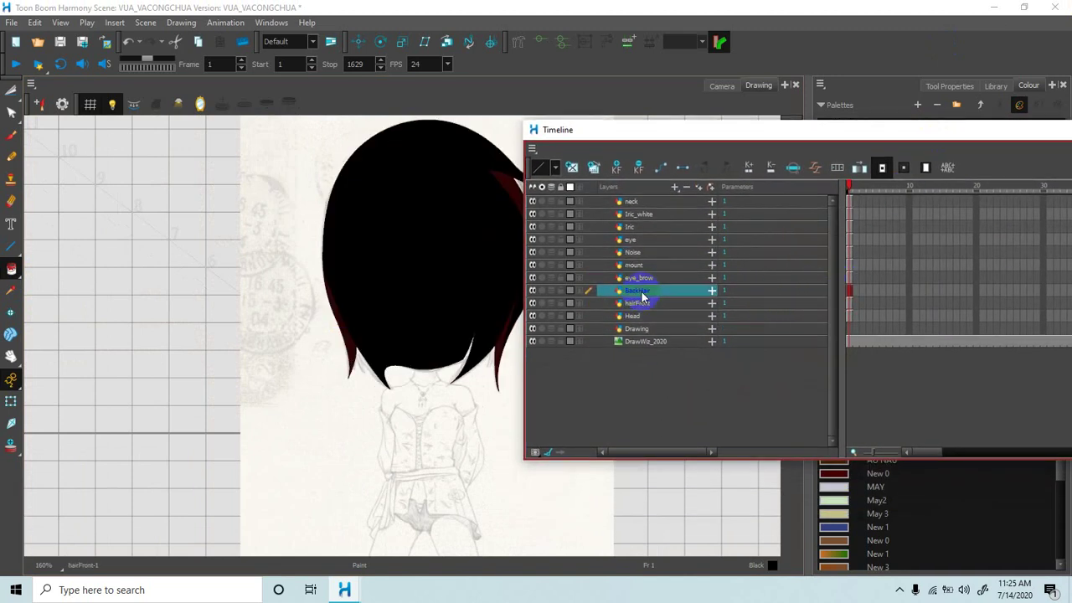
click(636, 241)
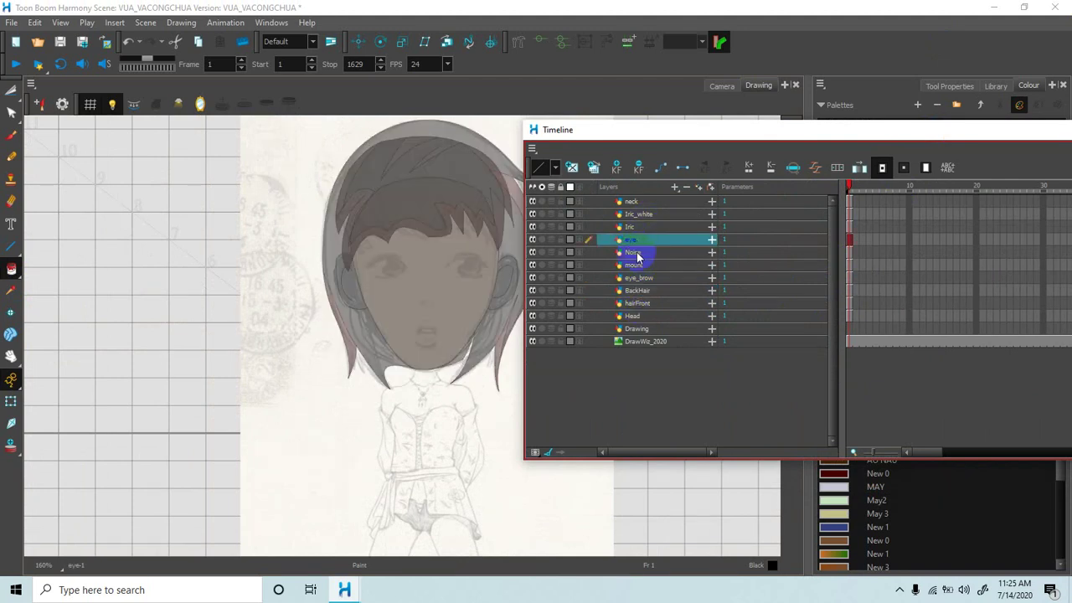
click(637, 252)
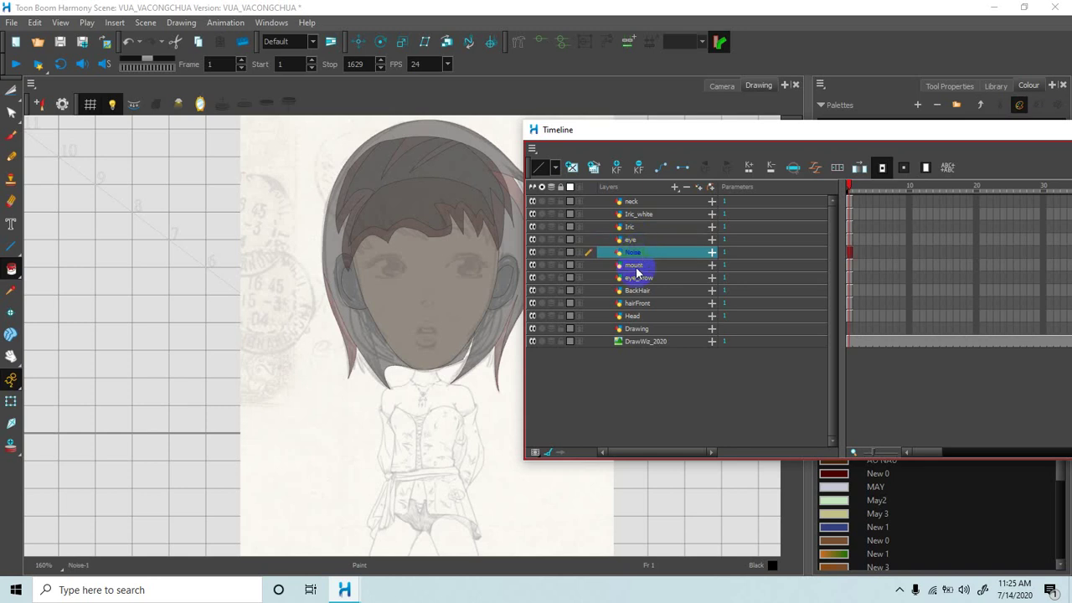
click(637, 267)
click(637, 250)
Draw the nose over the sketch with black curved lines: a lower curve and two thickened nostril arcs.
scroll(403, 297, up, 1)
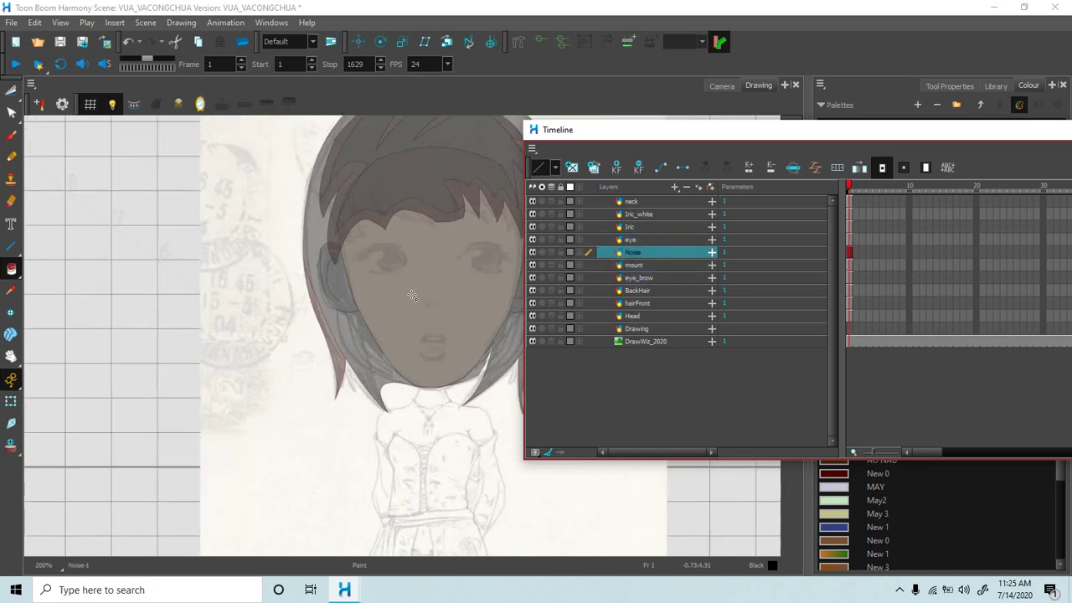
scroll(403, 298, up, 3)
click(474, 307)
drag(474, 306, 443, 288)
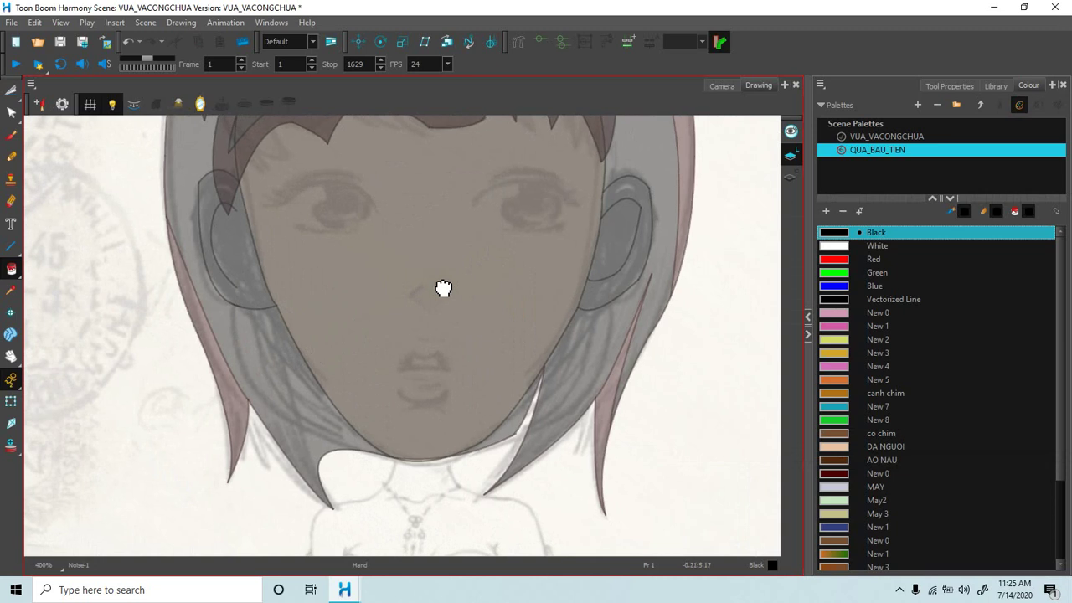
scroll(444, 309, up, 2)
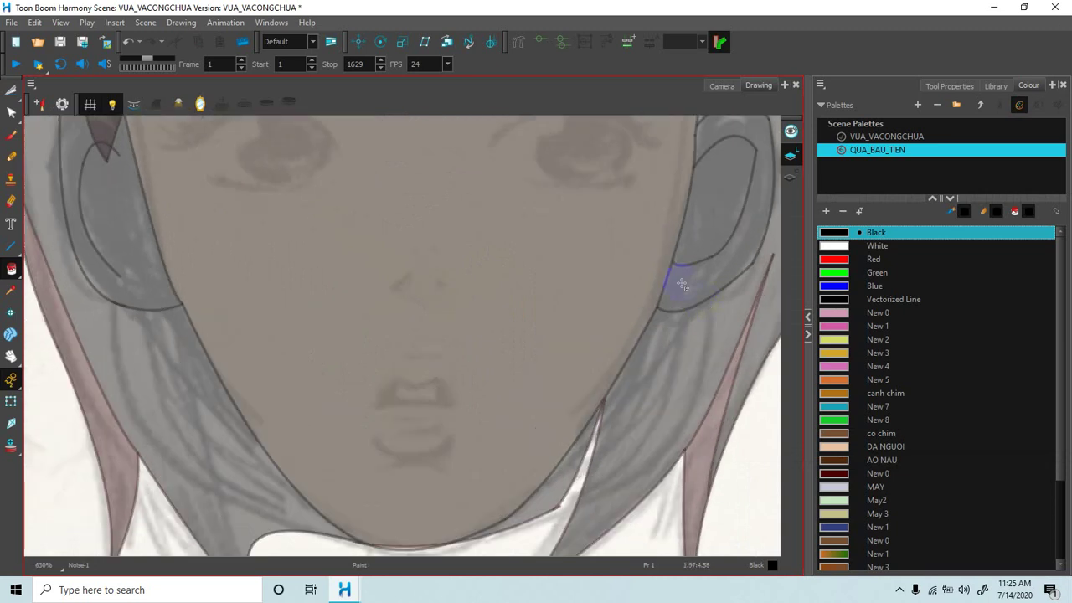
click(12, 248)
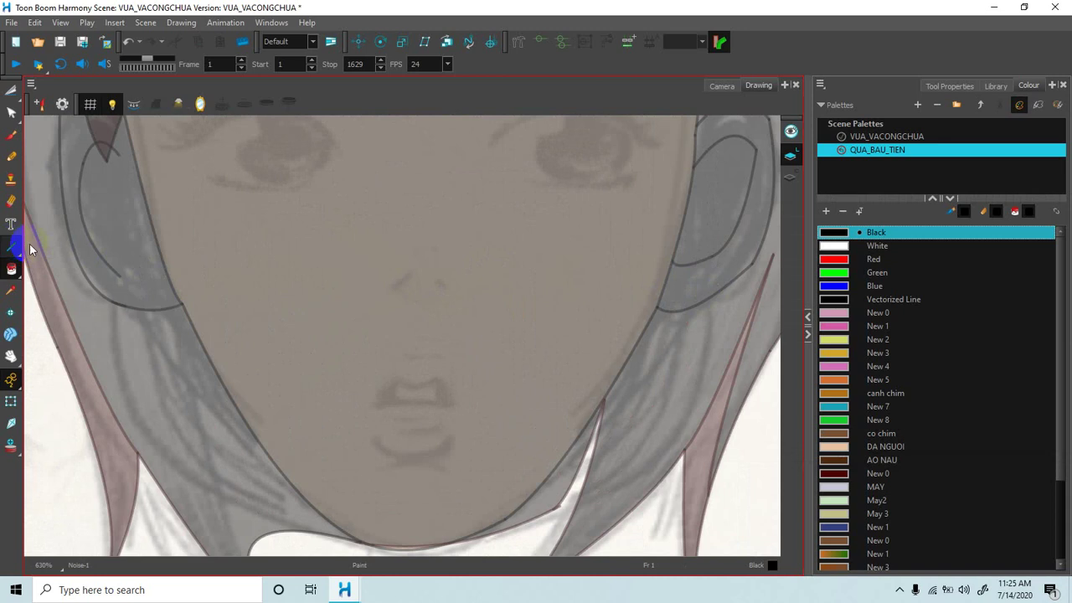
key(space)
drag(429, 297, 446, 301)
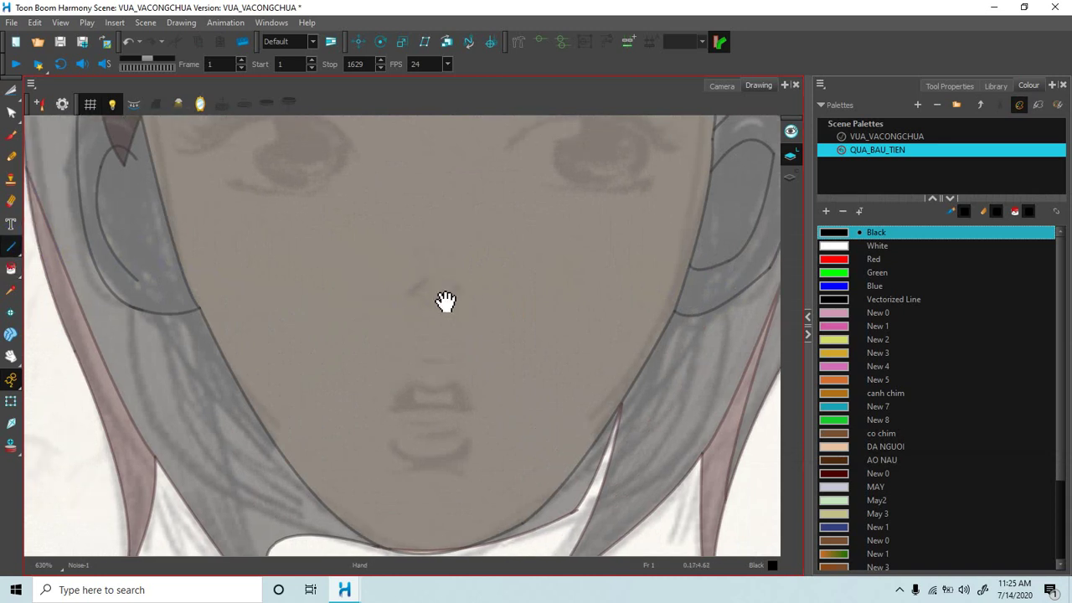
scroll(444, 295, up, 3)
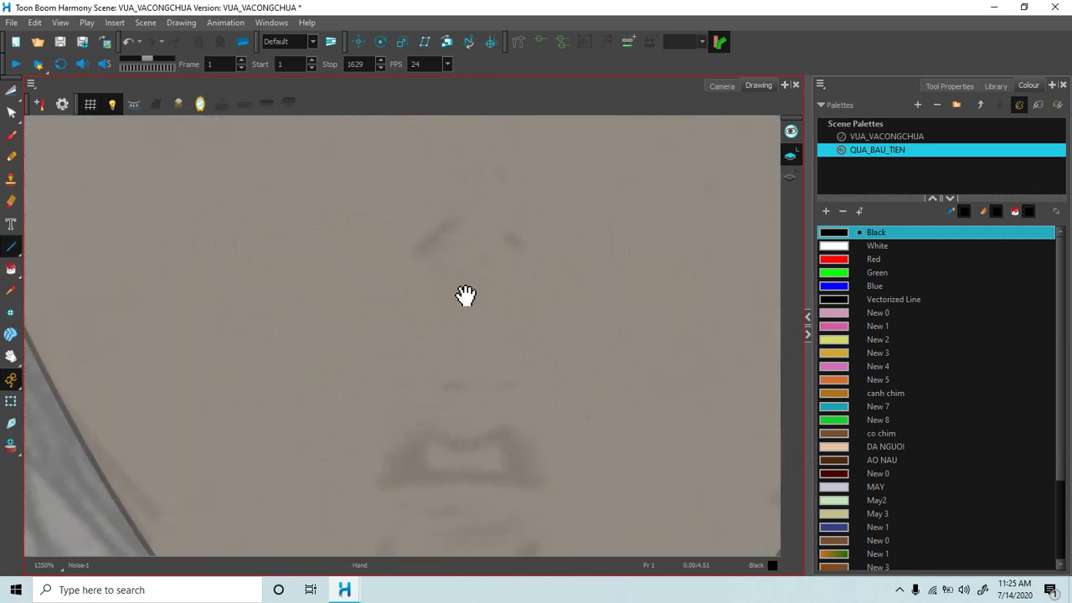
mouse_move(424, 269)
mouse_down()
mouse_move(455, 282)
mouse_move(493, 277)
mouse_move(455, 295)
mouse_up()
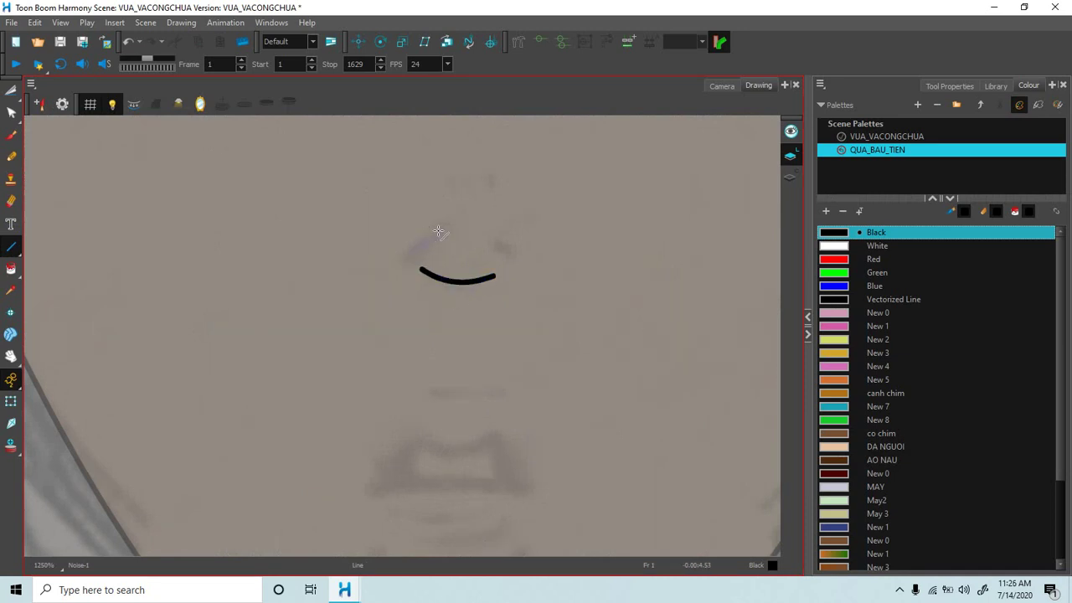
drag(443, 230, 411, 254)
mouse_move(444, 234)
mouse_down()
mouse_move(431, 242)
mouse_move(520, 263)
mouse_move(505, 237)
mouse_up()
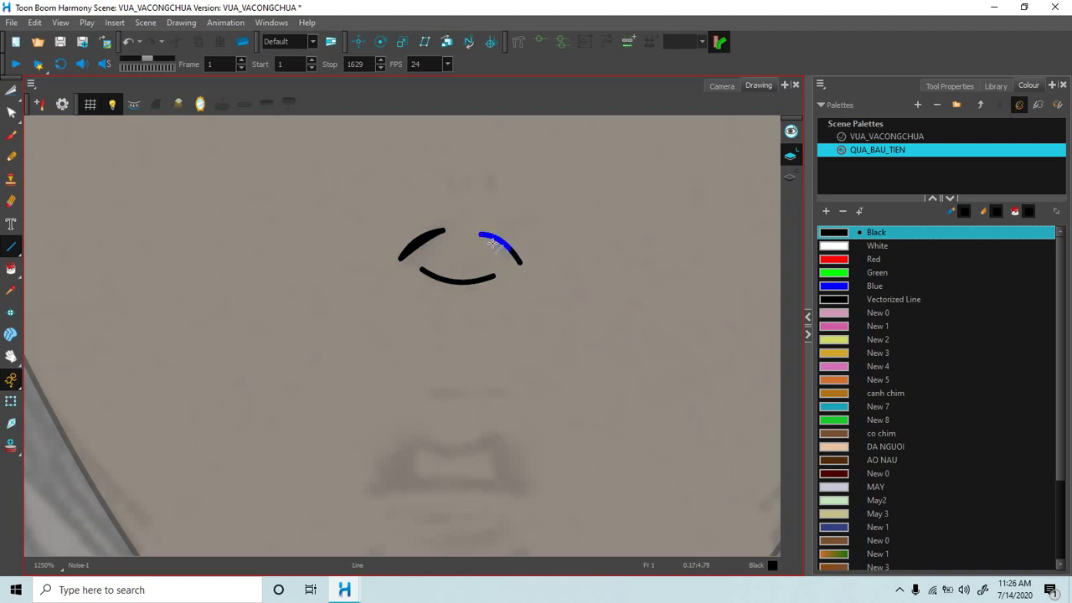
Make the mount layer active in the timeline and bring the sketched mouth into close view.
key(space)
mouse_move(470, 215)
mouse_down()
mouse_move(478, 259)
mouse_move(467, 285)
mouse_up()
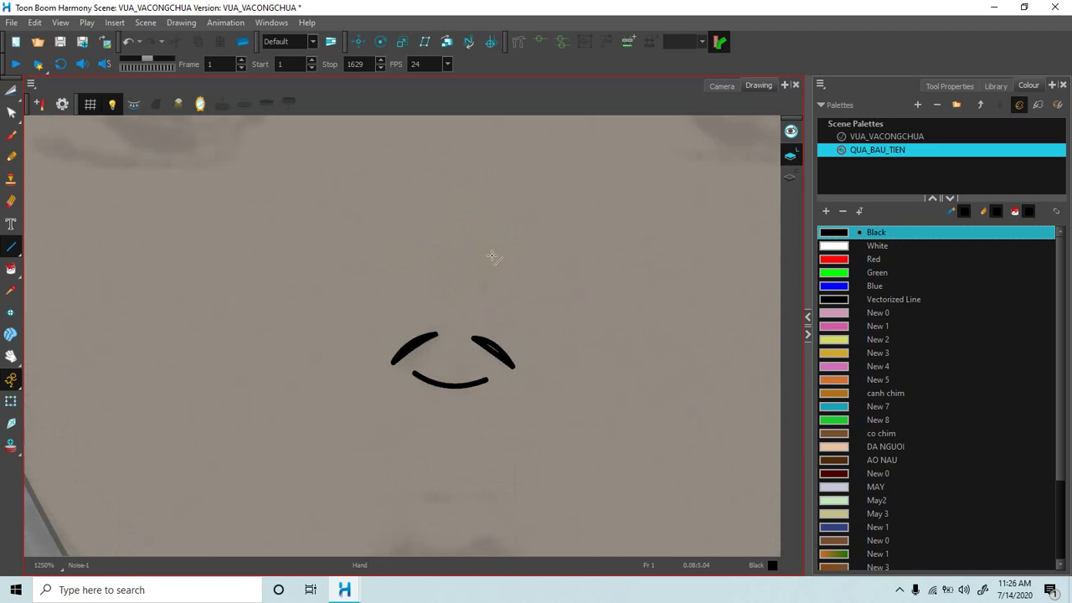
key(1)
key(1)
scroll(424, 280, down, 2)
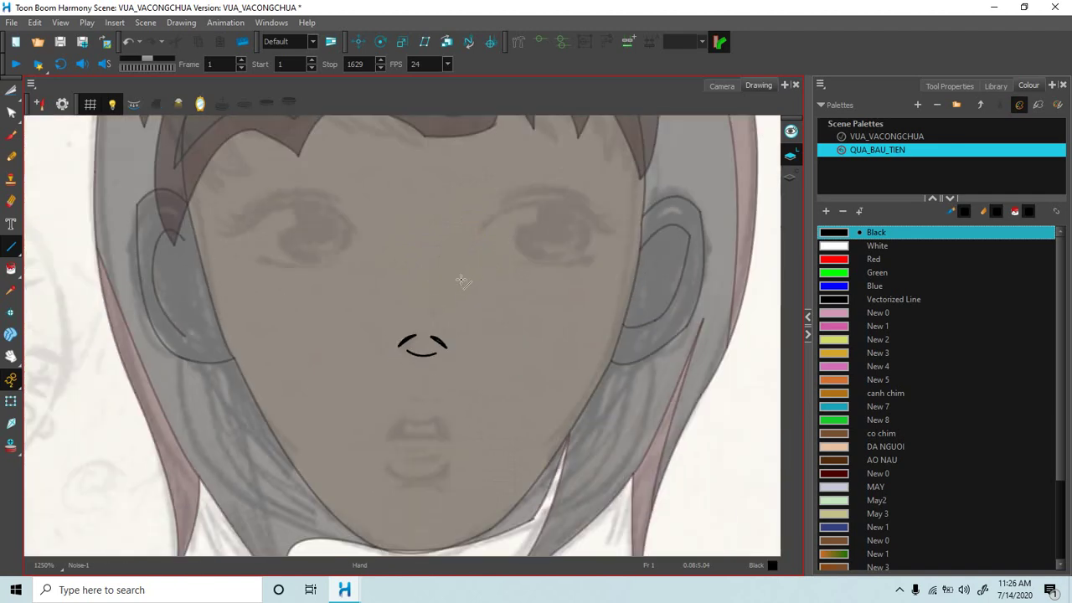
scroll(454, 274, down, 3)
scroll(493, 285, down, 1)
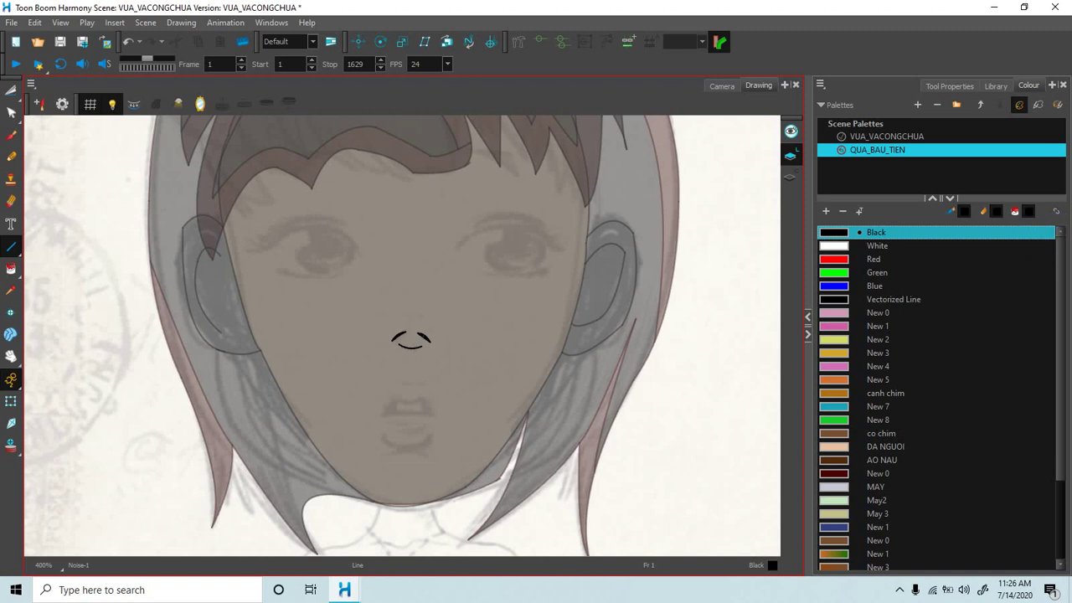
drag(1071, 168, 1006, 152)
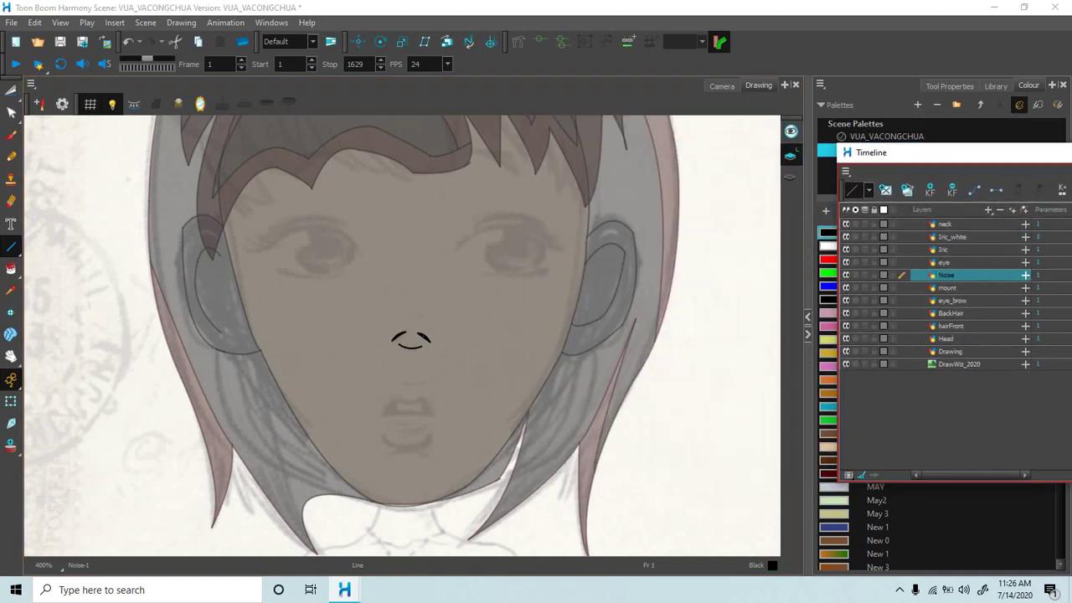
click(947, 288)
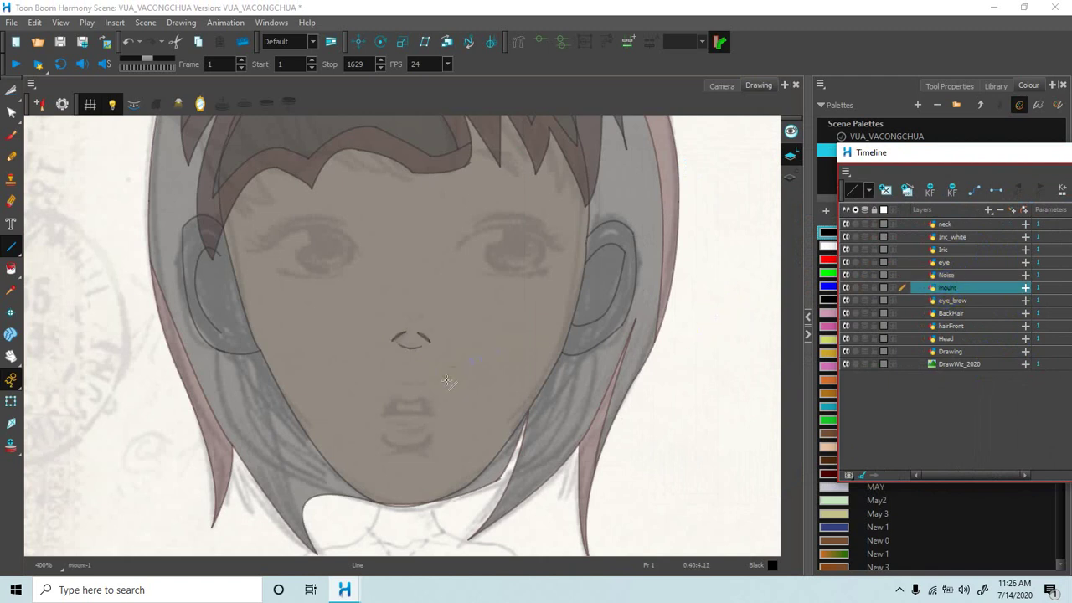
scroll(446, 381, up, 3)
drag(452, 409, 486, 282)
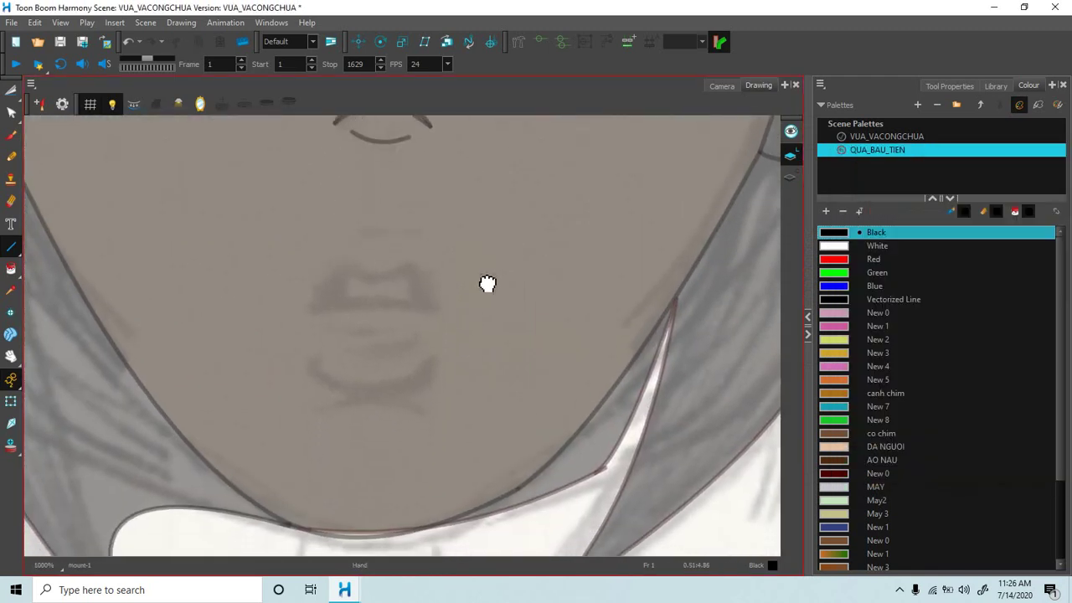
drag(634, 415, 676, 282)
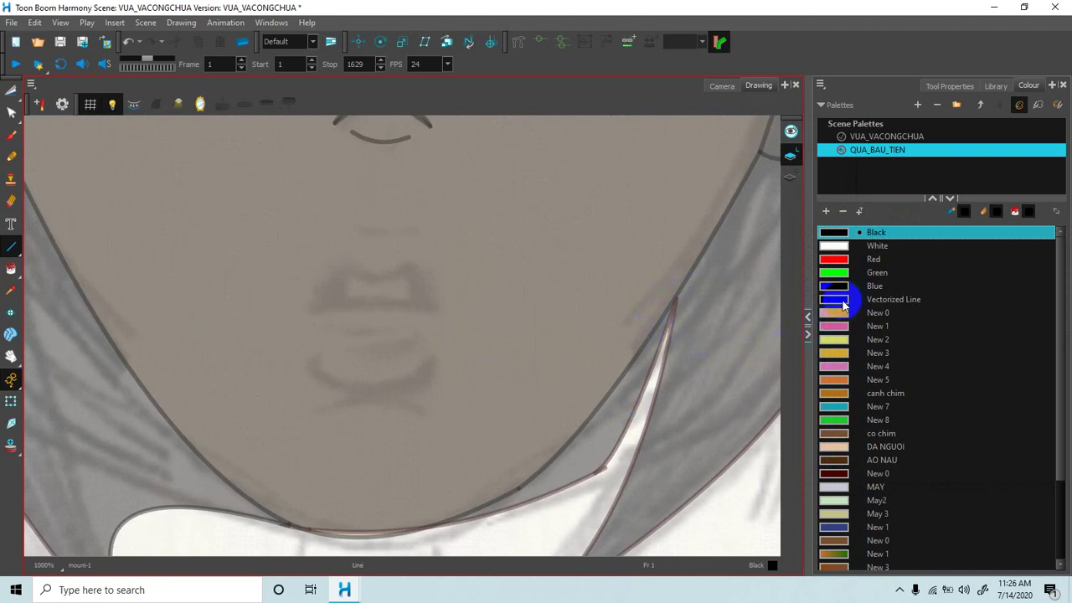
Outline the lower lip and the upper lip over the sketched mouth with Red lines.
click(835, 261)
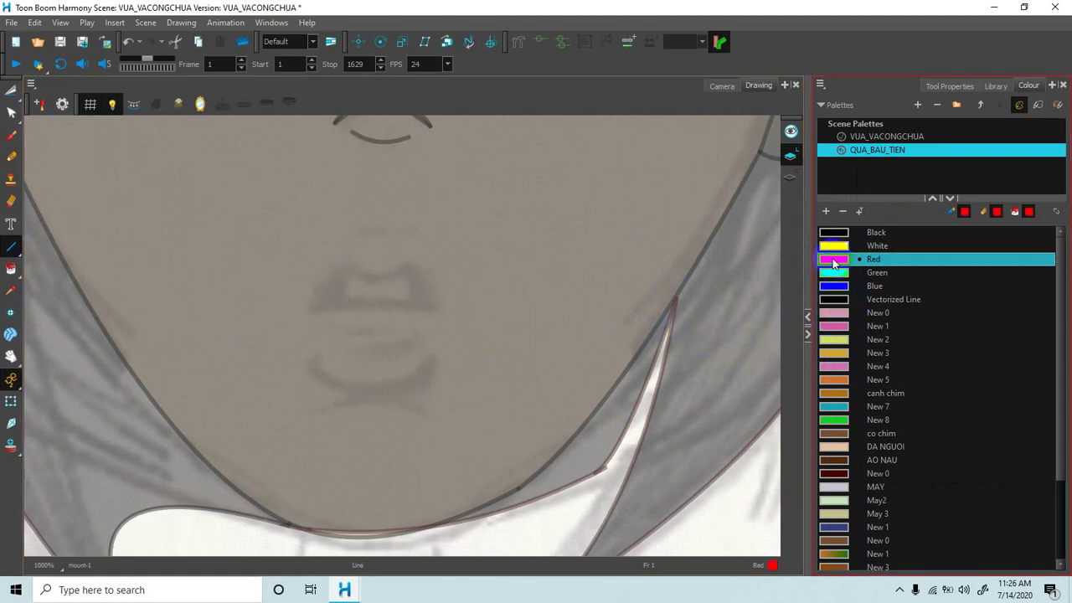
key(space)
mouse_move(359, 344)
mouse_down()
mouse_move(347, 329)
mouse_move(373, 335)
mouse_move(417, 320)
mouse_move(306, 352)
mouse_move(313, 371)
mouse_move(412, 354)
mouse_up()
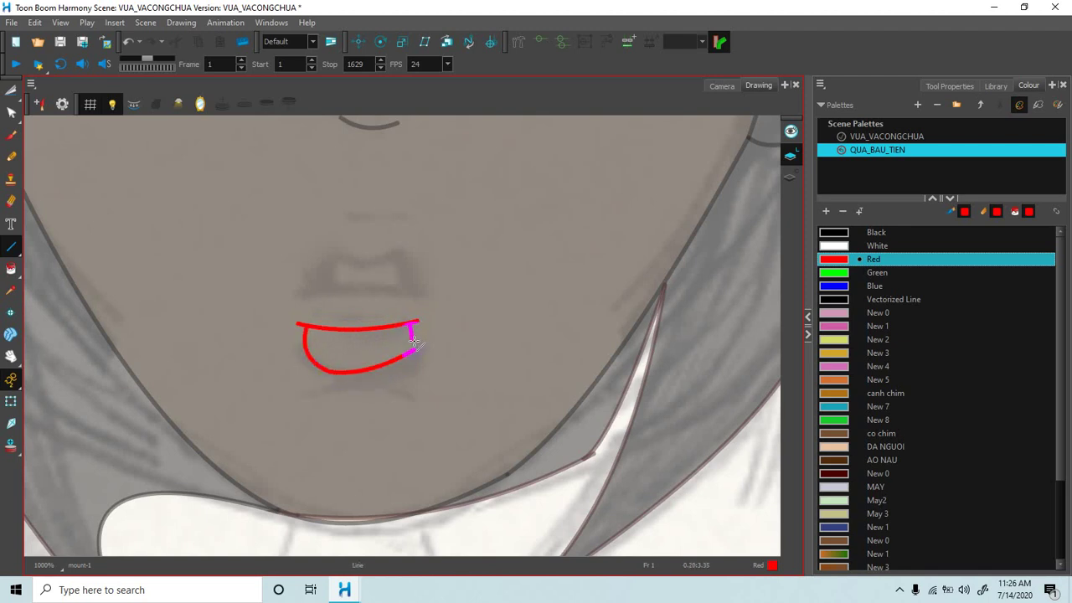
key(space)
drag(372, 306, 374, 347)
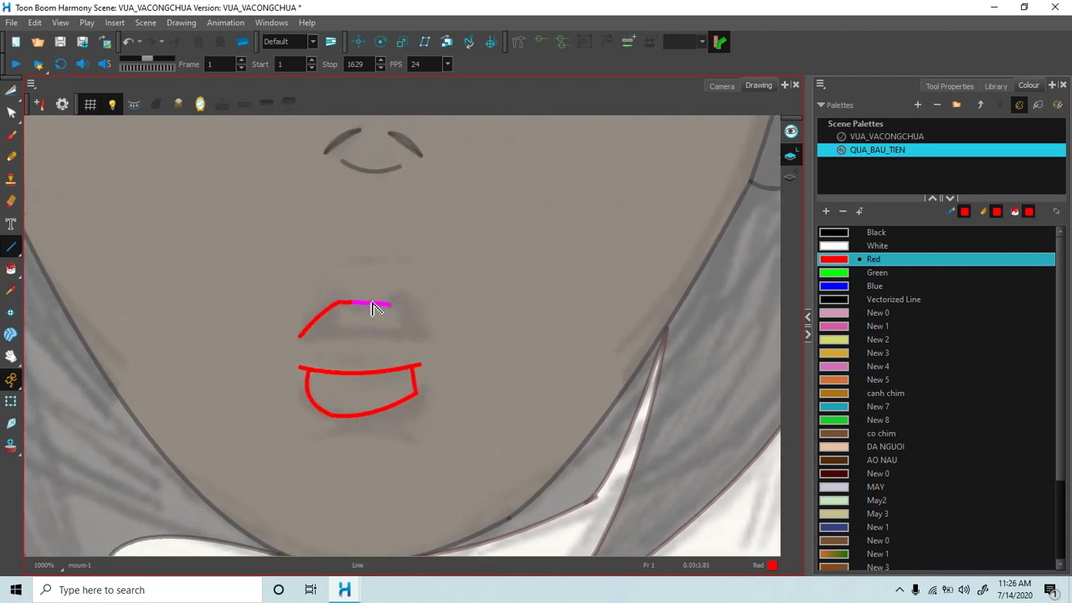
drag(431, 332, 434, 336)
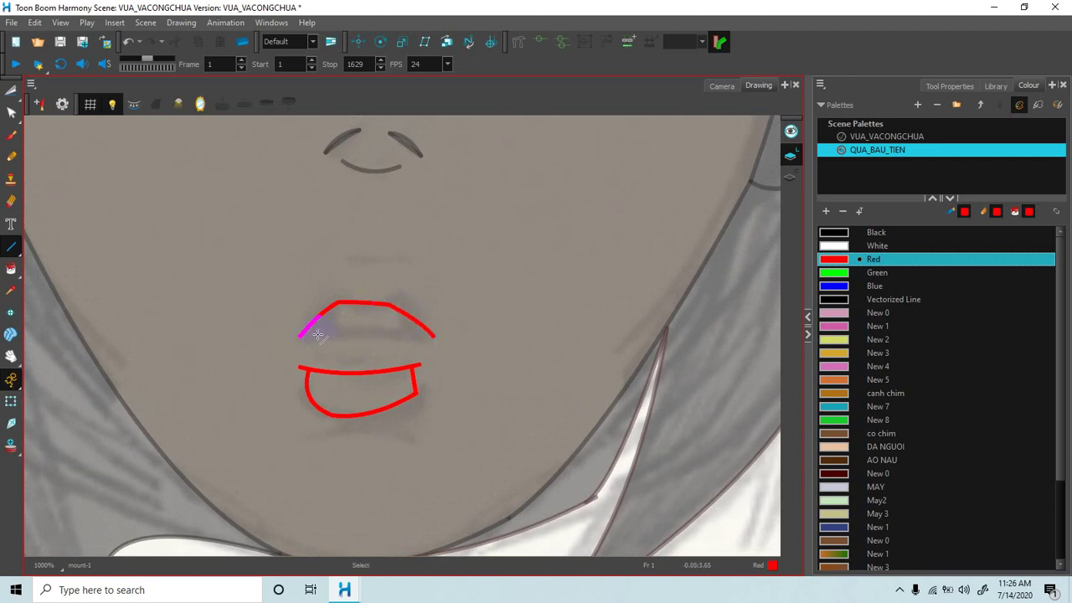
drag(322, 337, 434, 336)
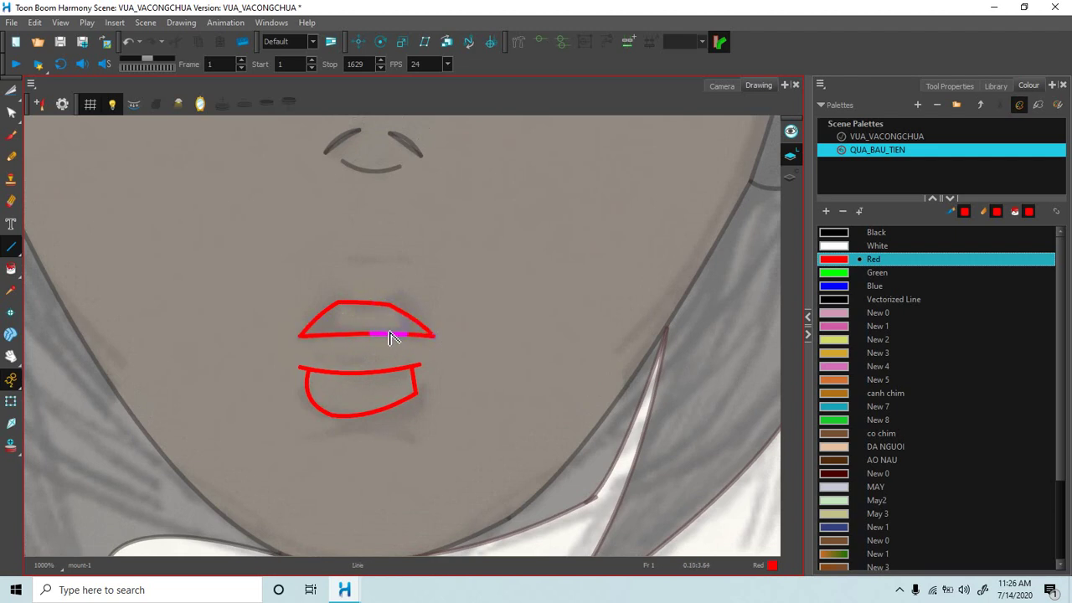
Fill the outlined upper and lower lips with Red.
click(11, 268)
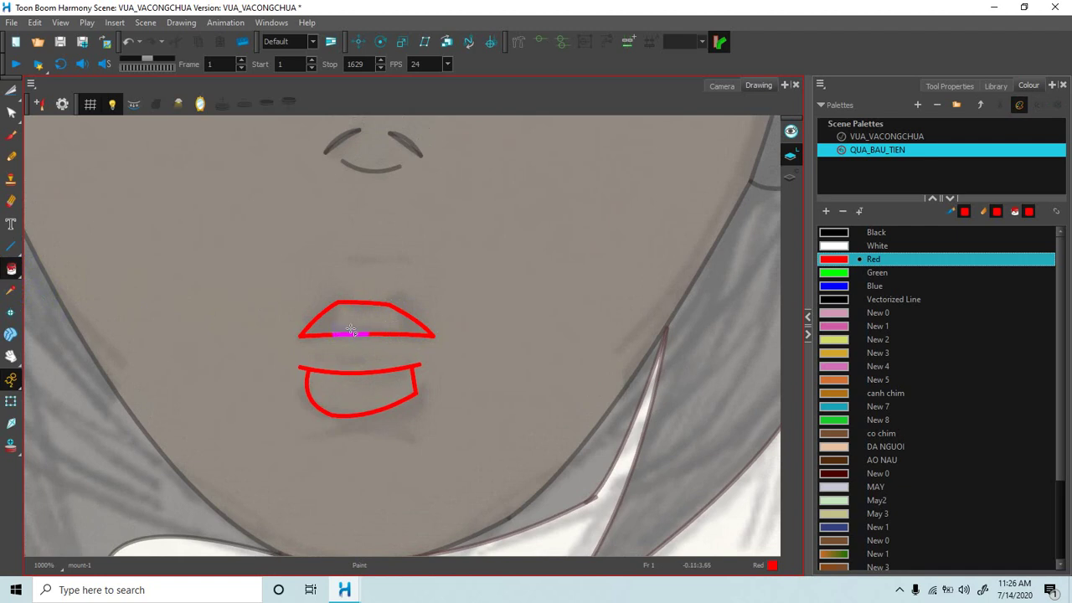
click(358, 323)
click(352, 398)
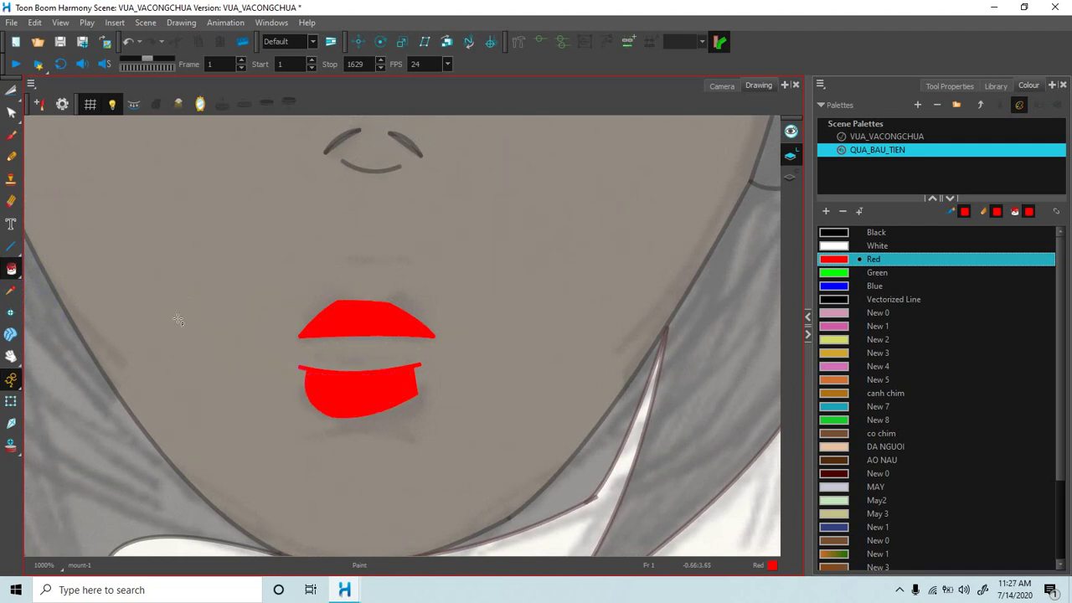
Draw the mouth corners with Vectorized Line colour, joining the upper and lower lips at a point on each side.
click(11, 247)
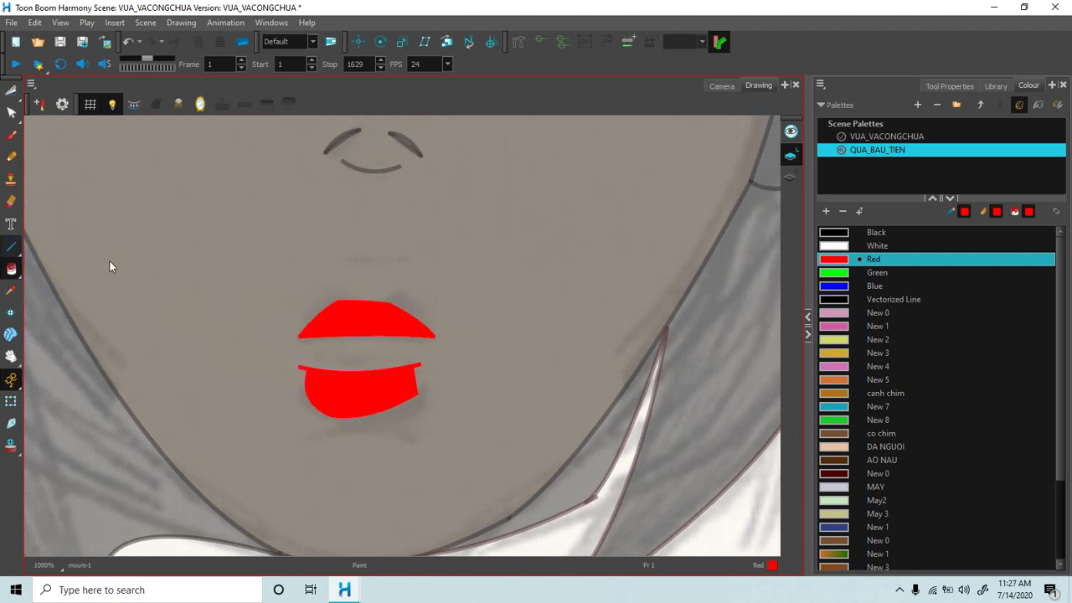
click(833, 300)
drag(433, 336, 459, 345)
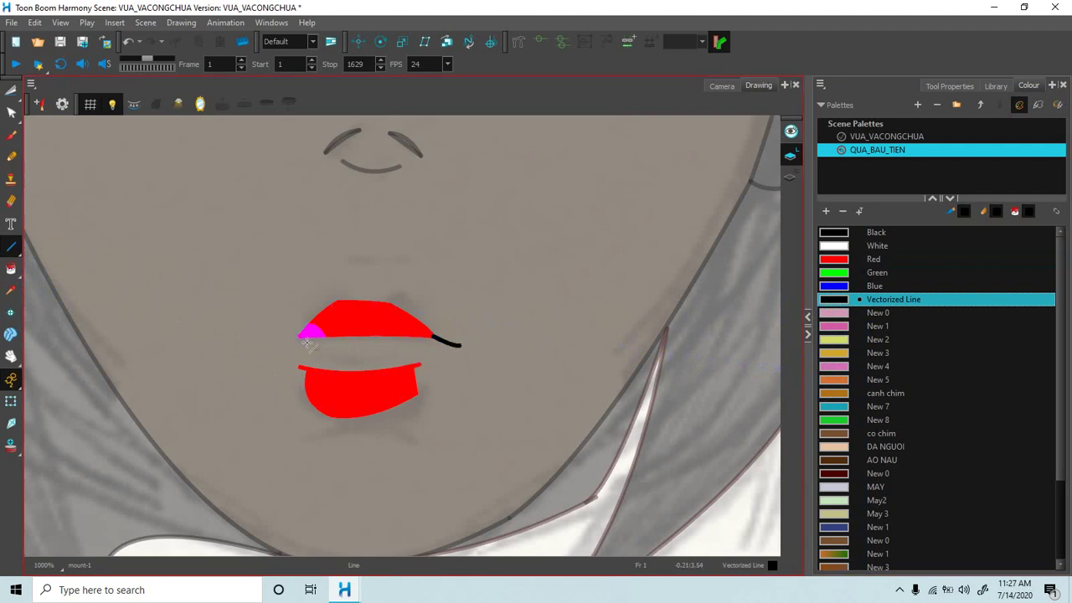
mouse_move(268, 347)
mouse_down()
mouse_move(314, 326)
mouse_move(276, 356)
mouse_move(301, 369)
mouse_up()
mouse_move(418, 366)
mouse_down()
mouse_move(459, 346)
mouse_move(449, 360)
mouse_up()
drag(438, 286, 471, 327)
key(1)
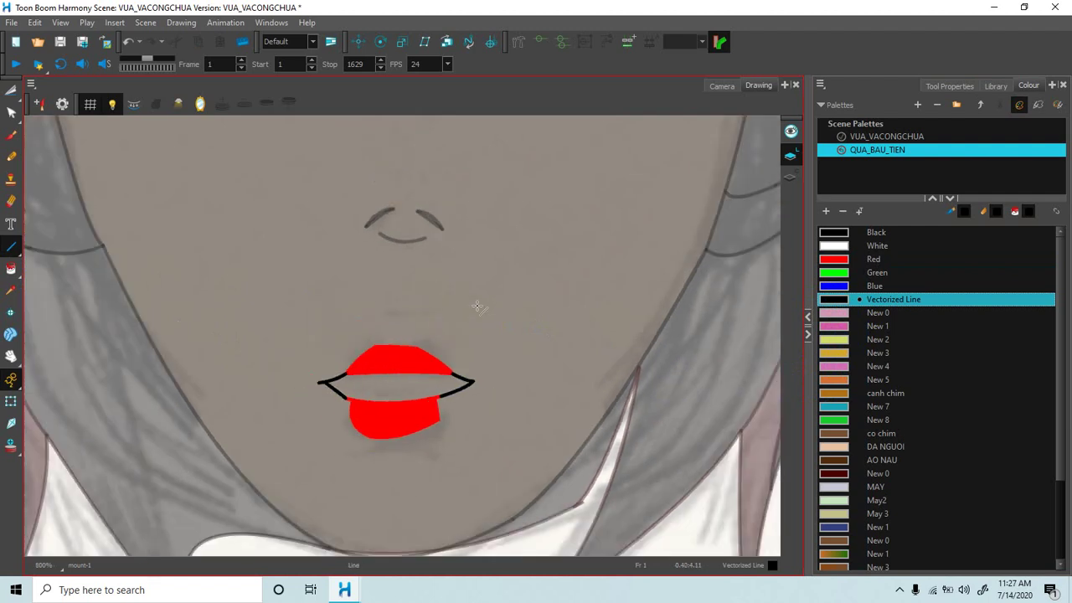
Make the eye layer the active drawing layer in the timeline.
scroll(474, 307, down, 3)
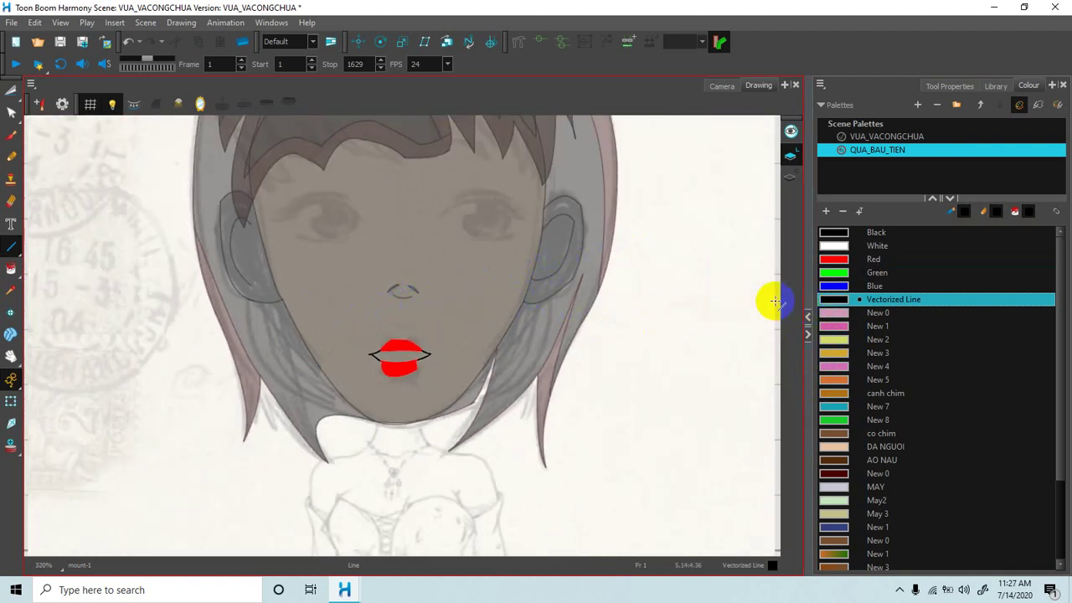
mouse_move(1071, 143)
mouse_down()
mouse_move(972, 151)
mouse_move(1071, 143)
mouse_up()
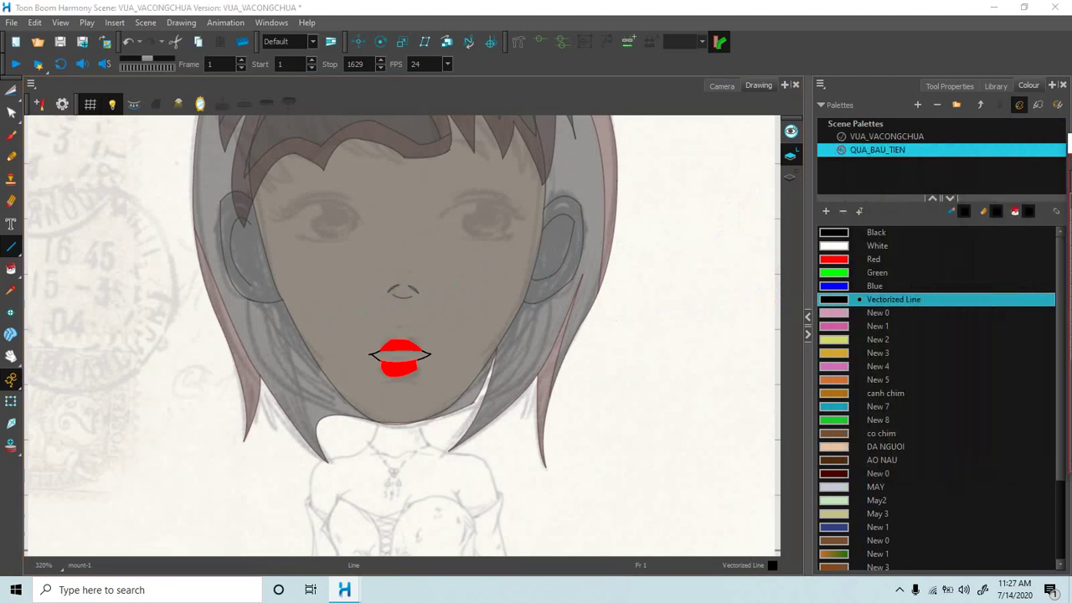
click(1005, 262)
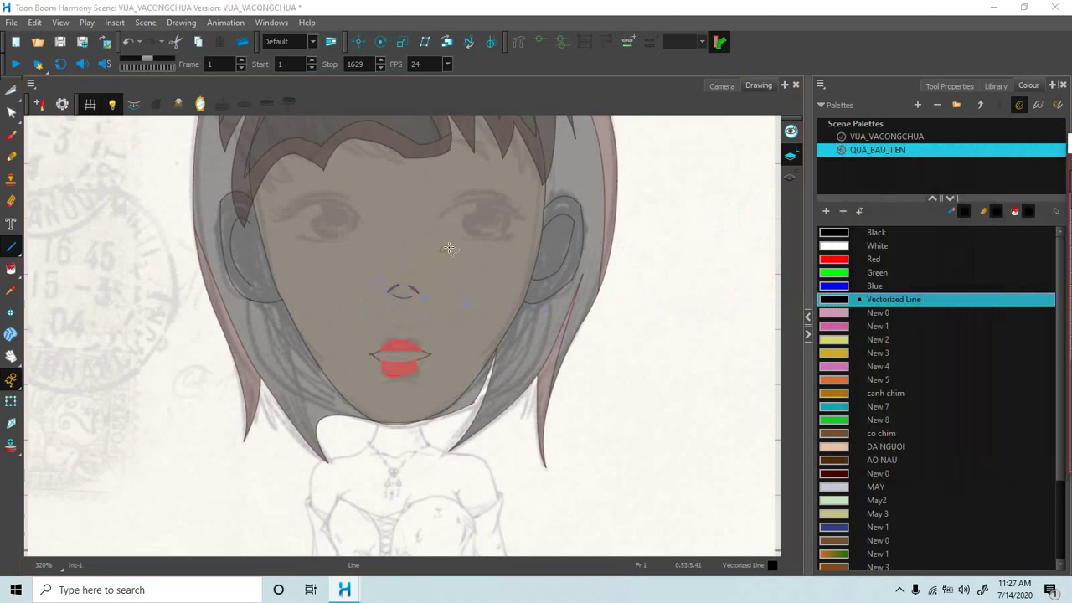
scroll(458, 247, up, 4)
key(space)
drag(551, 237, 531, 281)
click(958, 283)
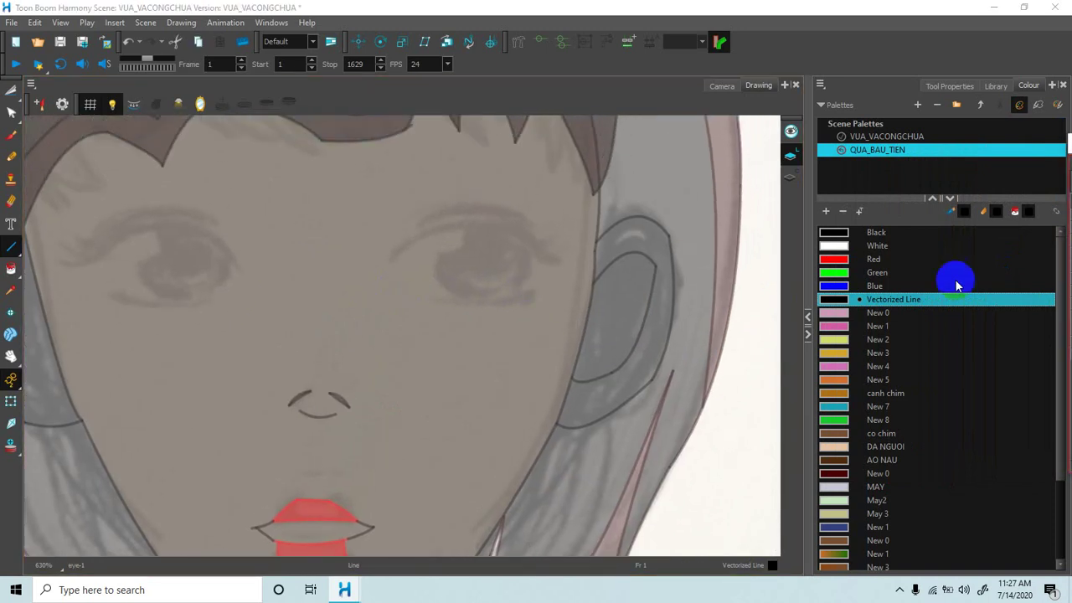
Draw the upper eyelid of the right-hand sketched eye as a black curved line from inner to outer corner.
scroll(557, 310, up, 1)
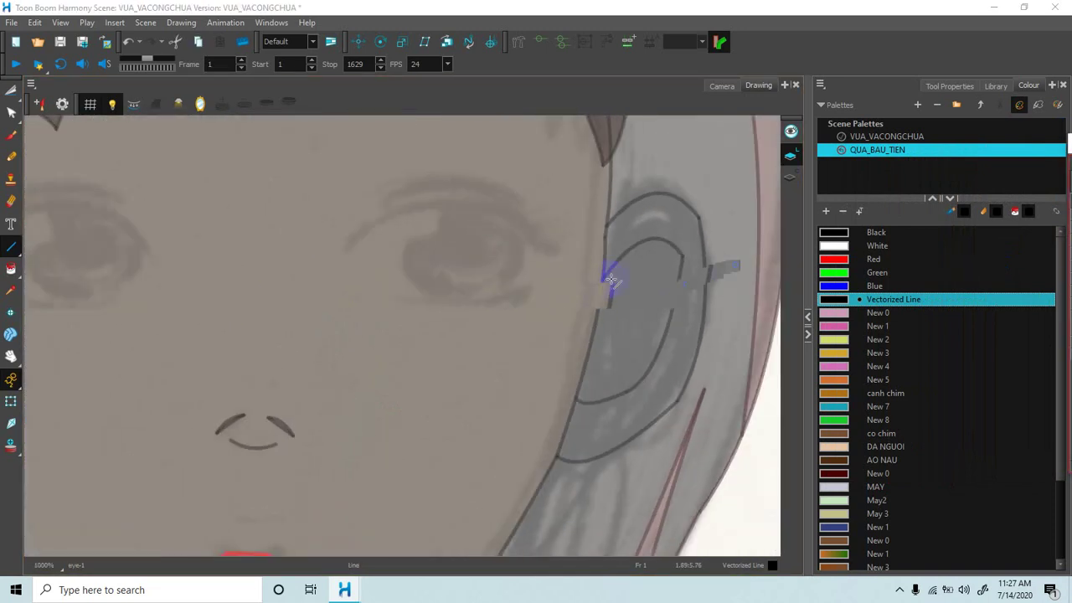
scroll(540, 251, up, 1)
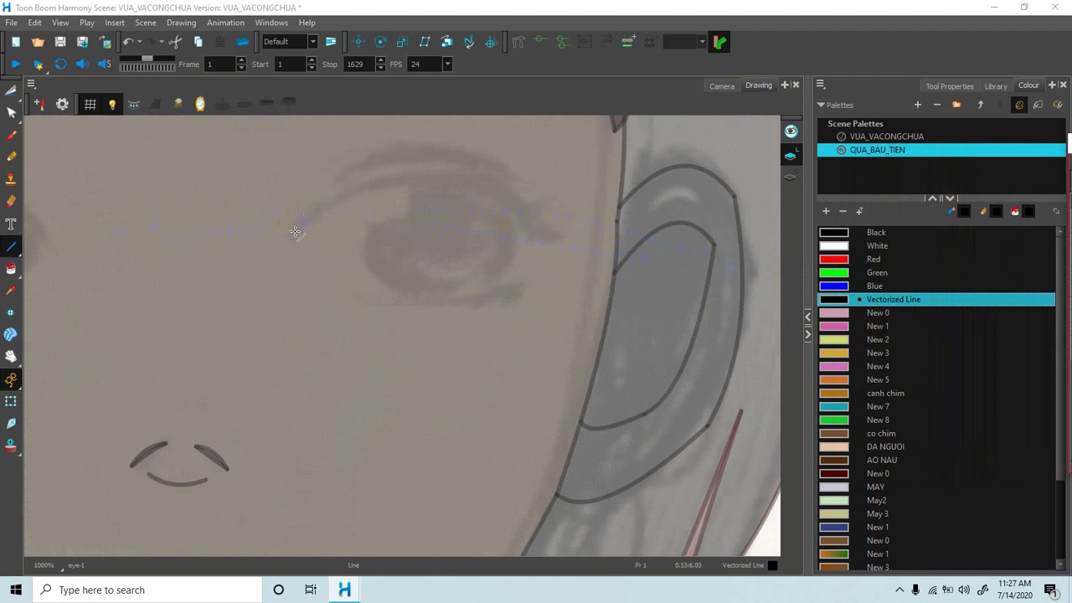
mouse_move(294, 231)
mouse_down()
mouse_move(400, 182)
mouse_move(450, 180)
mouse_move(352, 180)
mouse_move(356, 193)
mouse_up()
drag(450, 180, 550, 231)
key(ctrl+z)
drag(445, 179, 551, 225)
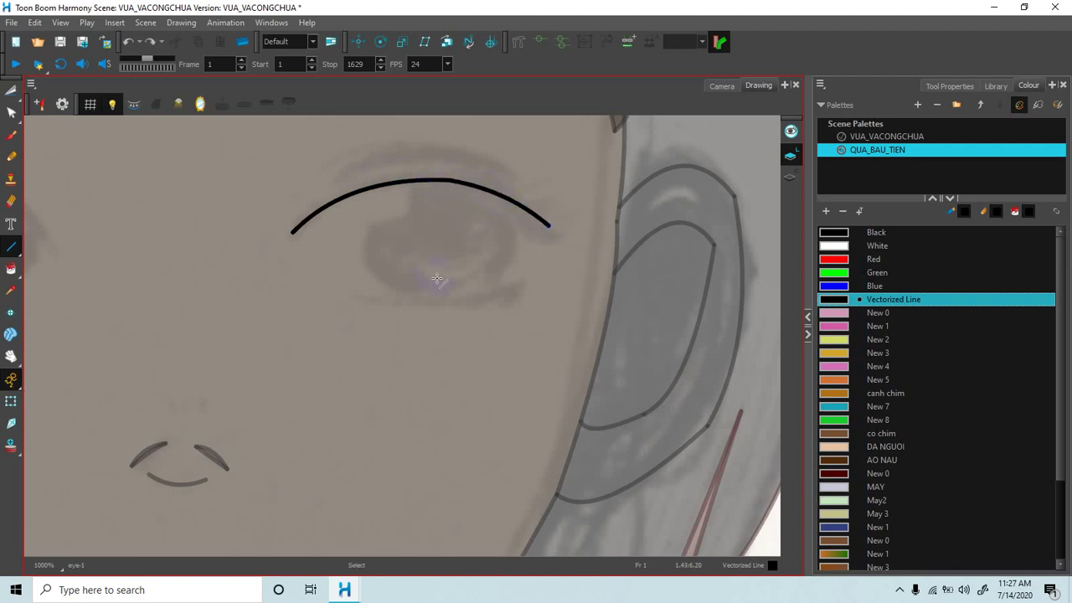
Draw the curved lower eyelid line with three short lashes near its outer end.
mouse_move(383, 271)
mouse_down()
mouse_move(361, 257)
mouse_move(383, 289)
mouse_move(494, 273)
mouse_move(371, 307)
mouse_up()
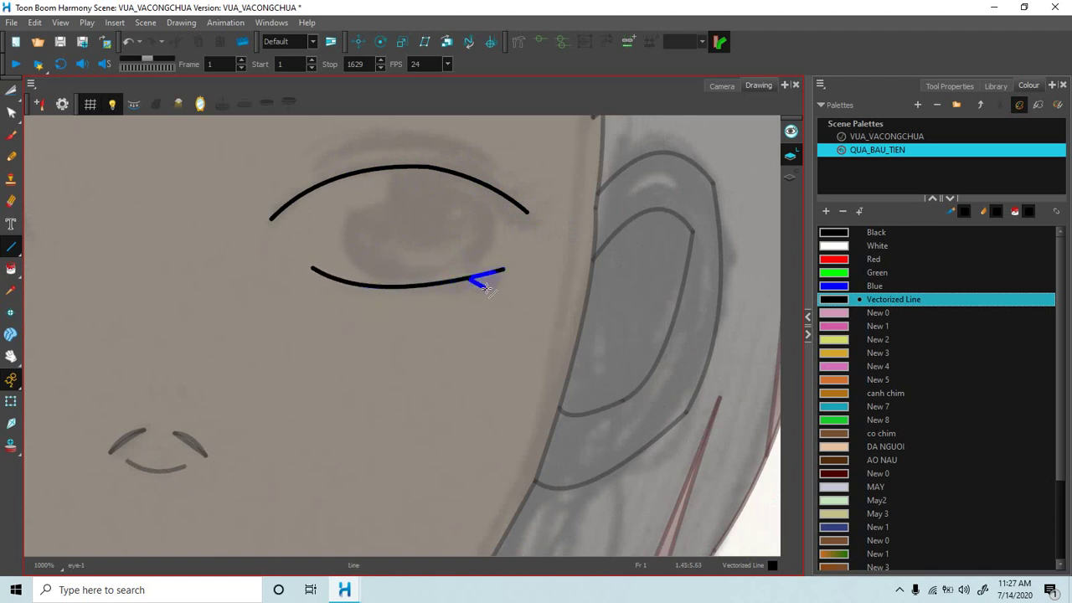
mouse_move(453, 281)
mouse_down()
mouse_move(473, 291)
mouse_move(455, 292)
mouse_up()
key(space)
drag(393, 266, 416, 302)
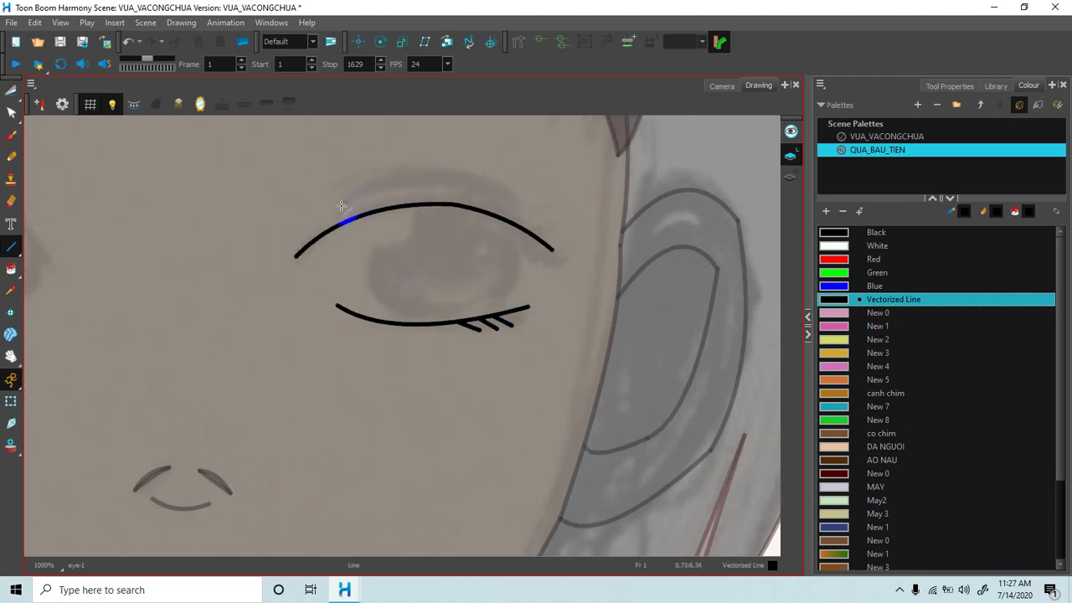
Add a curved crease line above the upper eyelid and four short lashes at the eyelid's outer end.
drag(342, 204, 489, 194)
key(space)
drag(412, 123, 412, 180)
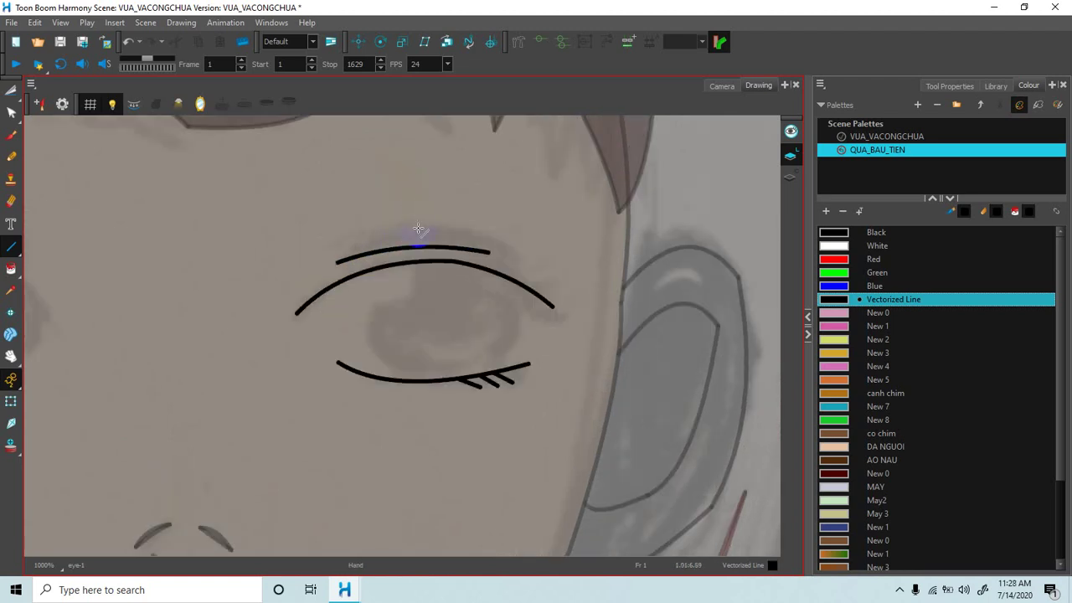
mouse_move(515, 279)
mouse_down()
mouse_move(569, 283)
mouse_move(566, 297)
mouse_up()
drag(482, 266, 510, 258)
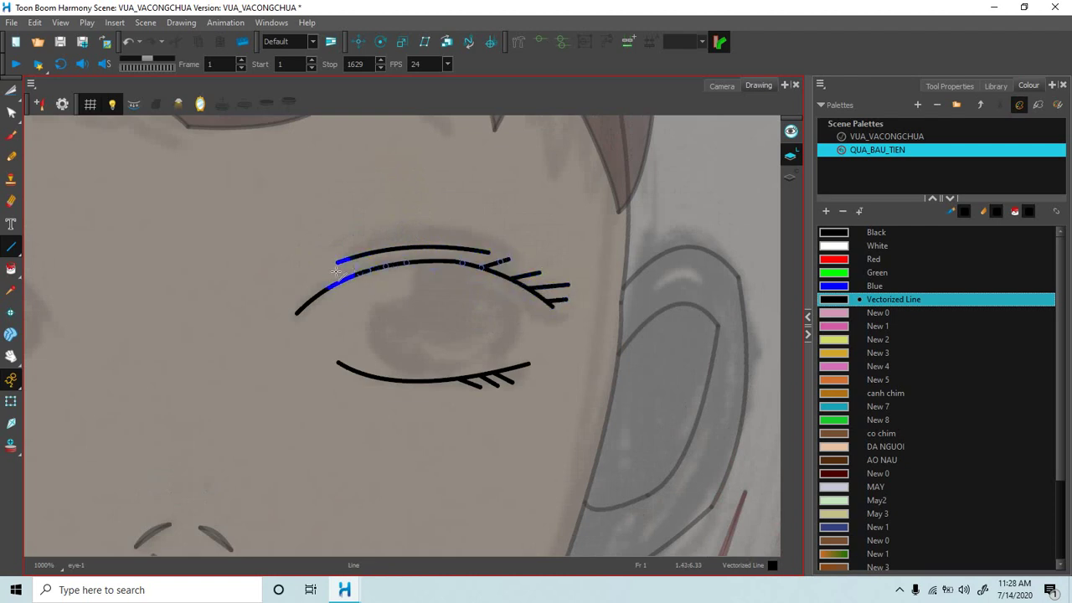
Make the Iric layer the active drawing layer in the timeline.
drag(442, 279, 421, 249)
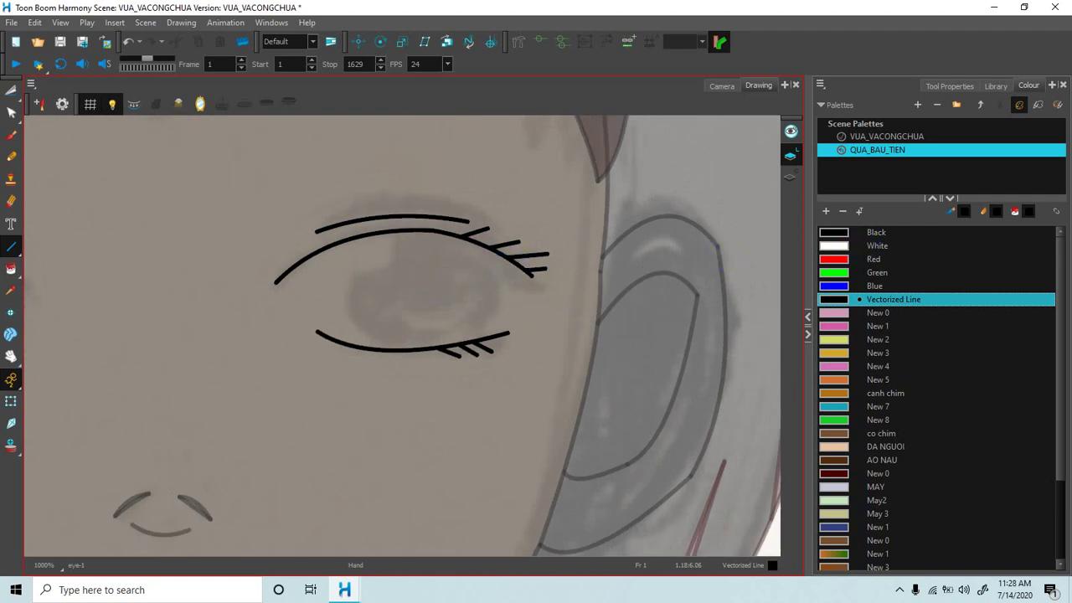
drag(1068, 167, 811, 128)
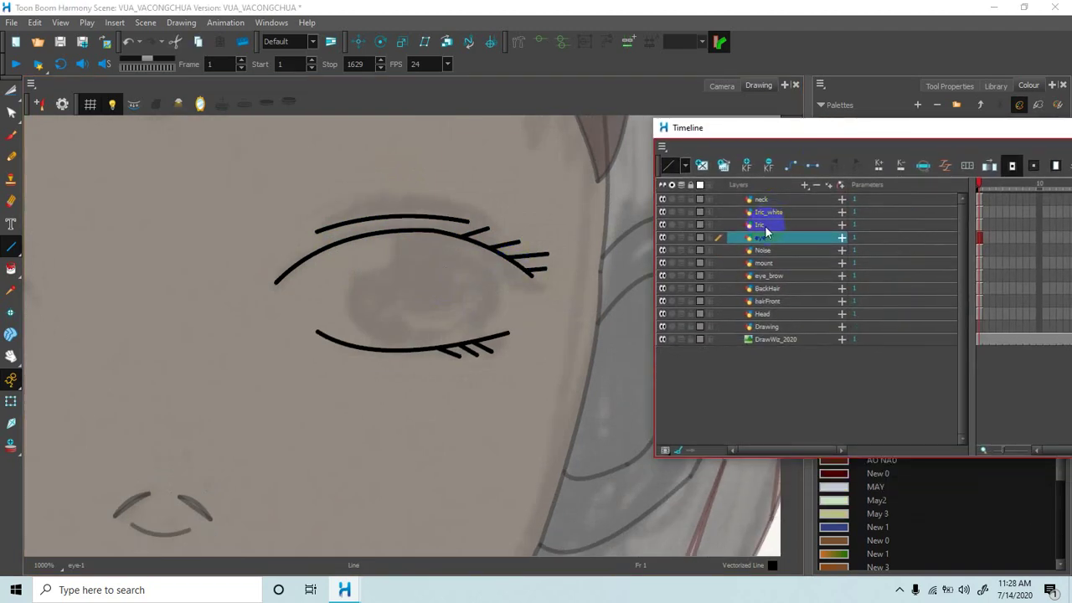
click(764, 226)
drag(830, 127, 904, 122)
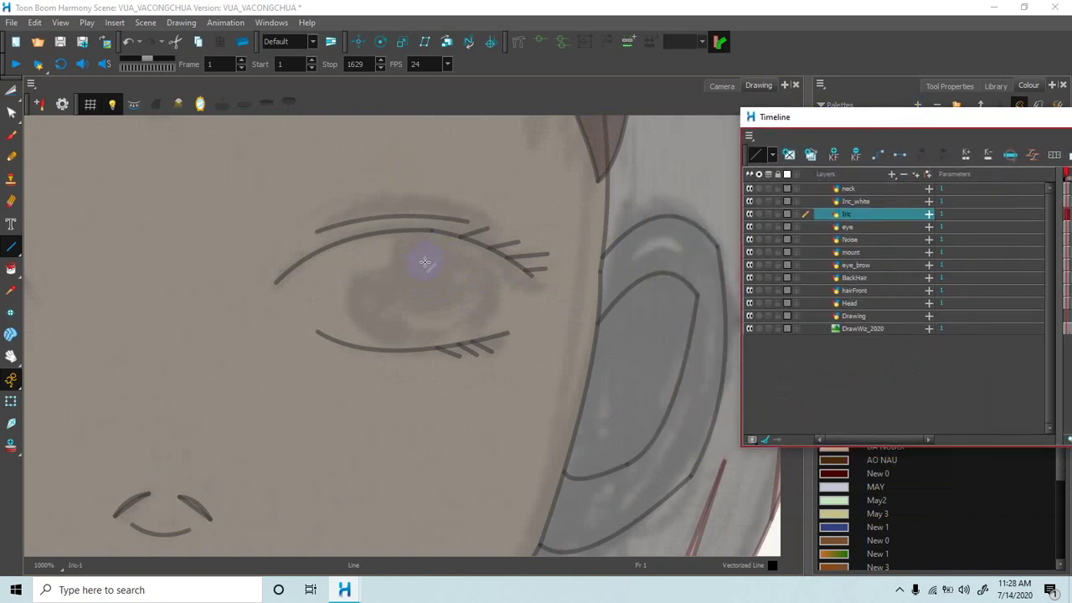
Draw the closed iris outline between the eyelids, with a notch at its upper inner side and a curved top edge.
key(space)
mouse_move(432, 280)
mouse_down()
mouse_move(416, 265)
mouse_move(353, 259)
mouse_move(386, 259)
mouse_move(354, 261)
mouse_move(336, 301)
mouse_move(427, 327)
mouse_up()
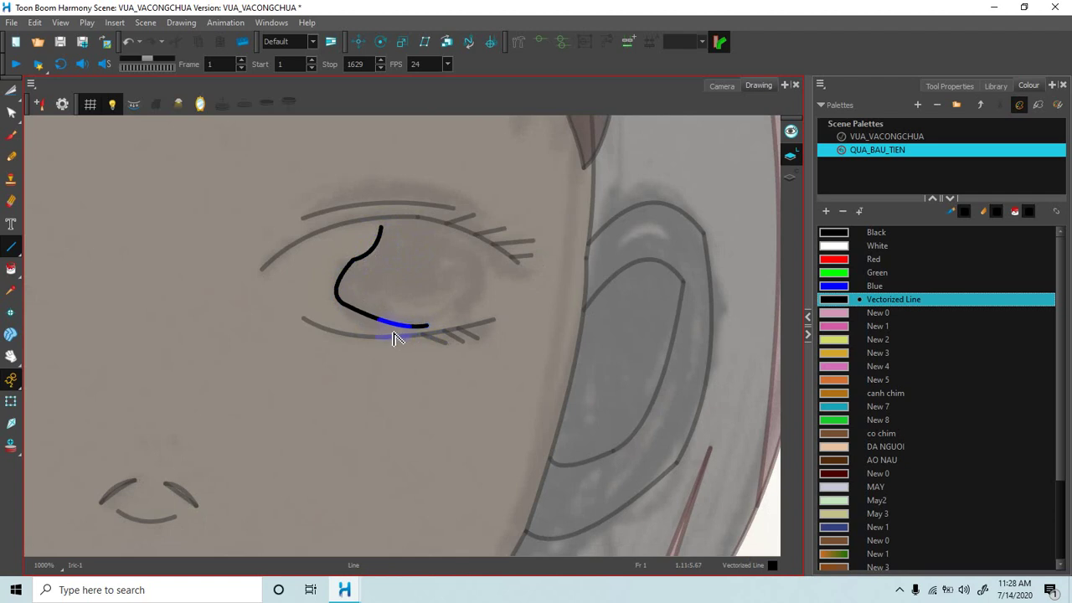
drag(488, 284, 456, 316)
drag(381, 228, 469, 248)
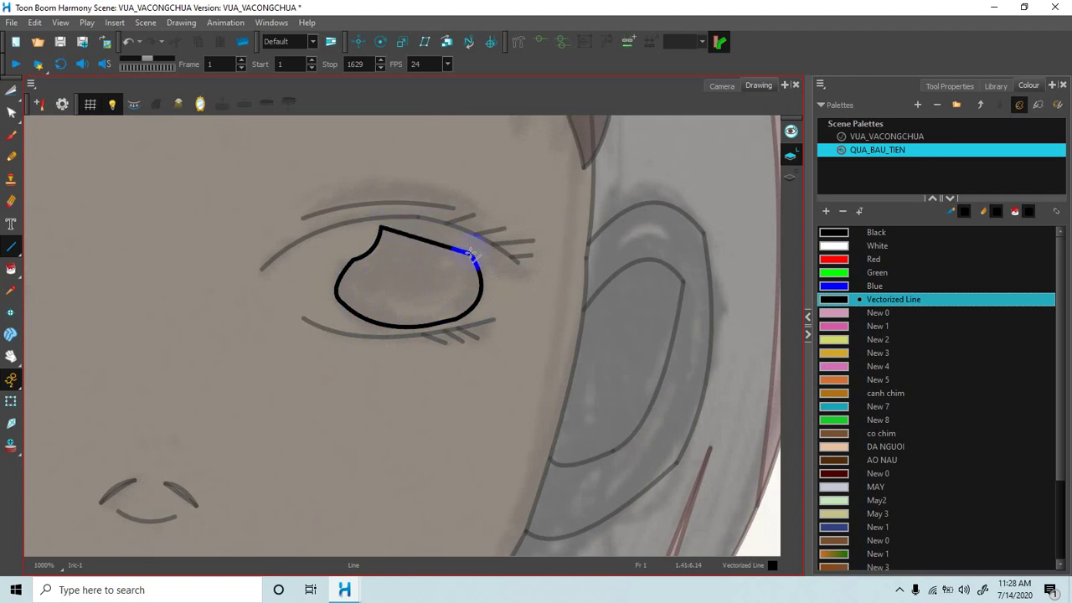
Divide the iris with curved inner lines into a dark centre, an outer crescent and a lower highlight band.
mouse_move(402, 295)
mouse_down()
mouse_move(455, 284)
mouse_move(437, 300)
mouse_up()
drag(414, 307, 413, 311)
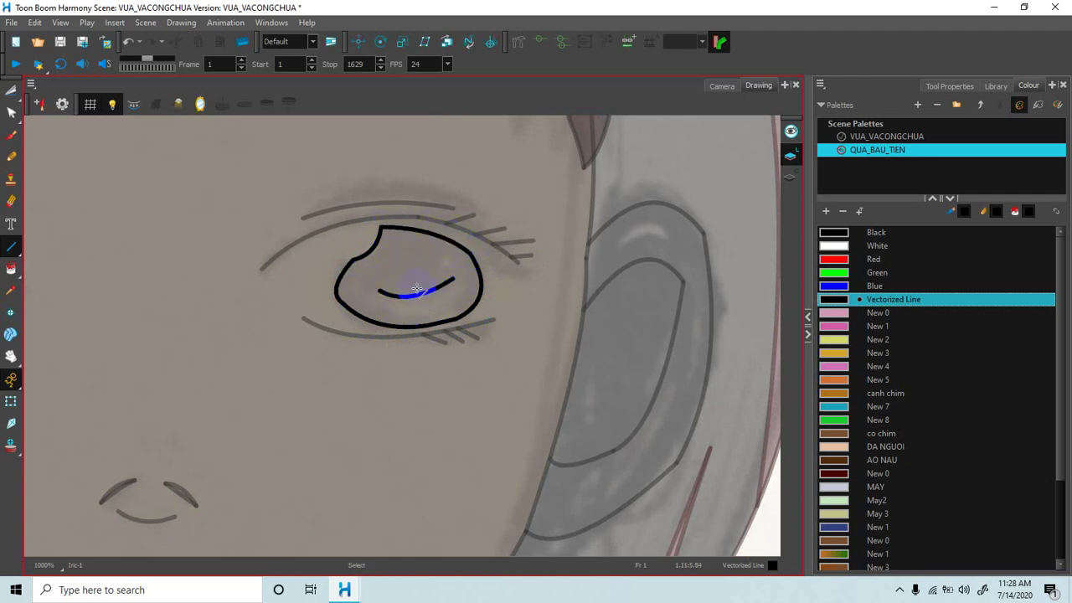
mouse_move(437, 255)
mouse_down()
mouse_move(452, 262)
mouse_move(453, 280)
mouse_up()
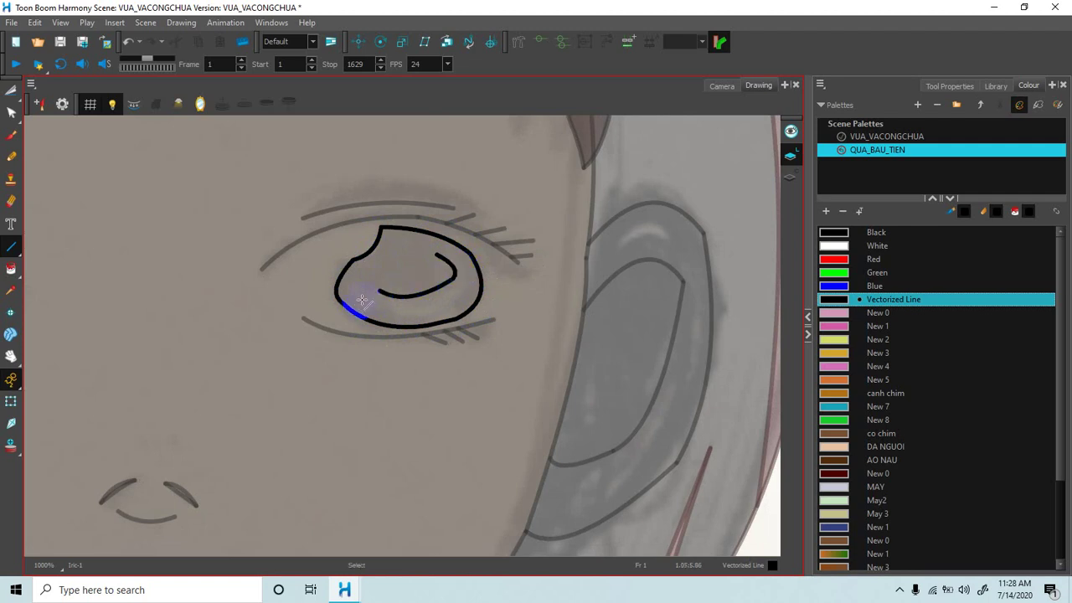
mouse_move(360, 289)
mouse_down()
mouse_move(409, 306)
mouse_move(450, 304)
mouse_up()
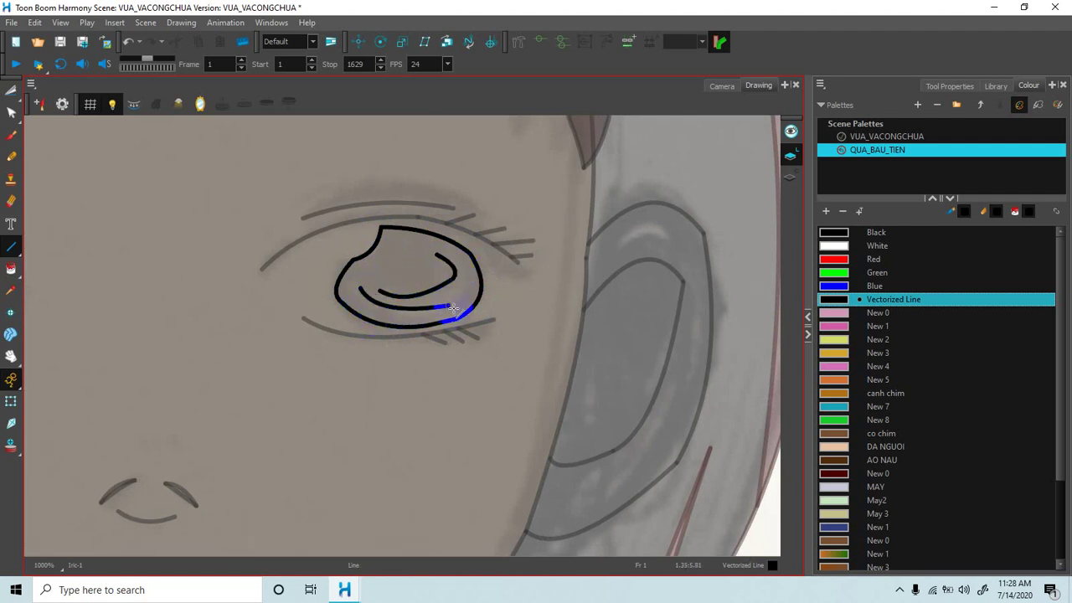
click(343, 303)
drag(434, 252, 425, 248)
Fill the central area of the iris with the Vectorized Line colour from the VUA_VACONGCHUA palette.
scroll(874, 416, down, 3)
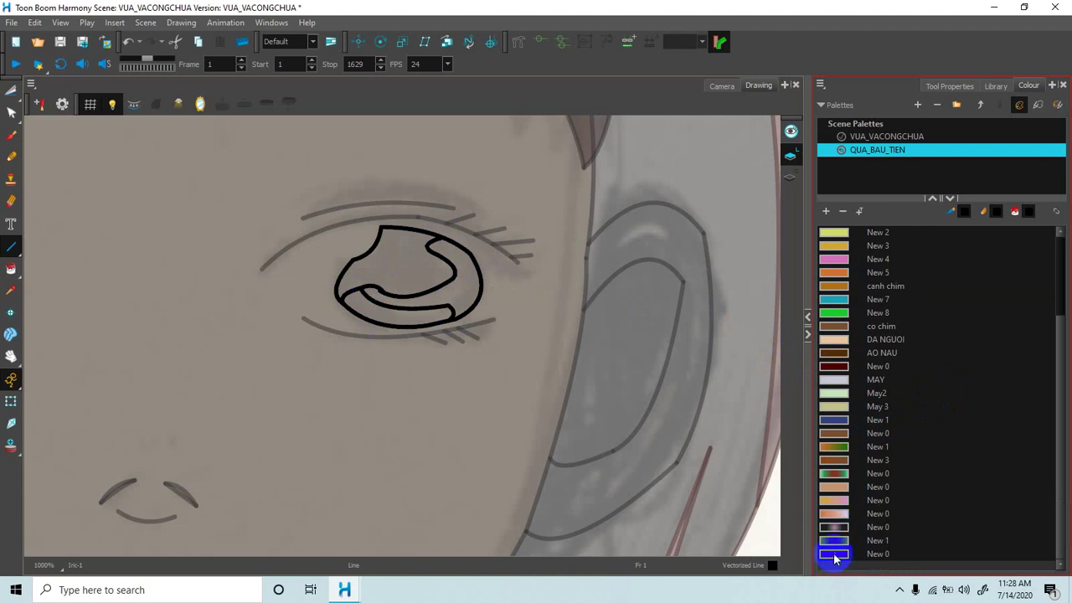
scroll(848, 310, up, 3)
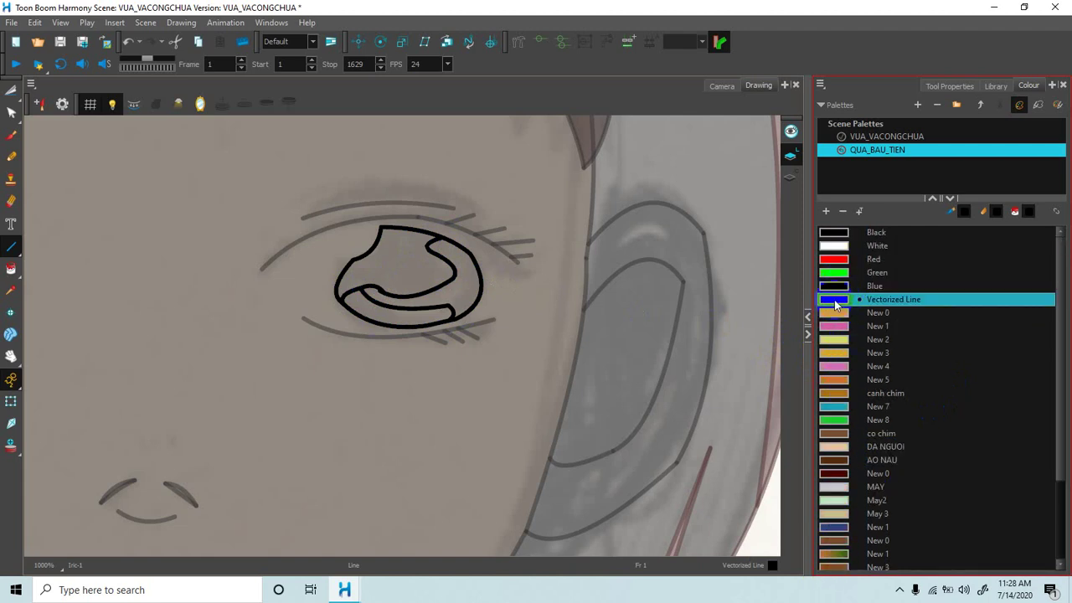
click(11, 270)
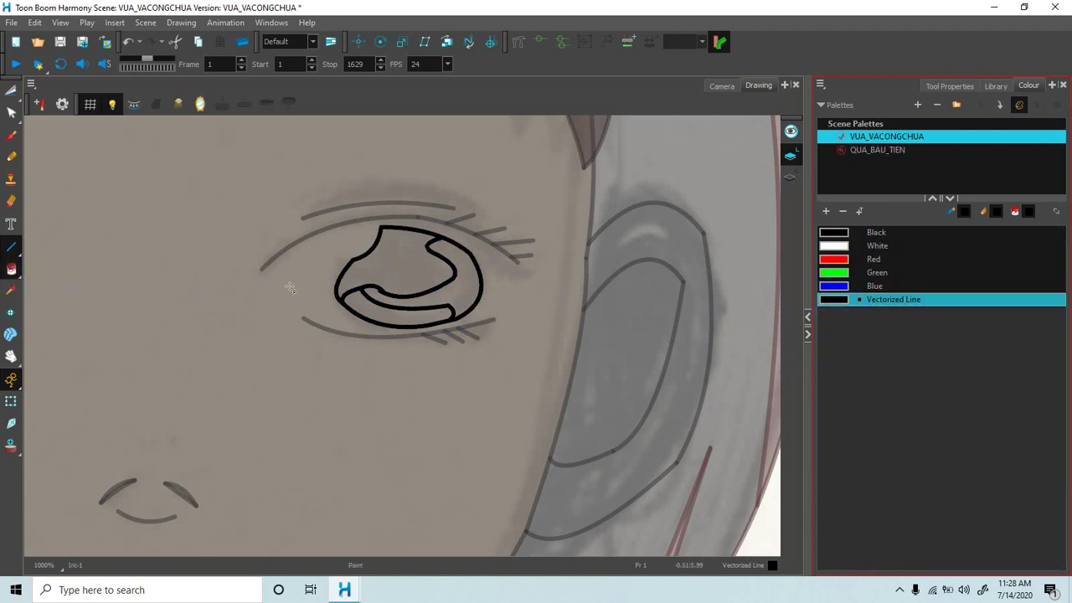
click(384, 270)
click(385, 272)
click(444, 280)
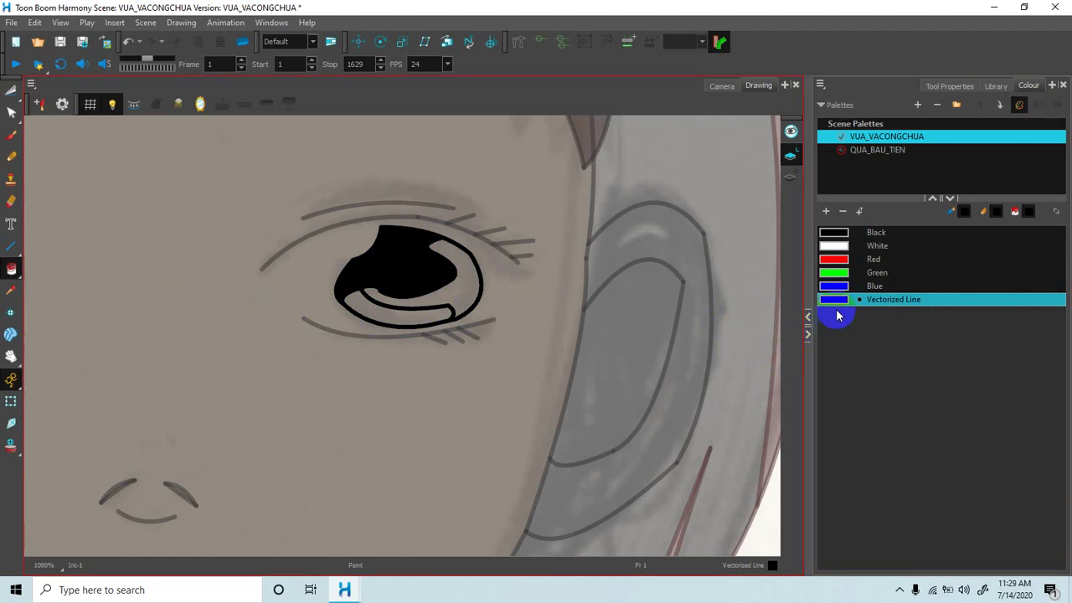
Add a new colour swatch to the VUA_VACONGCHUA palette and set it to dark red, RGB 72, 4, 4.
click(826, 211)
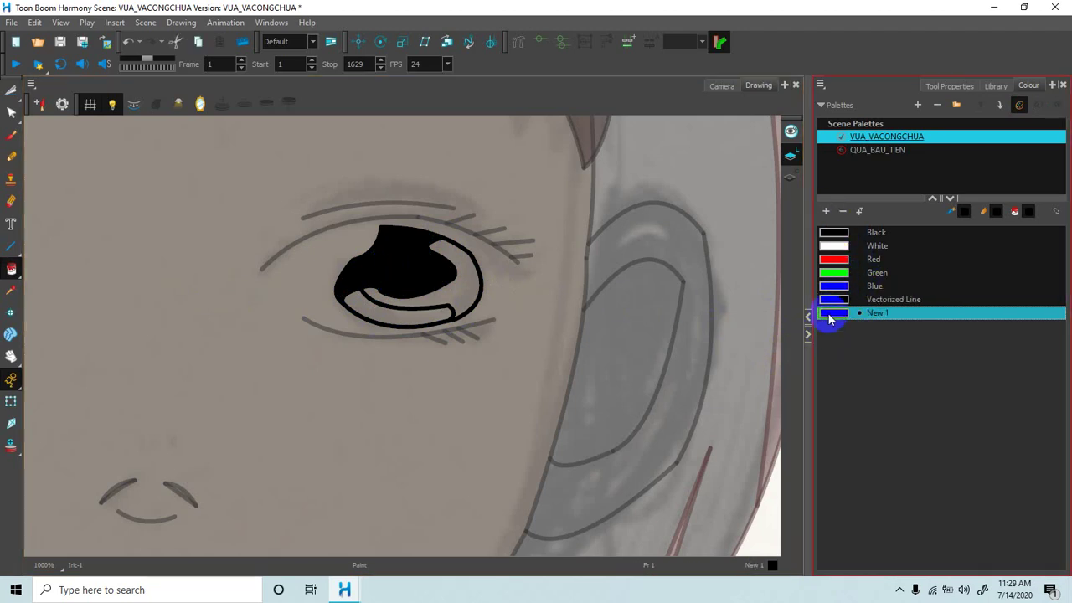
double_click(834, 312)
click(617, 281)
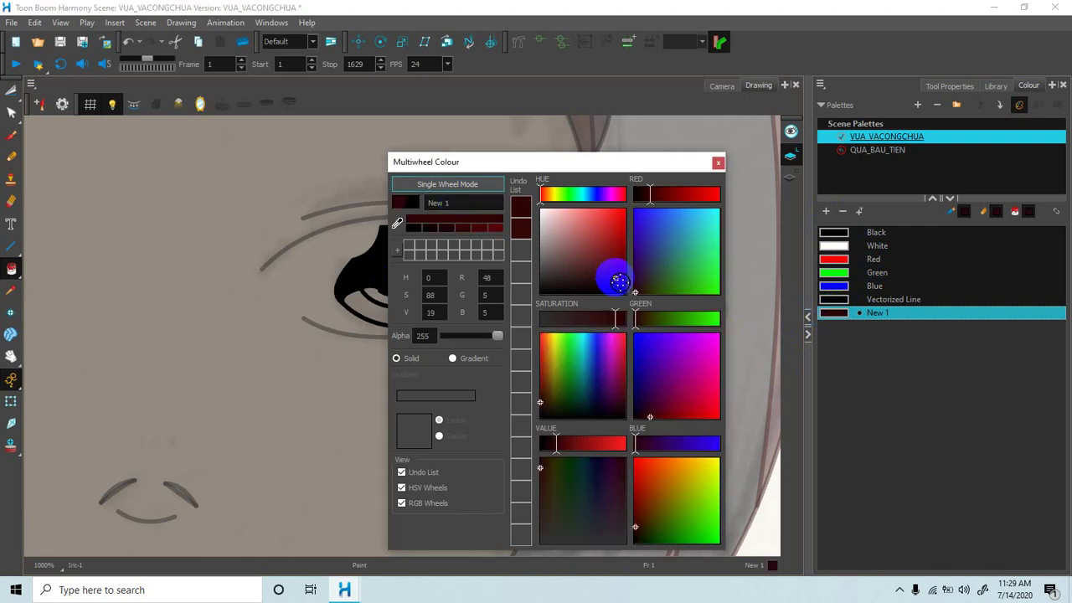
drag(643, 192, 659, 191)
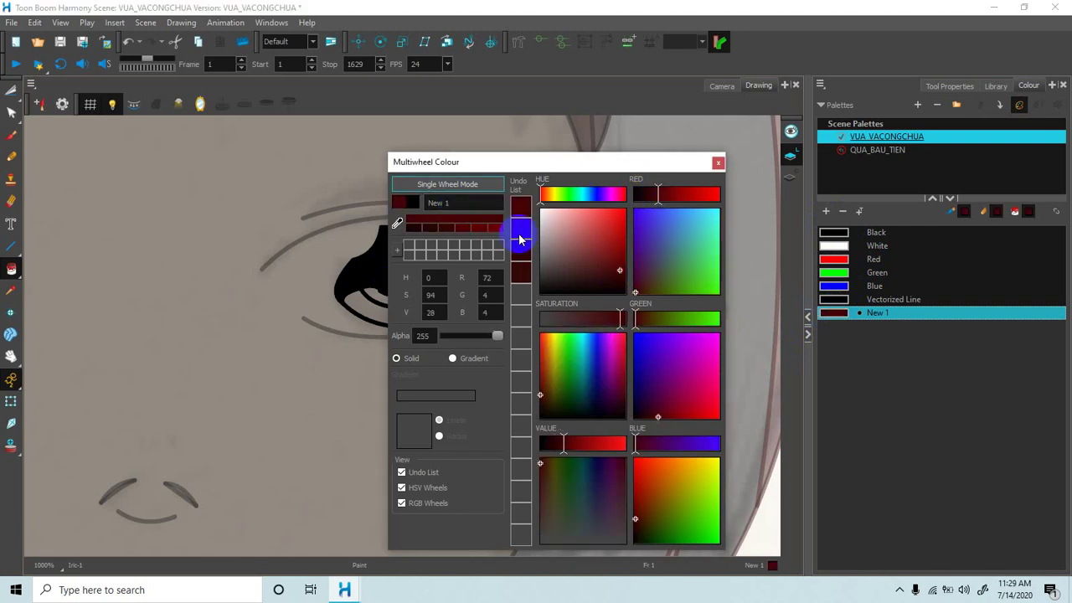
click(717, 162)
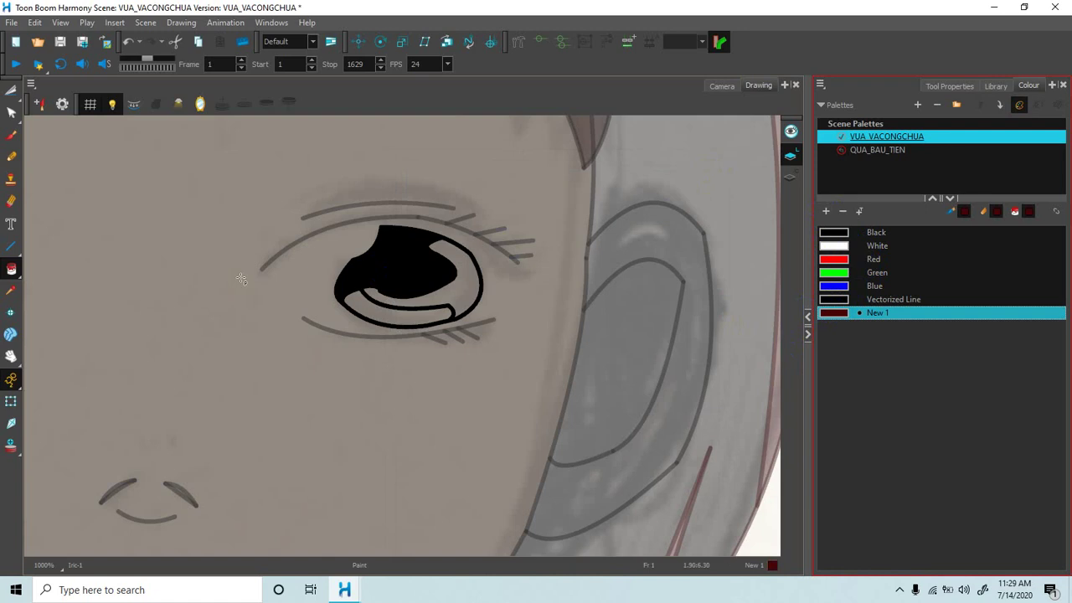
Fill the iris's outer crescent and lower highlight band with the dark red swatch.
click(449, 299)
click(383, 319)
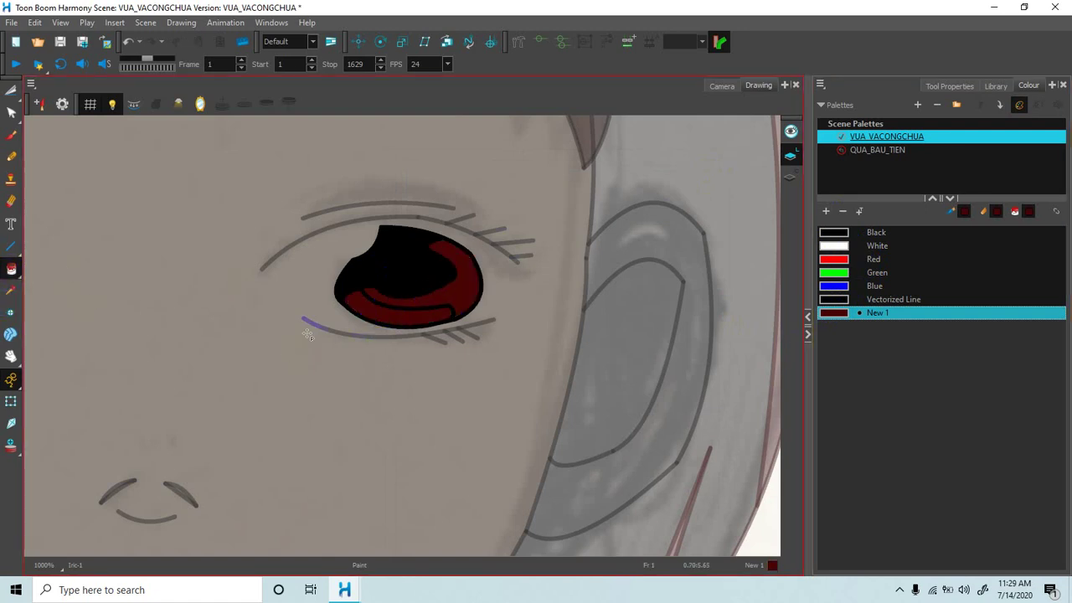
scroll(360, 371, down, 5)
drag(313, 399, 371, 376)
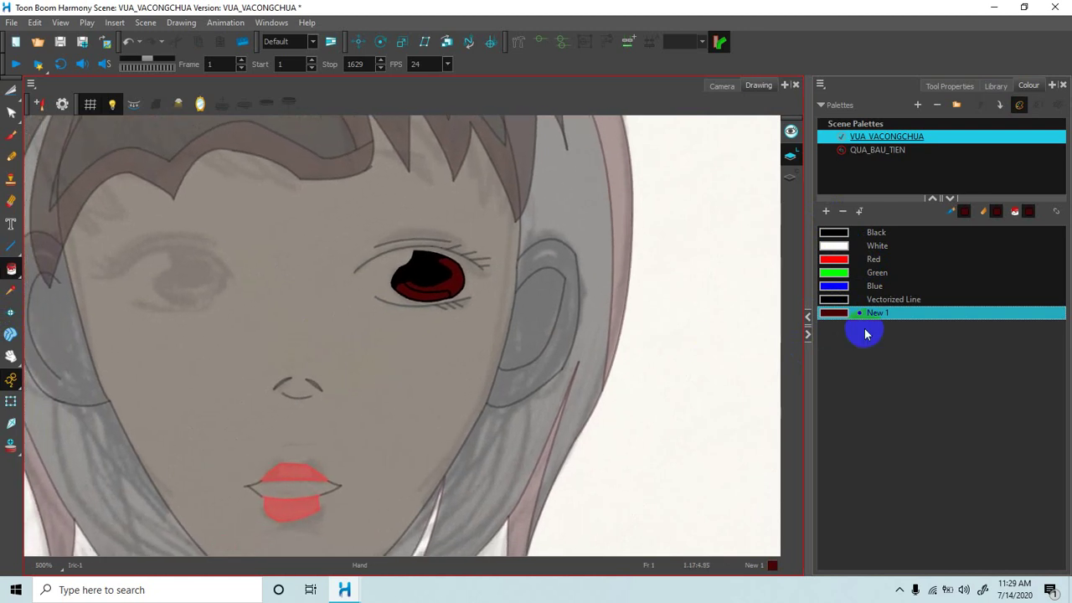
Make Iric_white the active drawing layer and choose White from the VUA_VACONGCHUA palette as the drawing colour.
drag(1071, 122, 1052, 131)
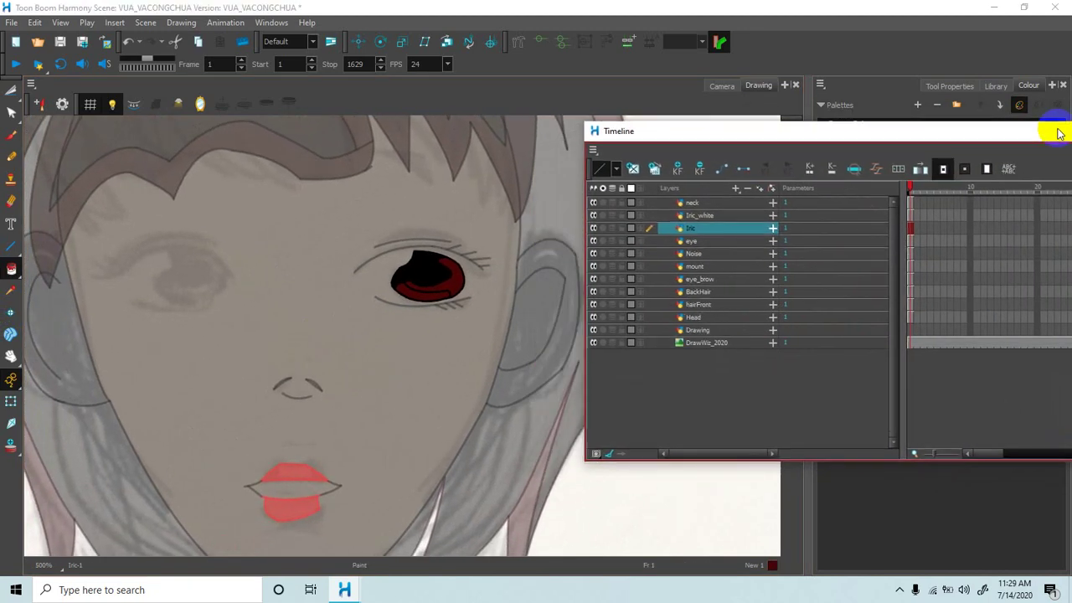
click(713, 216)
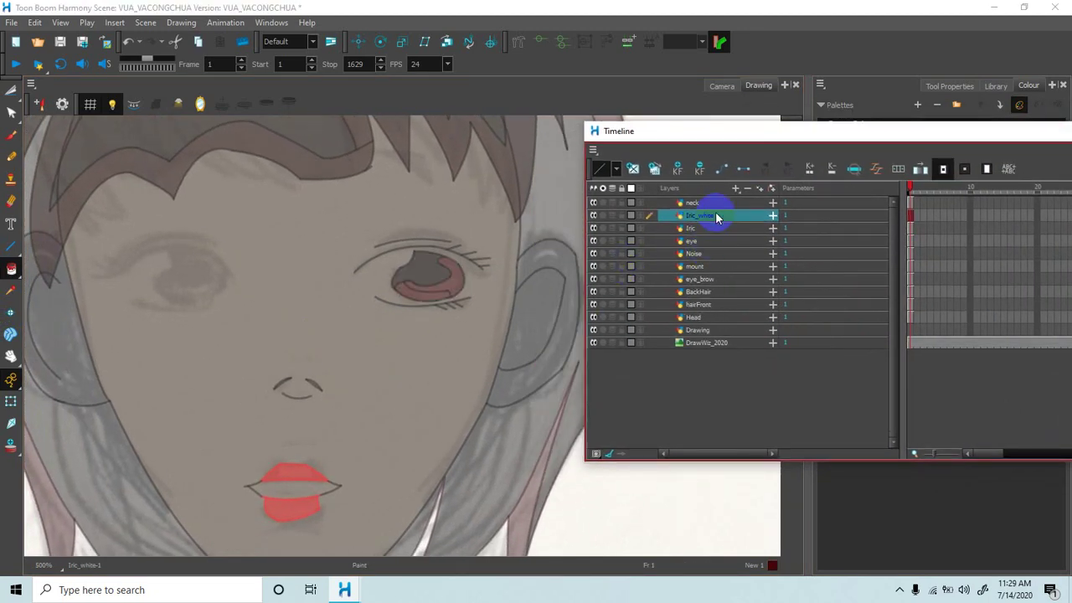
drag(718, 135, 801, 160)
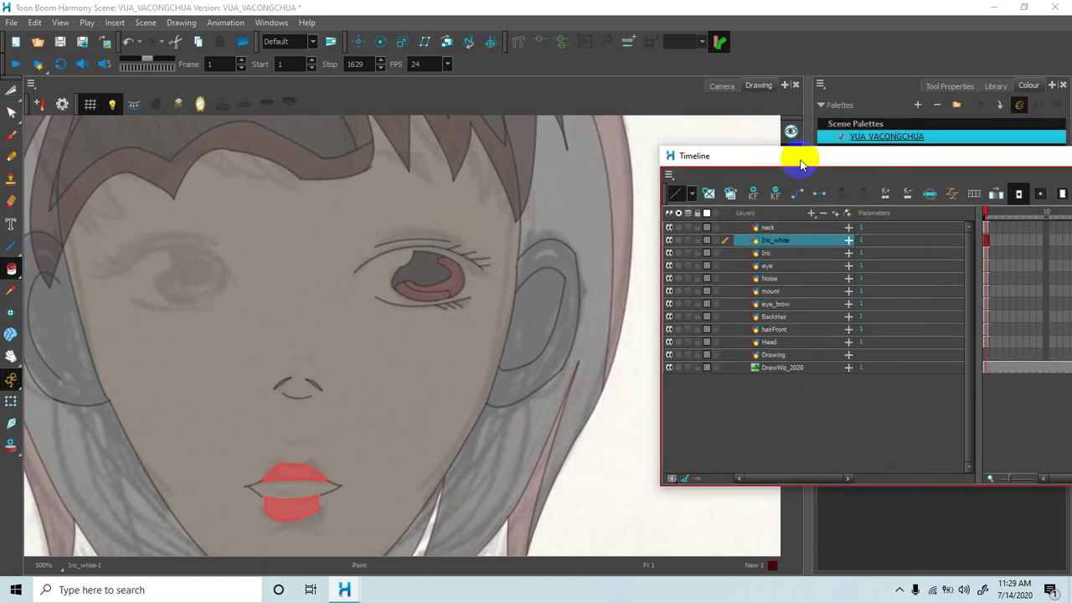
key(space)
click(895, 101)
click(835, 248)
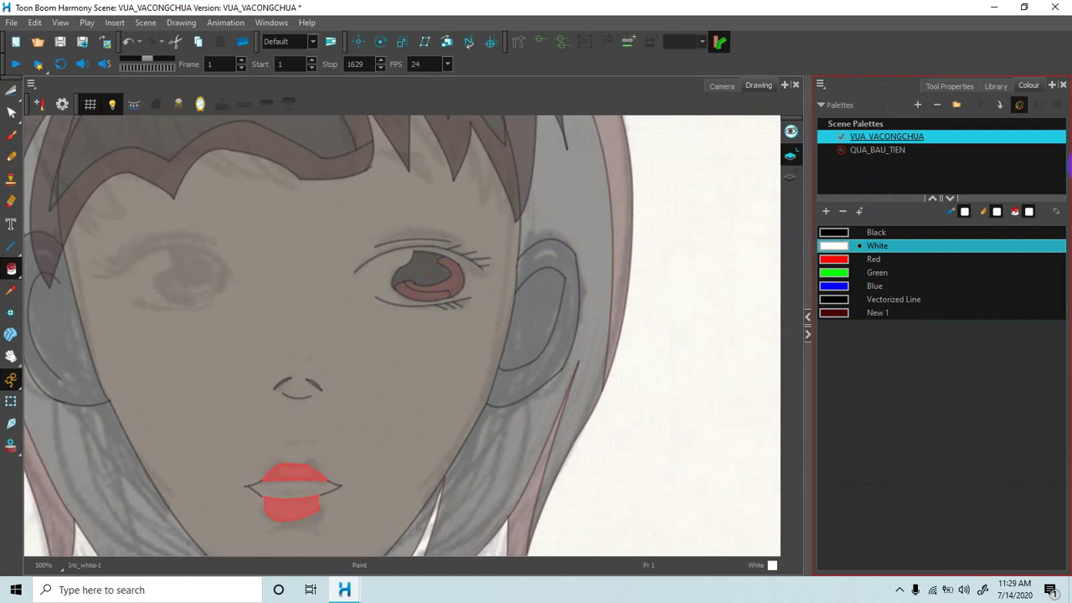
drag(1071, 168, 1071, 165)
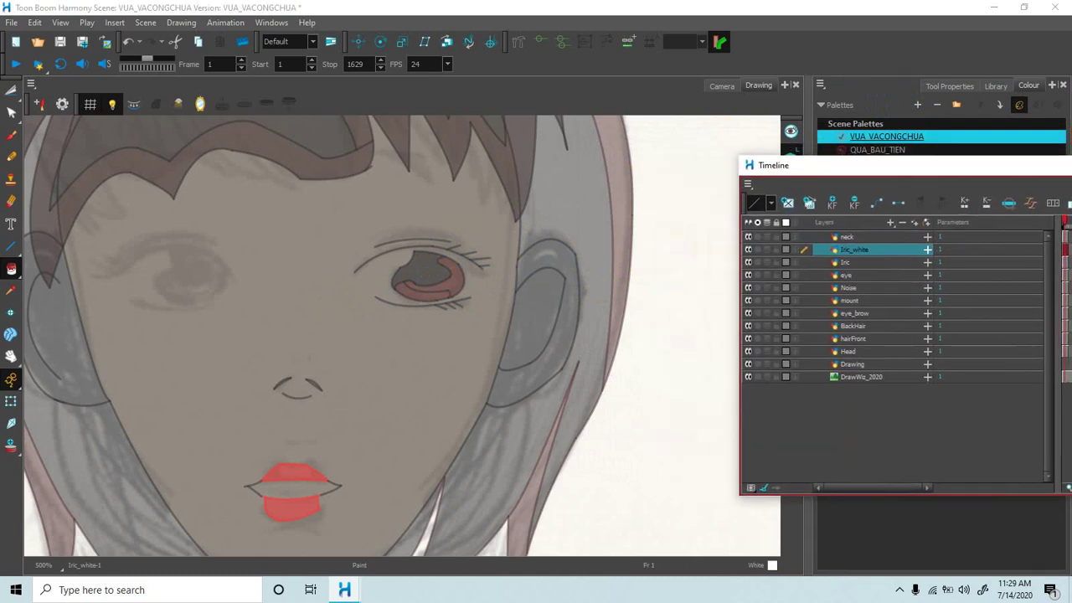
drag(804, 165, 946, 174)
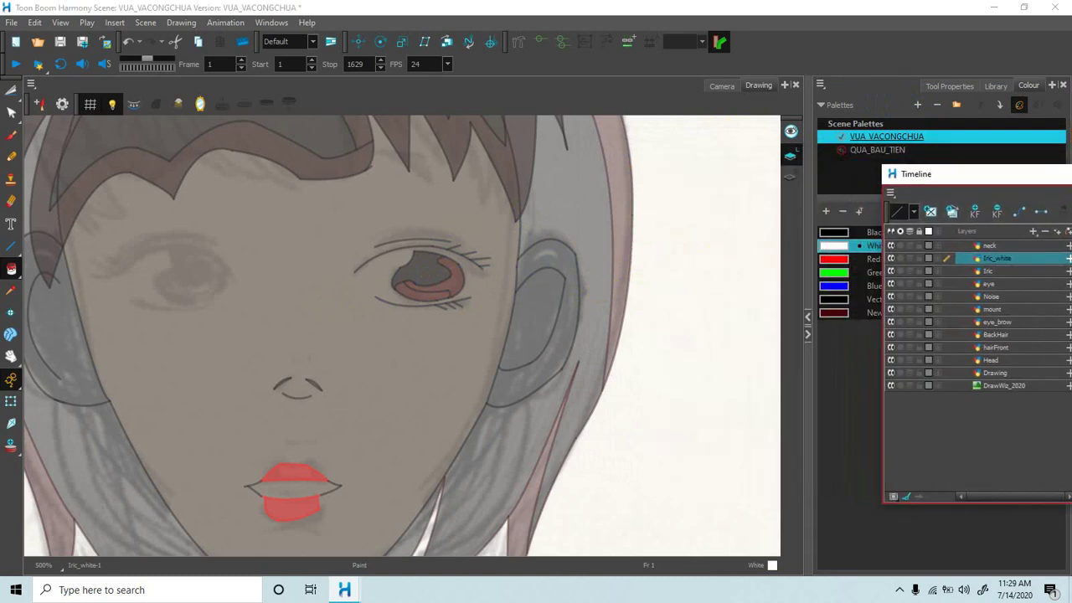
Draw a closed white almond-shaped outline around the iris with the Line tool, curving it along the upper and lower eyelids.
click(487, 261)
scroll(482, 252, up, 5)
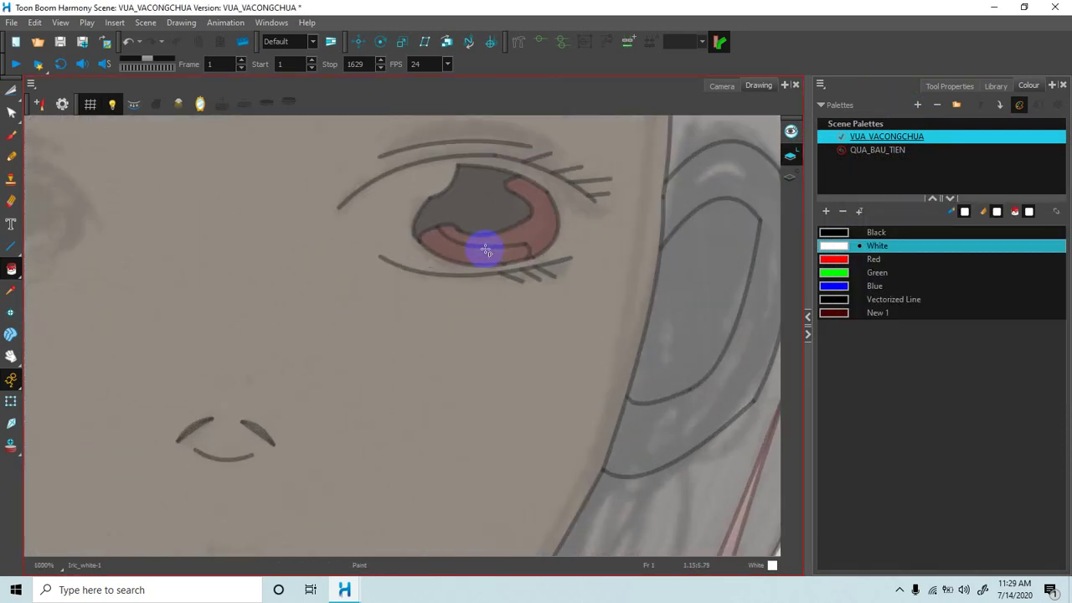
mouse_move(545, 222)
mouse_down()
mouse_move(545, 234)
mouse_move(469, 240)
mouse_up()
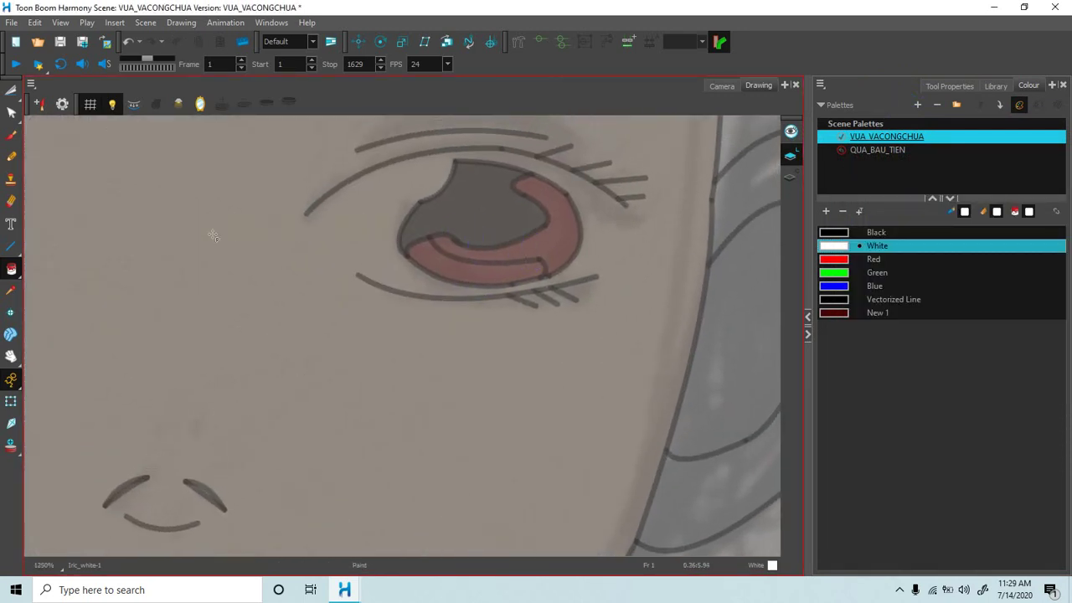
click(10, 248)
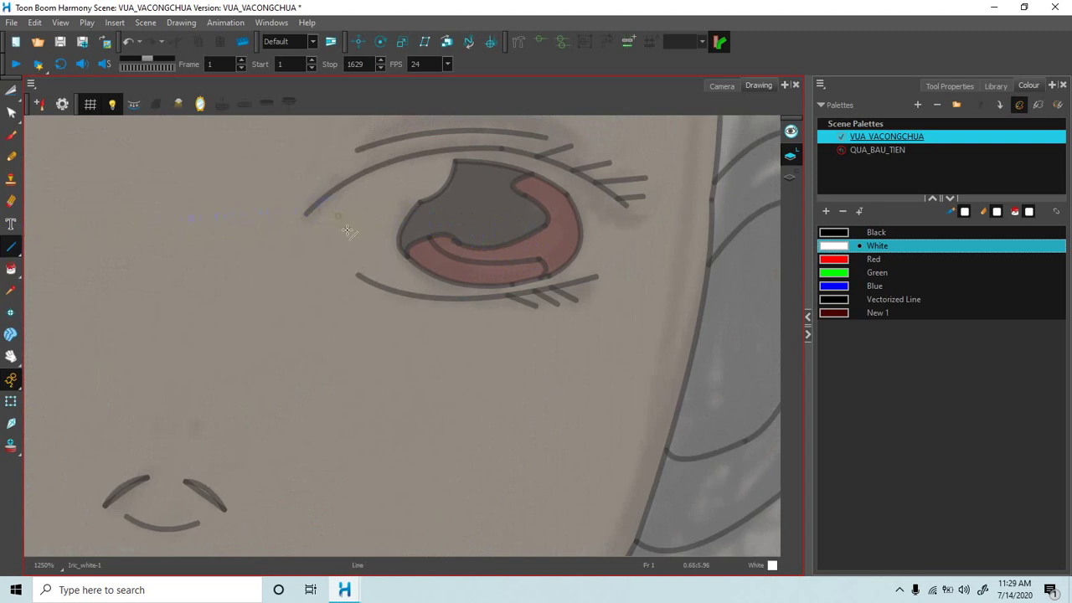
mouse_move(385, 195)
mouse_down()
mouse_move(455, 160)
mouse_move(409, 169)
mouse_move(545, 179)
mouse_move(589, 205)
mouse_move(587, 179)
mouse_move(549, 164)
mouse_up()
mouse_move(341, 228)
mouse_down()
mouse_move(441, 283)
mouse_move(390, 287)
mouse_move(523, 282)
mouse_up()
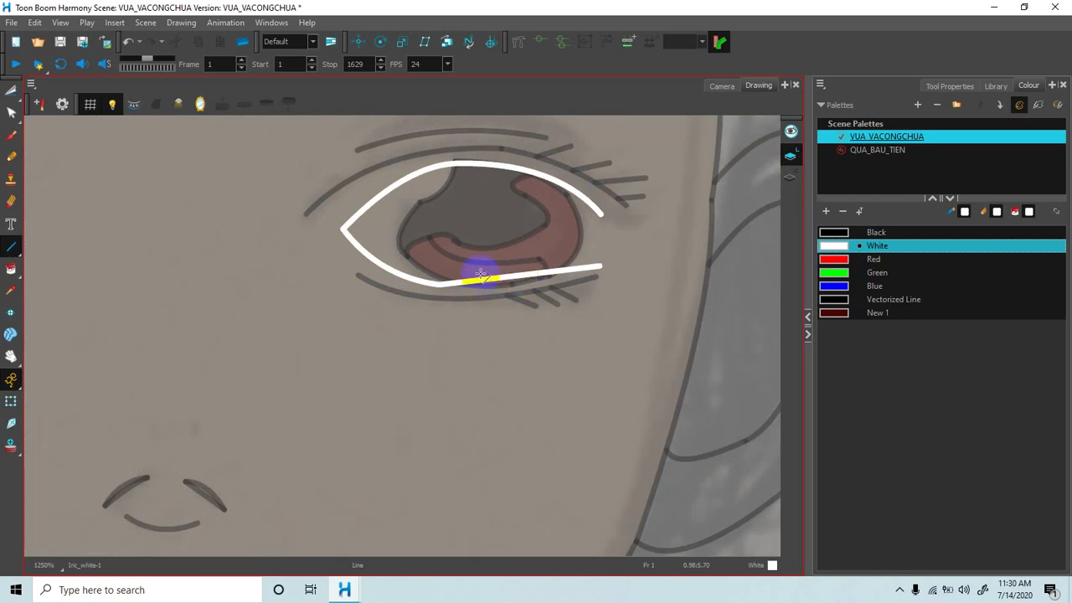
key(ctrl+z)
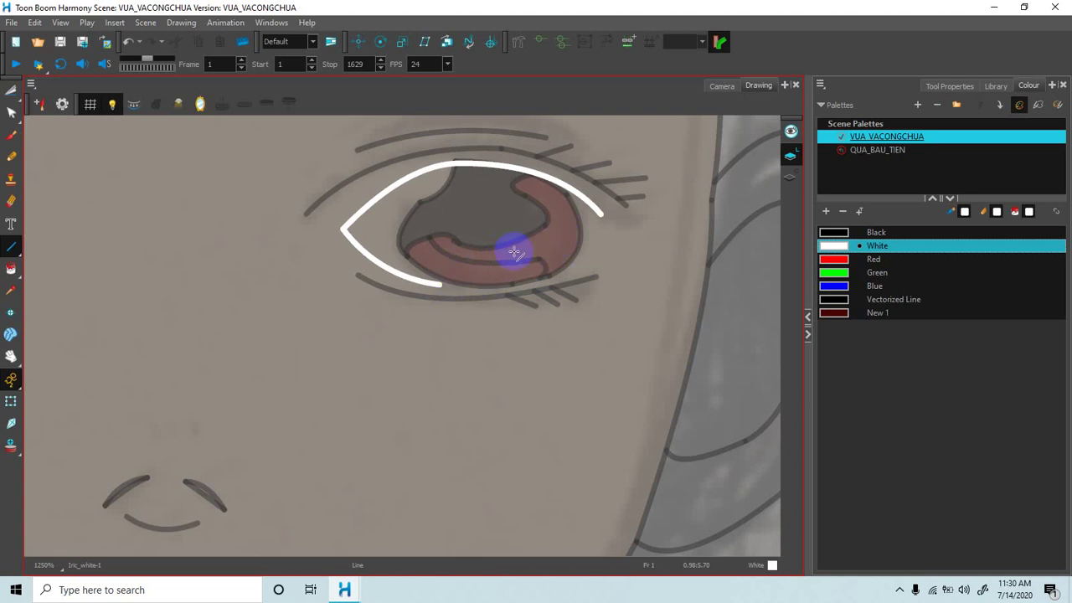
drag(439, 284, 442, 285)
drag(588, 253, 530, 299)
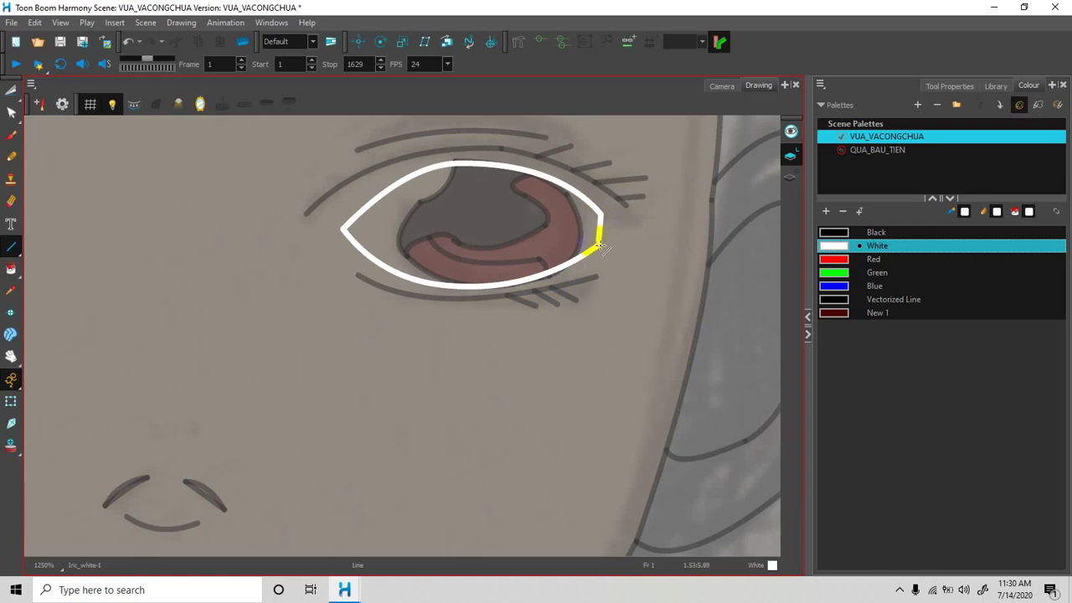
drag(617, 243, 614, 242)
Fill the almond-shaped eye outline on the Iric_white layer with White.
click(10, 268)
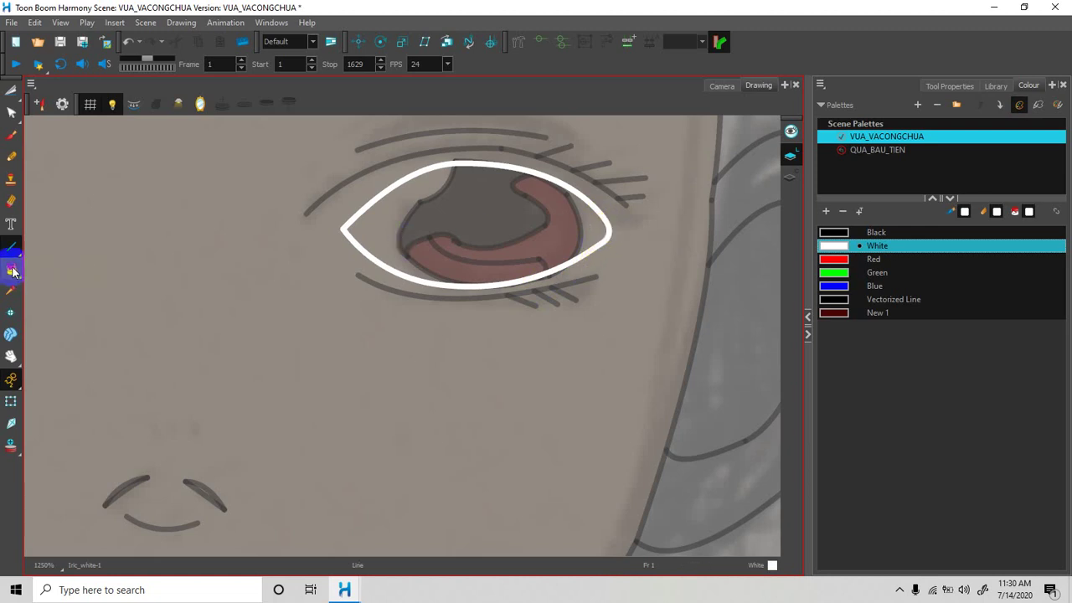
click(391, 229)
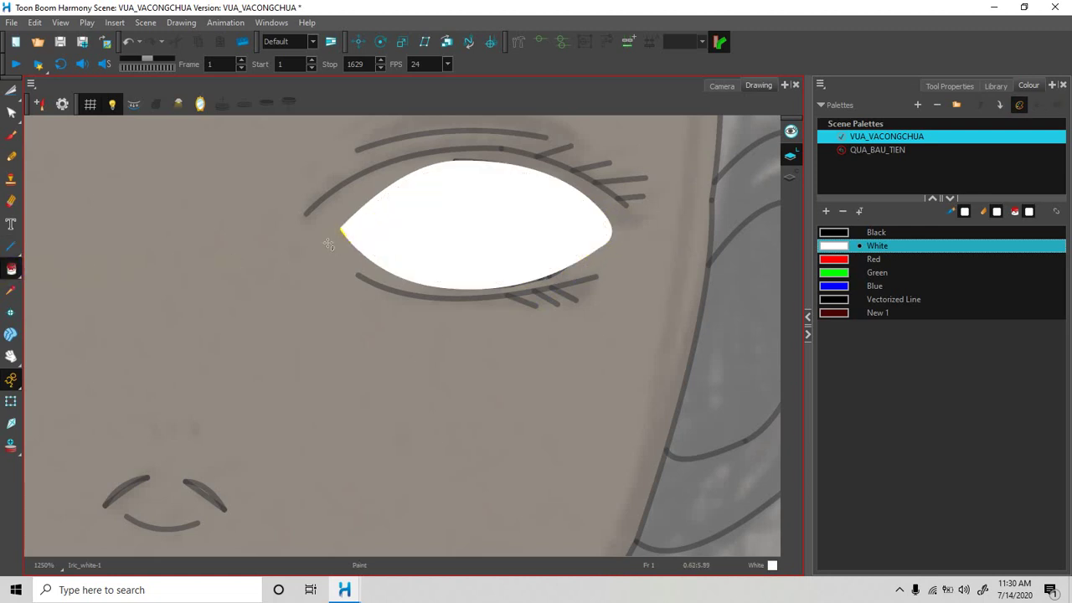
scroll(316, 244, down, 5)
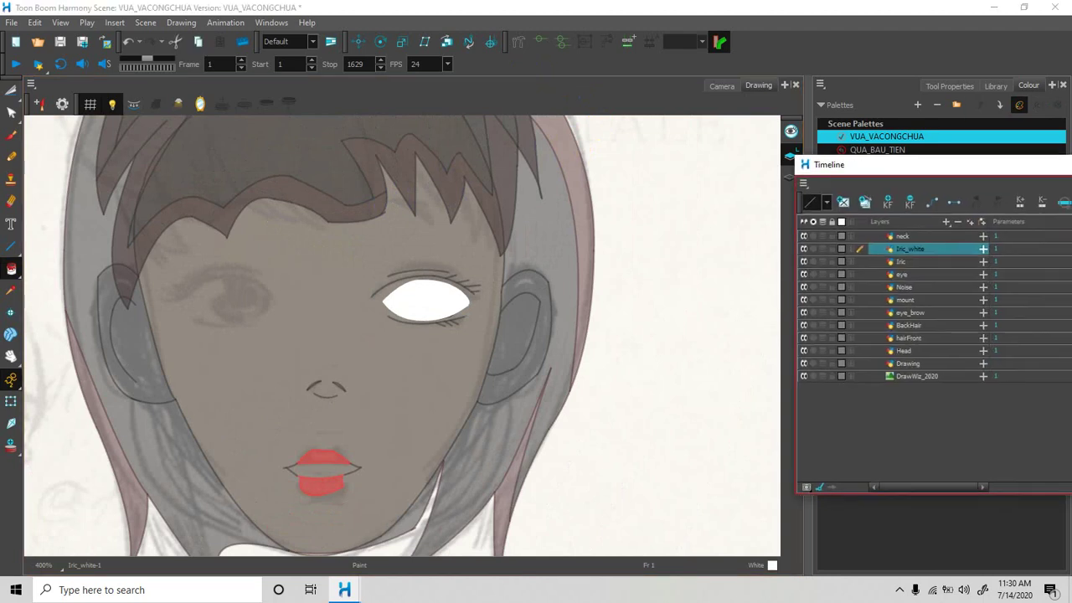
Parent the Iric_white and Iric layers to the eye layer, keeping Iric above Iric_white.
click(765, 248)
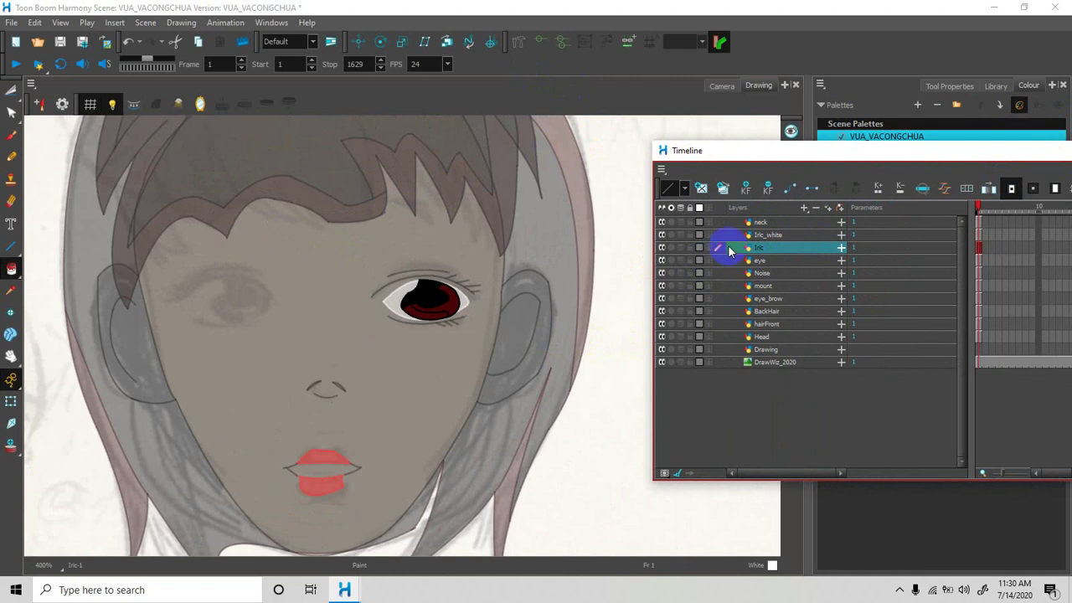
click(769, 238)
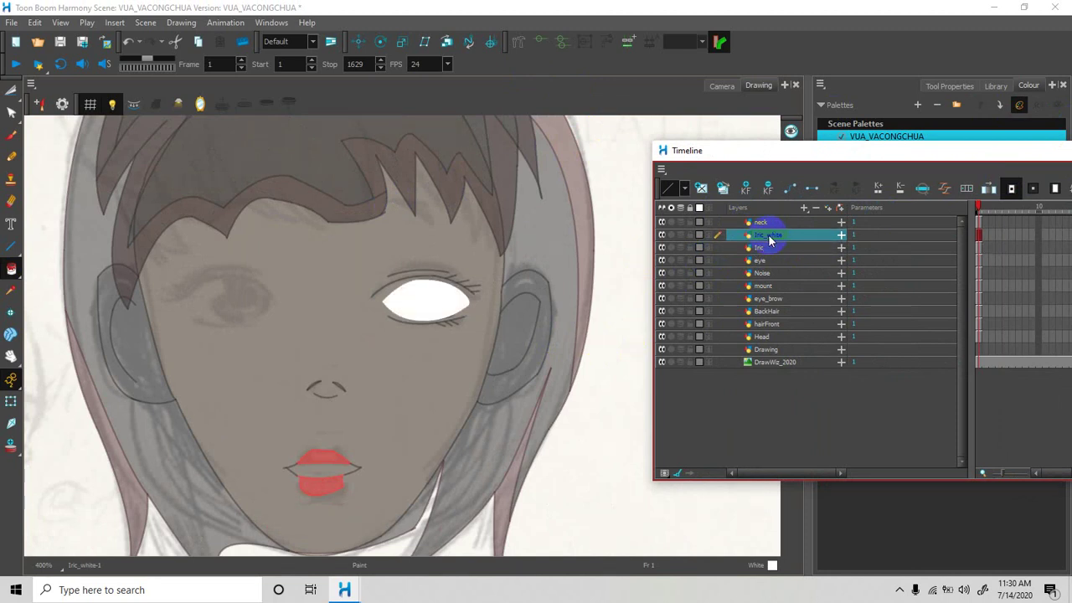
click(762, 247)
drag(767, 238, 765, 261)
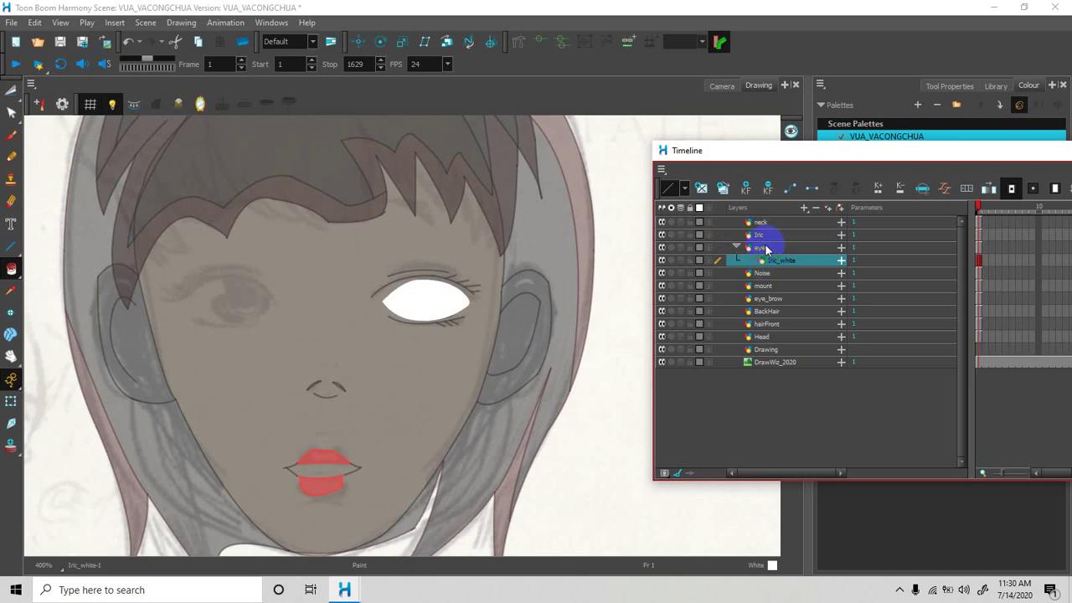
click(762, 238)
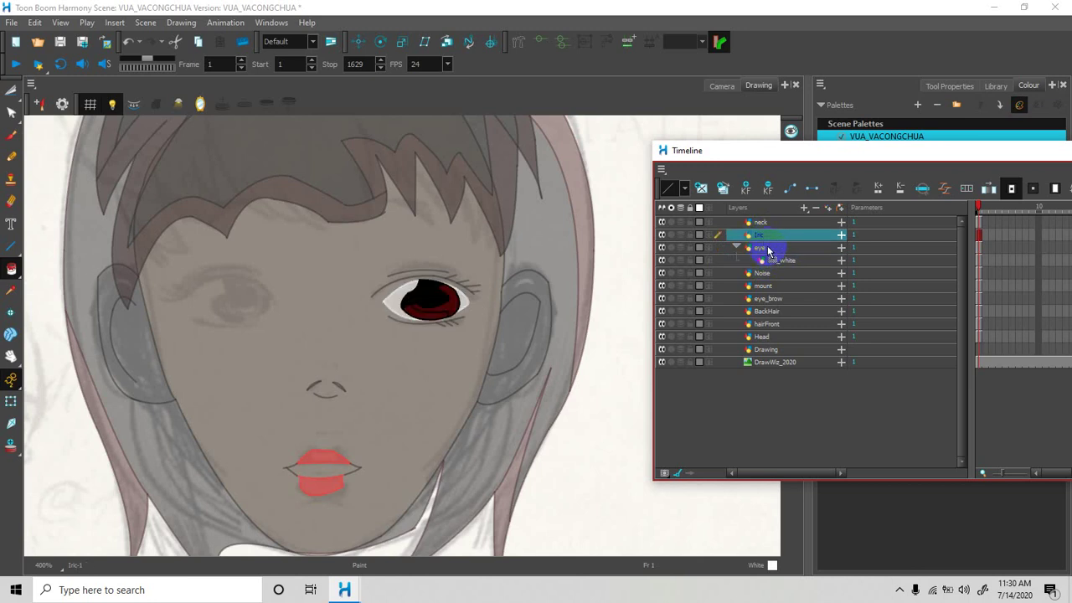
drag(768, 250, 767, 259)
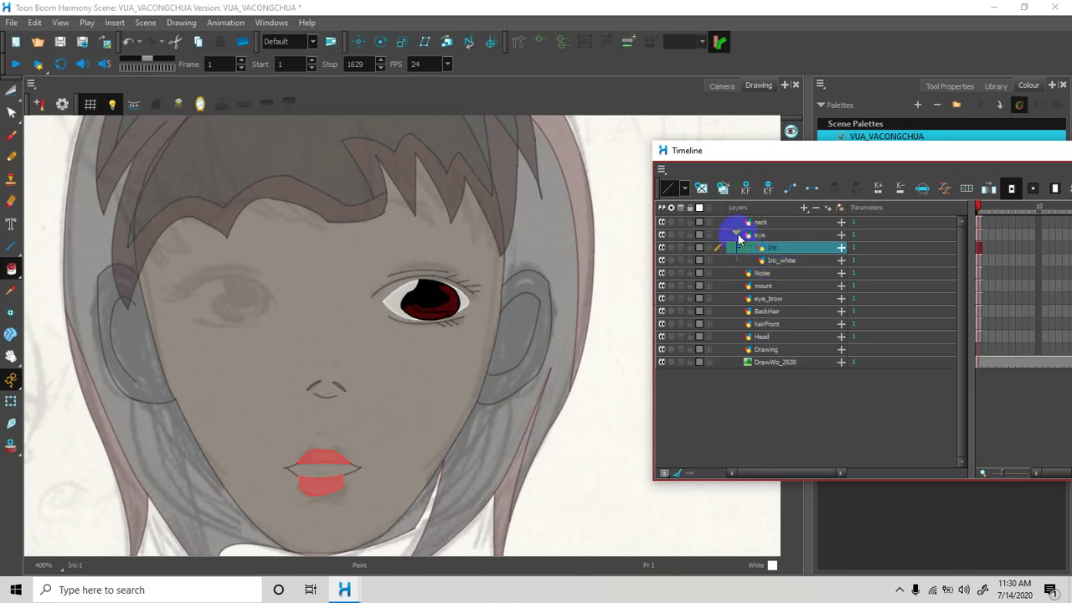
Collapse the eye layer and duplicate it together with its child layers.
click(736, 236)
click(760, 237)
right_click(760, 242)
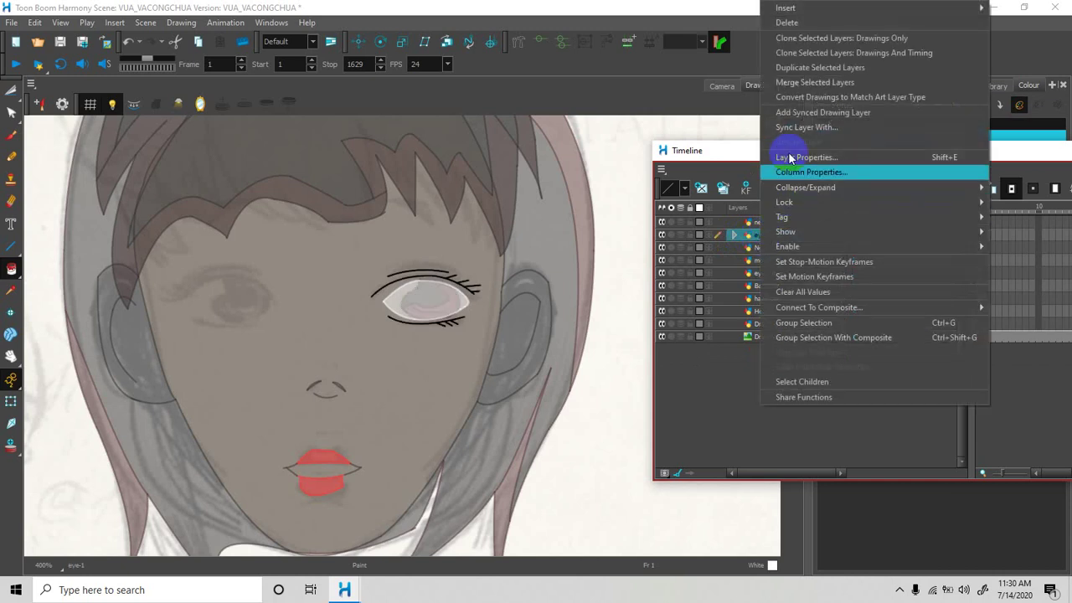
click(793, 74)
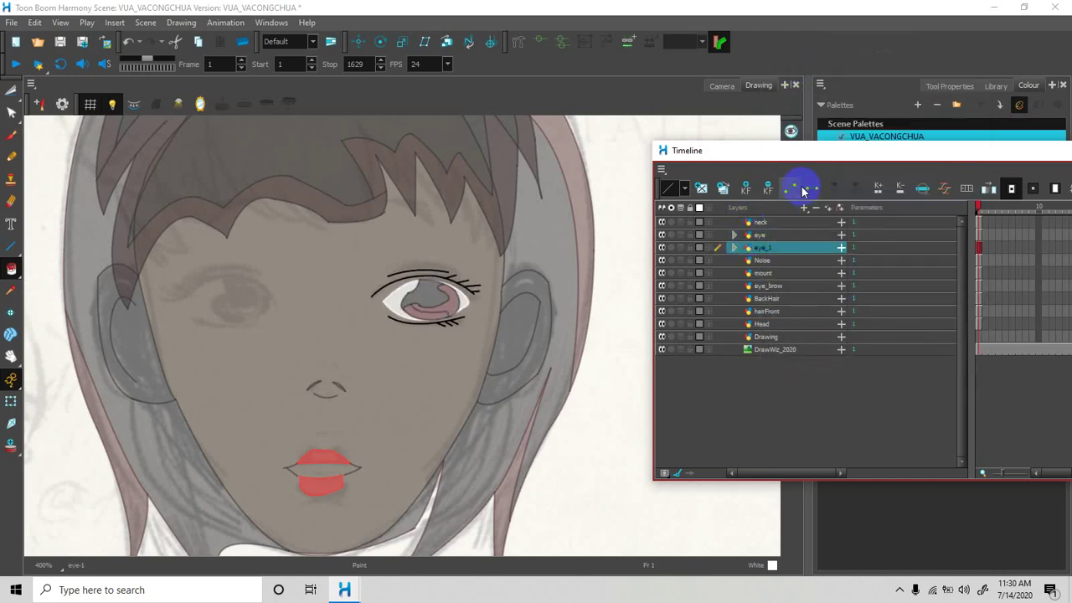
Flip the duplicated eye layer's eyelid and lash lines horizontally with the Select tool's flip operation.
drag(821, 151, 931, 88)
click(930, 87)
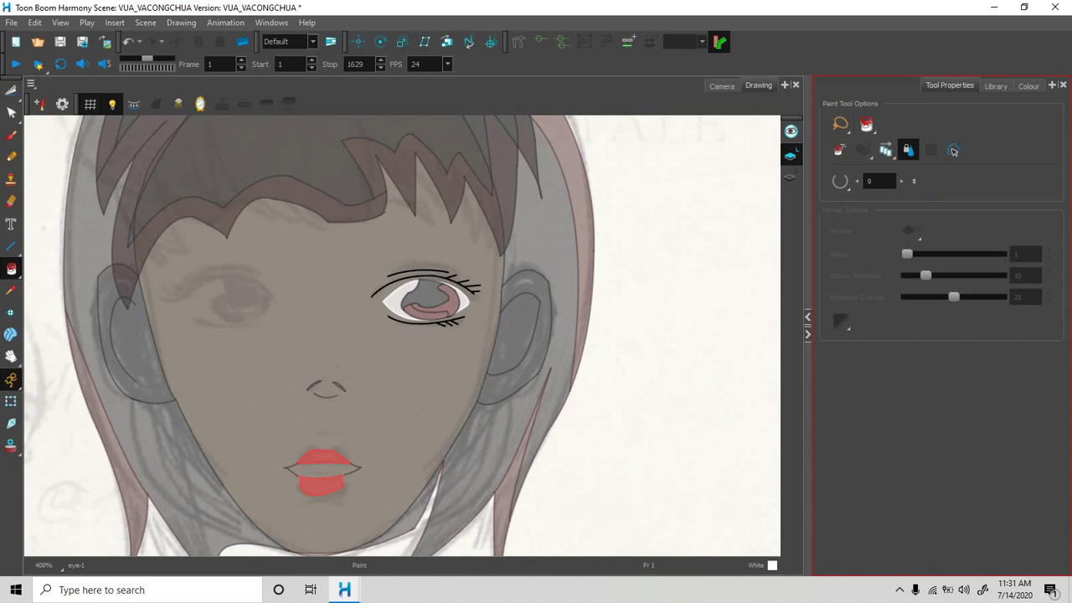
drag(11, 90, 59, 92)
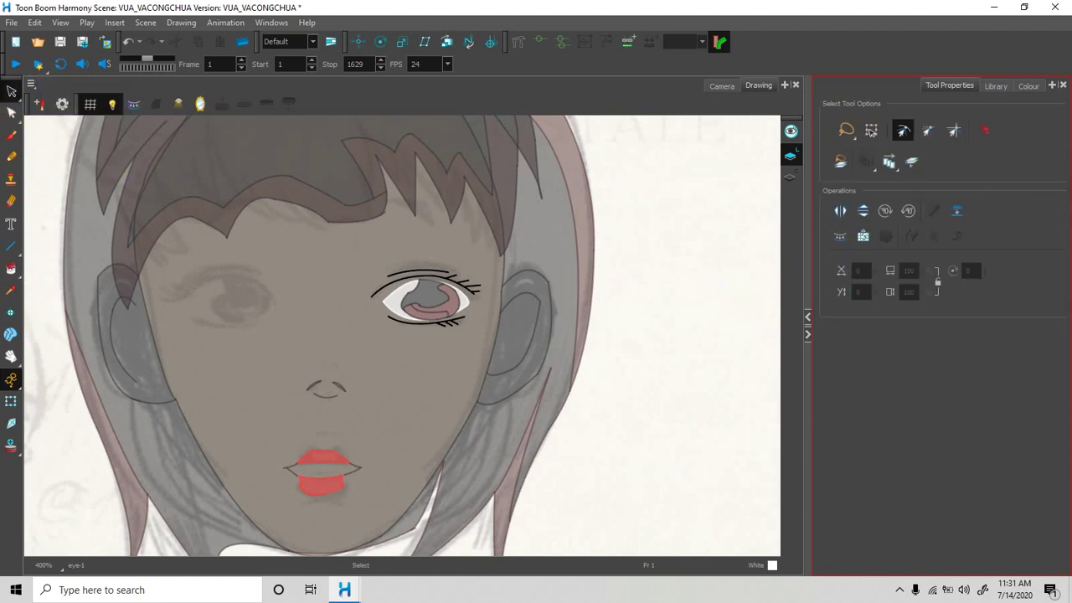
drag(1071, 143, 738, 214)
drag(873, 215, 830, 258)
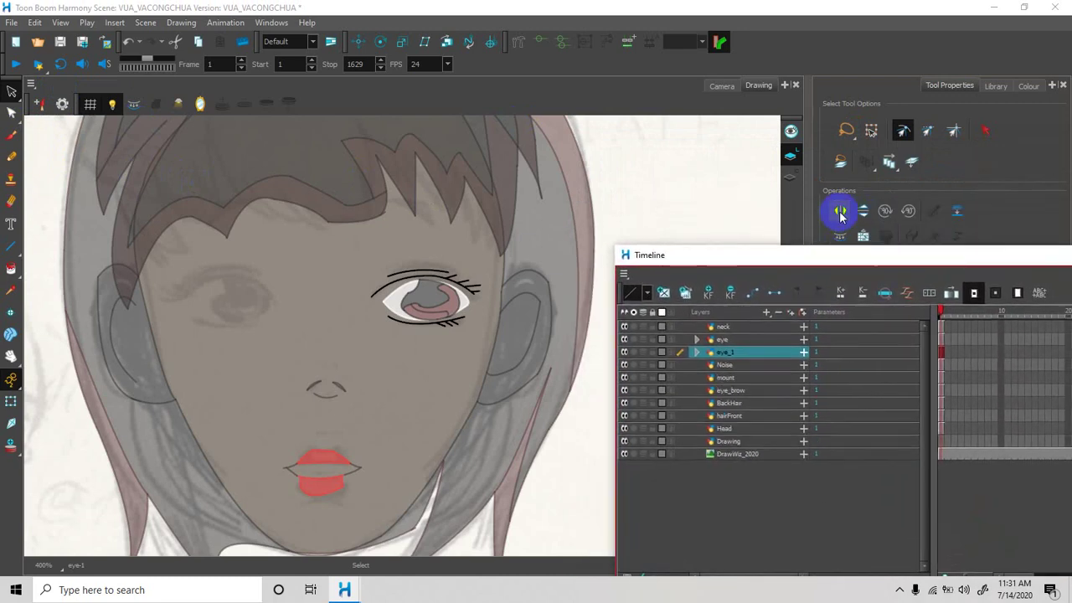
click(840, 212)
click(841, 214)
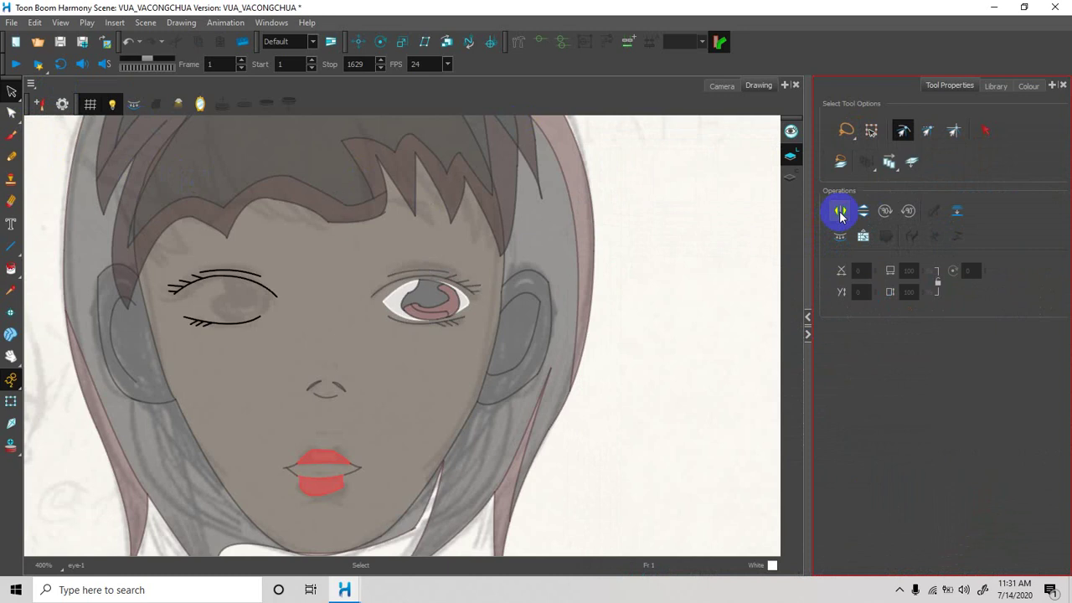
Expand the duplicated eye layer and flip its Iric_1 and Iric_white_1 child drawings horizontally.
key(alt+Tab)
drag(829, 255, 843, 236)
click(711, 333)
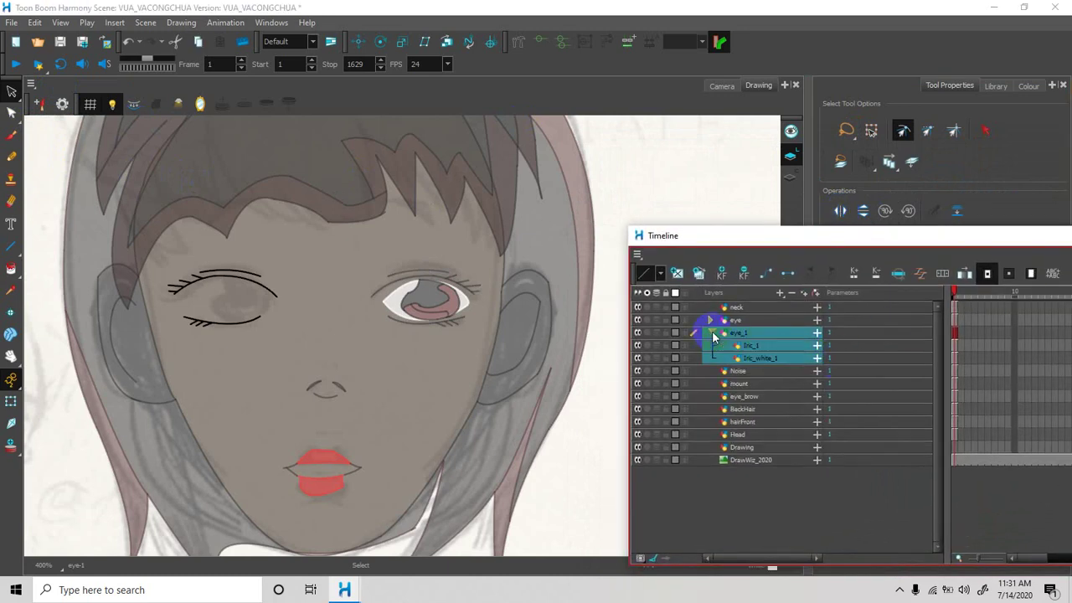
click(744, 348)
click(840, 211)
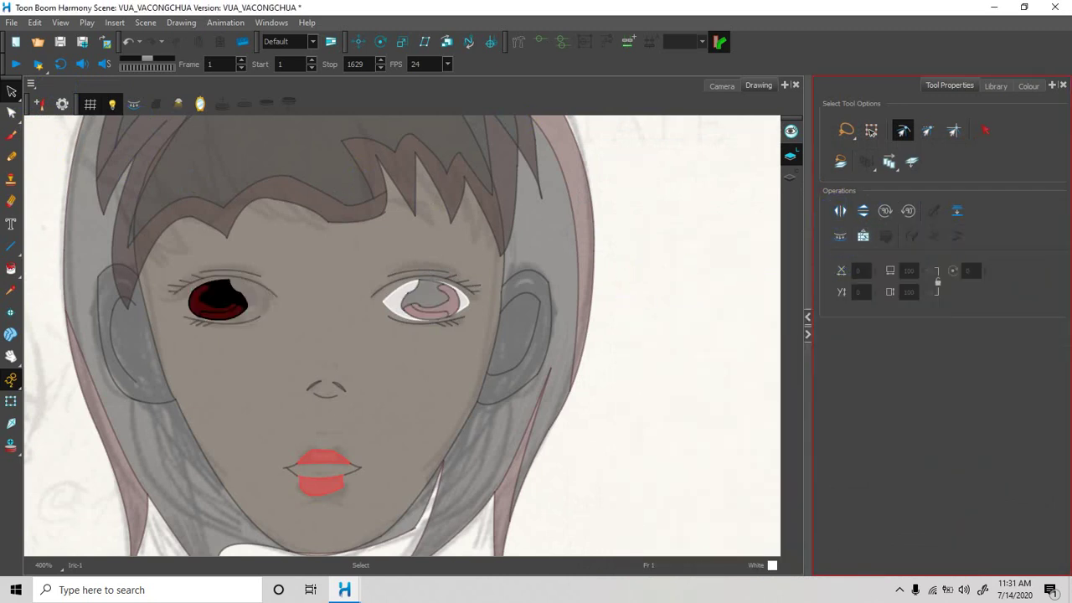
key(alt+Tab)
click(761, 359)
click(841, 213)
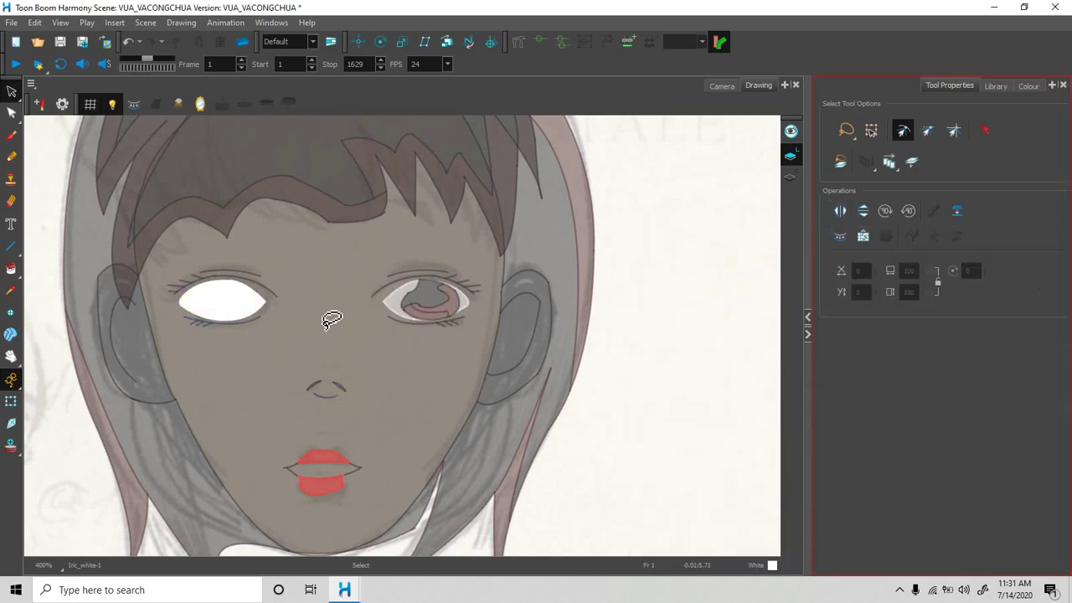
Make eye_brow the active drawing layer in the timeline.
click(957, 244)
drag(808, 206, 1061, 192)
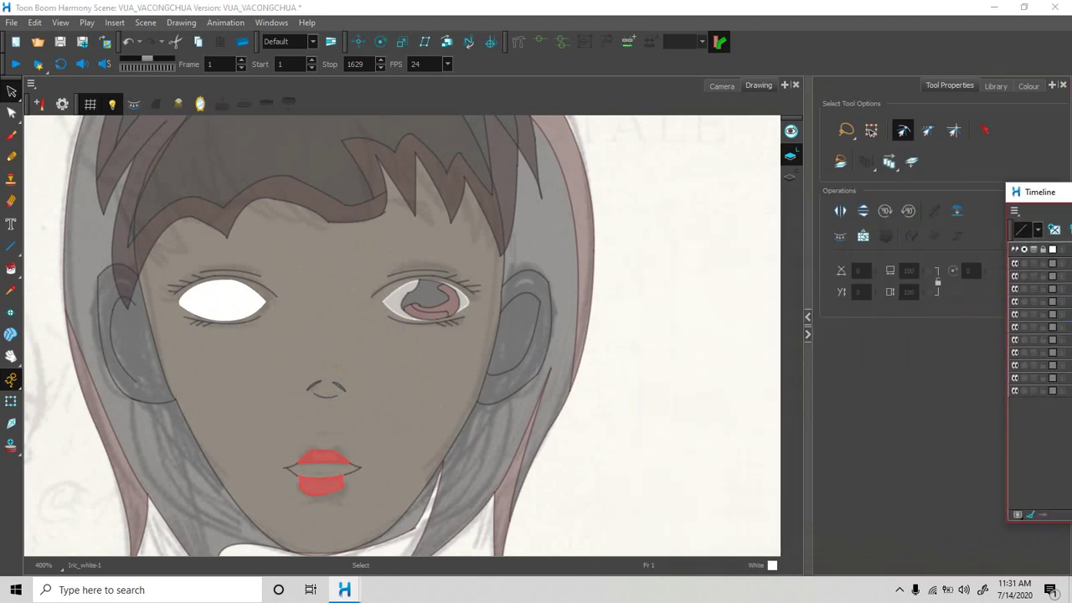
click(1068, 326)
drag(1071, 192, 856, 174)
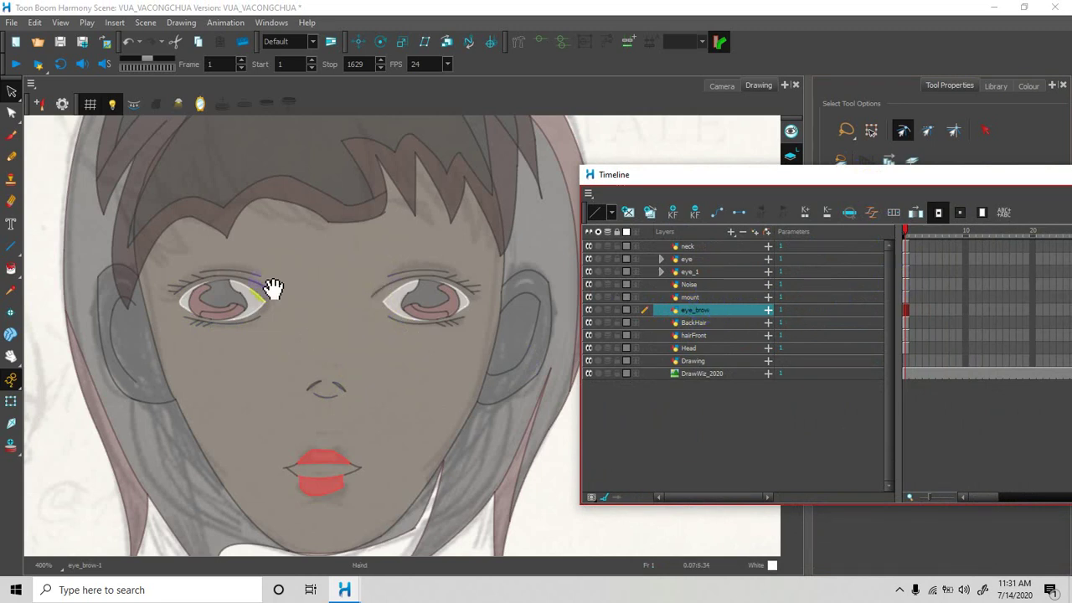
On the eye_brow layer, draw a tapered, arched eyebrow above the right-hand eye using black lines, and fill it with black.
click(10, 252)
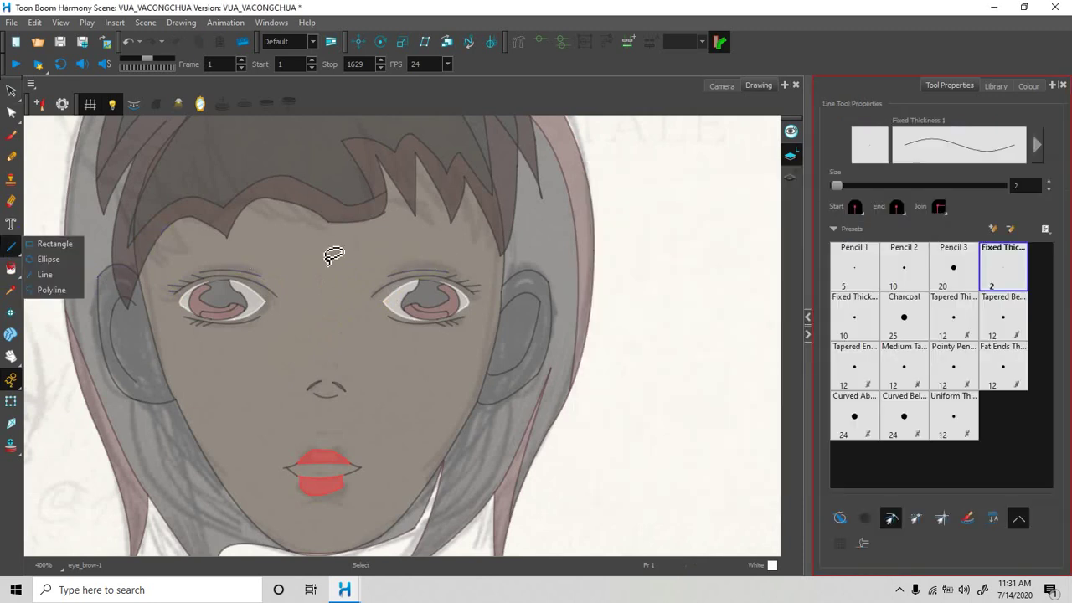
click(67, 276)
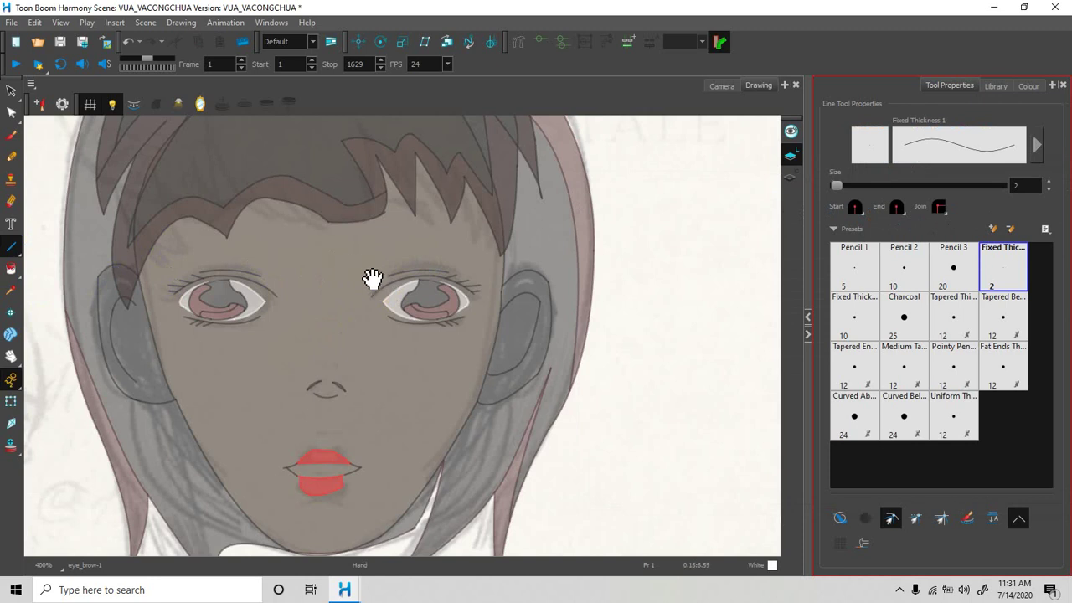
drag(404, 286, 407, 285)
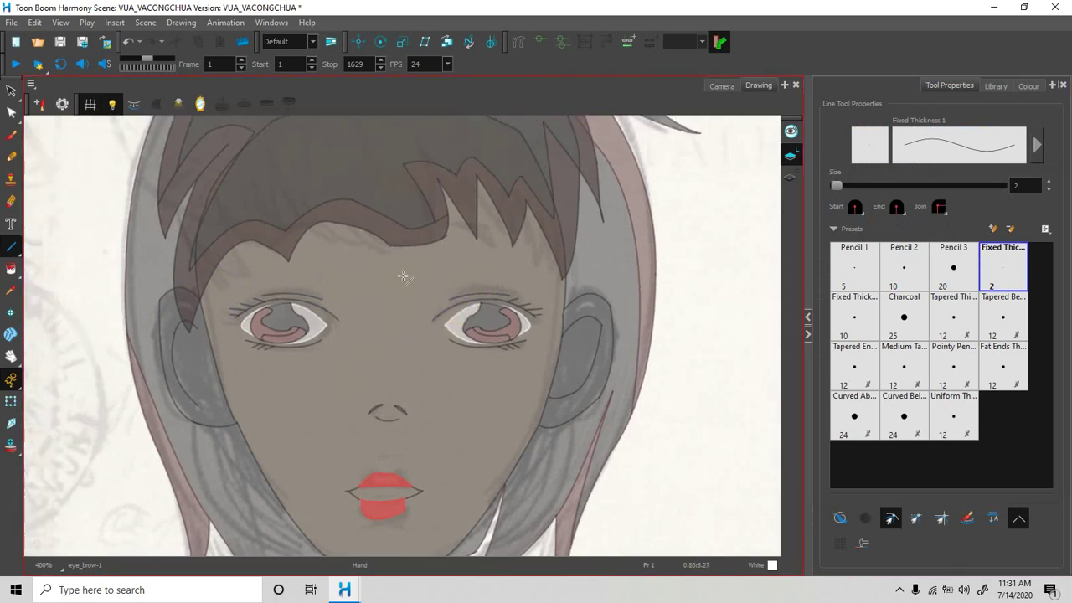
scroll(401, 276, up, 1)
key(2)
key(space)
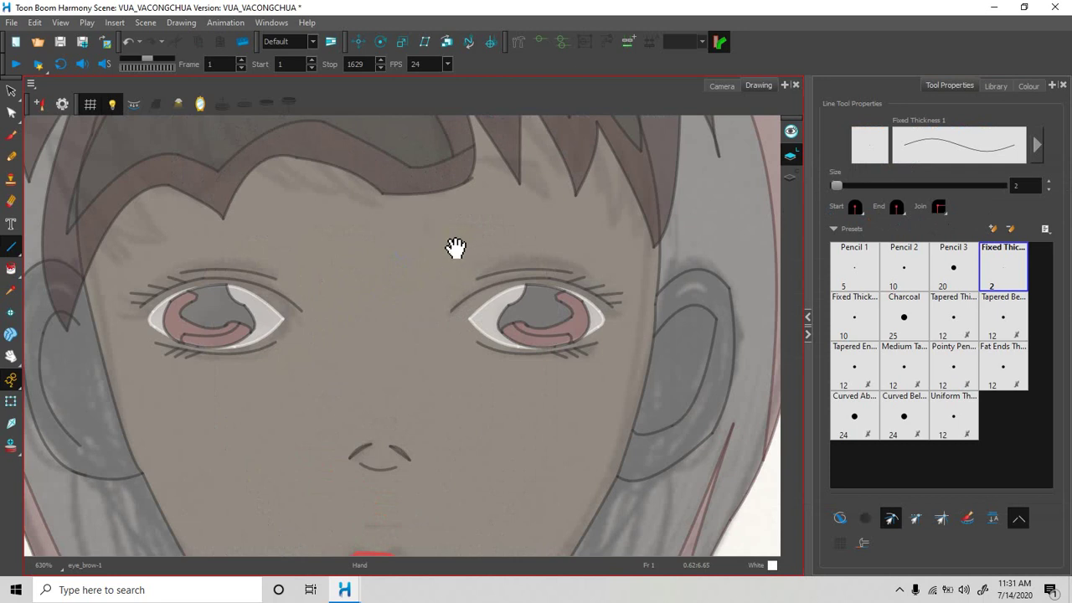
drag(455, 248, 441, 250)
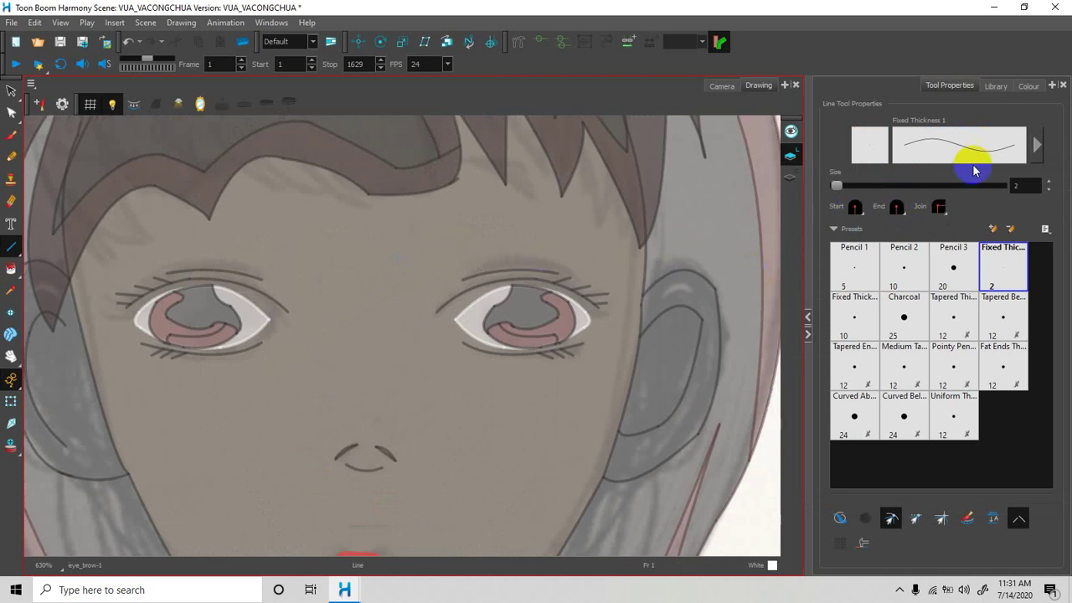
click(1029, 85)
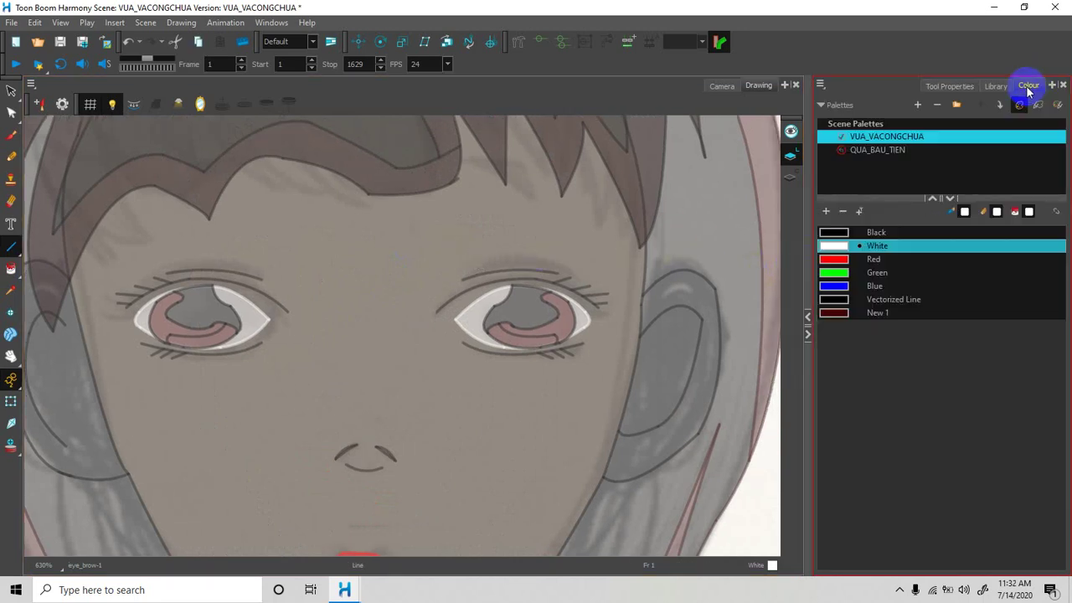
click(833, 233)
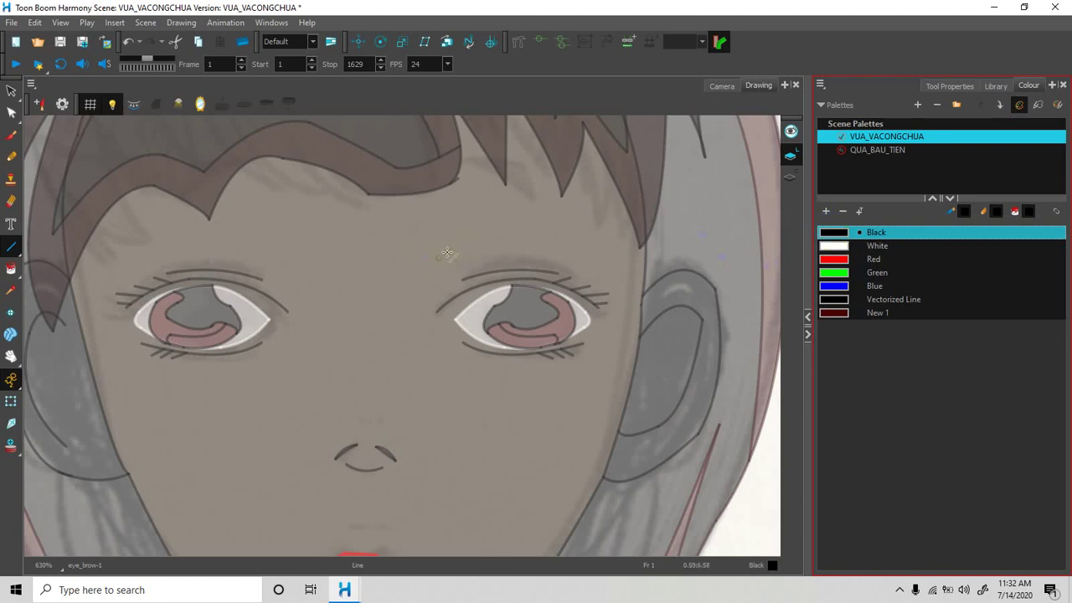
drag(439, 252, 517, 204)
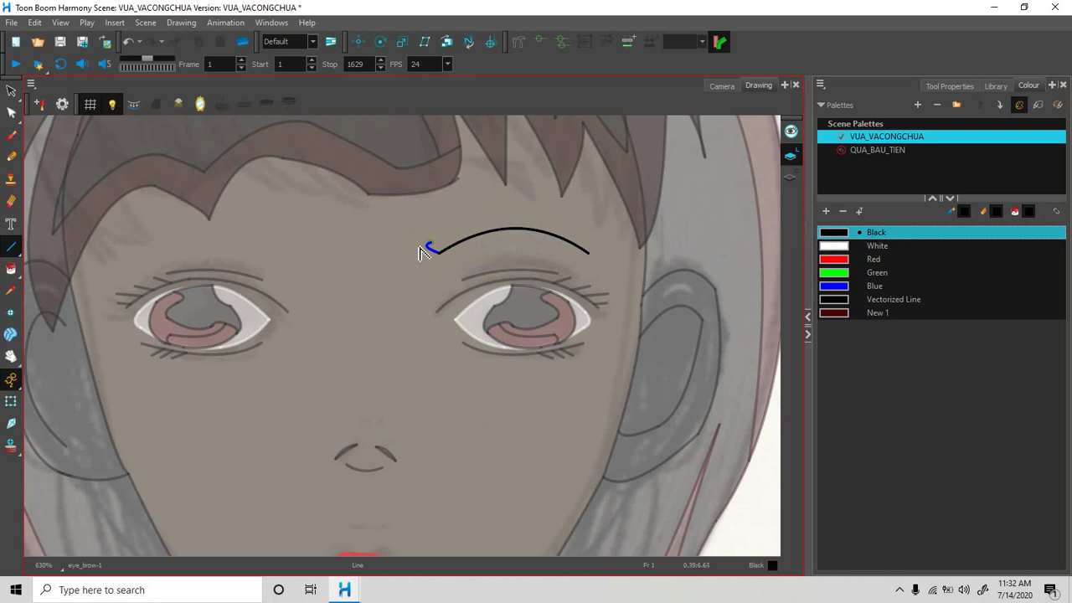
mouse_move(509, 220)
mouse_down()
mouse_move(550, 226)
mouse_move(577, 246)
mouse_move(533, 192)
mouse_up()
click(11, 269)
click(451, 241)
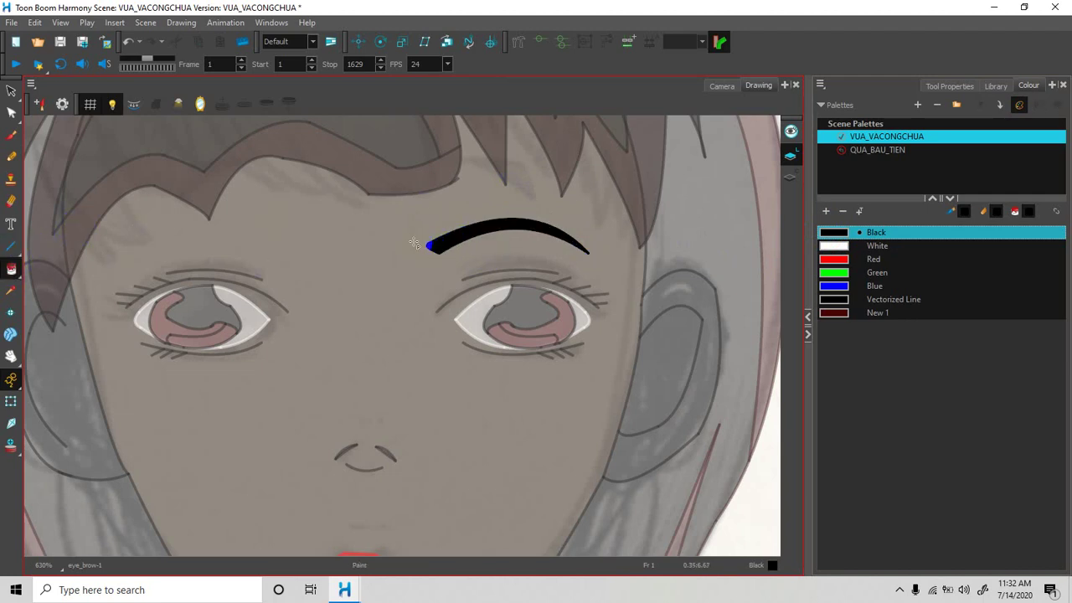
Duplicate the eye_brow layer.
mouse_move(1071, 175)
mouse_down()
mouse_move(820, 167)
mouse_move(858, 157)
mouse_up()
right_click(729, 294)
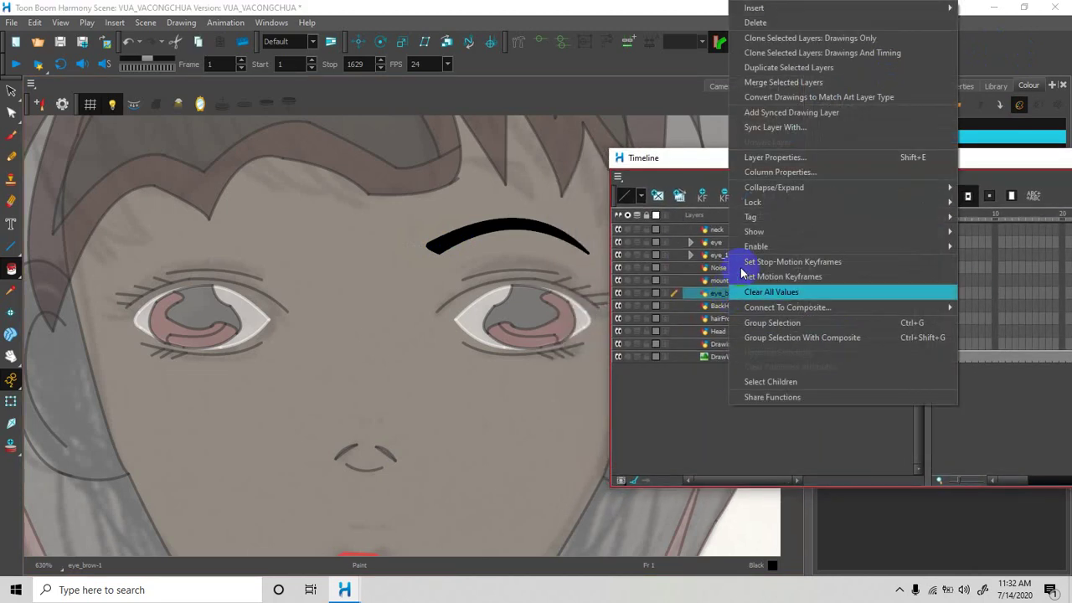
click(765, 70)
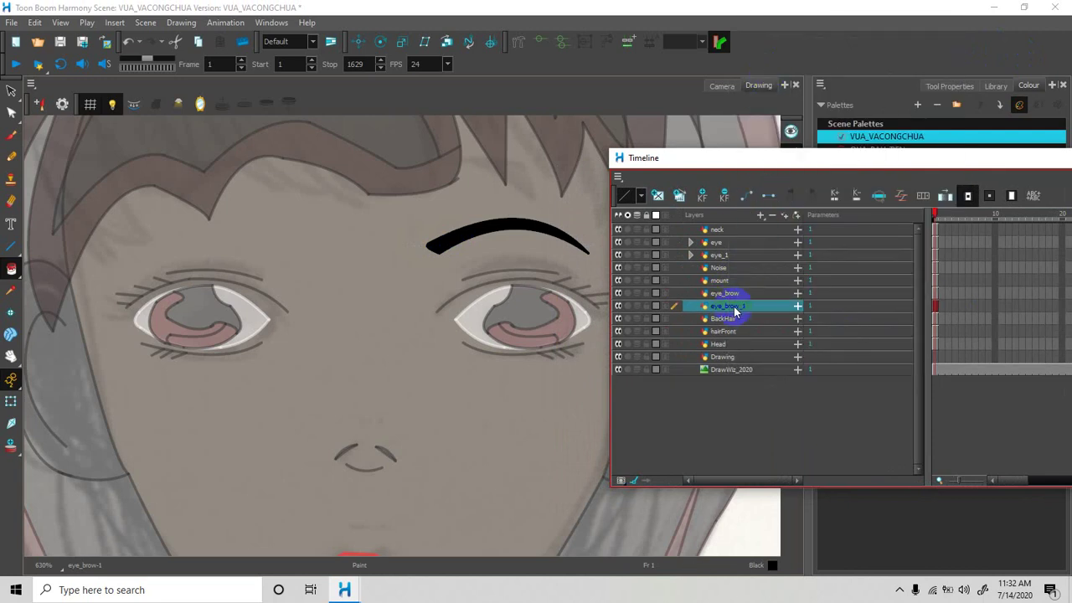
Flip the eyebrow horizontally with the Select tool's flip operation and move it above the left-hand eye.
mouse_move(874, 156)
mouse_down()
mouse_move(1060, 279)
mouse_move(988, 199)
mouse_move(893, 121)
mouse_up()
click(957, 86)
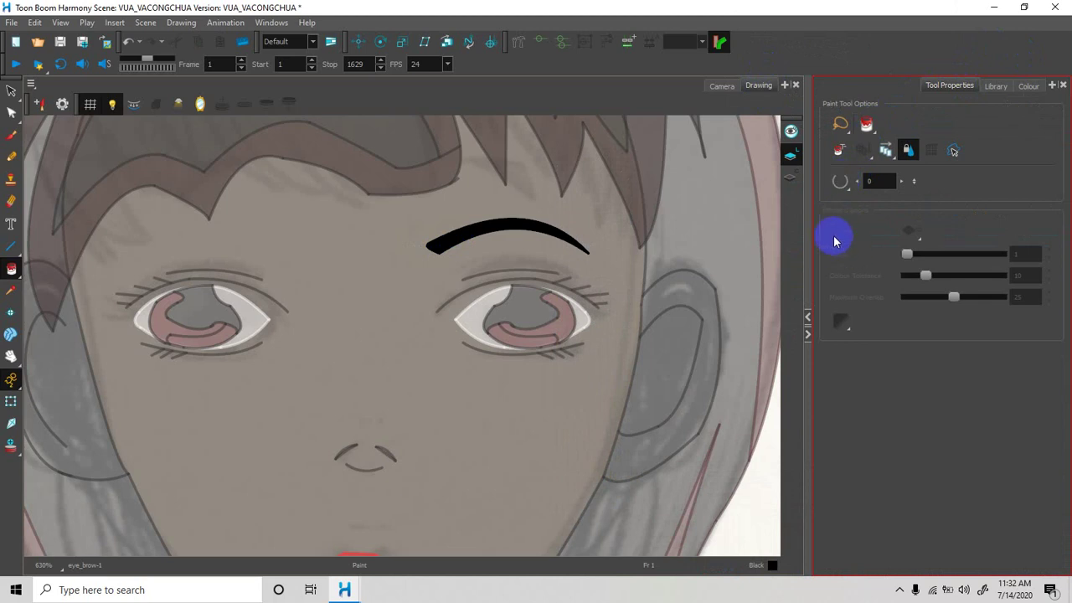
click(11, 92)
click(447, 235)
click(840, 210)
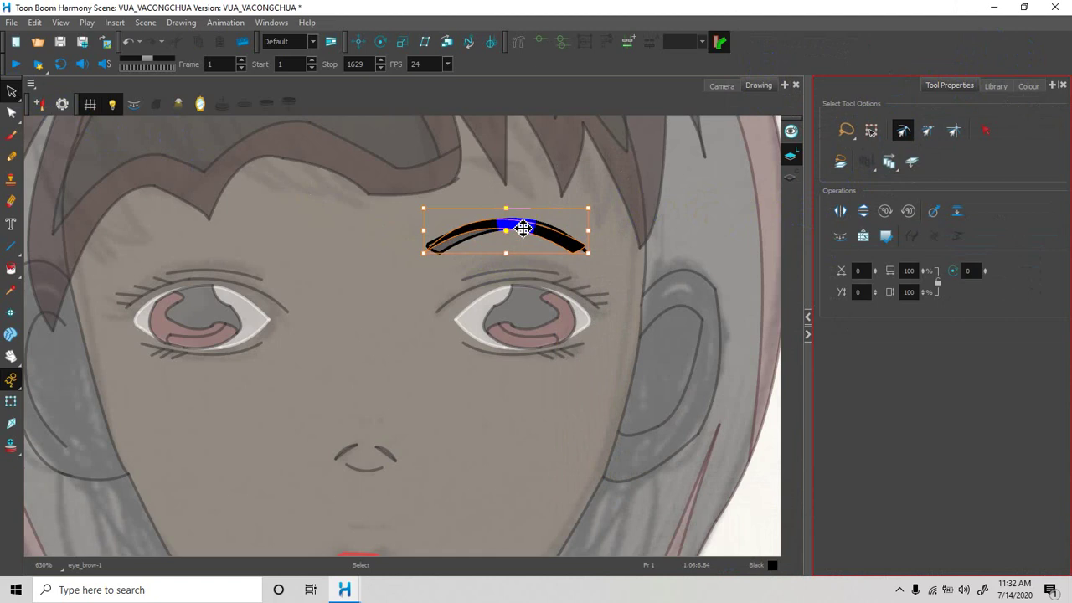
mouse_move(559, 247)
mouse_down()
mouse_move(472, 235)
mouse_move(323, 242)
mouse_up()
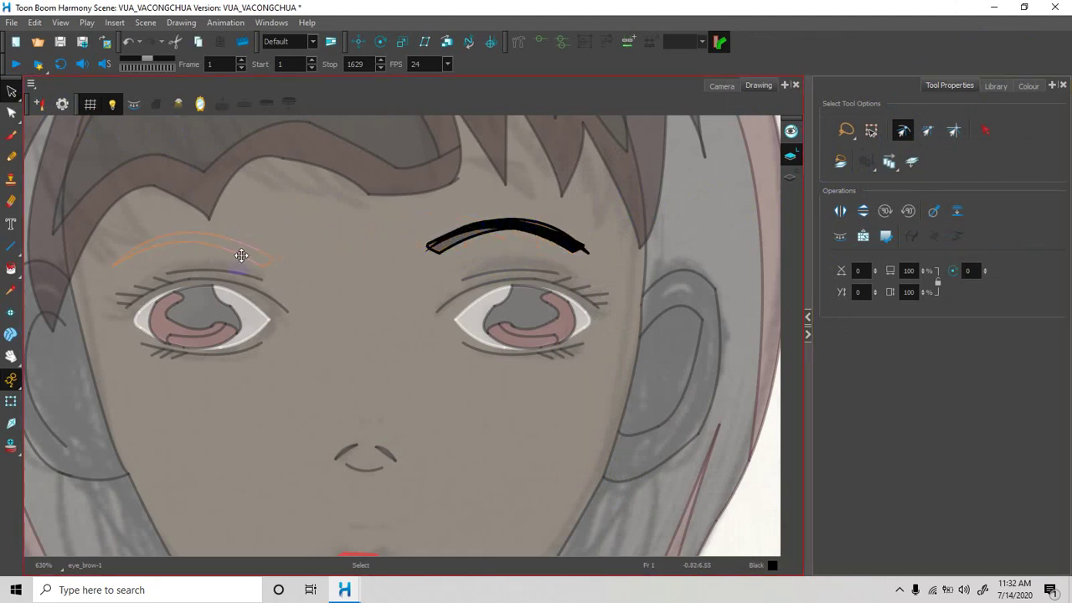
click(238, 255)
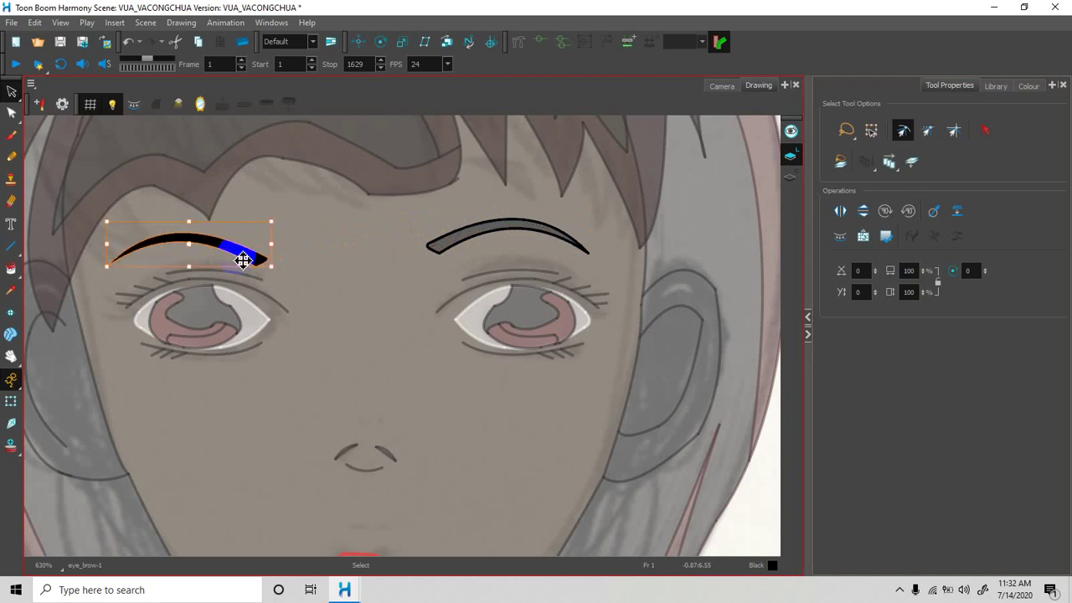
click(371, 271)
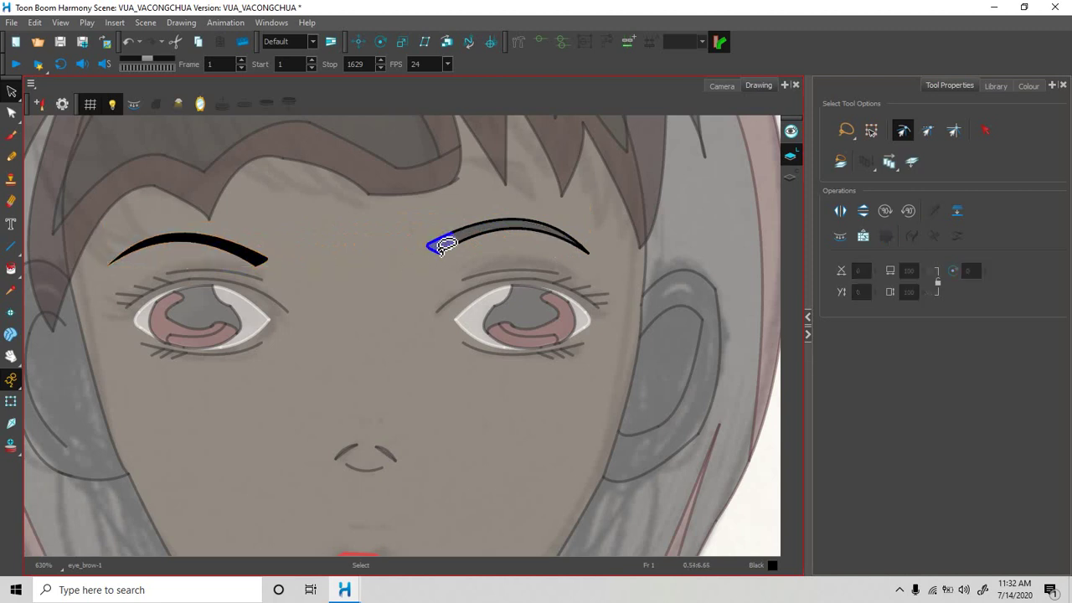
Paint the inside of the eyebrow outline above the right-hand eye black.
click(11, 269)
click(438, 245)
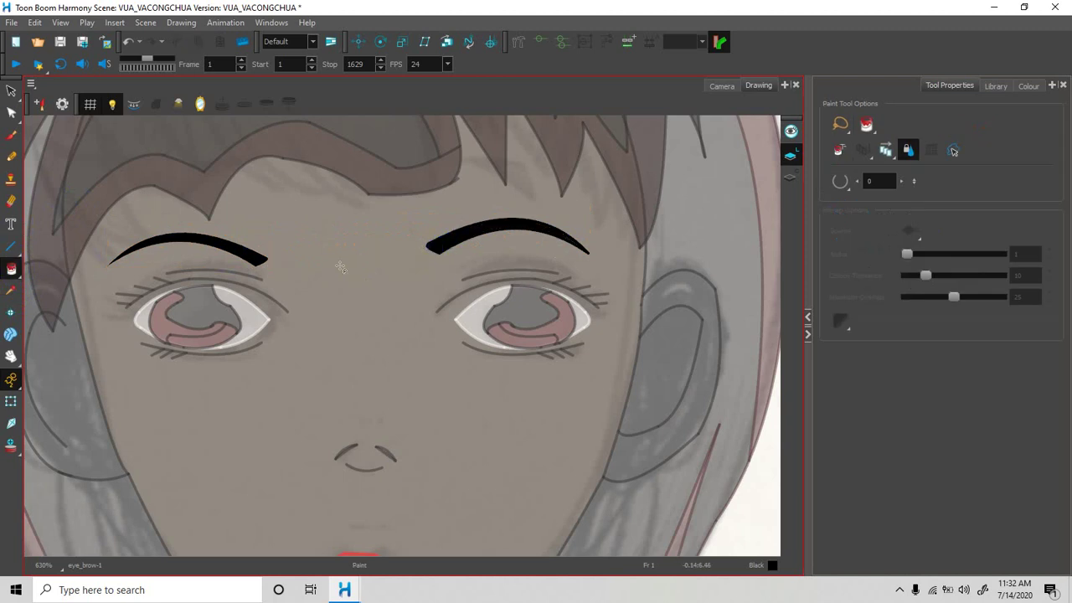
scroll(347, 279, down, 2)
scroll(355, 279, up, 2)
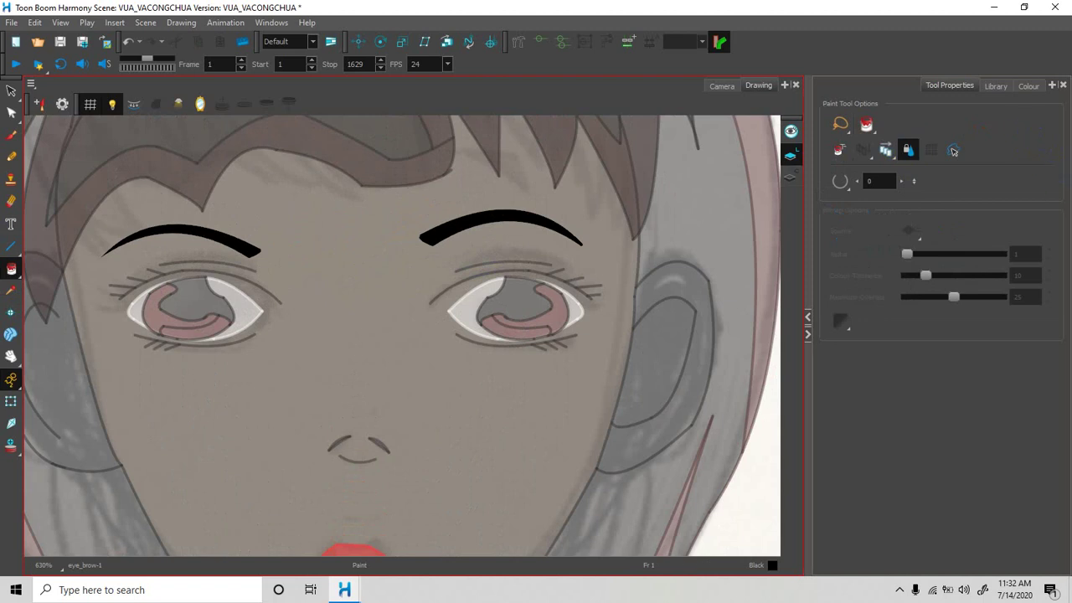
Toggle the visibility of the eye_brow and eye_brow_1 layers to check which eyebrow each one contains.
mouse_move(1071, 126)
mouse_down()
mouse_move(912, 143)
mouse_move(869, 115)
mouse_up()
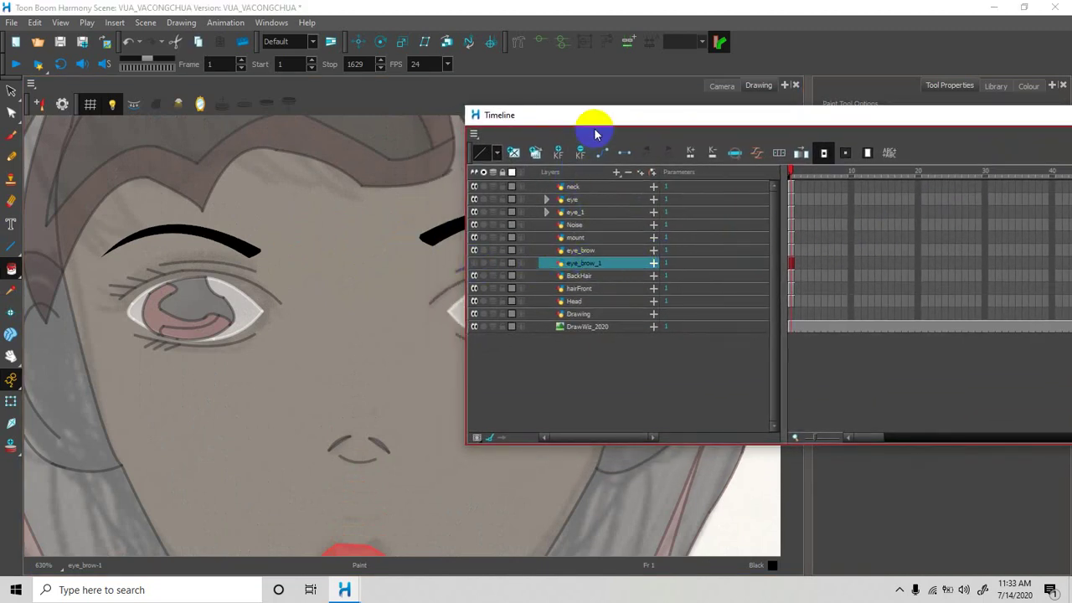
drag(613, 115, 709, 119)
click(670, 256)
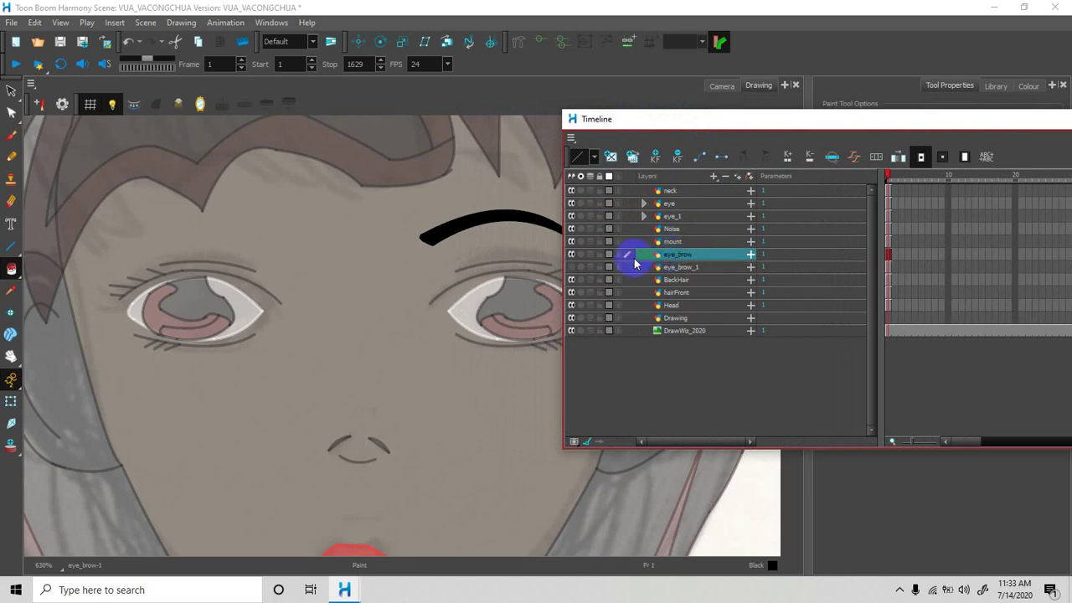
click(590, 257)
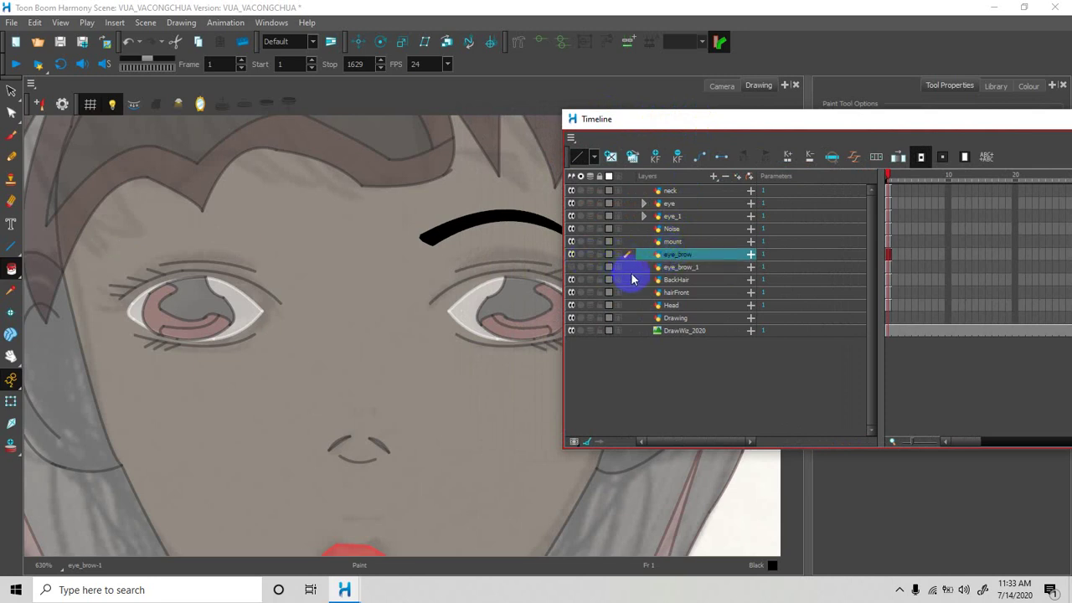
click(670, 267)
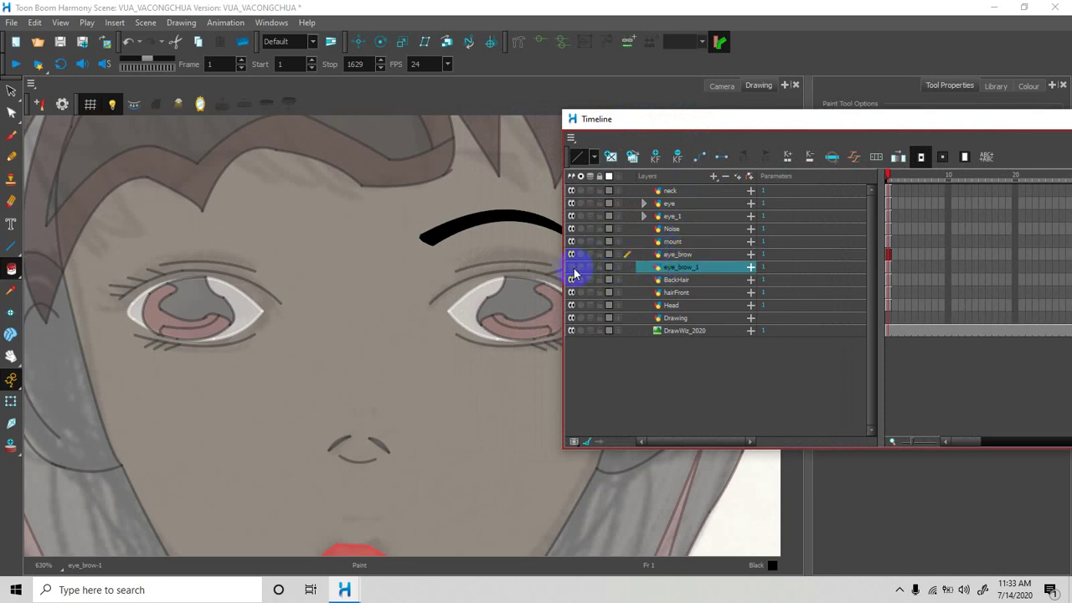
click(572, 268)
click(632, 253)
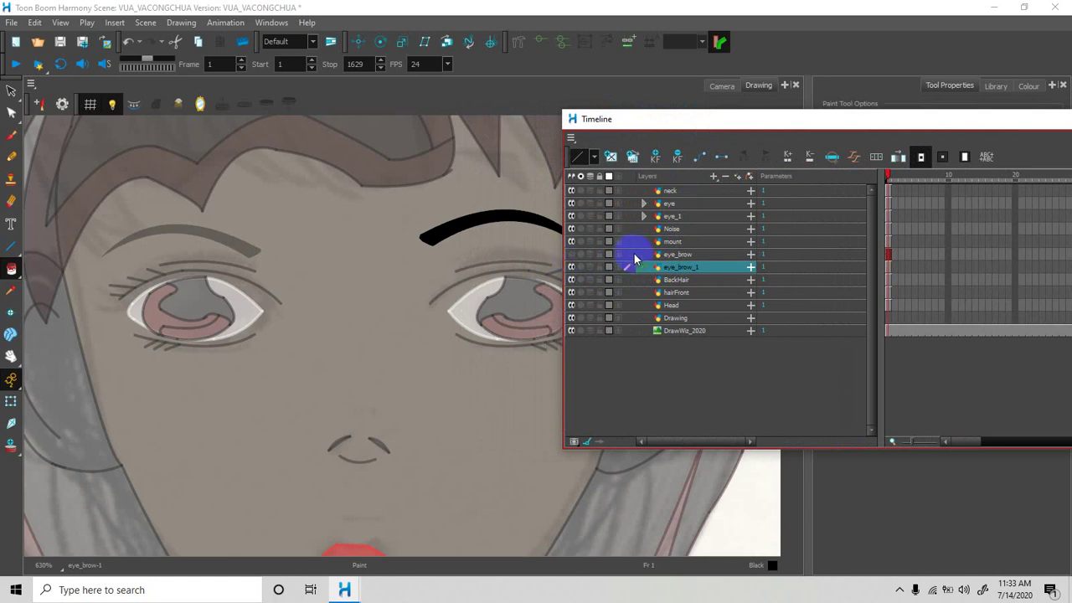
click(677, 256)
click(571, 254)
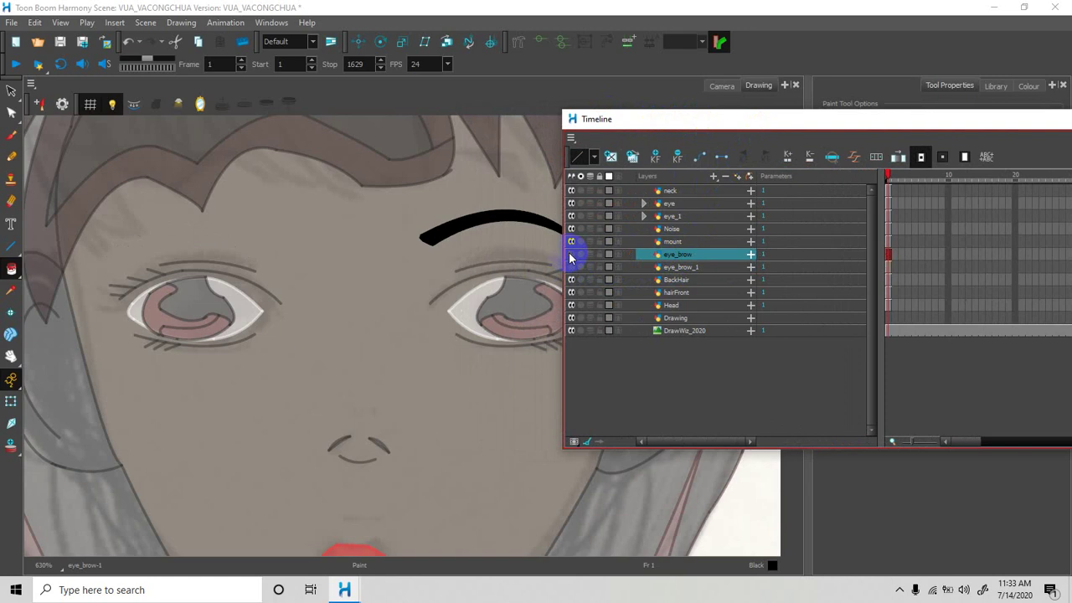
click(664, 268)
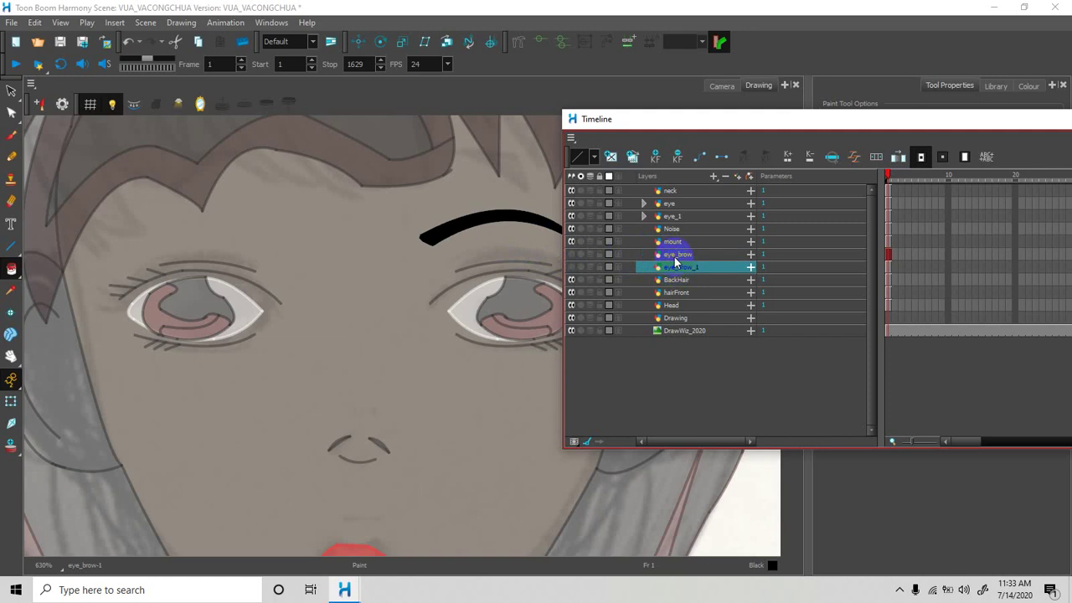
On the eye_brow layer, delete the fill, outline and leftover end stroke of the eyebrow above the right-hand eye.
click(675, 256)
drag(700, 138, 783, 156)
click(11, 90)
click(464, 226)
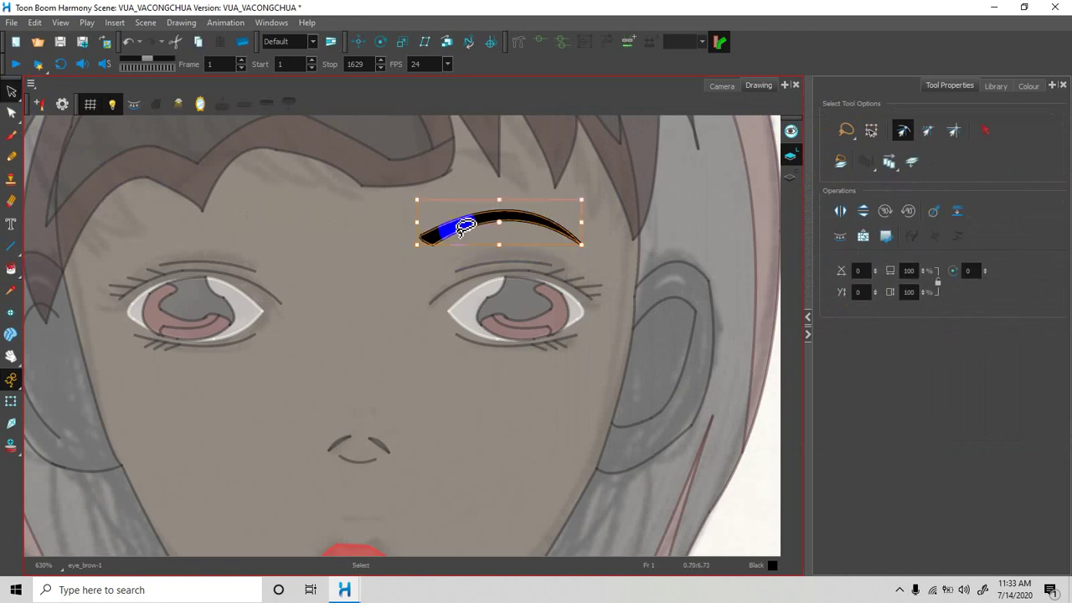
key(Delete)
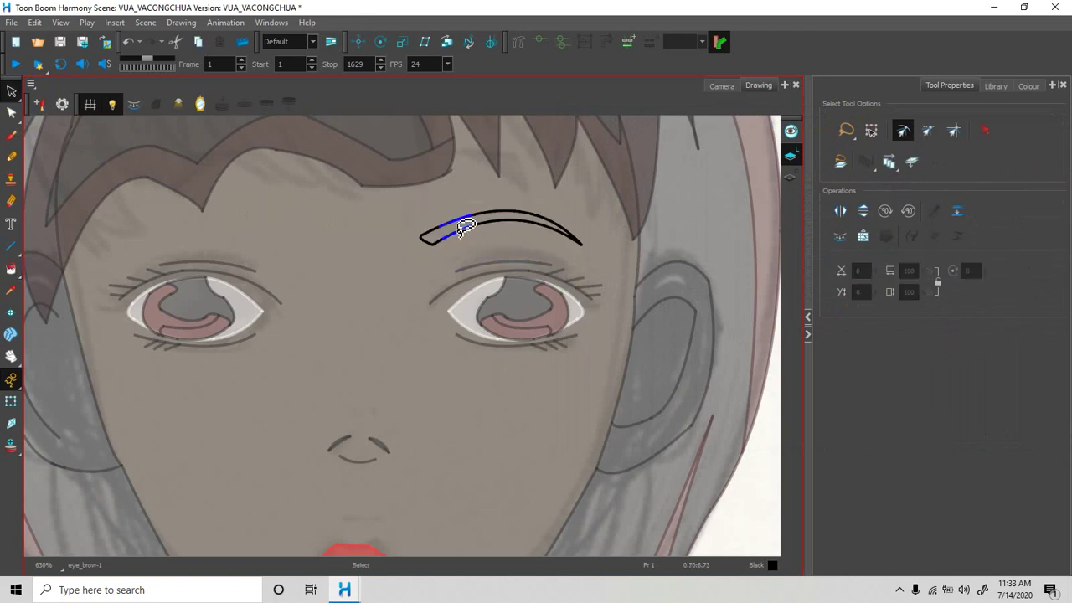
click(467, 240)
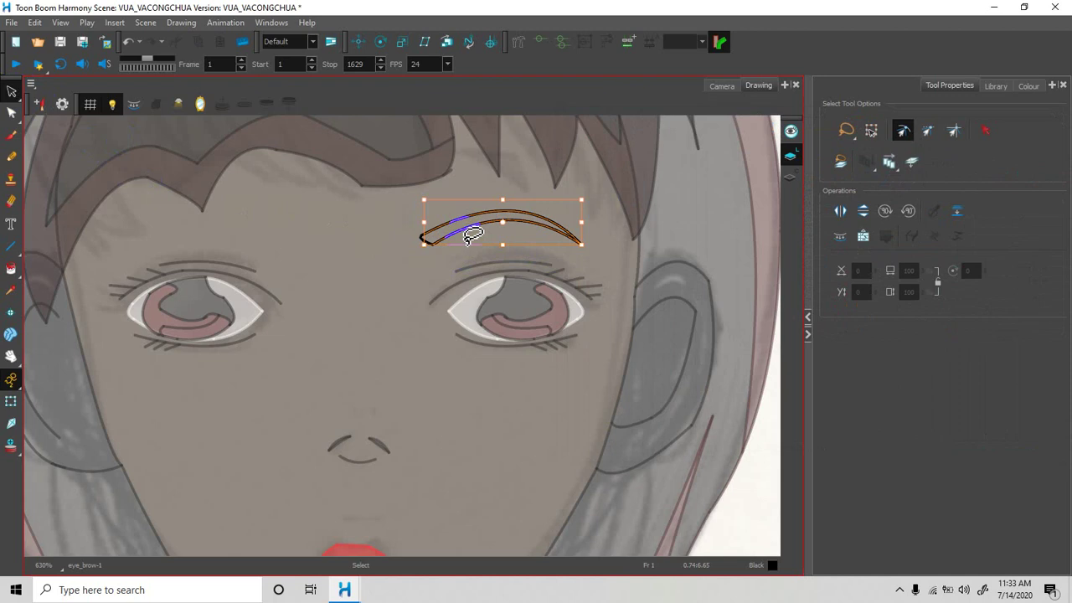
key(Delete)
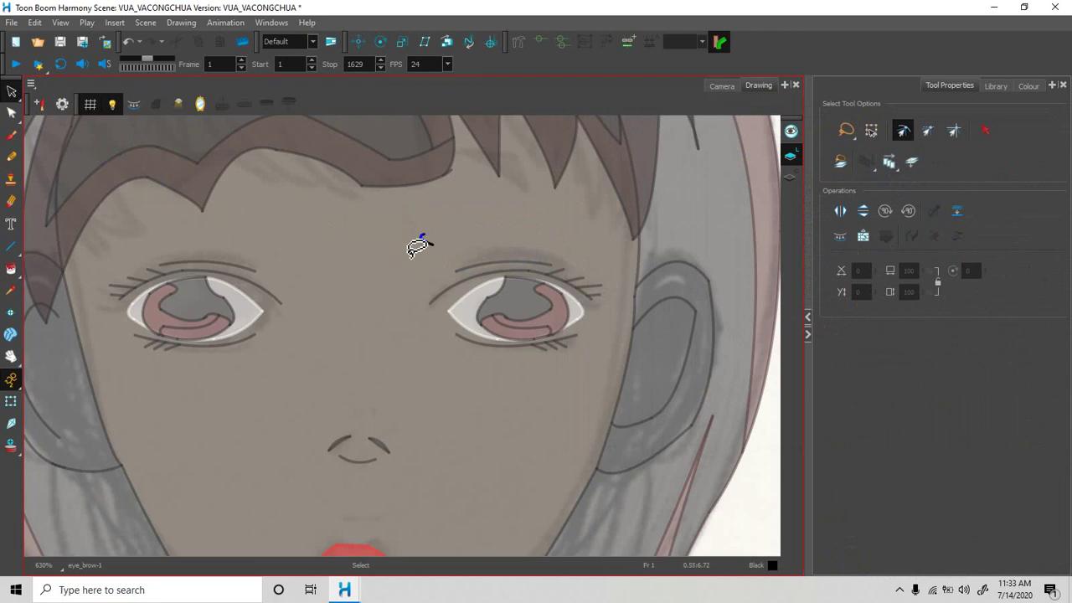
click(421, 241)
key(Delete)
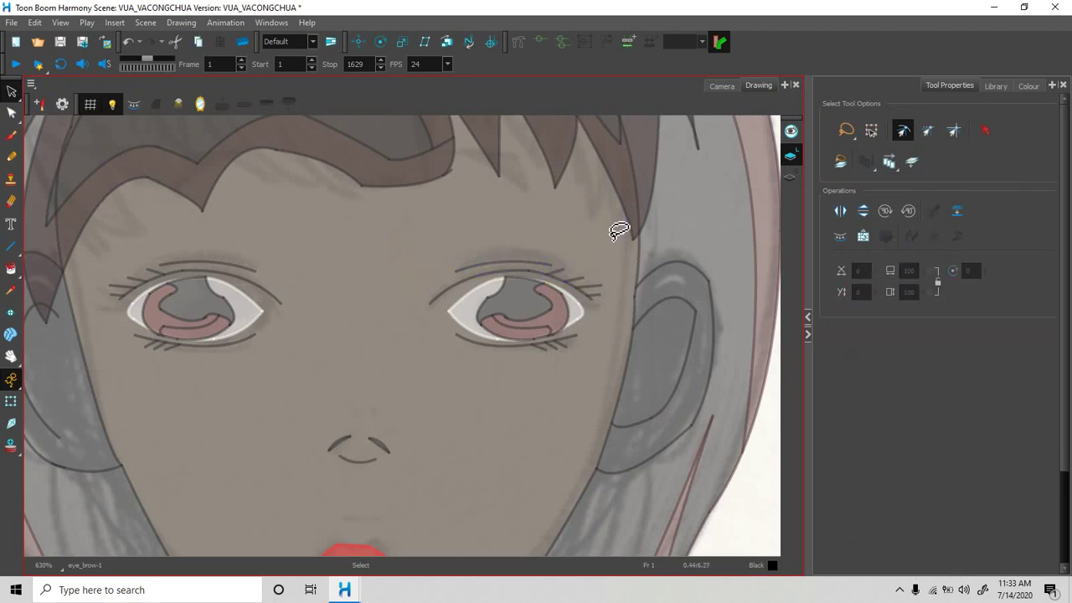
Turn the visibility of the eye_brow and eye_brow_1 layers back on.
drag(1071, 160, 993, 248)
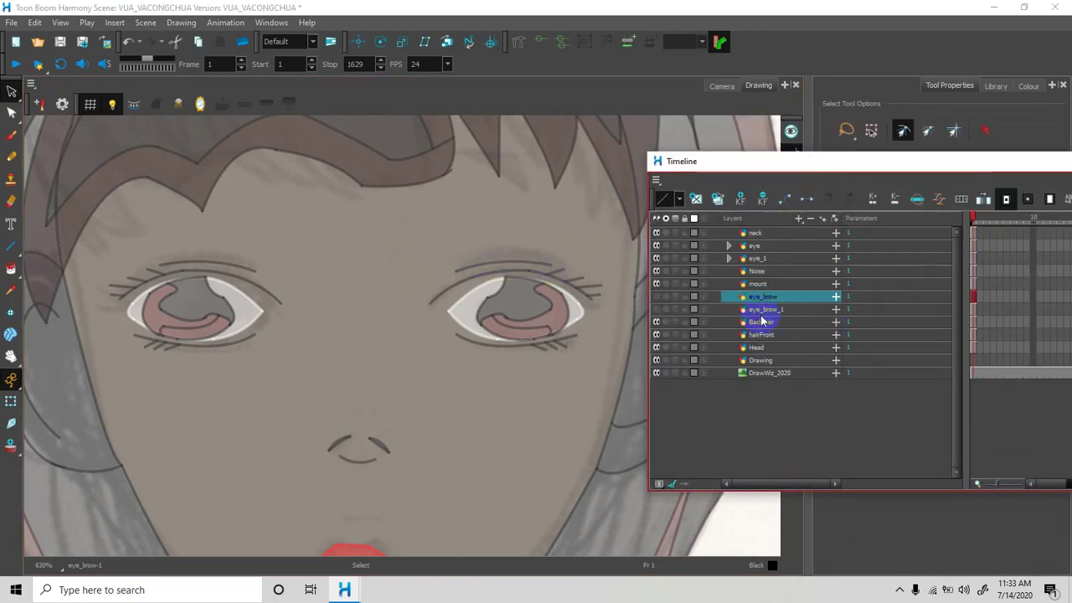
click(695, 309)
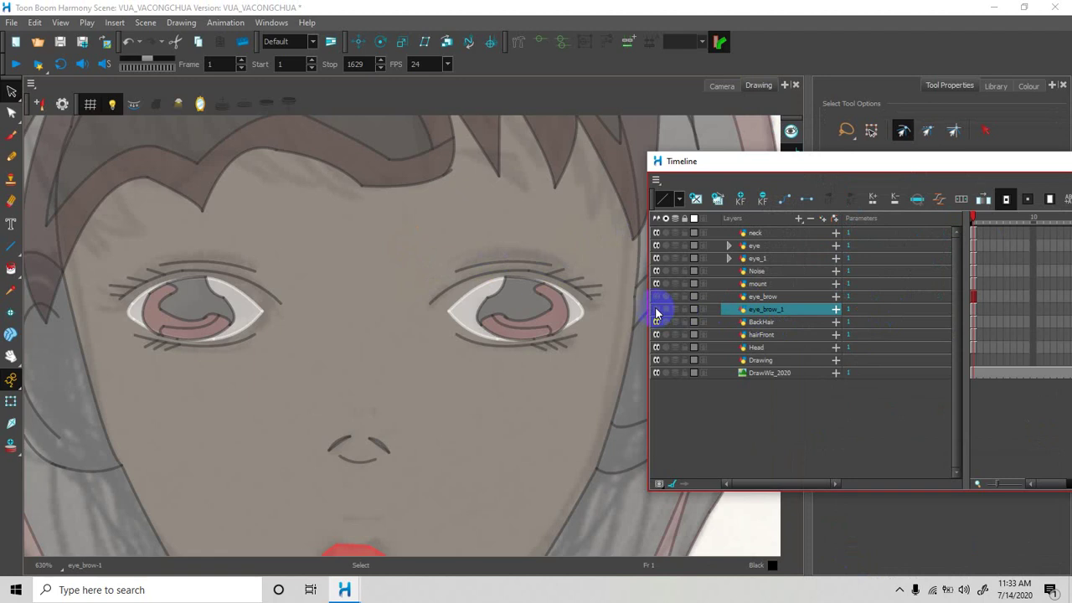
click(657, 310)
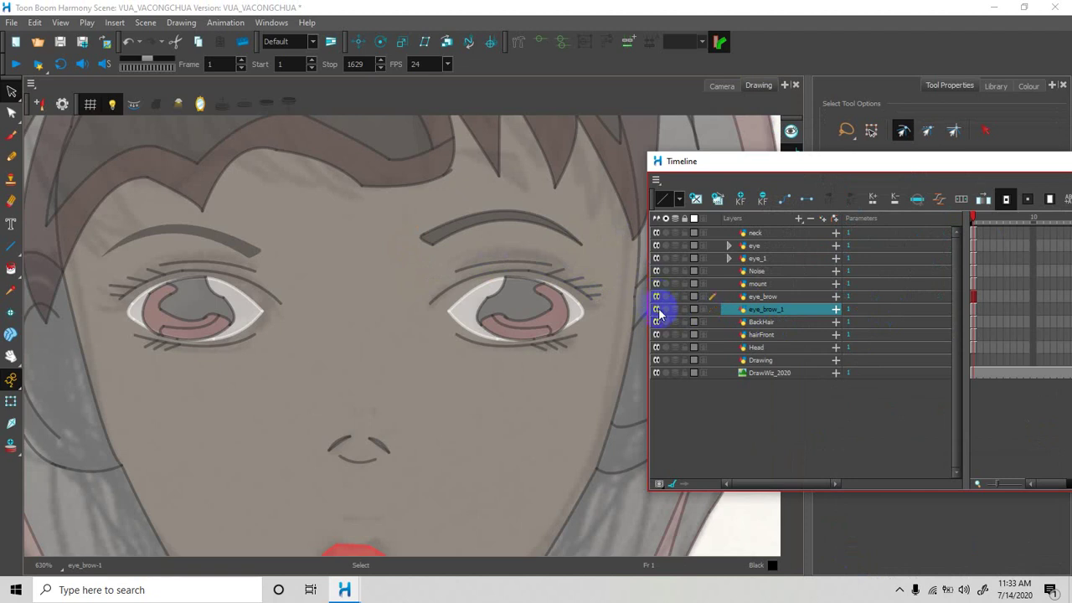
Show the eye_brow and eye_brow_1 layers one at a time to compare their contents, leaving only eye_brow_1 visible.
click(658, 311)
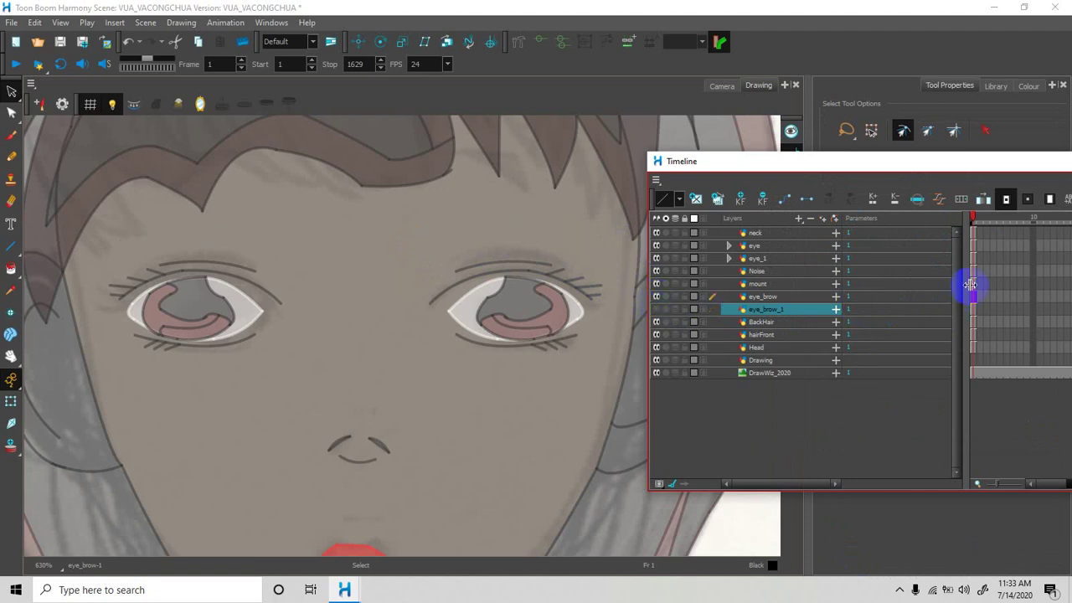
click(973, 285)
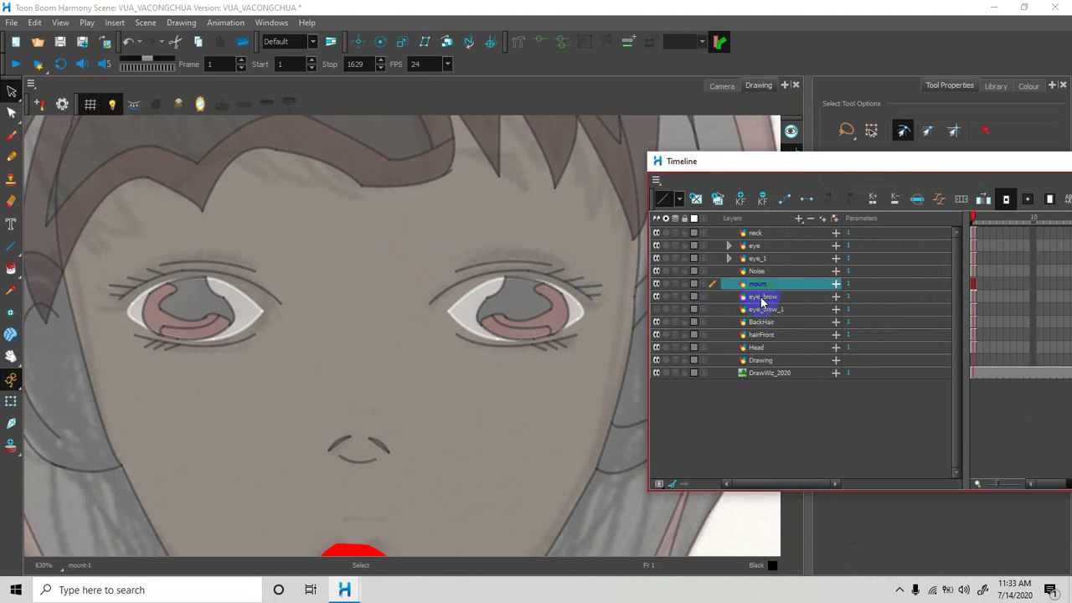
click(762, 299)
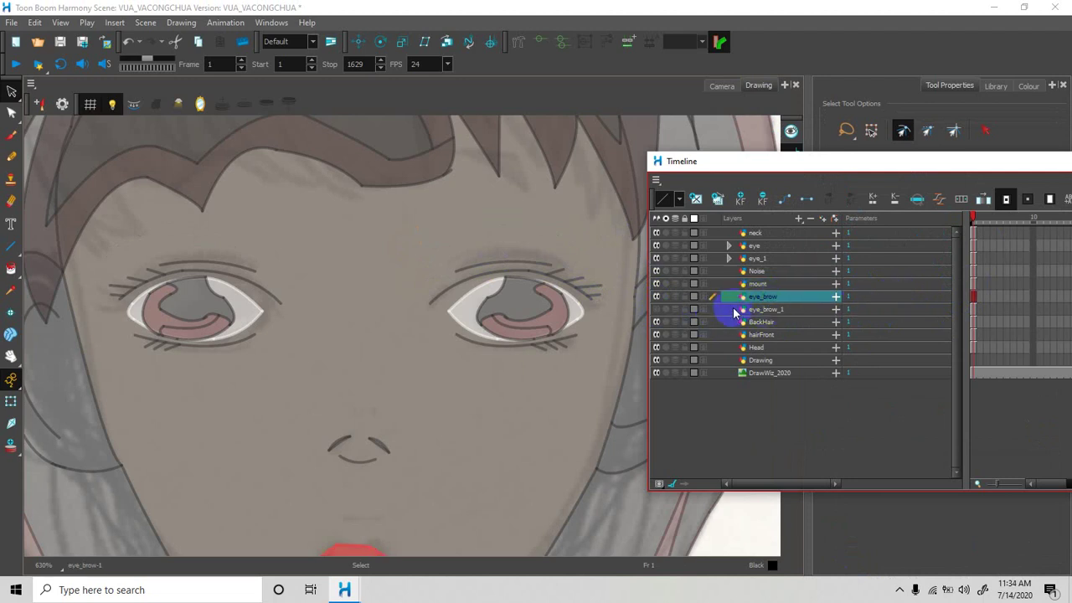
click(657, 310)
click(657, 298)
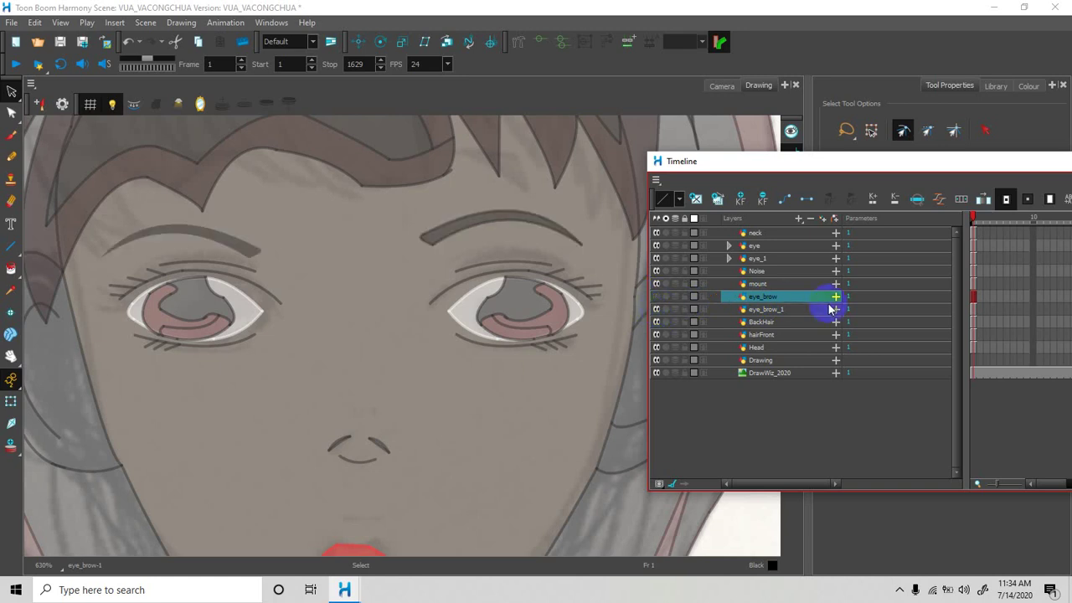
On the eye_brow_1 layer, delete the eyebrow above the left-hand eye.
click(974, 309)
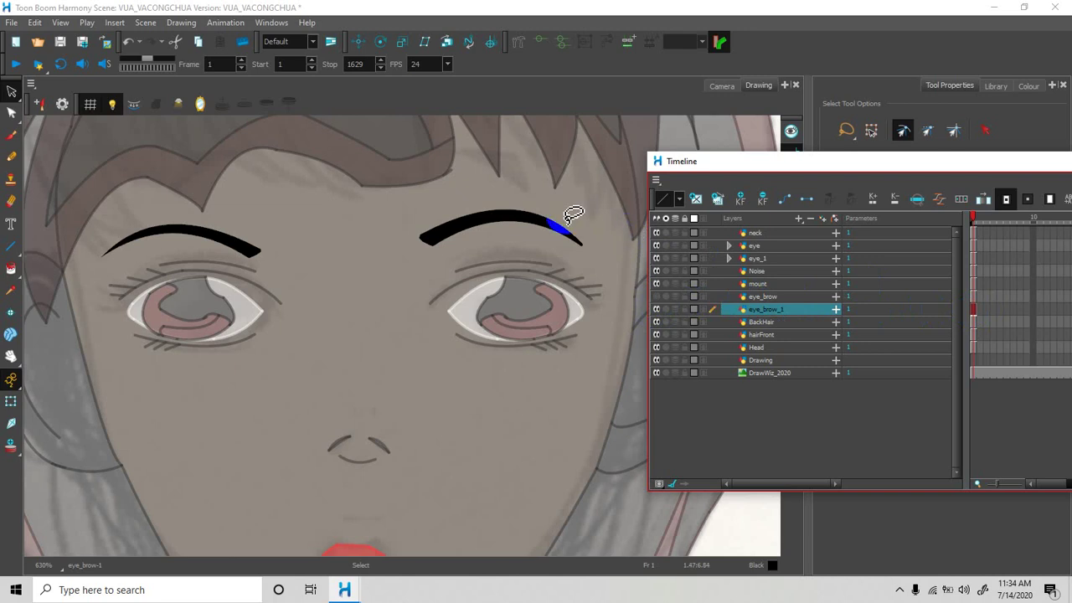
click(287, 232)
mouse_move(272, 220)
mouse_down()
mouse_move(76, 228)
mouse_move(109, 285)
mouse_move(262, 277)
mouse_move(285, 231)
mouse_up()
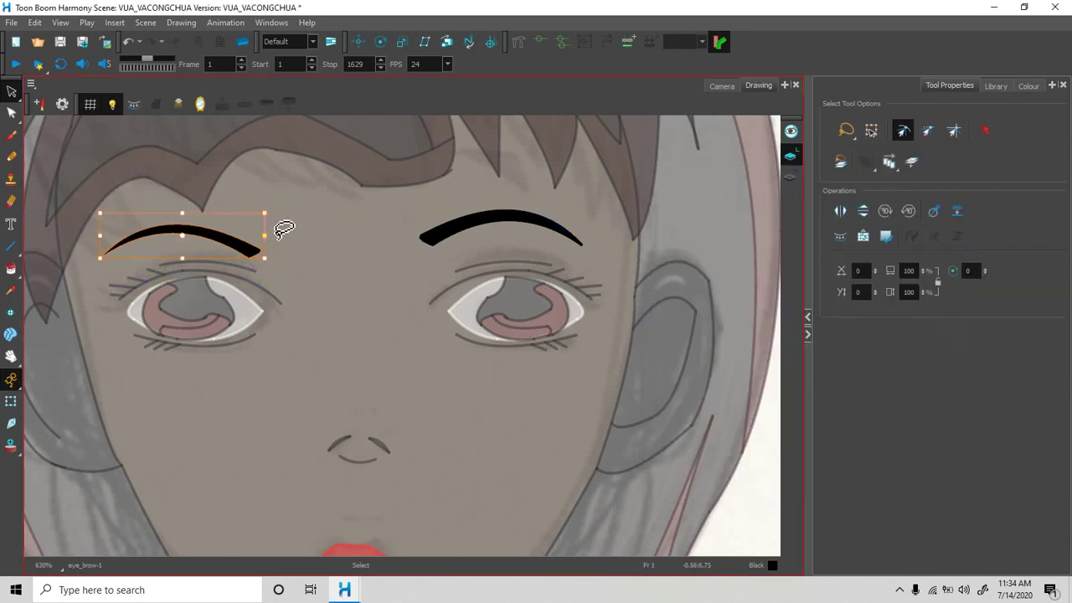
key(Delete)
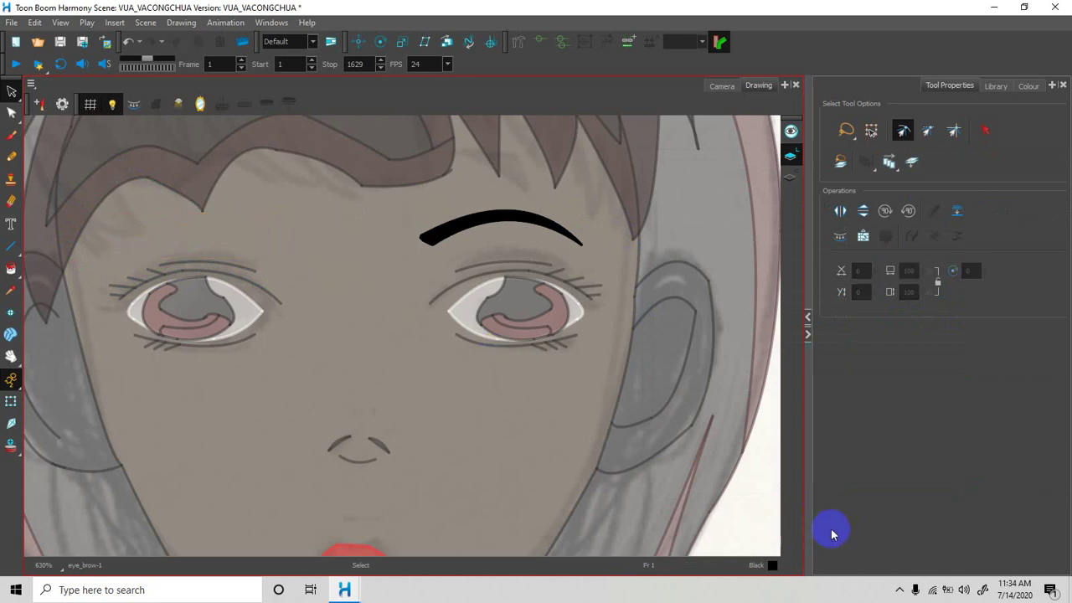
Delete the hidden eye_brow layer from the timeline.
key(alt+Tab)
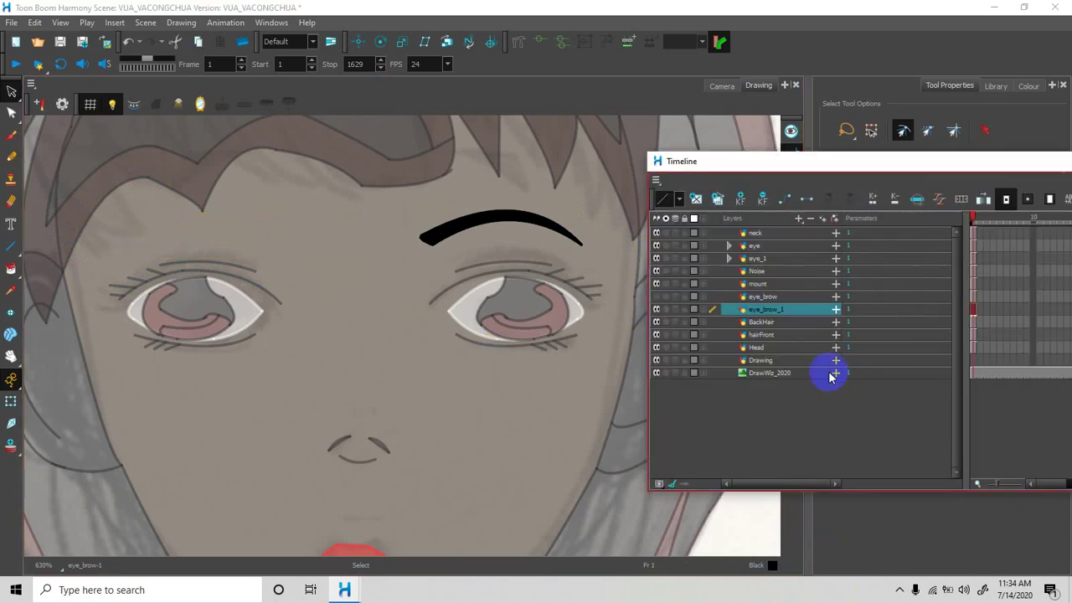
click(765, 299)
right_click(764, 303)
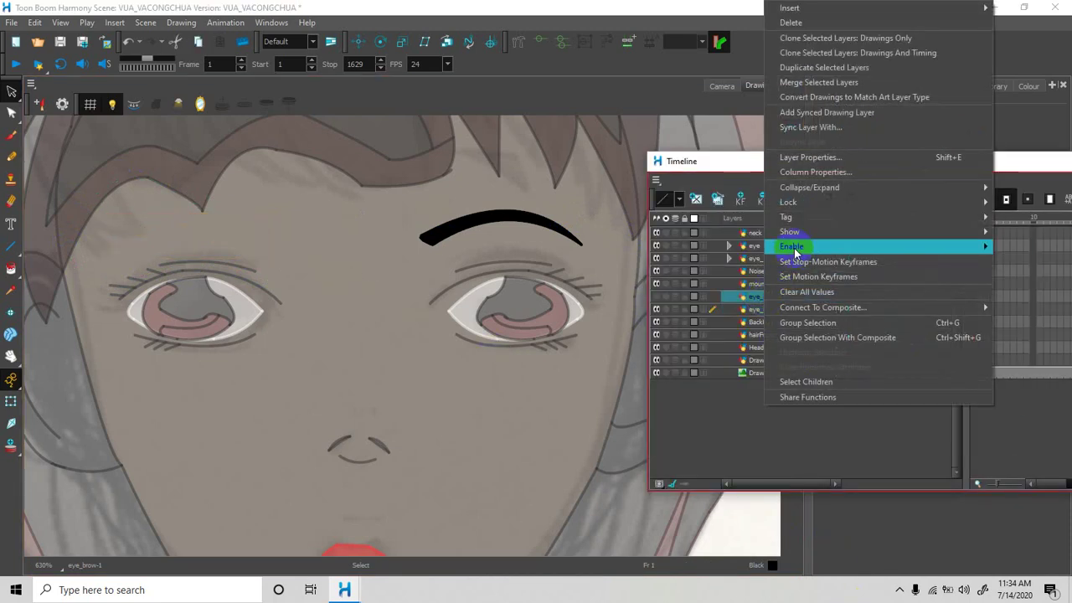
click(799, 23)
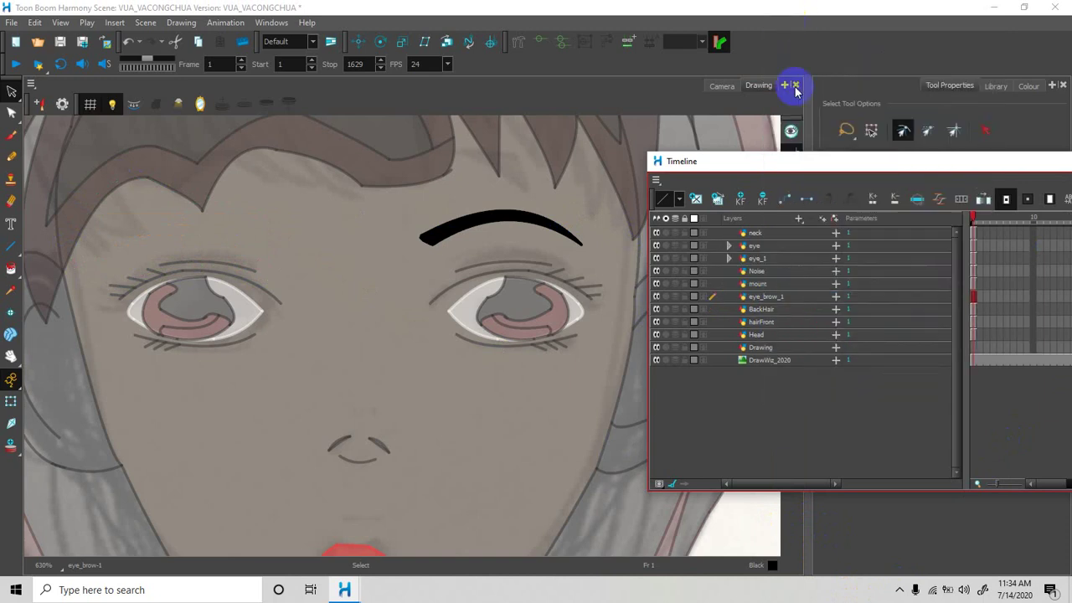
Duplicate the eye_brow_1 layer to get a second copy of the finished eyebrow.
click(764, 299)
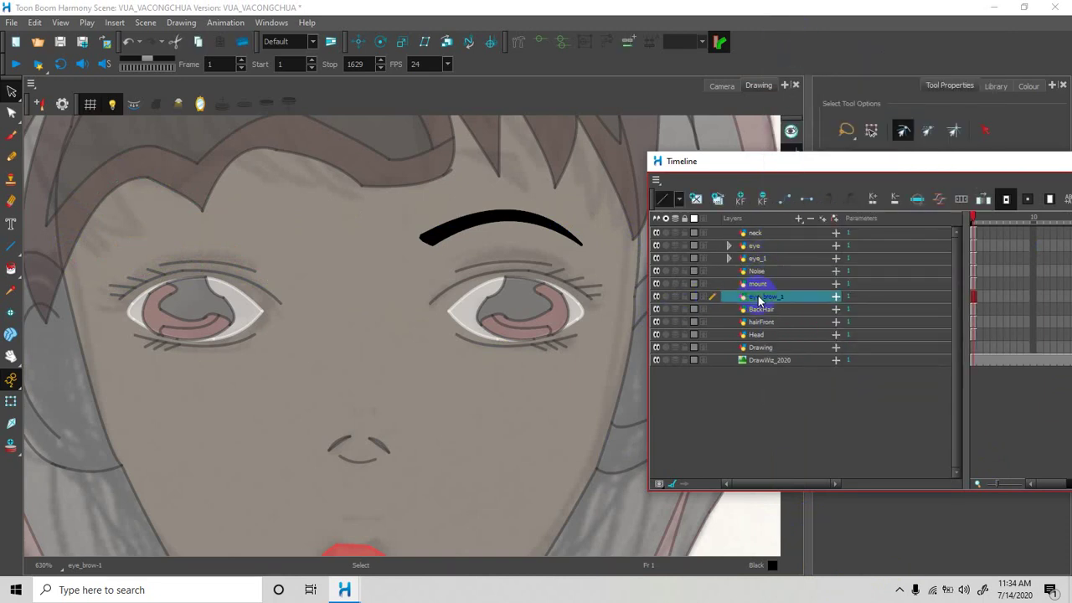
right_click(762, 299)
click(790, 69)
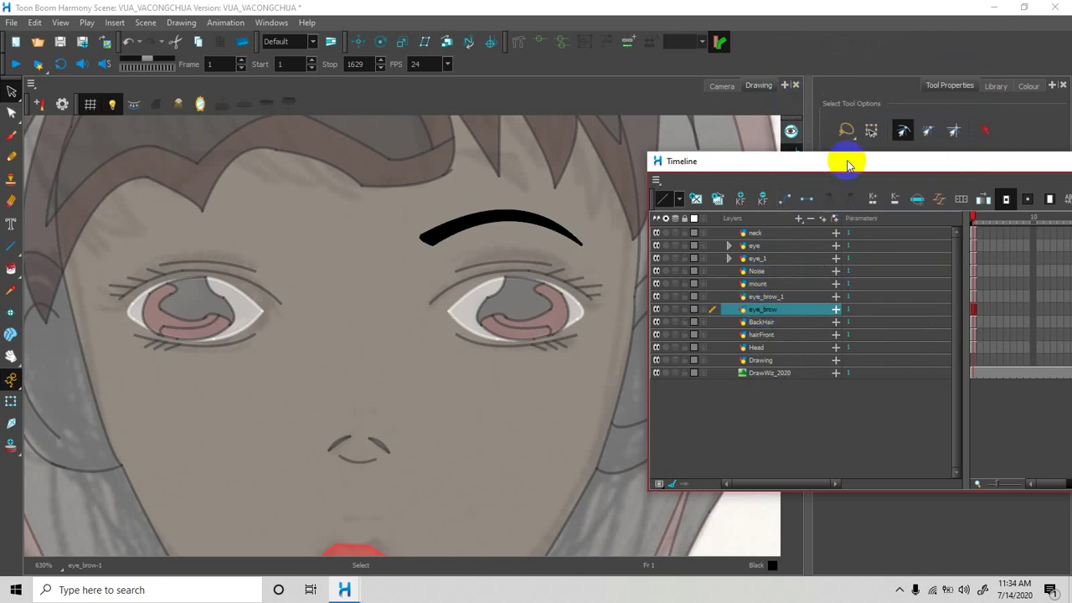
Flip the duplicated eyebrow horizontally so it sits above the left-hand eye.
drag(846, 168, 863, 283)
click(843, 220)
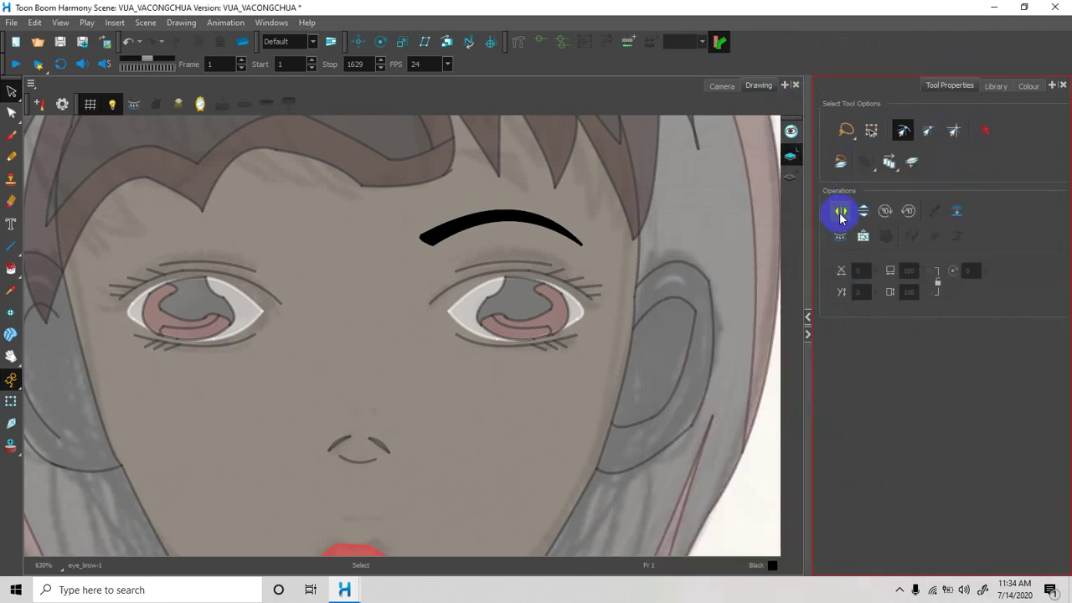
click(841, 211)
scroll(385, 358, down, 1)
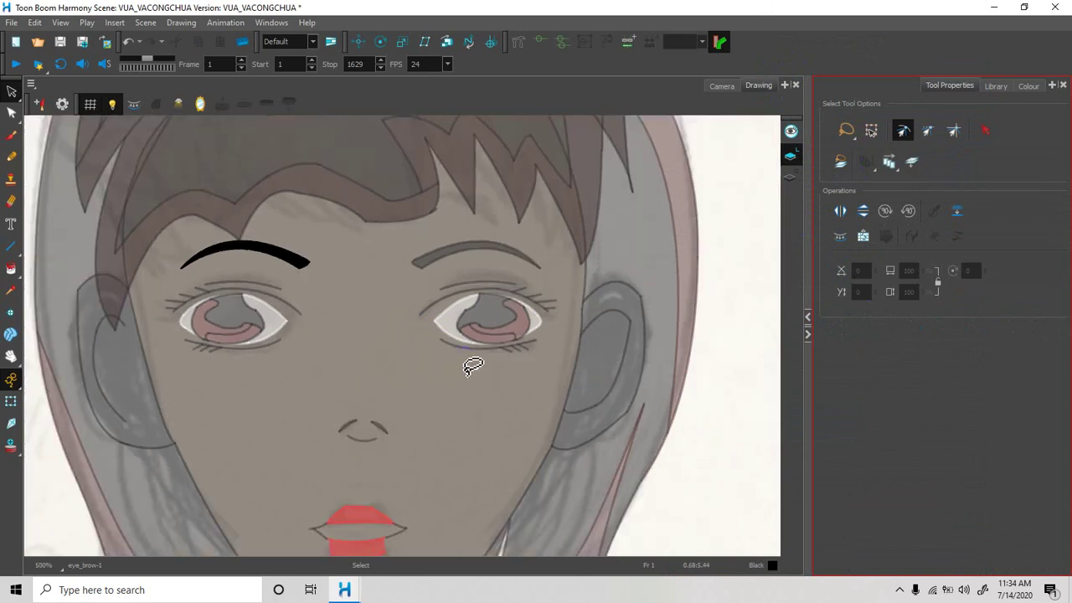
scroll(517, 373, down, 2)
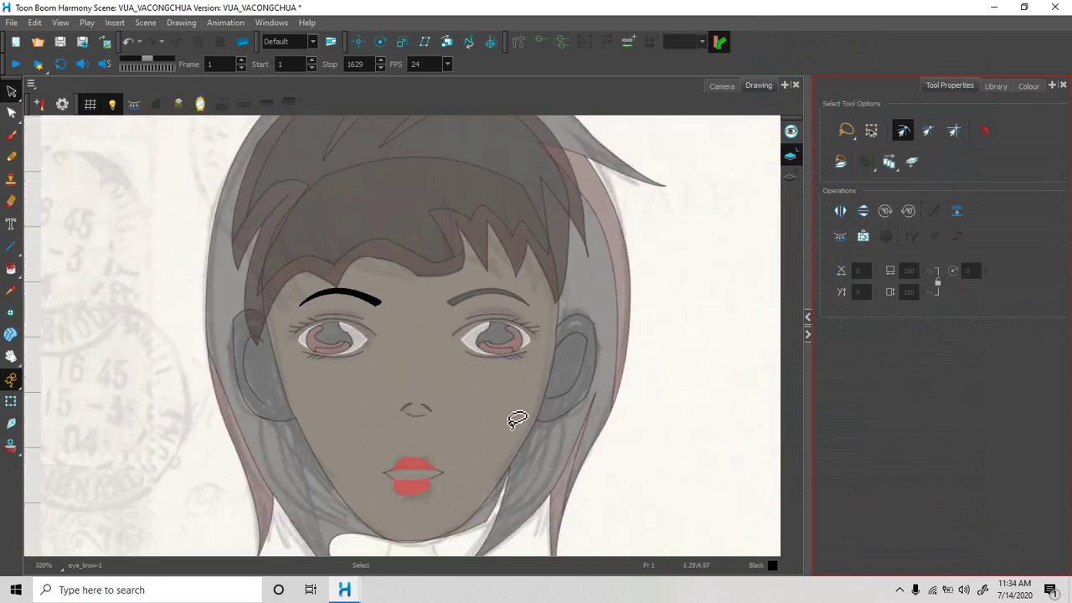
scroll(512, 419, up, 3)
drag(474, 394, 511, 366)
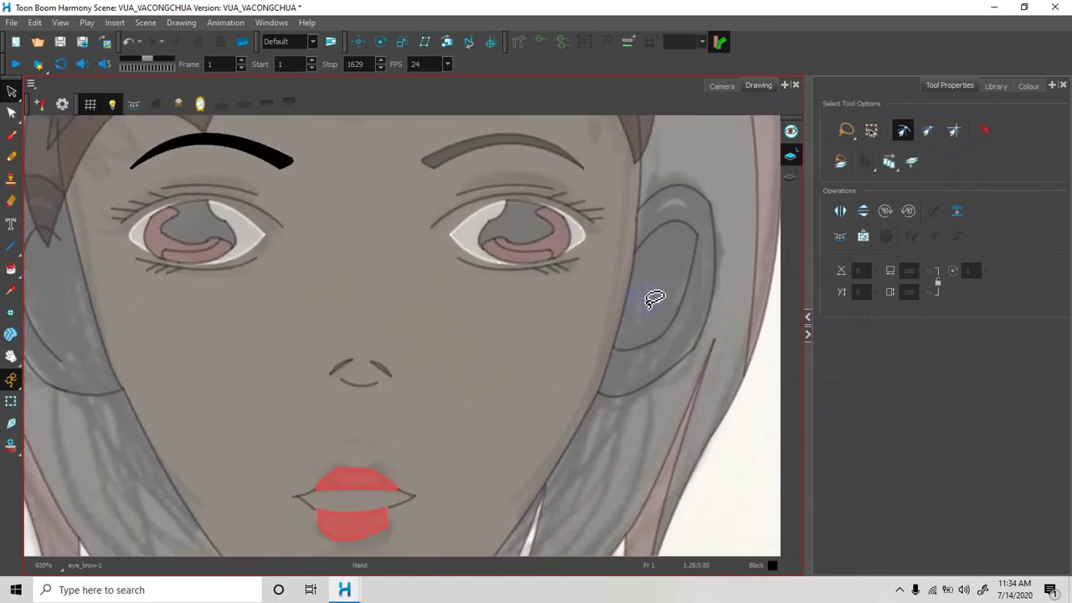
Switch to the Camera view with the Transform tool, clear the eyebrow selection and frame the head.
click(714, 87)
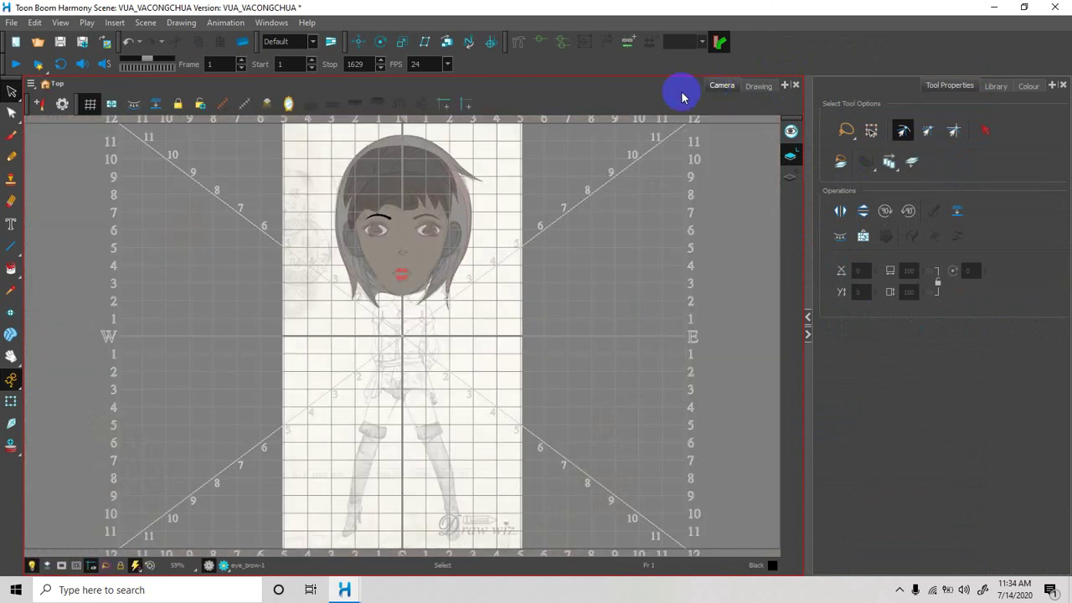
click(11, 401)
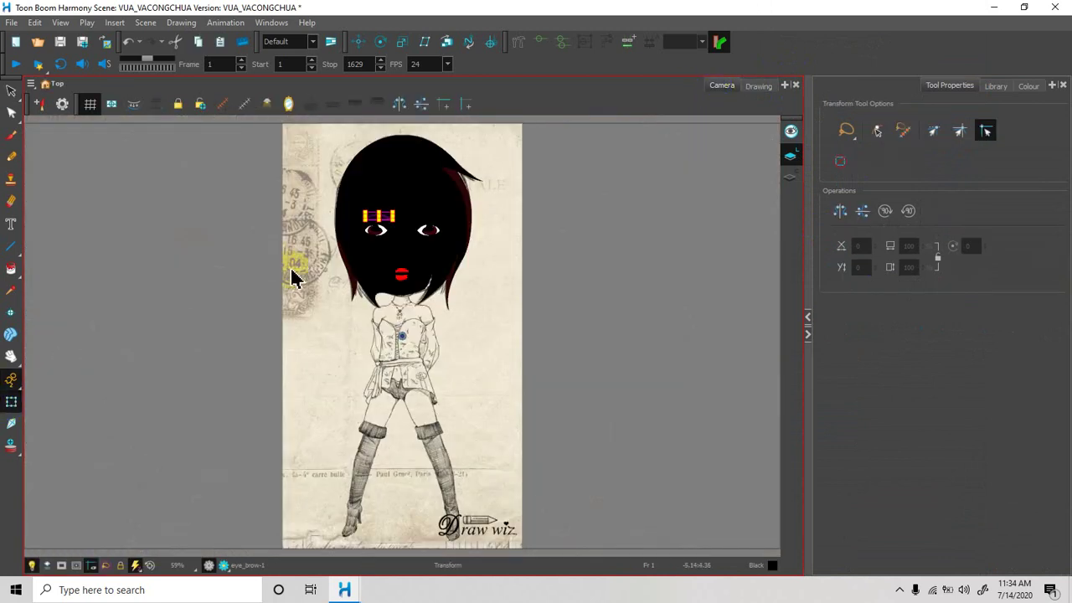
click(209, 288)
scroll(275, 297, up, 2)
drag(530, 295, 600, 356)
key(2)
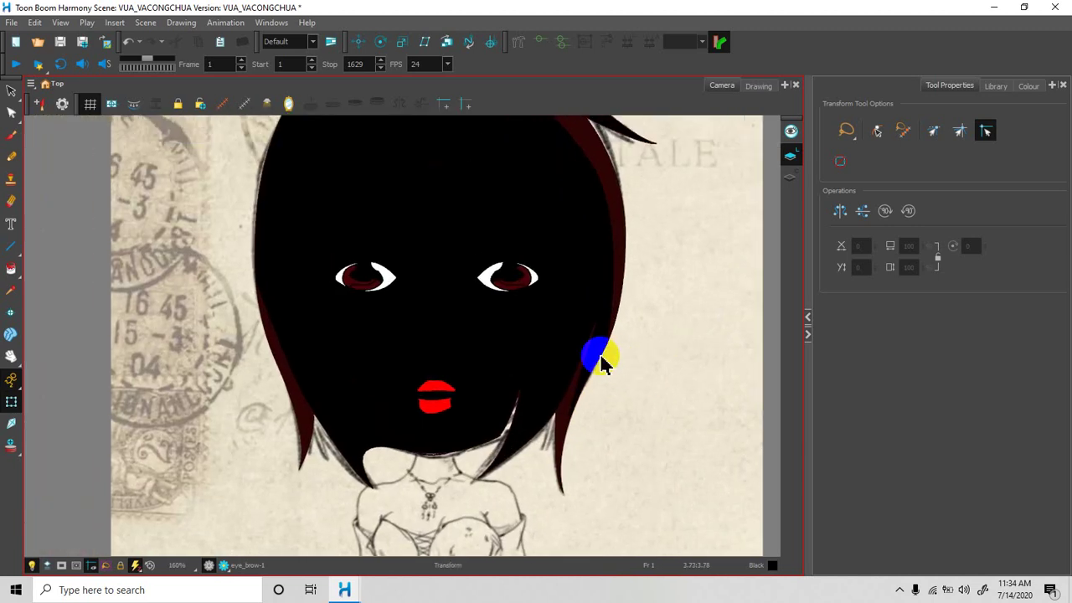
Bring the Head layer forward by entering a small positive Z position for it in the timeline.
drag(1071, 294, 1067, 149)
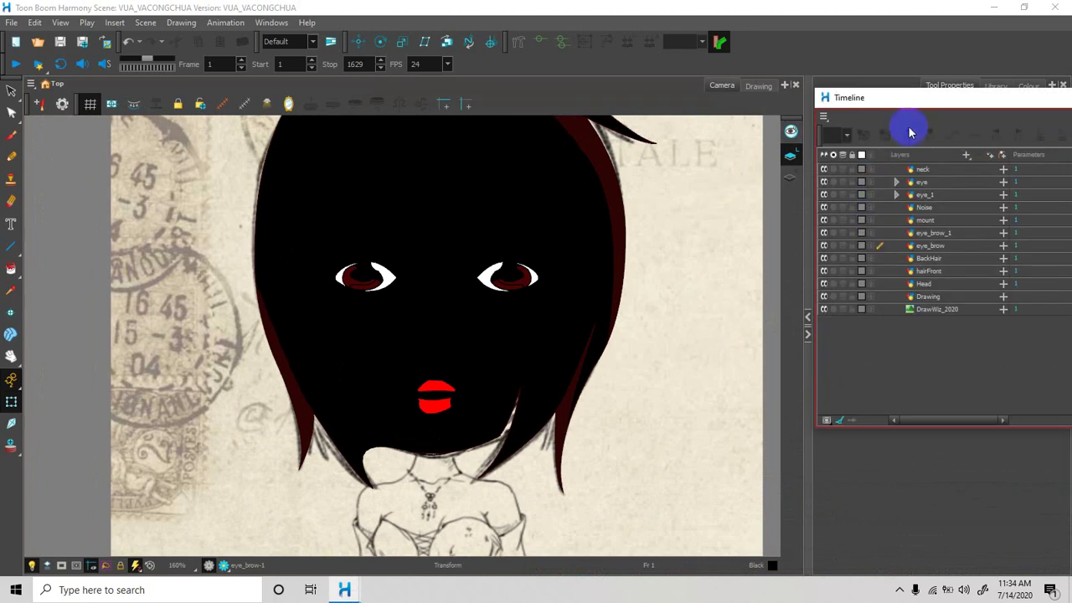
drag(930, 102, 700, 134)
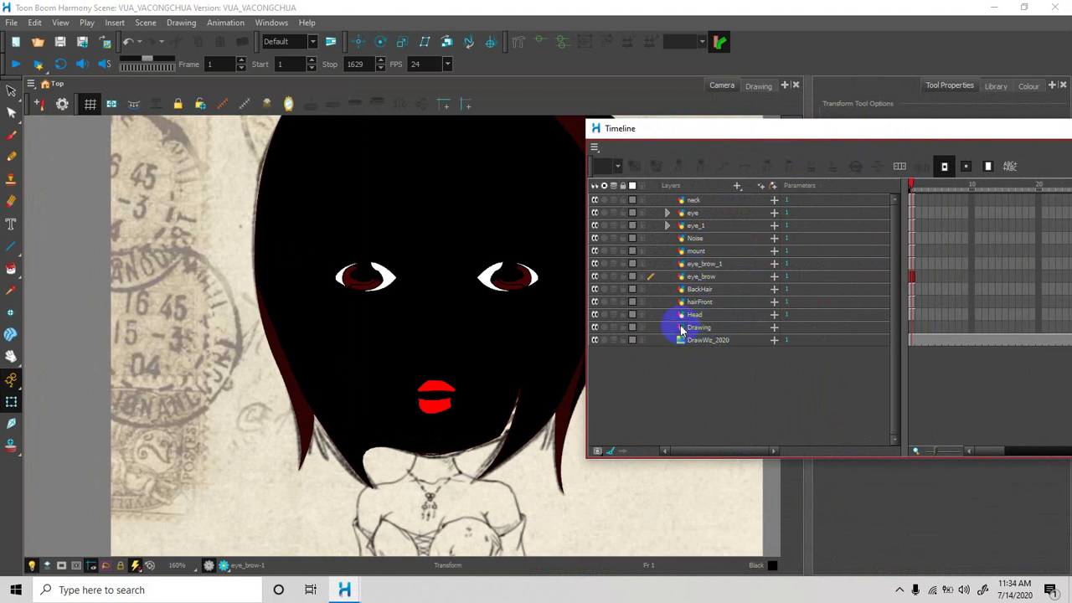
click(773, 314)
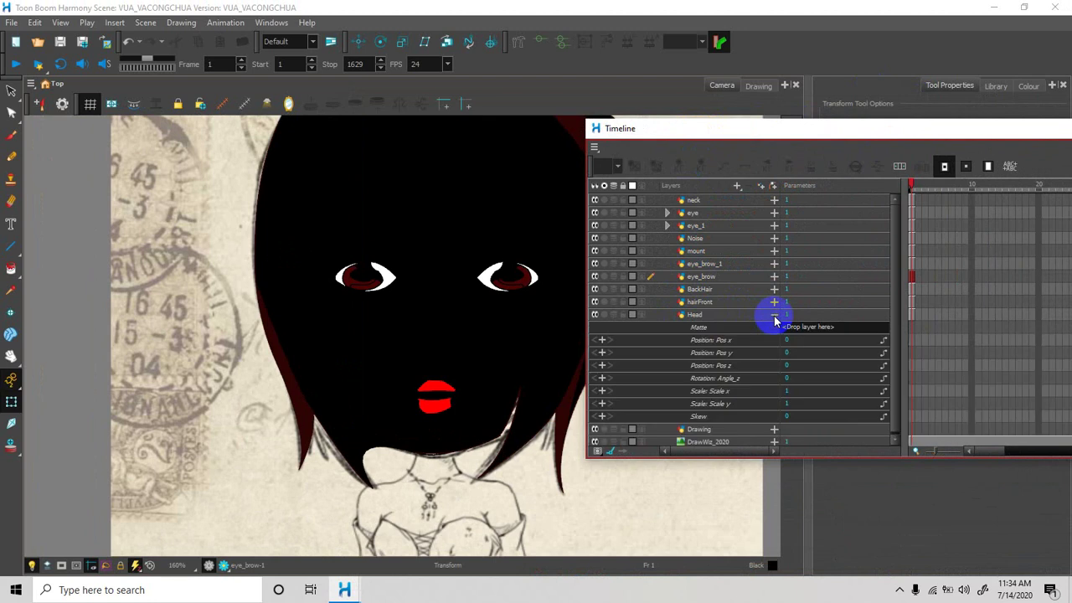
double_click(788, 367)
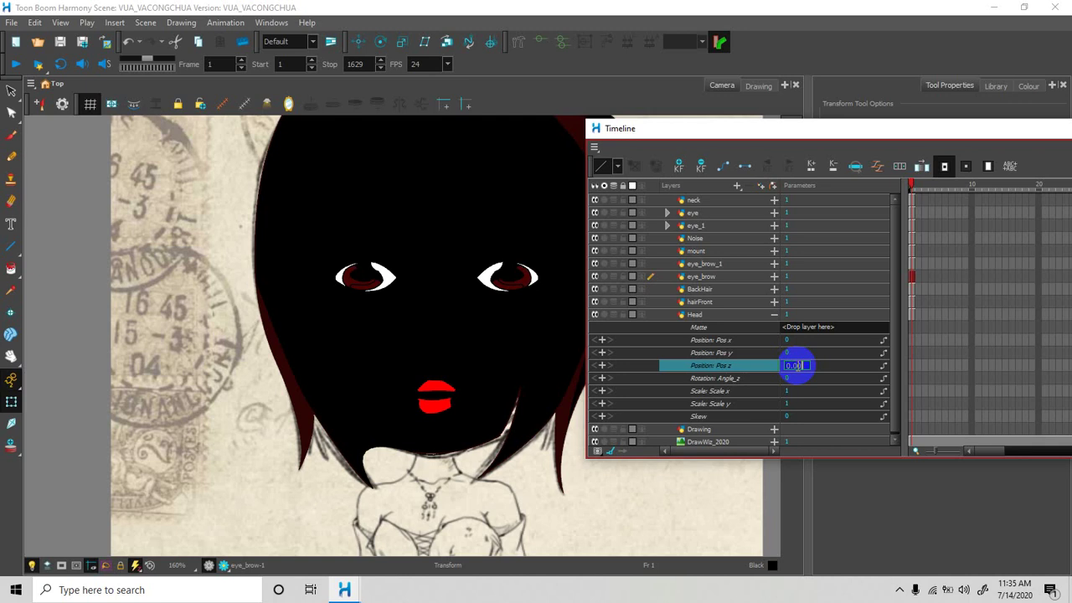
key(Return)
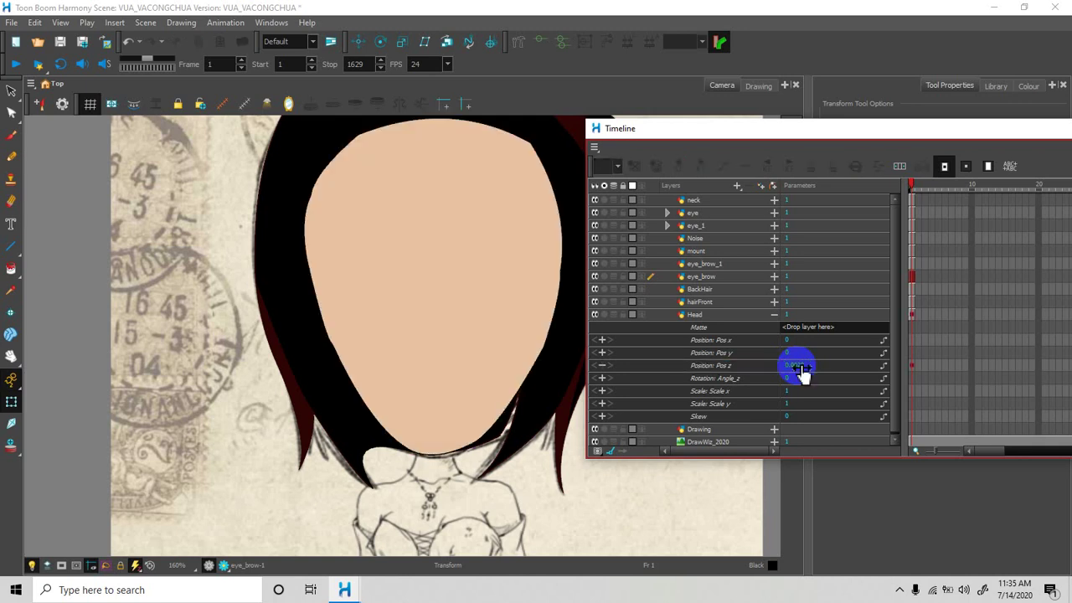
click(773, 314)
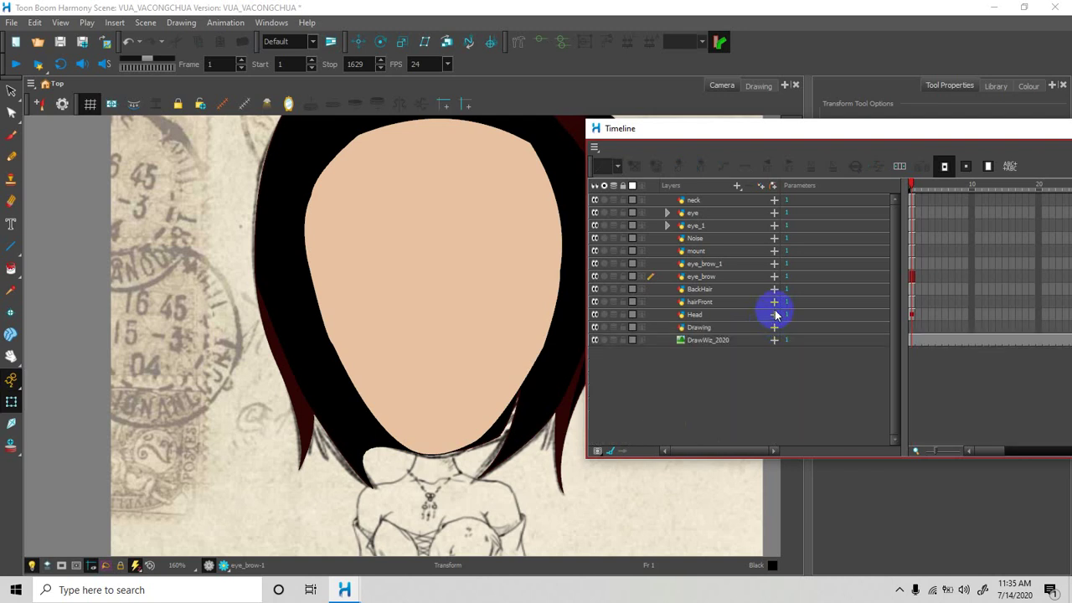
Set the hairFront layer's Z position to 0.003 so the fringe lies in front of the face.
click(774, 303)
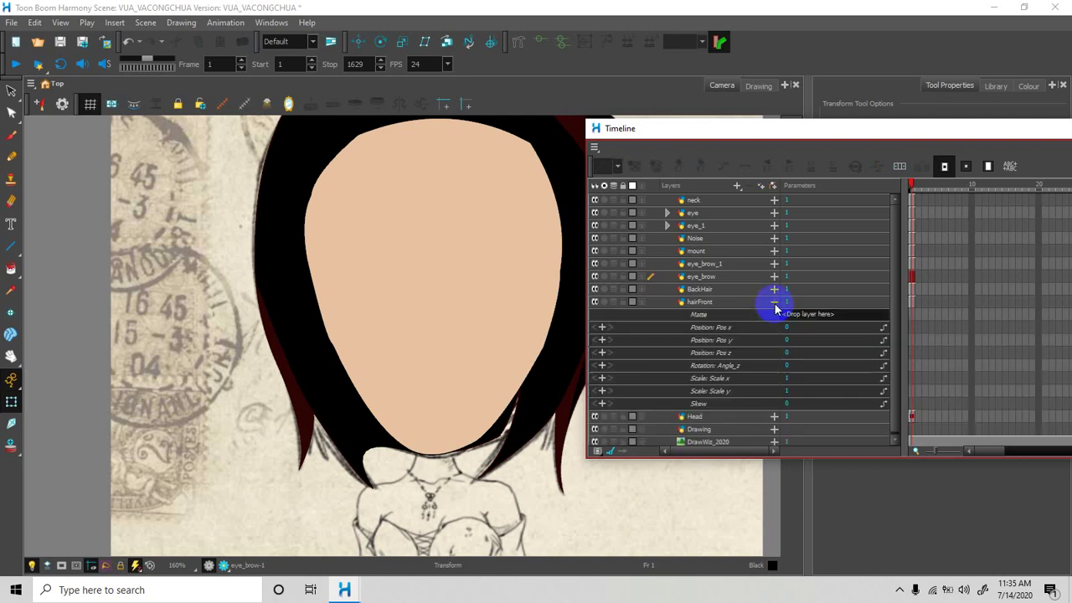
double_click(792, 366)
double_click(794, 352)
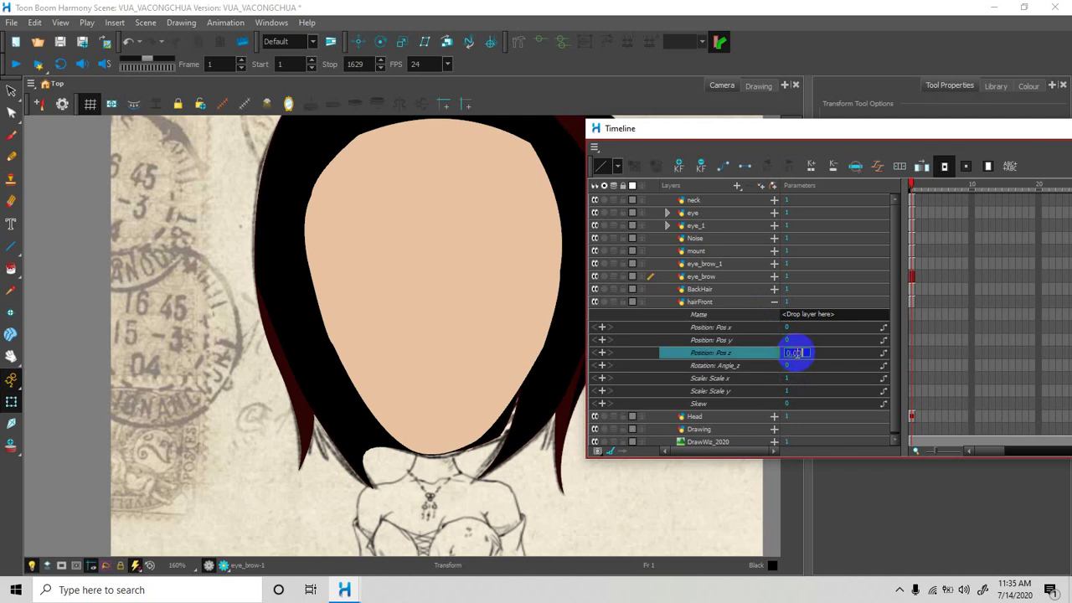
double_click(799, 354)
text(0.003)
key(Return)
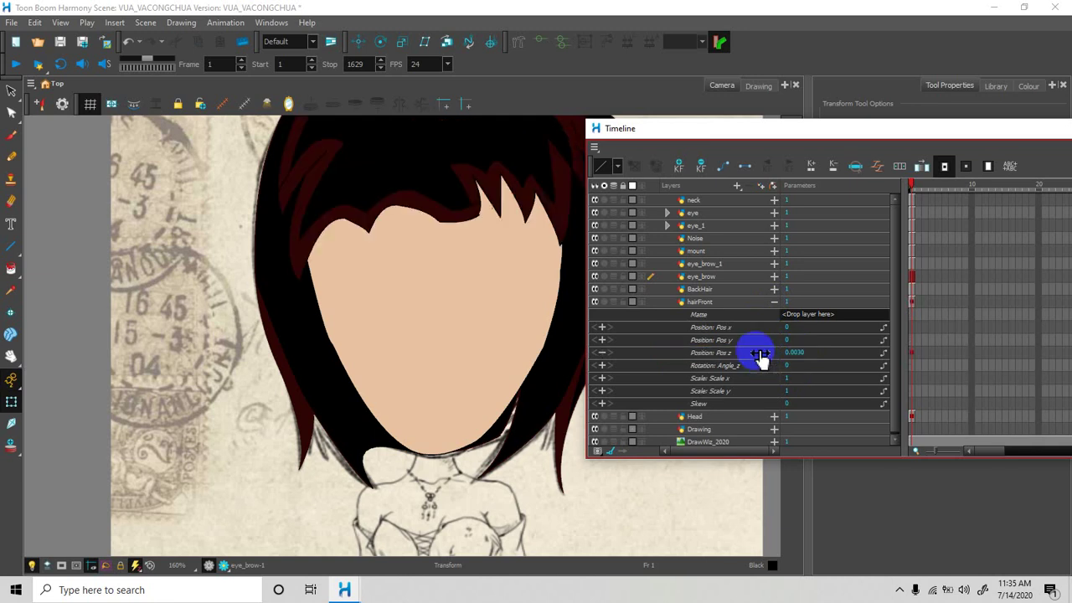
click(774, 291)
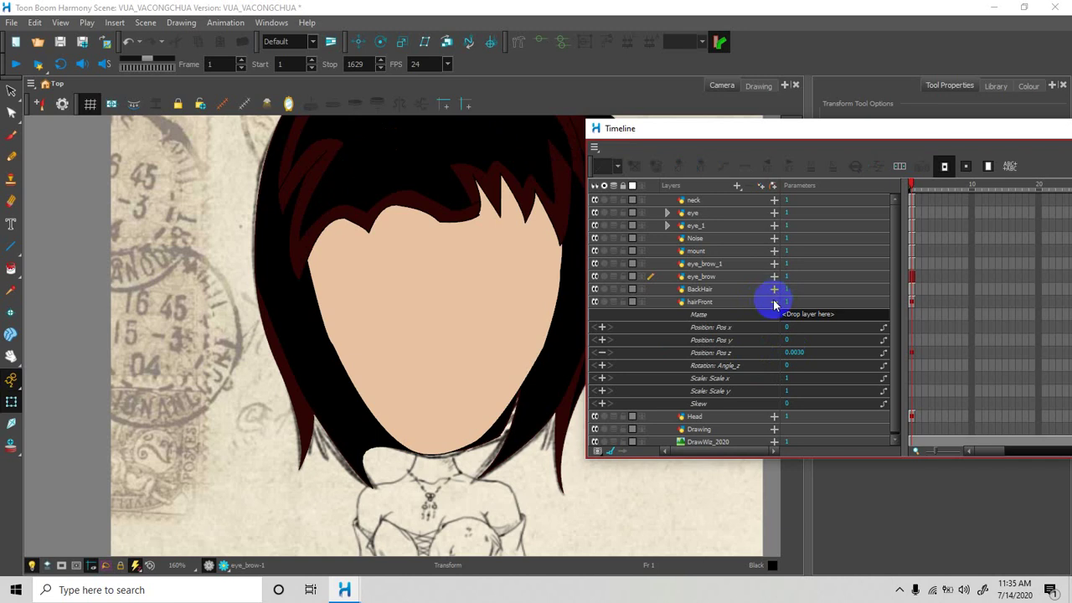
click(774, 302)
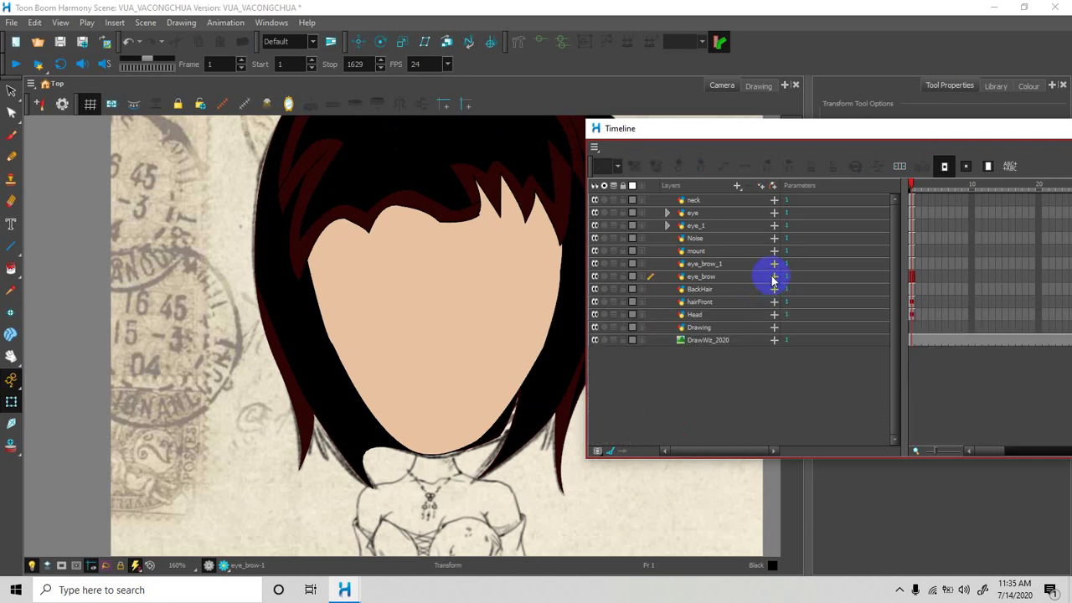
Set the eye_brow layer's Z position to 0.004 to bring the left-hand eyebrow in front of the face.
click(774, 278)
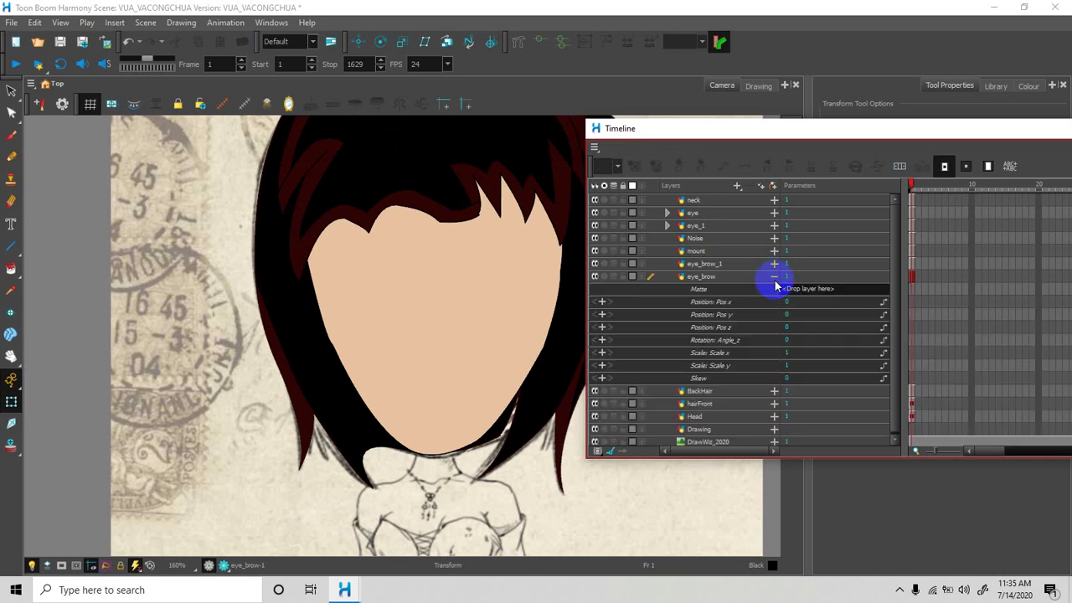
double_click(791, 328)
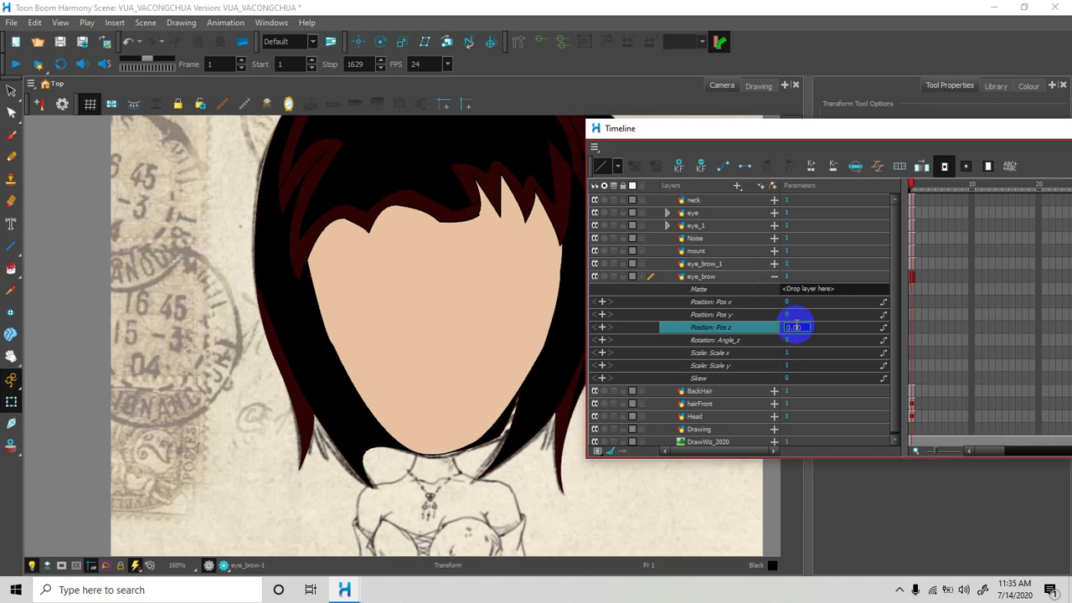
text(0.004)
key(Return)
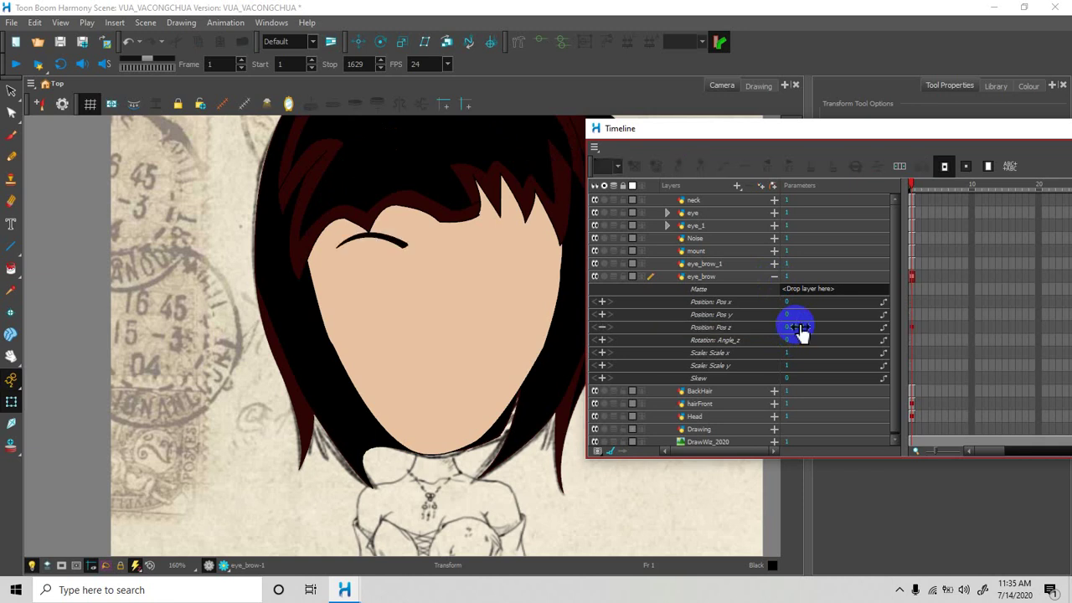
click(774, 276)
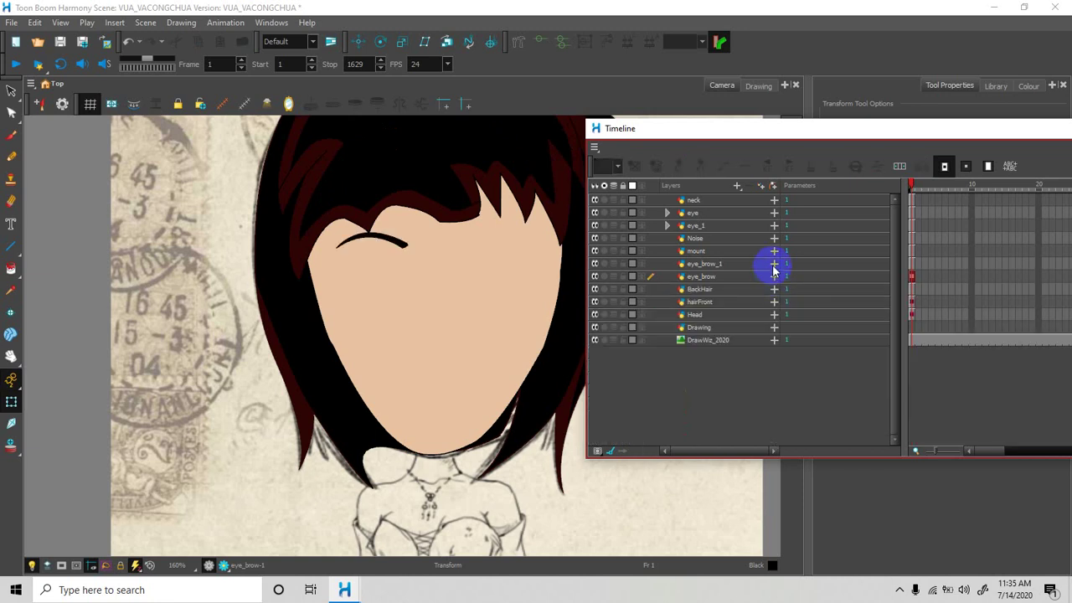
Set the eye_brow_1 layer's Z position to 0.004 to bring the right-hand eyebrow in front of the face.
click(774, 264)
double_click(793, 314)
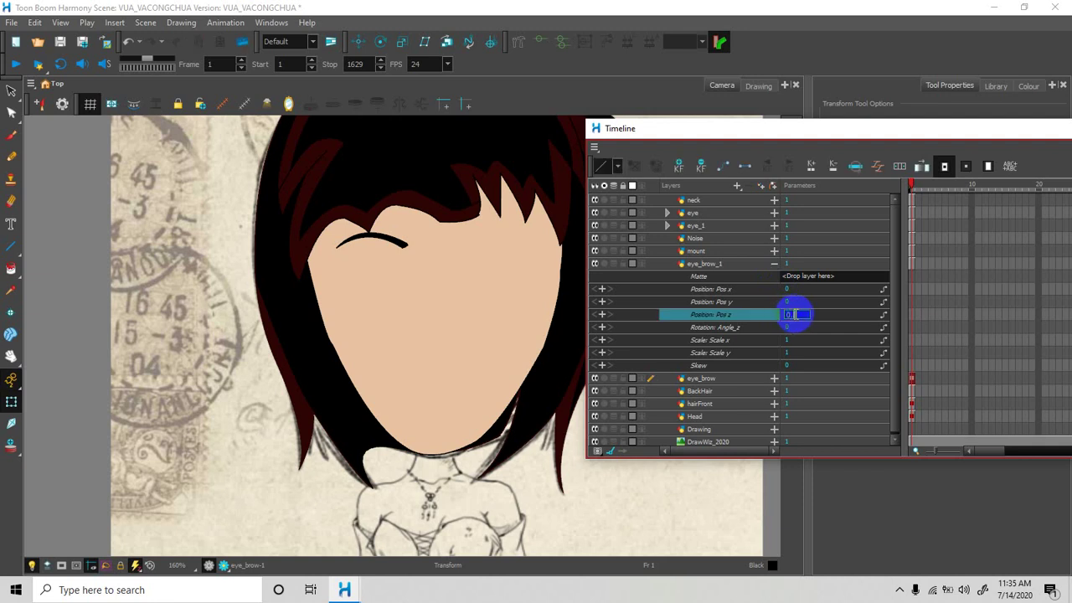
text(0.004)
key(Return)
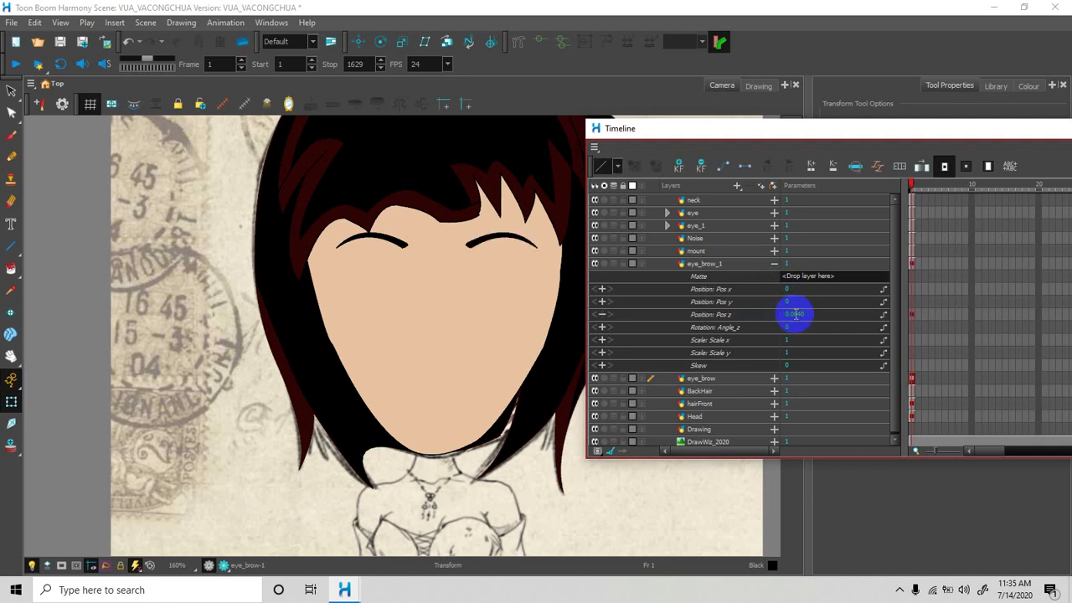
click(773, 265)
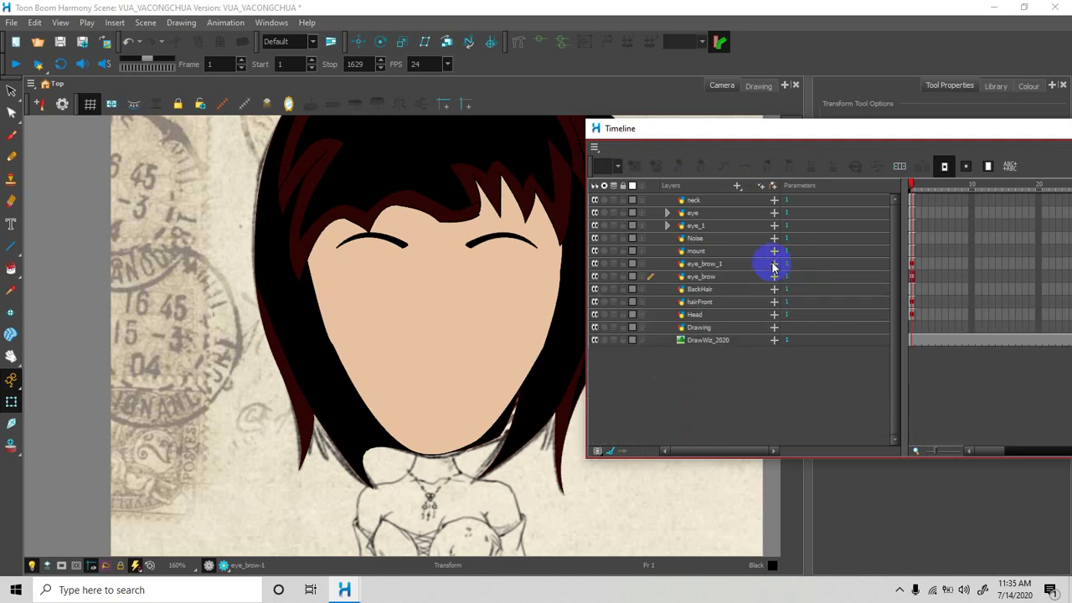
Set the Noise layer's Z position to 0.0004 in its timeline parameters.
click(773, 238)
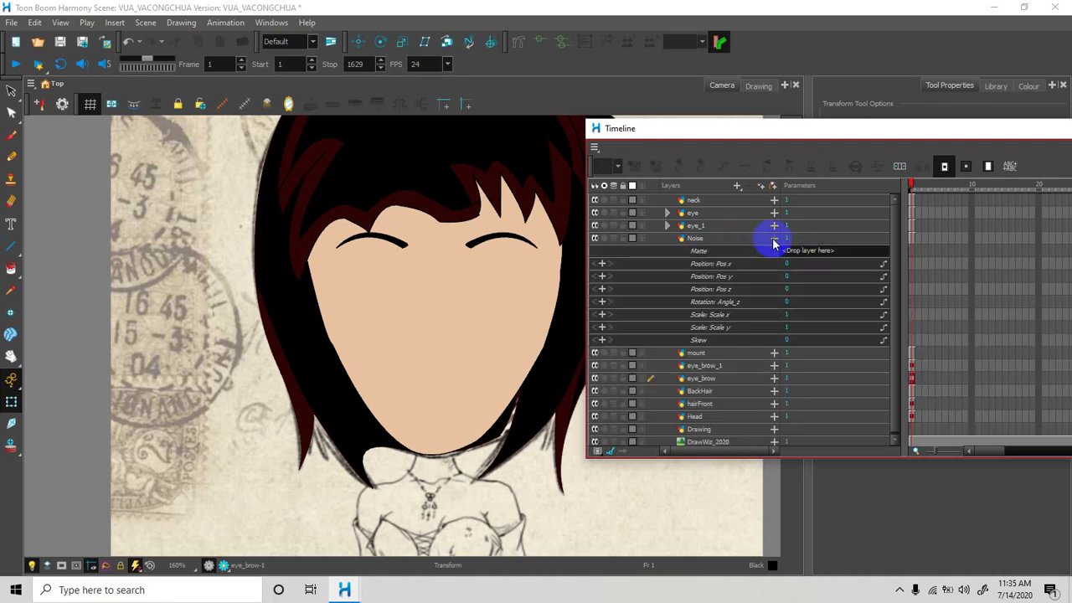
double_click(792, 289)
click(798, 287)
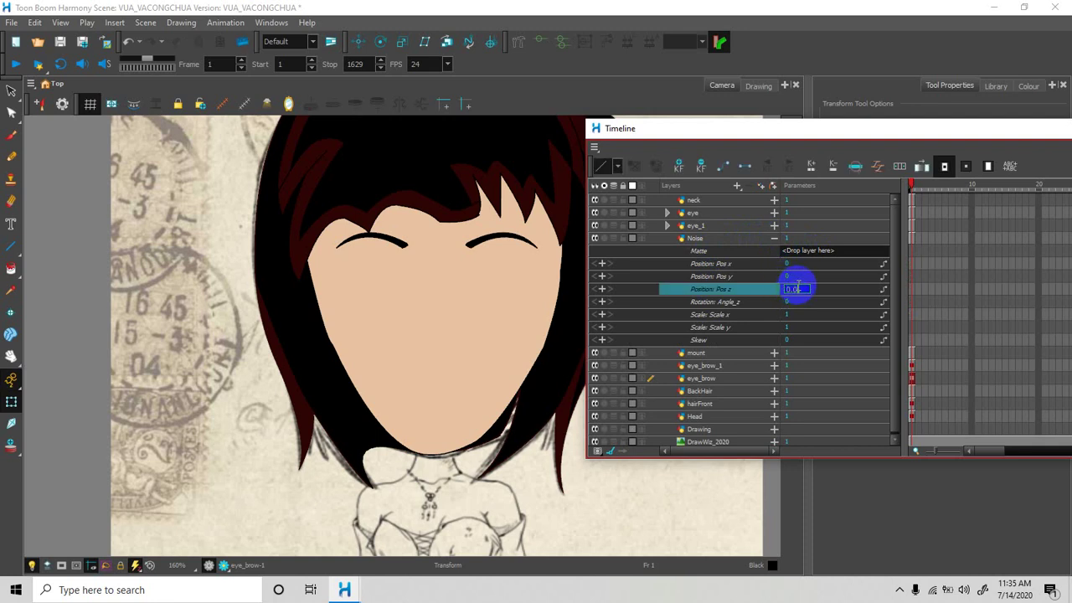
text(.0004)
key(Return)
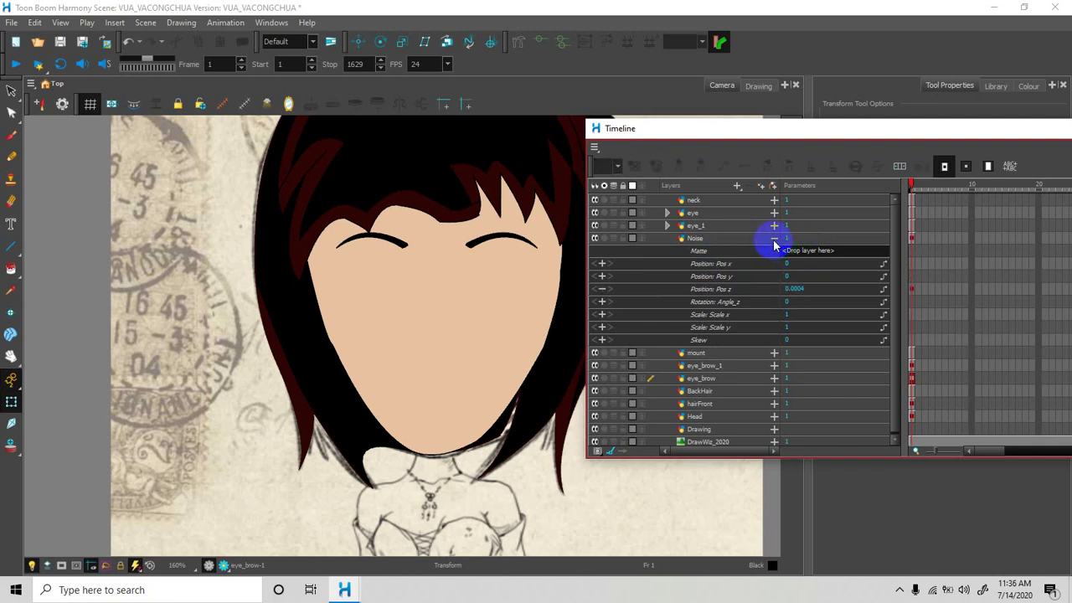
double_click(796, 289)
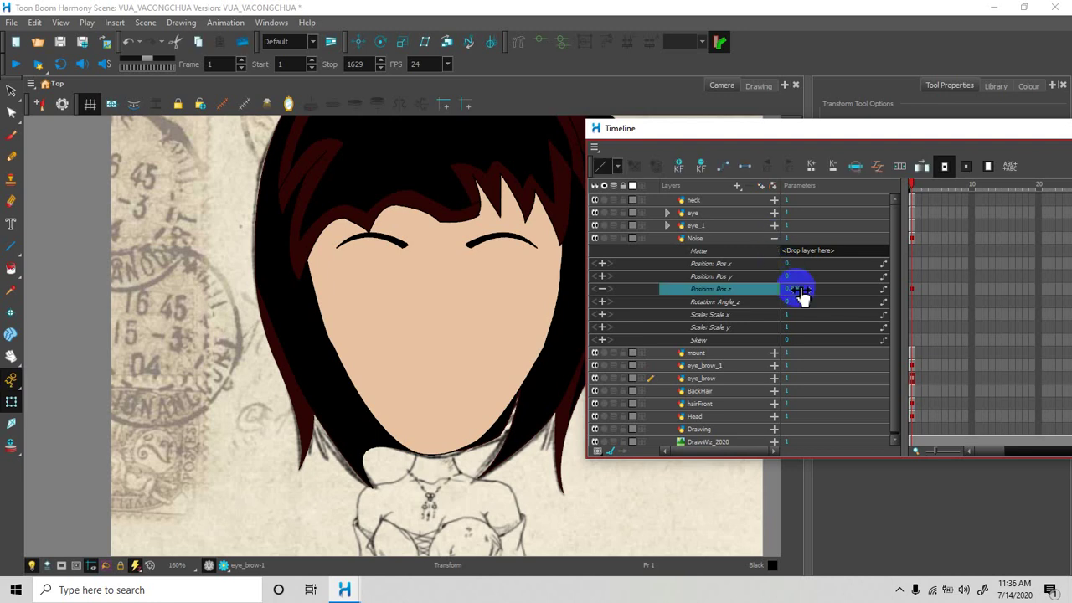
click(773, 239)
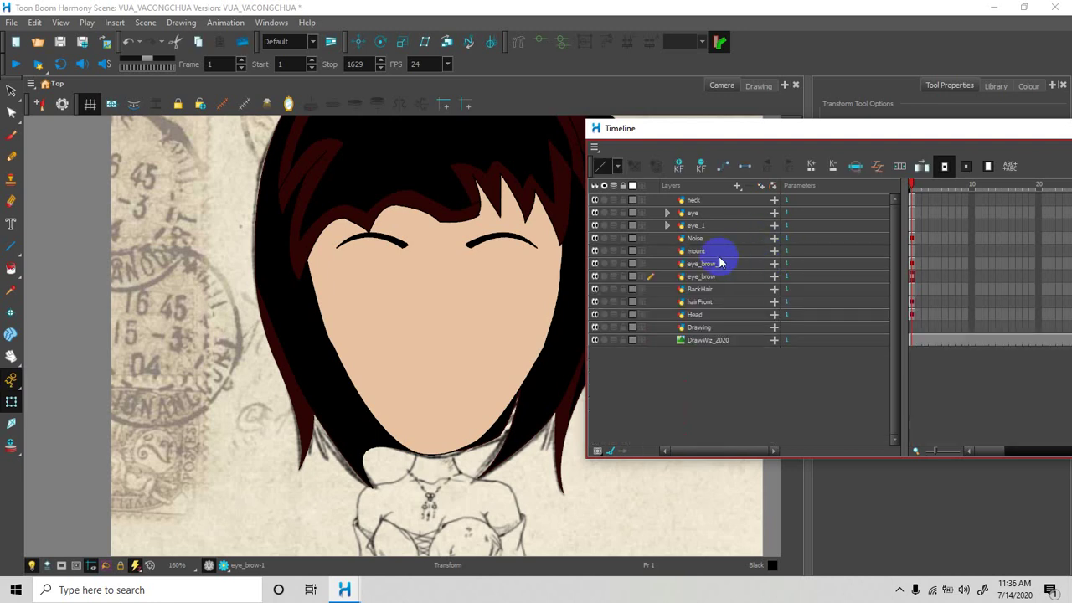
Set the mount layer's Z position to 0.003 to bring the lips in front of the face.
click(774, 252)
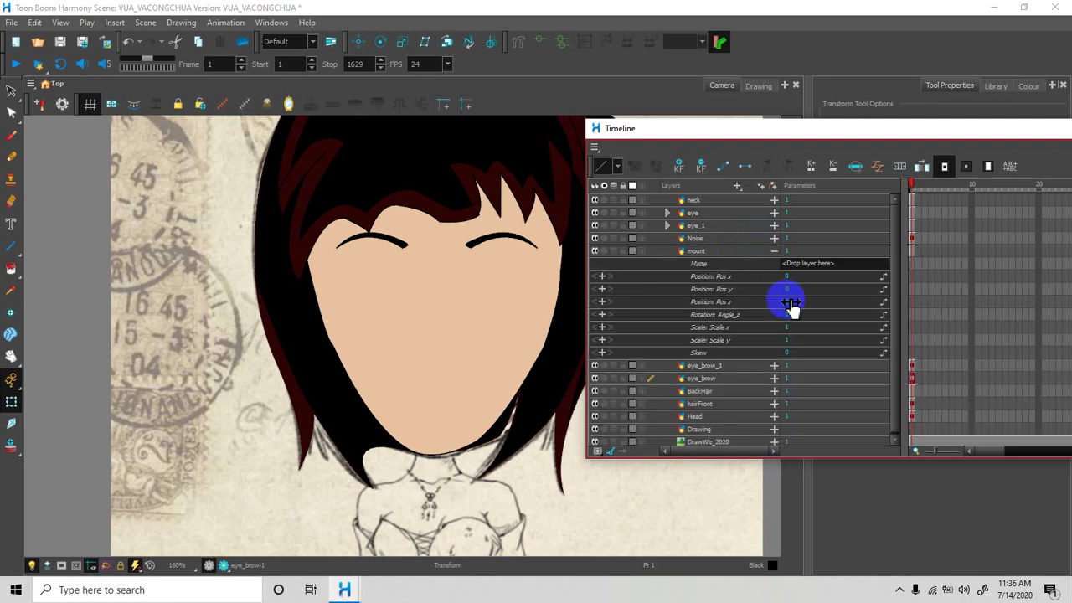
double_click(794, 301)
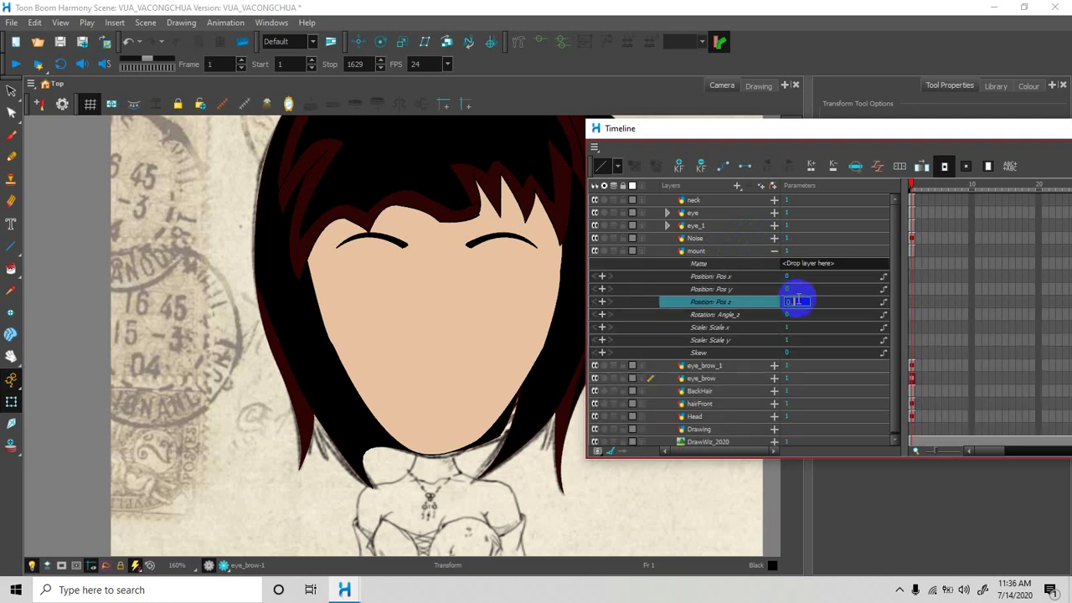
text(0.003)
key(Return)
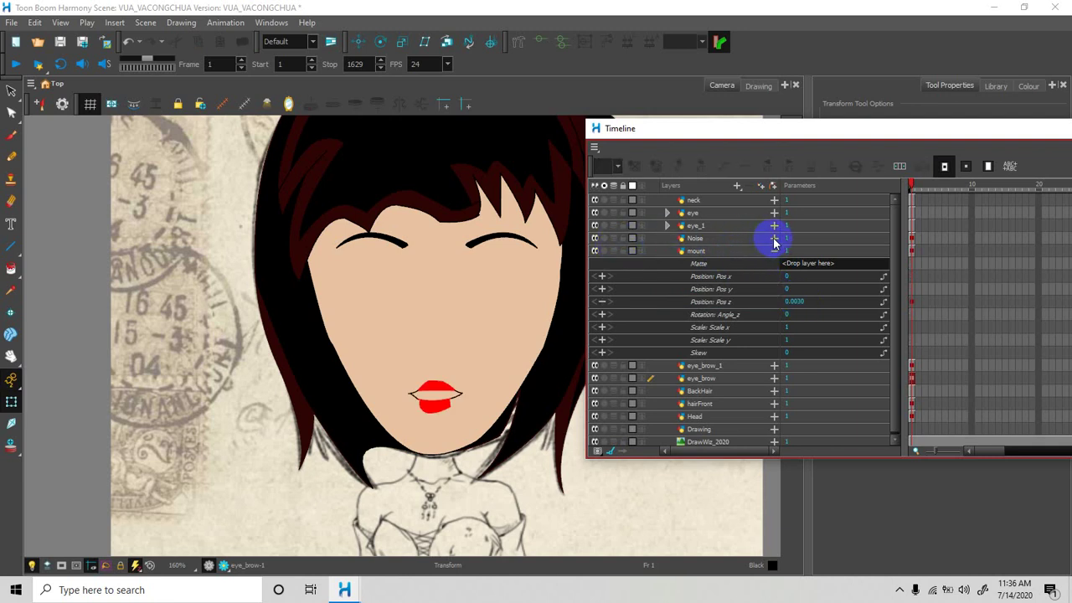
Select the Noise layer's drawing at frame 1 and compare the nose between the Drawing and Camera views.
click(911, 239)
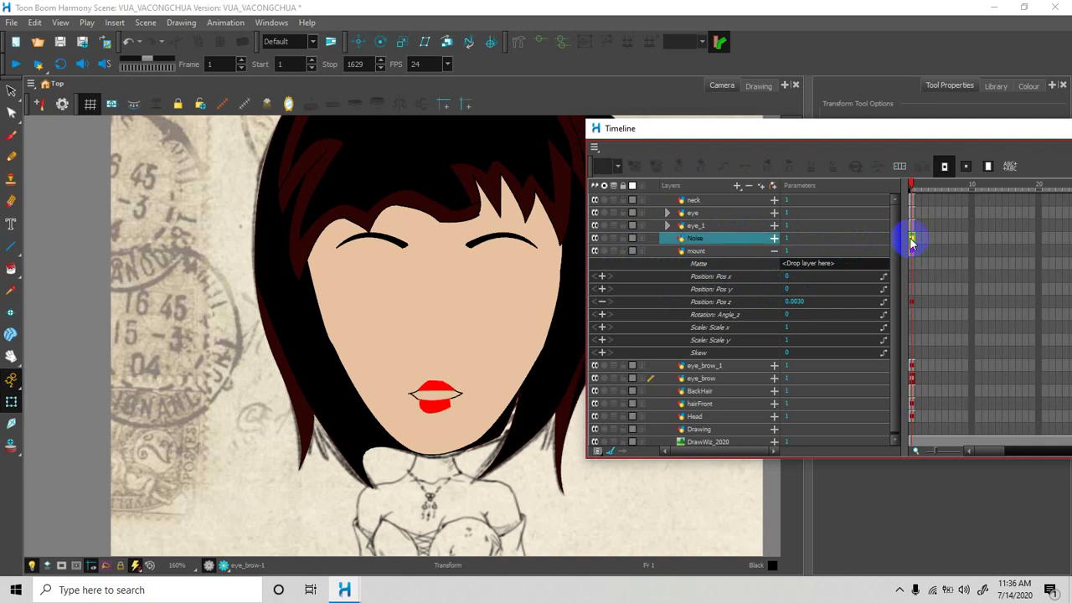
click(757, 85)
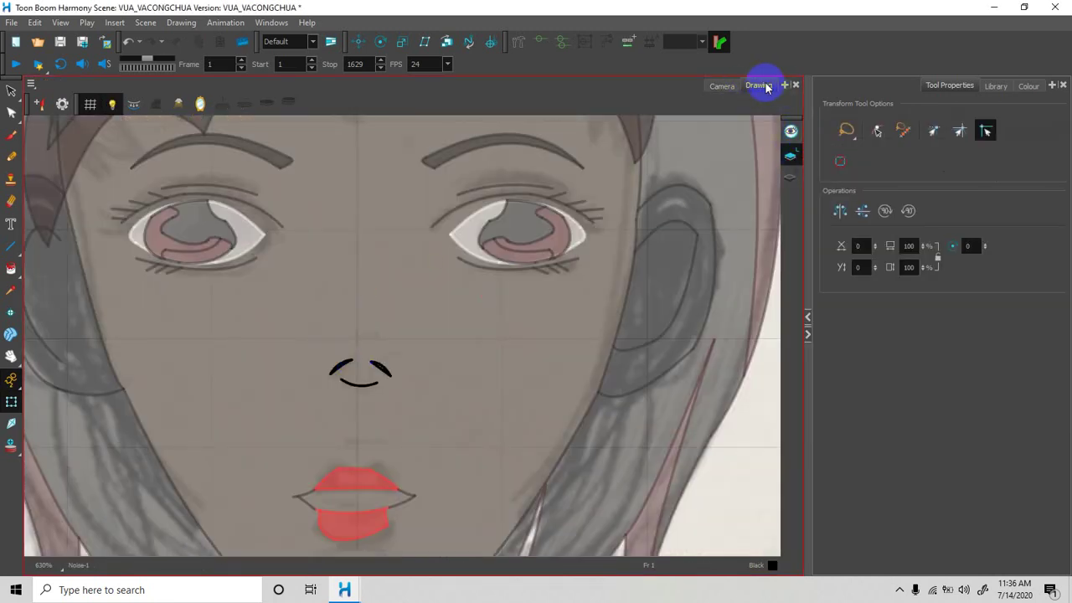
click(722, 85)
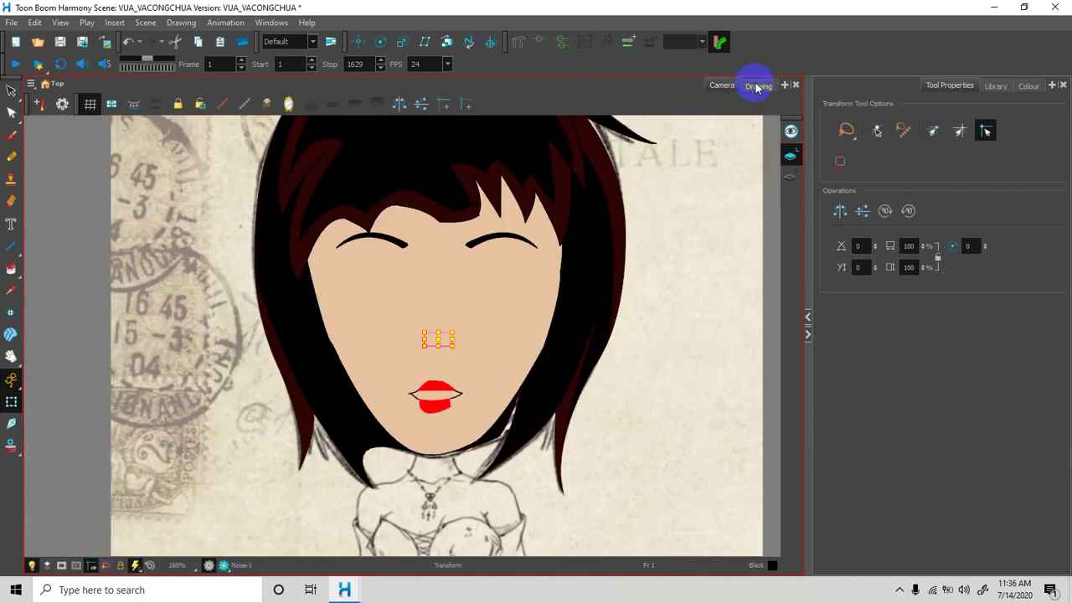
click(756, 86)
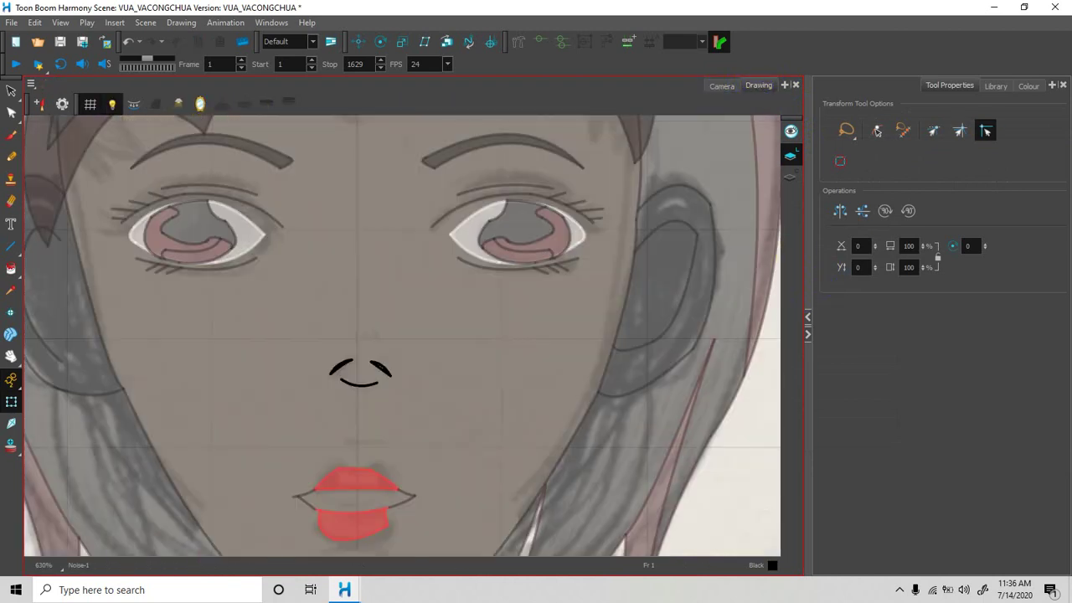
Set the mount layer's Z position to 0.004 and check the nose area in the Camera view.
key(alt+Tab)
drag(805, 308, 817, 307)
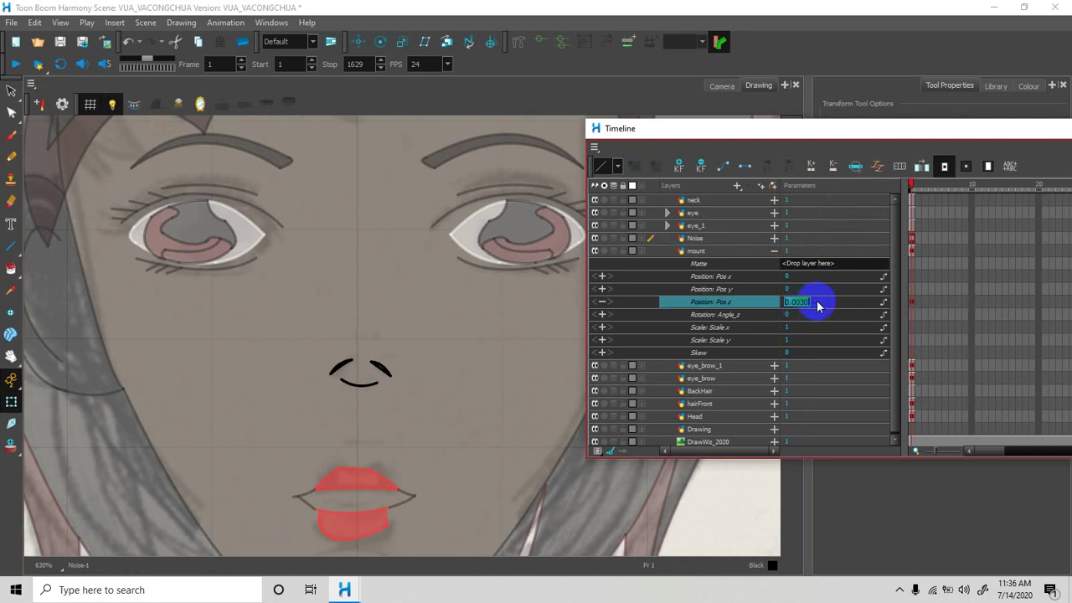
key(BackSpace)
key(Return)
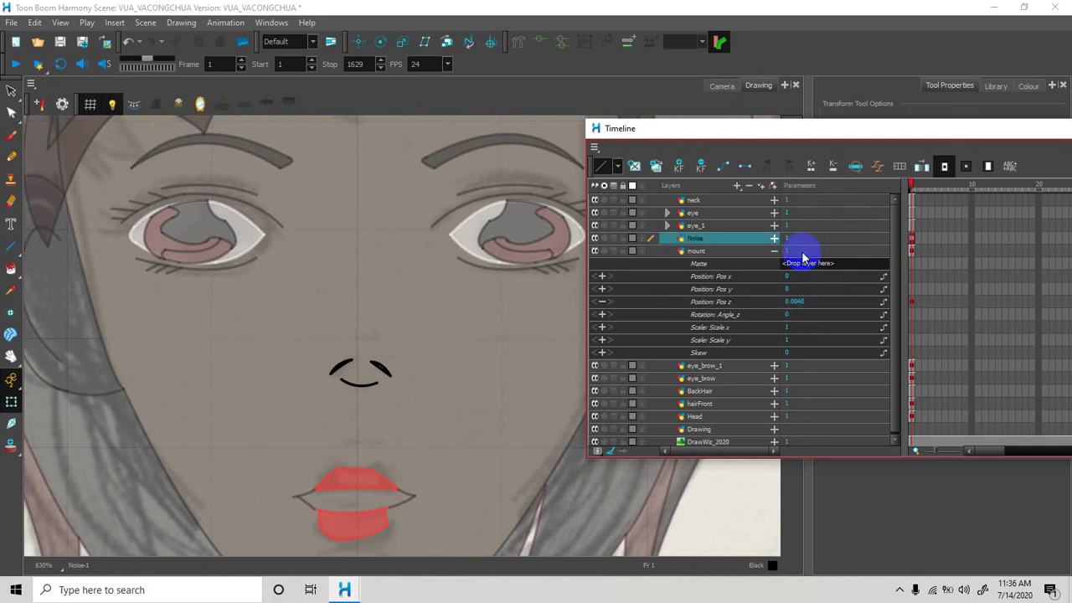
click(725, 89)
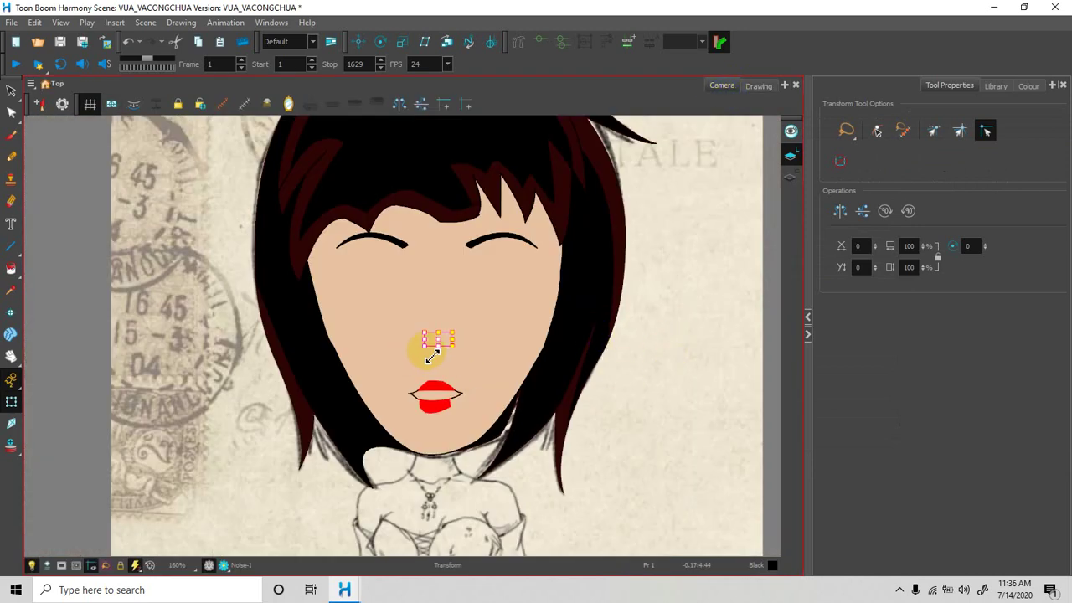
scroll(423, 350, up, 2)
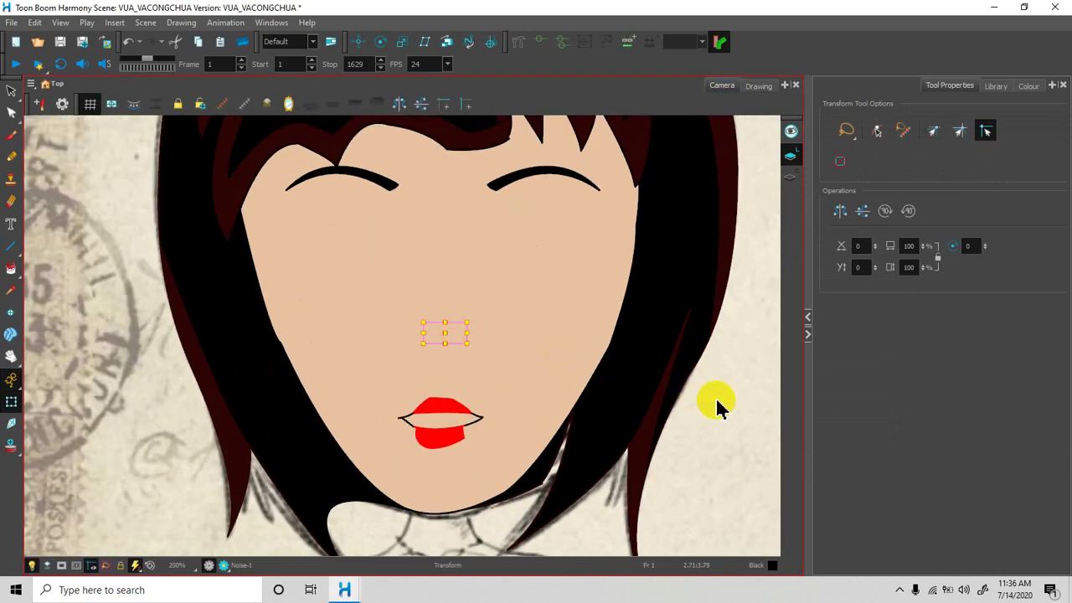
Set the mount layer's Z position to 0.005.
click(756, 87)
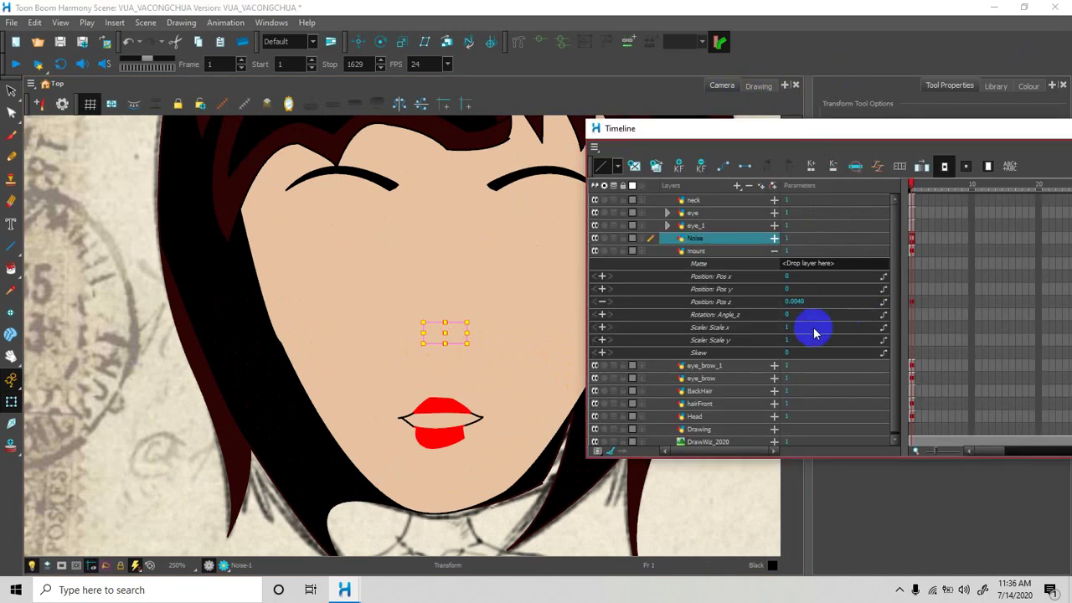
double_click(802, 303)
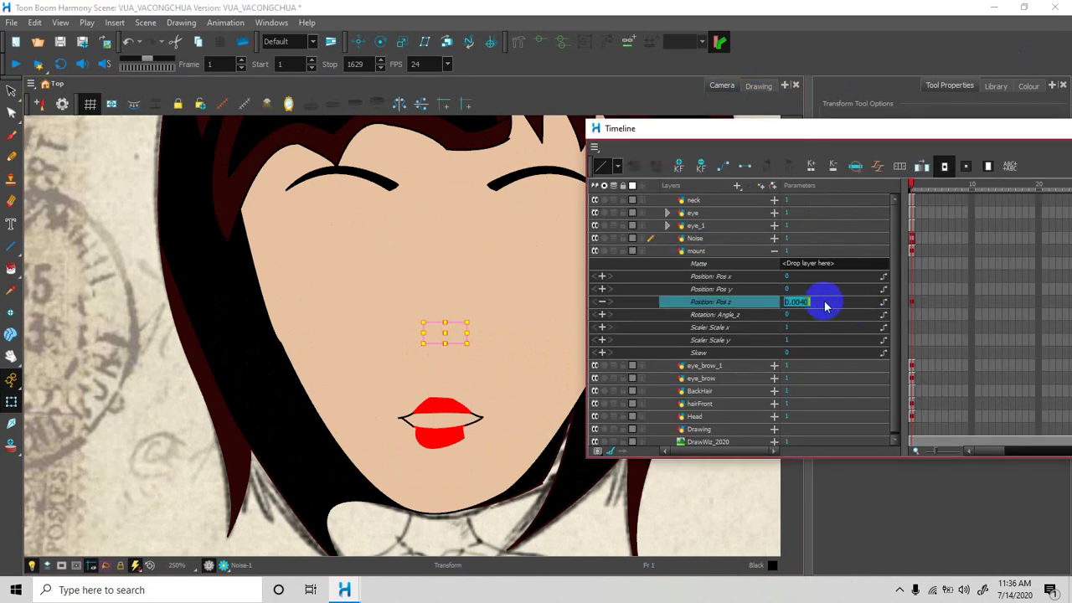
key(BackSpace)
text(0.005)
key(Return)
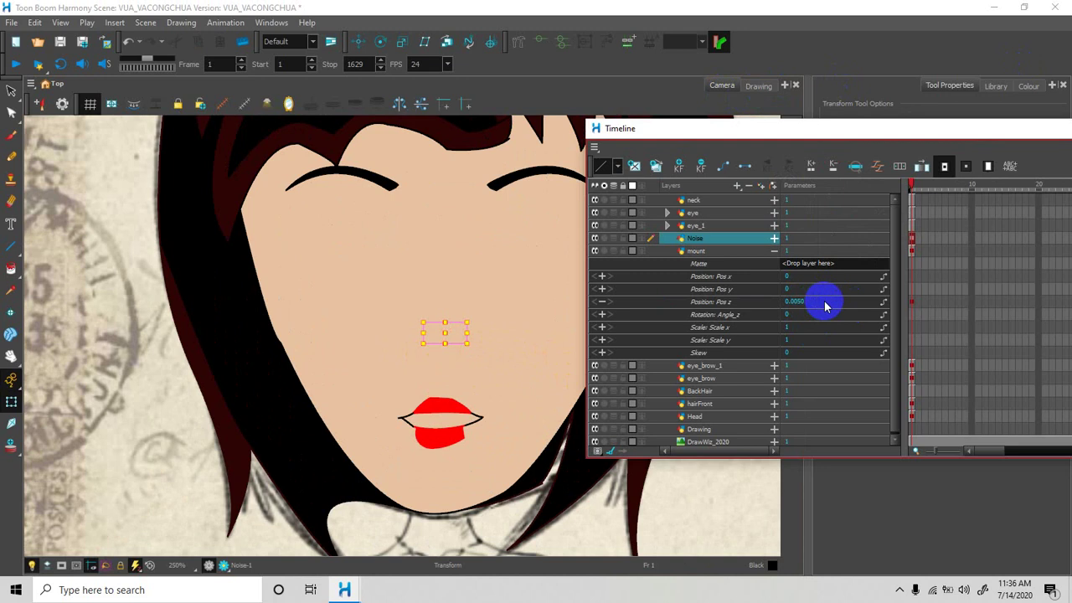
Select the nose strokes in the Drawing view with the Select tool and check the nose in the Camera view.
click(754, 86)
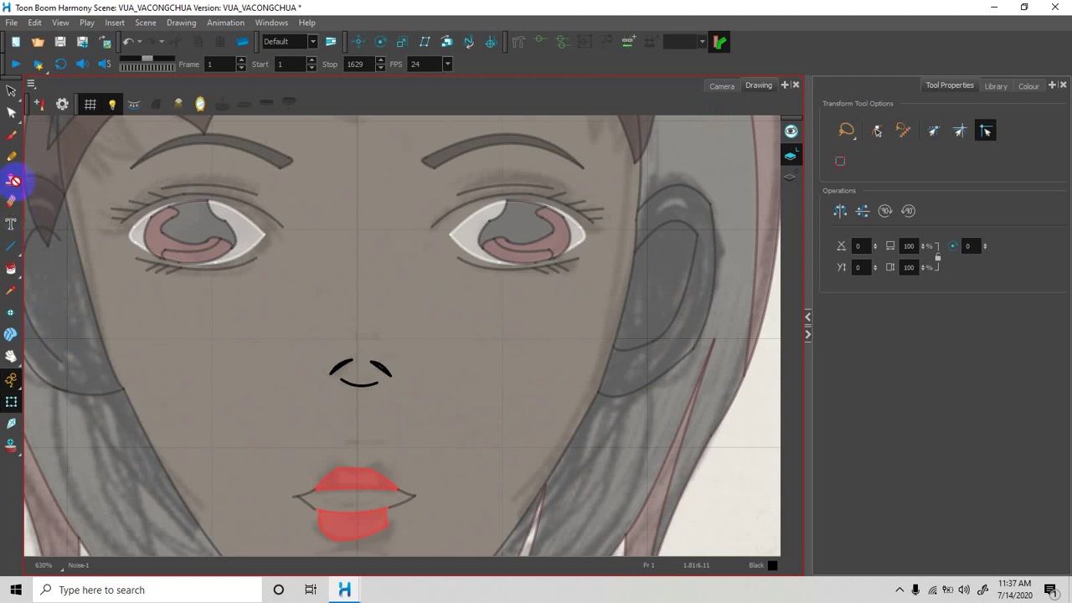
click(11, 91)
mouse_move(432, 371)
mouse_down()
mouse_move(321, 342)
mouse_move(283, 405)
mouse_move(397, 422)
mouse_move(439, 385)
mouse_move(425, 366)
mouse_move(432, 402)
mouse_up()
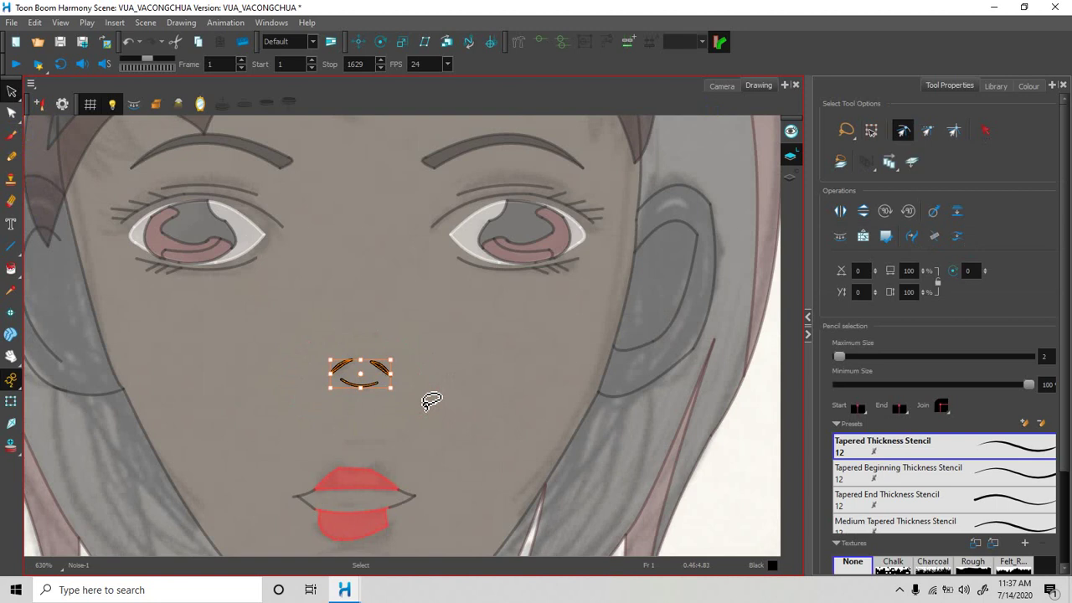
click(758, 84)
click(724, 87)
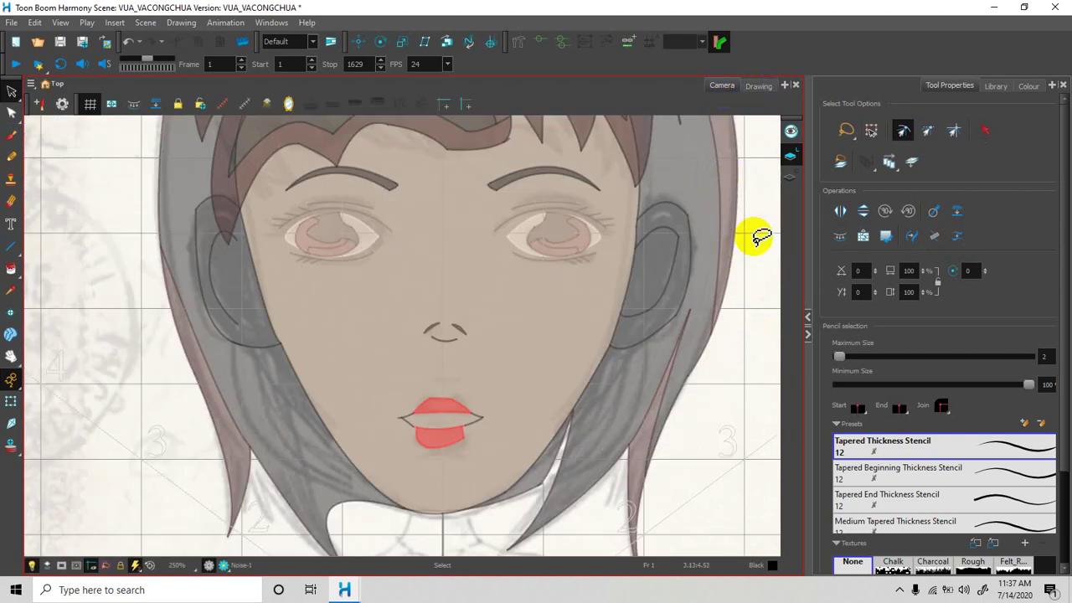
click(756, 87)
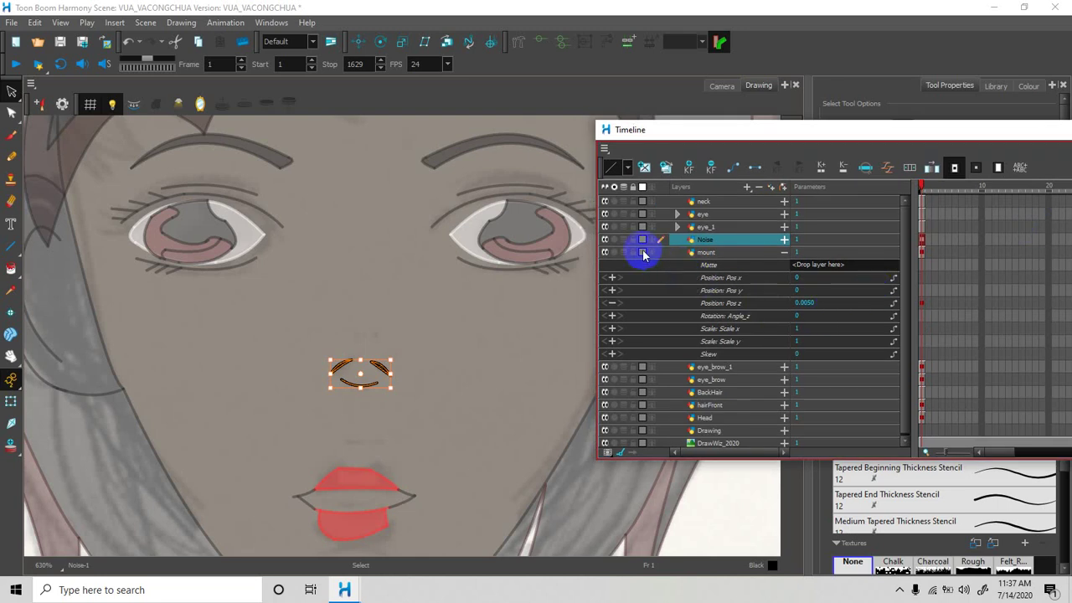
Collapse the mount layer's parameters and select the mount and Noise layers in turn to examine their drawings.
click(783, 254)
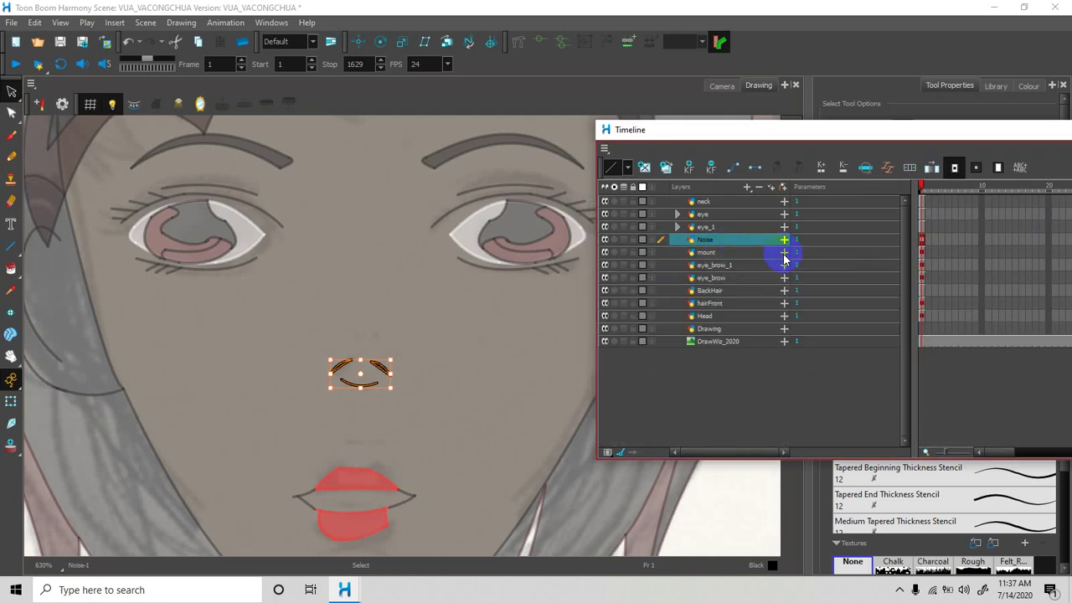
click(704, 253)
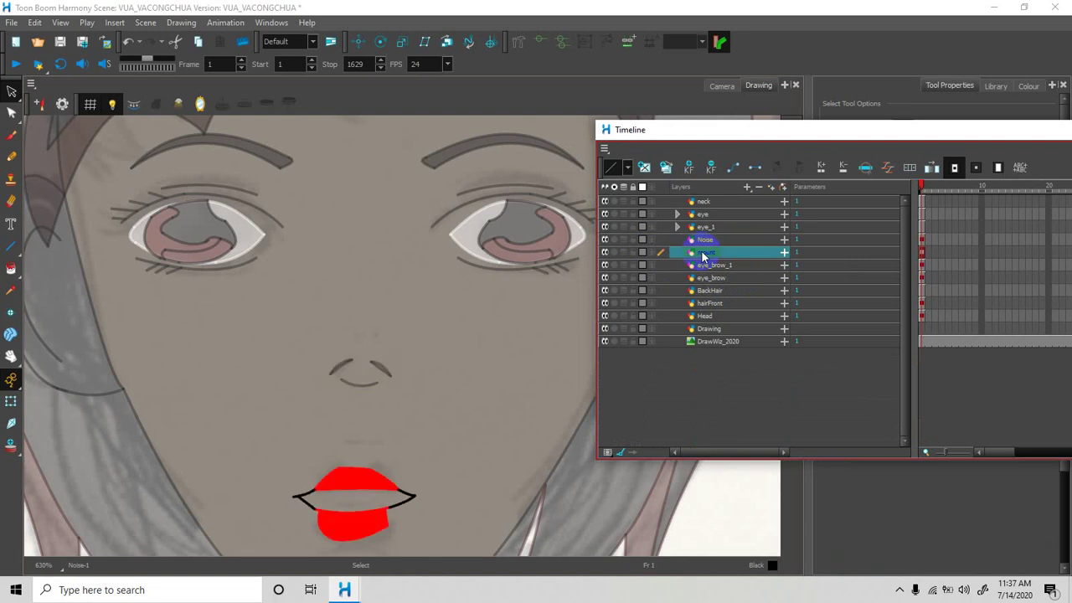
click(708, 240)
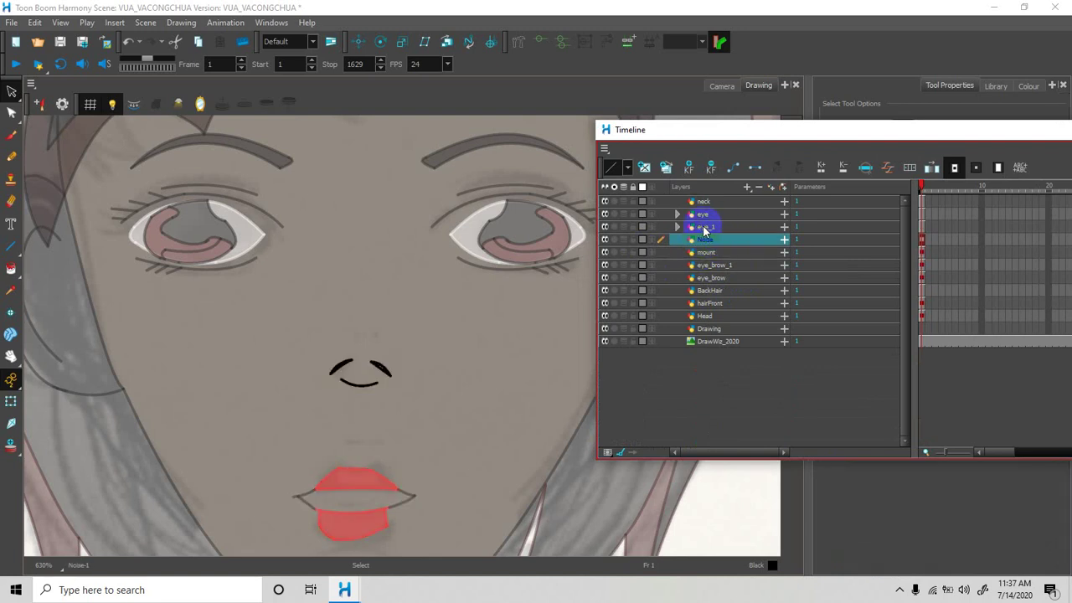
Expand the eye_1 group and set the Z position of its Iric_white_1 layer to 0.004.
click(679, 227)
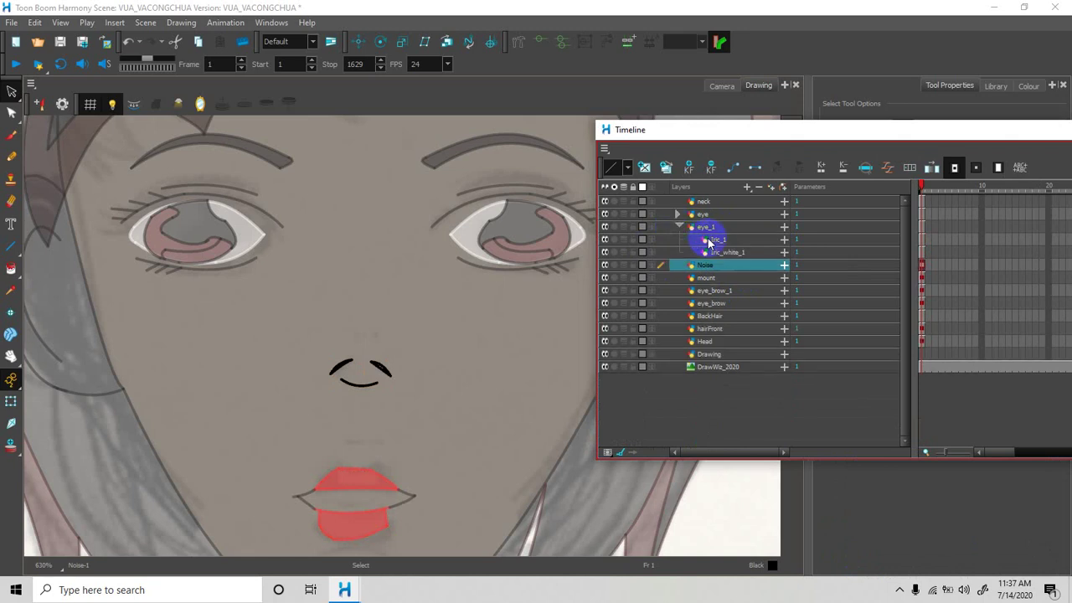
click(922, 252)
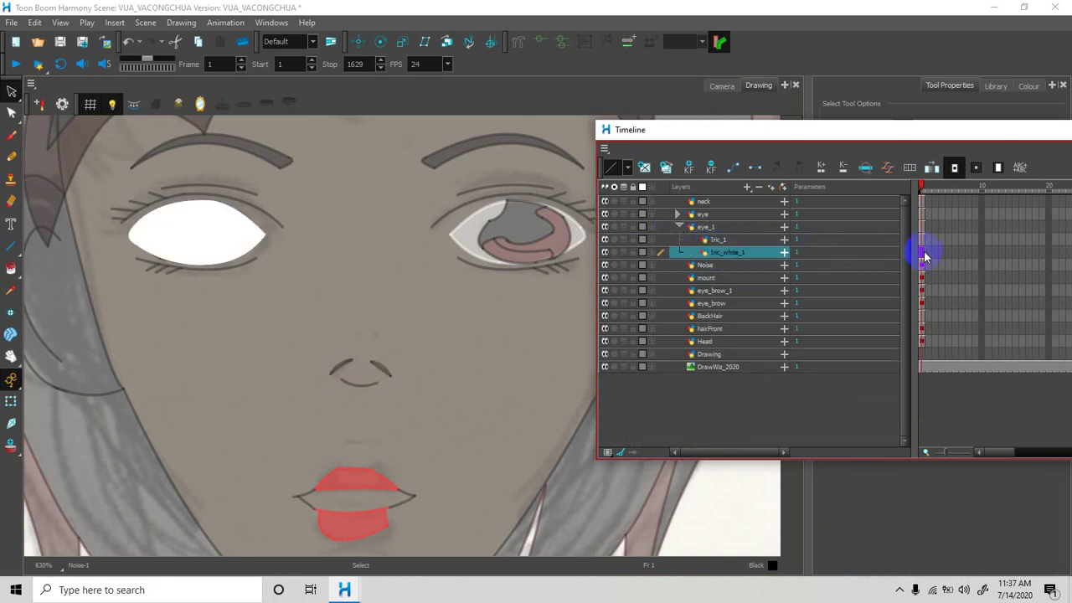
click(785, 252)
click(811, 304)
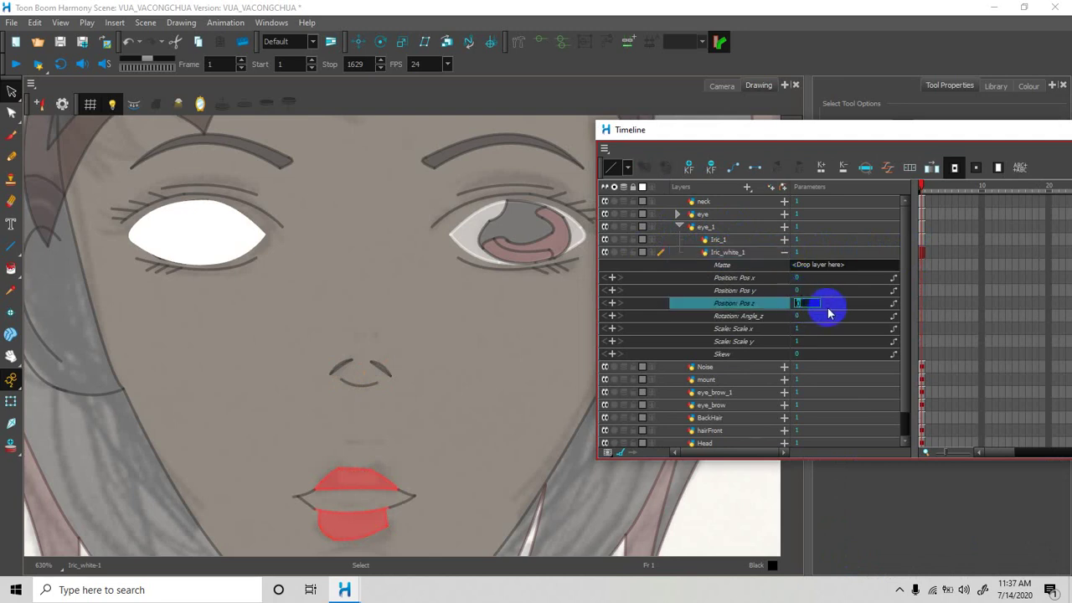
click(806, 303)
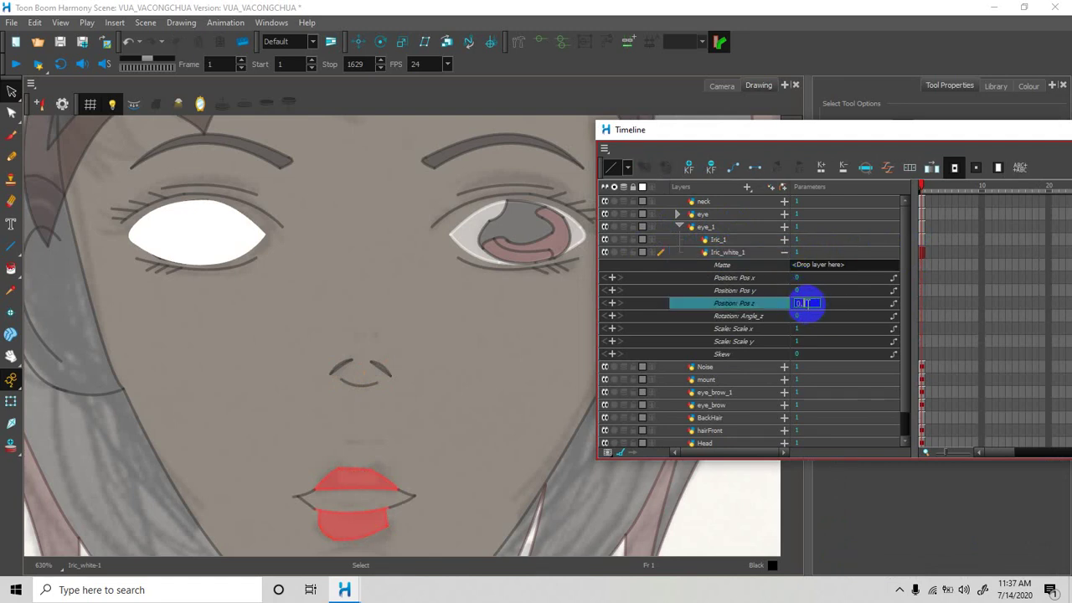
key(Return)
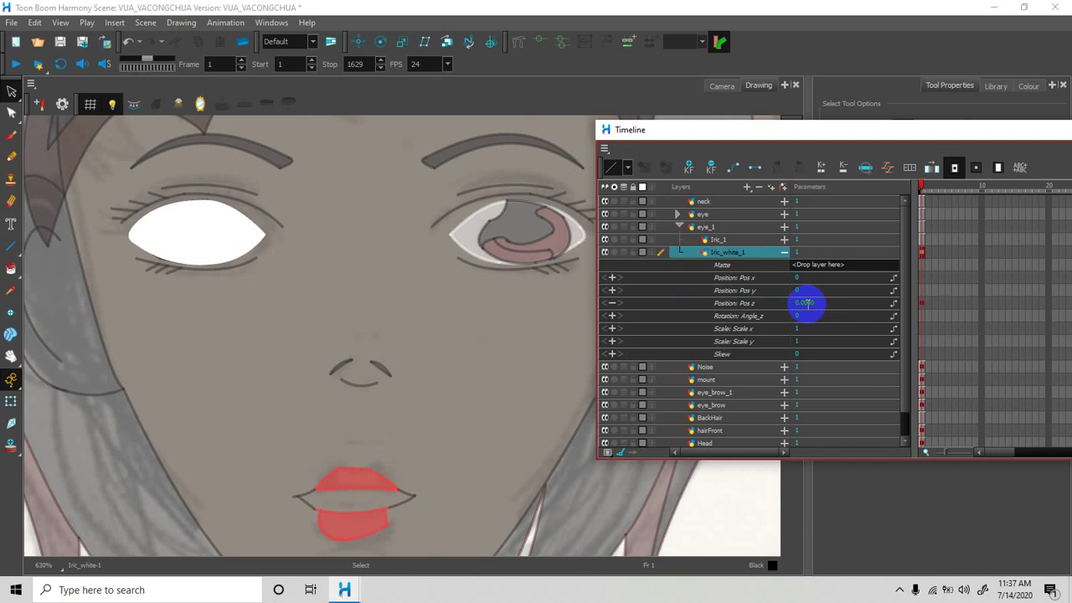
Set the Z position of the Iric_1 layer in the eye_1 group and collapse its parameters.
click(784, 239)
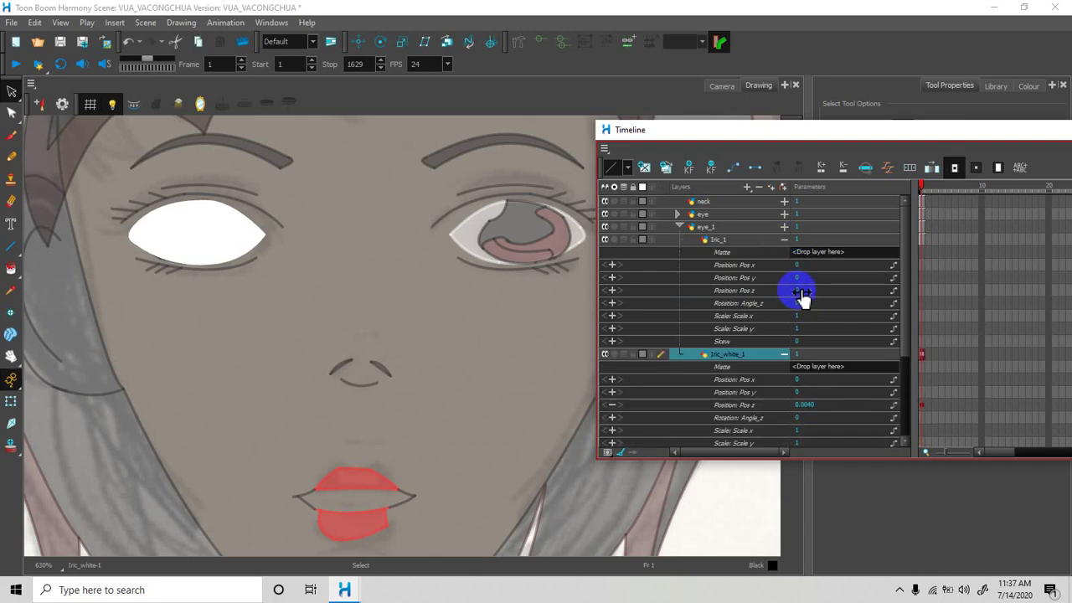
click(804, 291)
text(0.1)
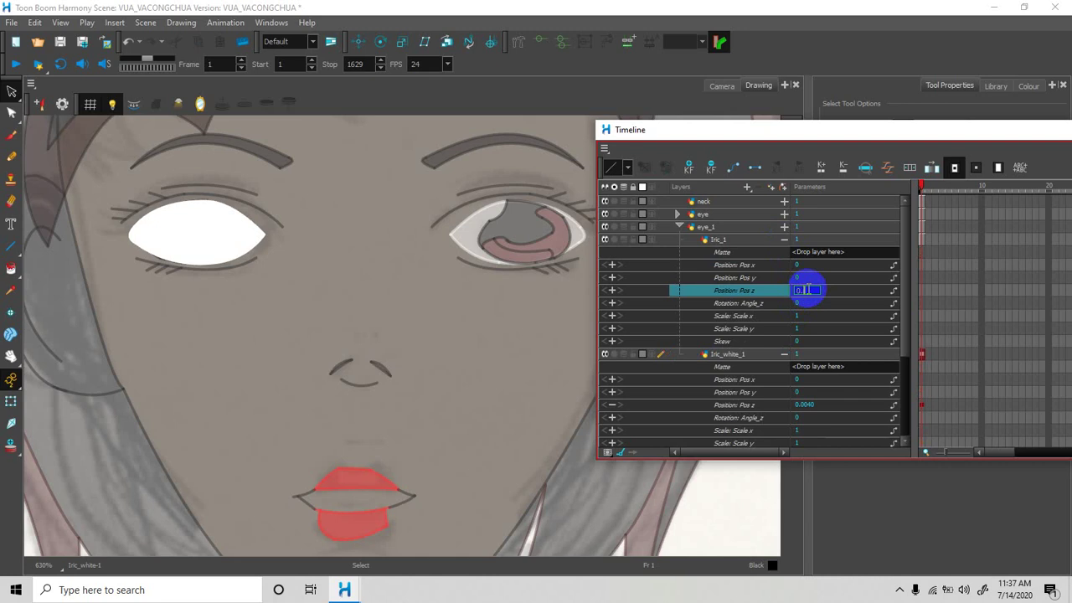
key(Return)
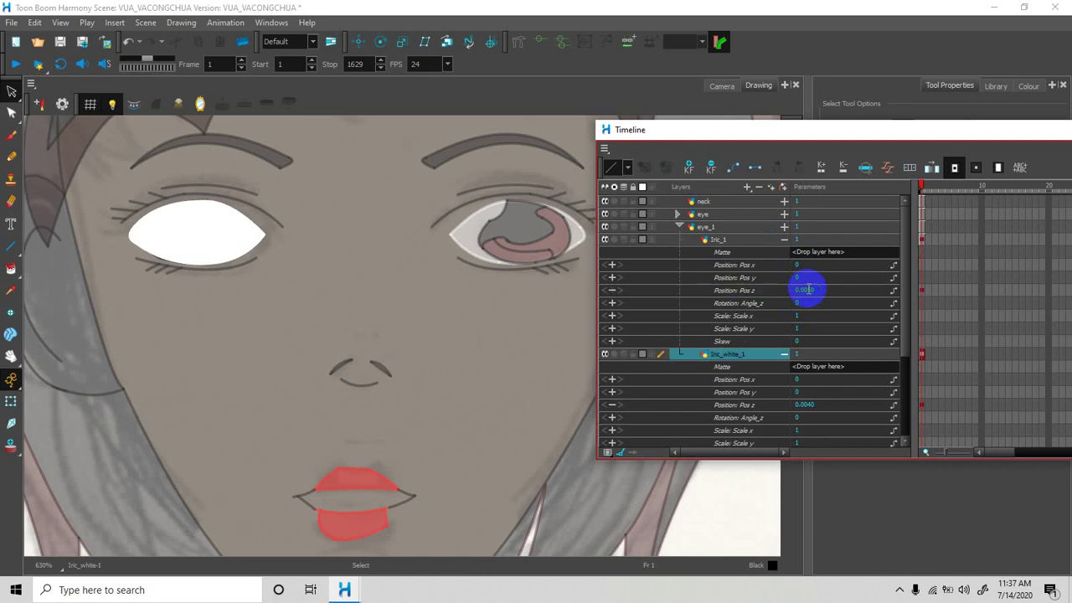
click(784, 239)
Set the Z position of the eye_1 layer to 0.006.
click(784, 227)
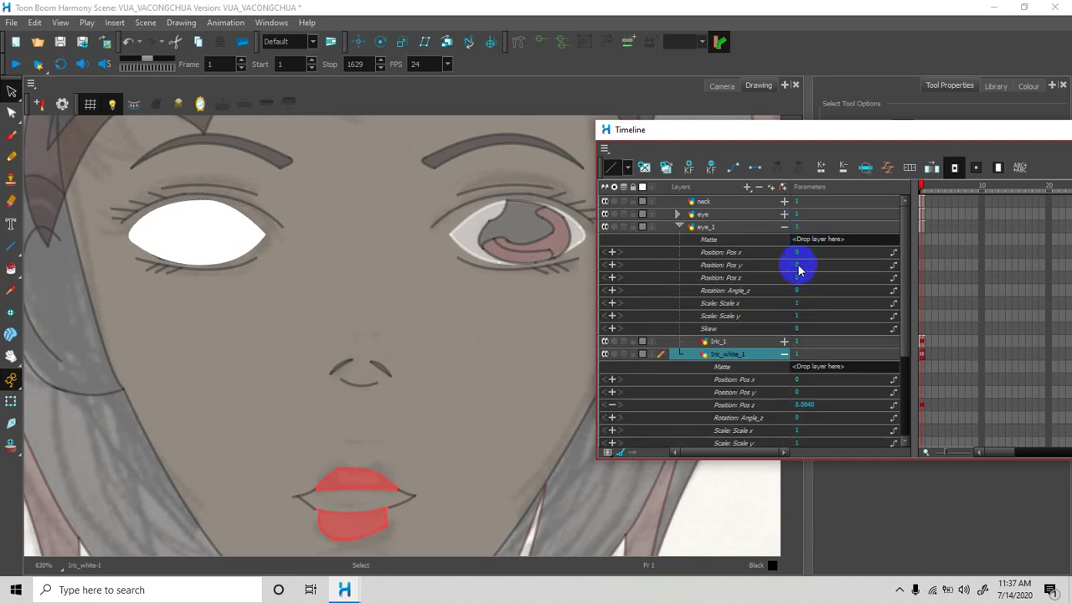
double_click(800, 277)
text(00)
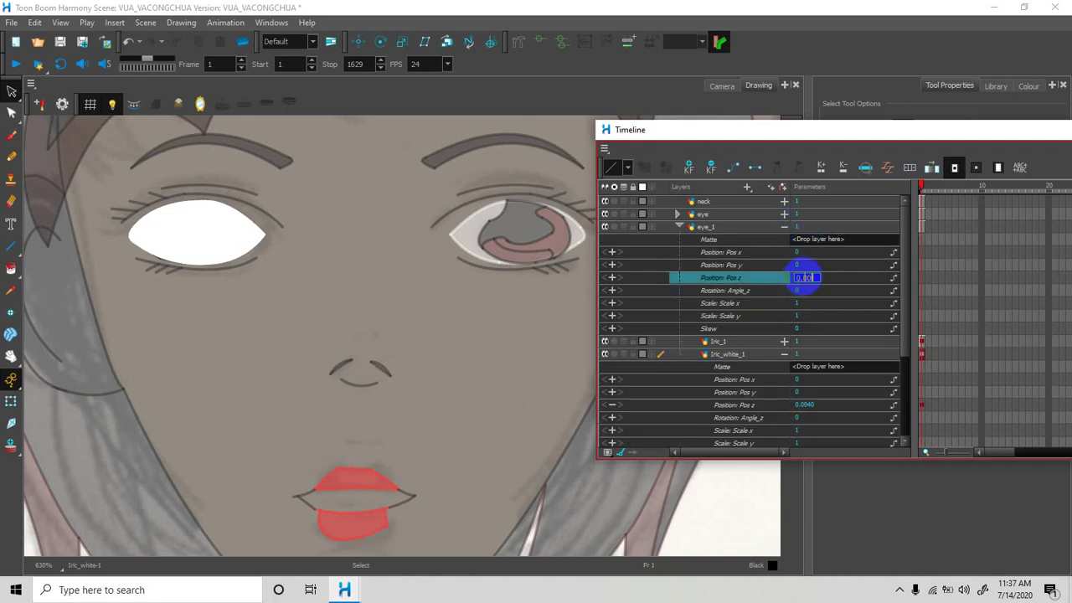
text(.006)
key(Return)
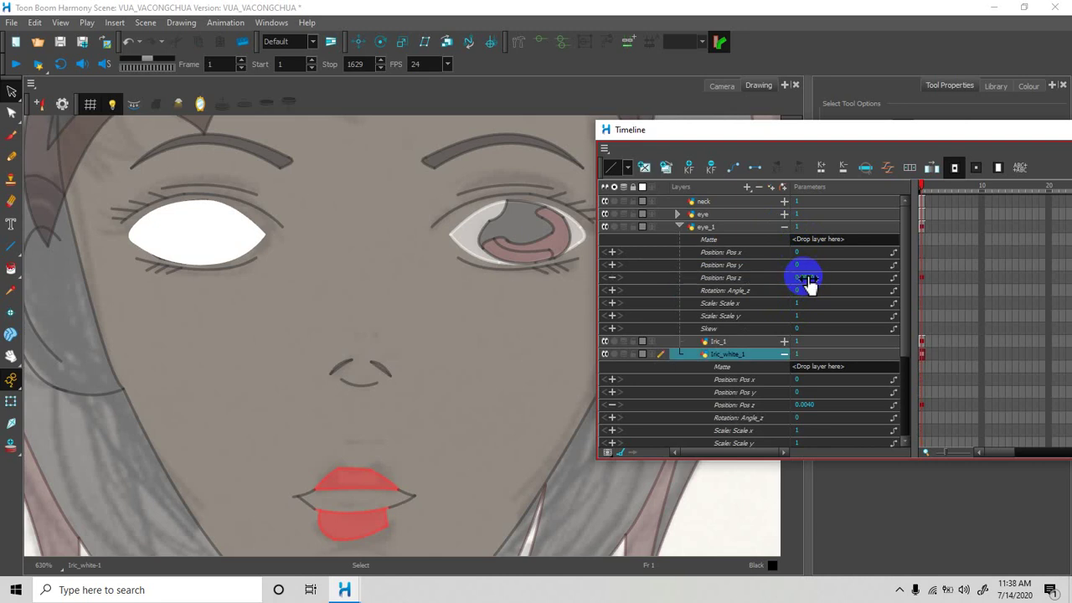
Examine the stacking of the eye layers on the face in the Camera view with the Transform tool.
click(722, 86)
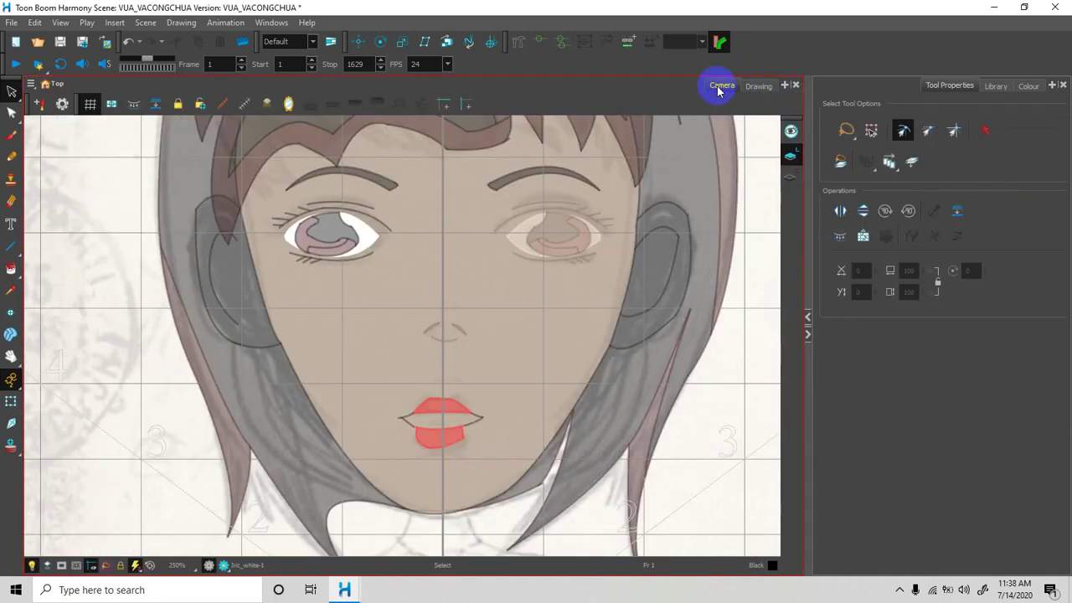
click(11, 402)
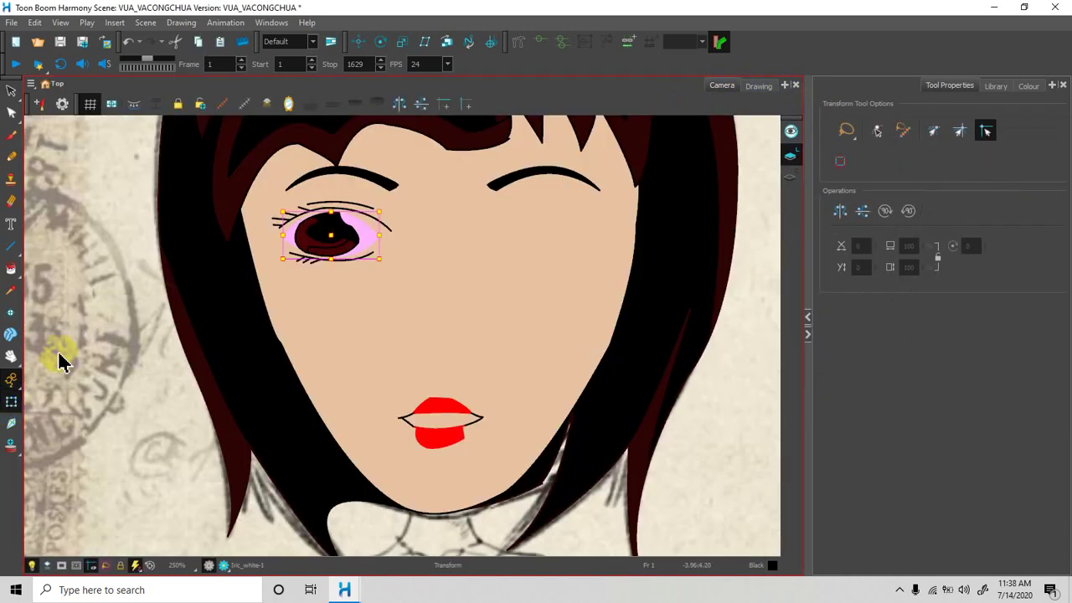
click(73, 344)
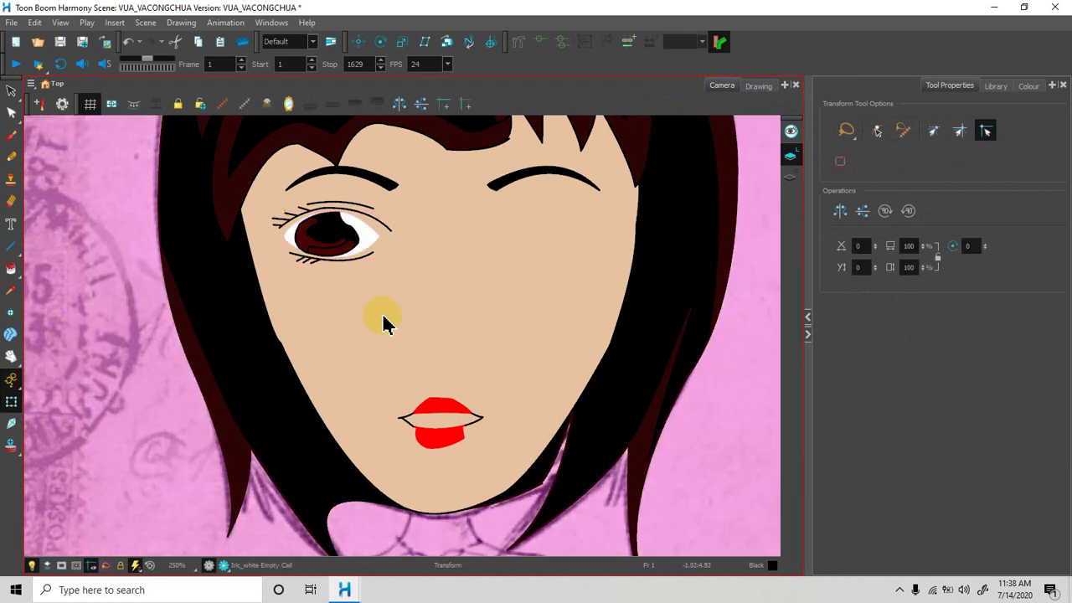
scroll(481, 333, down, 3)
scroll(479, 333, up, 4)
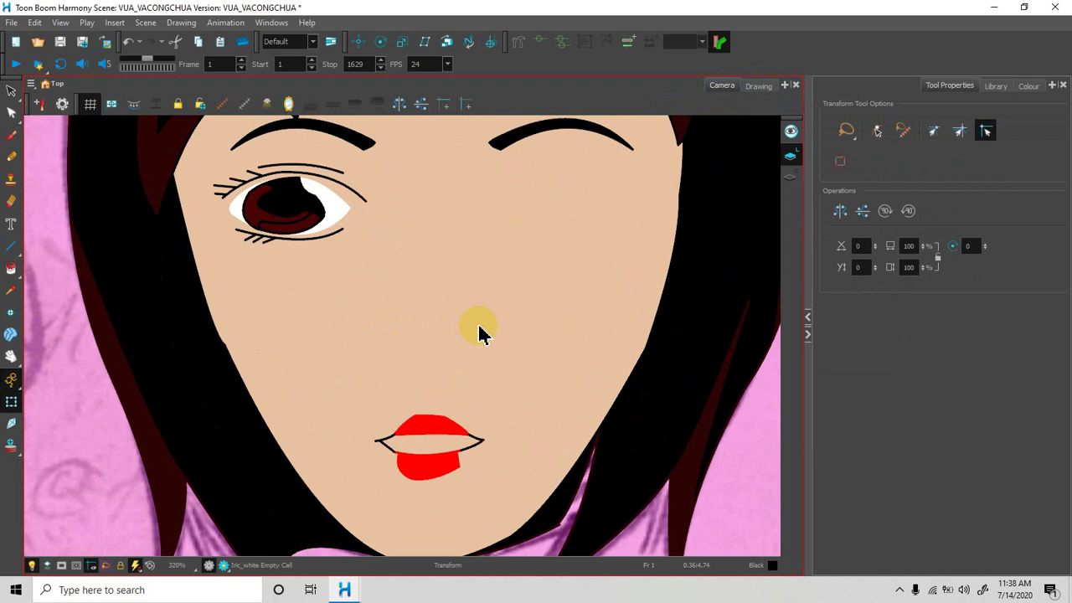
Return to the Drawing view, collapse the eye_1 group and set the eye layer's Z position to 0.006.
click(758, 87)
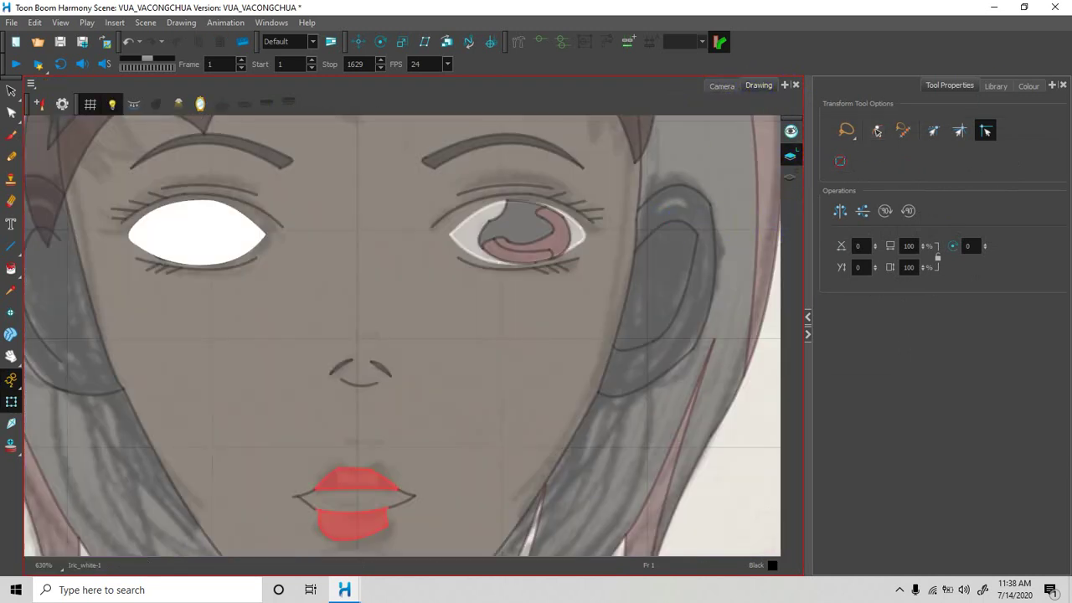
key(alt+Tab)
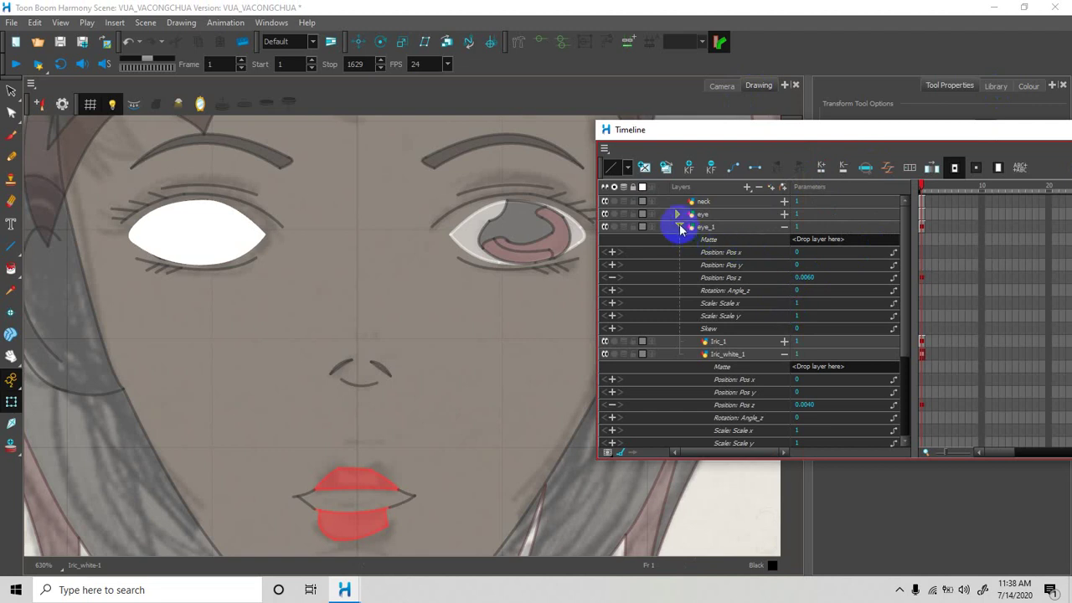
click(711, 215)
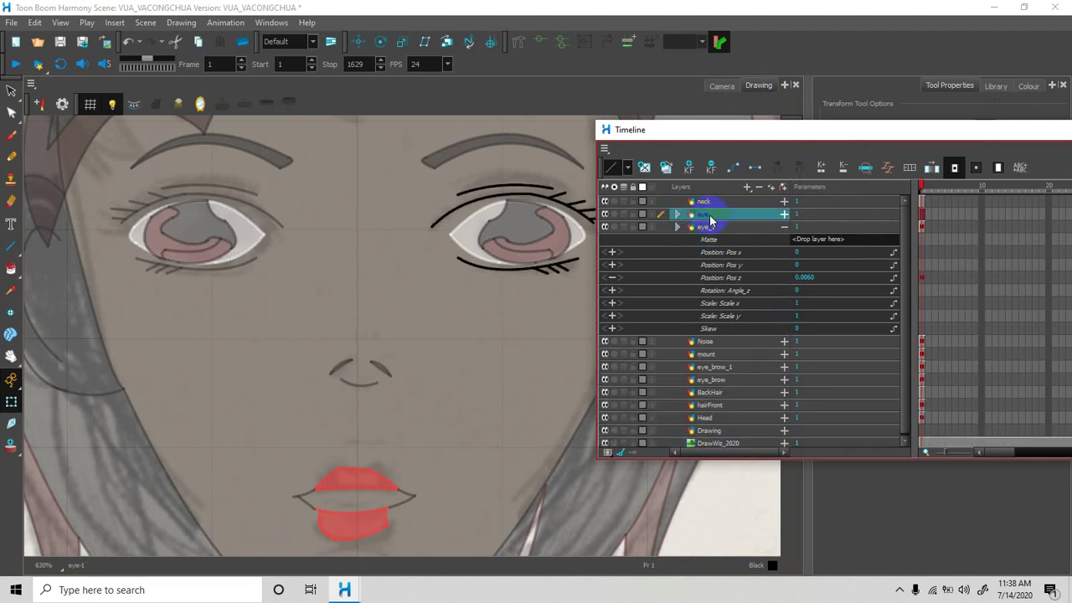
click(782, 215)
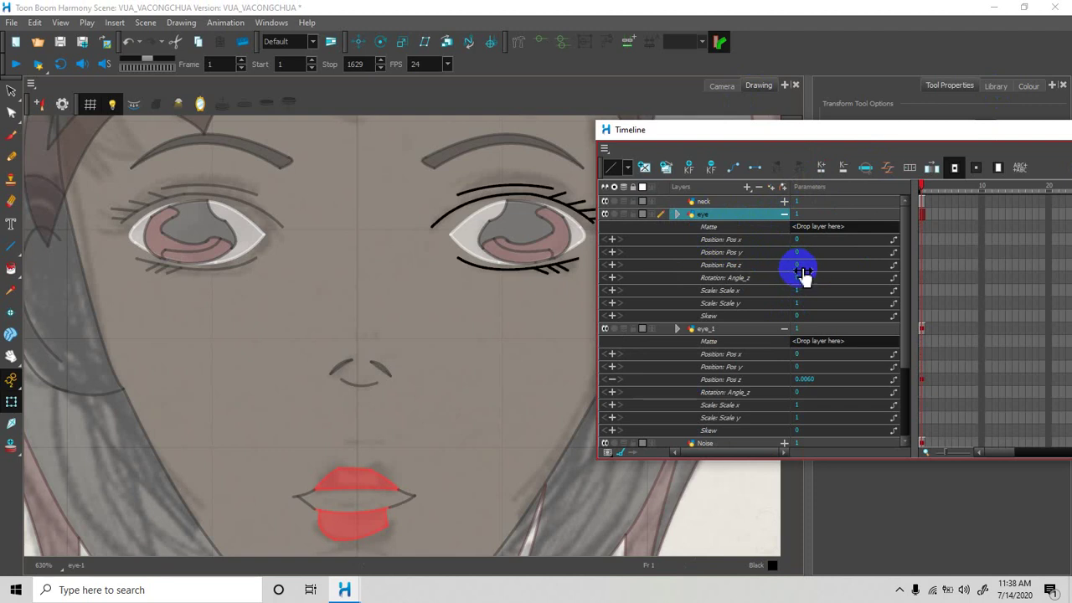
double_click(800, 267)
text(0.0060)
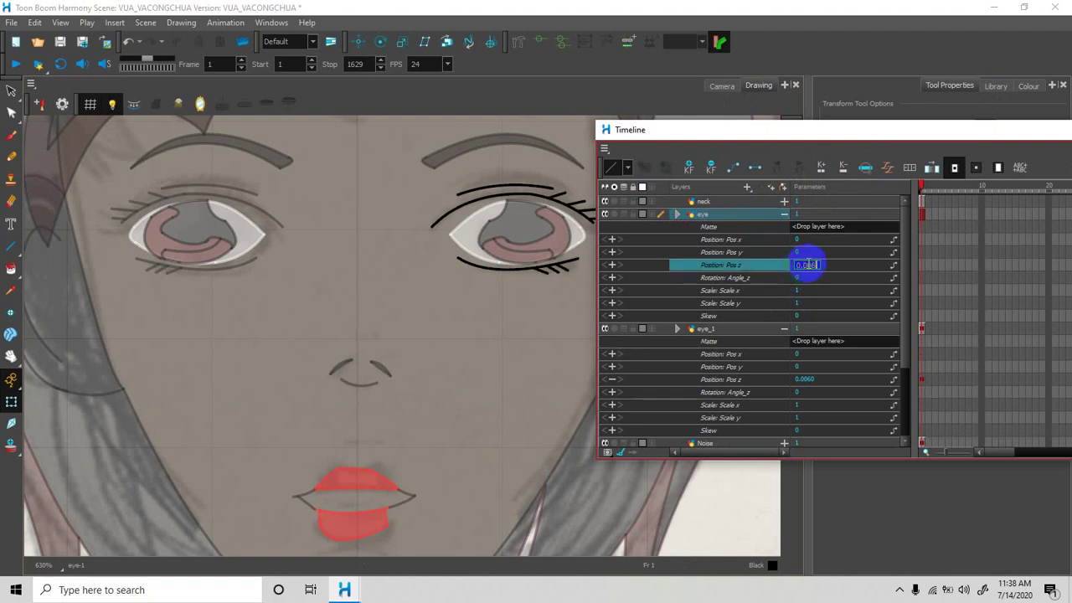
key(Return)
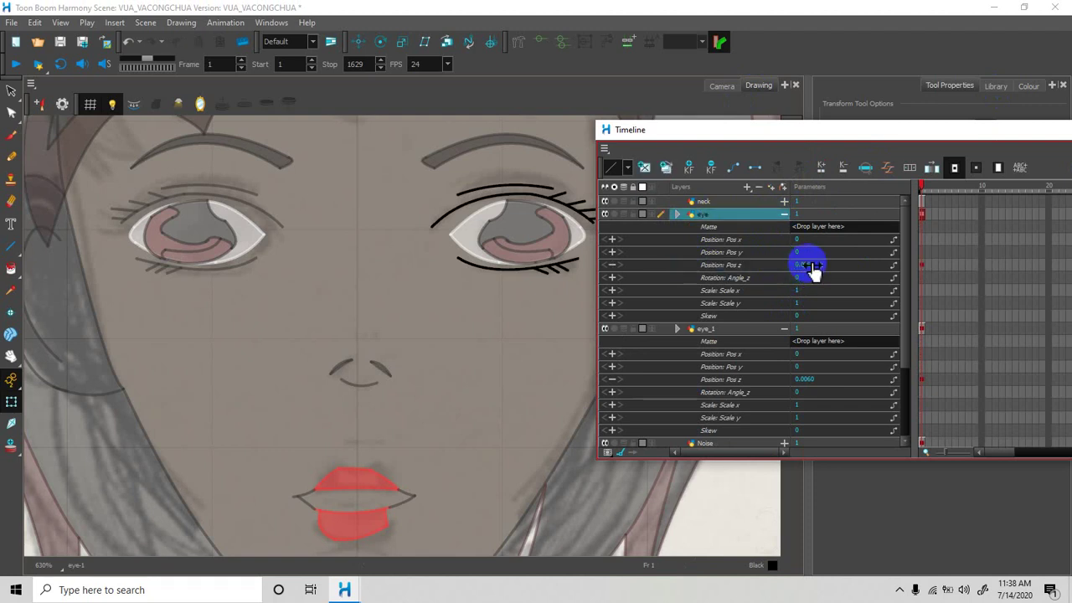
click(784, 215)
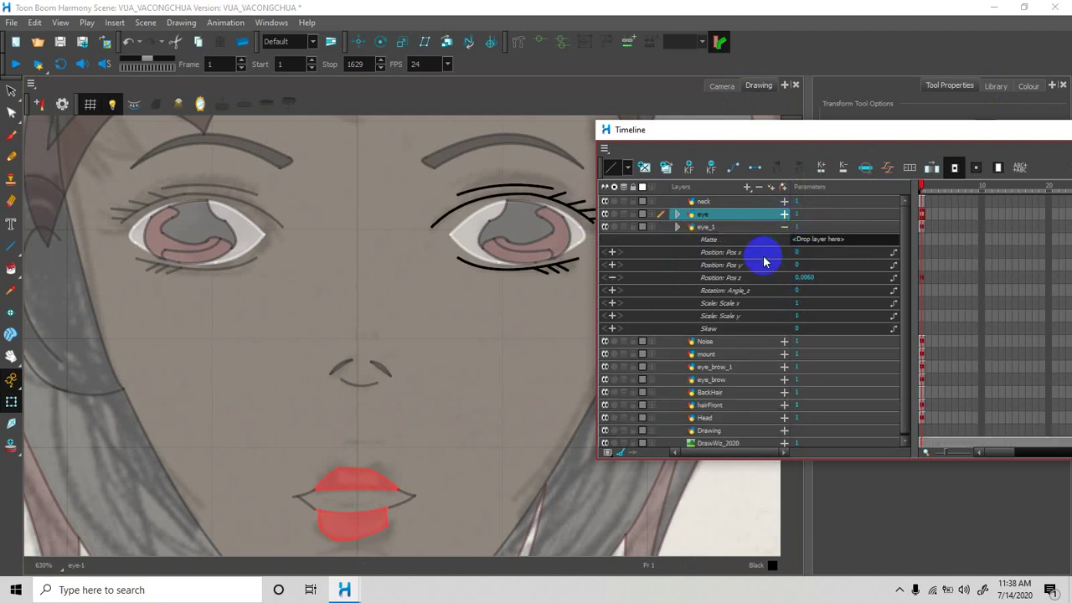
Expand the eye group and set the Z position of its Iric layer to 0.005.
click(677, 216)
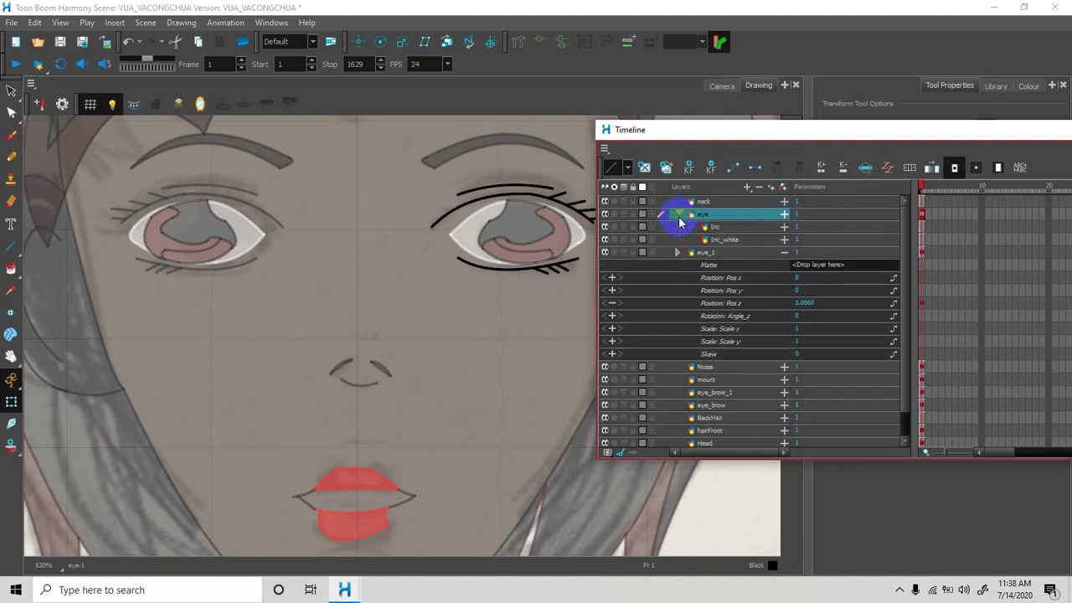
click(784, 227)
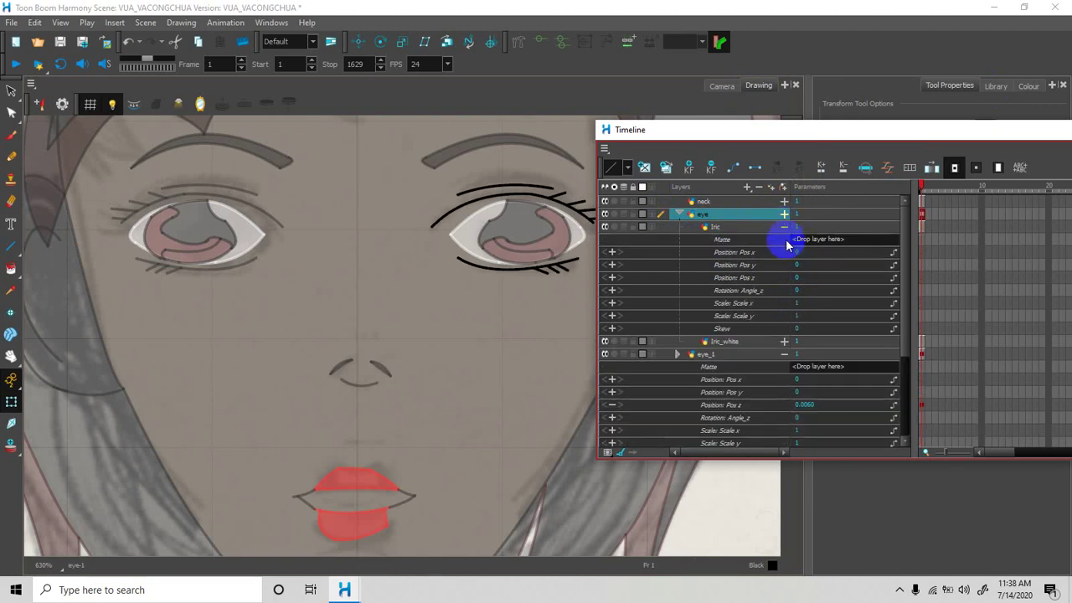
double_click(801, 280)
double_click(807, 277)
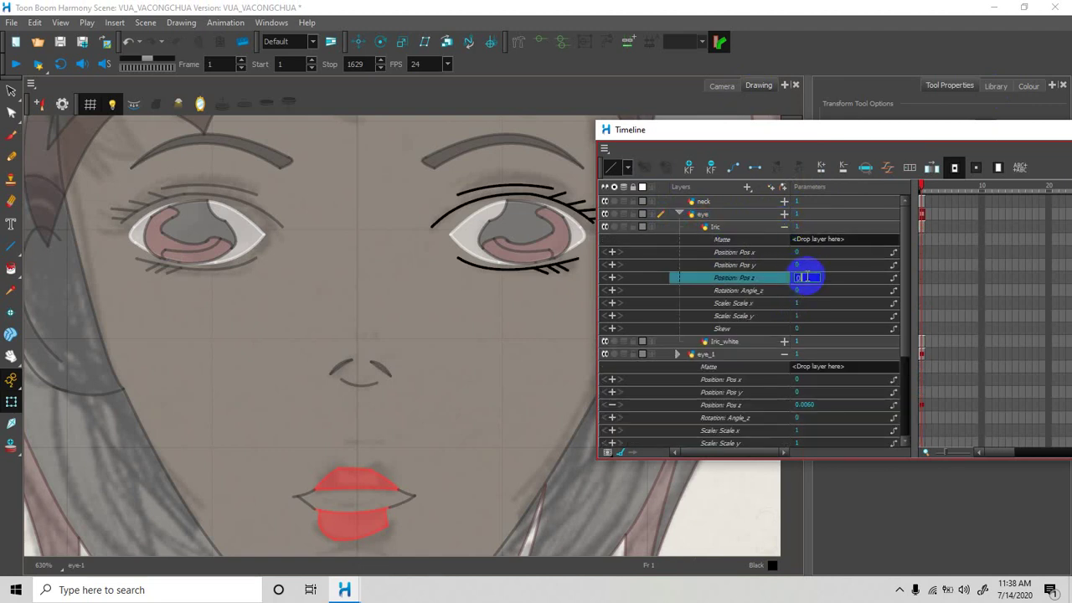
text(0.005)
key(Return)
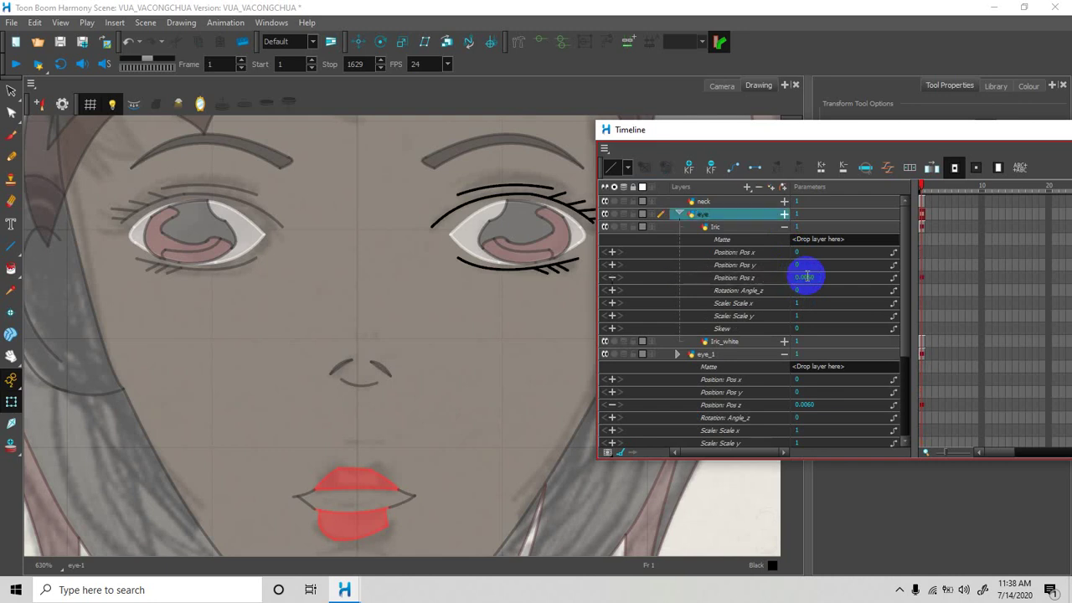
click(783, 226)
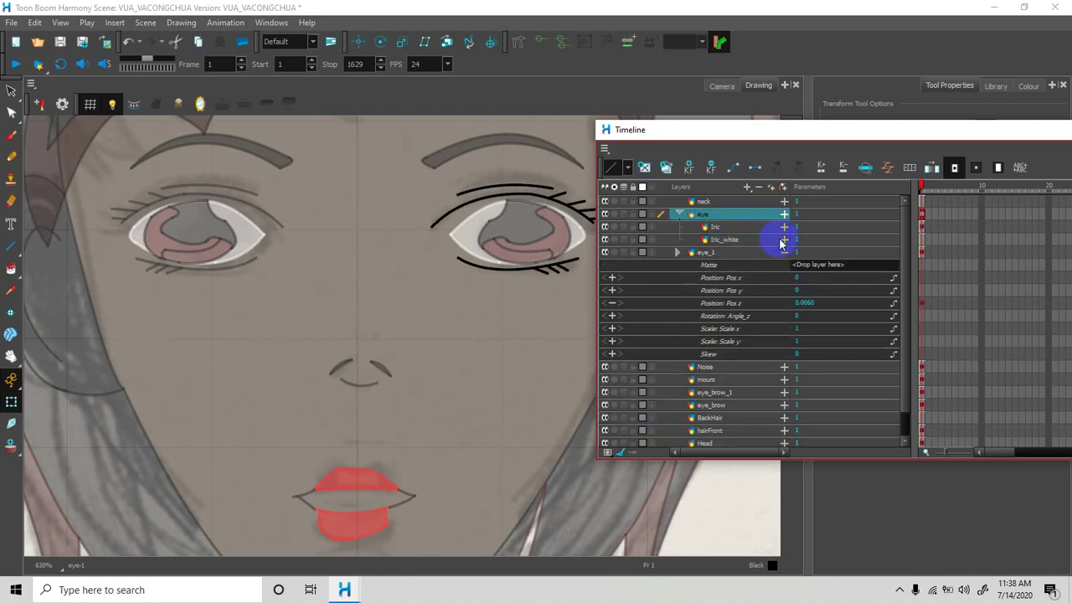
Set the Z position of the Iric_white layer in the eye group to 0.004.
click(783, 239)
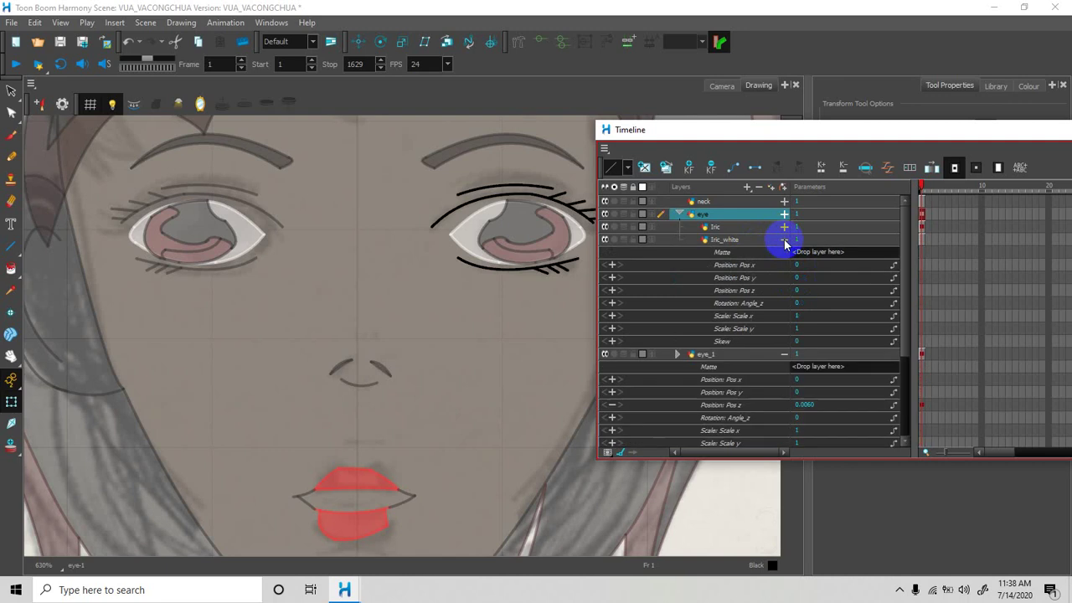
double_click(803, 289)
text(0.)
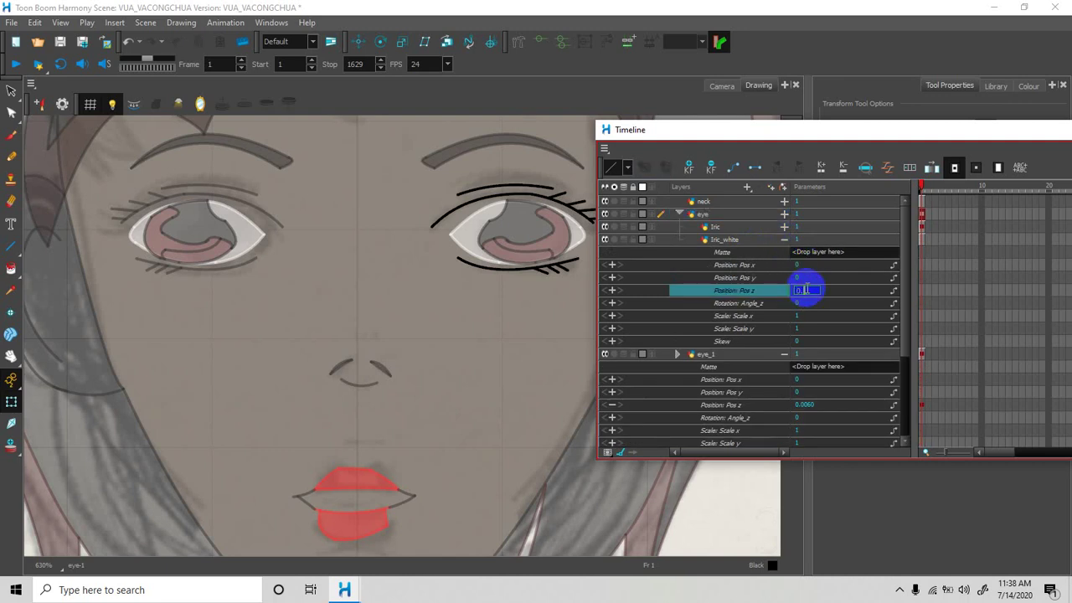
text(05)
text(4)
key(Return)
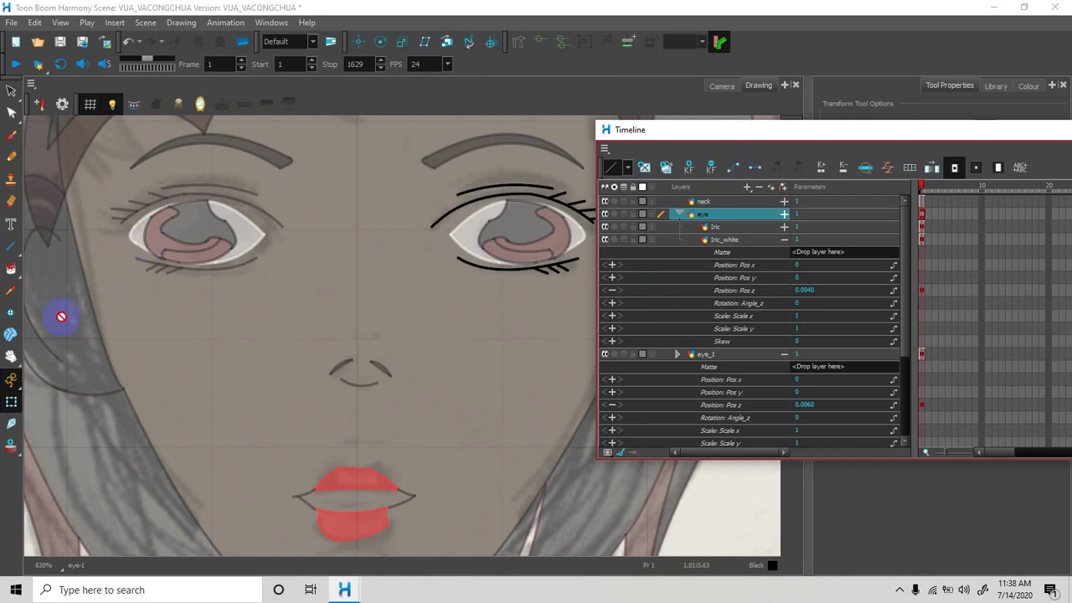
Check both eyes against the face in the Camera view.
click(720, 86)
click(456, 220)
click(364, 242)
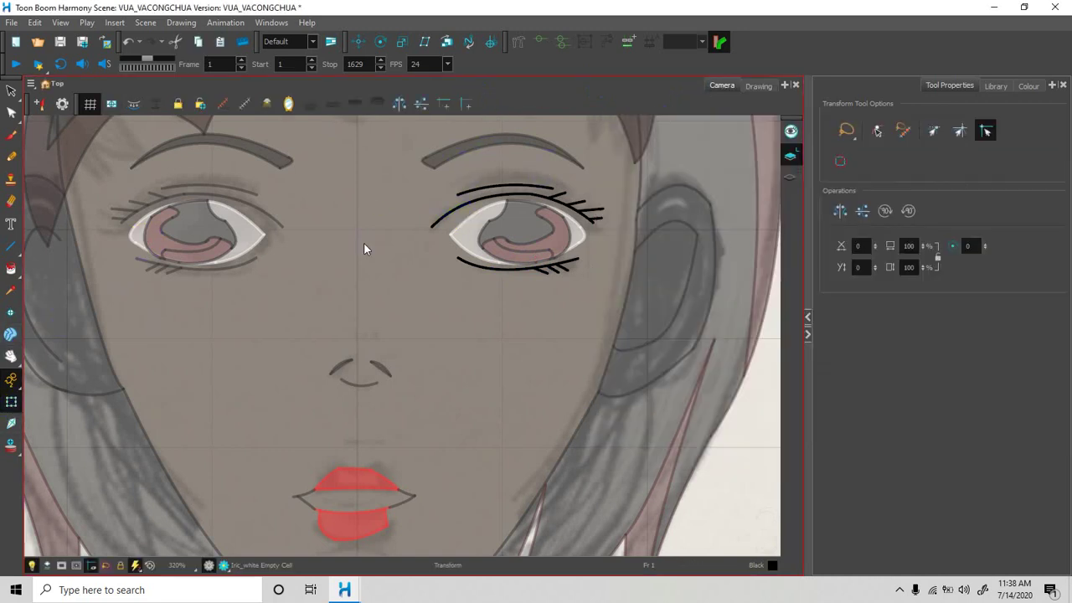
scroll(745, 418, down, 1)
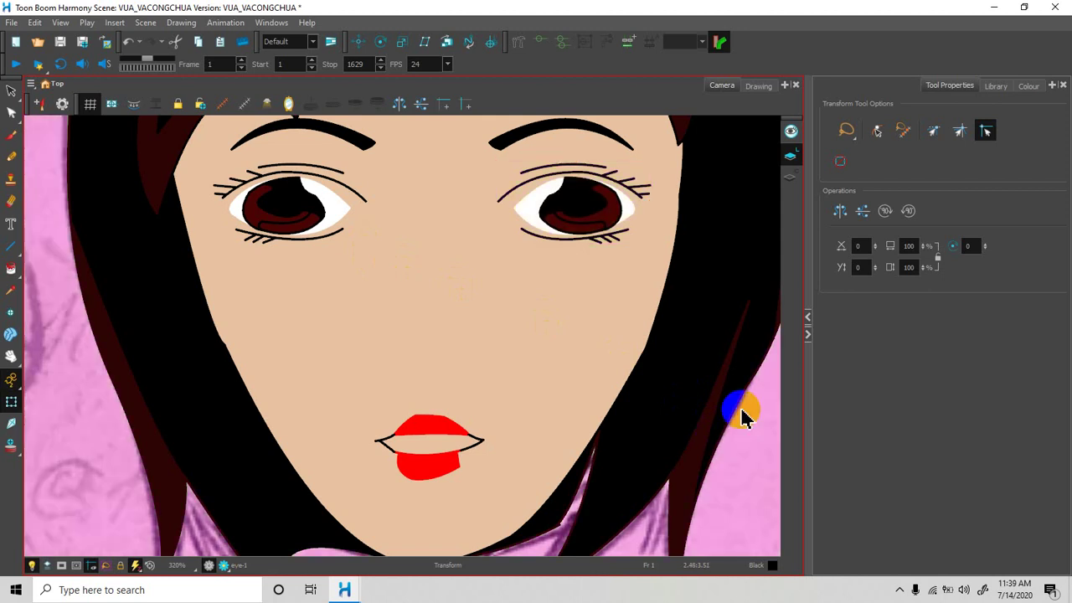
scroll(640, 353, down, 1)
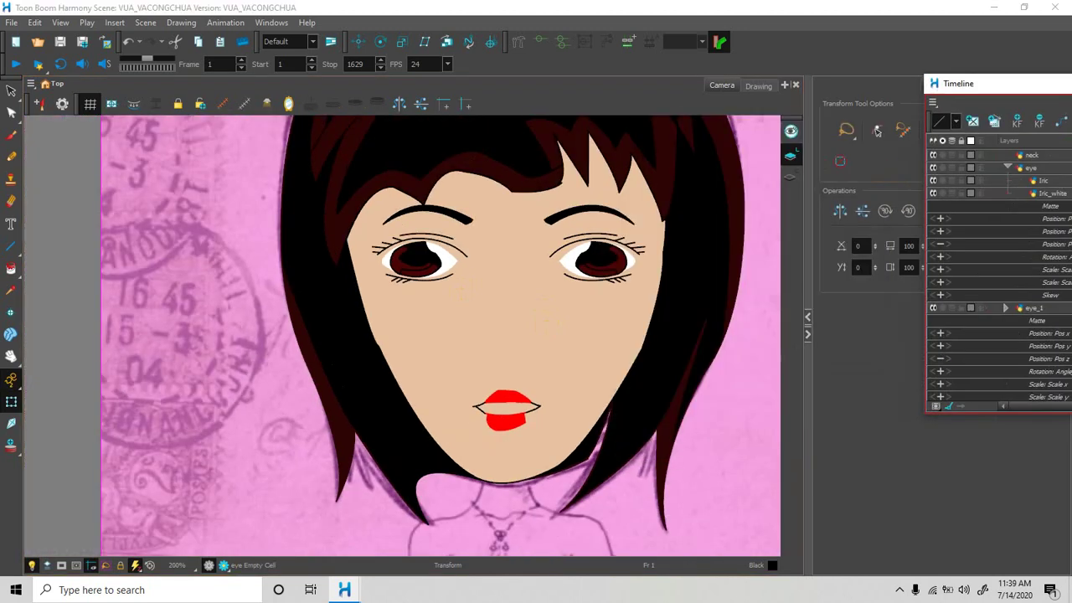
Hide the DrawWiz_2020 reference image layer and move the Timeline window out of the way.
scroll(997, 277, down, 5)
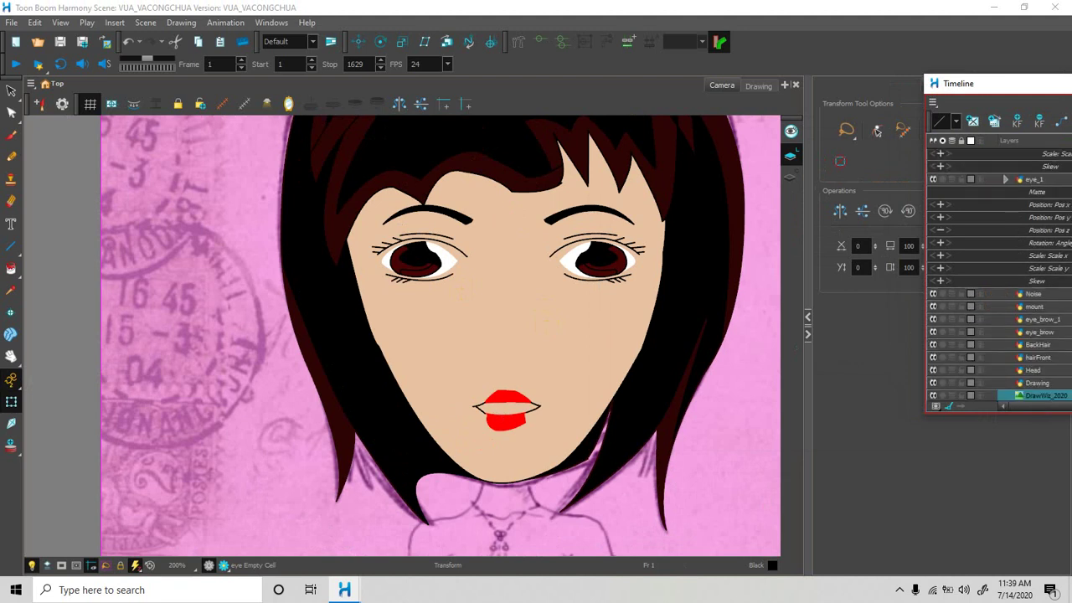
drag(988, 83, 1071, 88)
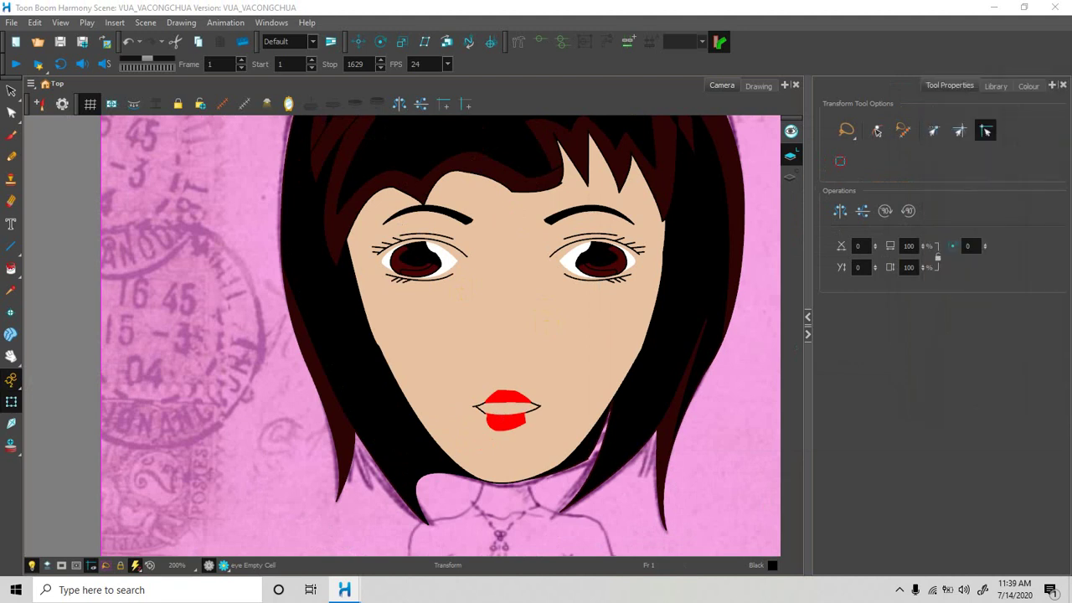
click(625, 416)
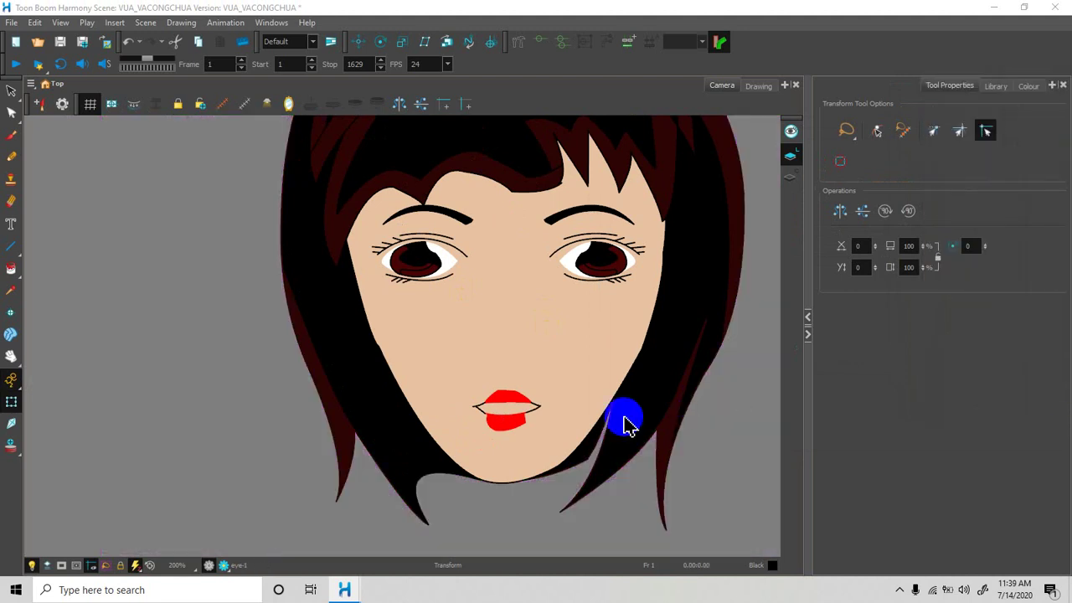
Frame the whole head in the Camera view and save the scene.
scroll(591, 318, up, 2)
scroll(590, 293, down, 2)
drag(593, 268, 491, 361)
key(ctrl+s)
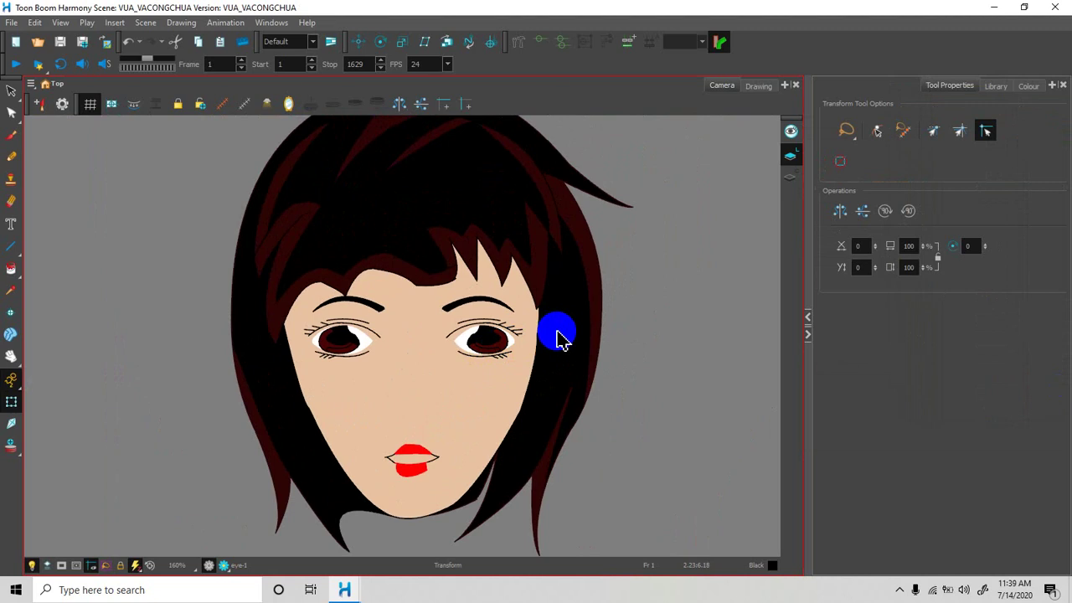
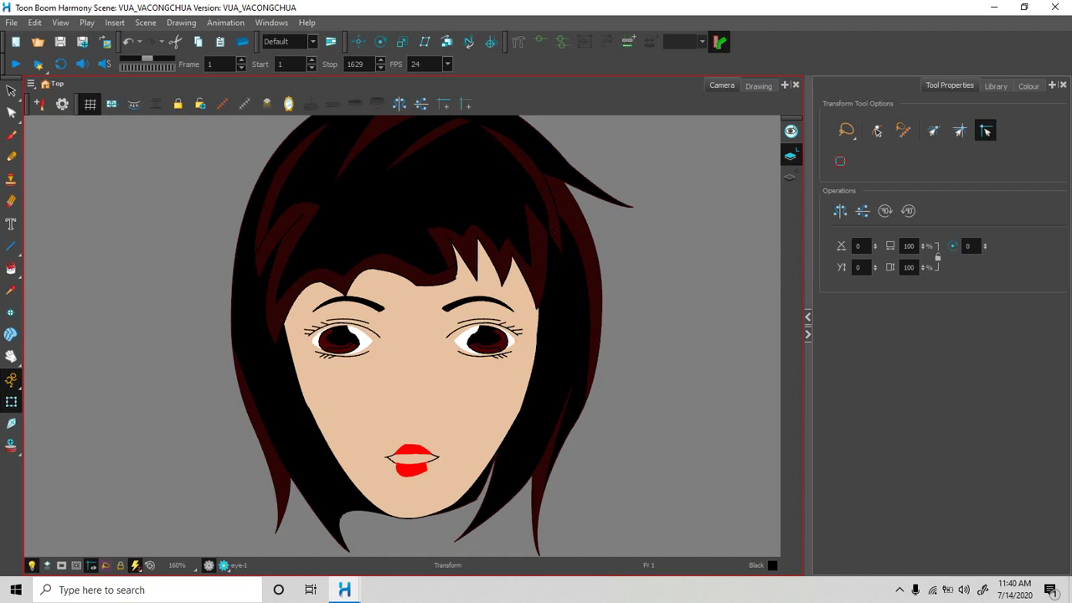
Bring back the Timeline window and collapse the eye_1 layer's parameters and the eye group.
drag(1071, 91, 796, 147)
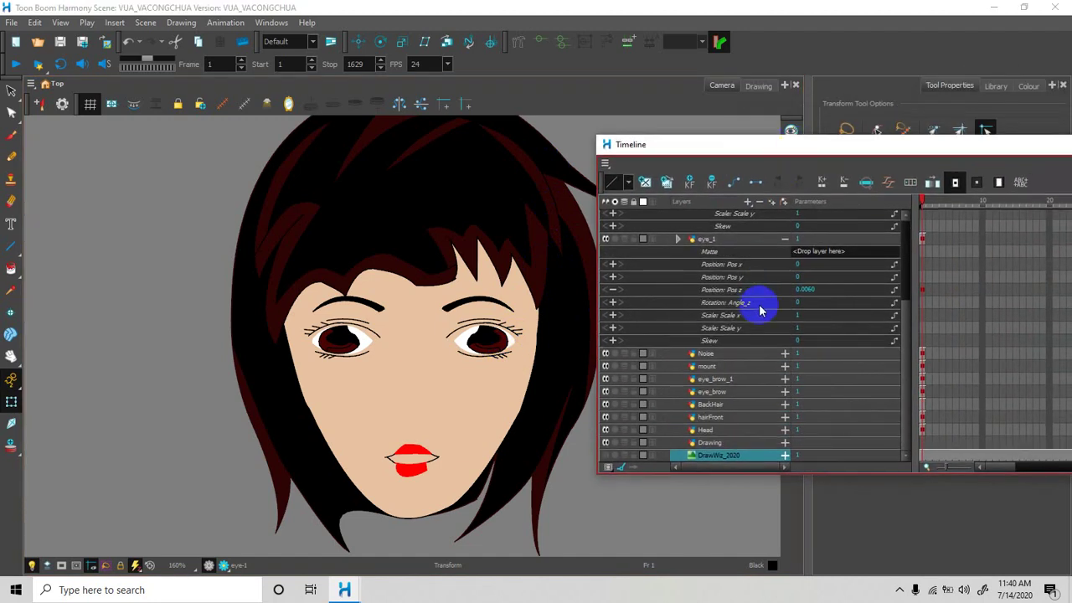
click(782, 240)
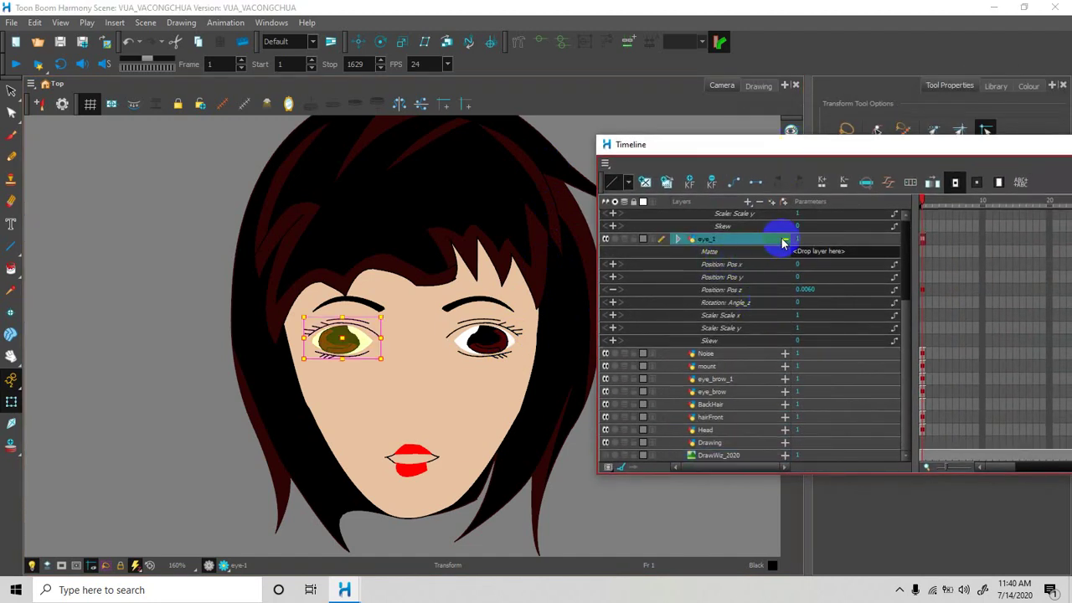
click(784, 241)
scroll(771, 237, up, 1)
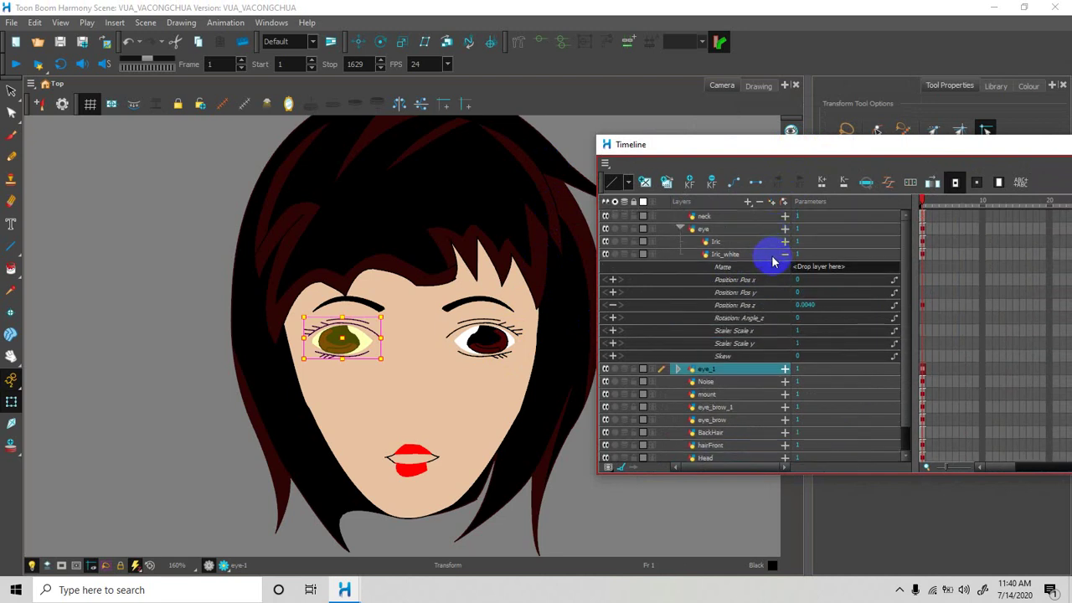
click(680, 229)
Open the Noise layer in the Drawing view and inspect the nose strokes up close.
click(720, 255)
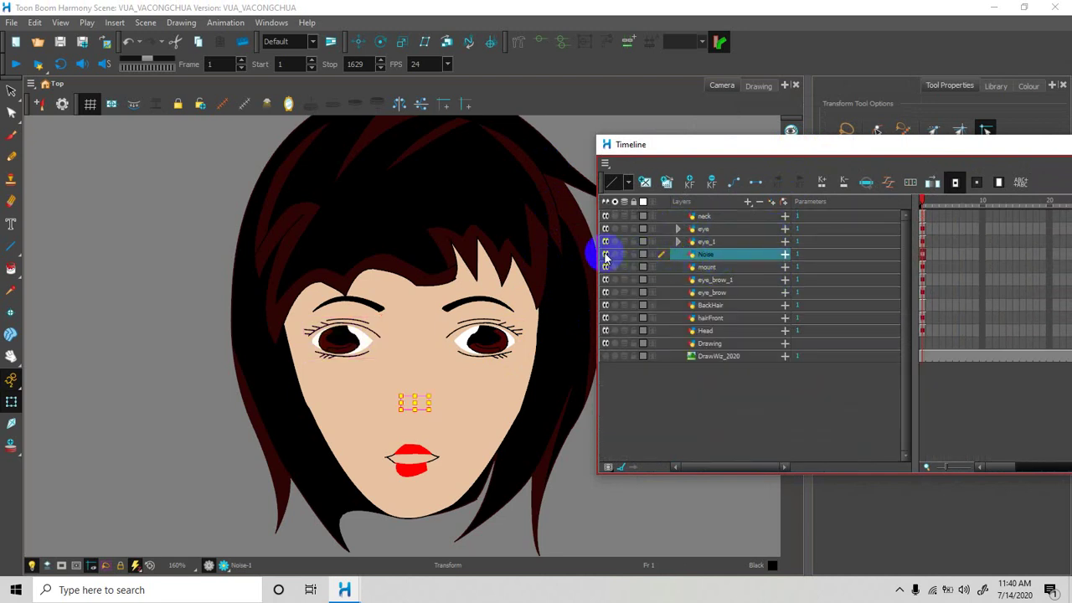
click(753, 85)
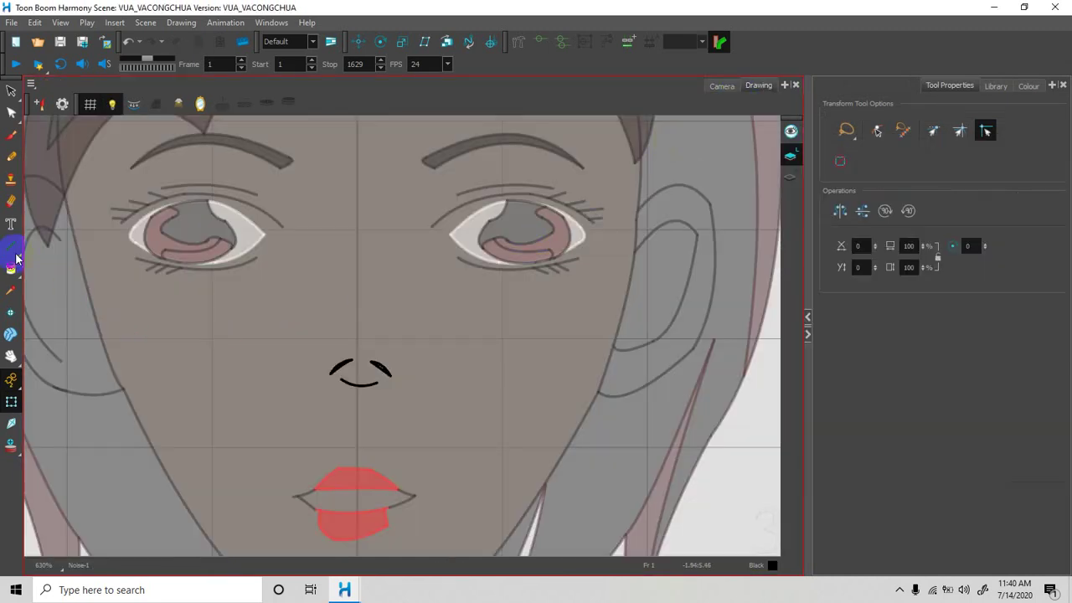
click(12, 91)
scroll(309, 343, up, 2)
click(416, 376)
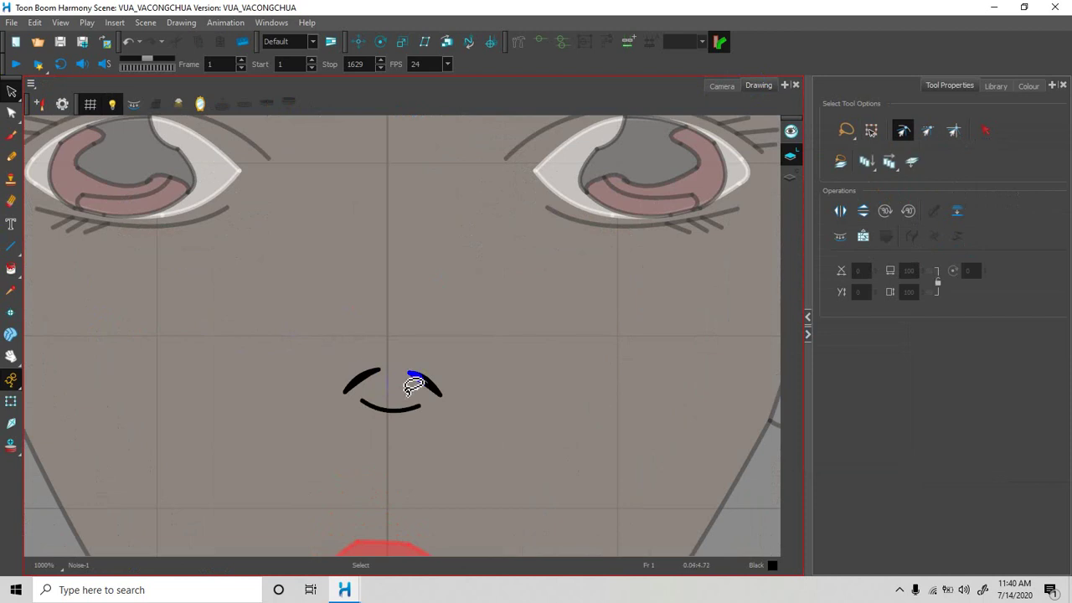
scroll(426, 375, up, 1)
scroll(452, 366, down, 1)
mouse_move(1071, 146)
mouse_down()
mouse_move(650, 144)
mouse_move(1071, 164)
mouse_up()
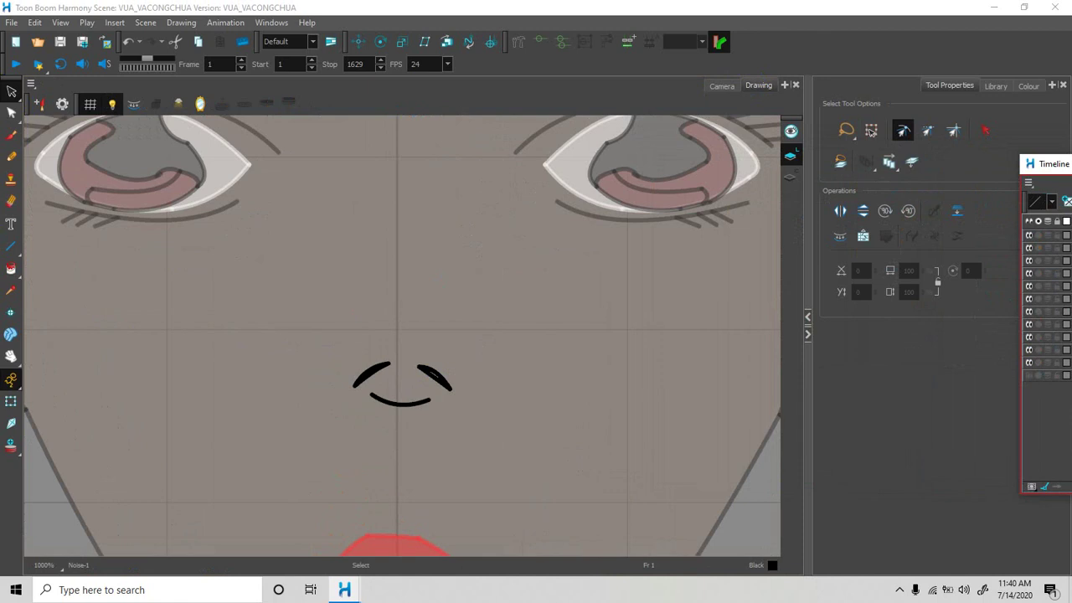
Set the Z position of the Noise layer to 0.004 and collapse its parameters.
drag(1047, 163, 662, 166)
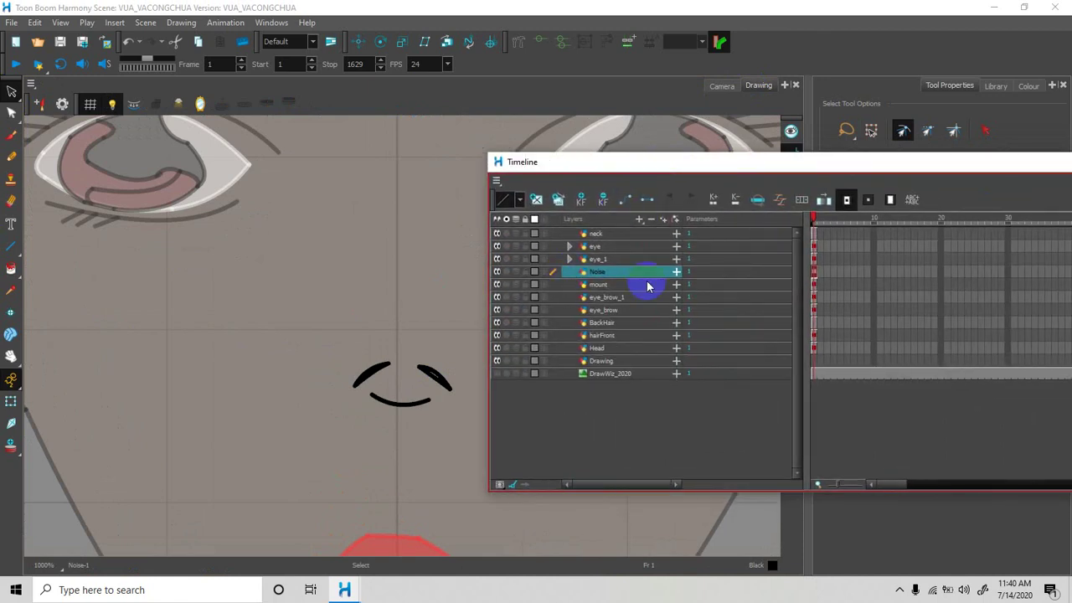
click(817, 277)
click(637, 275)
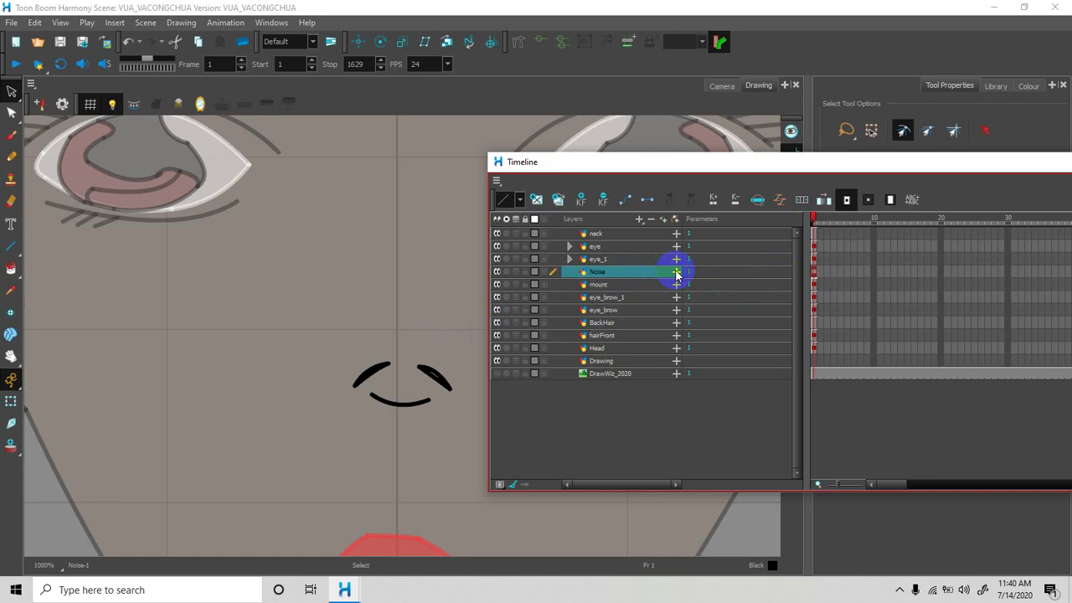
click(676, 271)
click(712, 321)
click(712, 321)
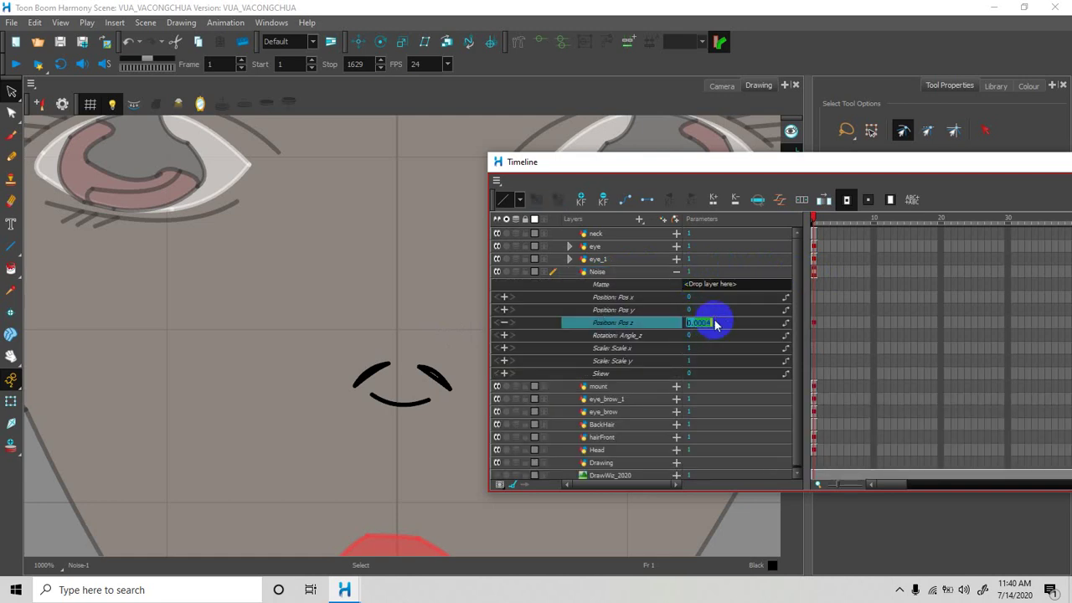
key(BackSpace)
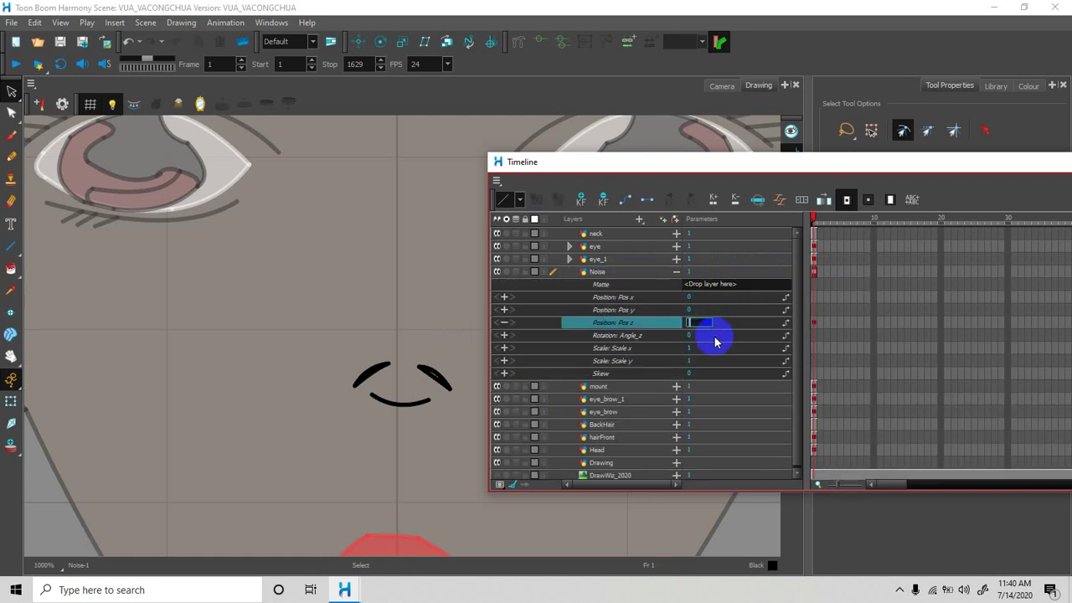
text(0.004)
key(Return)
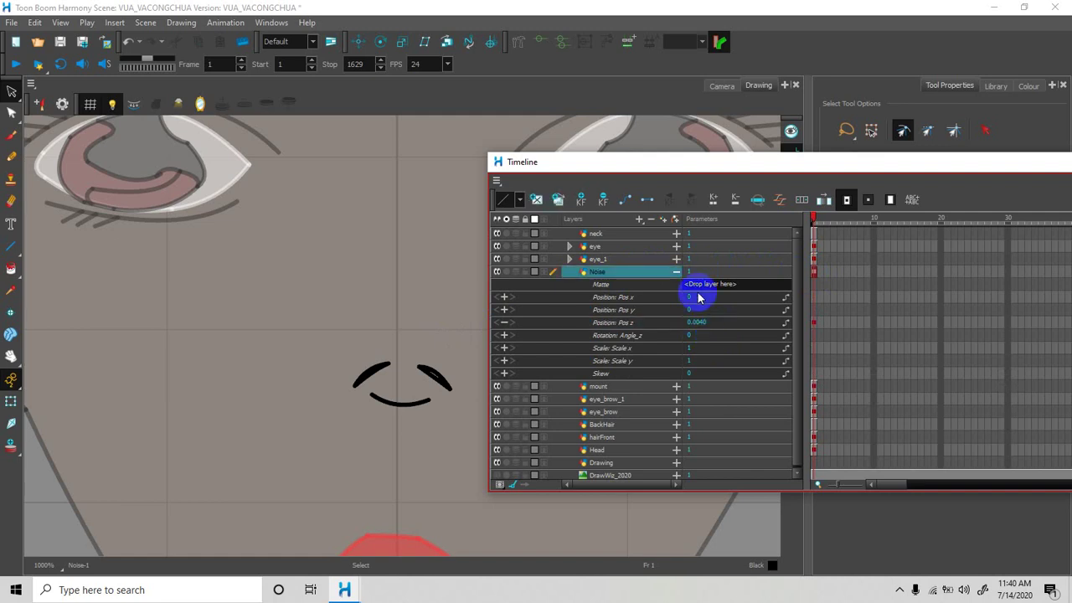
click(676, 272)
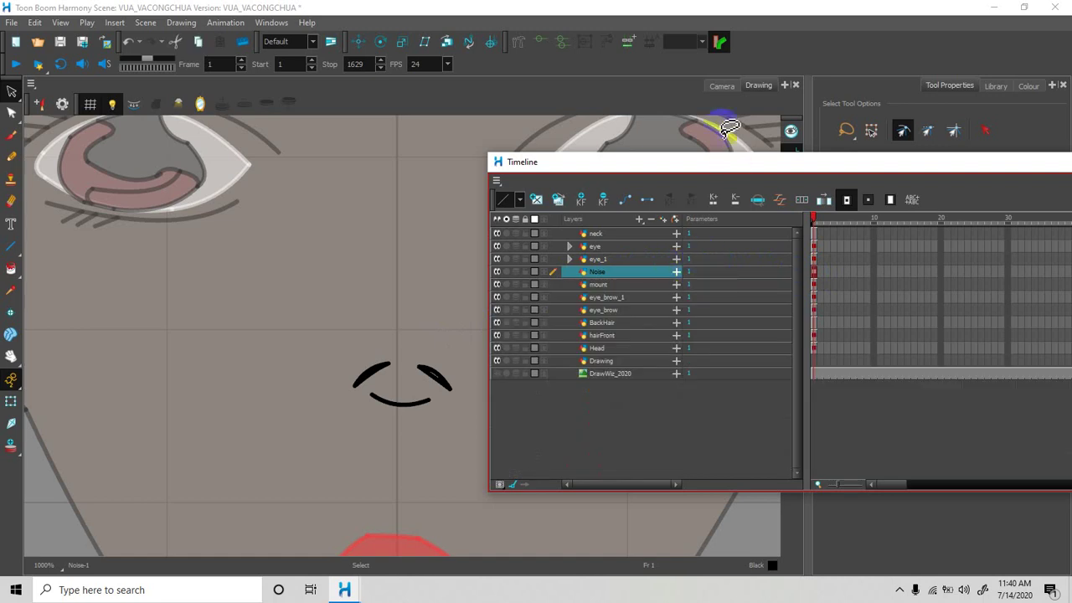
Check the nose against the fully coloured face in the Camera view.
click(716, 86)
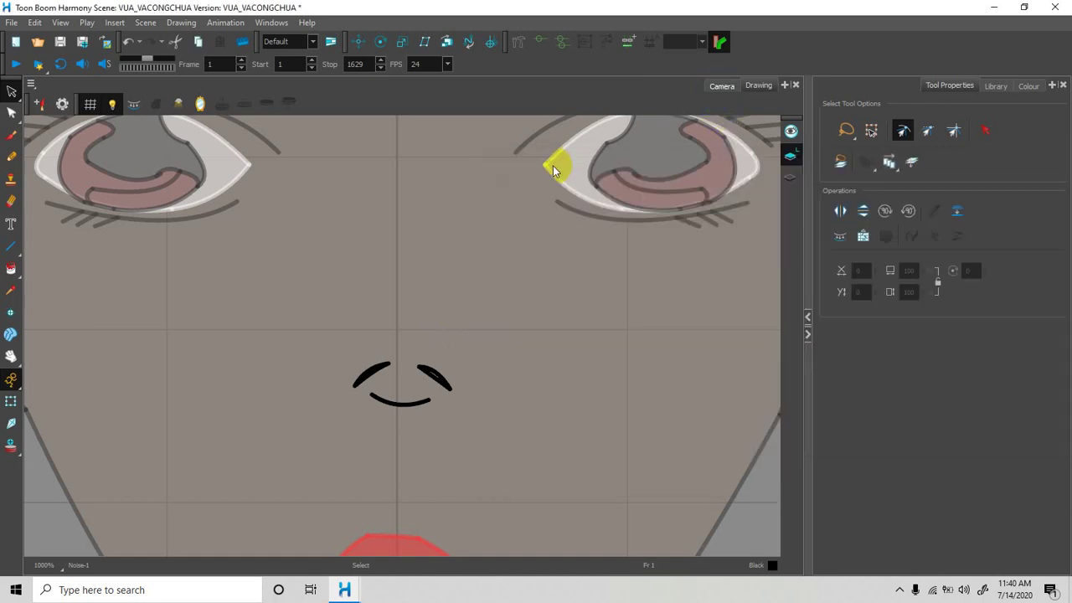
click(11, 401)
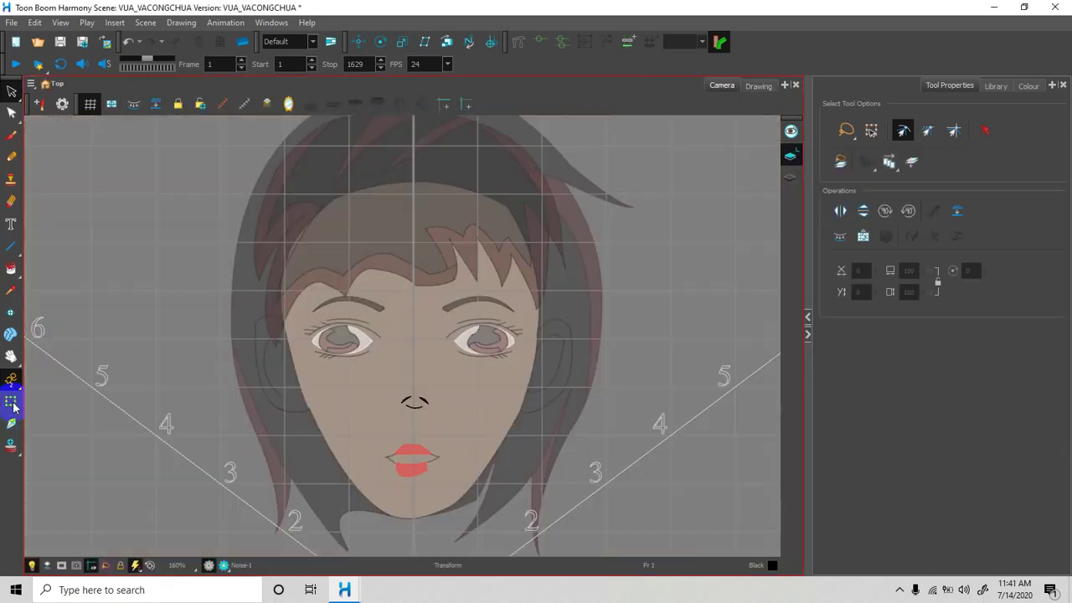
click(653, 419)
key(space)
drag(658, 421, 656, 369)
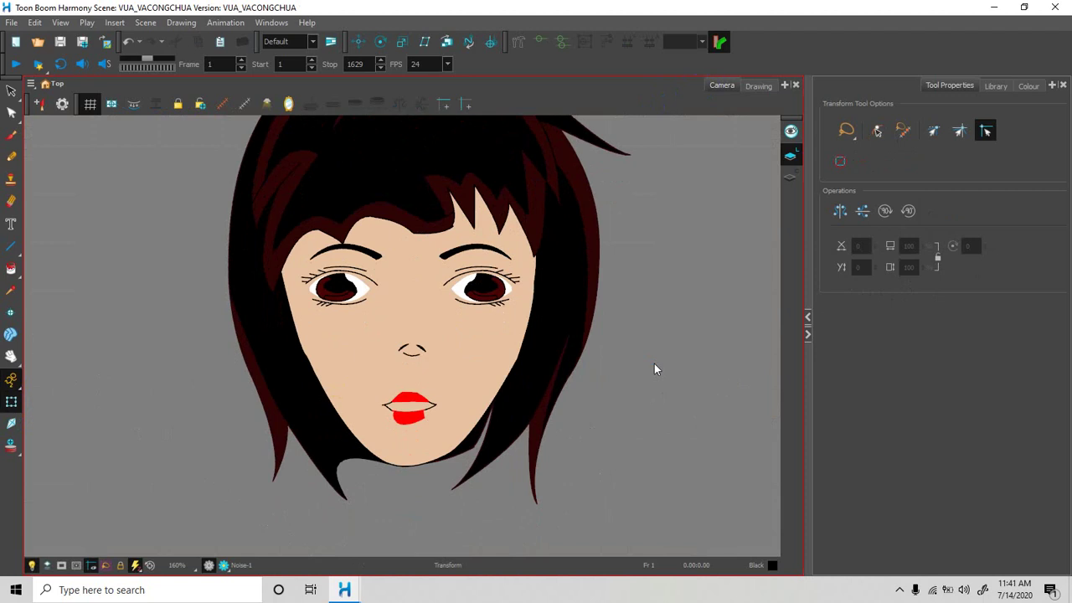
scroll(402, 423, up, 3)
scroll(404, 425, down, 4)
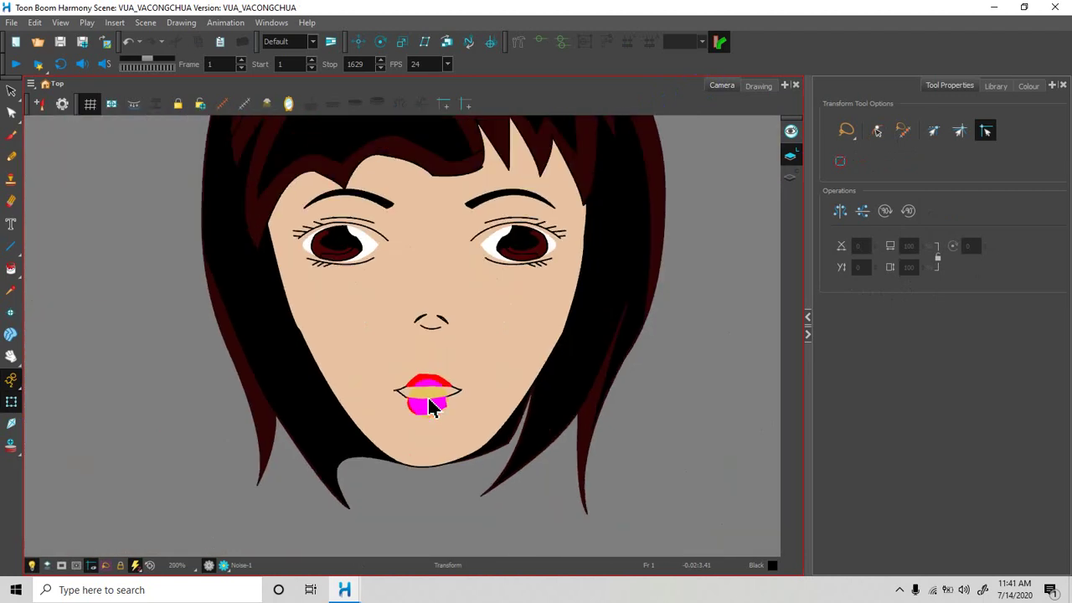
Fill the gap between the lips on the mount layer with the dark red New 1 colour.
scroll(431, 405, up, 3)
click(436, 402)
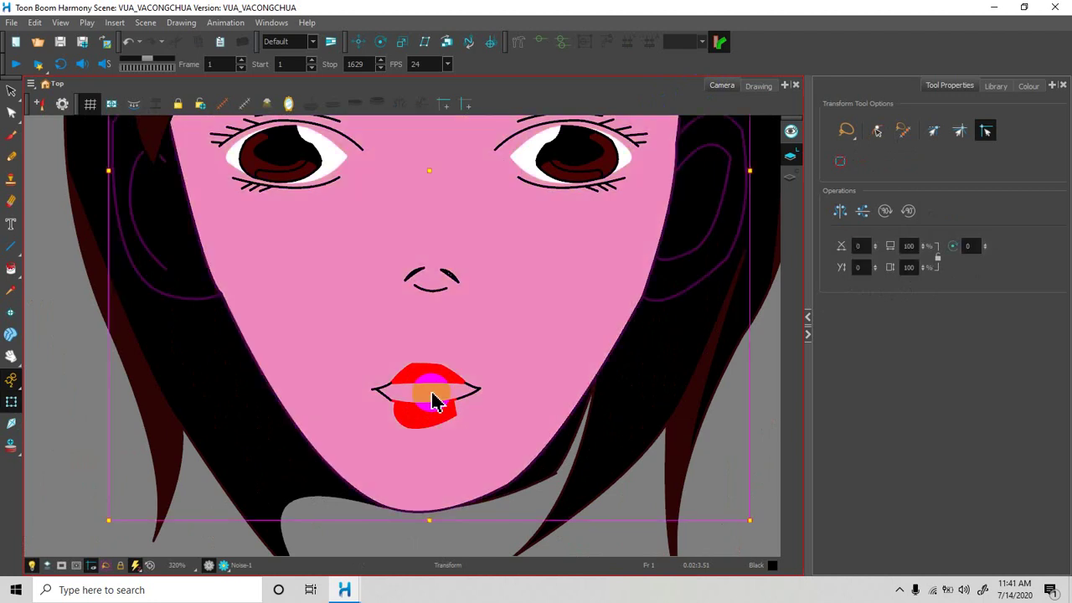
click(759, 86)
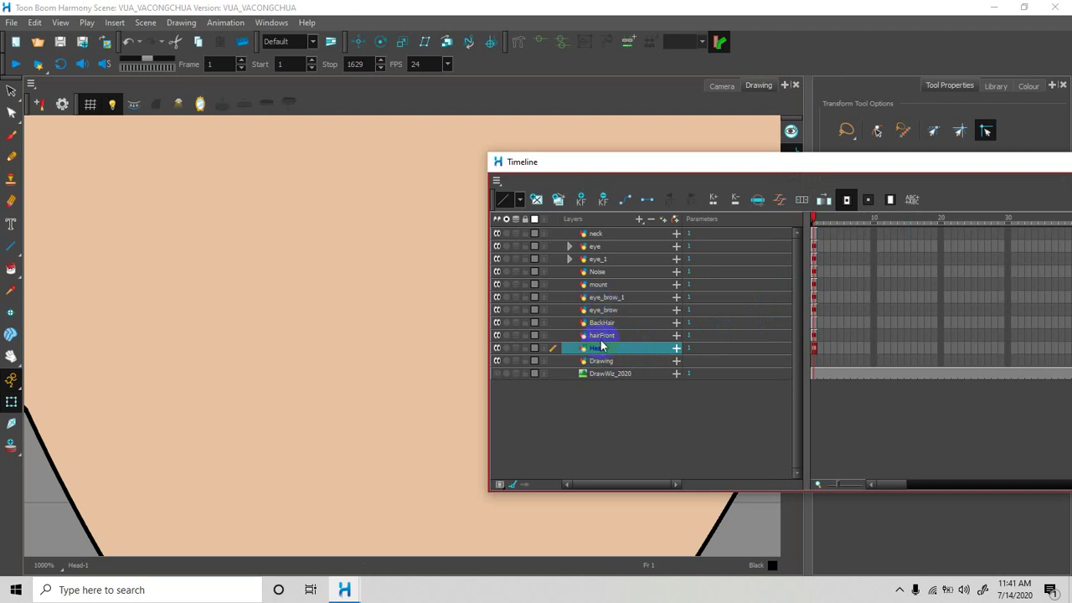
click(604, 285)
drag(423, 453, 402, 331)
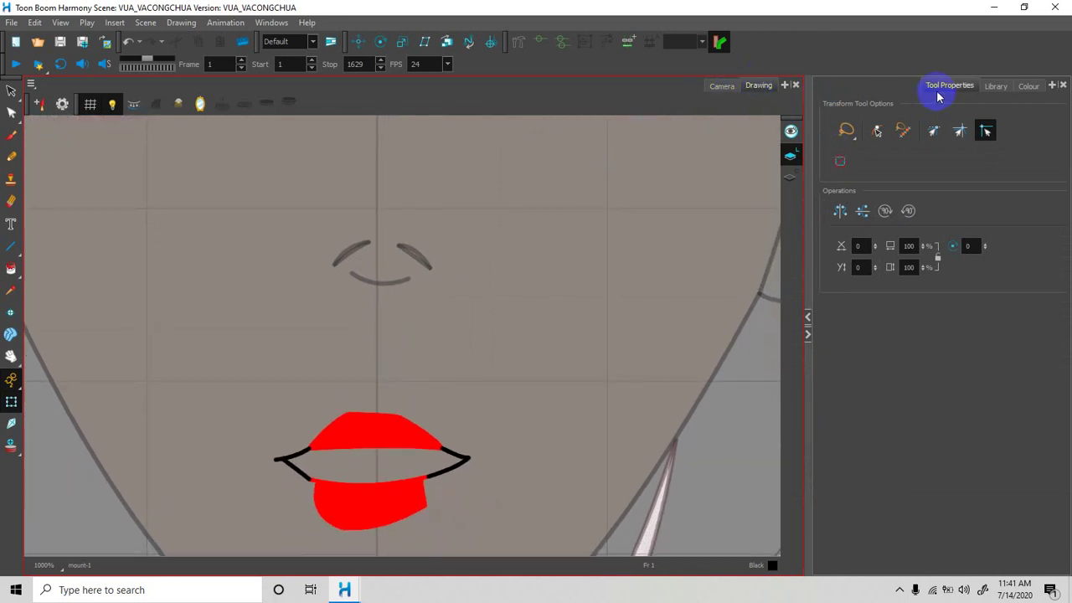
click(1028, 86)
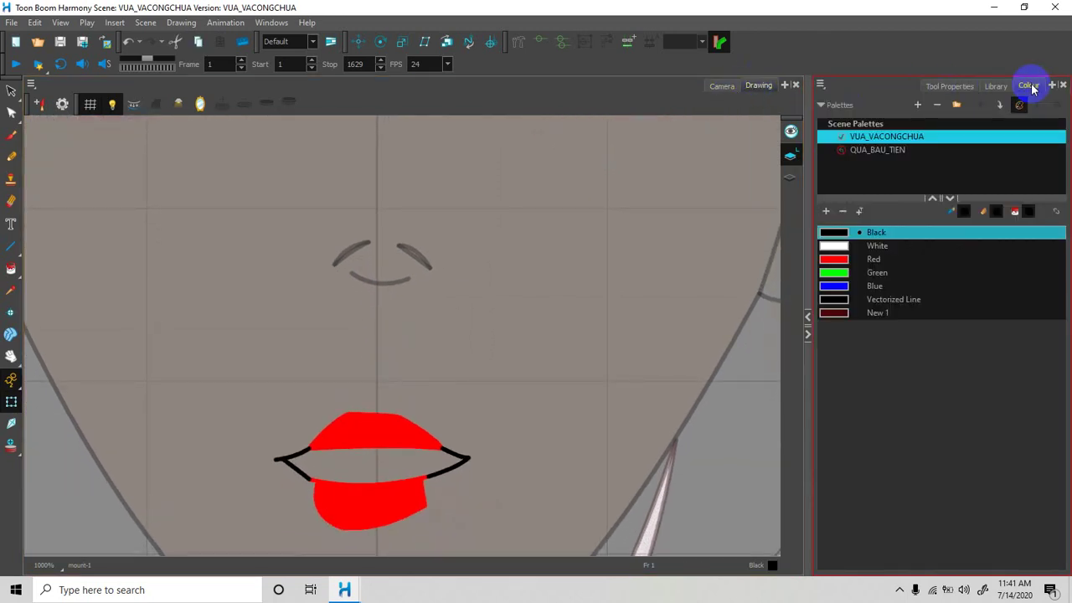
click(833, 313)
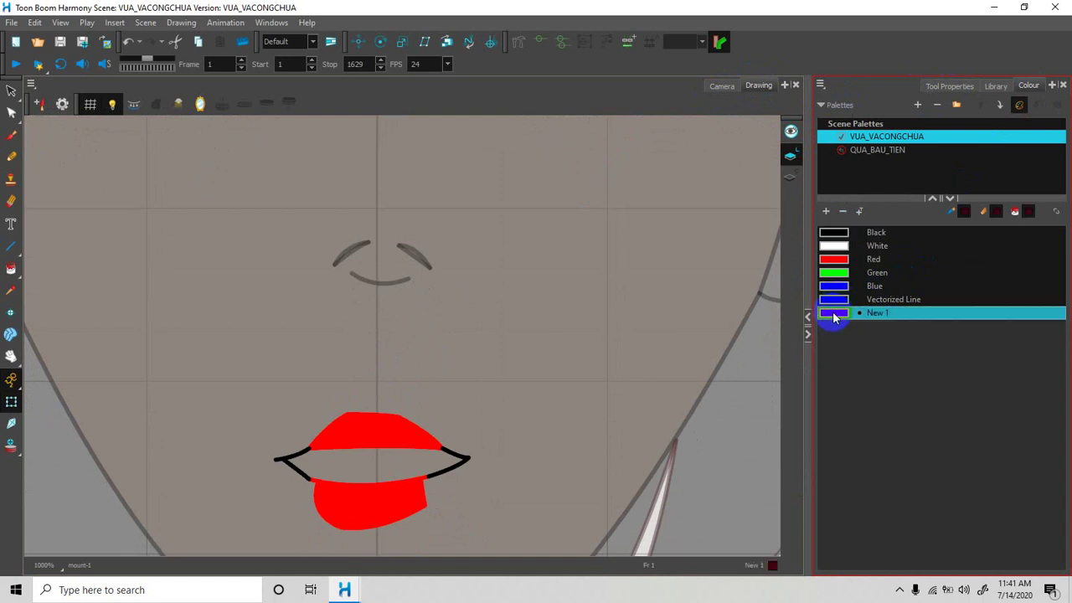
click(11, 269)
click(344, 471)
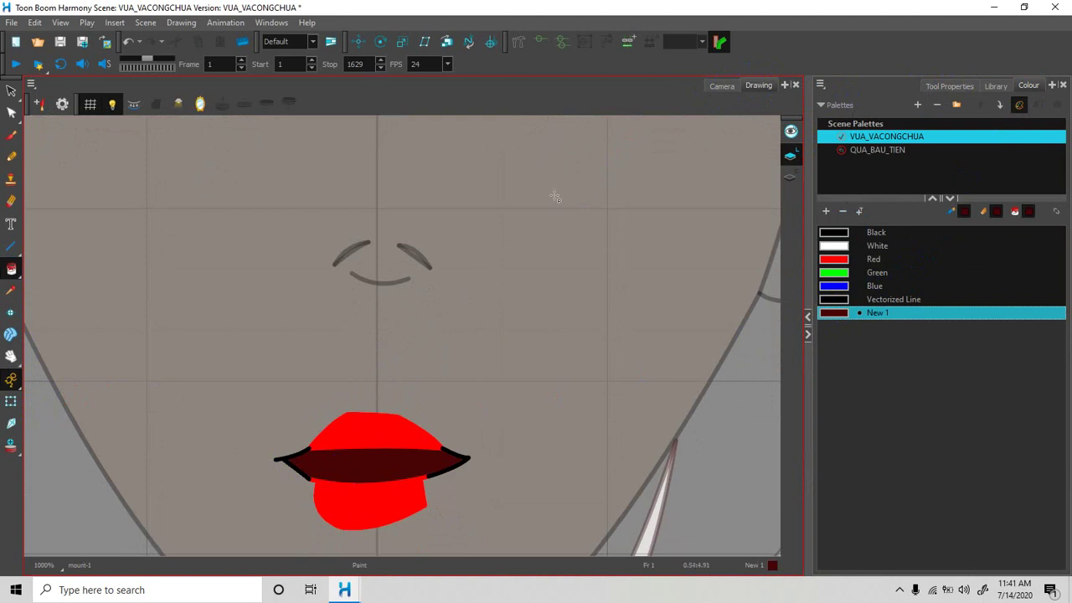
Check the painted mouth against the whole face in the Camera view.
click(719, 87)
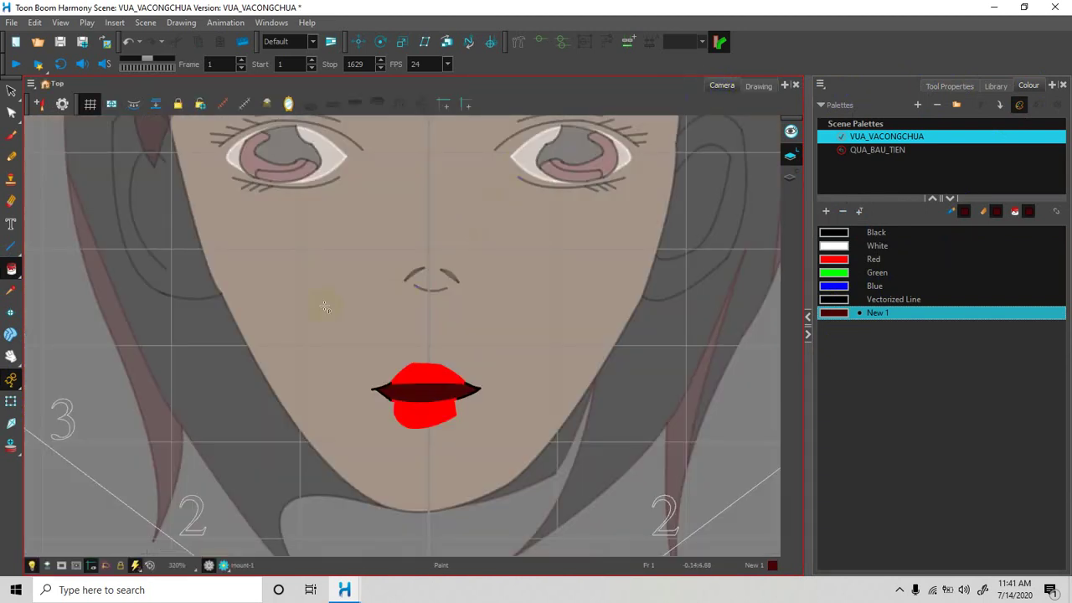
click(11, 90)
scroll(52, 209, down, 5)
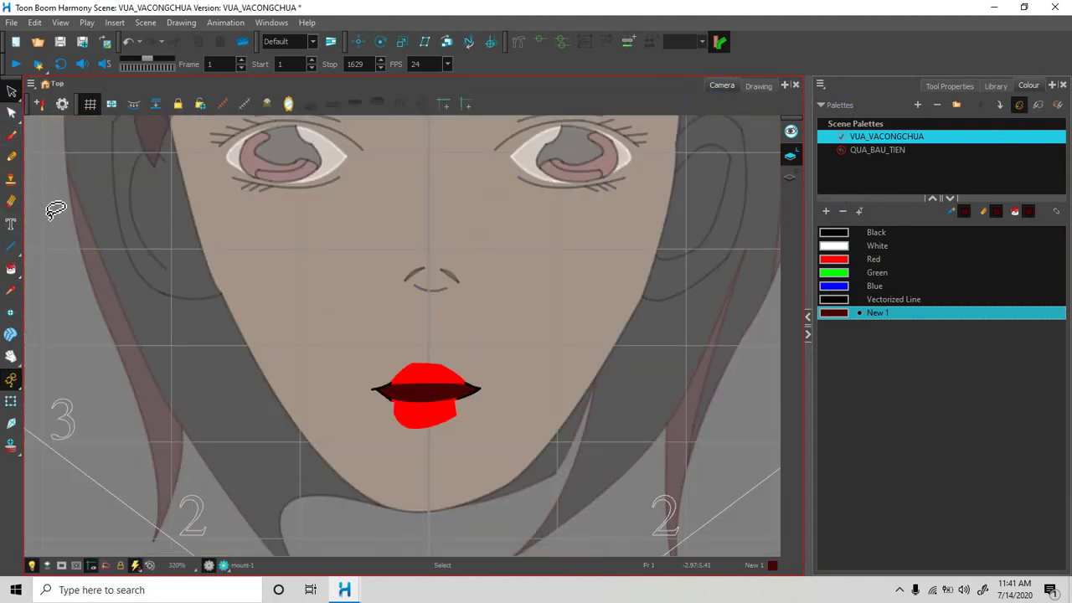
mouse_move(257, 223)
mouse_down()
mouse_move(429, 294)
mouse_move(465, 293)
mouse_up()
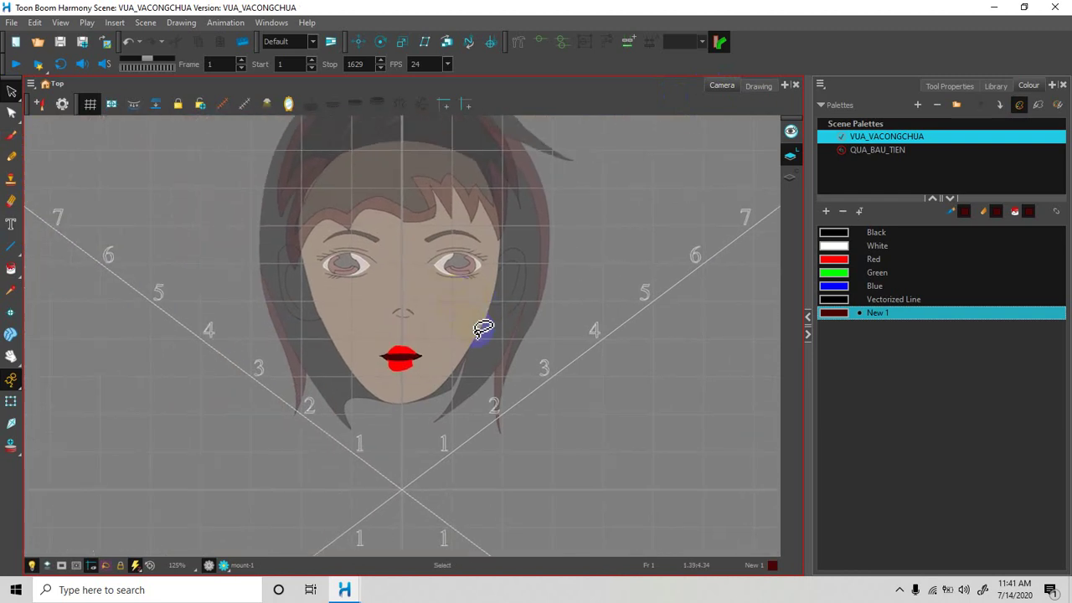
scroll(481, 326, up, 3)
drag(1071, 159, 628, 2)
drag(493, 5, 1071, 43)
key(space)
drag(565, 195, 569, 232)
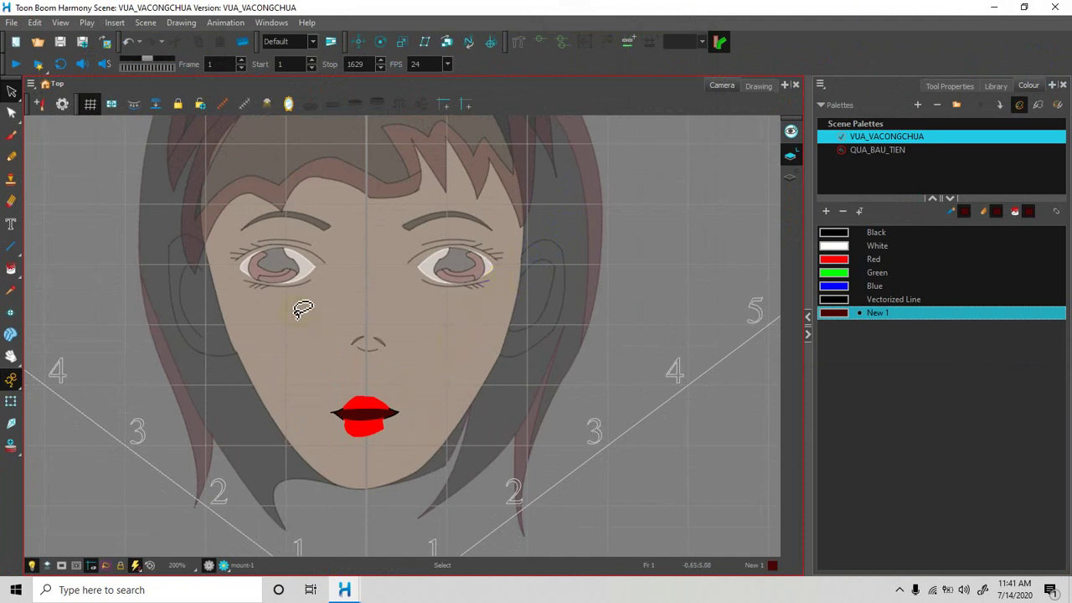
click(735, 112)
scroll(352, 354, down, 2)
scroll(355, 352, up, 2)
drag(467, 249, 509, 297)
click(573, 283)
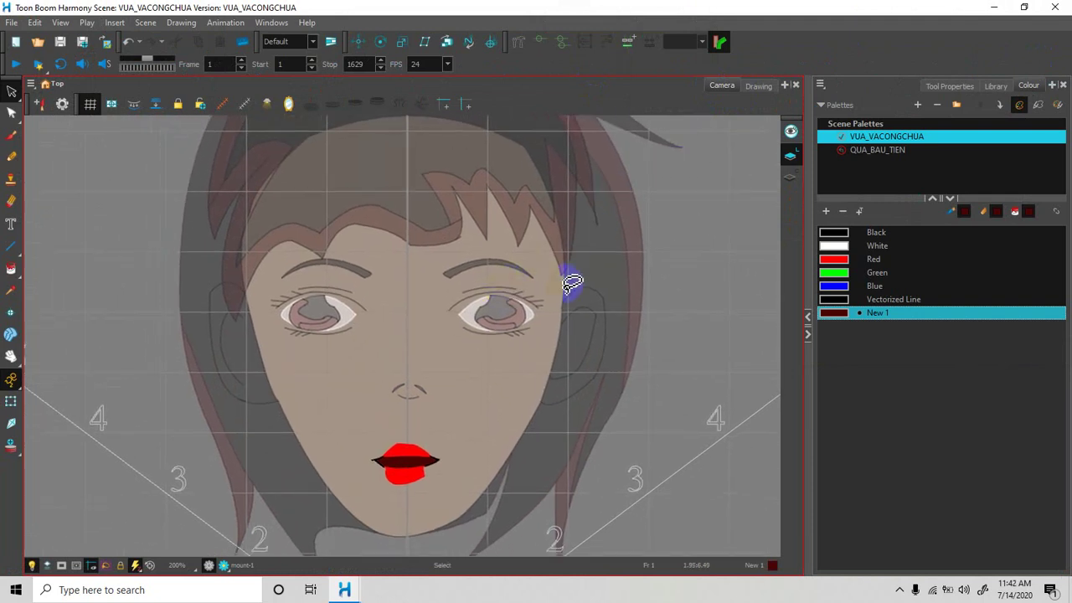
Select the first-frame cells of all layers from neck to Head and extend their exposure to frame 19.
drag(1071, 33, 912, 93)
drag(709, 166, 707, 278)
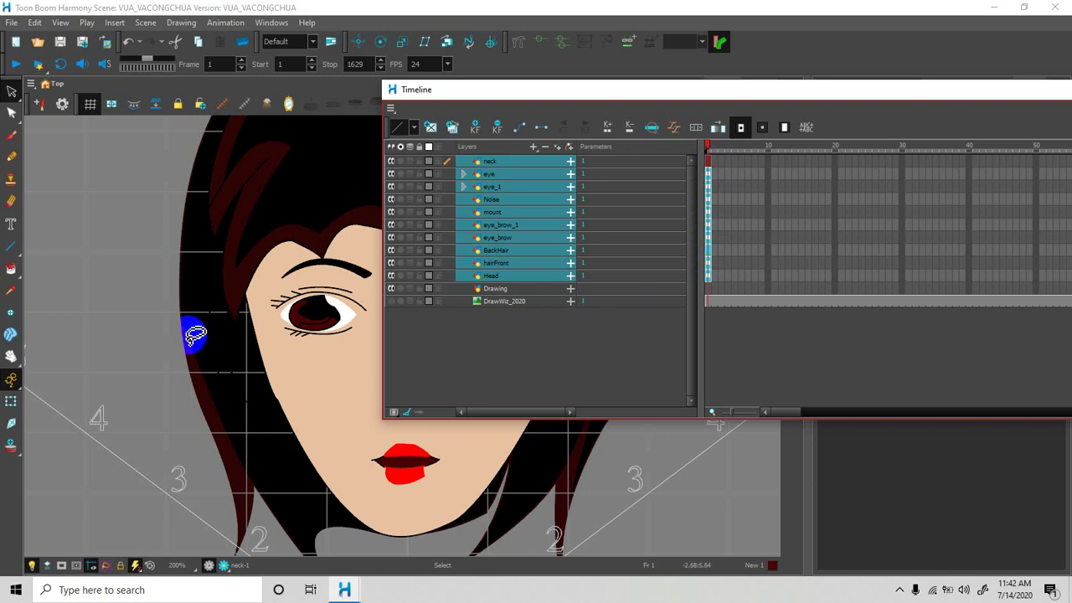
click(320, 308)
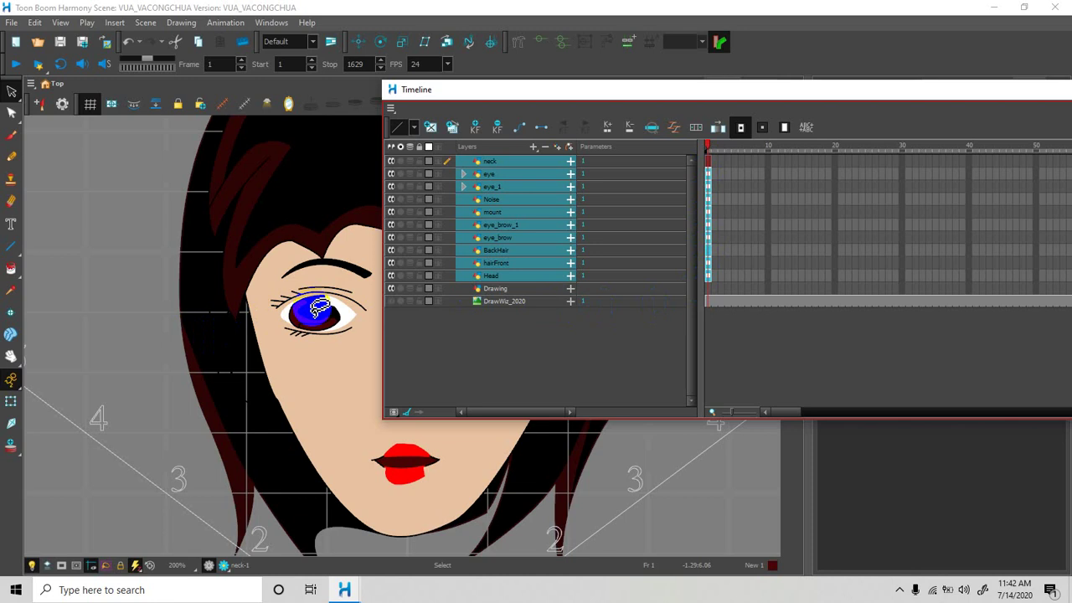
key(plus)
key(plus)
key(plus)
key(plus)
key(plus)
key(plus)
key(plus)
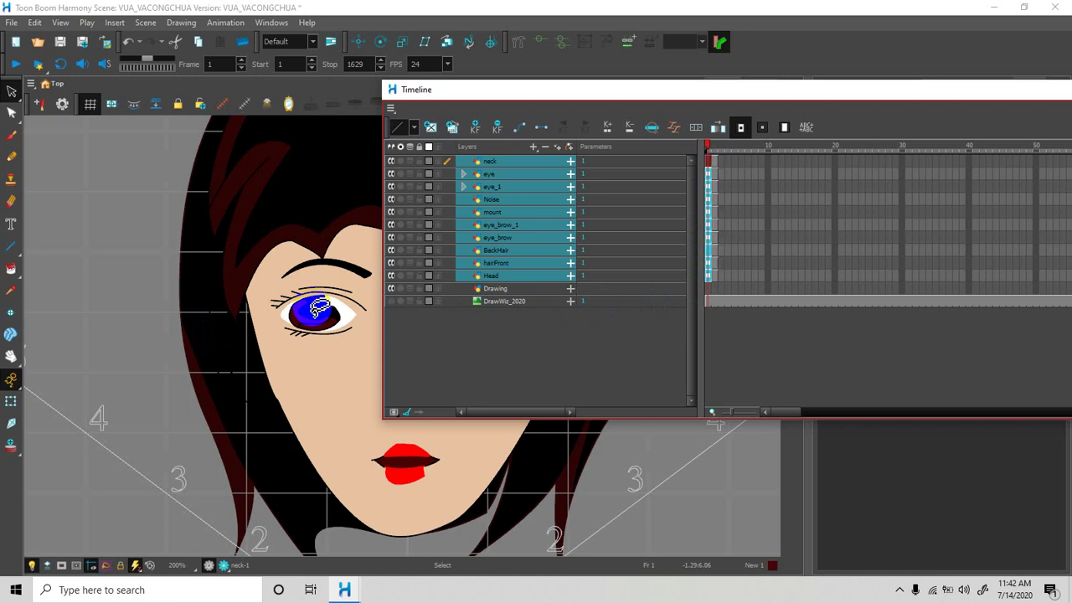
key(plus)
key(plus)
key(plus)
key(plus)
key(plus)
key(plus)
key(plus)
key(plus)
key(plus)
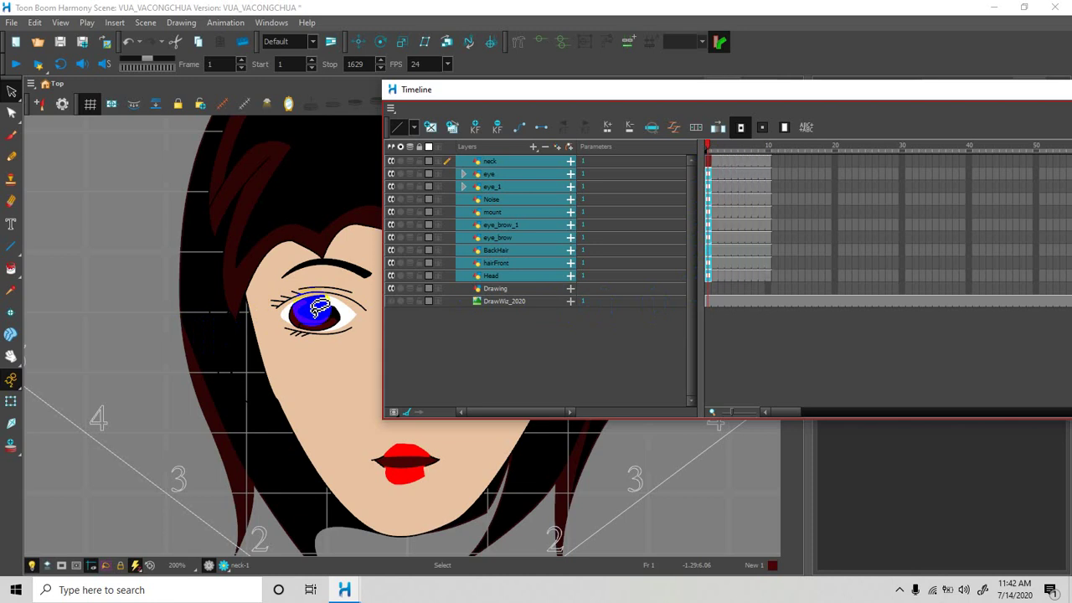
key(plus)
key(plus)
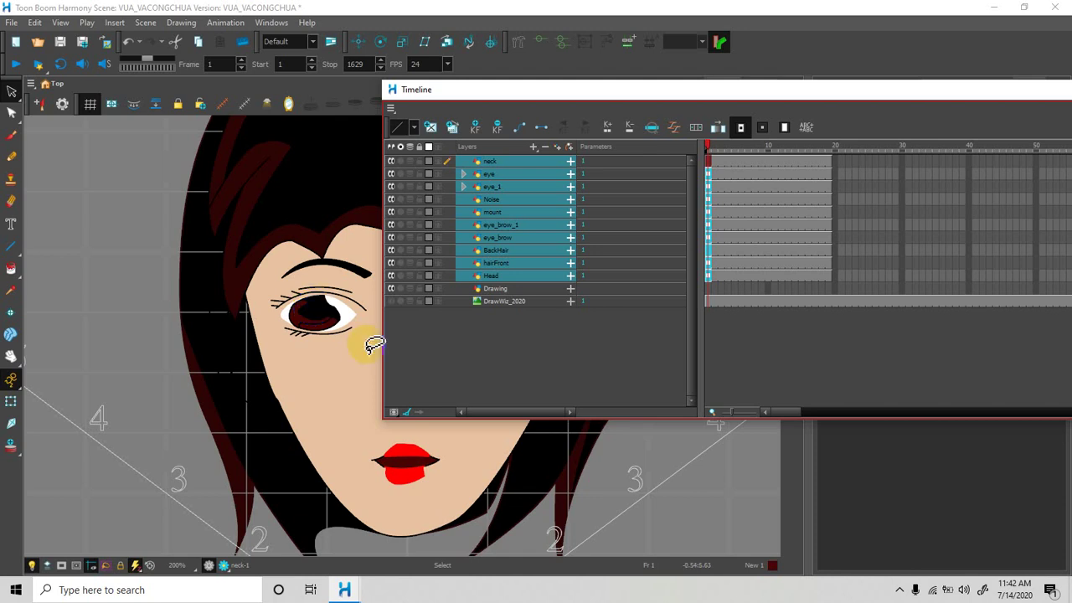
Move the Timeline window out of the way and examine the upper head and hair in the Camera view.
drag(629, 95, 849, 95)
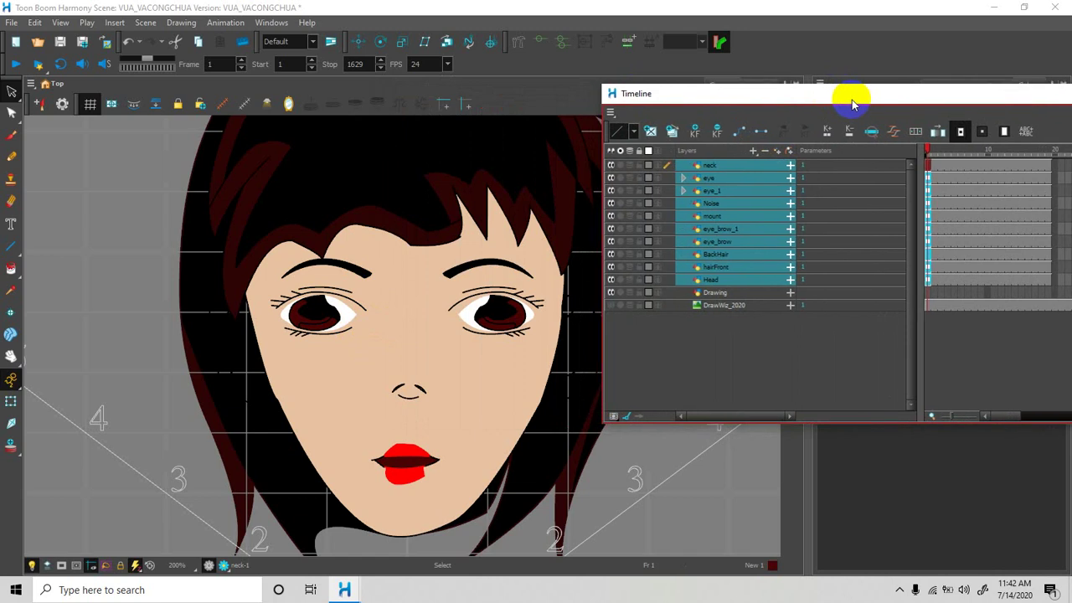
drag(471, 173, 467, 223)
drag(379, 237, 376, 251)
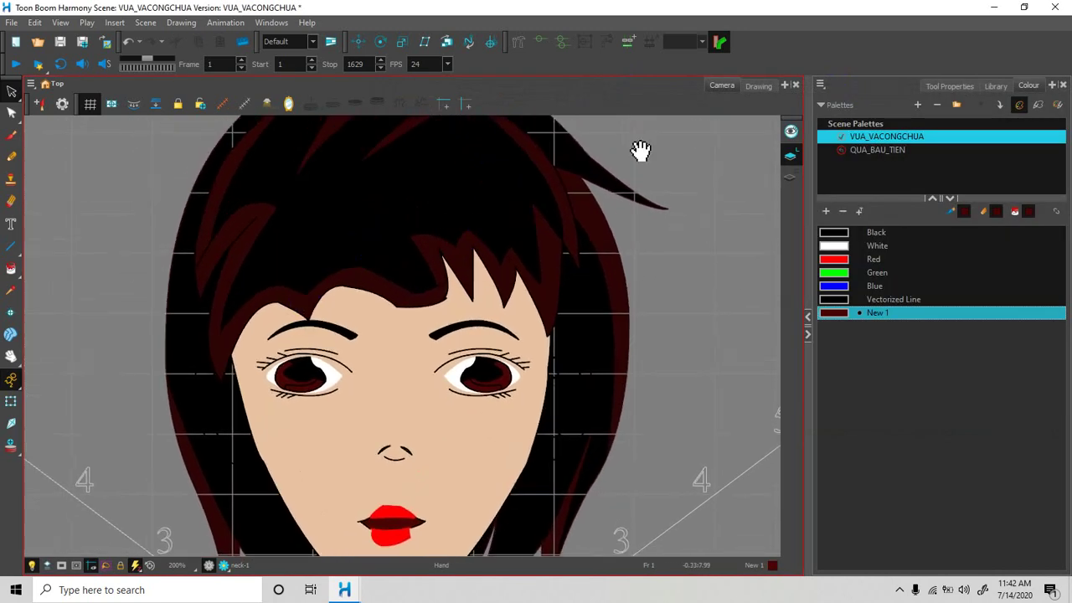
Bring the Timeline beside the face and check the drawings on the eye, eye_1 and Noise layers one after another.
key(alt+Tab)
drag(838, 106, 970, 107)
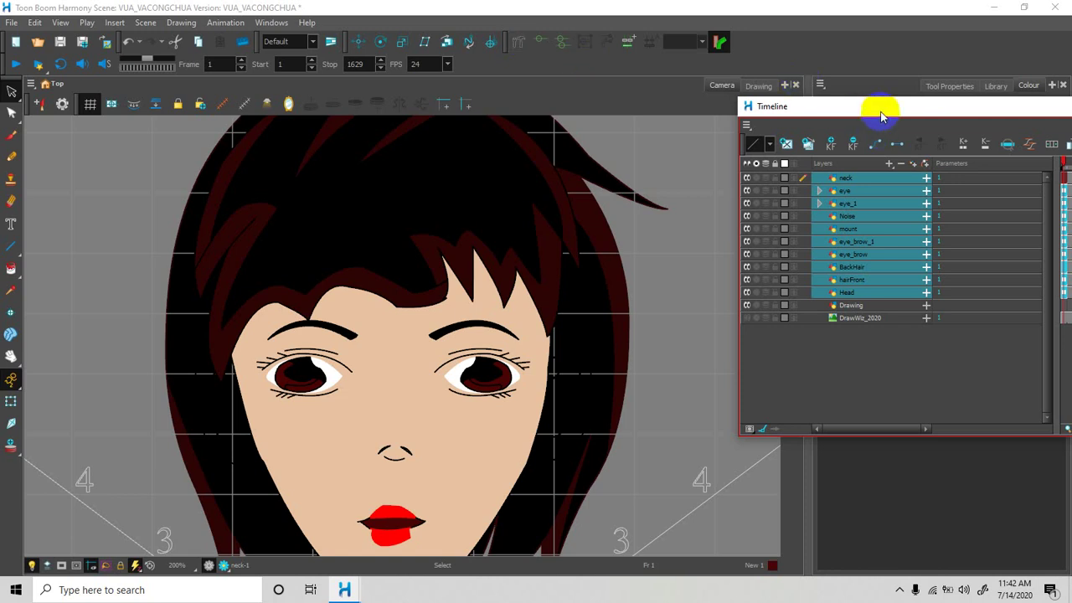
drag(880, 106, 783, 123)
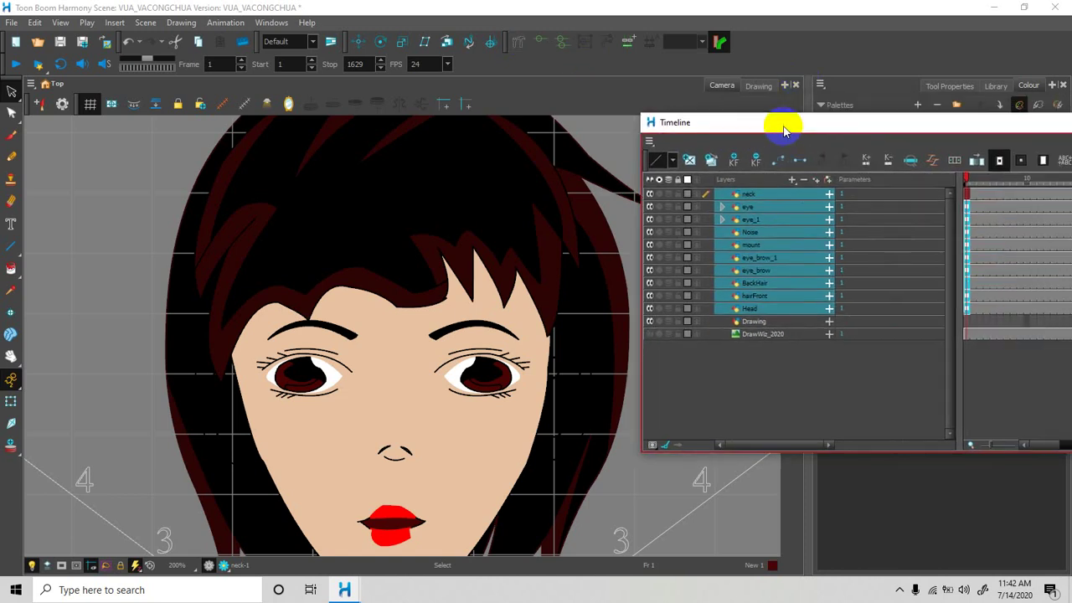
click(751, 207)
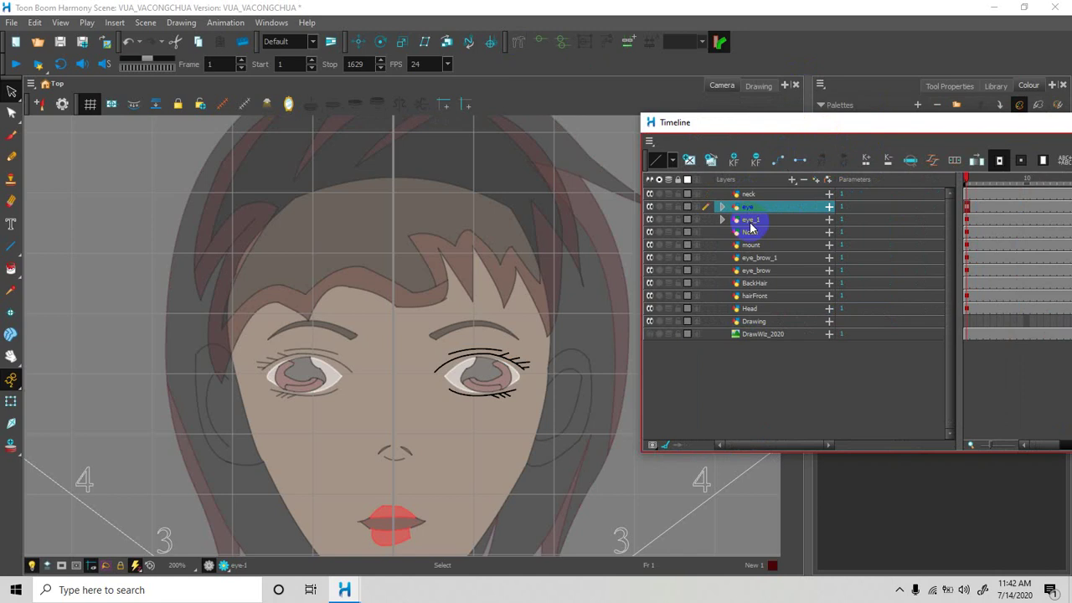
click(751, 220)
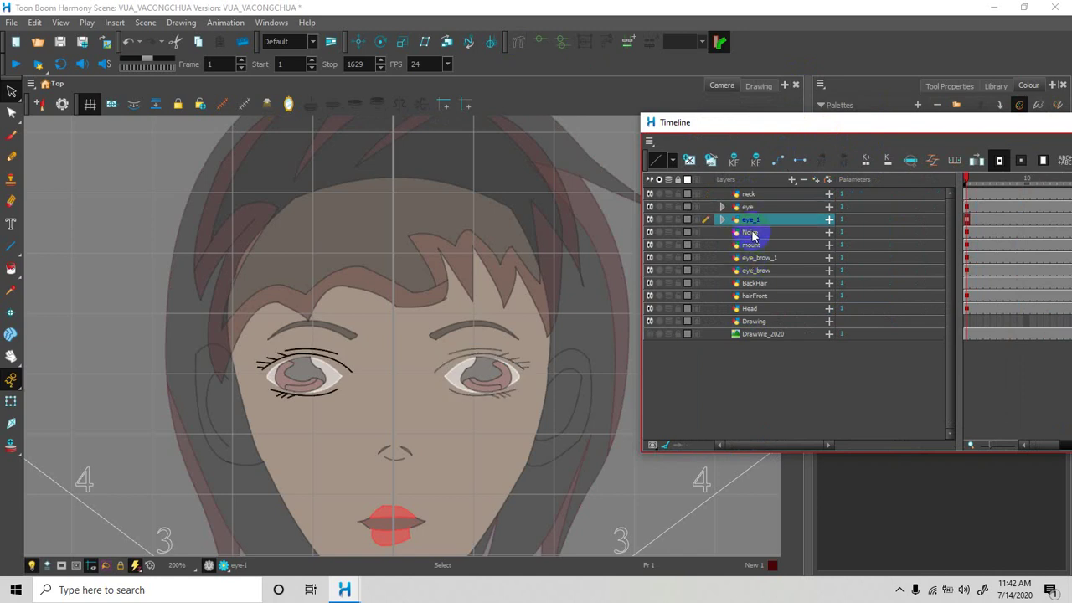
click(752, 233)
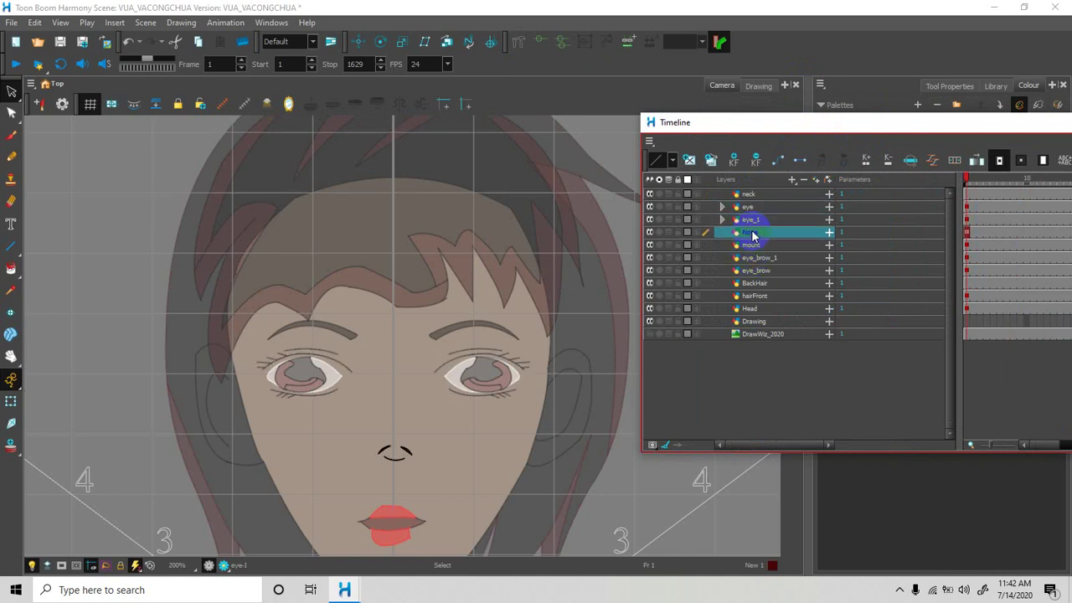
Select the hairFront layer and set the Rigging tool to Free Form mode, with the tool's options widened for easier access.
click(752, 297)
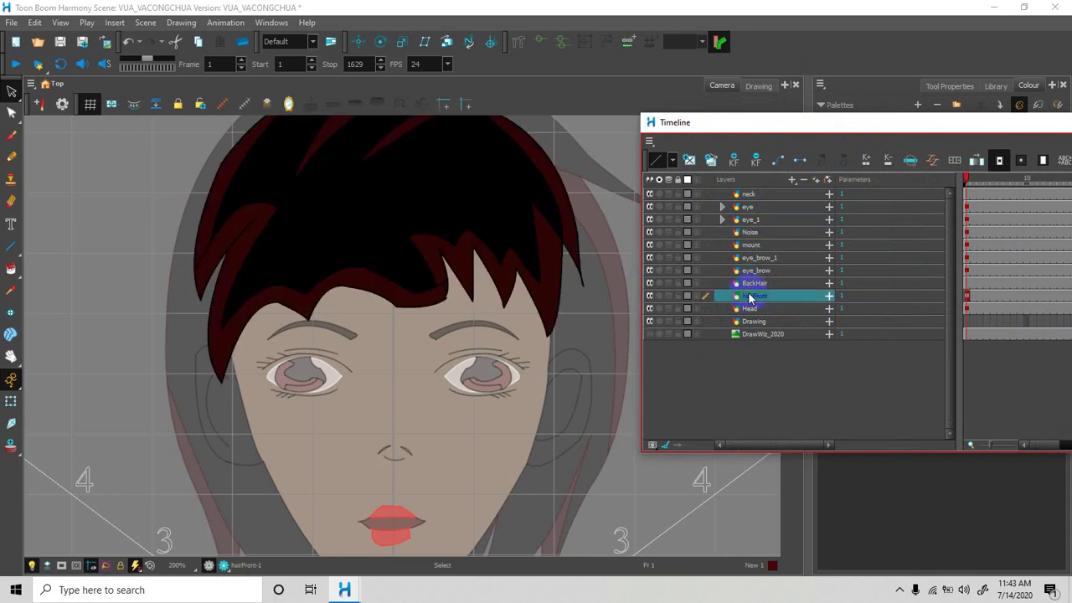
click(516, 49)
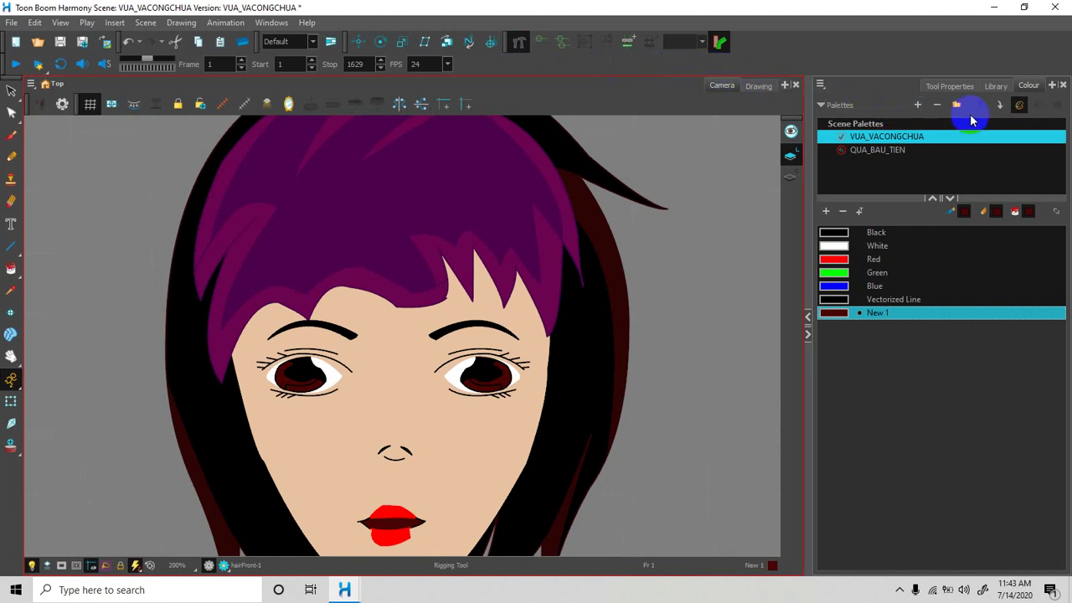
click(955, 87)
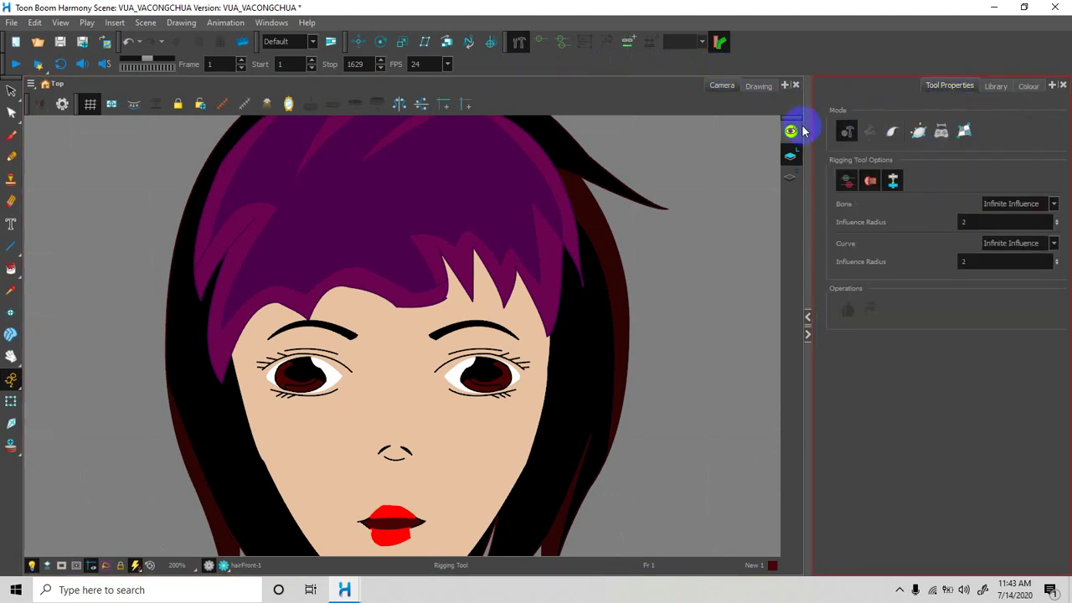
drag(807, 115, 677, 138)
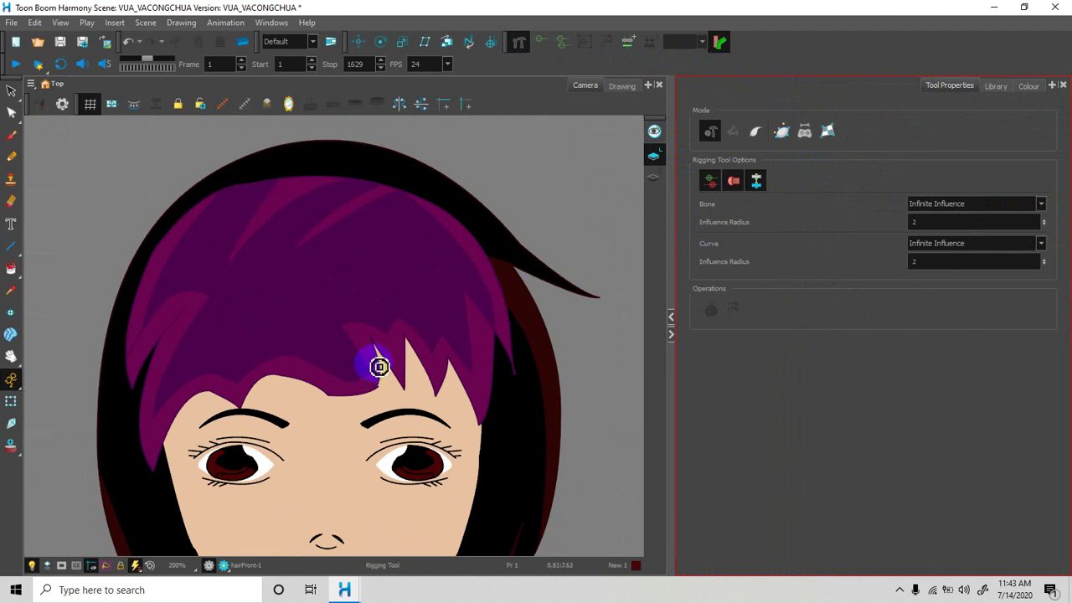
drag(345, 389, 377, 319)
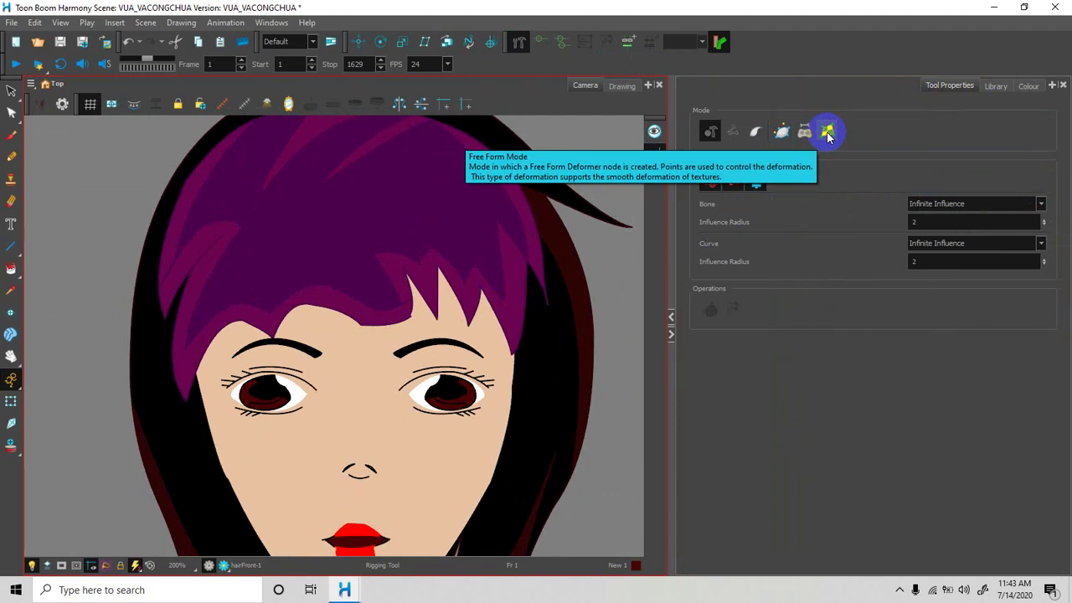
click(755, 134)
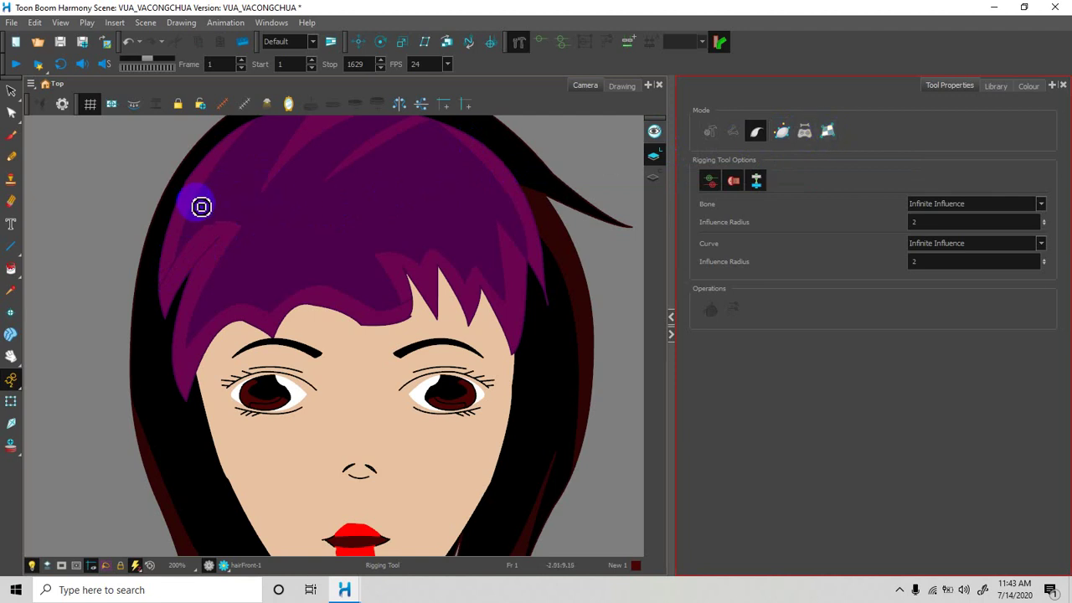
click(828, 131)
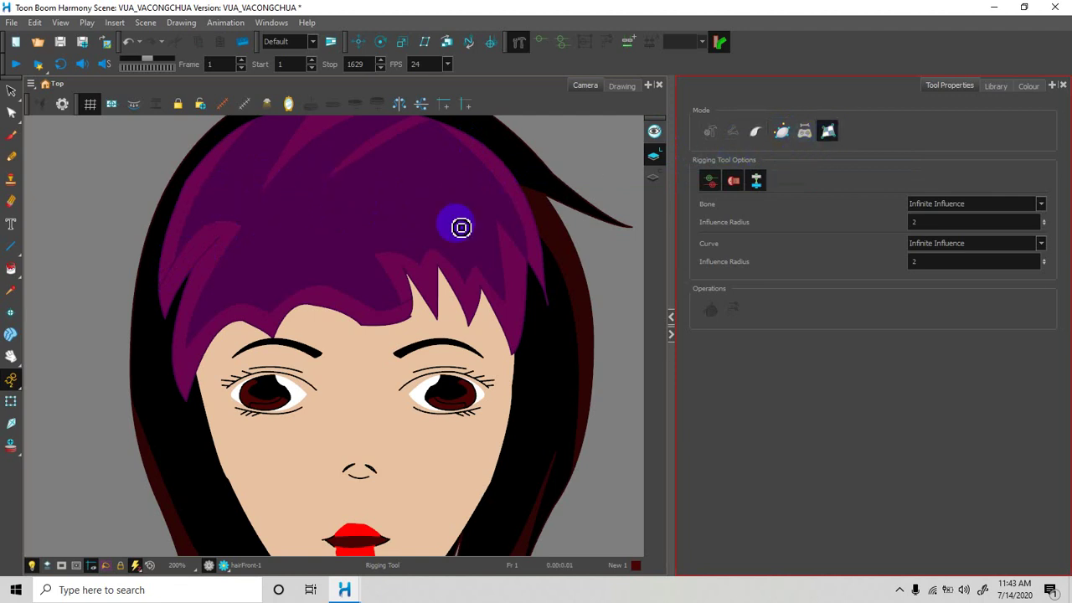
Try placing free-form deformation points at the middle and side of the fringe on hairFront, and undo the deformation.
click(333, 296)
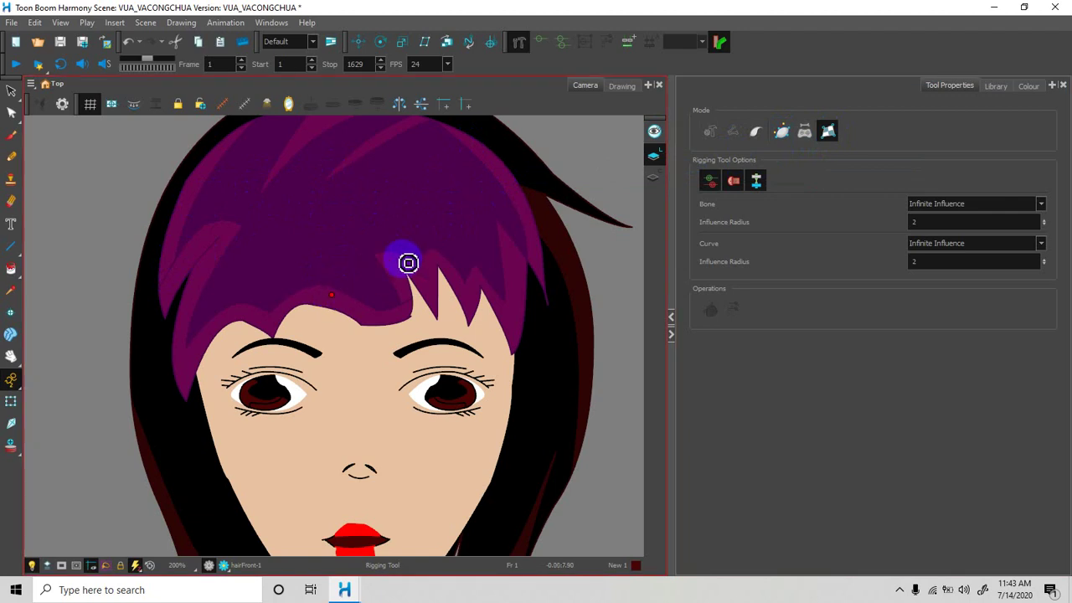
click(531, 308)
click(346, 165)
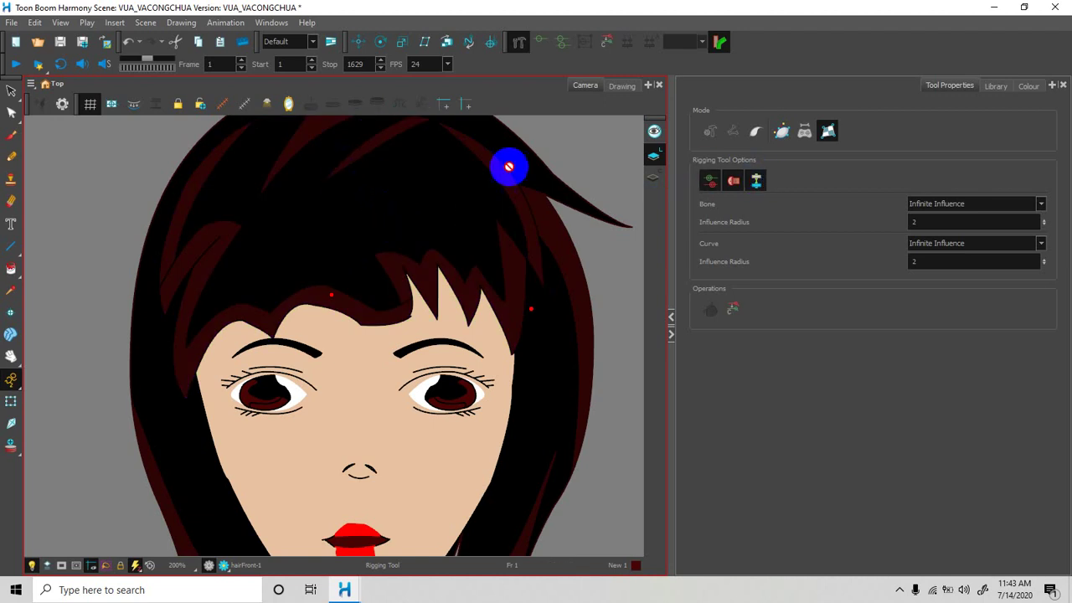
click(10, 402)
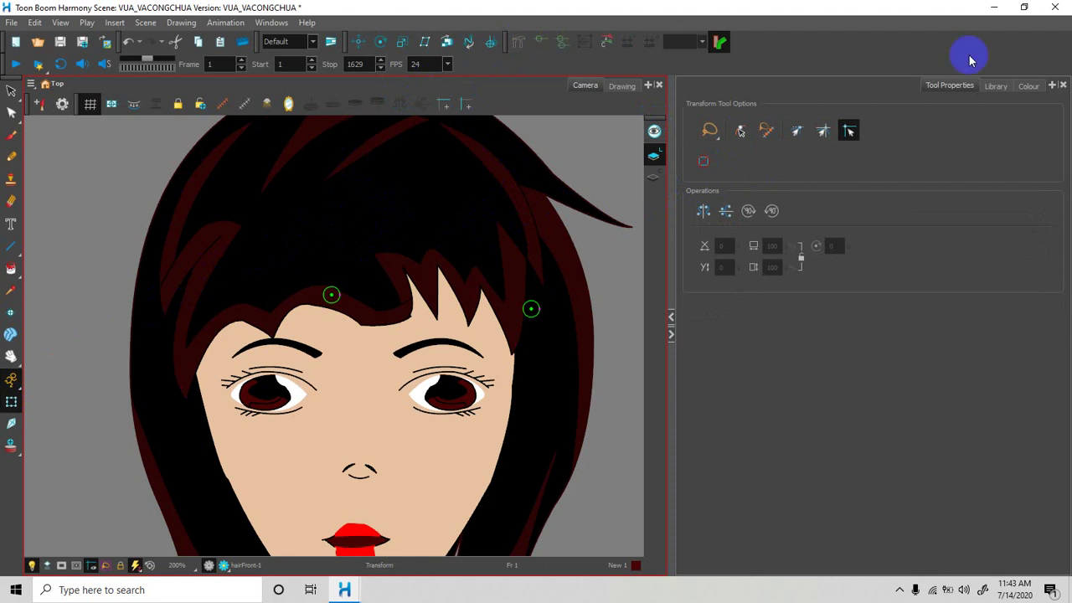
key(alt+Tab)
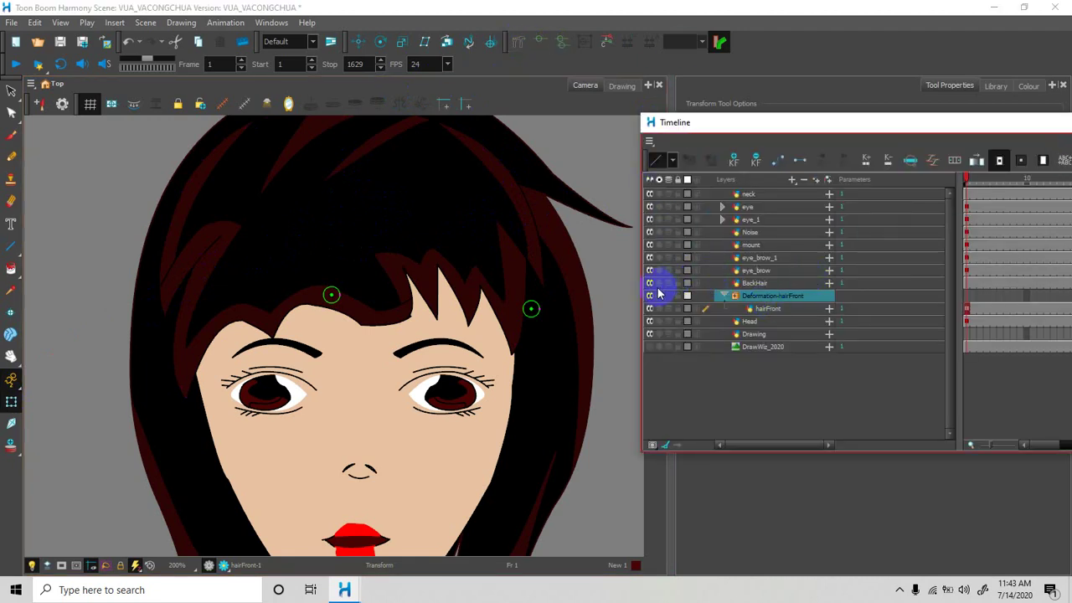
key(ctrl+z)
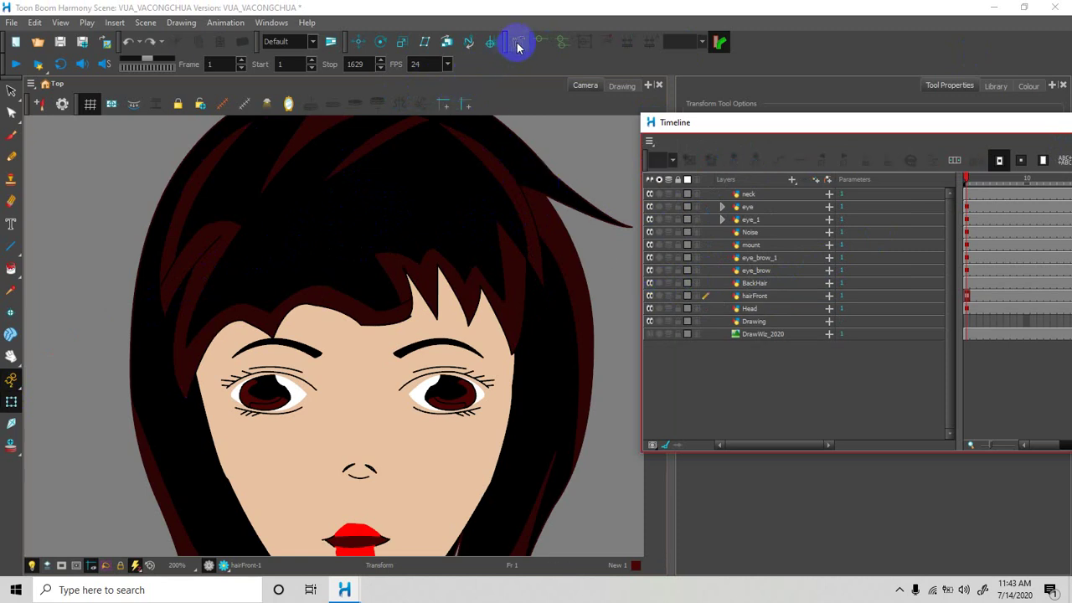
Place free-form deformation points on hairFront below the fringe's centre, beside its two lower ends and at the crown.
click(518, 43)
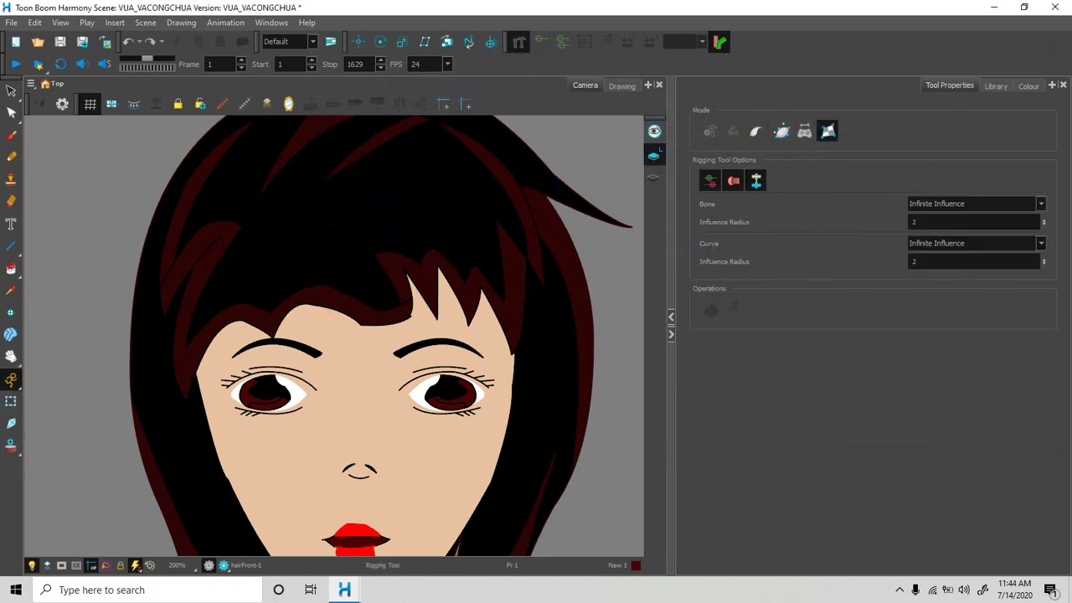
key(alt+Tab)
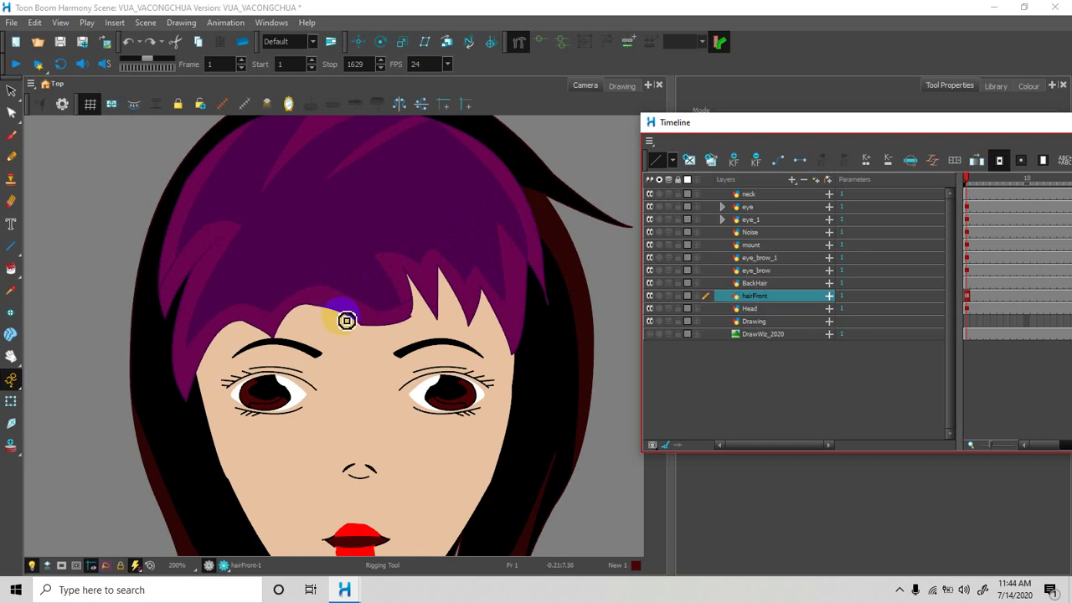
click(350, 333)
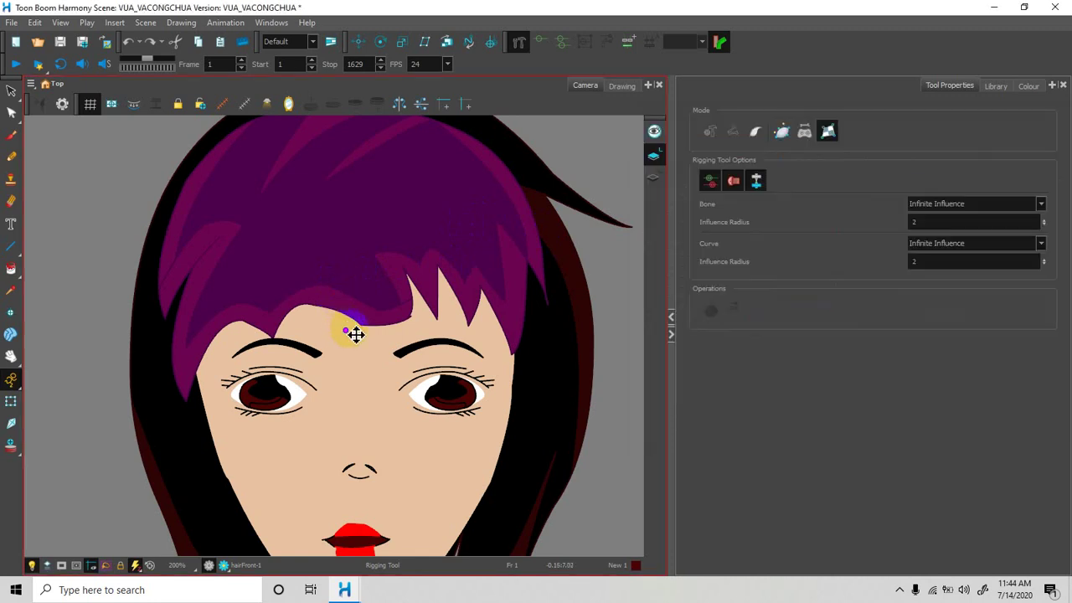
click(540, 338)
key(space)
drag(386, 191, 452, 260)
click(402, 183)
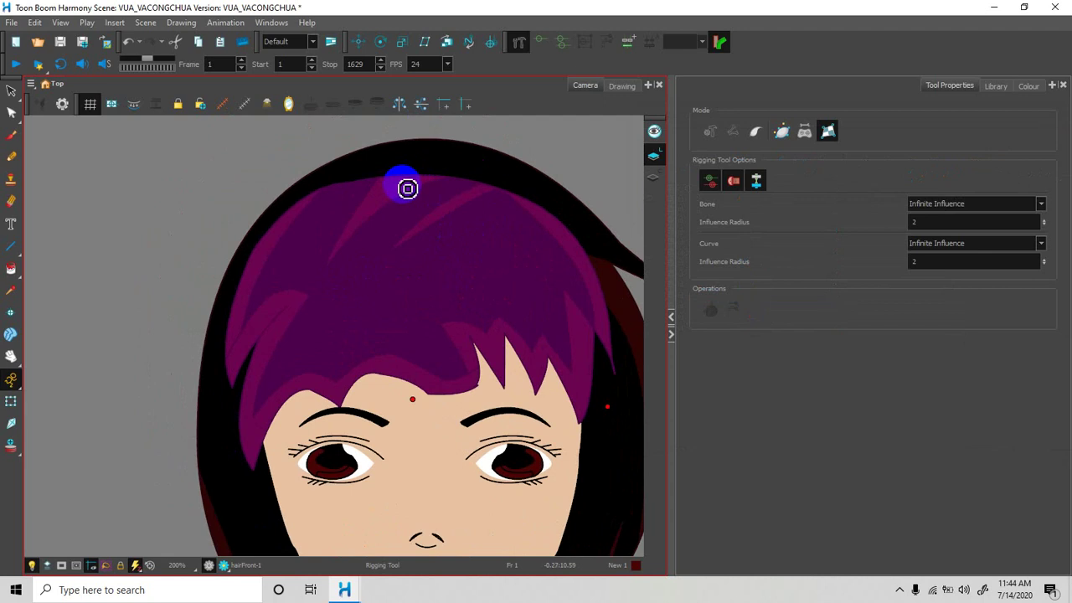
click(235, 402)
key(space)
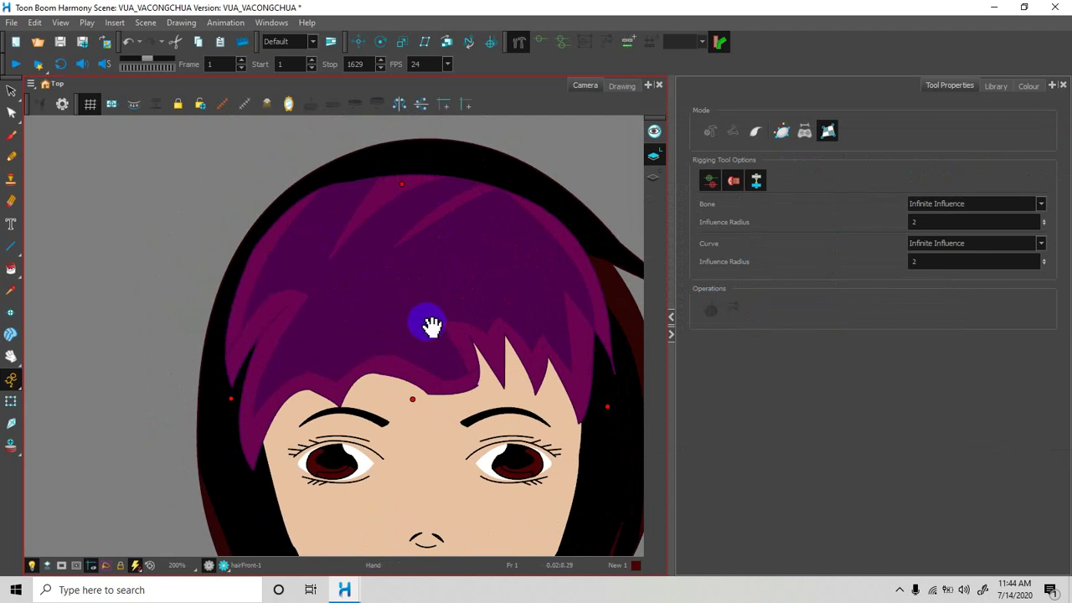
drag(431, 323, 407, 267)
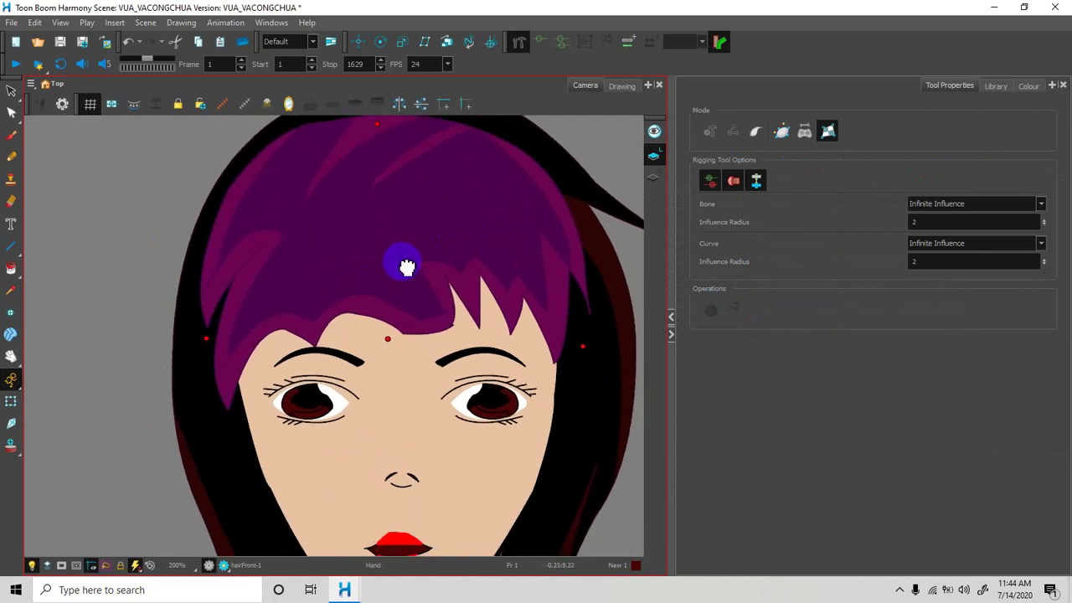
Activate the Transform tool on the hairFront layer's deformation points and widen the Camera view.
click(11, 404)
click(496, 442)
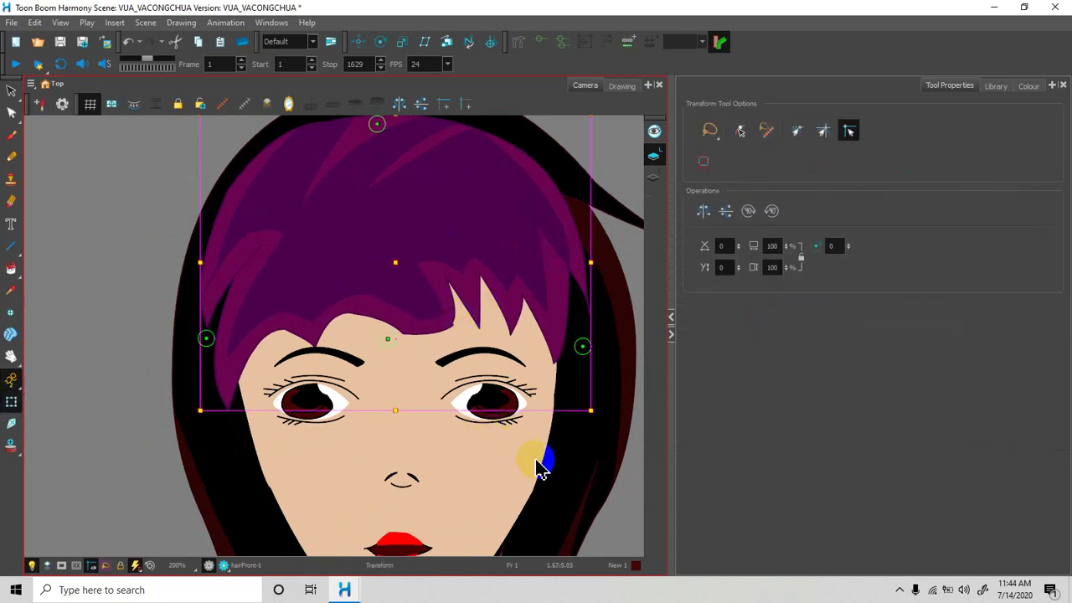
drag(674, 130, 867, 131)
key(space)
drag(749, 232, 710, 323)
click(491, 416)
drag(1071, 129, 1045, 174)
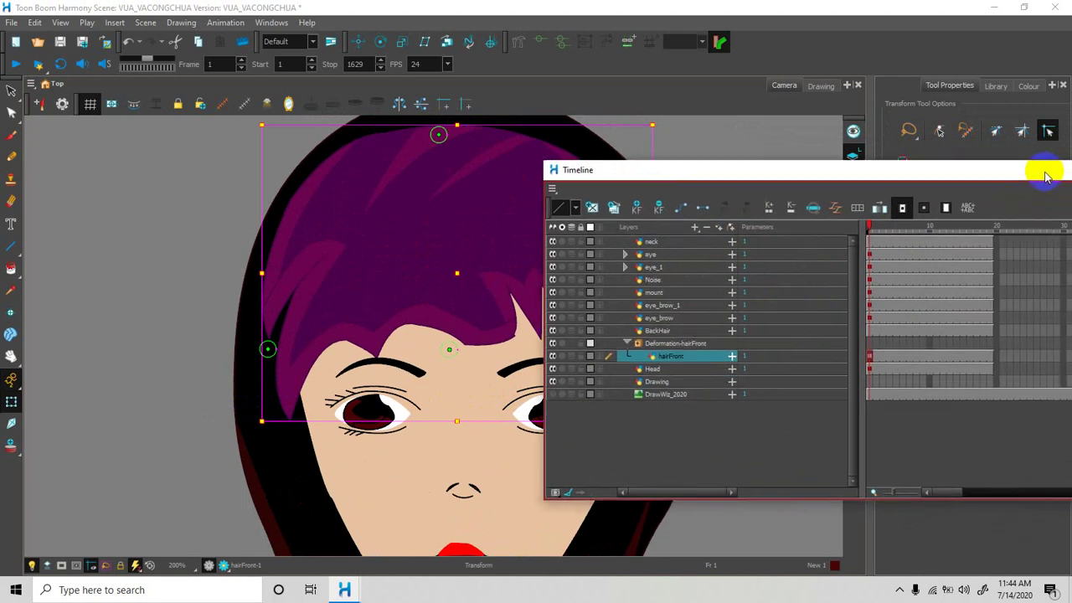
Go to frame 8, pull the front hair's two side deformation points down and slightly outward, and nudge its crown point.
drag(873, 229, 918, 231)
drag(795, 173, 995, 149)
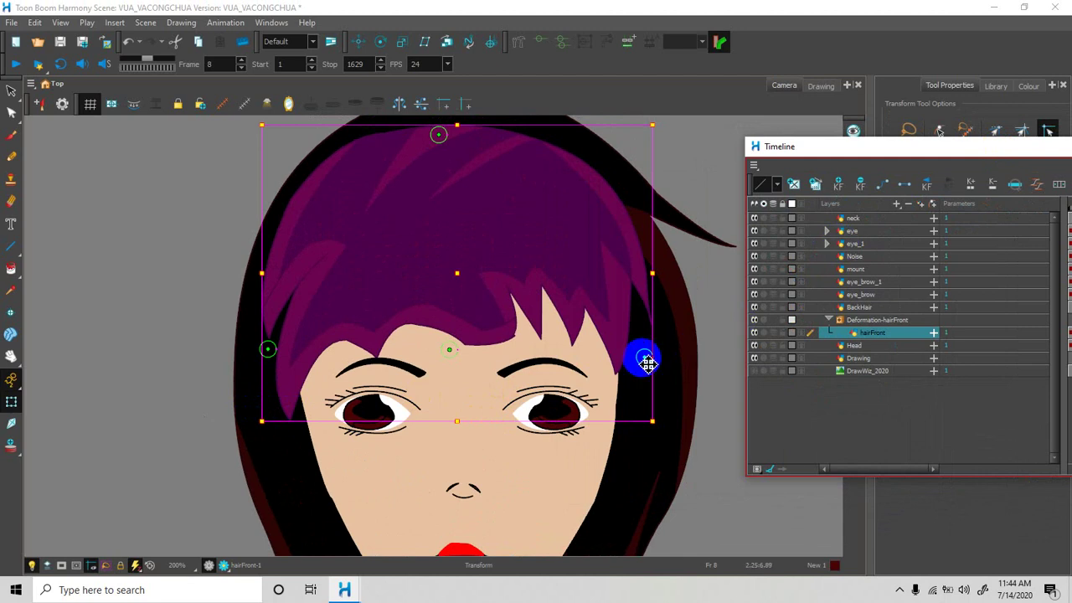
click(660, 359)
drag(661, 359, 662, 373)
click(272, 363)
mouse_move(279, 368)
mouse_down()
mouse_move(276, 356)
mouse_move(268, 366)
mouse_up()
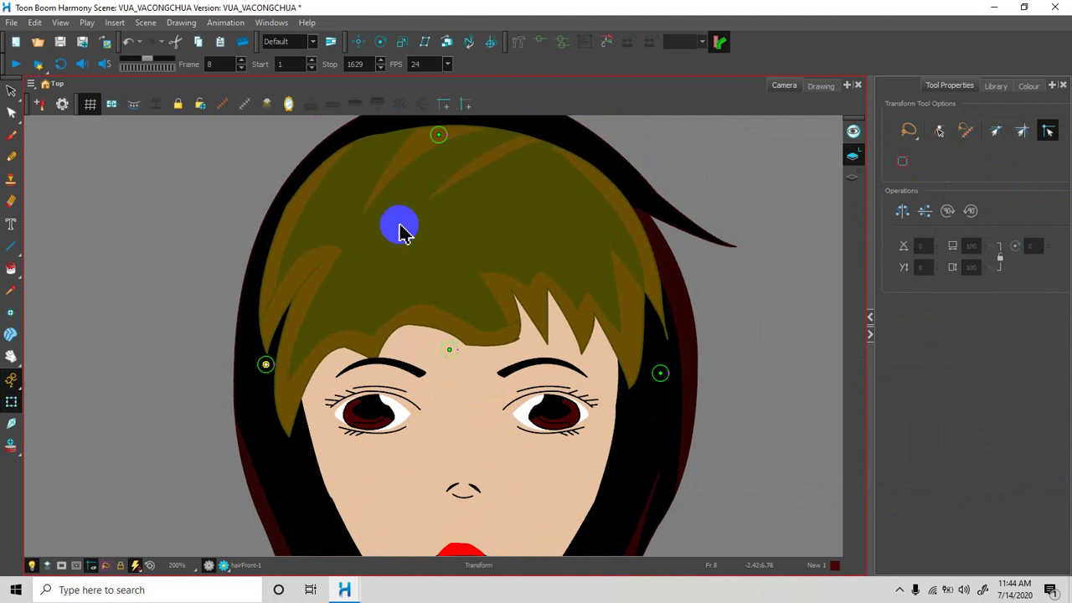
click(442, 138)
drag(451, 139, 449, 136)
At frame 18, pull the front hair's two side deformation points inward and slightly down.
drag(1071, 147, 990, 148)
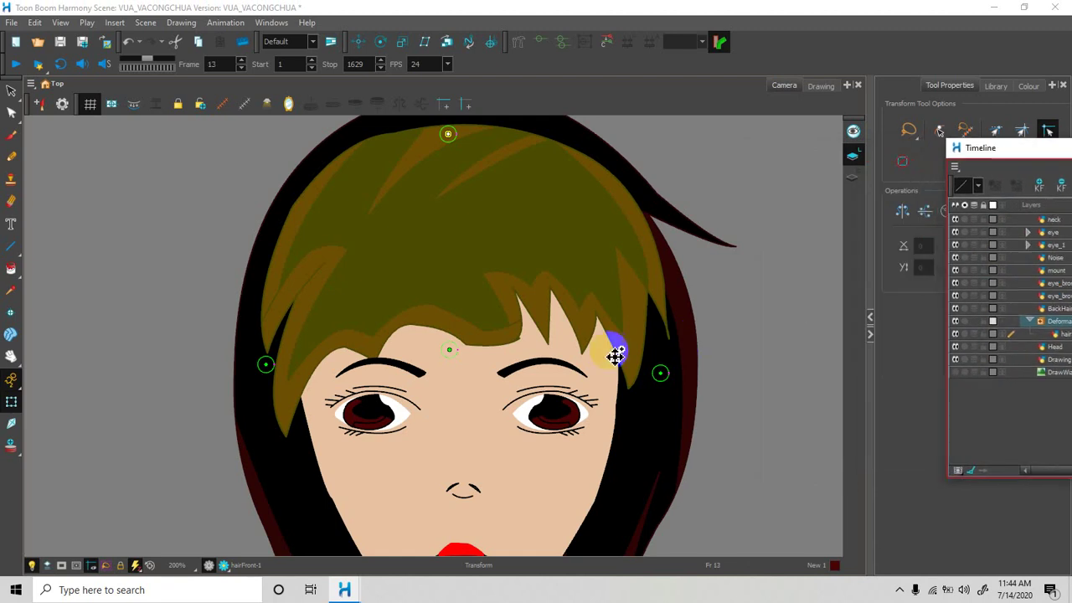
click(666, 376)
key(.)
drag(665, 377, 644, 382)
drag(299, 393, 276, 375)
click(904, 260)
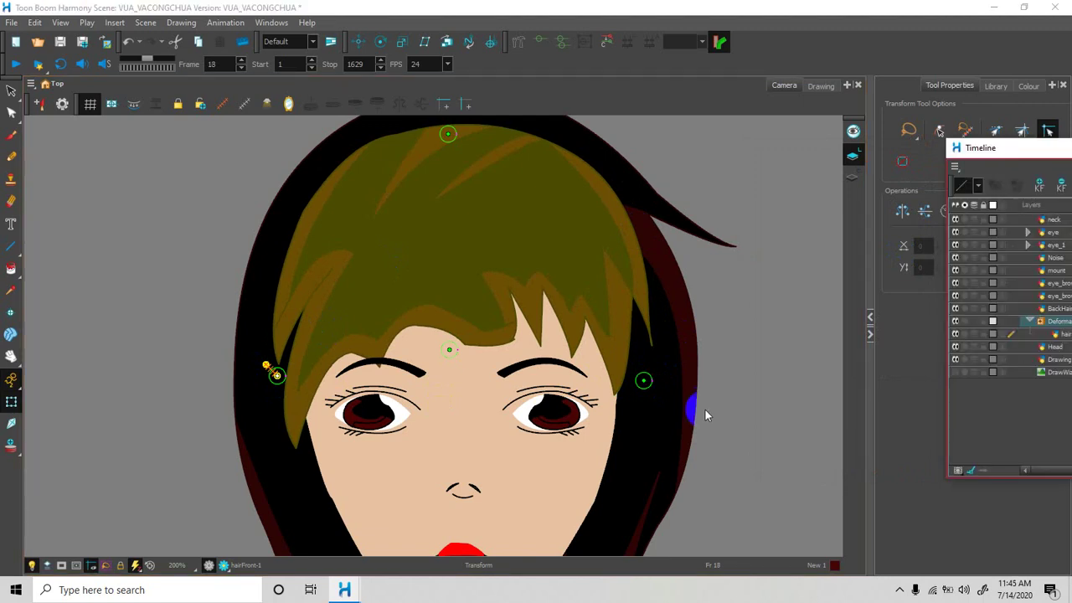
Raise the front hair's forehead deformation point slightly at frame 18.
drag(1017, 148, 620, 155)
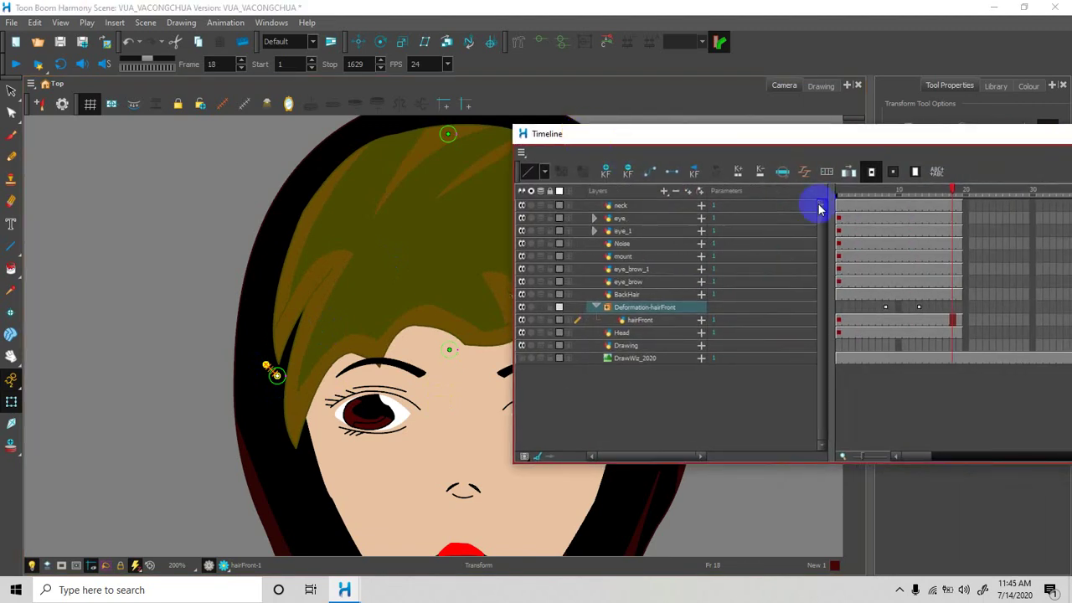
drag(757, 137, 961, 155)
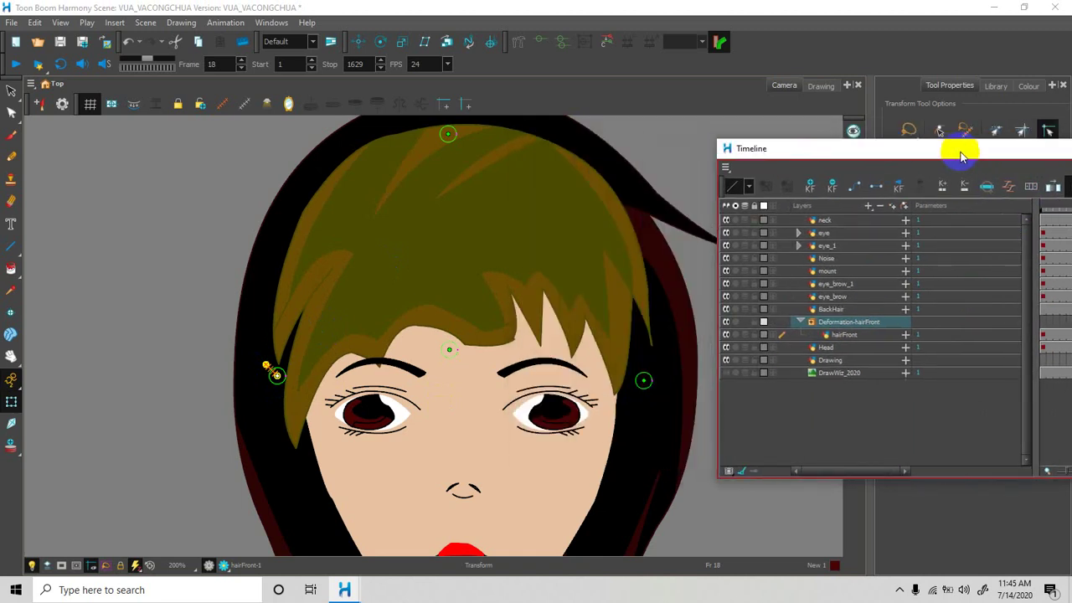
click(452, 358)
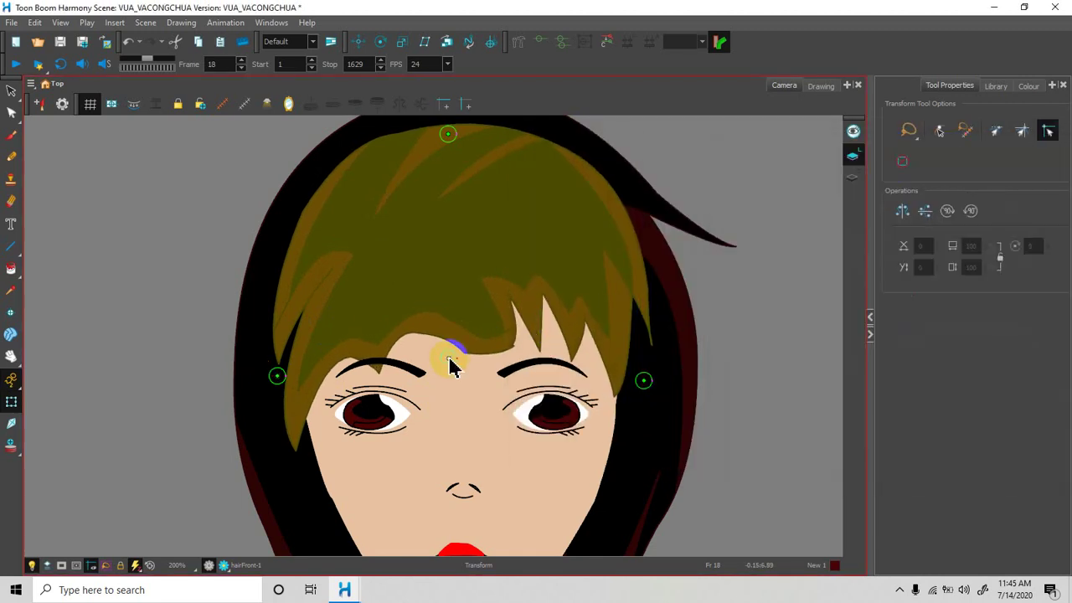
mouse_move(453, 367)
mouse_down()
mouse_move(443, 328)
mouse_move(472, 327)
mouse_up()
scroll(714, 310, down, 2)
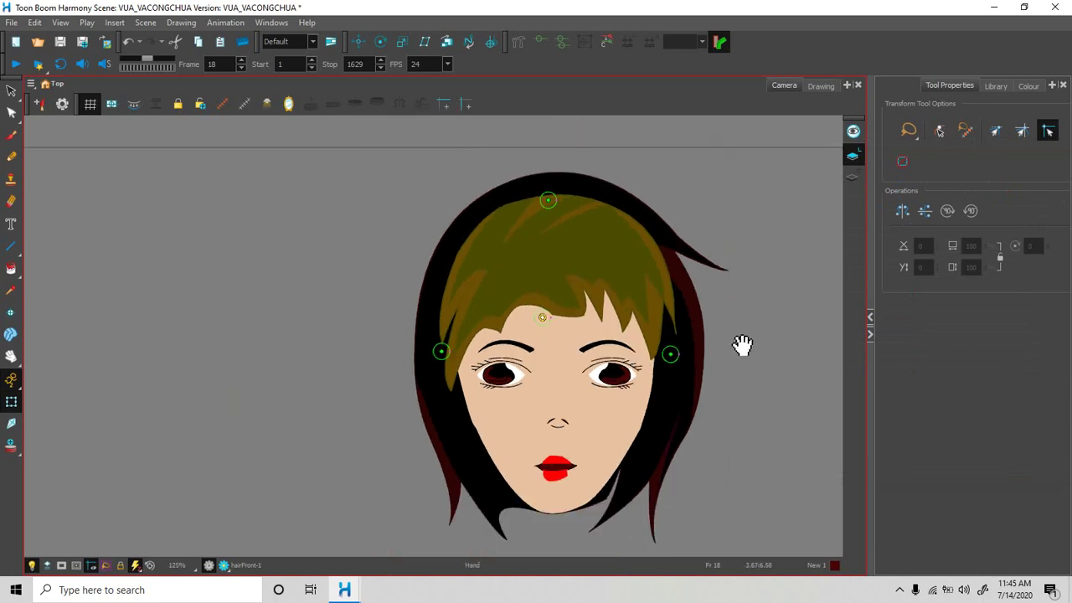
drag(742, 342, 715, 323)
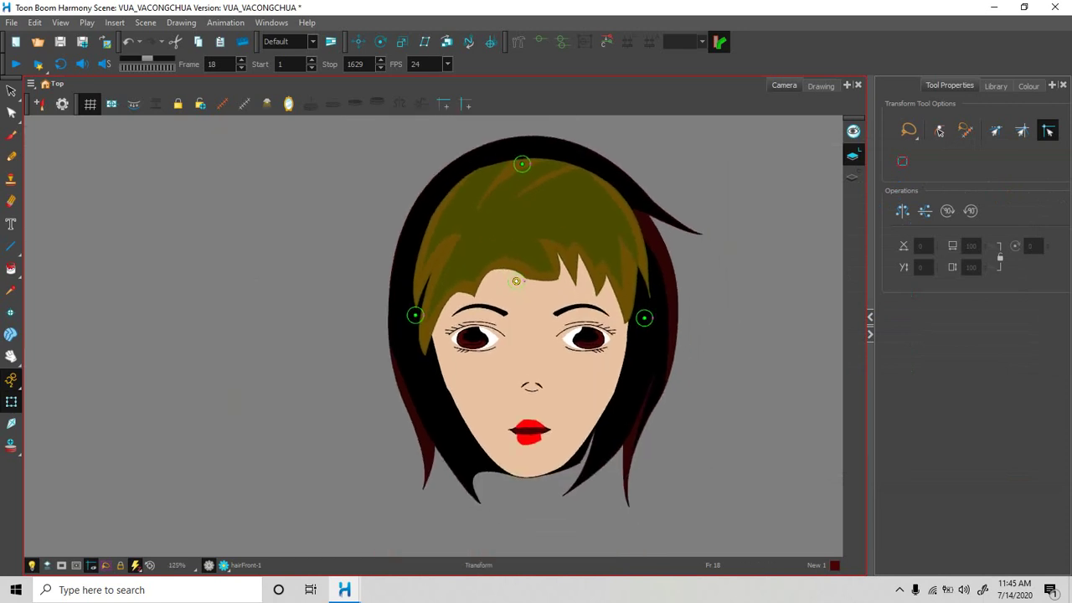
Play the front hair animation from frame 1, and go to frame 19 to check the hair pose.
key(alt+Tab)
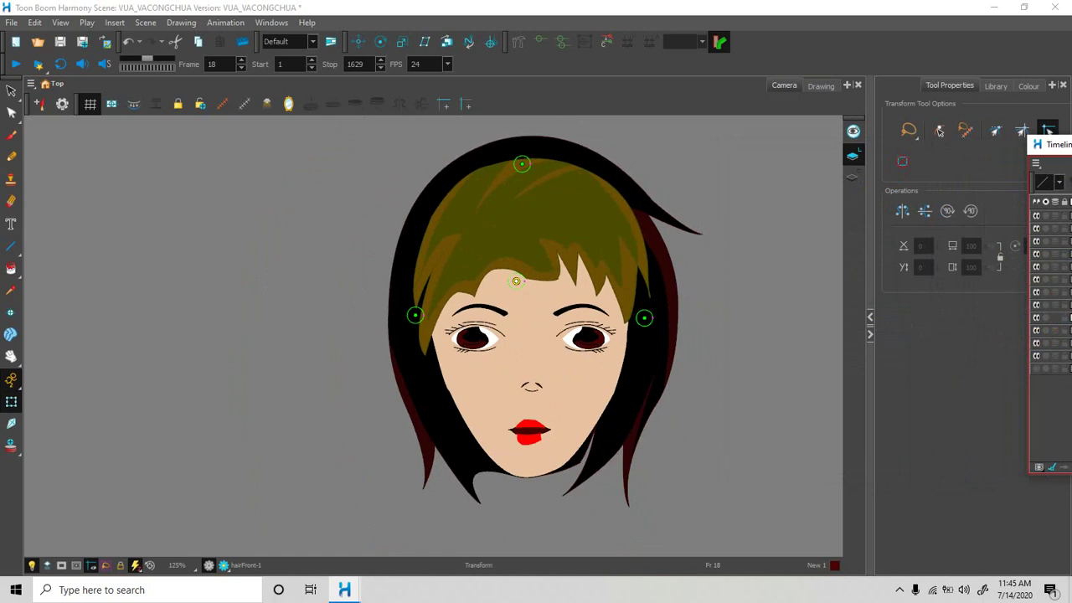
key(;)
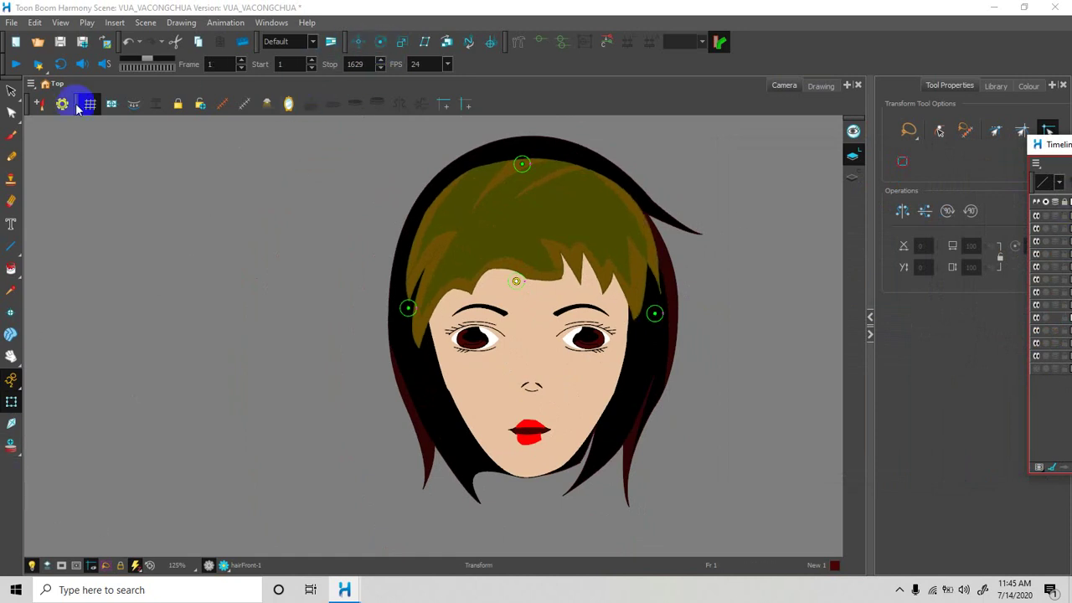
click(16, 65)
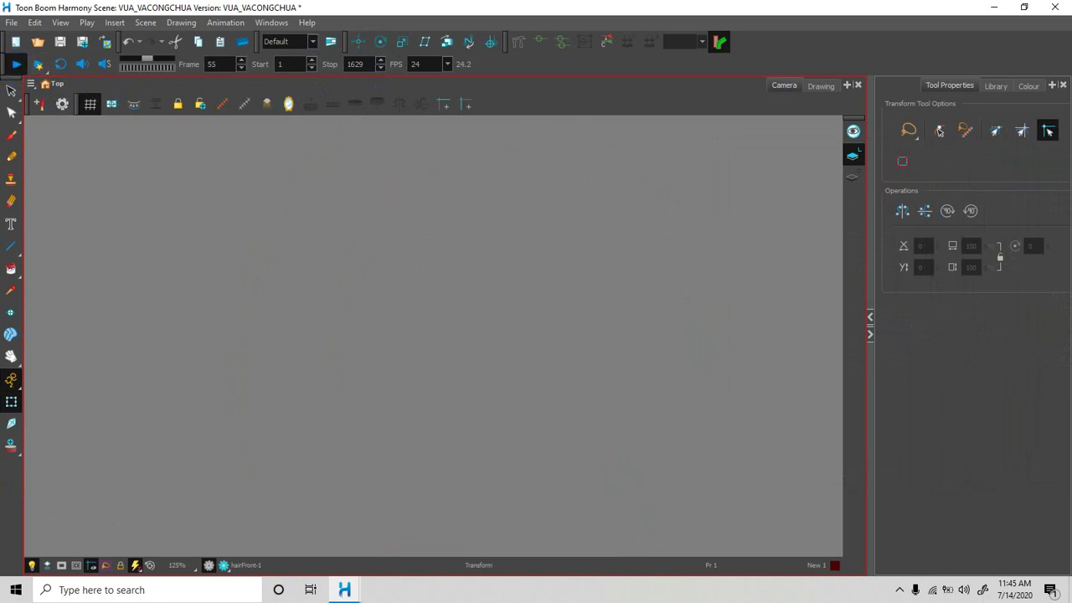
key(Return)
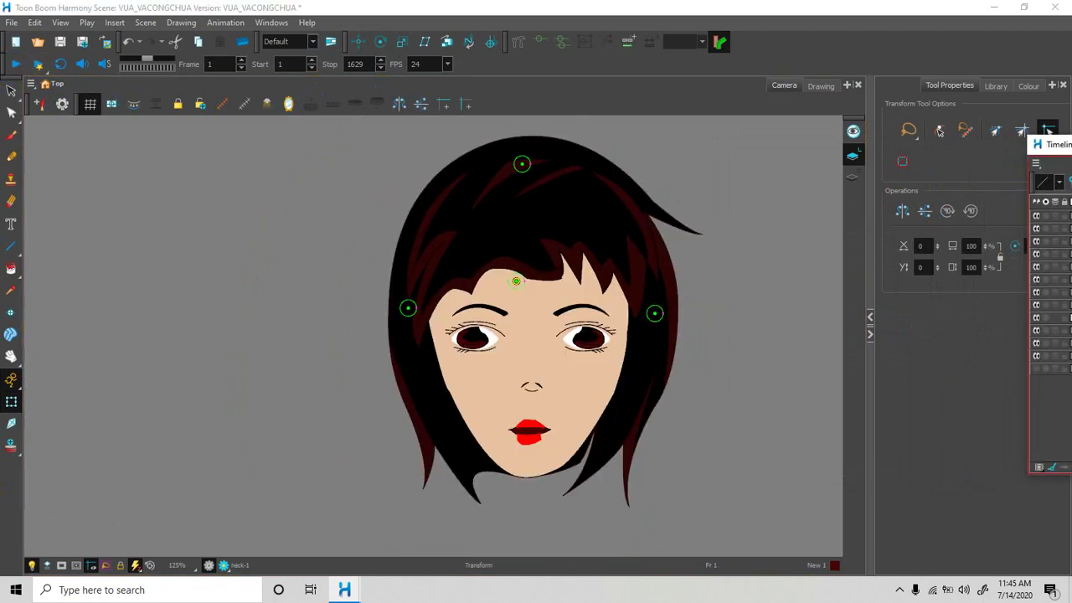
key(apostrophe)
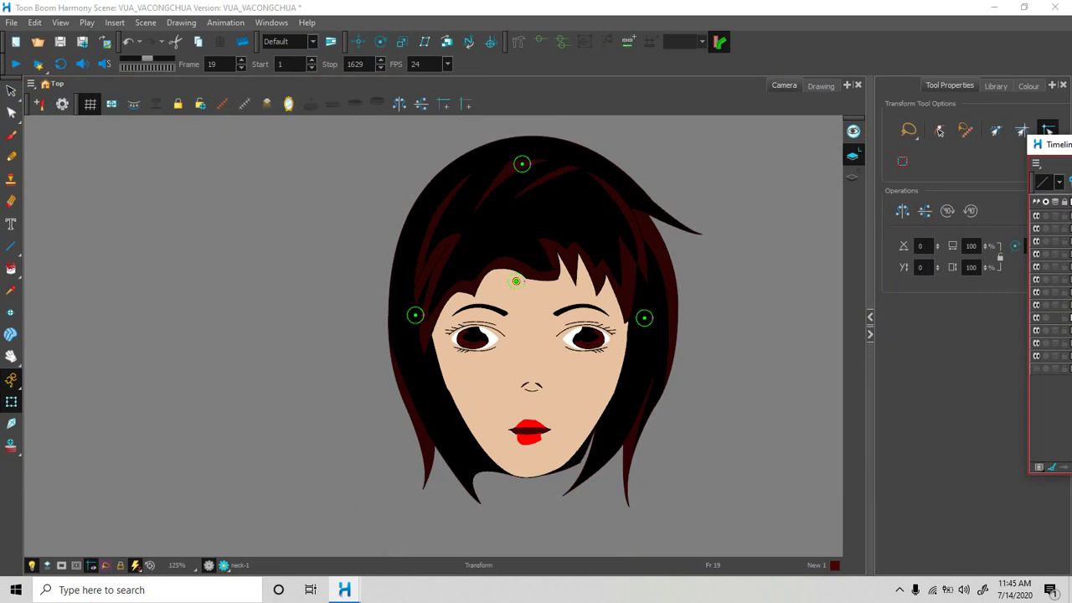
click(409, 310)
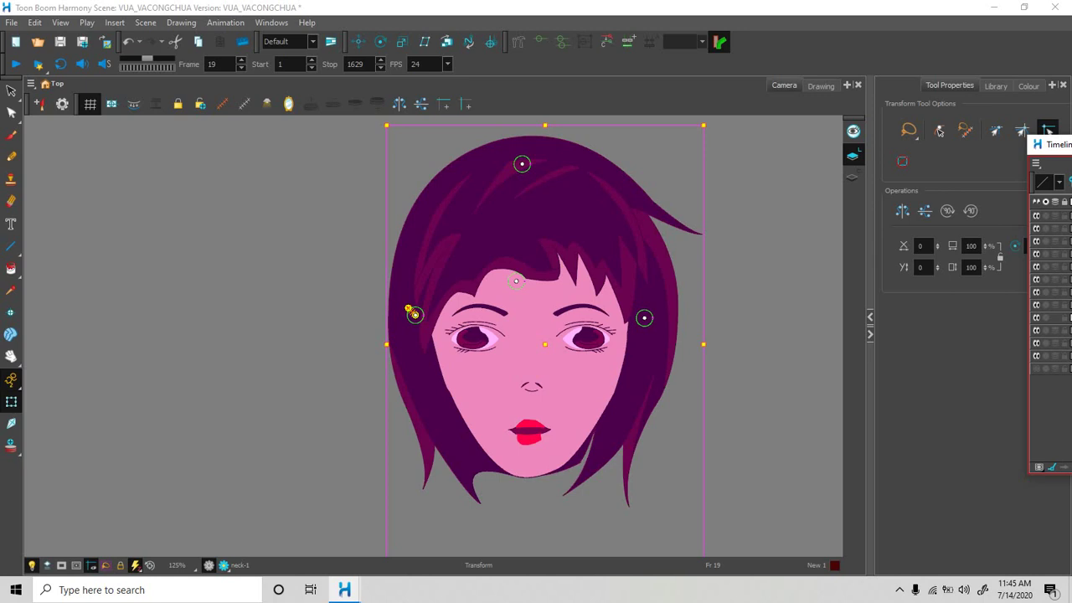
click(745, 269)
Rig the BackHair layer with free-form deformation points below the chin, on both sides of the hair and at the crown.
scroll(703, 293, up, 1)
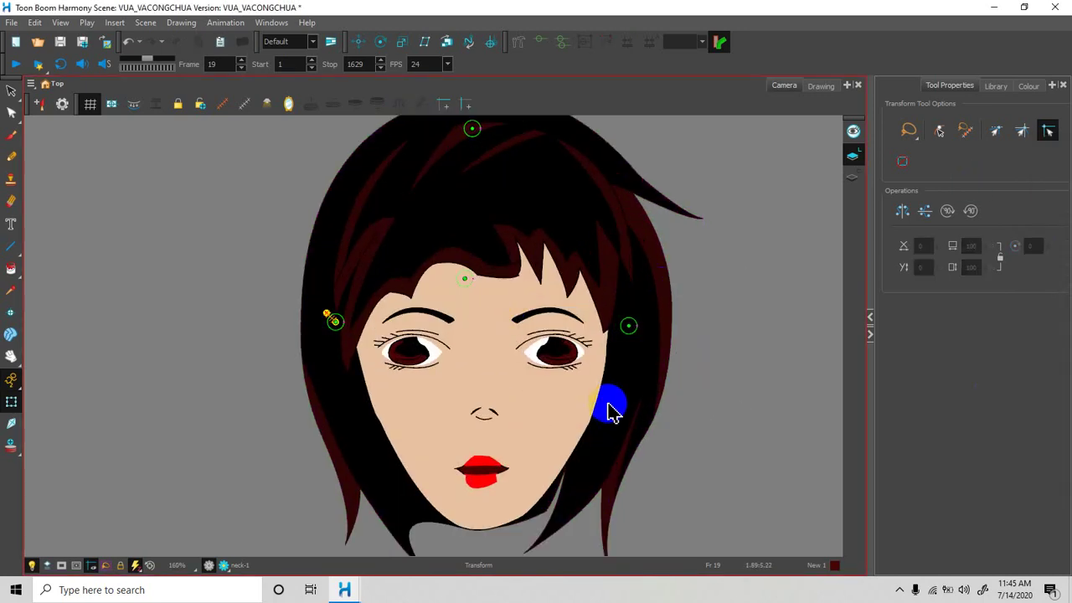
drag(1071, 162, 843, 146)
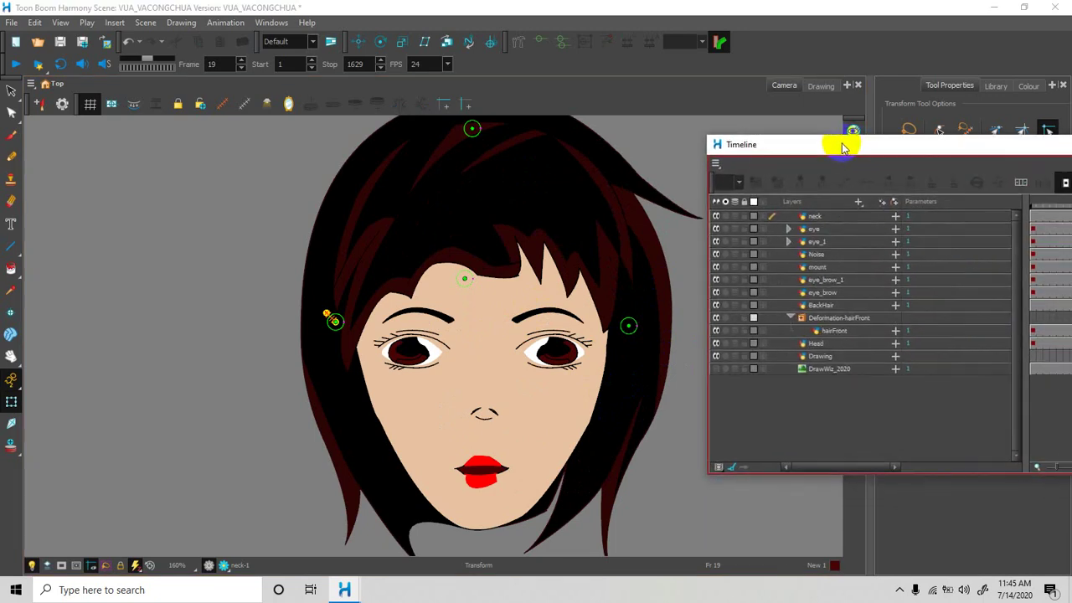
click(821, 307)
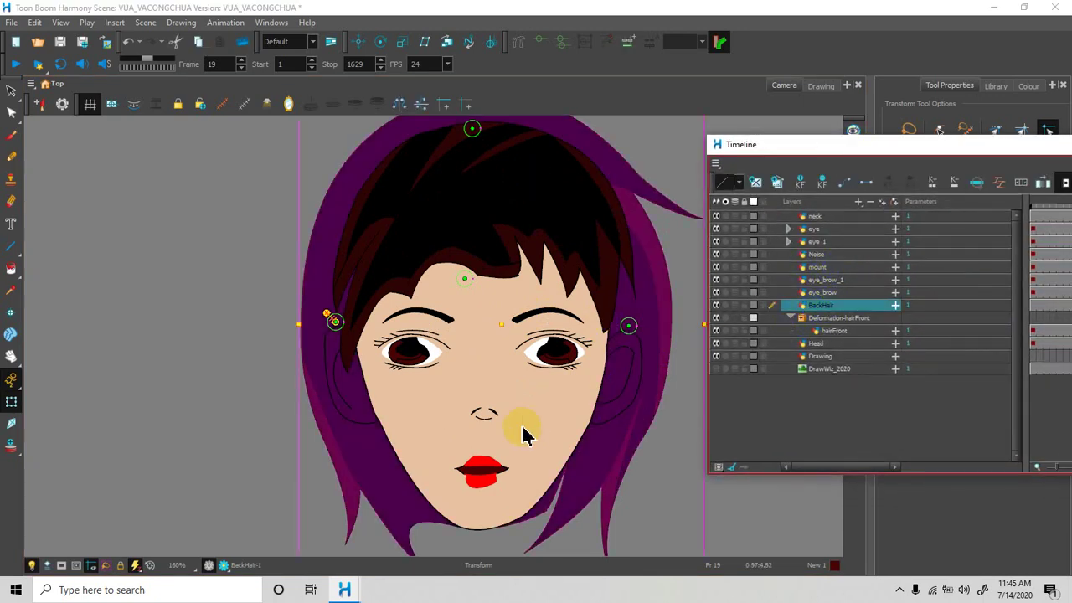
click(515, 43)
click(1026, 131)
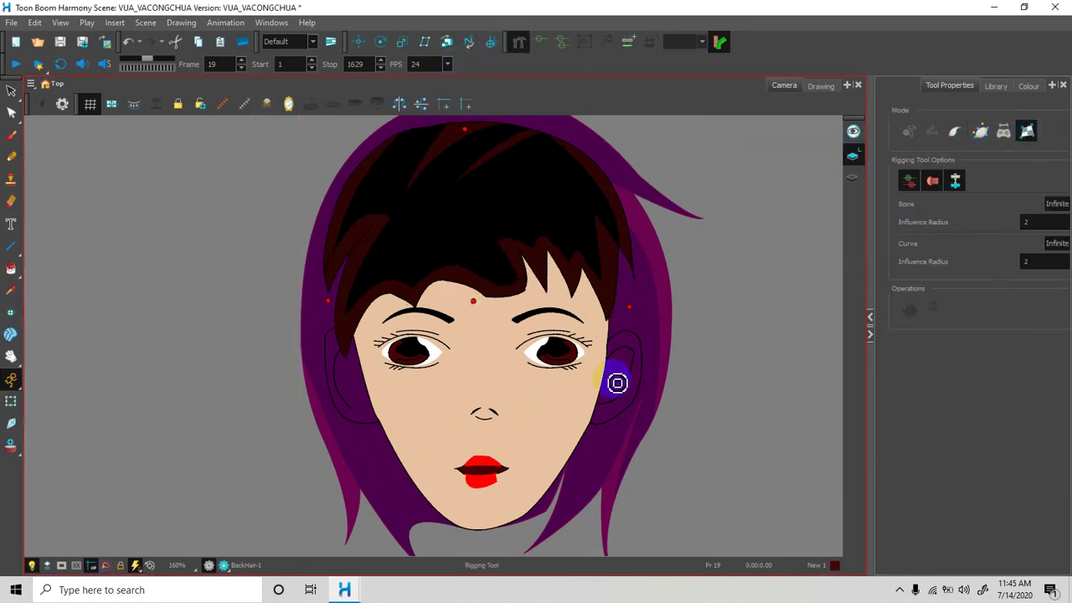
drag(534, 458, 525, 376)
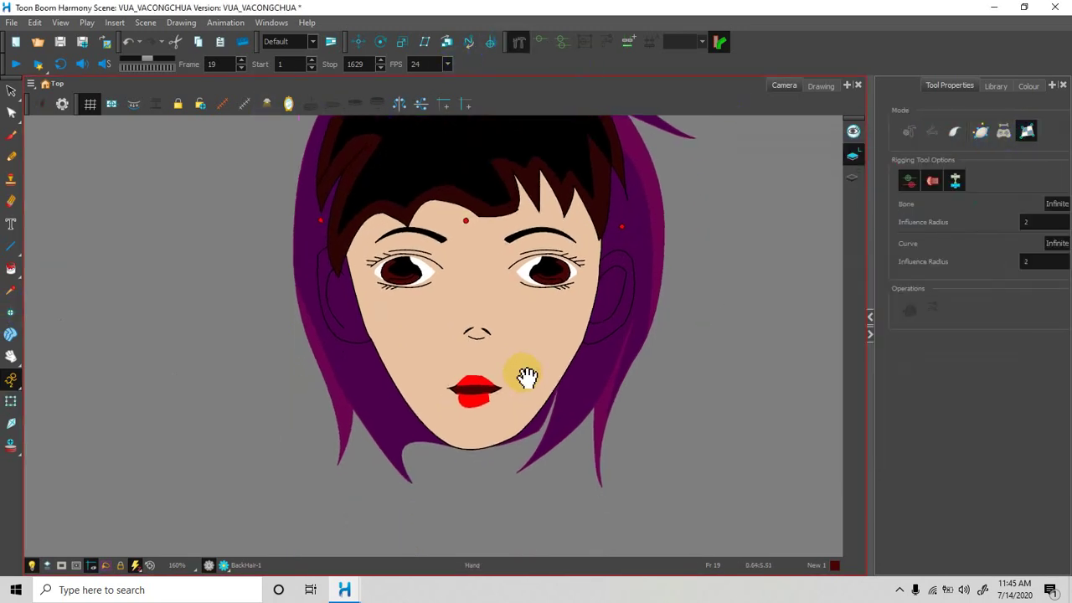
click(479, 473)
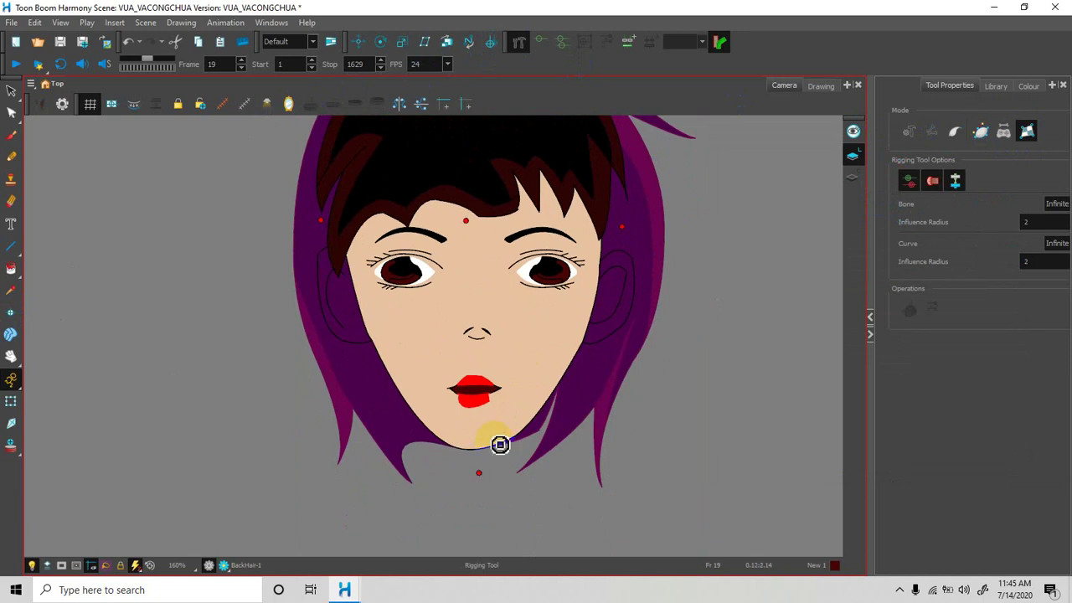
click(651, 255)
click(310, 259)
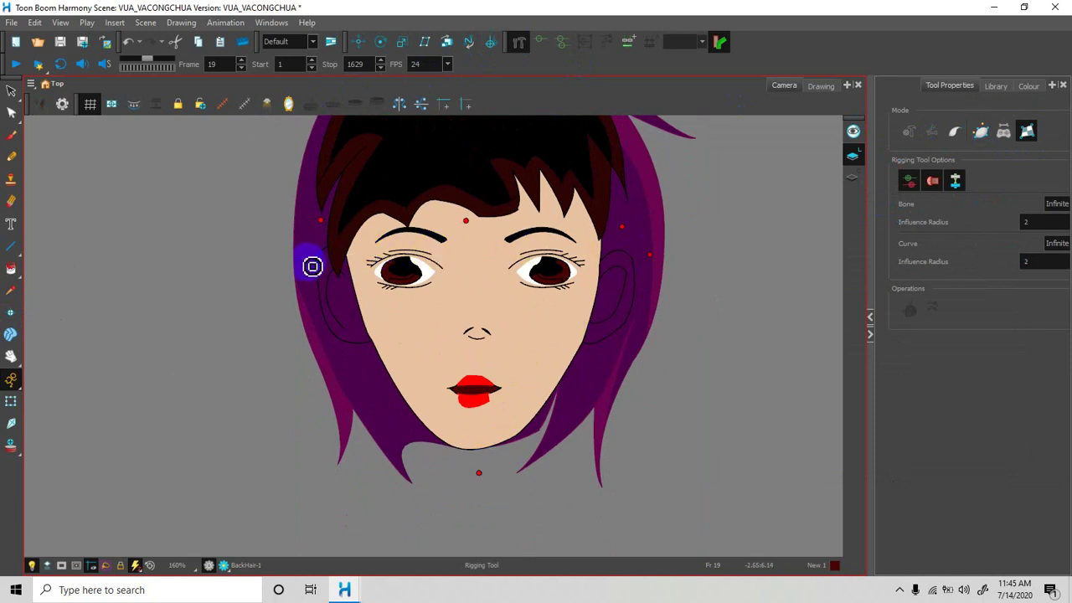
drag(459, 188, 460, 327)
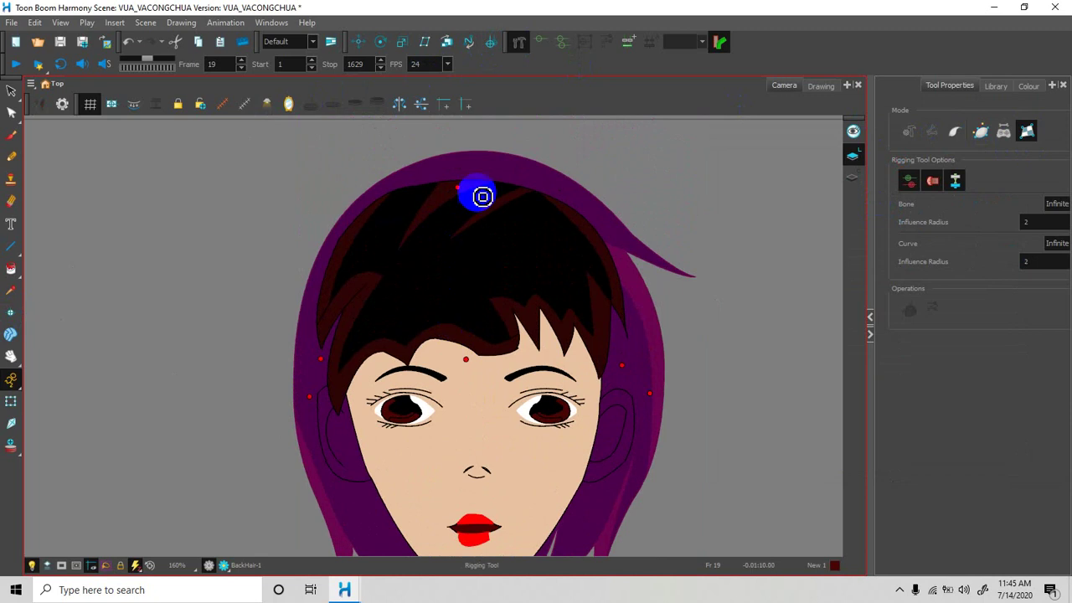
click(479, 168)
drag(507, 234, 494, 172)
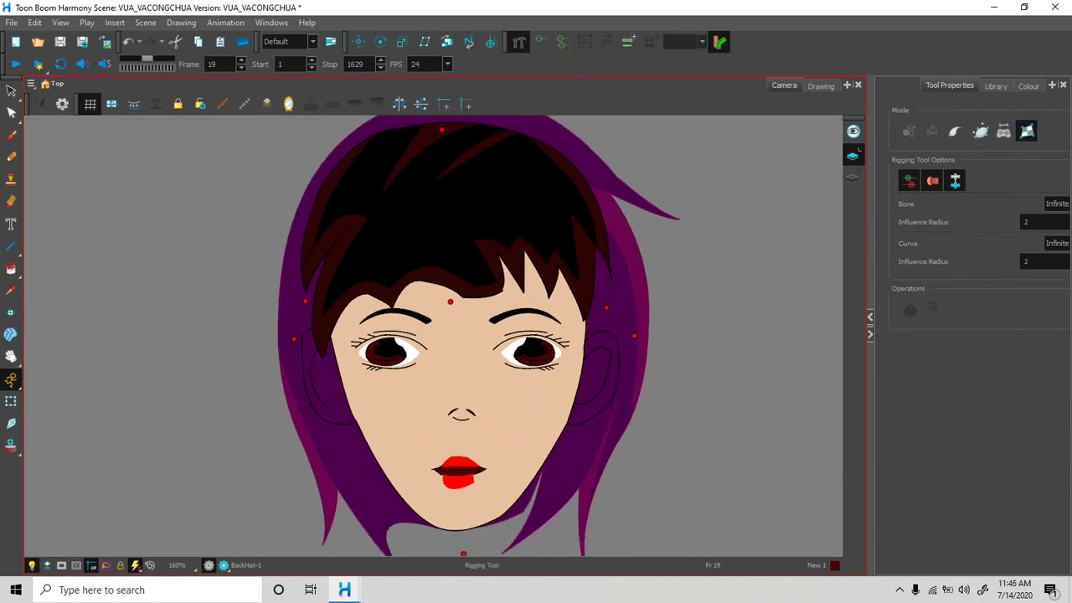
Go to frame 4 and shift the back hair's left side deformation point slightly down and inward.
drag(1063, 147, 994, 120)
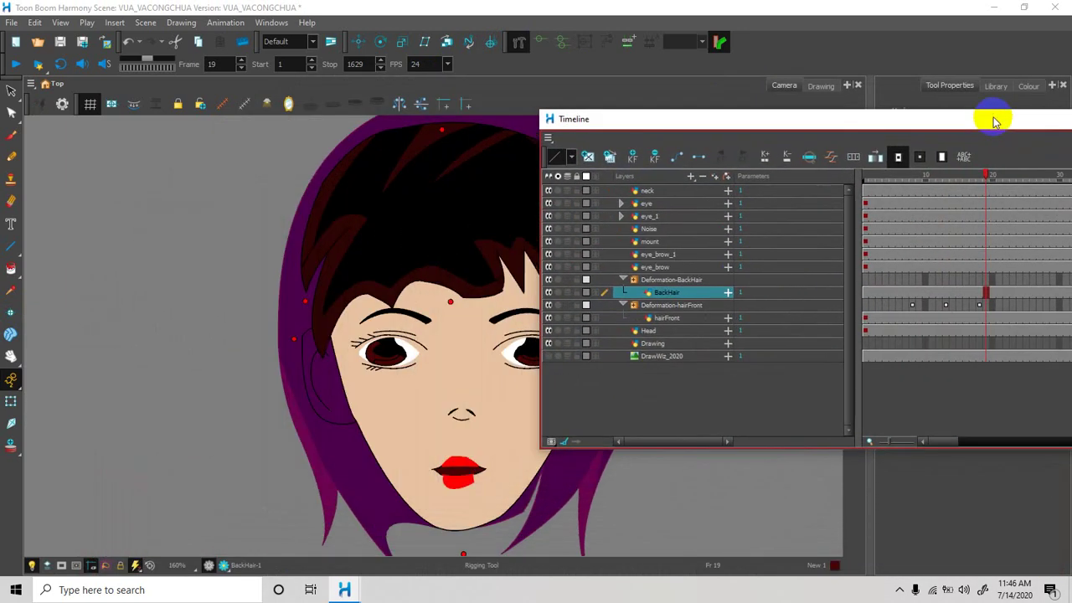
drag(986, 178, 884, 179)
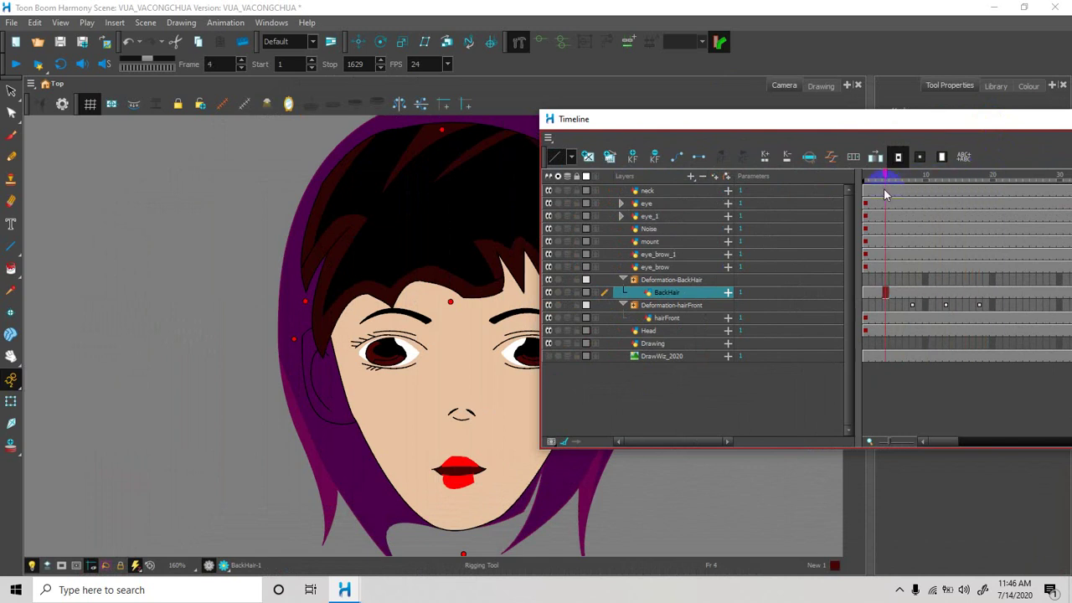
click(297, 345)
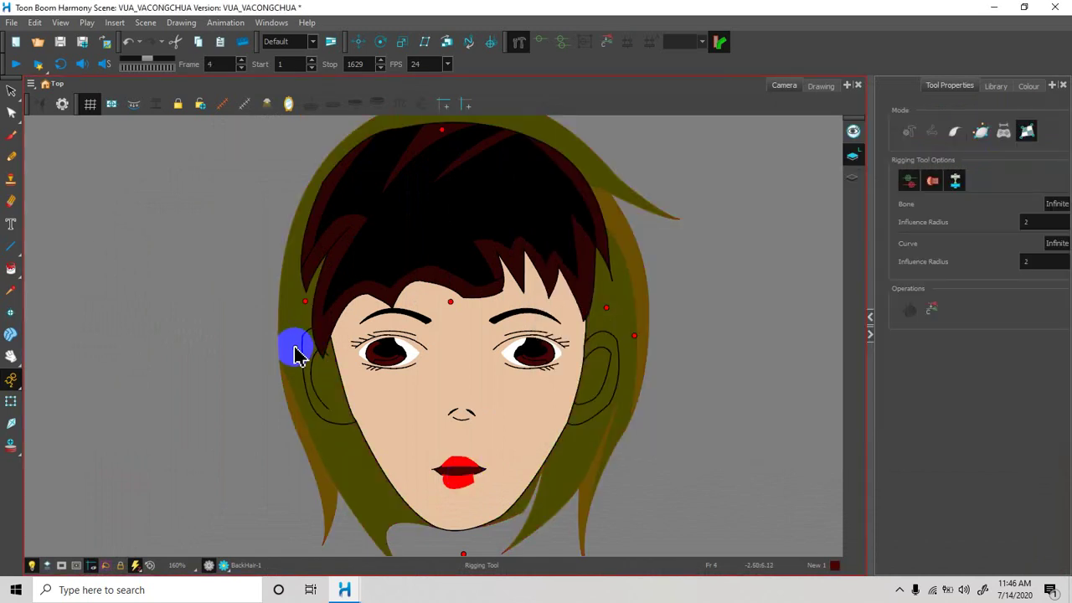
key(shift+t)
mouse_move(303, 349)
mouse_down()
mouse_move(292, 338)
mouse_move(304, 354)
mouse_up()
At frame 7, move the back hair's right side deformation point down and slightly inward.
key(period)
key(period)
key(period)
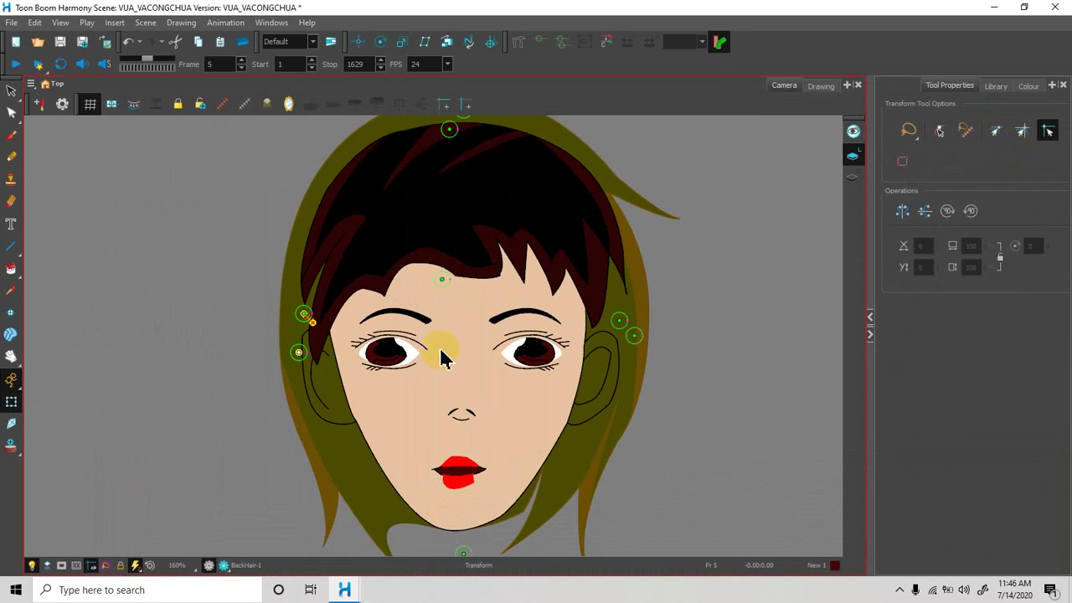
drag(634, 336, 631, 349)
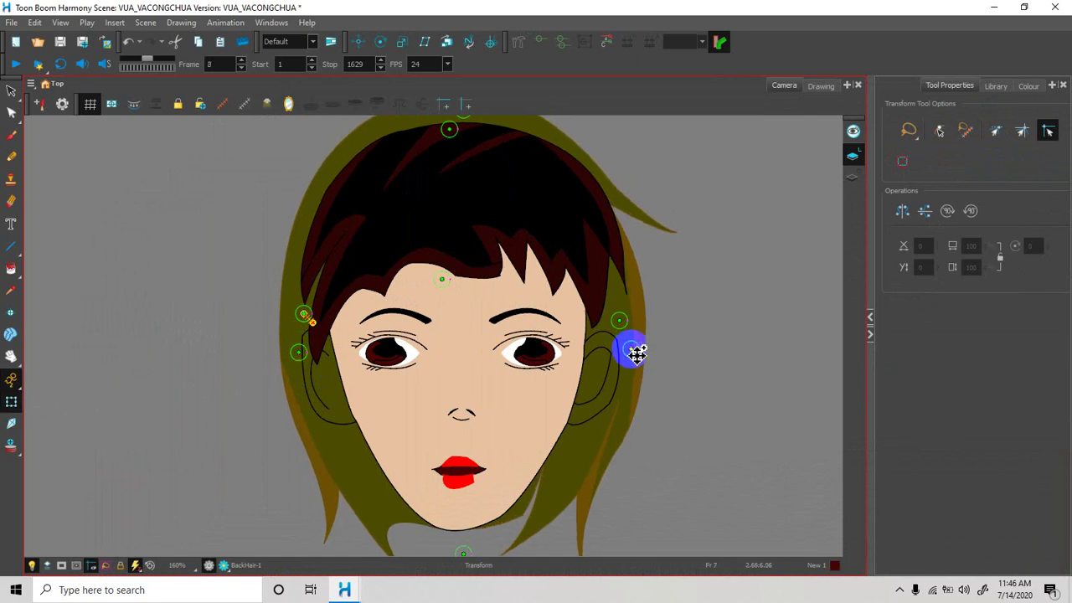
At frame 10, nudge the front hair's crown point and lower the back hair's crown point slightly.
key(period)
key(period)
key(period)
drag(450, 131, 447, 129)
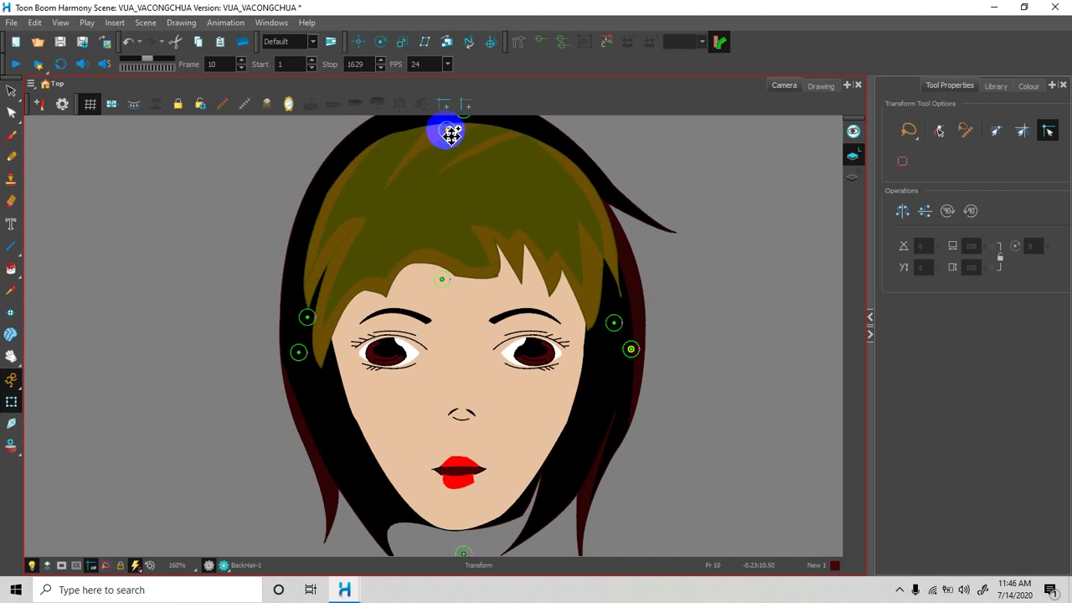
drag(543, 222, 545, 191)
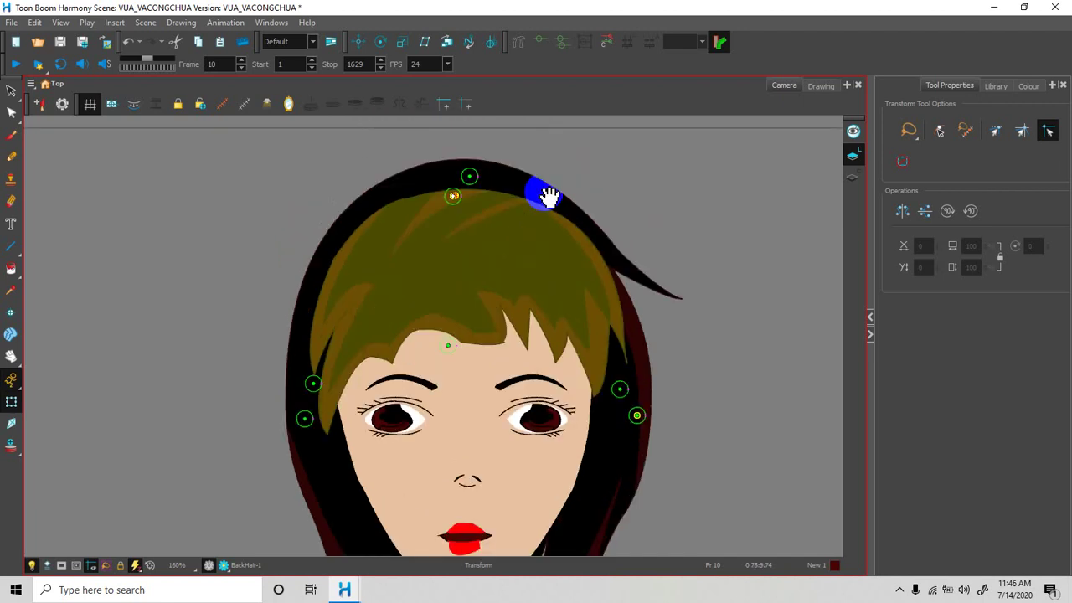
click(474, 183)
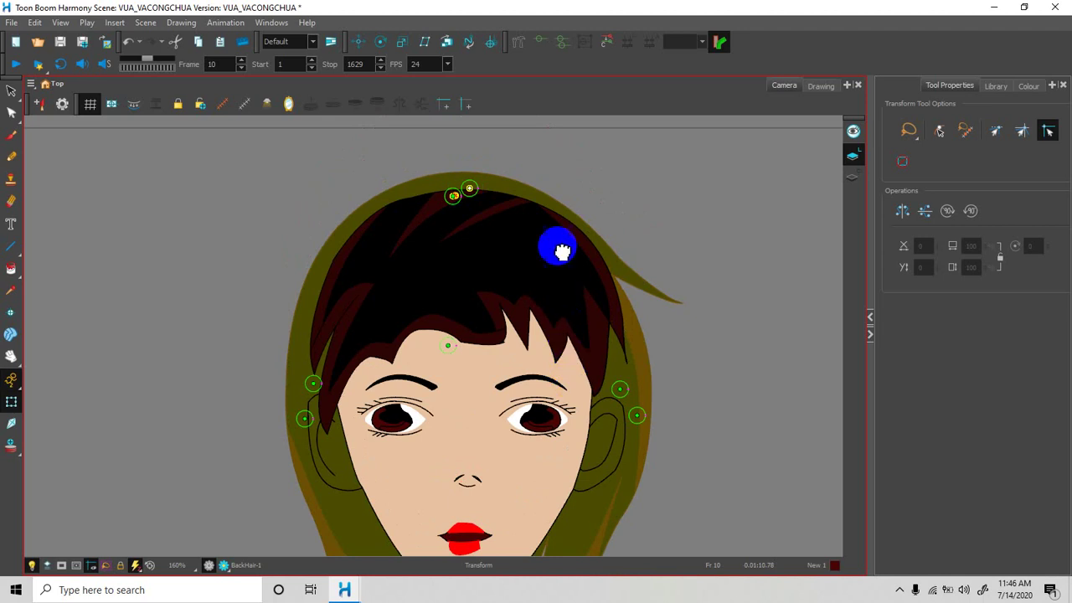
drag(562, 251, 550, 118)
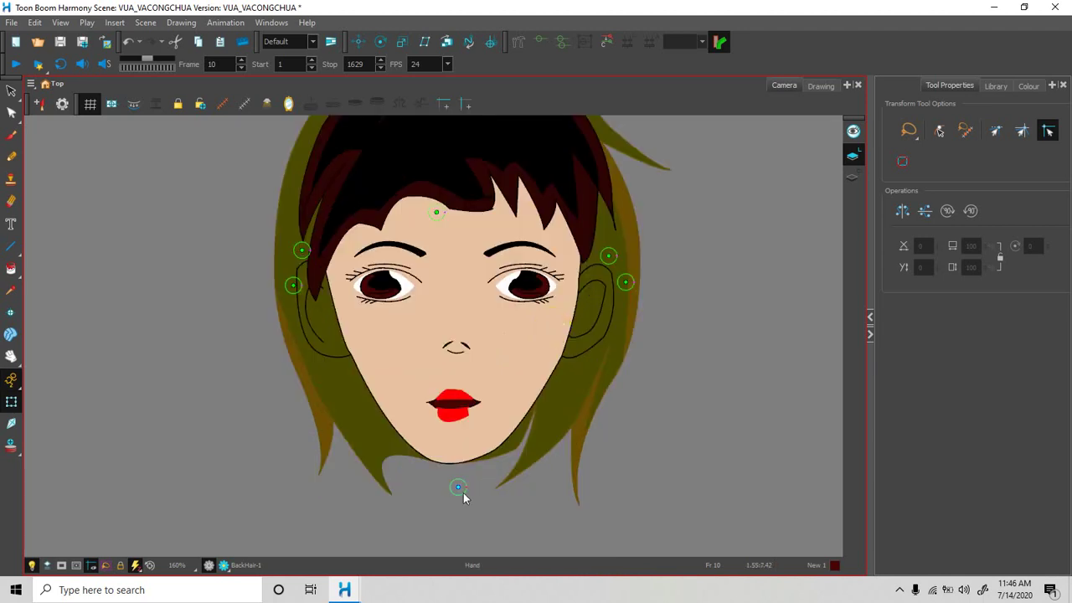
Raise the back hair's point below the chin slightly at frame 10, and shift its two side points slightly inward at frame 16.
drag(458, 488, 457, 473)
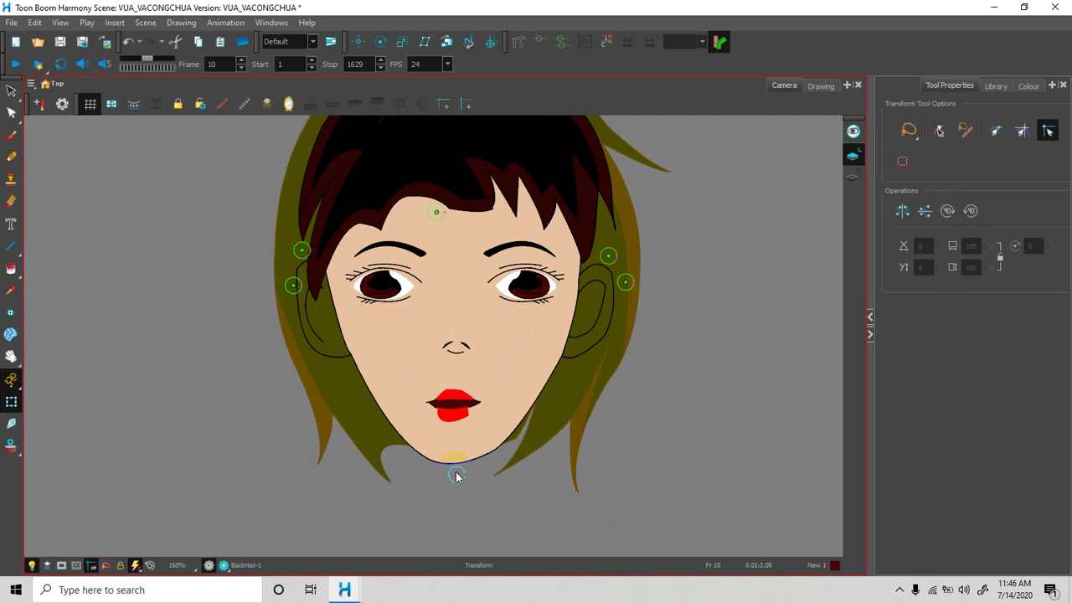
key(period)
key(period)
key(period)
key(period)
key(period)
key(period)
click(609, 255)
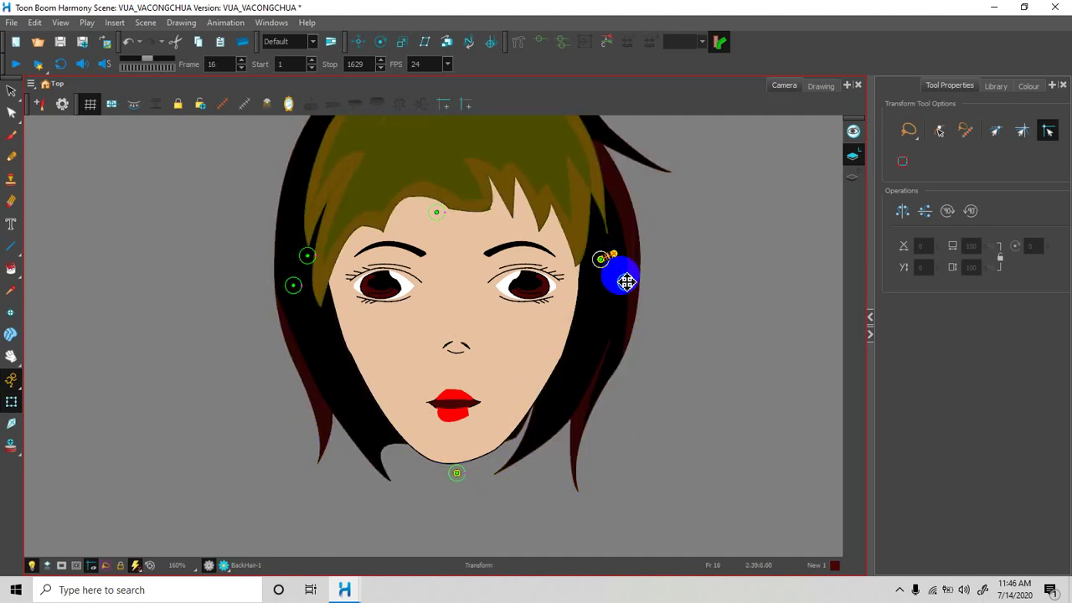
click(625, 282)
drag(633, 286, 623, 287)
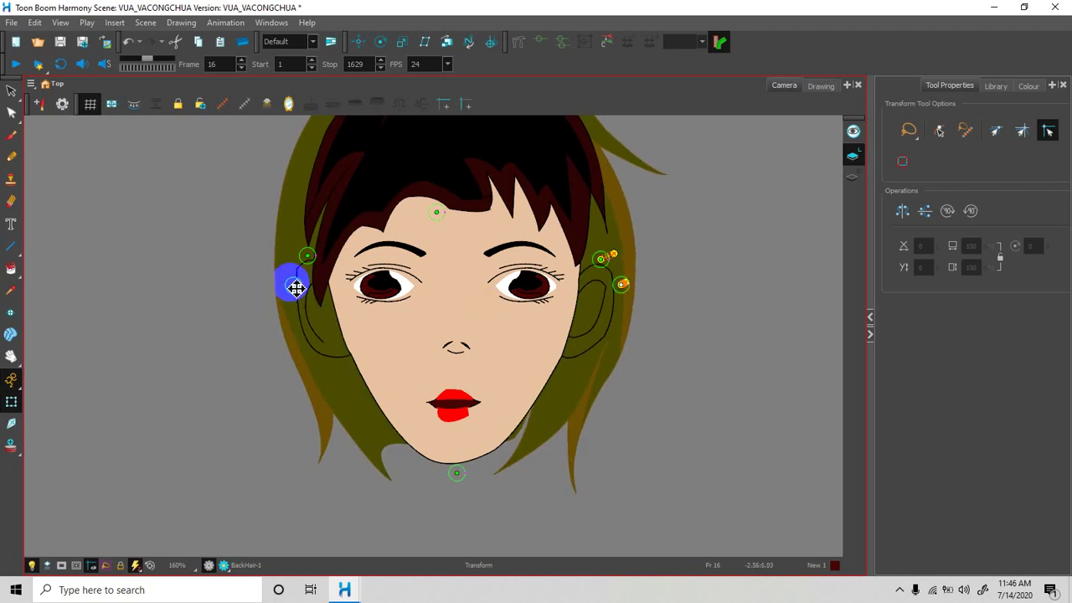
drag(297, 286, 298, 284)
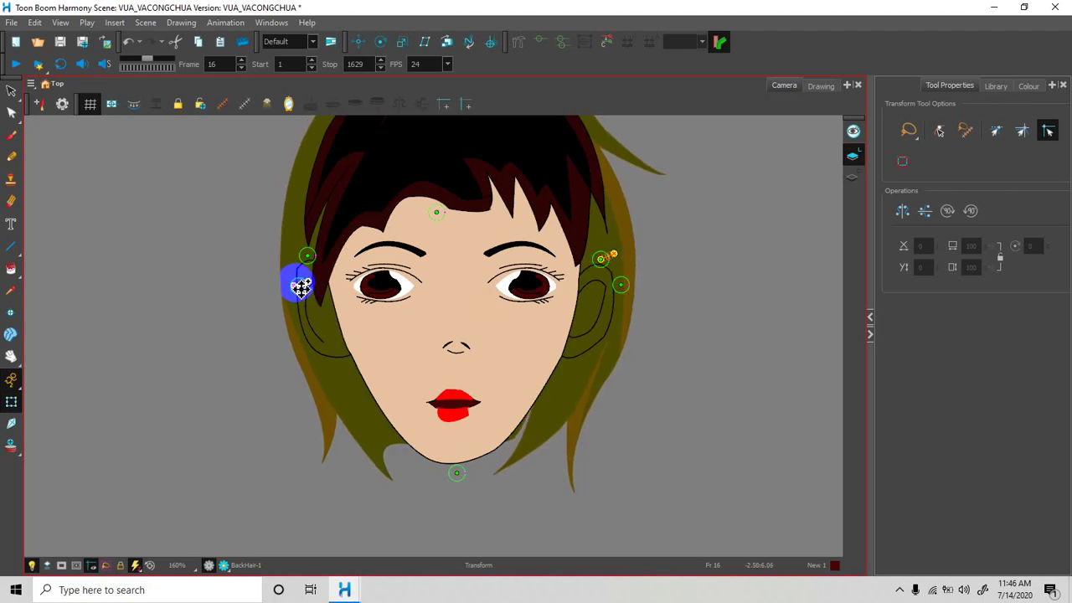
Open the Head layer's drawing for editing with the whole face and both ears in view.
click(819, 86)
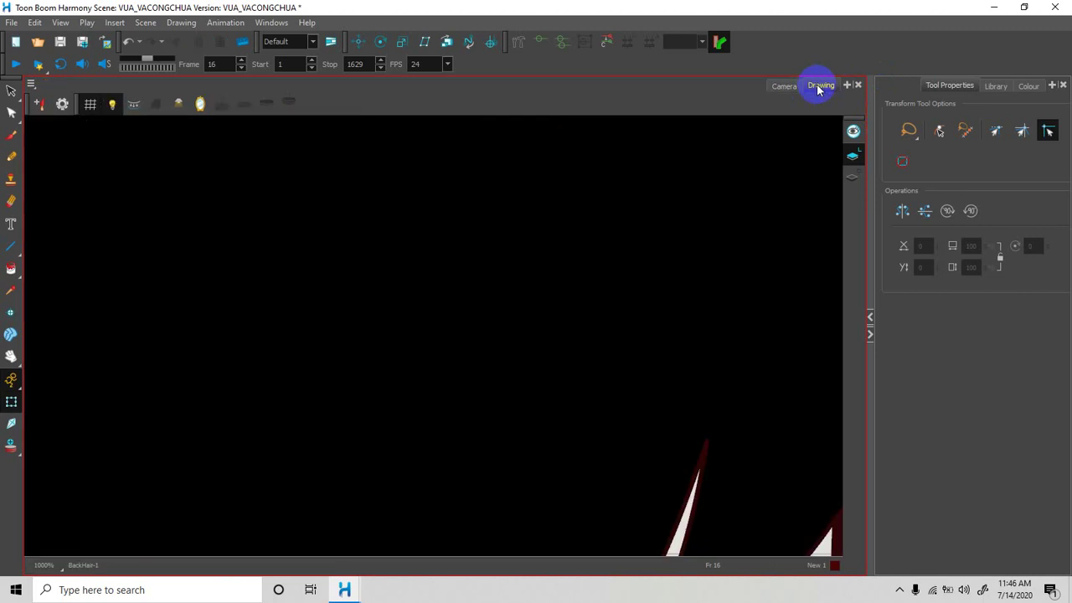
mouse_move(1071, 121)
mouse_down()
mouse_move(972, 121)
mouse_move(1066, 130)
mouse_up()
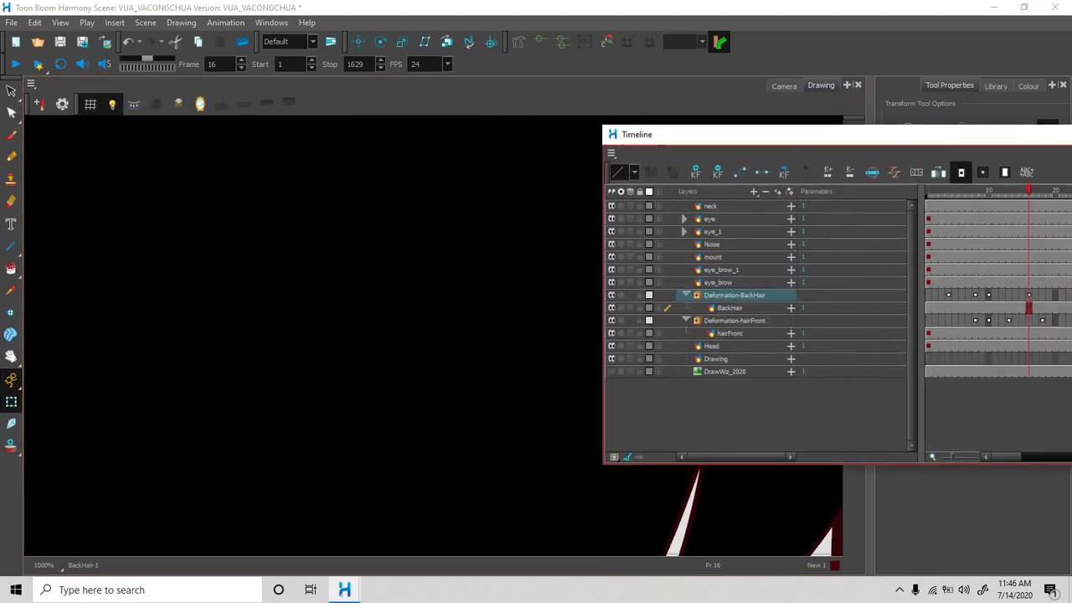
drag(754, 130, 584, 124)
click(578, 338)
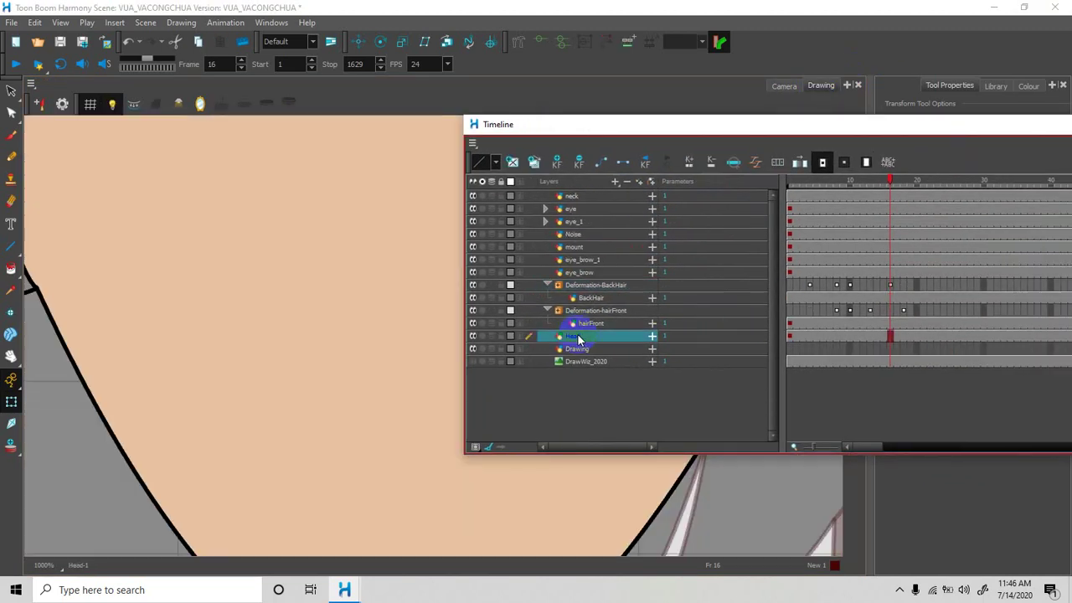
scroll(235, 278, down, 3)
drag(259, 226, 283, 294)
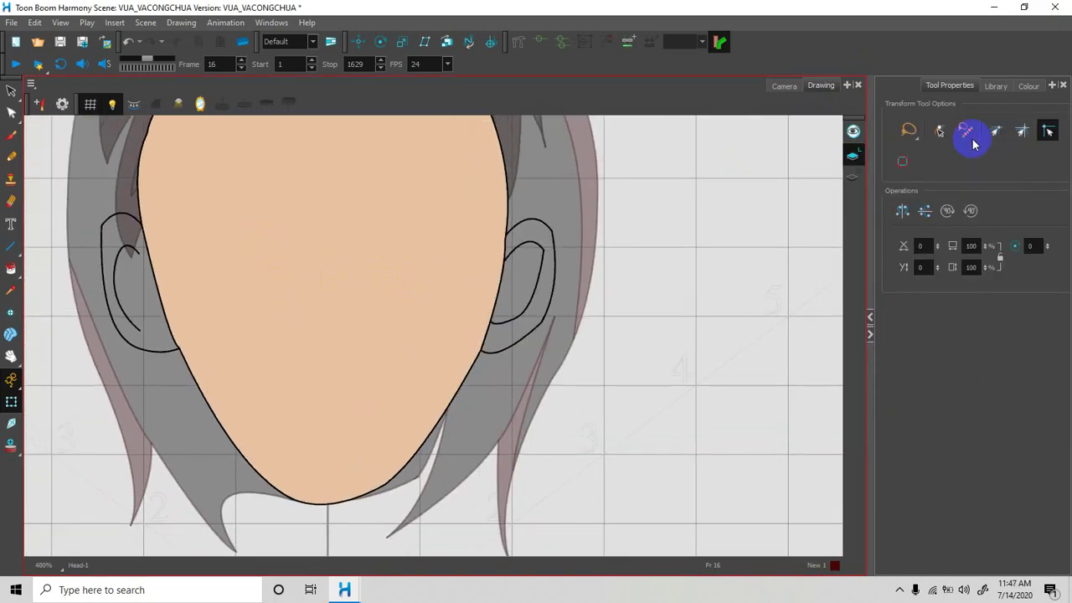
Fill both ears, including the right ear's inner area, with DA NGUOI from the QUA_BAU_TIEN palette and return to the camera view.
click(1030, 84)
click(934, 149)
scroll(928, 347, down, 3)
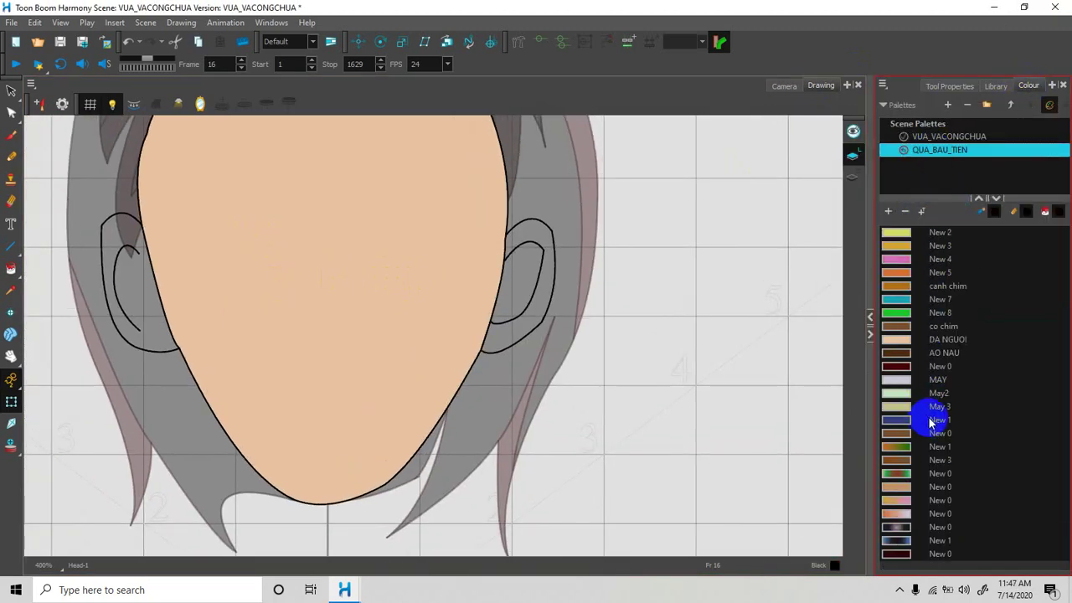
click(908, 343)
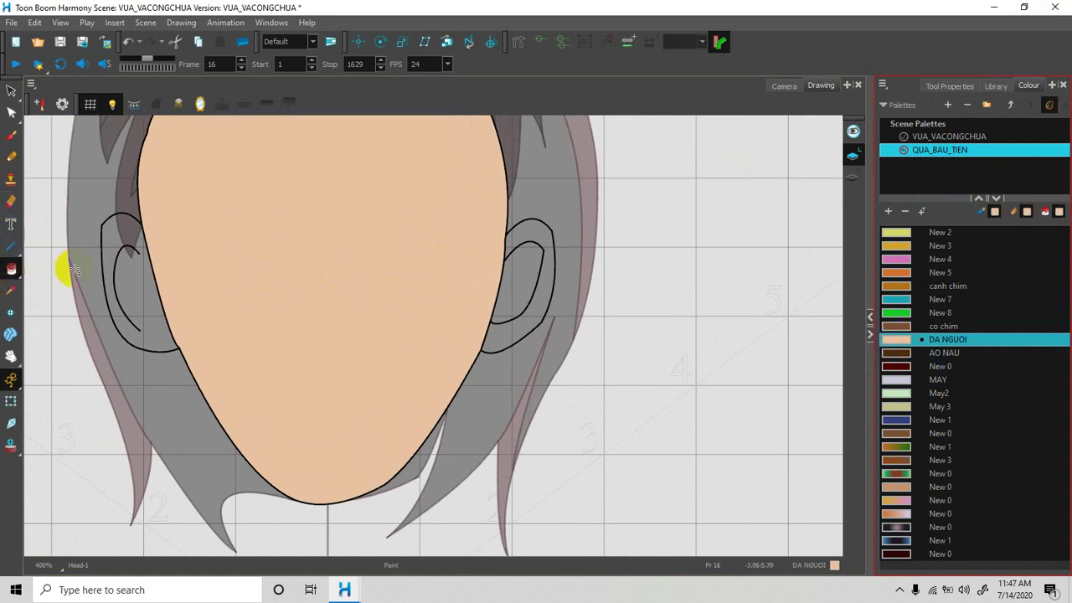
click(127, 283)
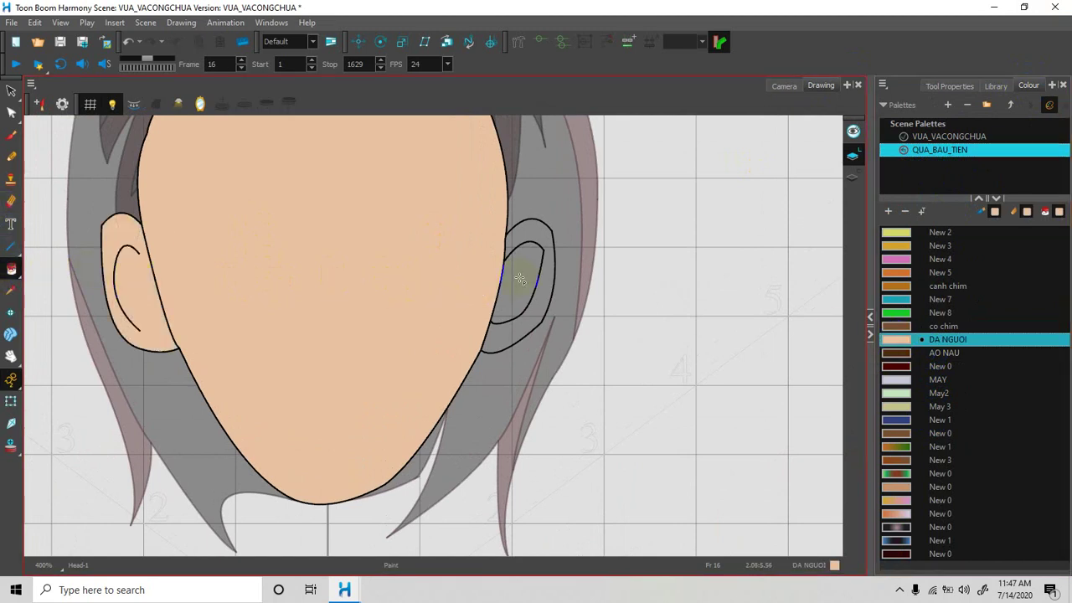
click(520, 279)
click(543, 276)
click(529, 229)
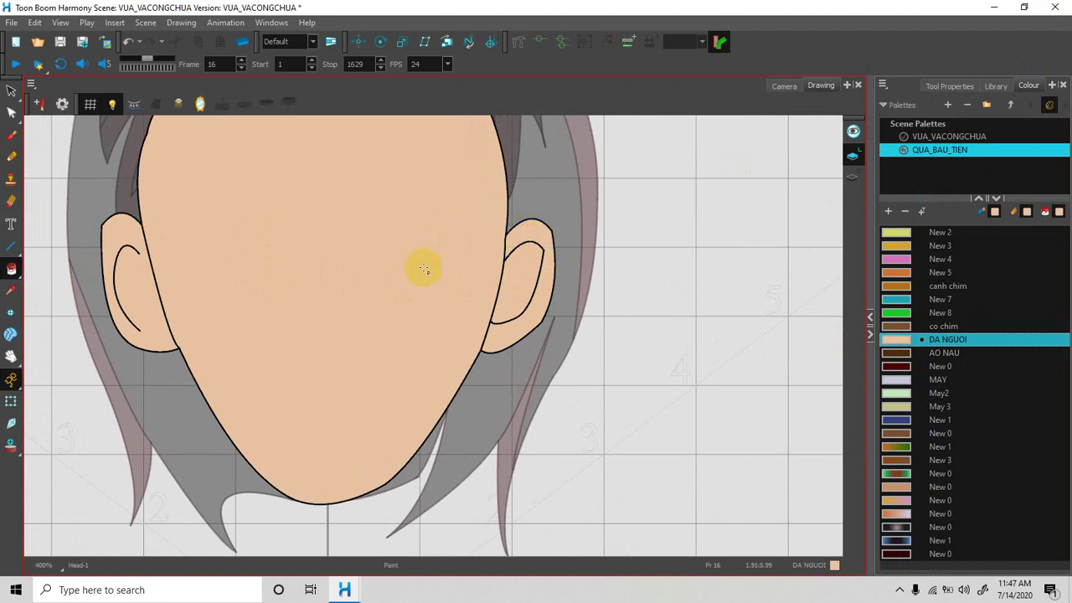
click(11, 90)
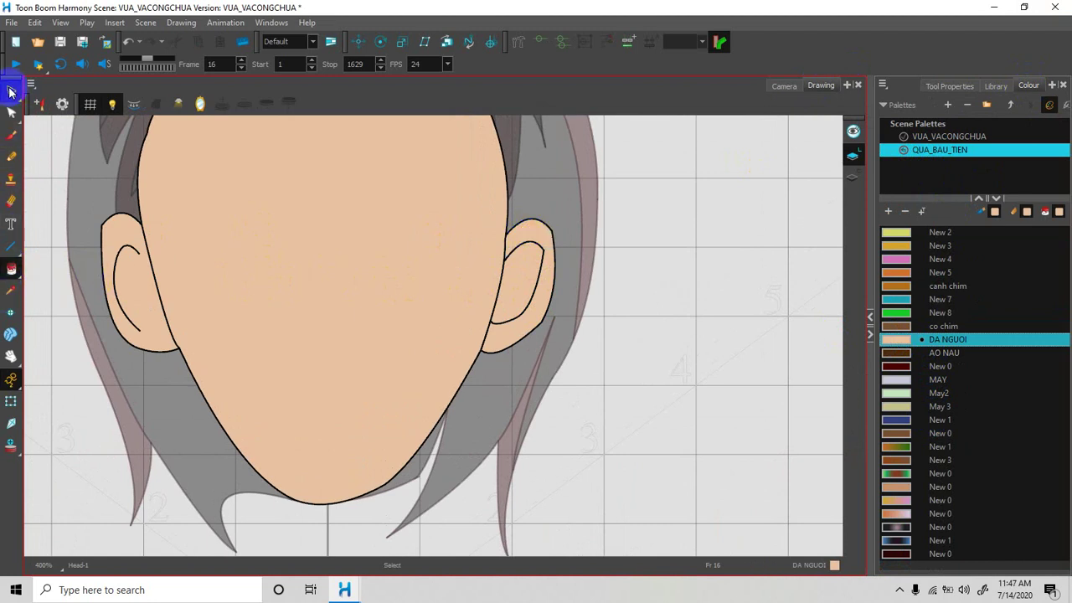
click(11, 401)
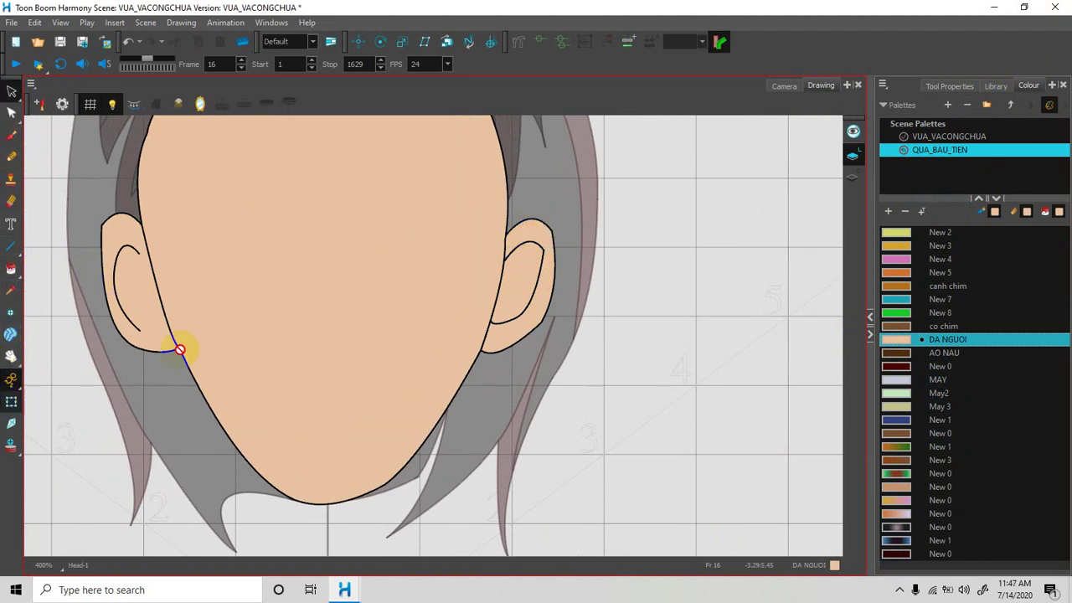
click(785, 86)
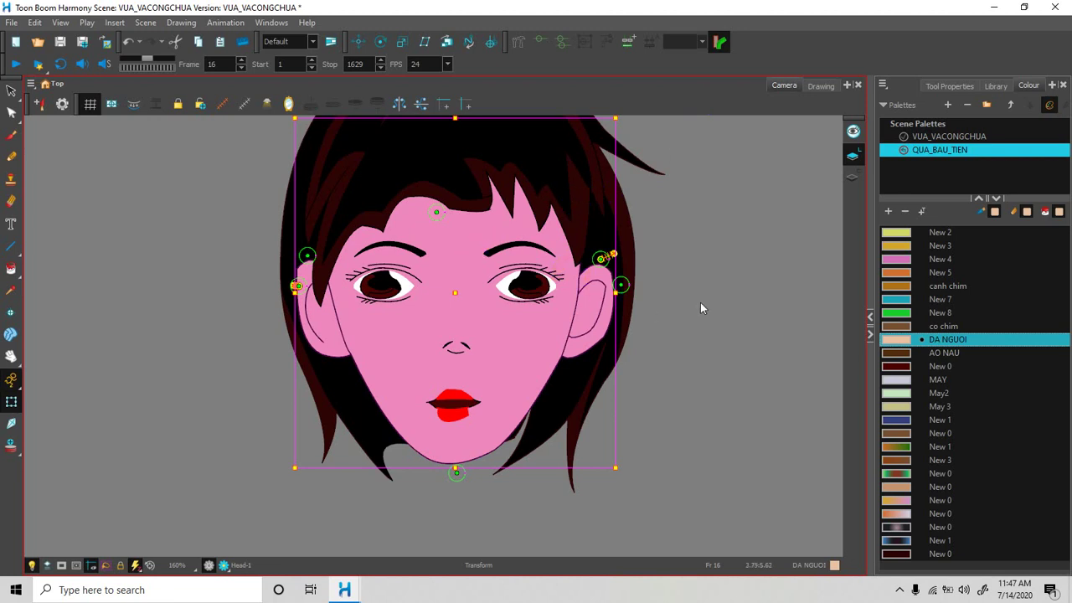
click(670, 298)
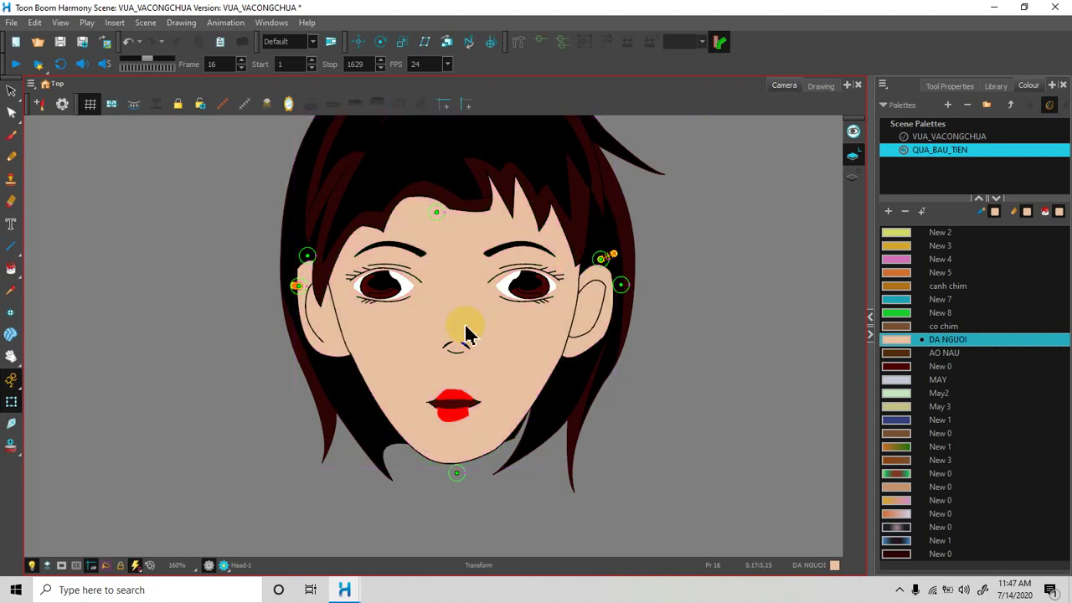
Rig the Head layer with free-form deformation points at the chin, on both ears and at the top of the head.
scroll(465, 332, up, 2)
drag(1071, 125, 1011, 66)
drag(794, 65, 661, 77)
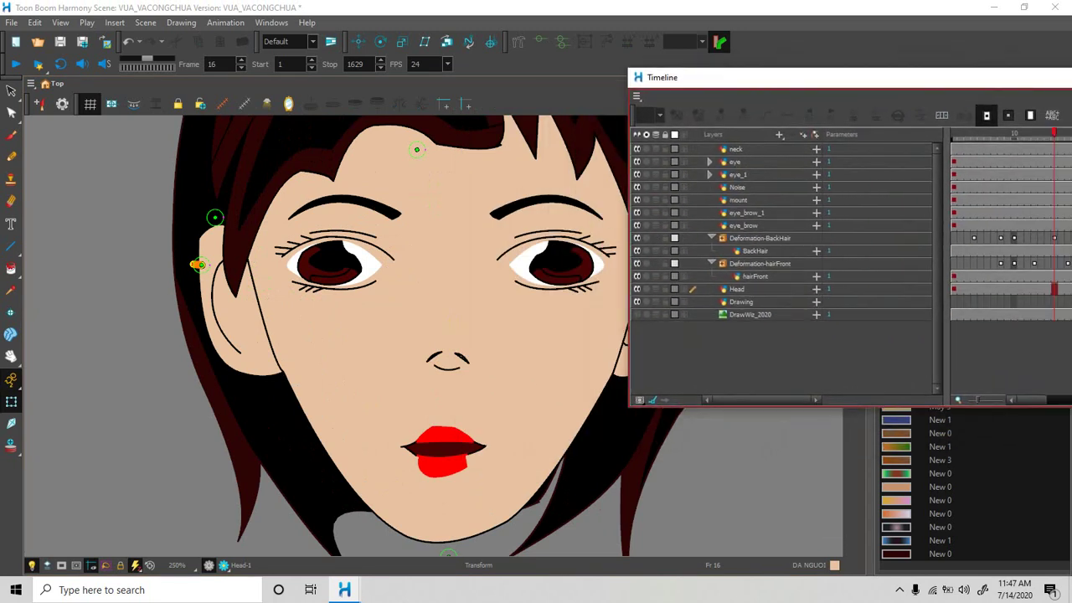
mouse_move(936, 80)
mouse_down()
mouse_move(825, 90)
mouse_move(991, 76)
mouse_move(952, 72)
mouse_up()
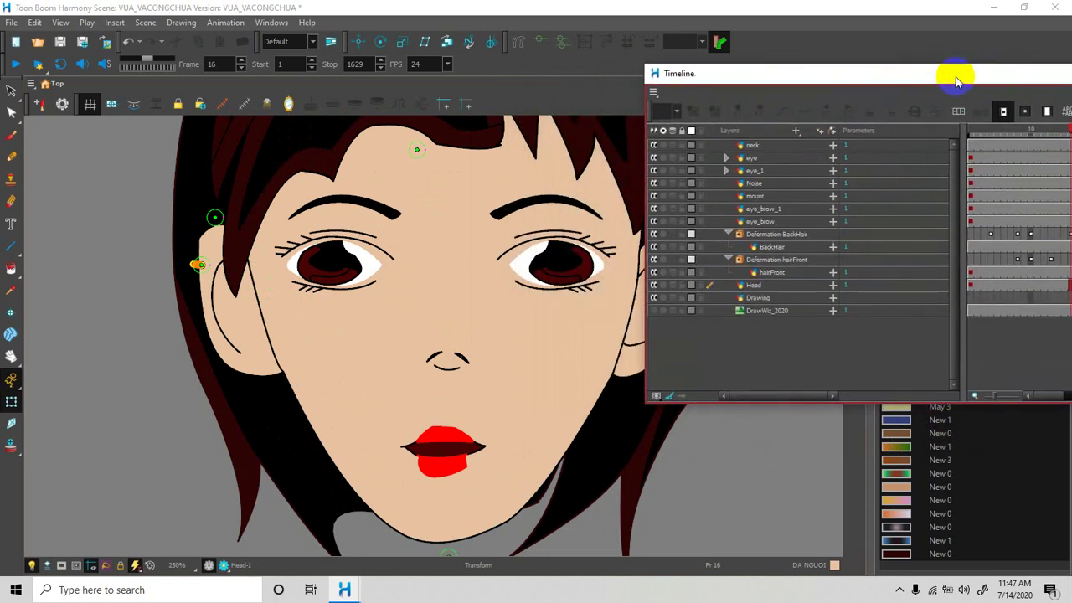
click(772, 288)
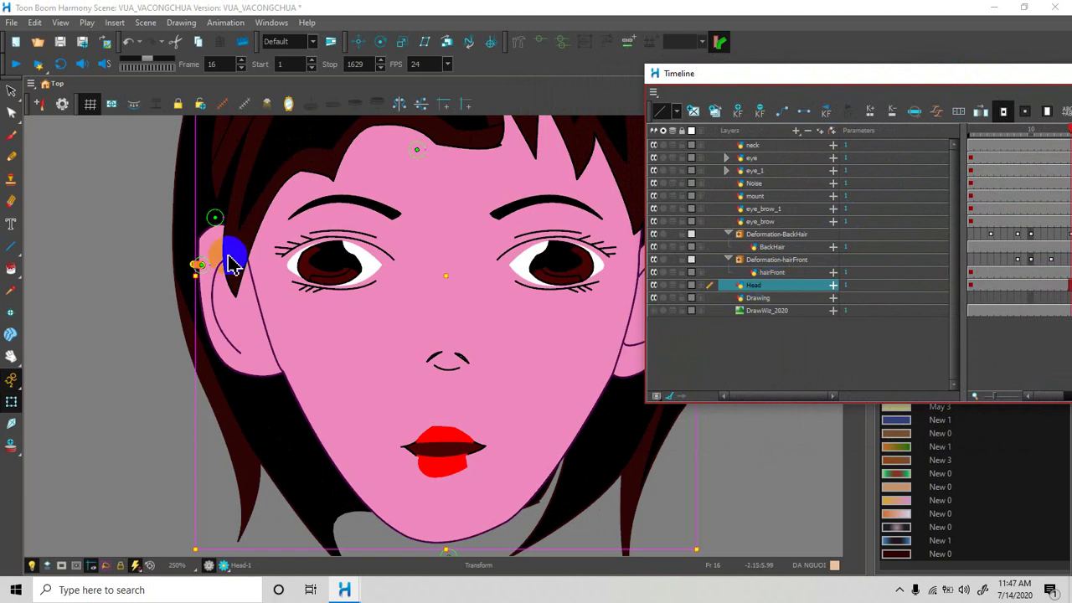
click(520, 44)
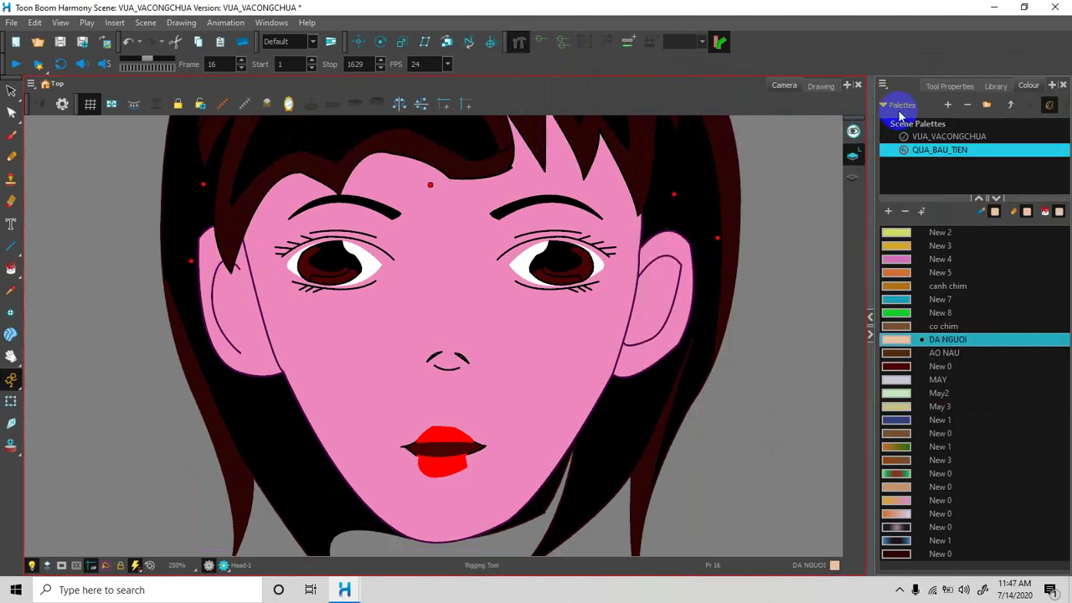
click(950, 85)
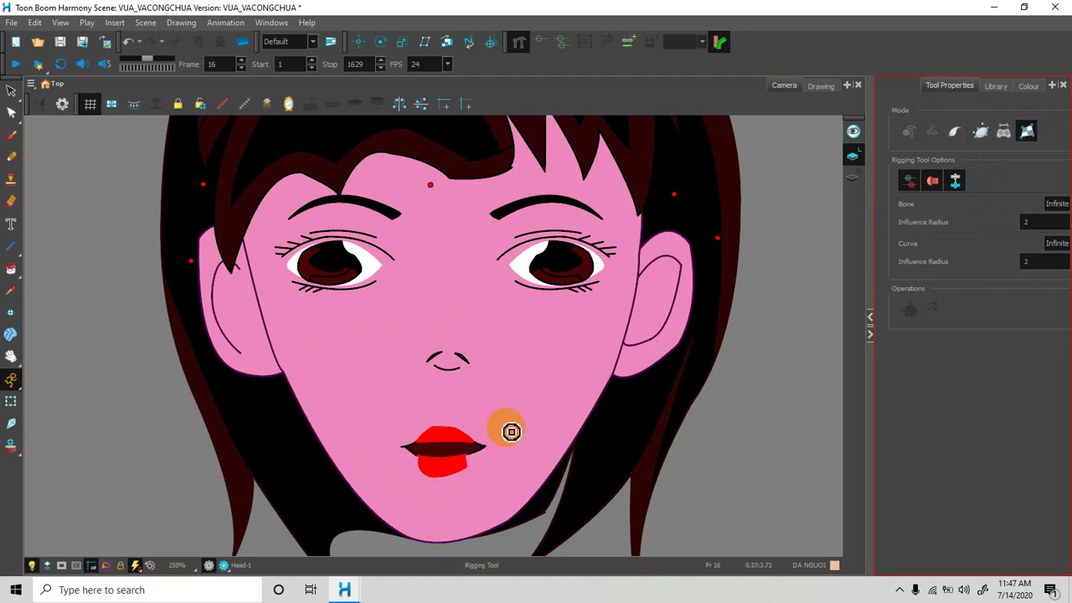
drag(514, 423, 513, 380)
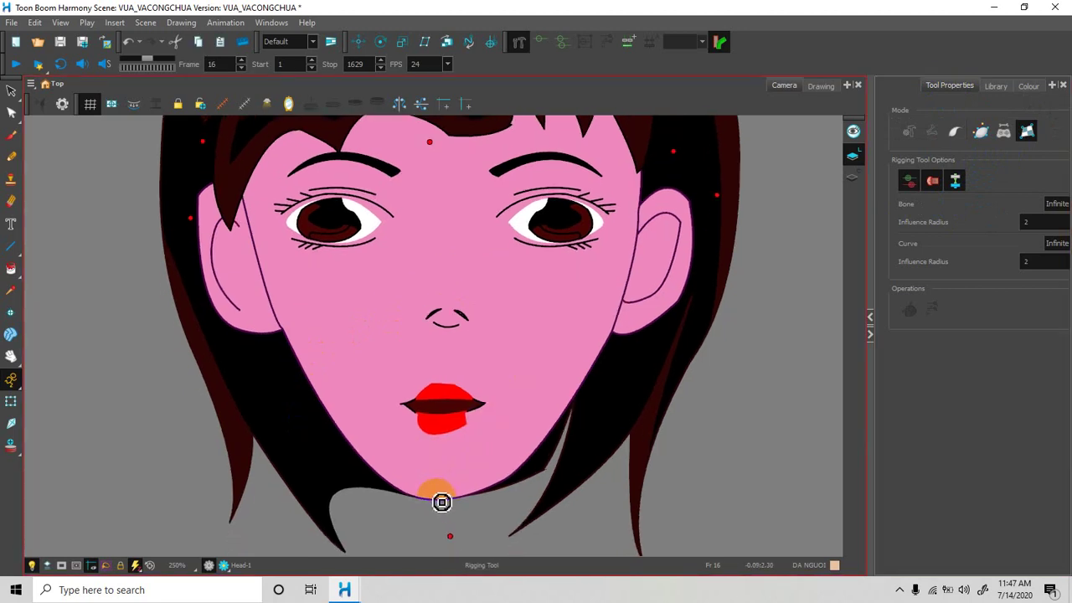
click(697, 259)
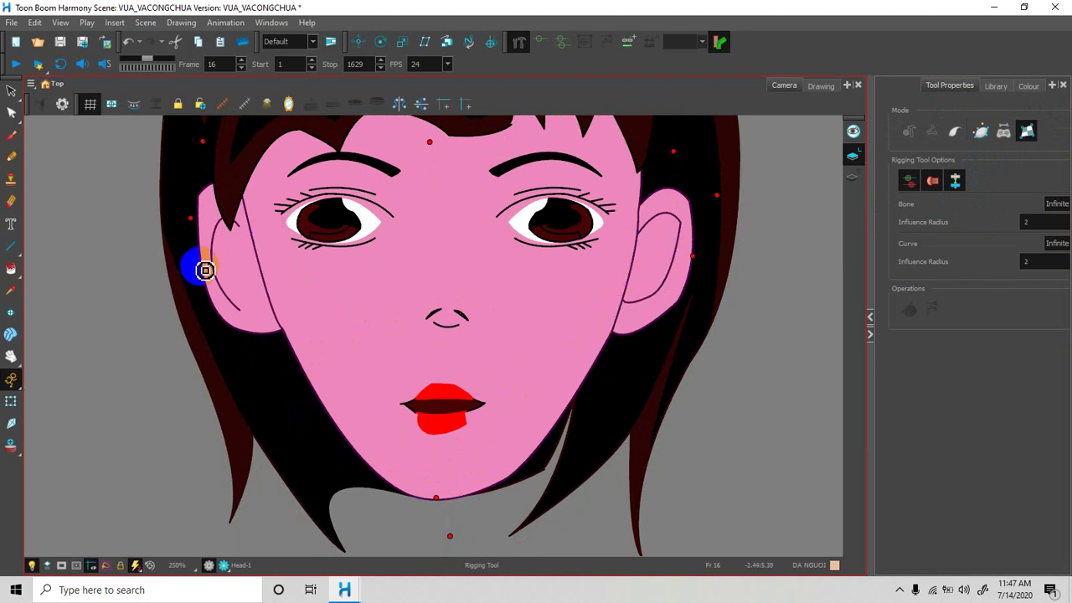
drag(438, 210, 409, 374)
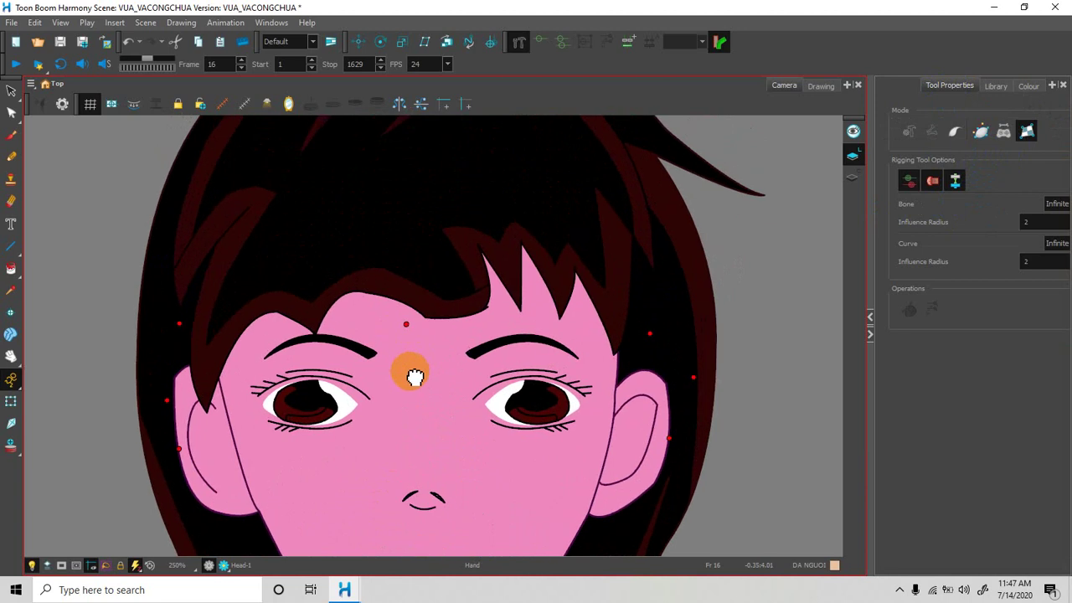
drag(474, 311, 467, 222)
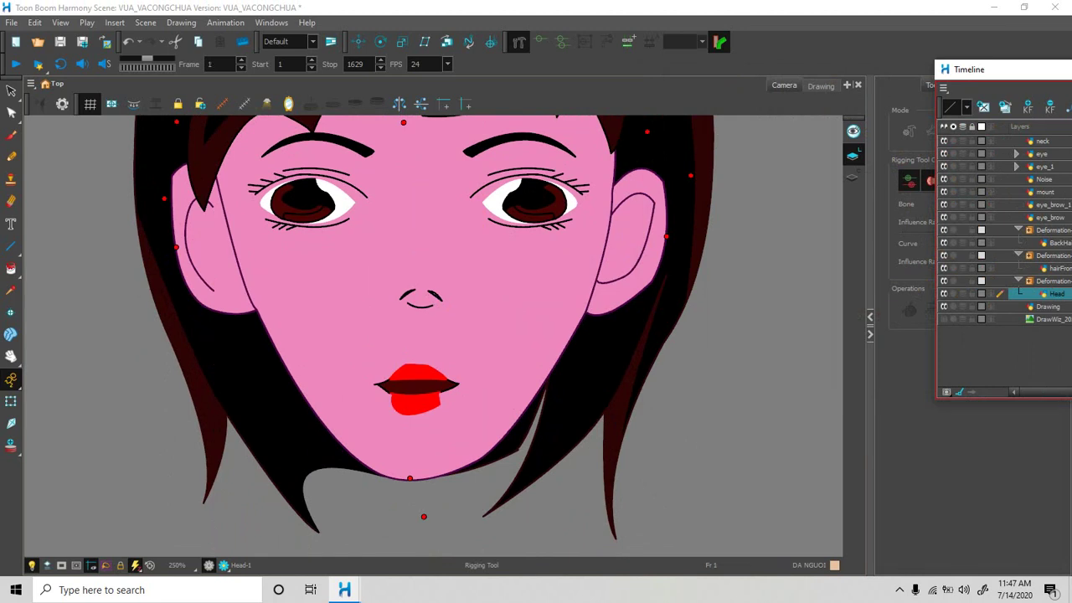
Display the deformation points with the Transform tool at frame 1, centre the head and clear the layer selection.
scroll(774, 337, down, 4)
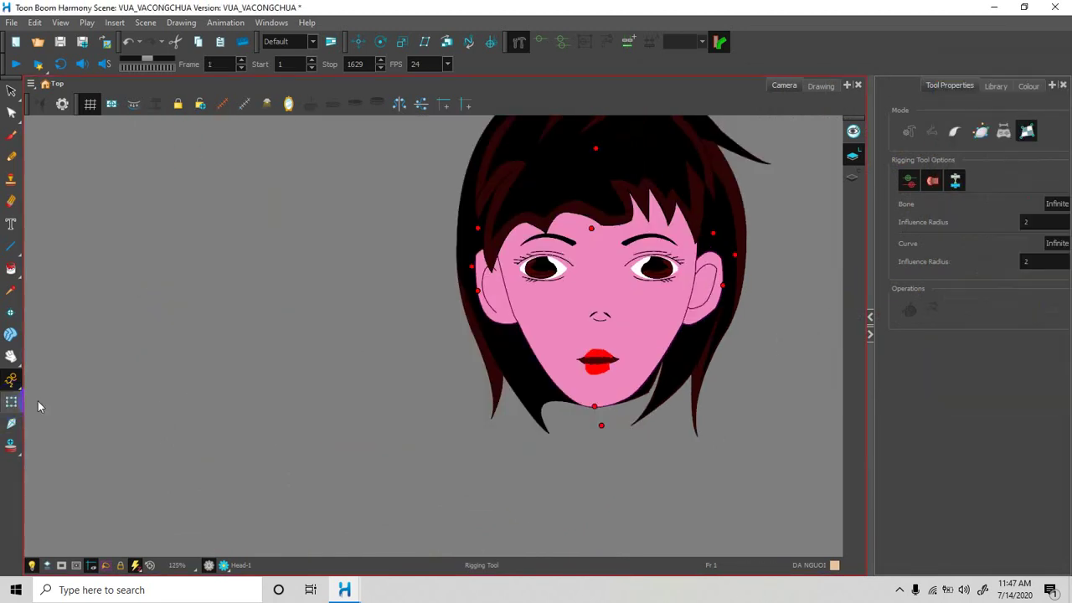
click(11, 401)
key(space)
drag(727, 290, 567, 334)
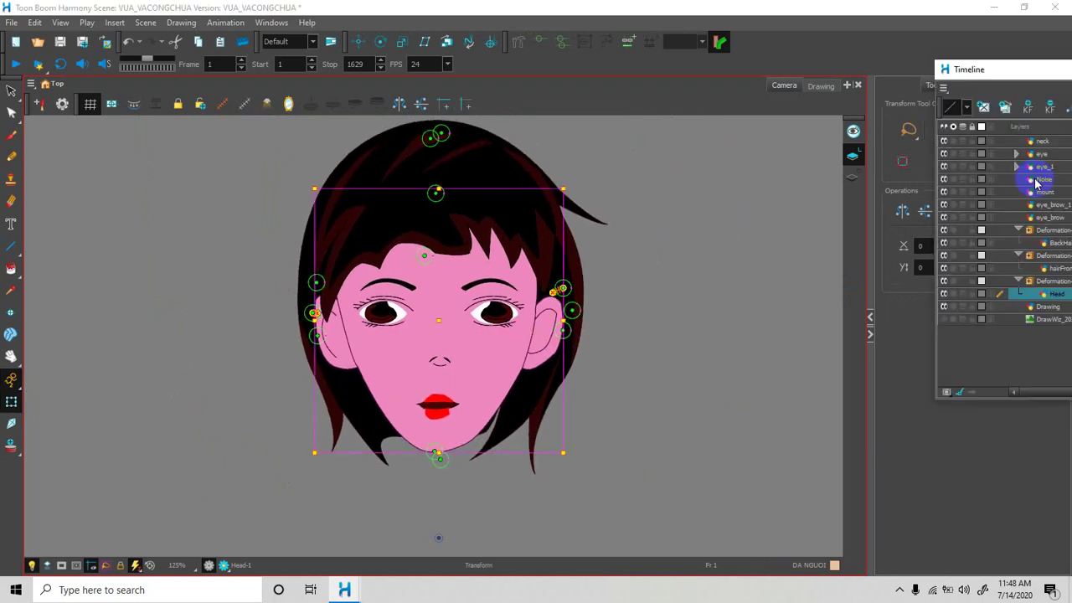
drag(1007, 192, 709, 168)
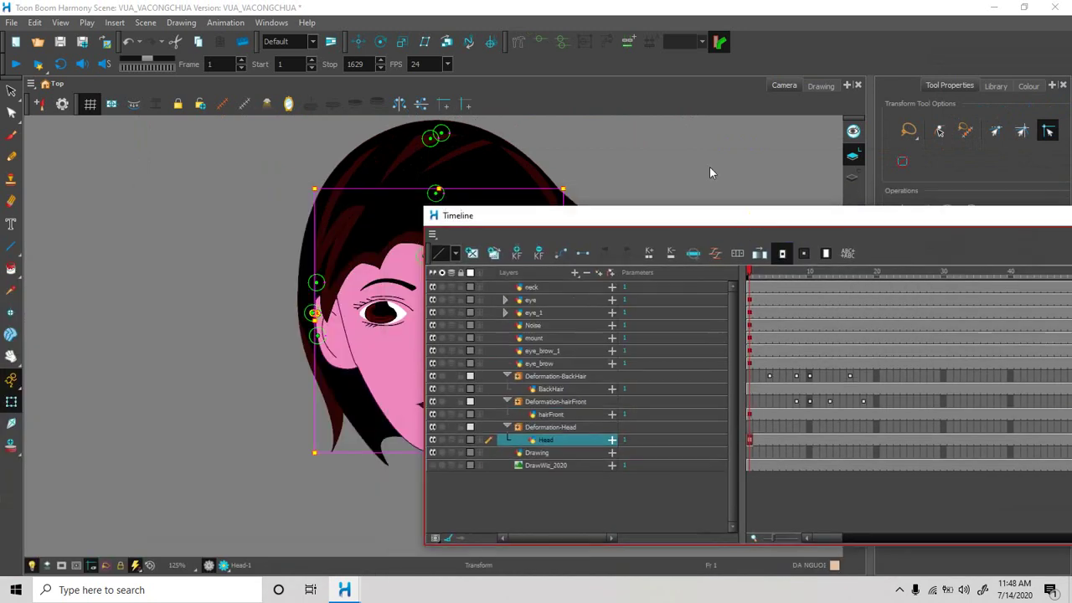
click(706, 155)
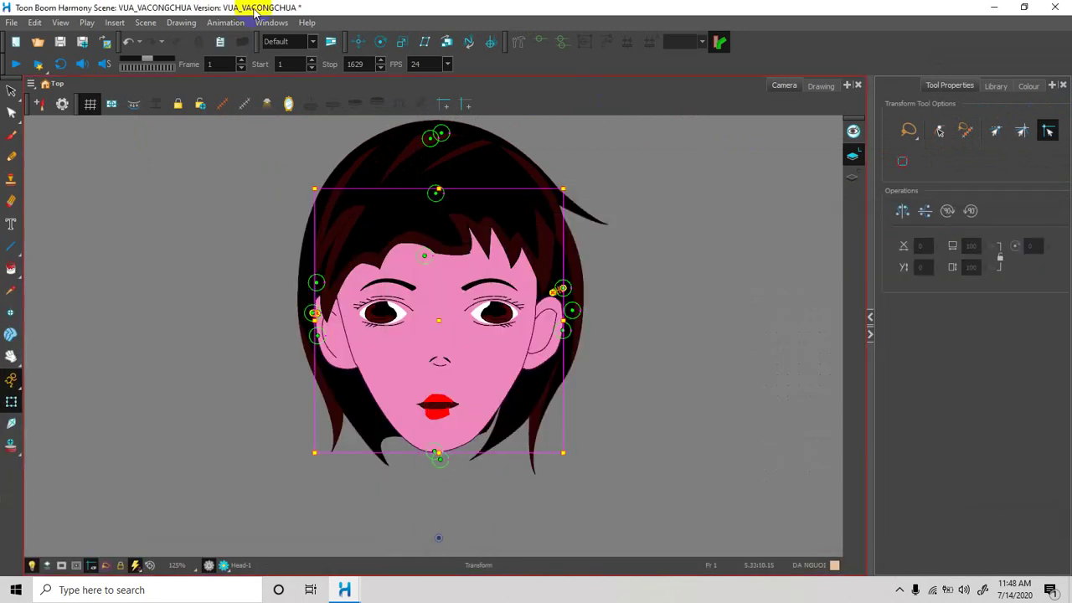
Restore the default workspace and maximize the application window.
click(263, 22)
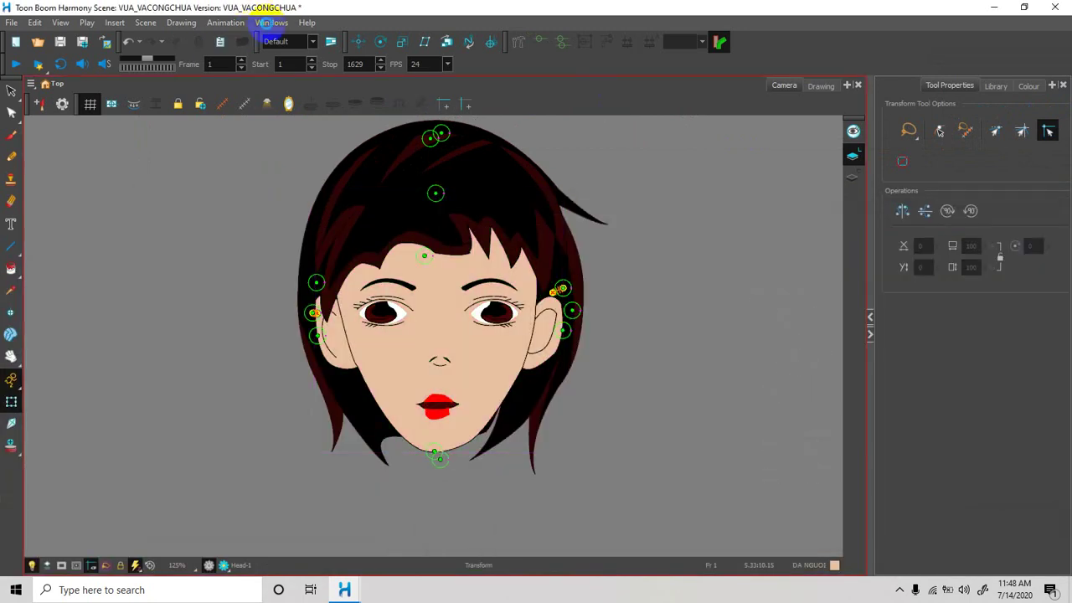
click(268, 25)
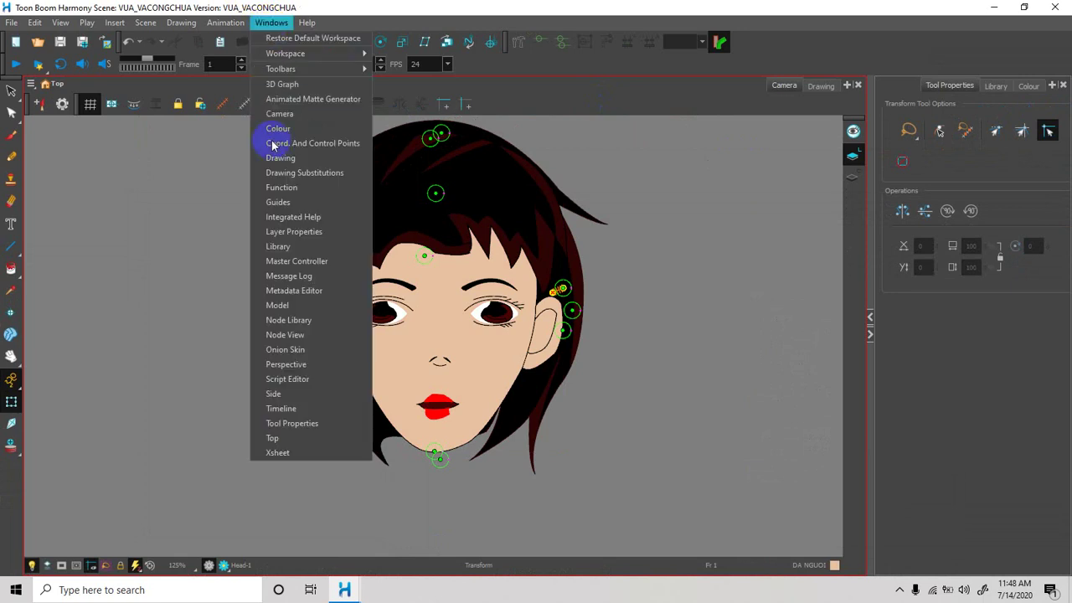
click(298, 39)
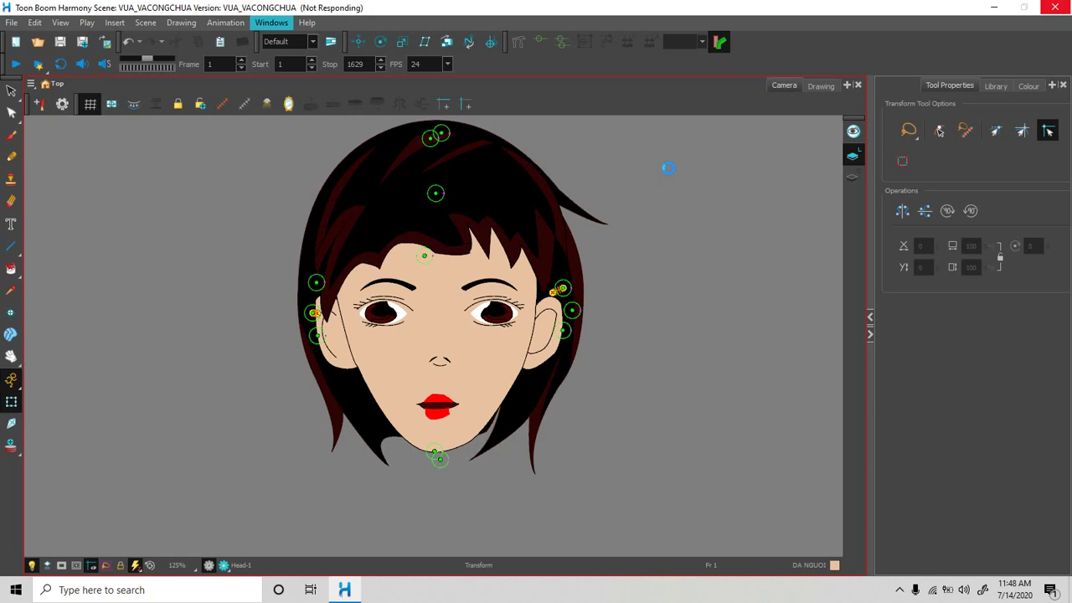
click(668, 167)
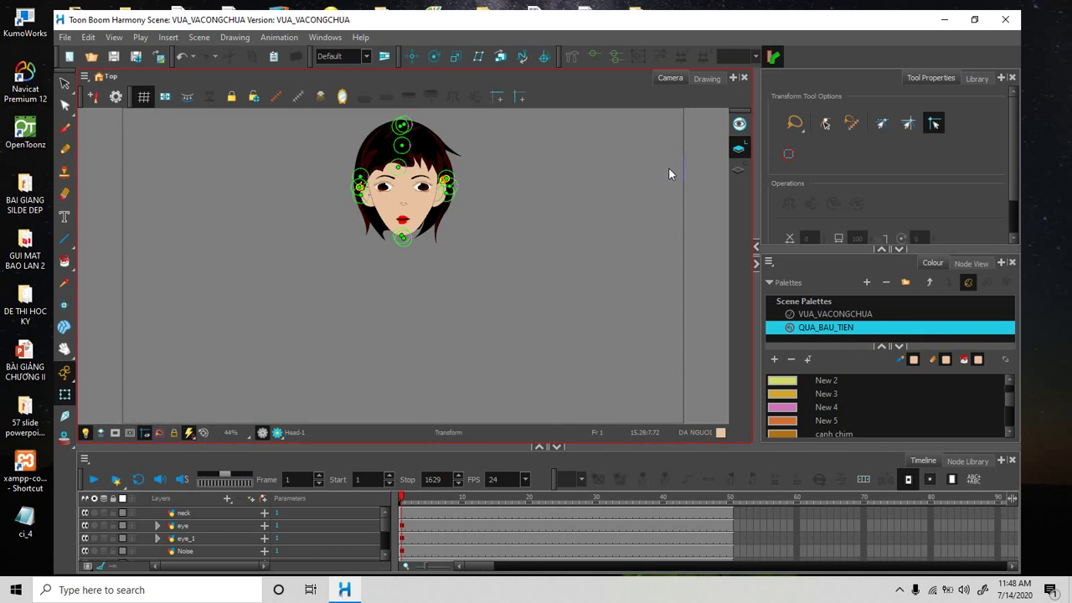
click(974, 19)
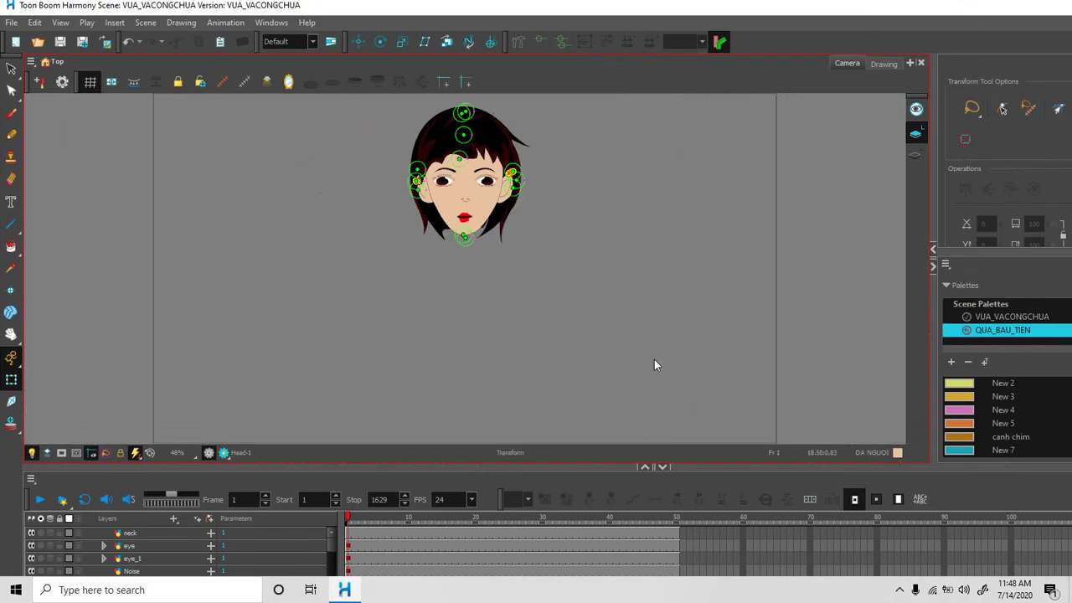
Scrub the timeline from frame 1 to about frame 42 to preview the hair movement.
click(400, 518)
drag(348, 521, 633, 534)
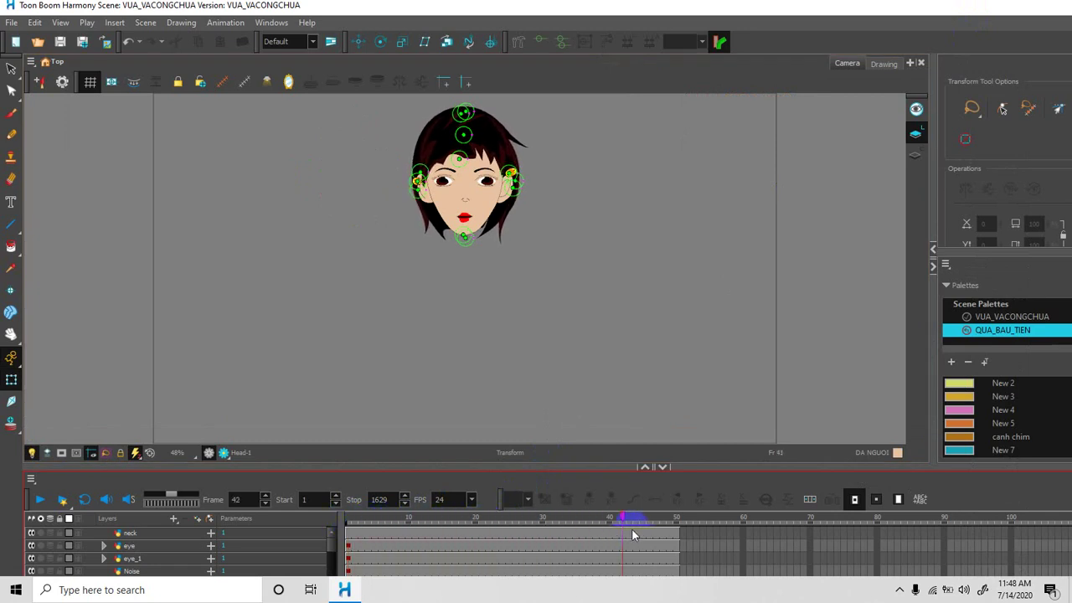
Return the playhead to frame 1 and get a close view of the face.
drag(566, 530, 348, 525)
scroll(455, 339, up, 2)
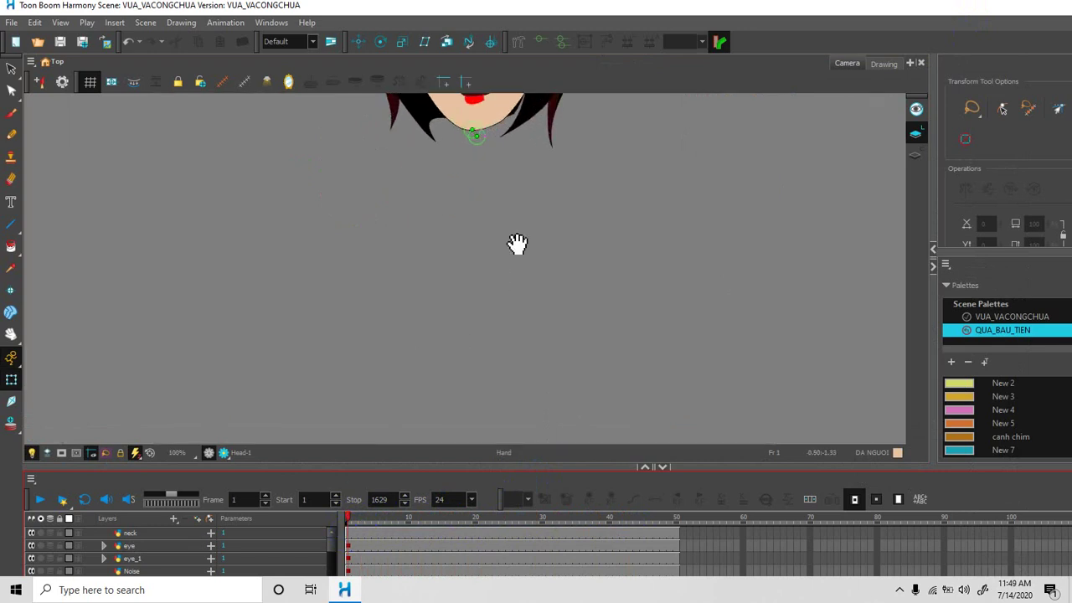
drag(517, 243, 495, 360)
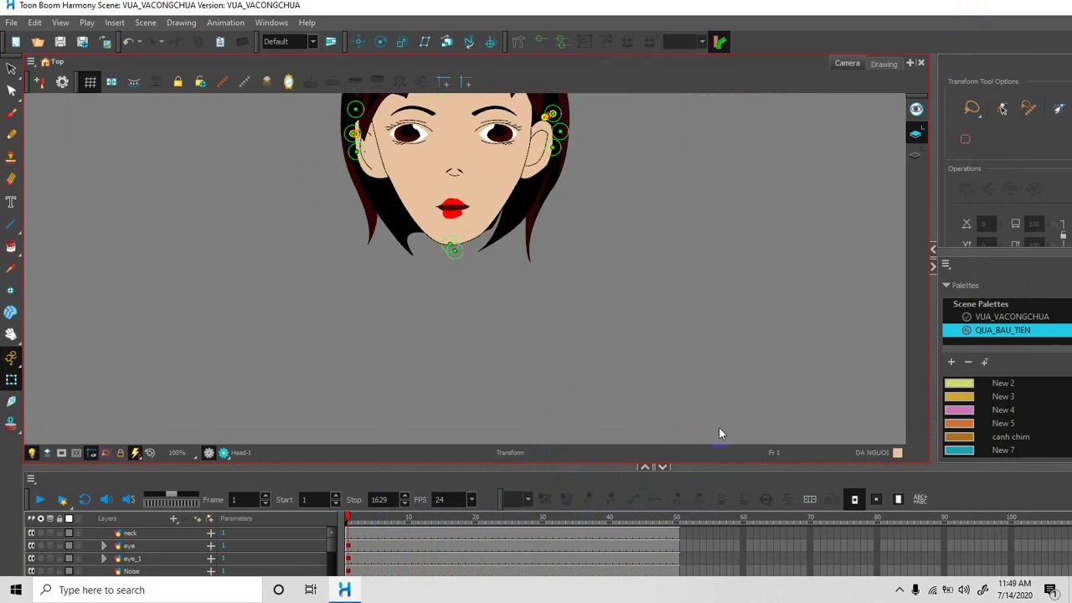
Open a blank document in Microsoft Word 2013 and place its window over the animation scene.
click(12, 594)
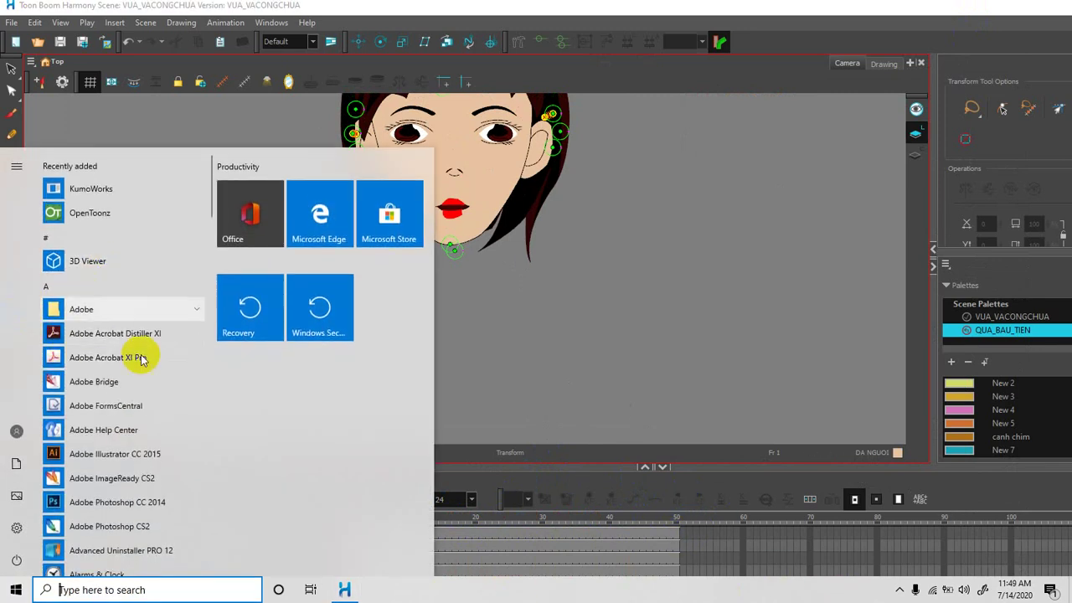
drag(210, 186, 195, 344)
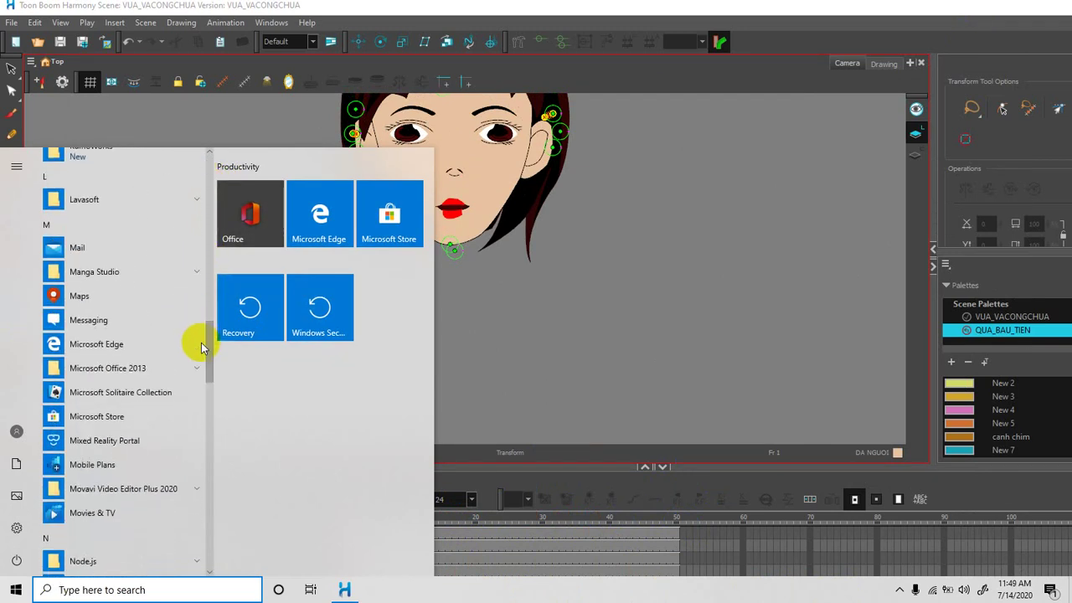
click(143, 373)
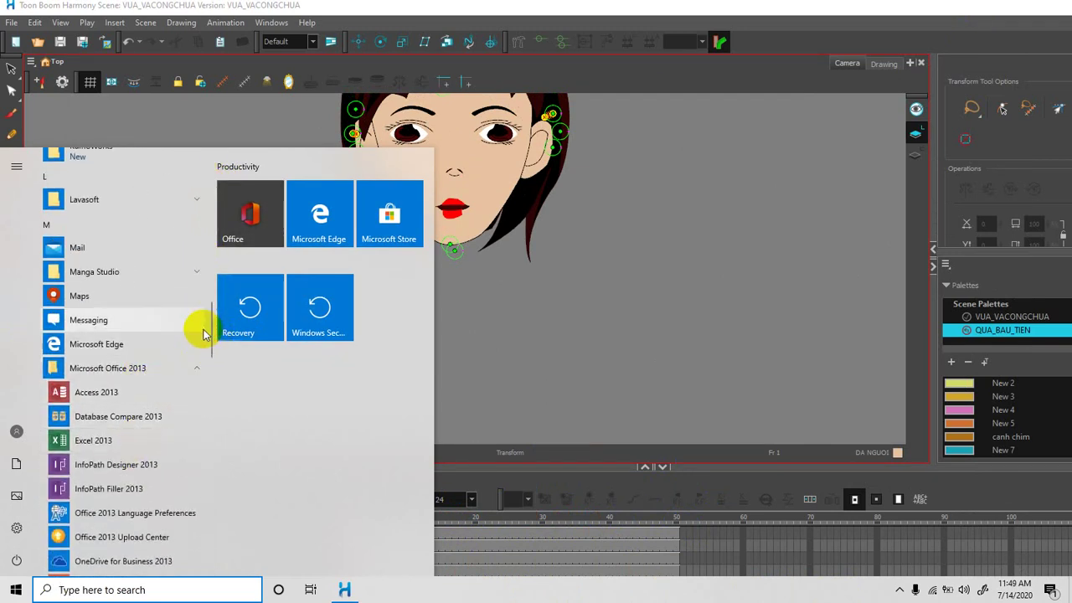
drag(205, 333, 210, 365)
click(117, 381)
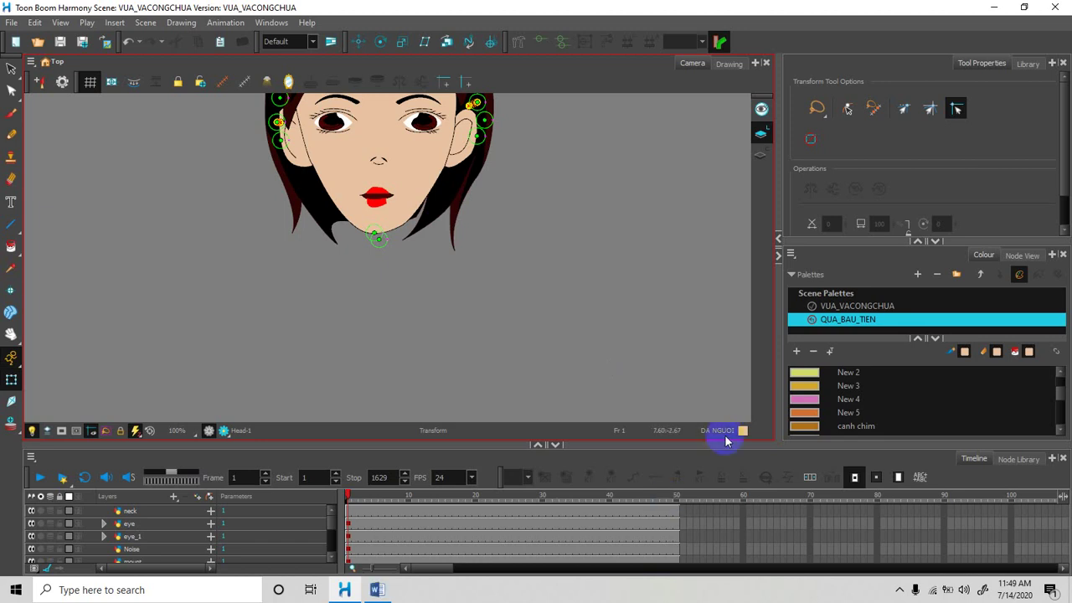
key(alt+Tab)
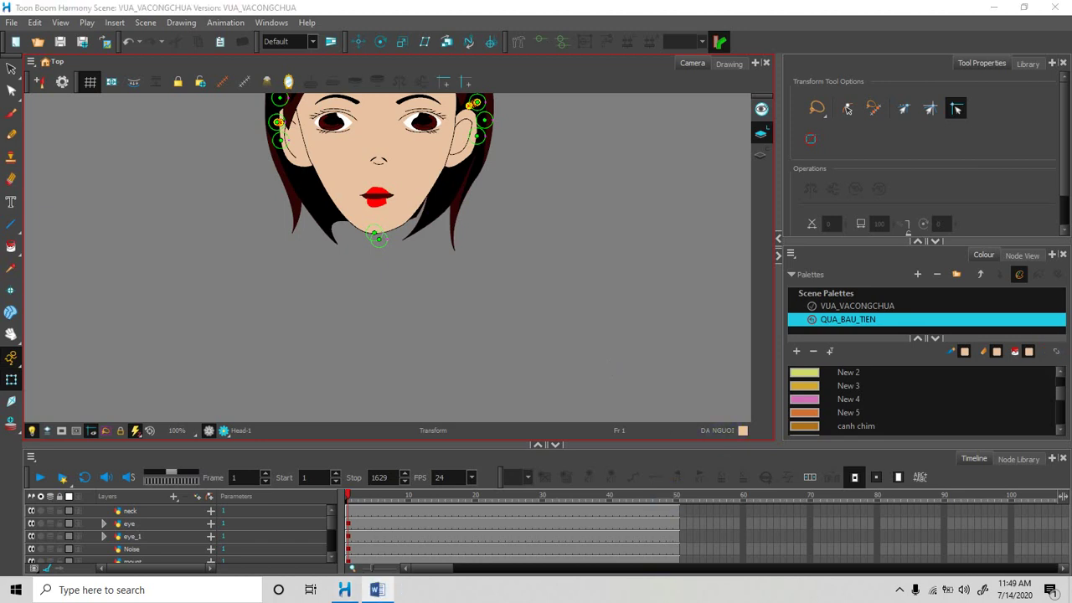
click(905, 170)
drag(1071, 84, 491, 171)
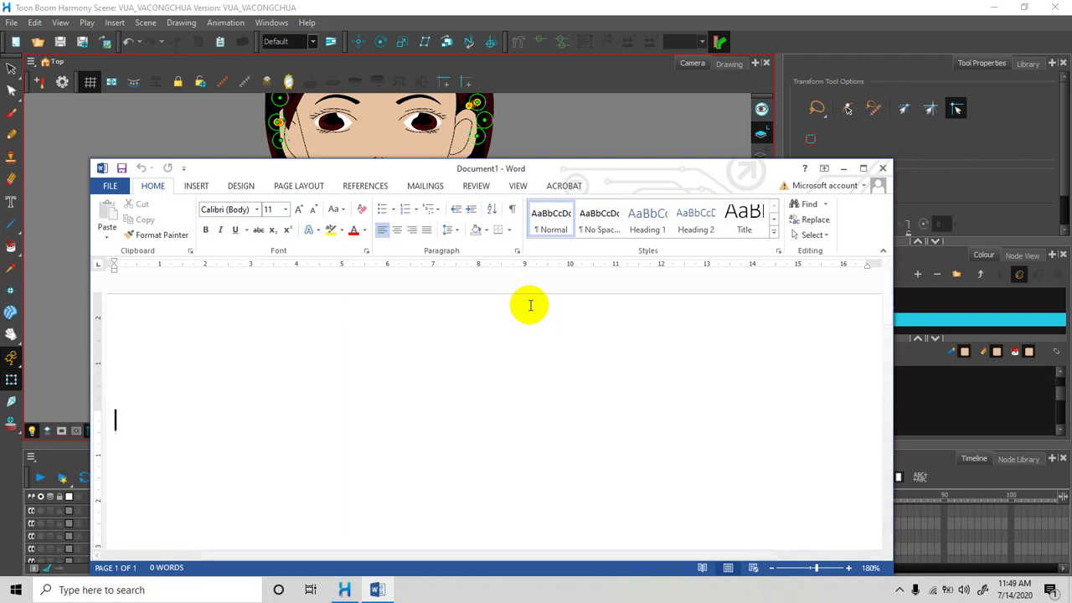
Write the note 'Press >< key to move next frame and back frame' and minimize the document.
text(Press)
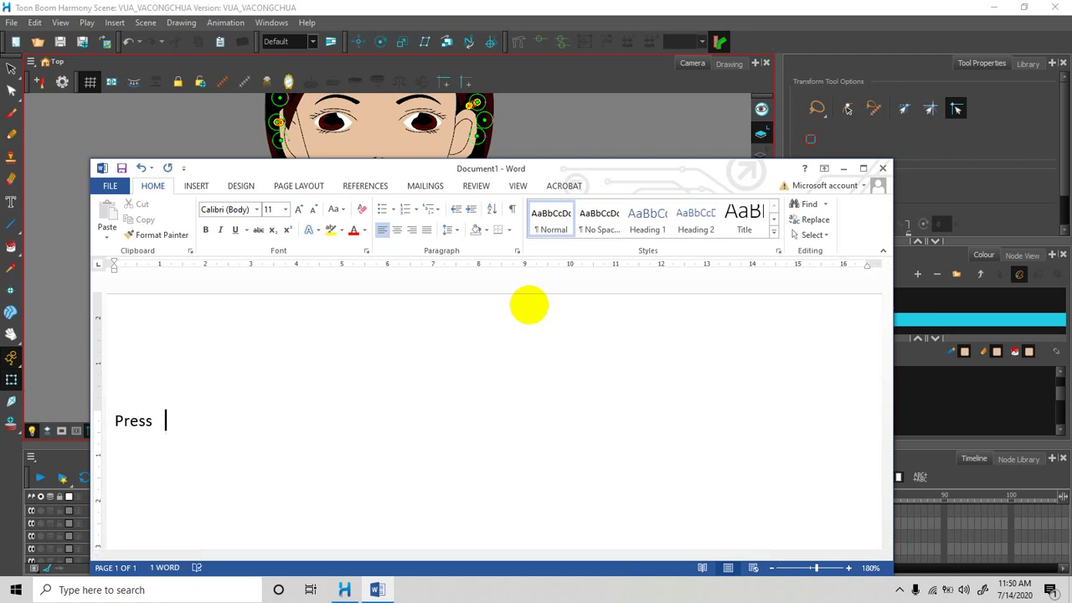
text(  >< key to move ne)
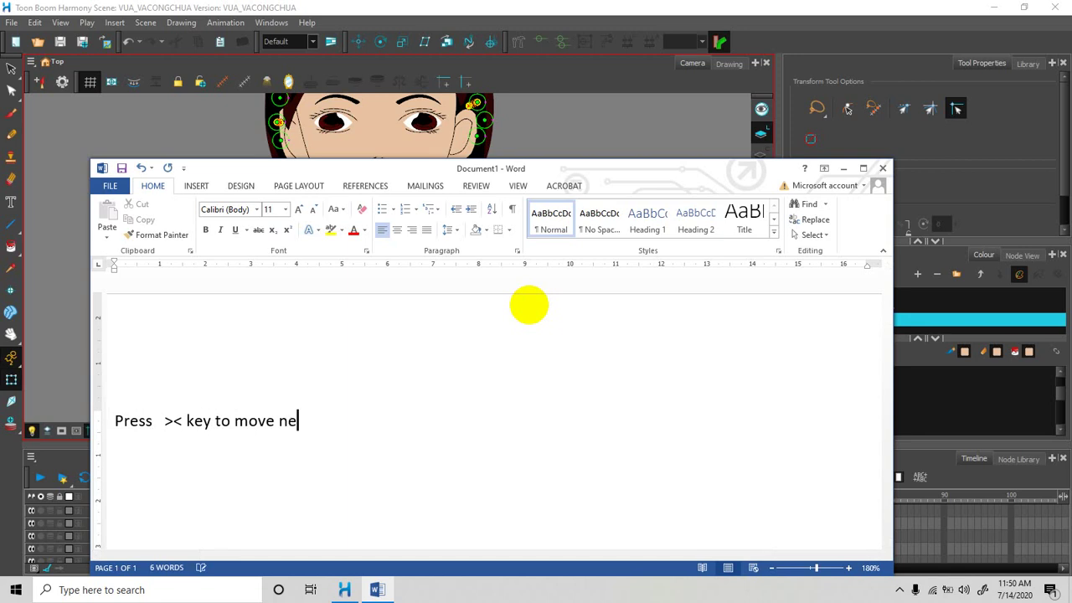
text(xt frame and bac)
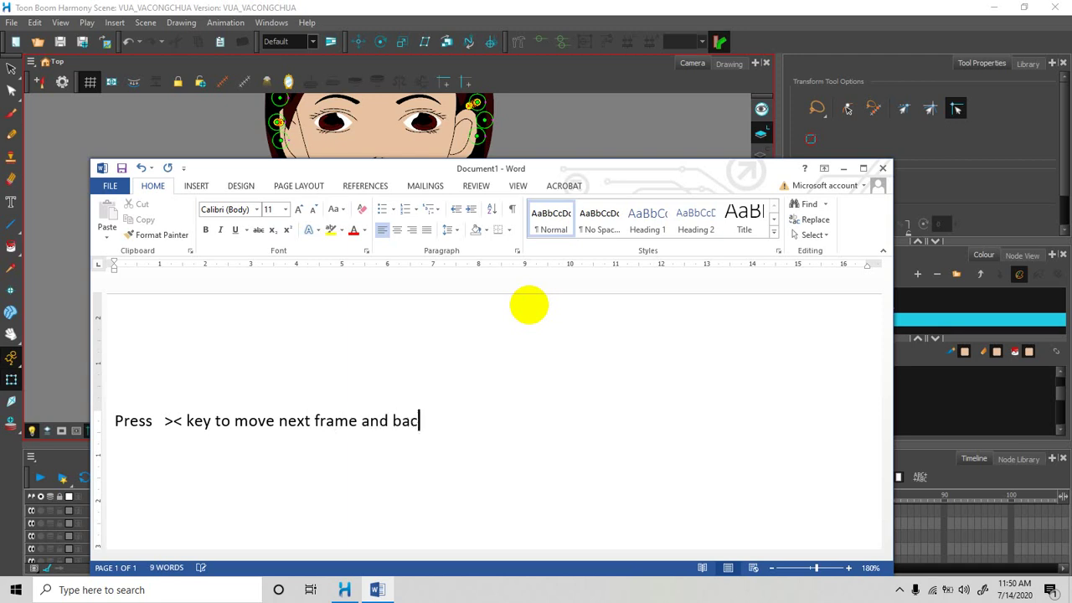
text(k frame)
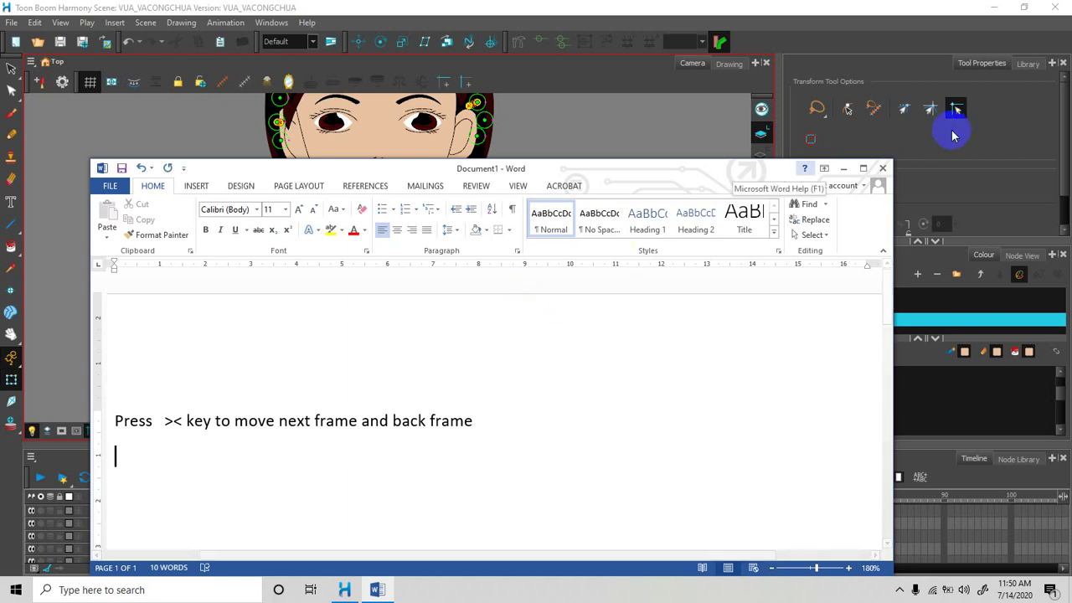
click(845, 172)
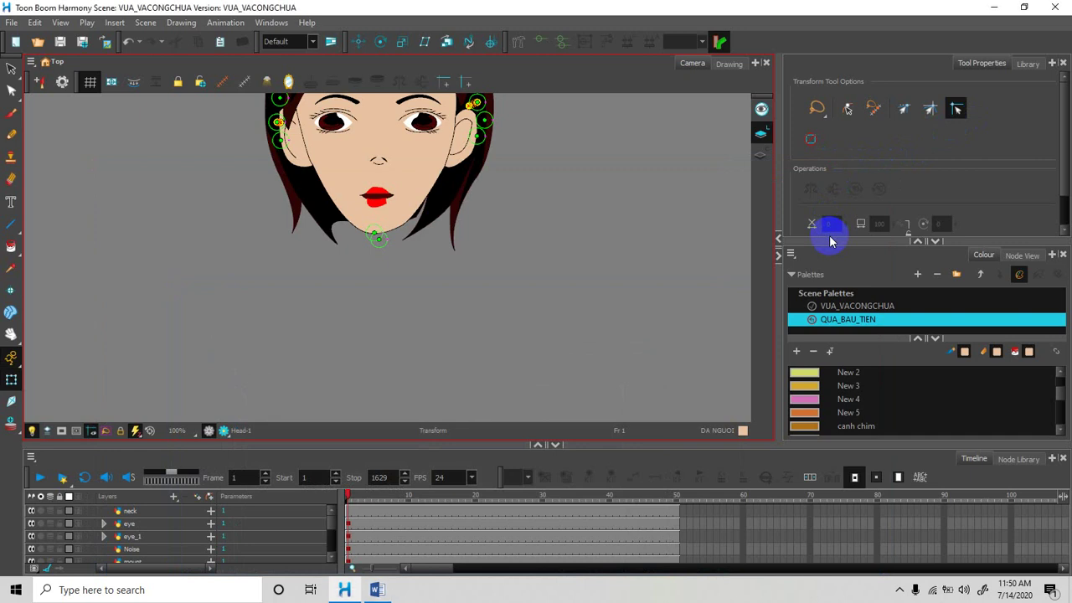
Set the display projection to PC screen only.
key(super+p)
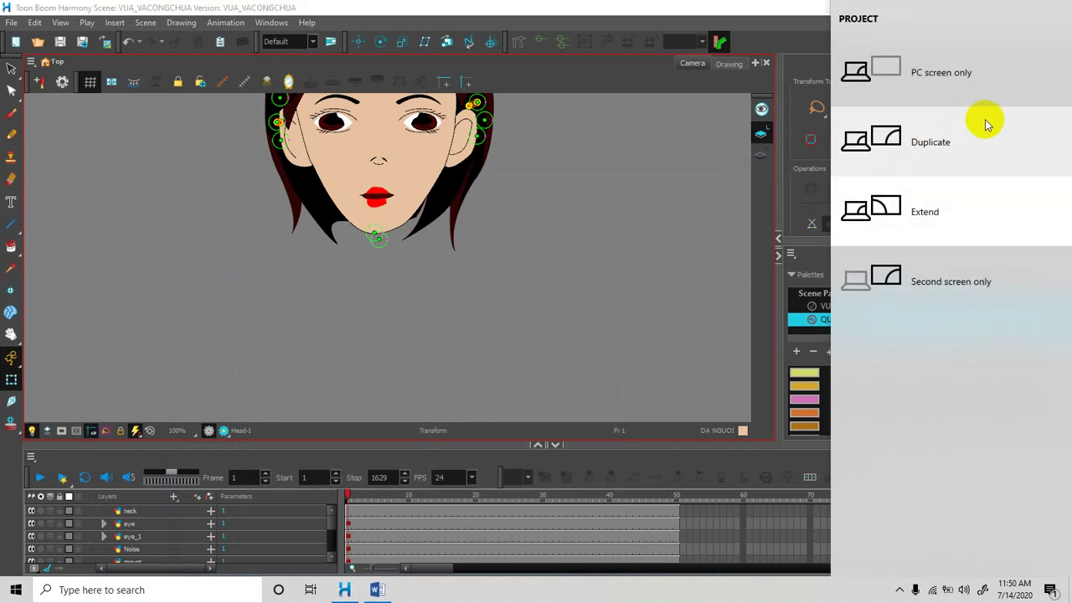
click(941, 79)
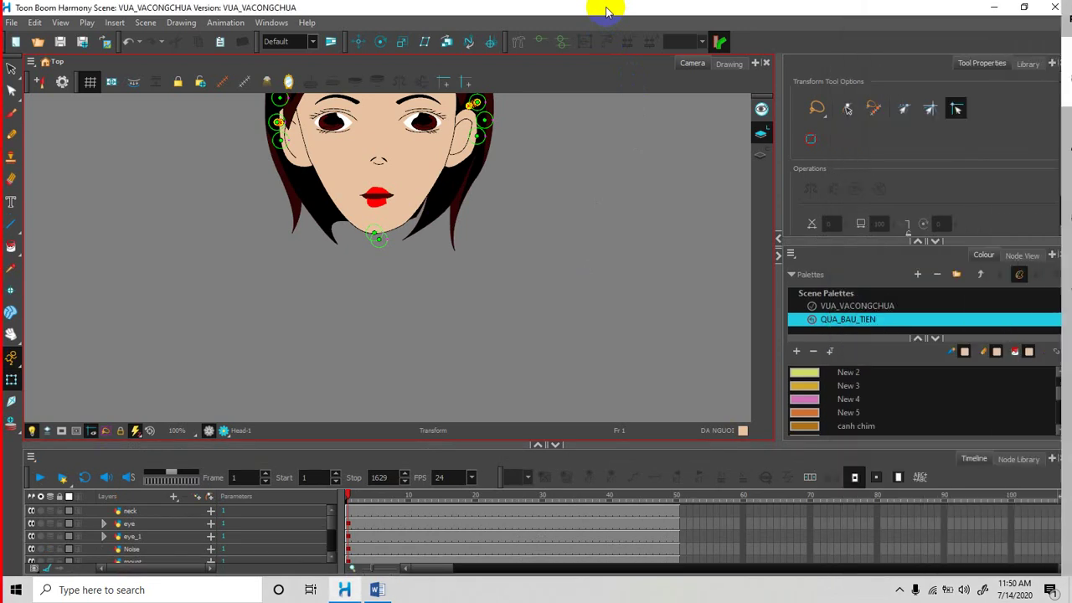
drag(569, 179, 572, 261)
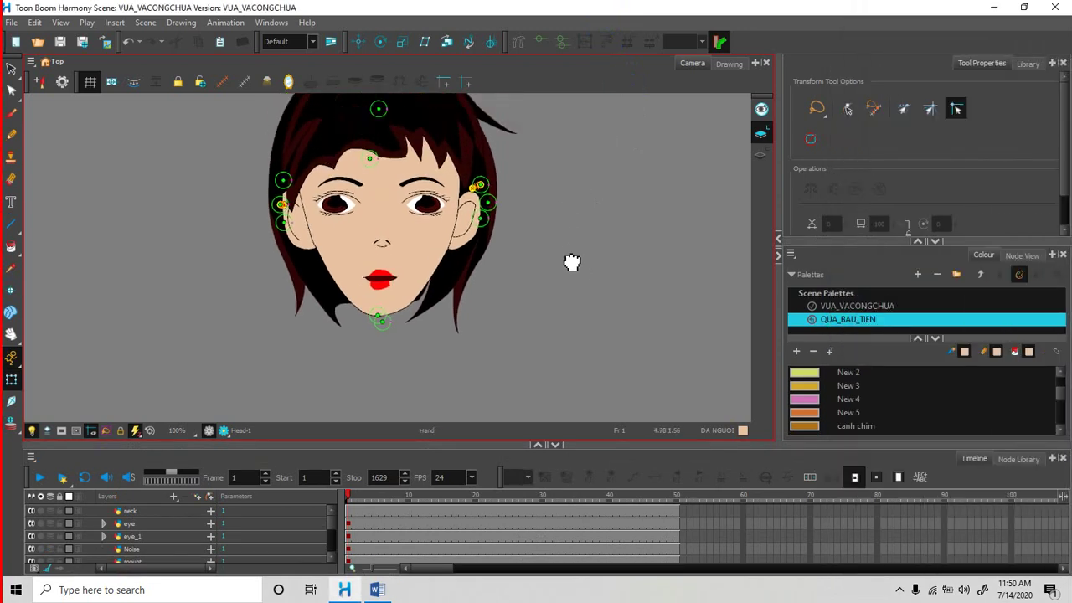
Step through the first frames of the timeline and stop the playhead at frame 5.
click(354, 500)
drag(353, 497, 383, 360)
key(comma)
key(comma)
key(comma)
key(period)
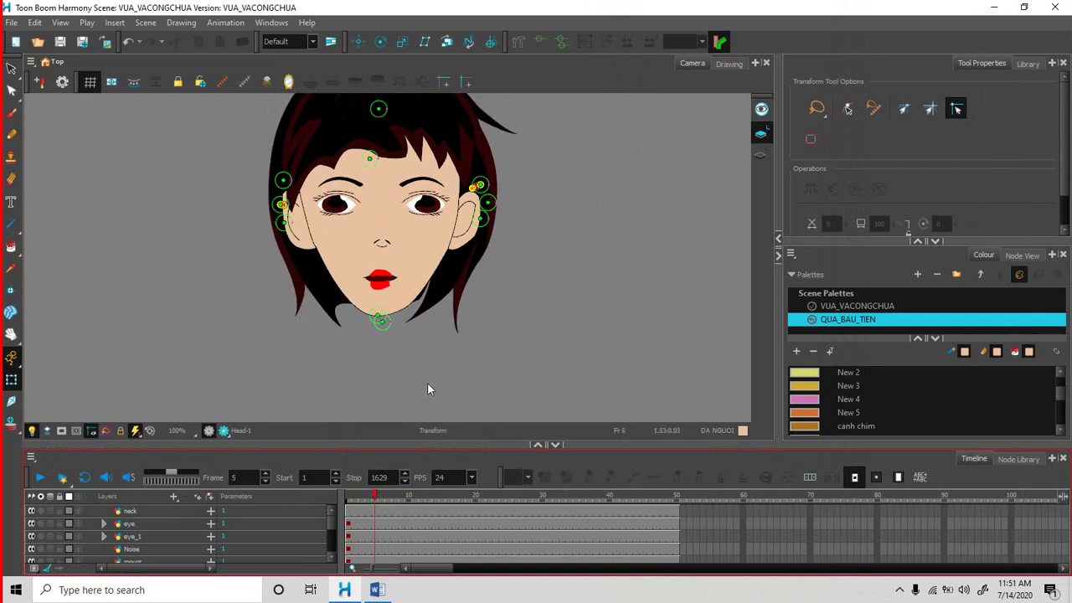
Raise the tip of the chin slightly at frame 5 using the Head layer's chin deformation point.
click(390, 306)
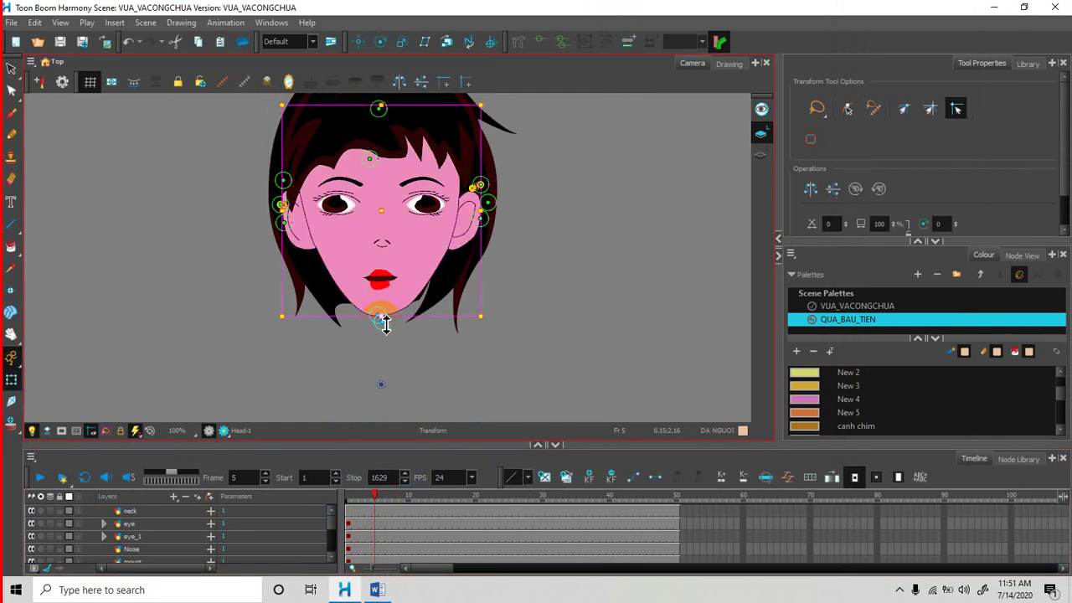
scroll(391, 333, up, 2)
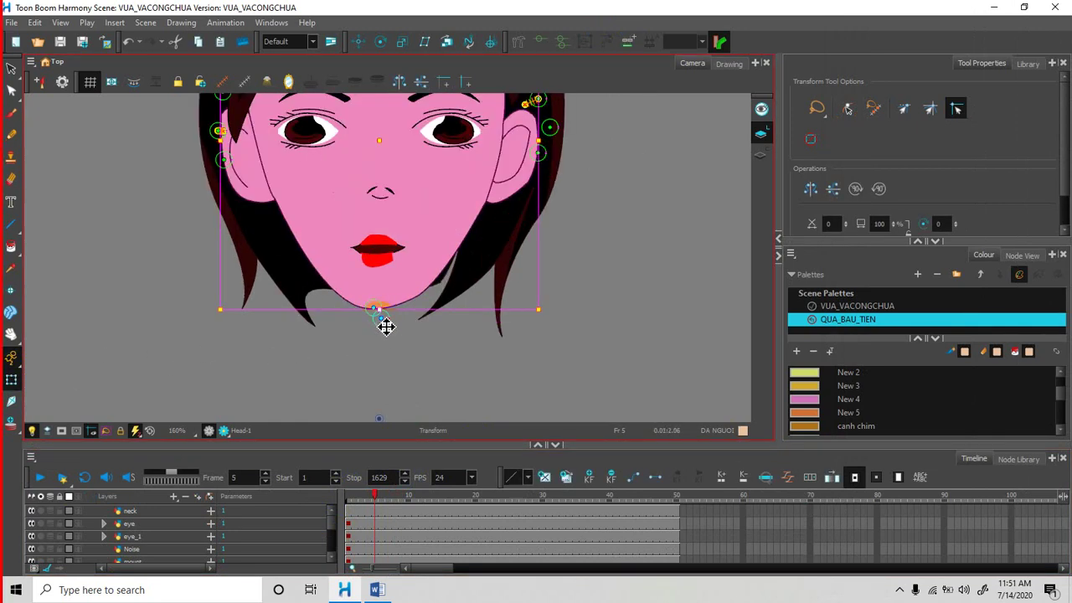
click(384, 320)
drag(381, 315, 381, 322)
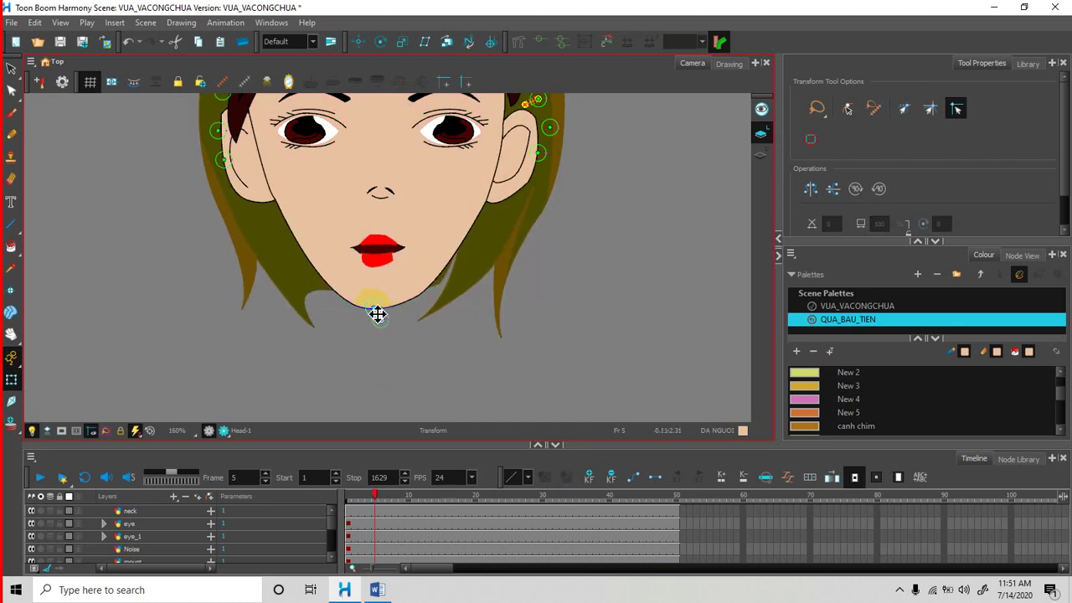
Move the mouth slightly up at frame 5 and relocate its pivot to the centre of the lips.
click(376, 258)
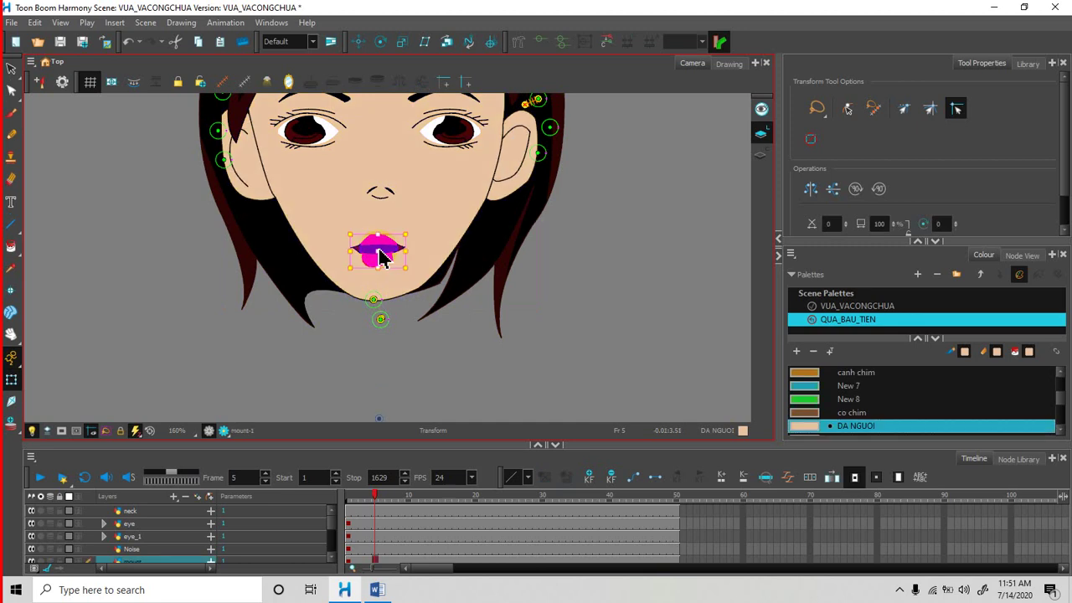
drag(385, 254, 391, 244)
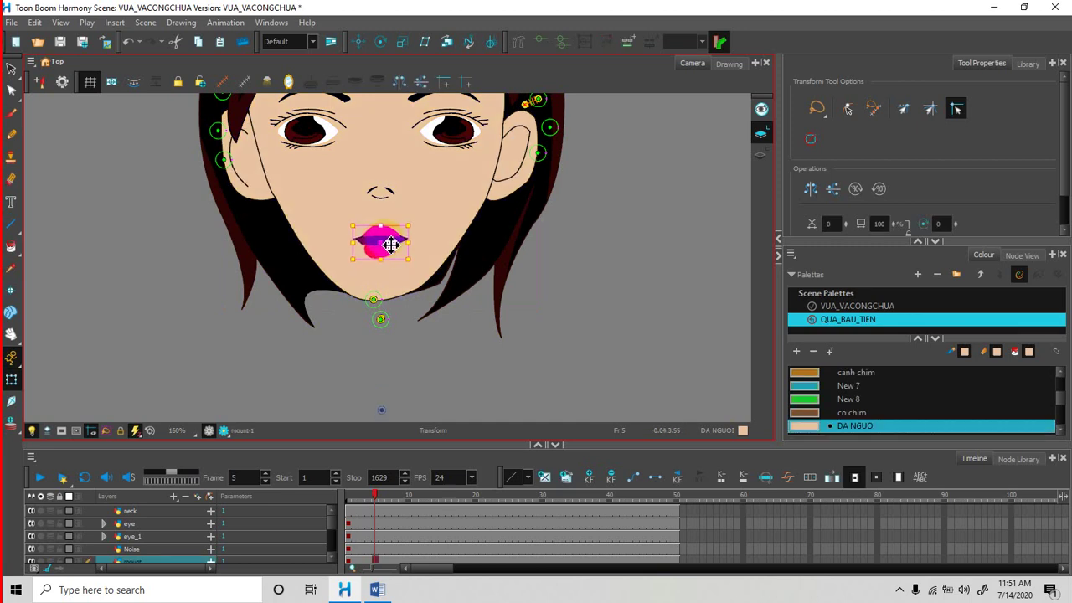
key(Escape)
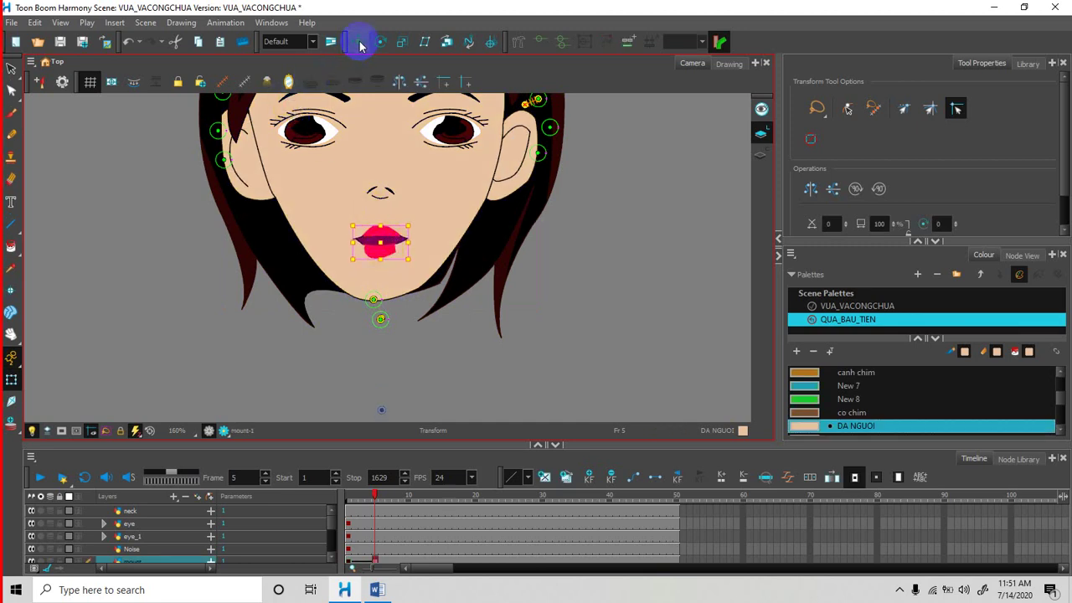
click(358, 41)
drag(382, 411, 380, 241)
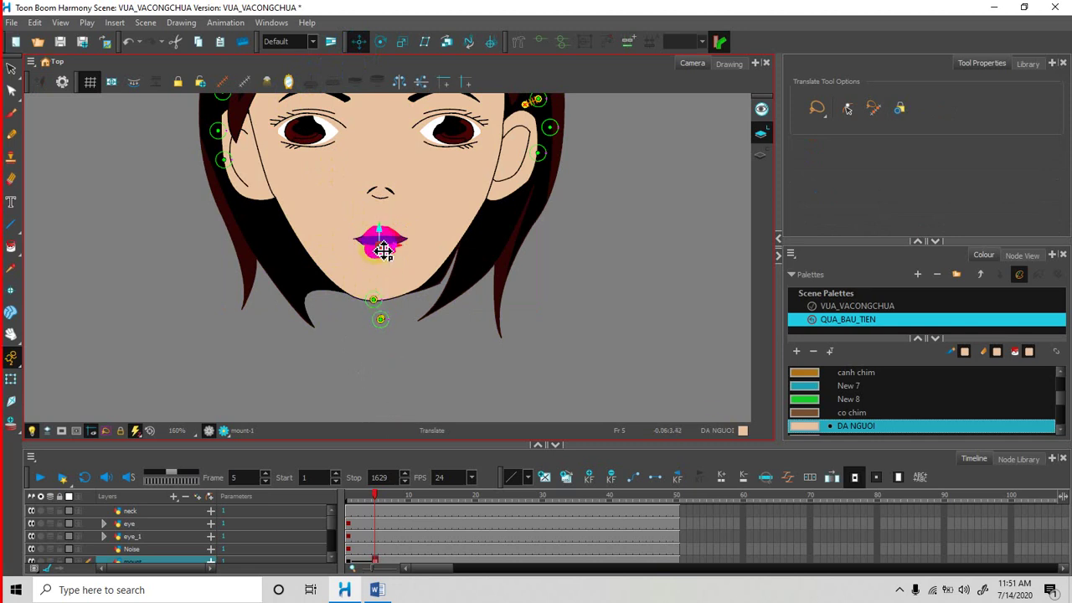
click(11, 379)
click(388, 236)
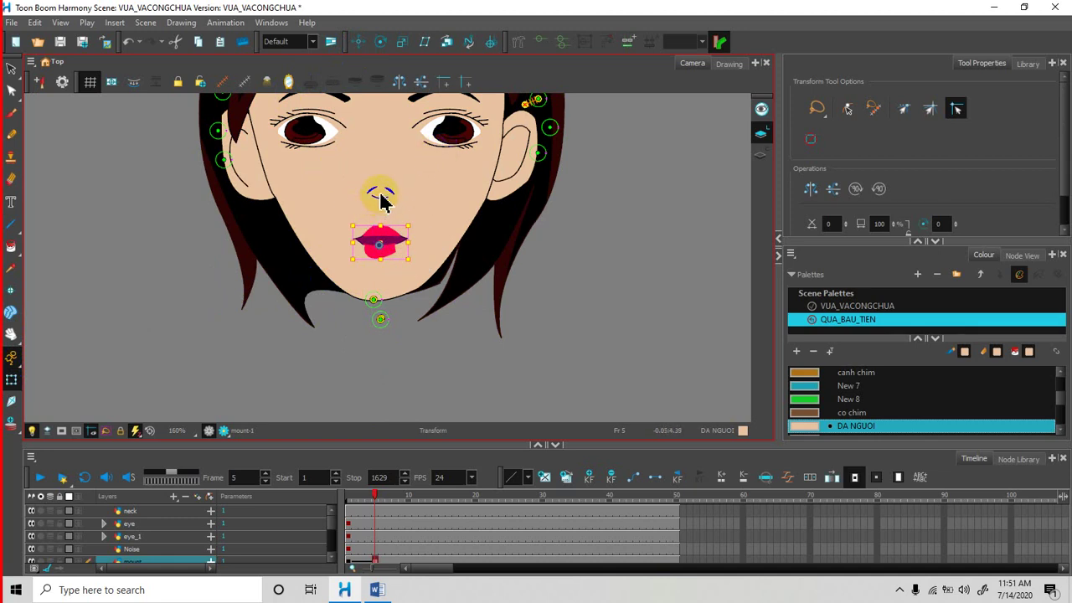
Select the Noise layer's nose drawing and move it slightly up at frame 5.
click(389, 196)
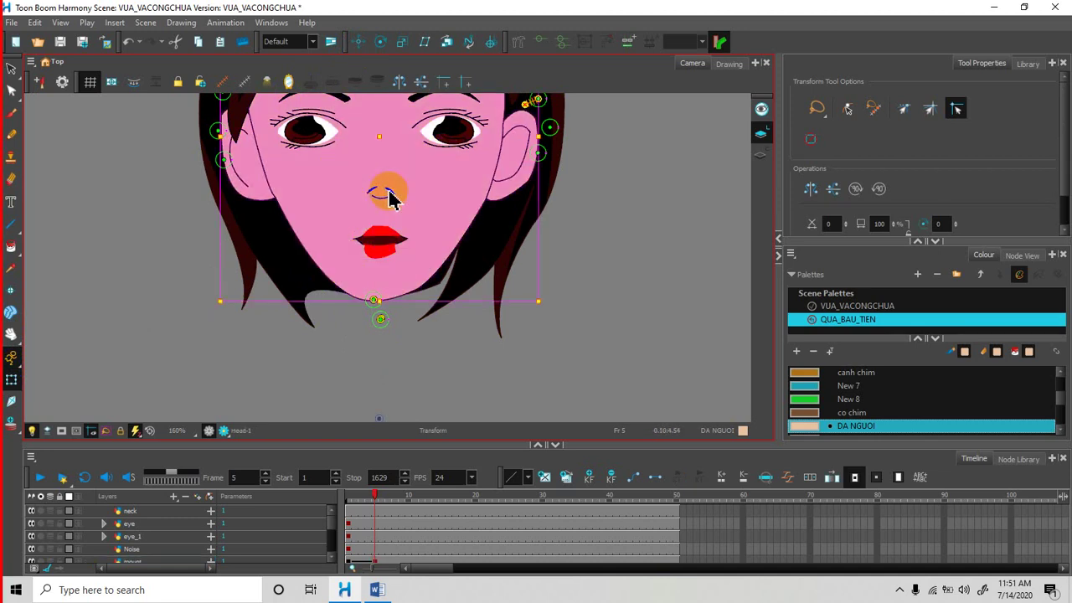
click(390, 197)
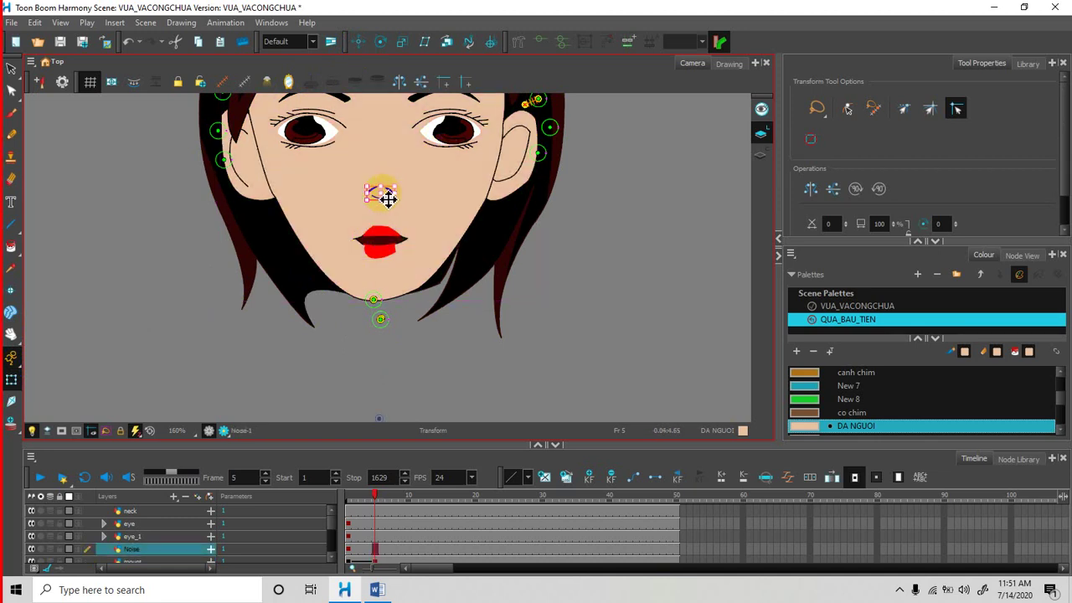
drag(388, 196, 386, 187)
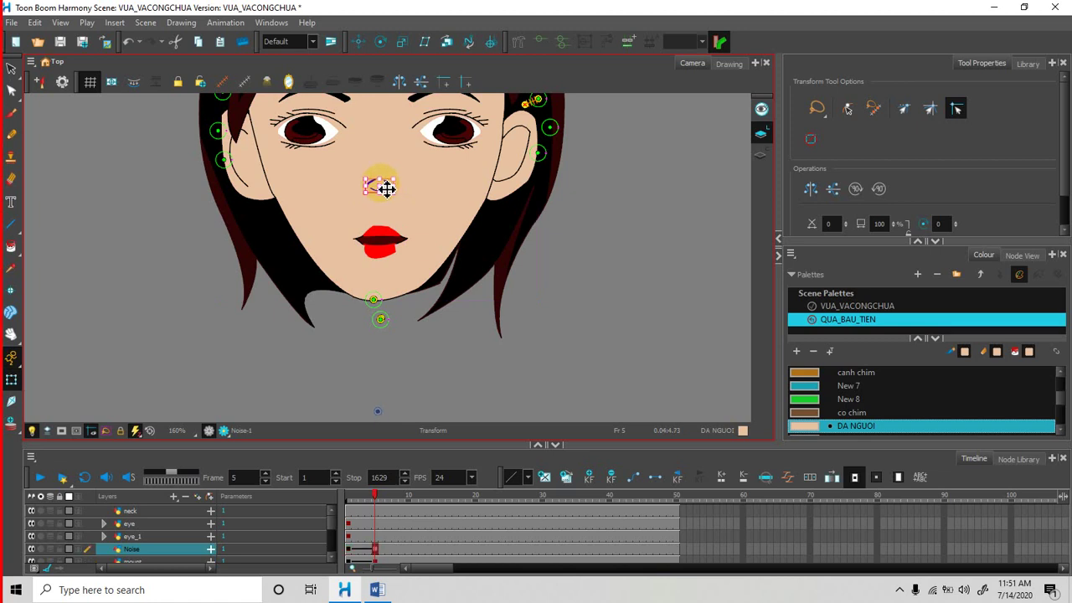
Raise both eyebrows slightly at frame 5.
key(space)
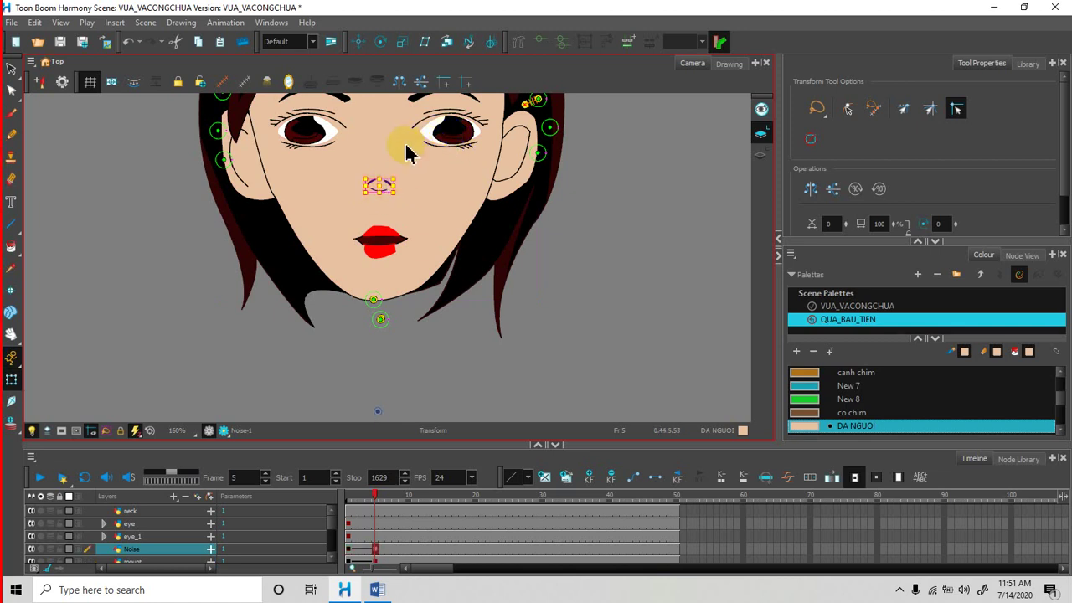
drag(376, 122, 428, 164)
click(430, 172)
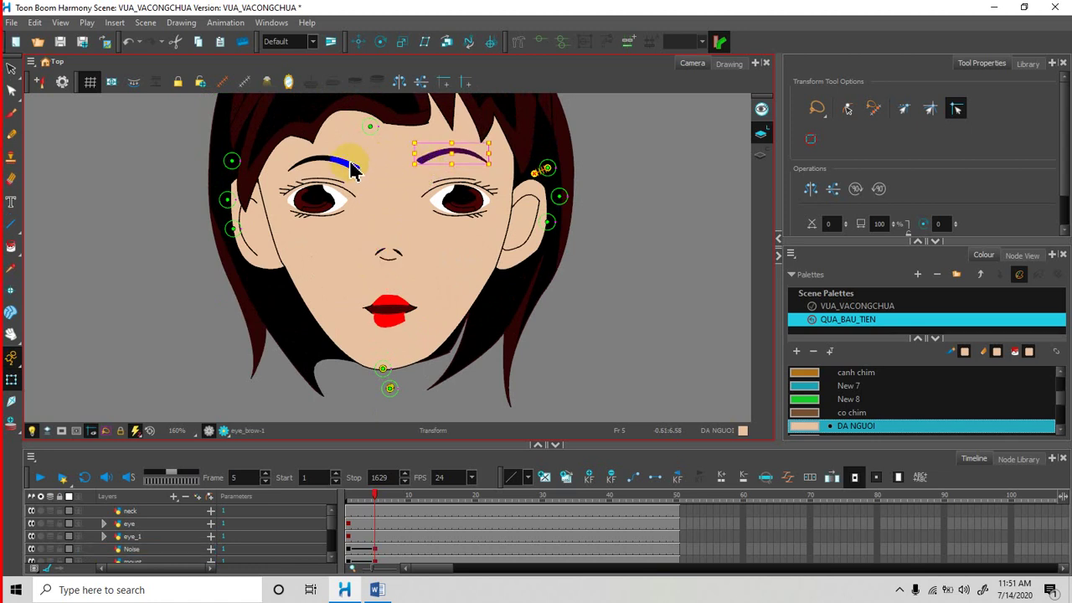
click(352, 171)
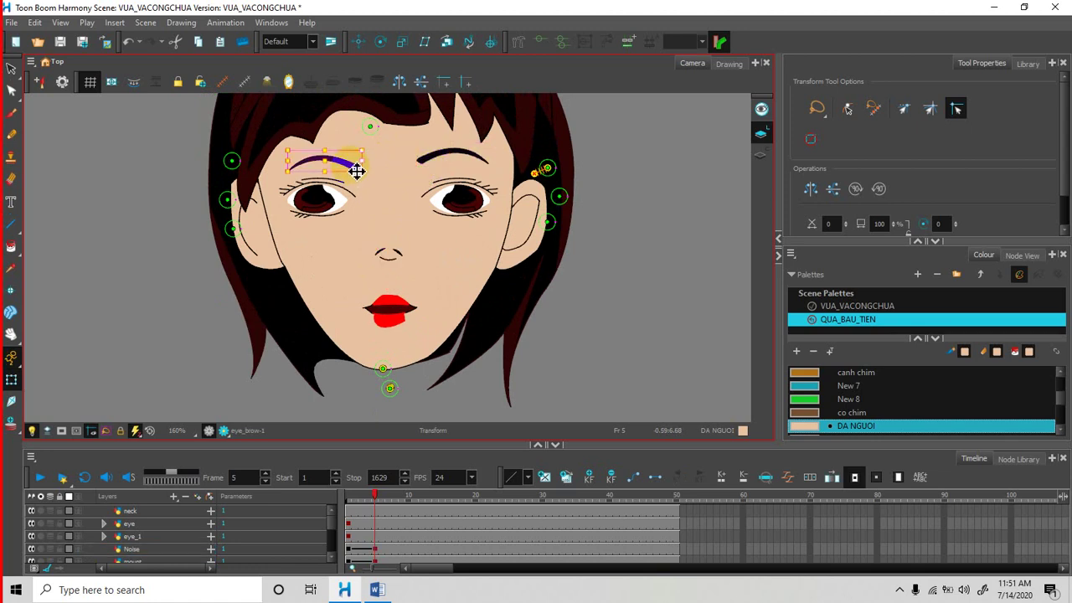
drag(357, 171, 352, 161)
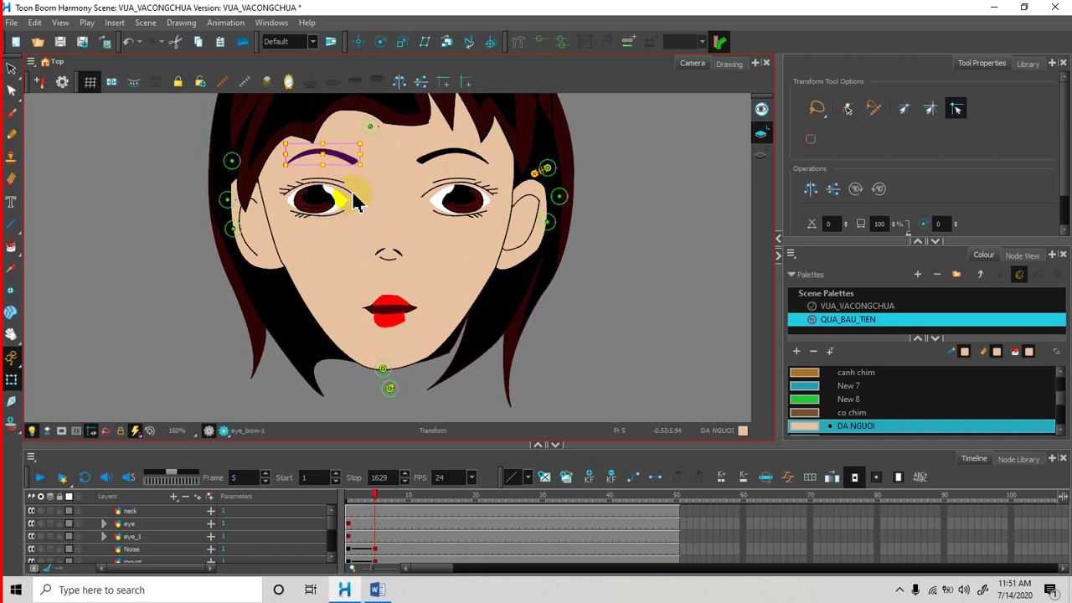
Move the whole eye drawings of the eye_1 and eye layers slightly up at frame 5.
click(352, 202)
click(337, 203)
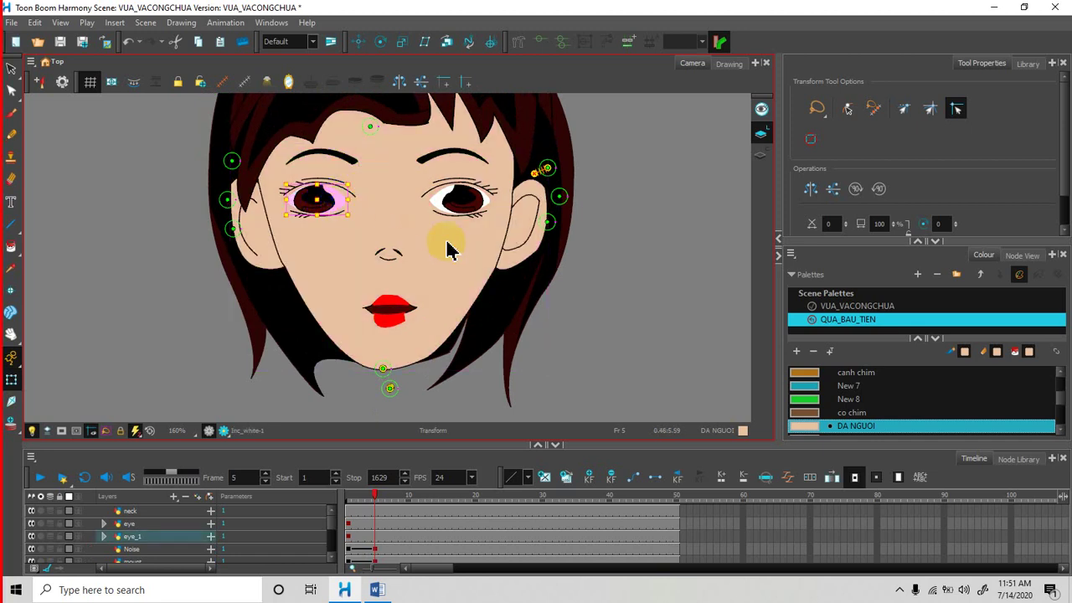
click(119, 537)
click(336, 201)
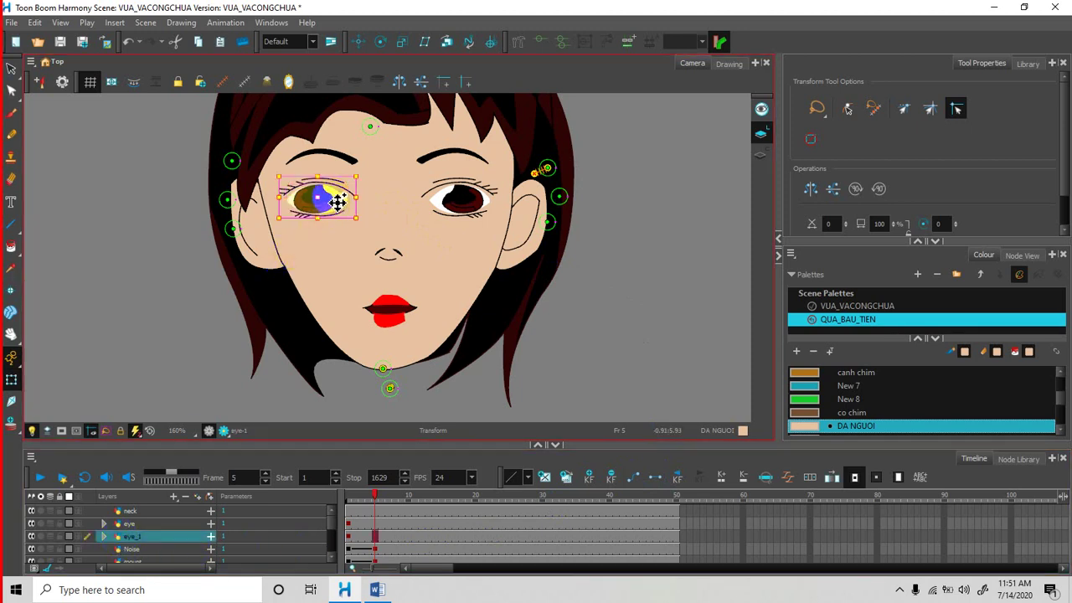
click(138, 525)
click(479, 203)
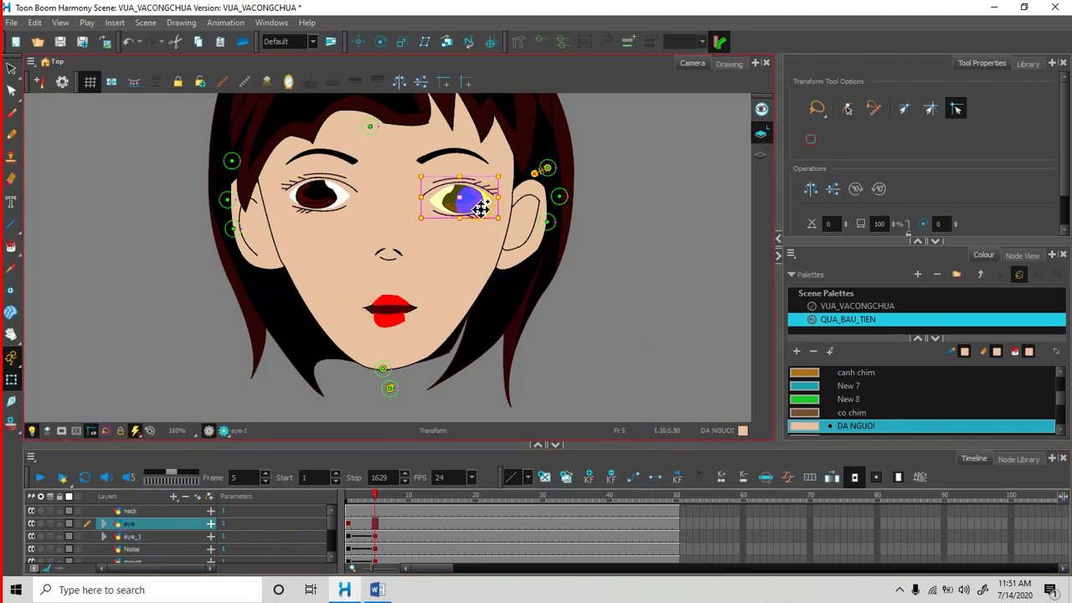
drag(477, 202, 476, 201)
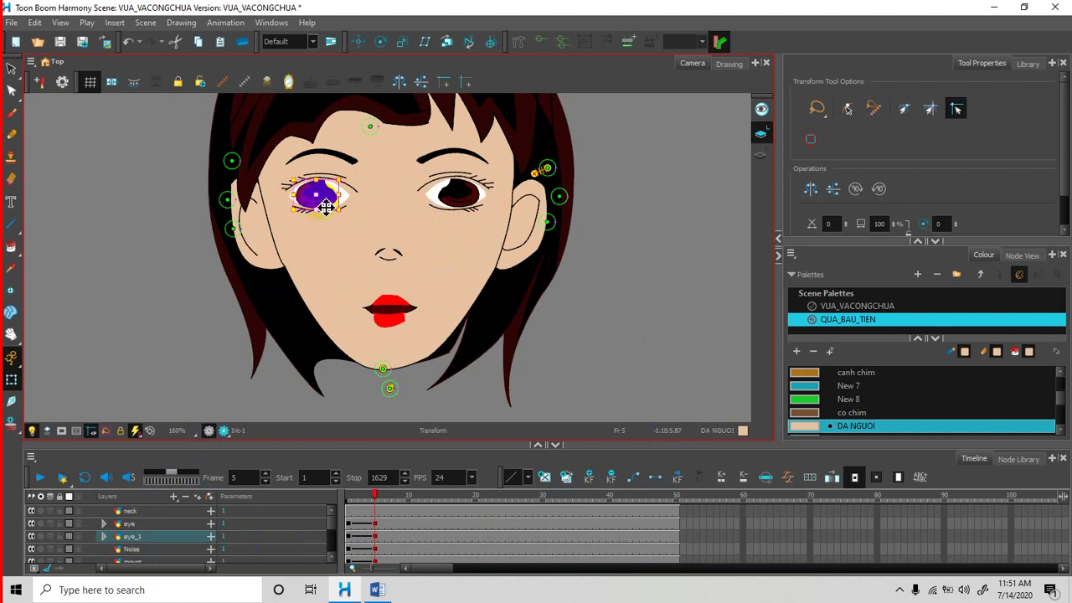
Shift the eye_1 iris slightly towards the nose and up at frame 5, and relocate its pivot to the iris centre.
scroll(325, 202, up, 2)
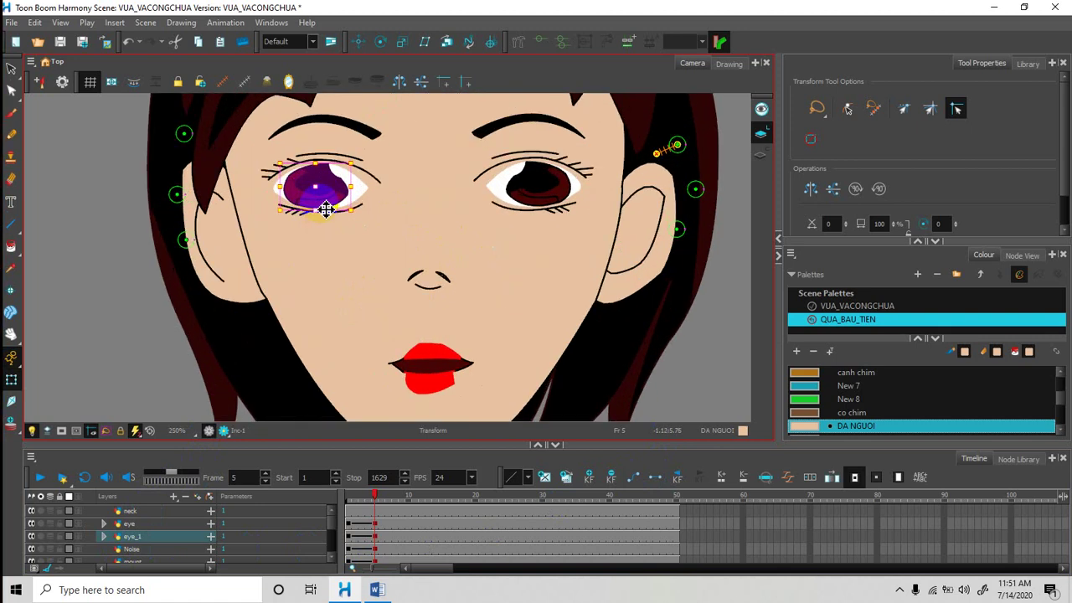
drag(326, 207, 333, 204)
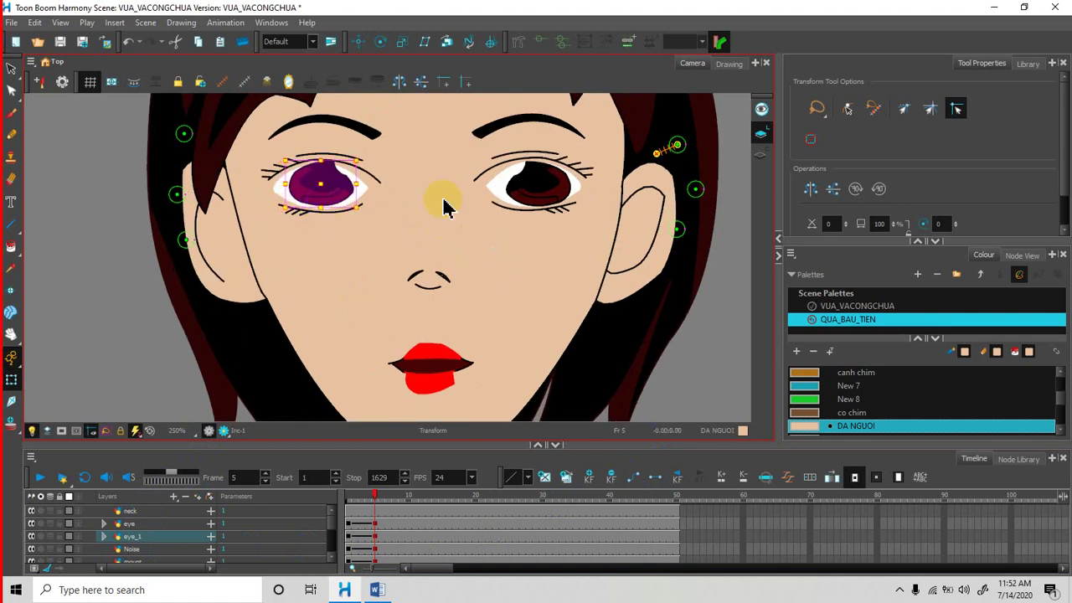
click(357, 42)
scroll(325, 249, down, 2)
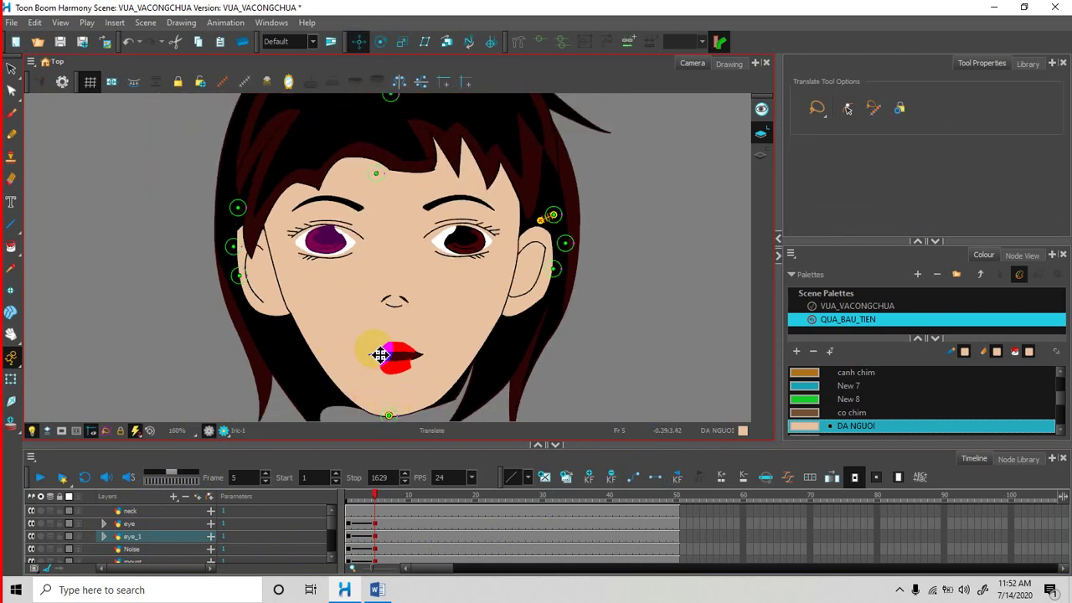
scroll(383, 353, down, 3)
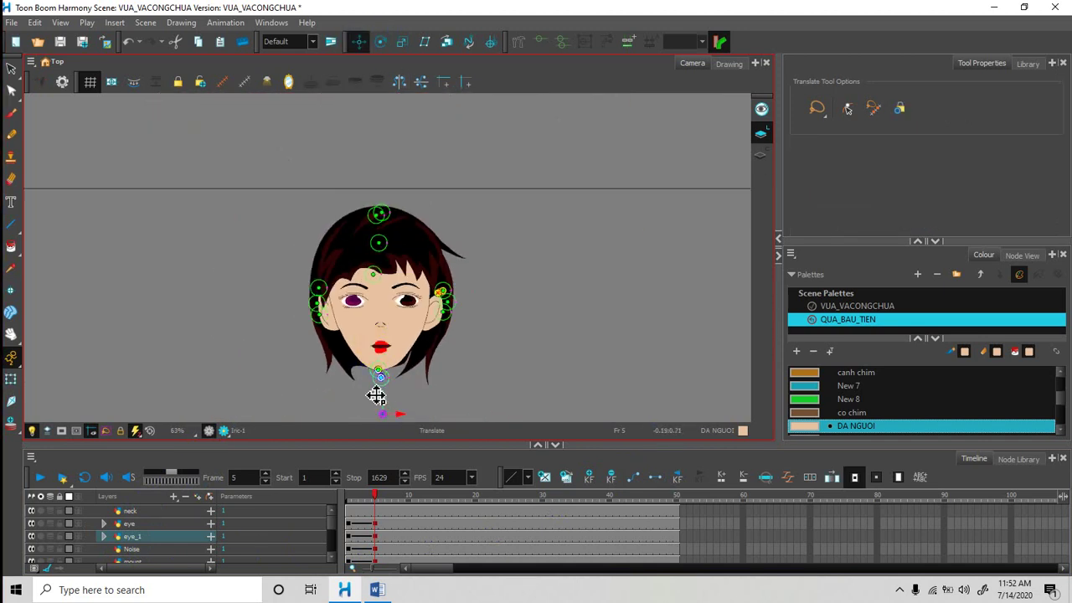
drag(376, 396, 500, 307)
scroll(356, 309, up, 3)
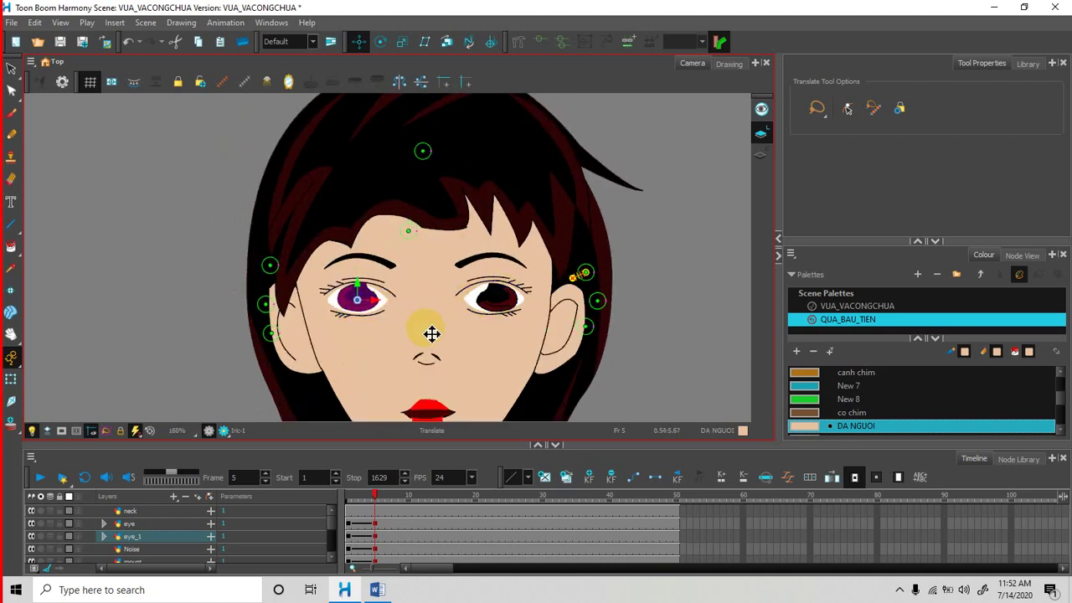
Relocate the eye layer's pivot from below the head to the centre of its eye.
click(132, 523)
drag(509, 304, 453, 332)
scroll(453, 332, down, 3)
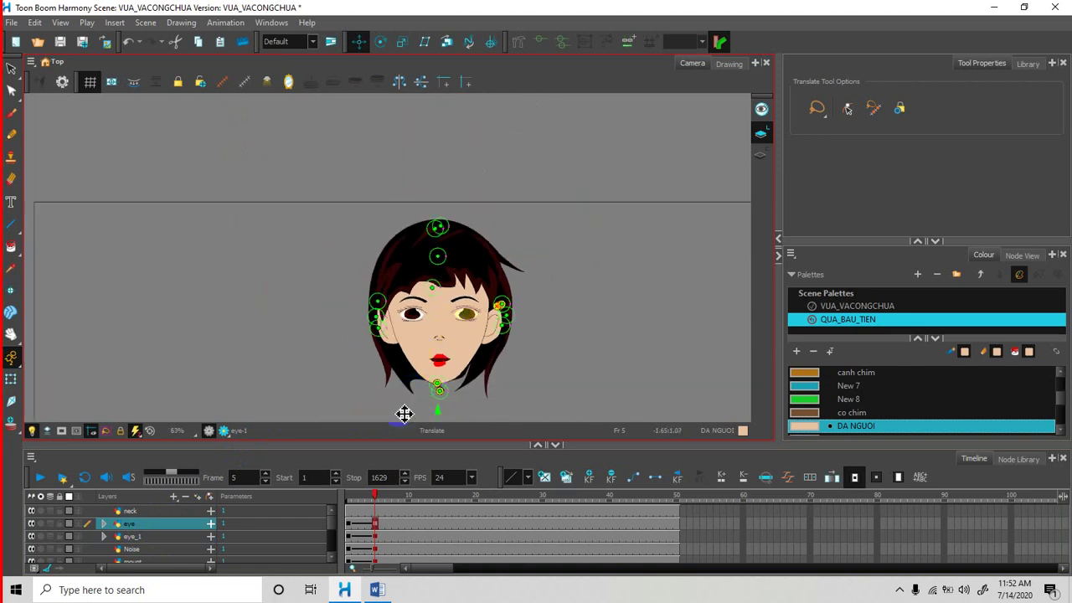
scroll(402, 412, down, 1)
drag(475, 402, 452, 293)
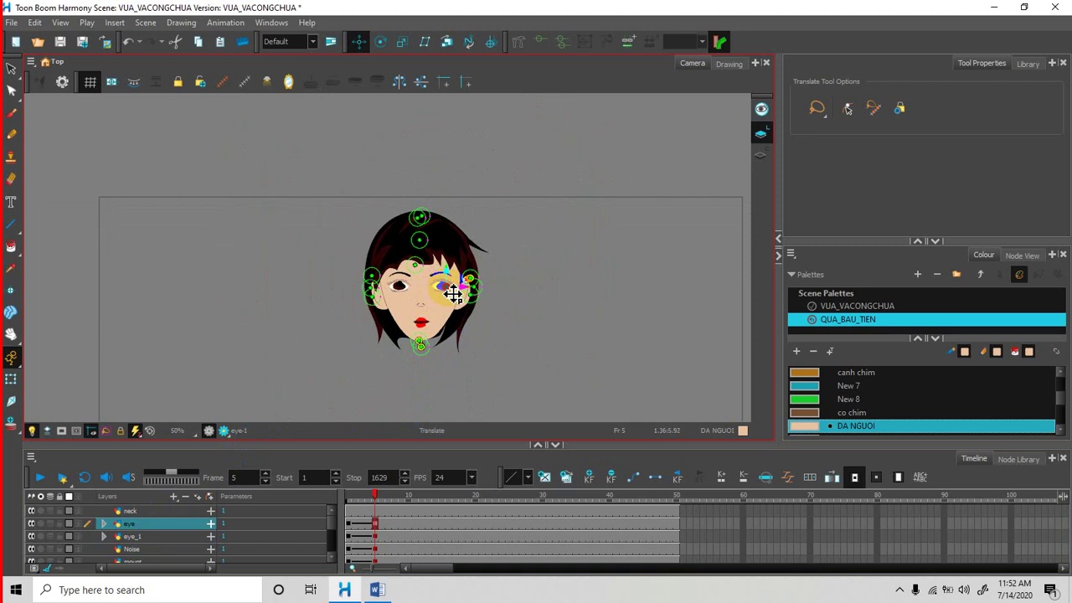
scroll(385, 312, up, 6)
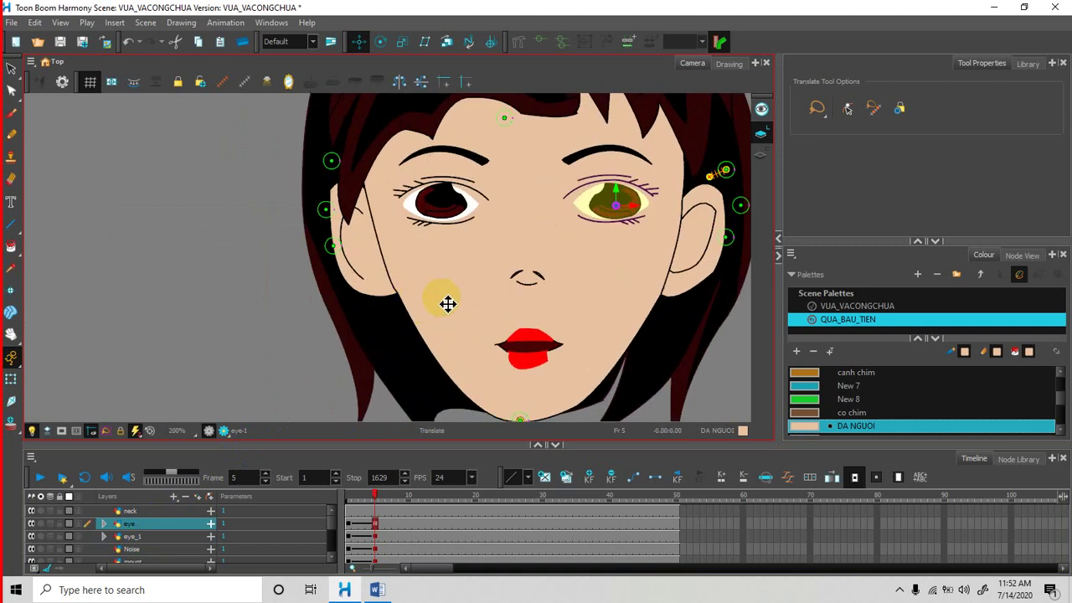
drag(564, 242, 478, 294)
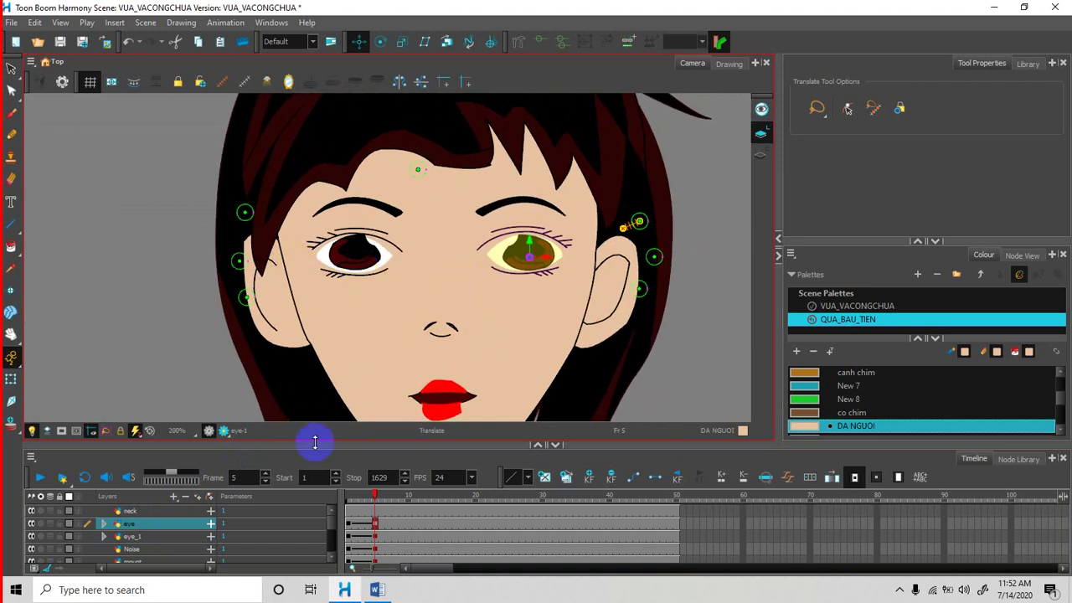
Nudge the eye_1 drawing slightly up and outward at frame 5, and relocate its pivot to the centre of that eye.
click(131, 536)
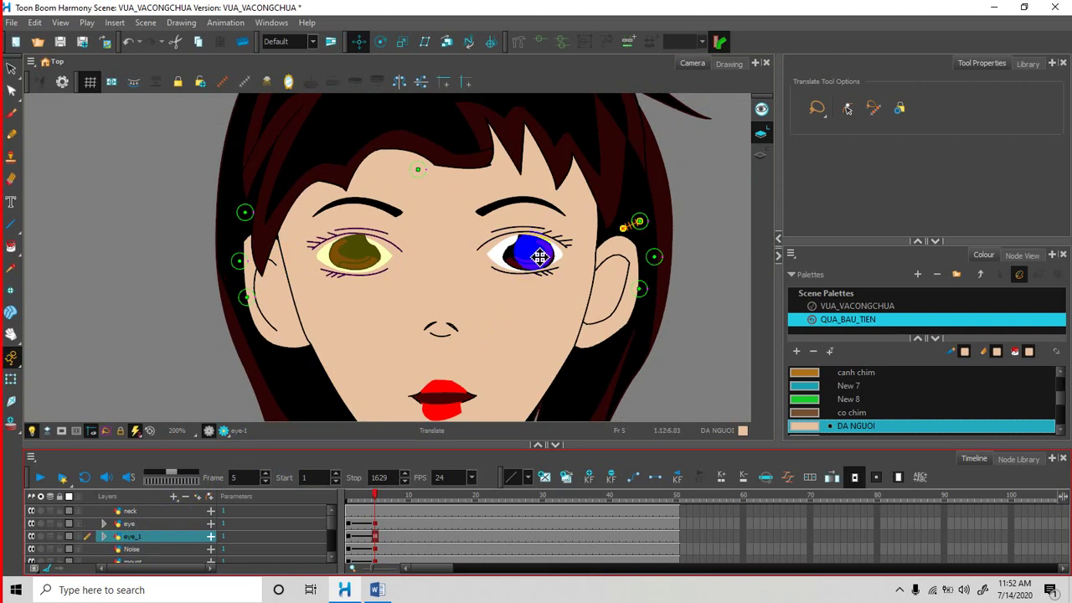
drag(537, 265, 535, 262)
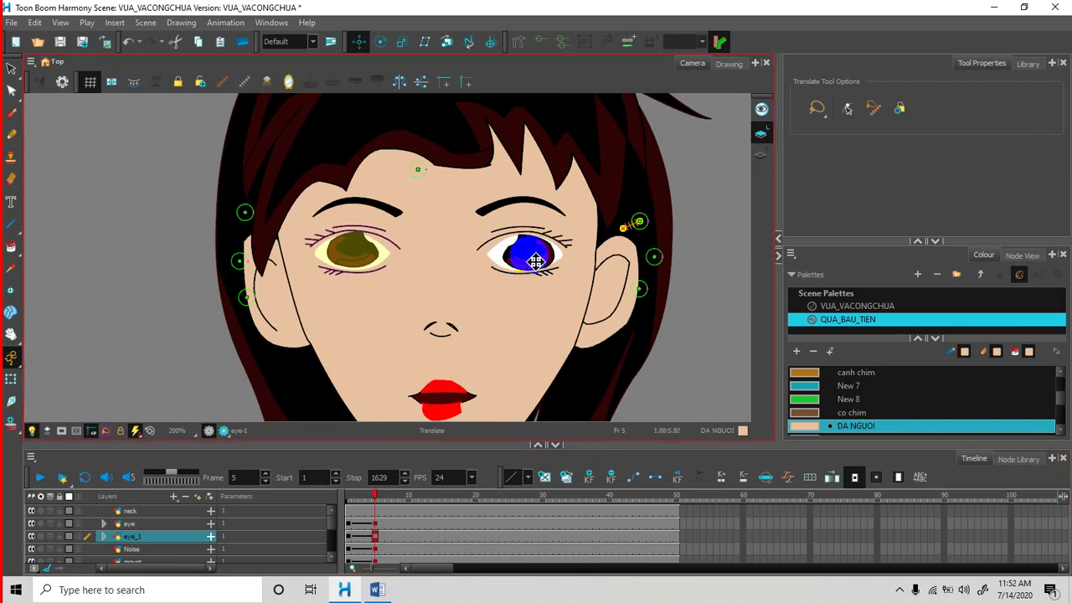
click(396, 310)
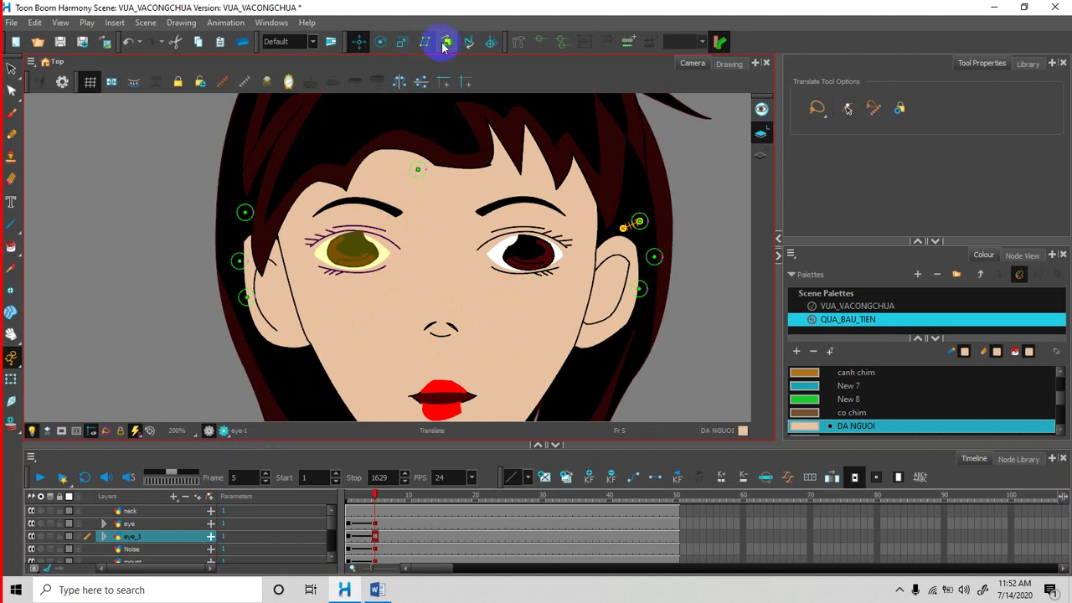
click(12, 380)
click(333, 295)
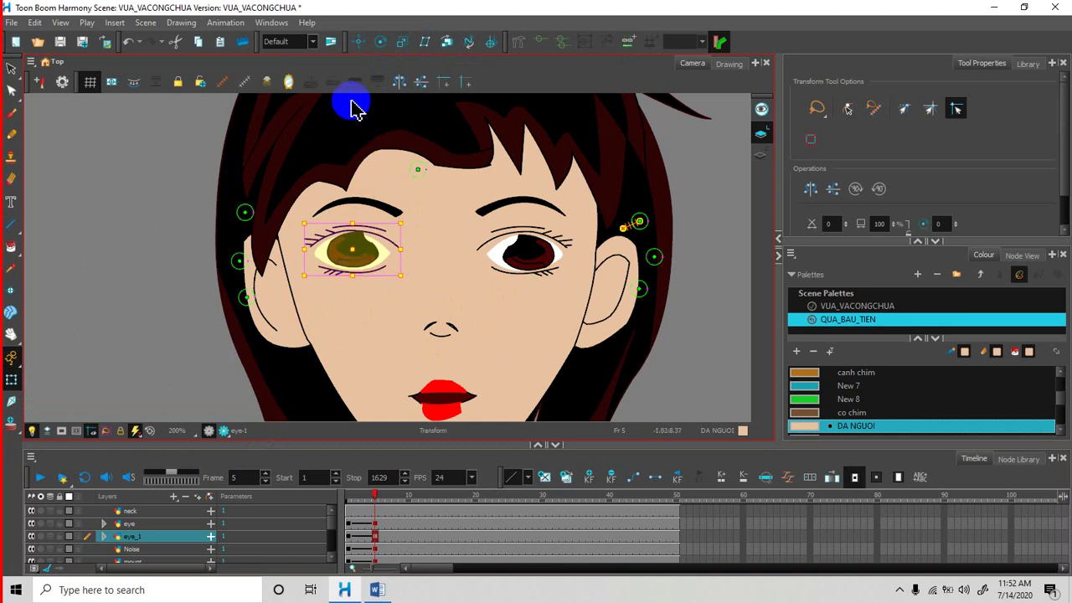
click(358, 42)
drag(408, 298, 415, 303)
scroll(416, 302, down, 5)
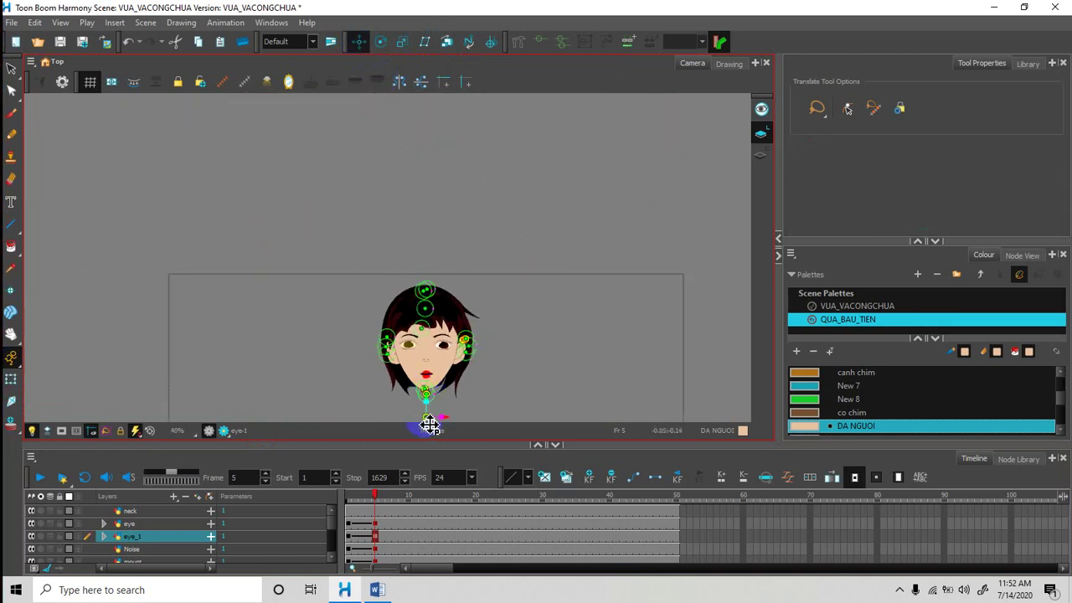
drag(429, 425, 410, 352)
scroll(410, 352, up, 2)
scroll(411, 353, up, 6)
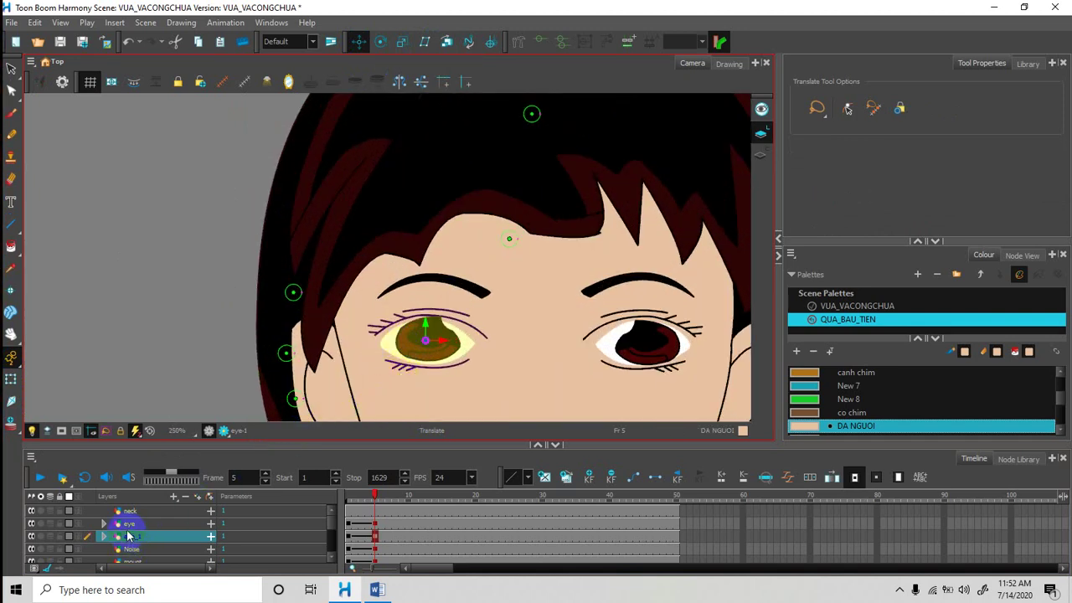
Squash the eye and eye_1 drawings slightly in height and raise them a little at frame 5.
click(130, 524)
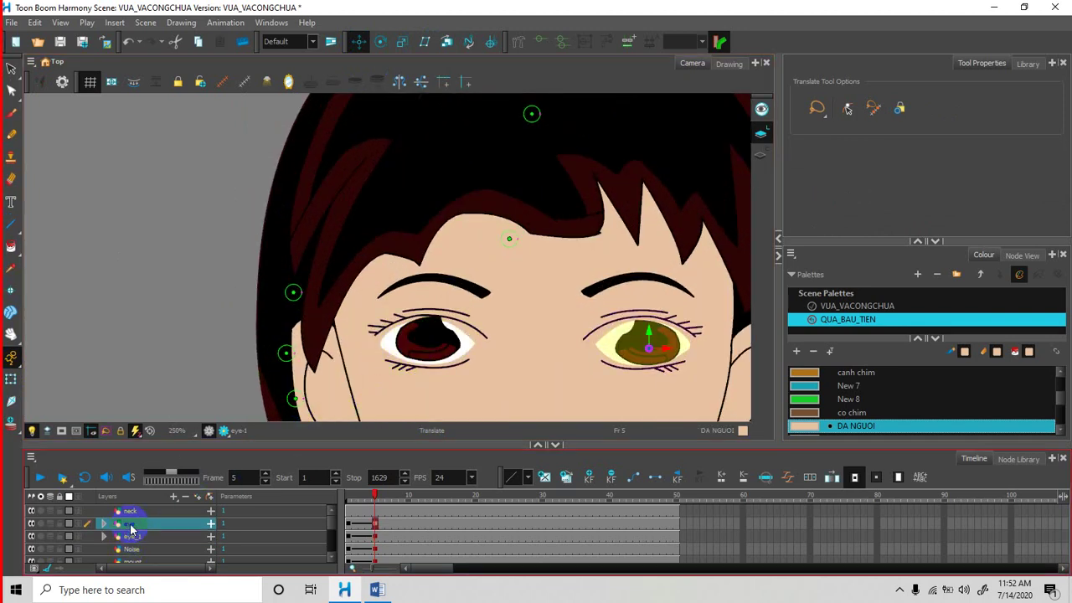
click(12, 380)
drag(649, 380, 662, 338)
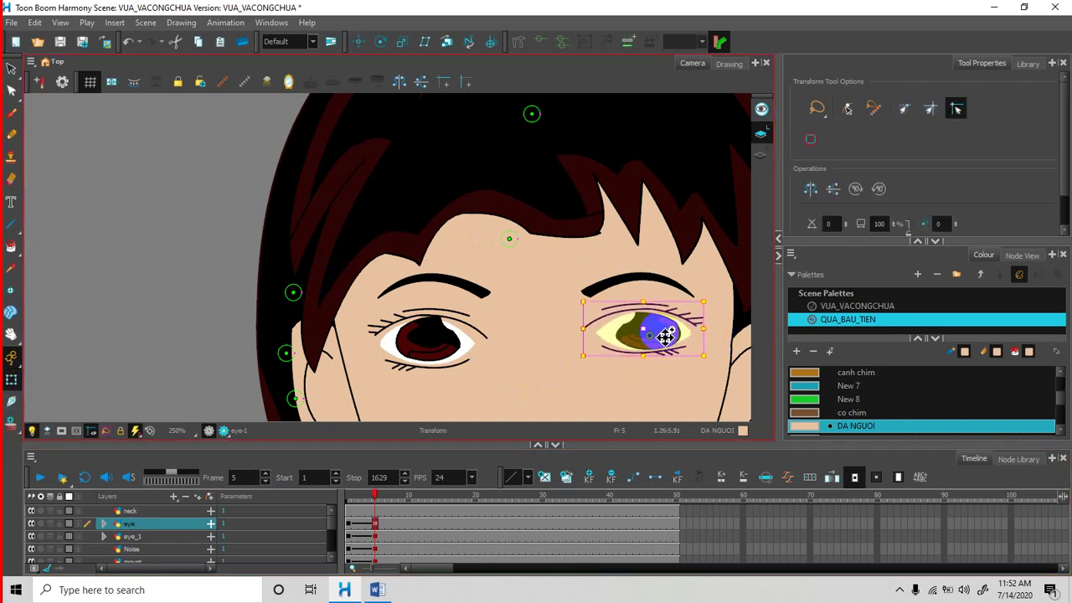
click(448, 361)
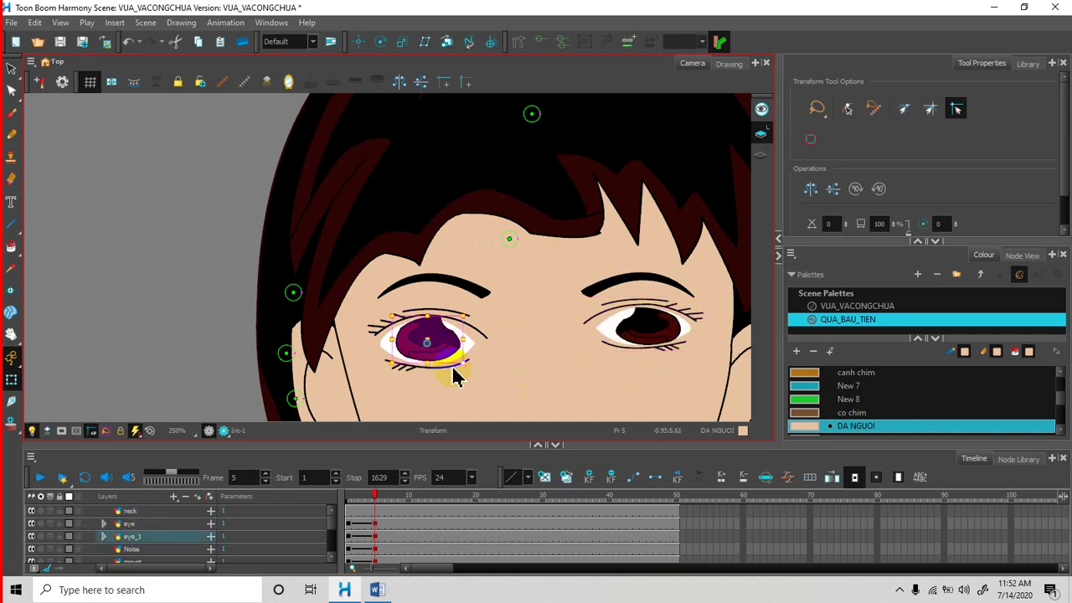
click(452, 375)
drag(436, 379, 454, 346)
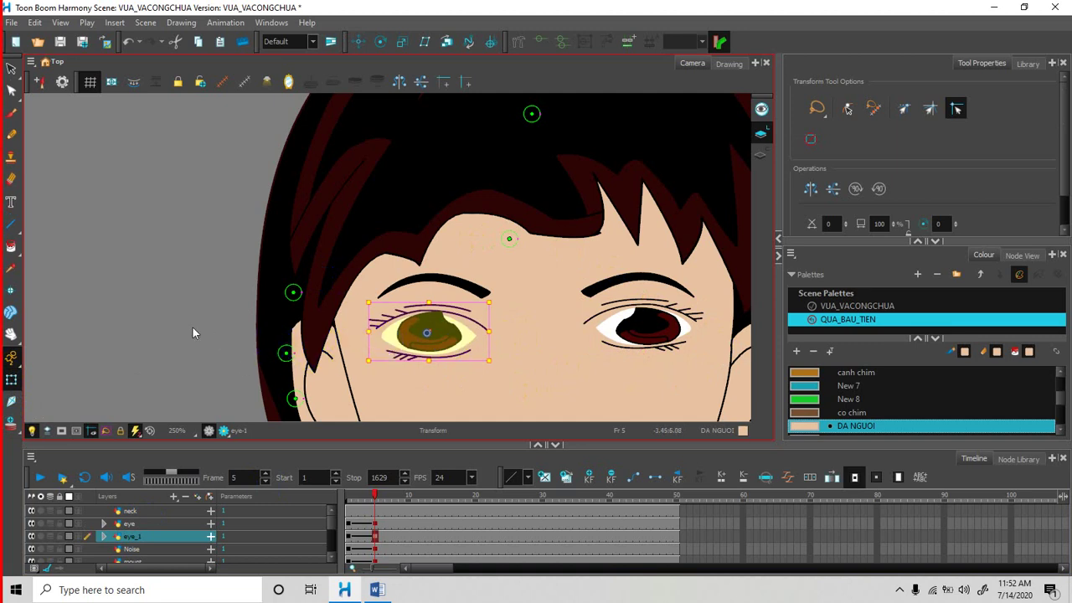
Flatten the irises of both eyes slightly at frame 5 to fit the narrowed eye shapes.
click(356, 329)
click(427, 338)
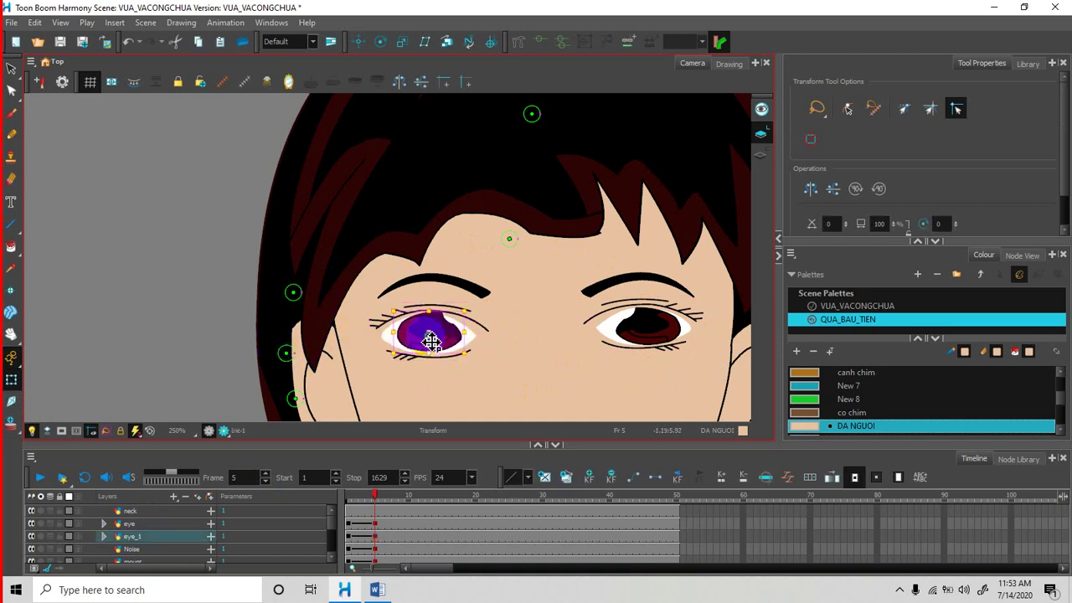
drag(432, 341, 435, 322)
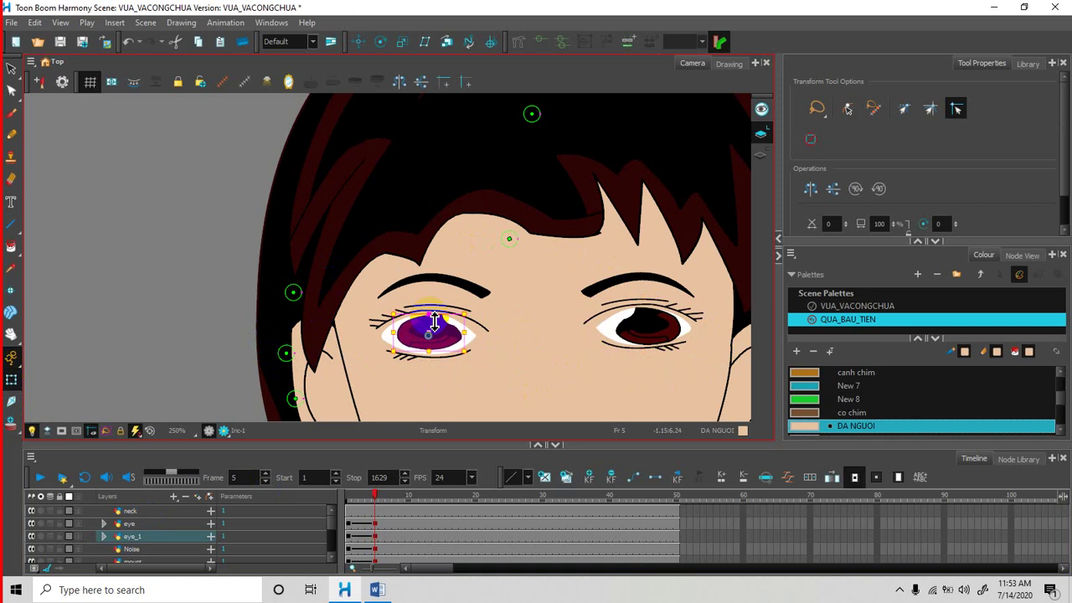
click(661, 319)
drag(655, 317, 655, 327)
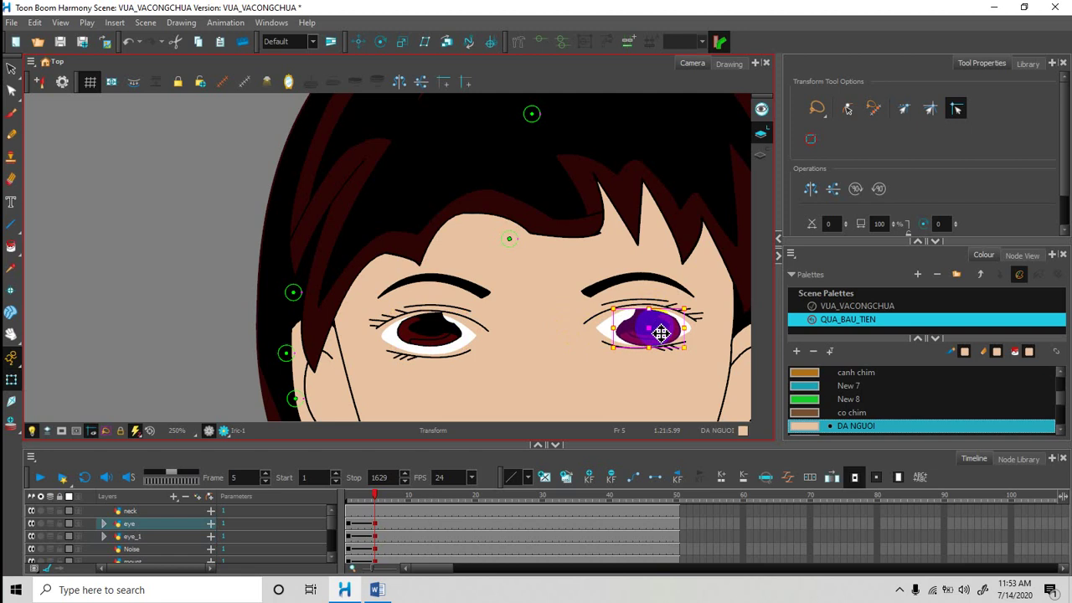
Go to frame 13 and lower the tip of the chin slightly using its deformation point.
scroll(523, 315, down, 3)
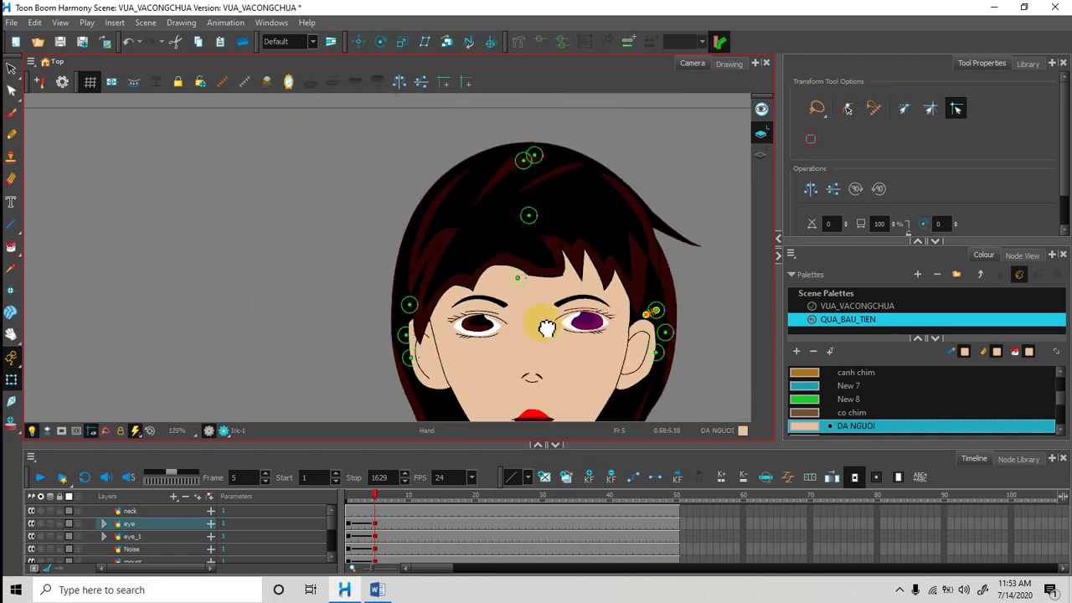
drag(546, 327, 473, 225)
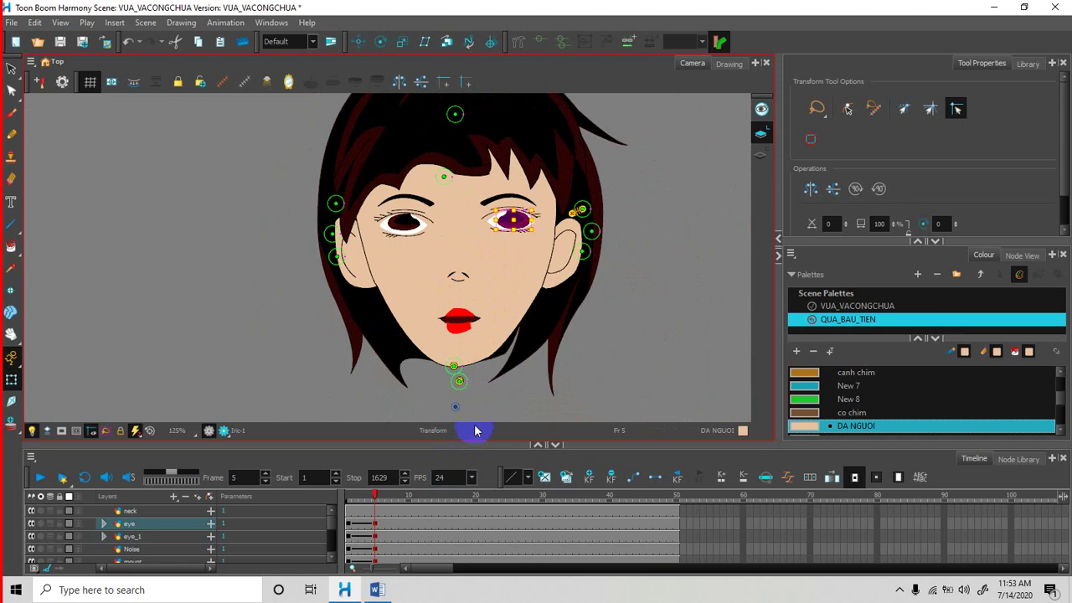
key(period)
key(period)
key(period)
key(period)
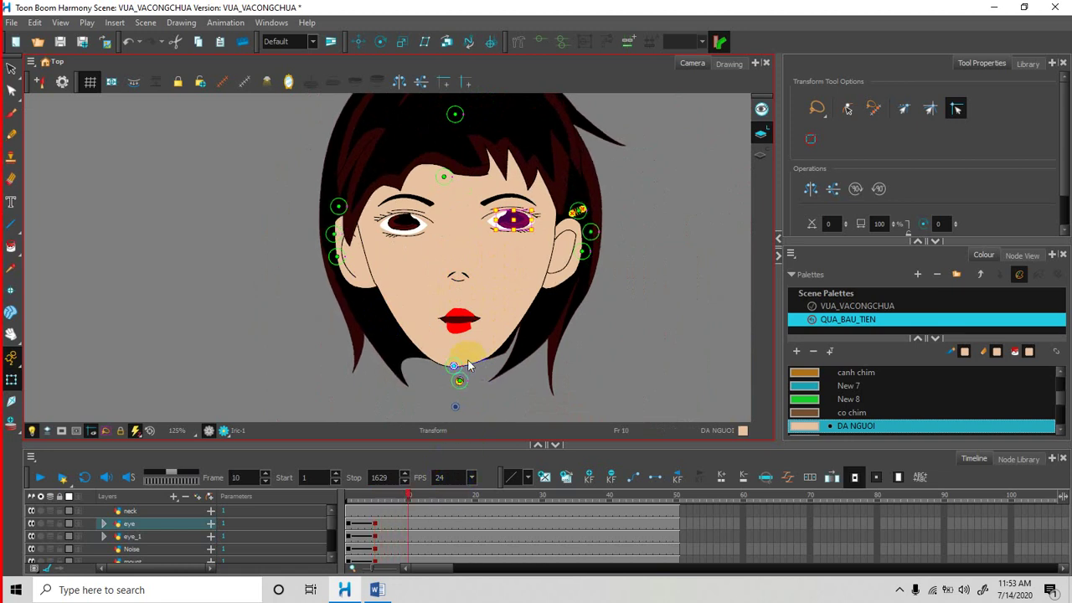
key(period)
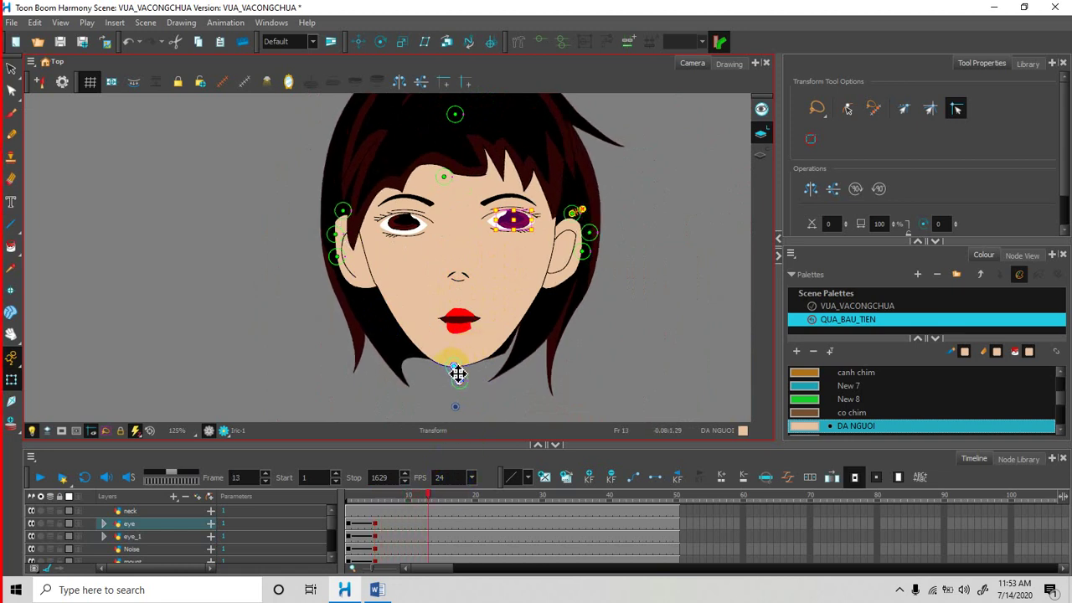
click(455, 374)
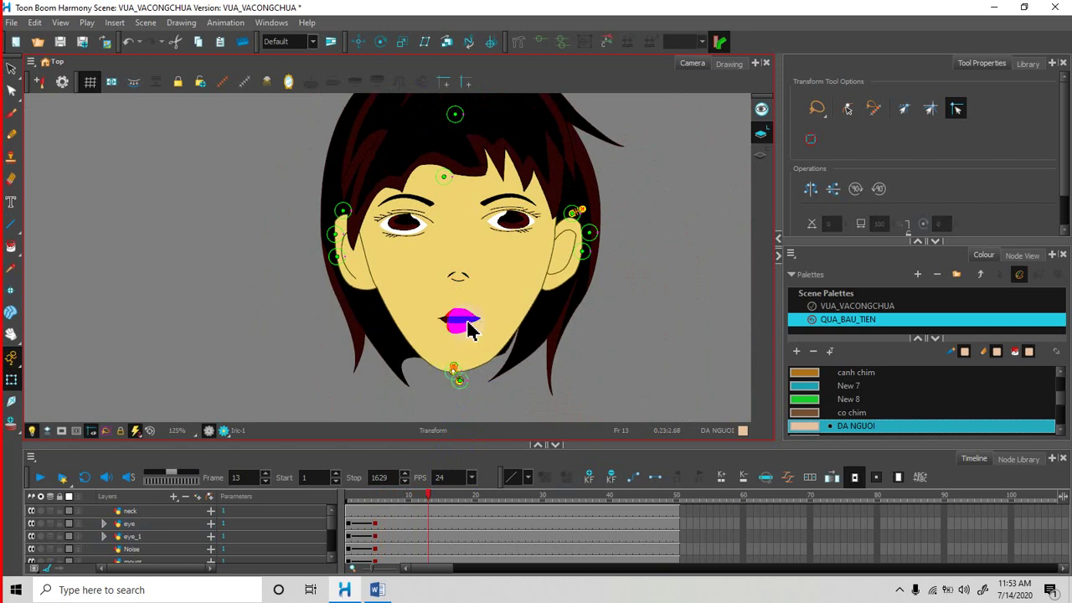
Move the mouth and the nose slightly down at frame 13.
scroll(466, 330, up, 2)
click(458, 326)
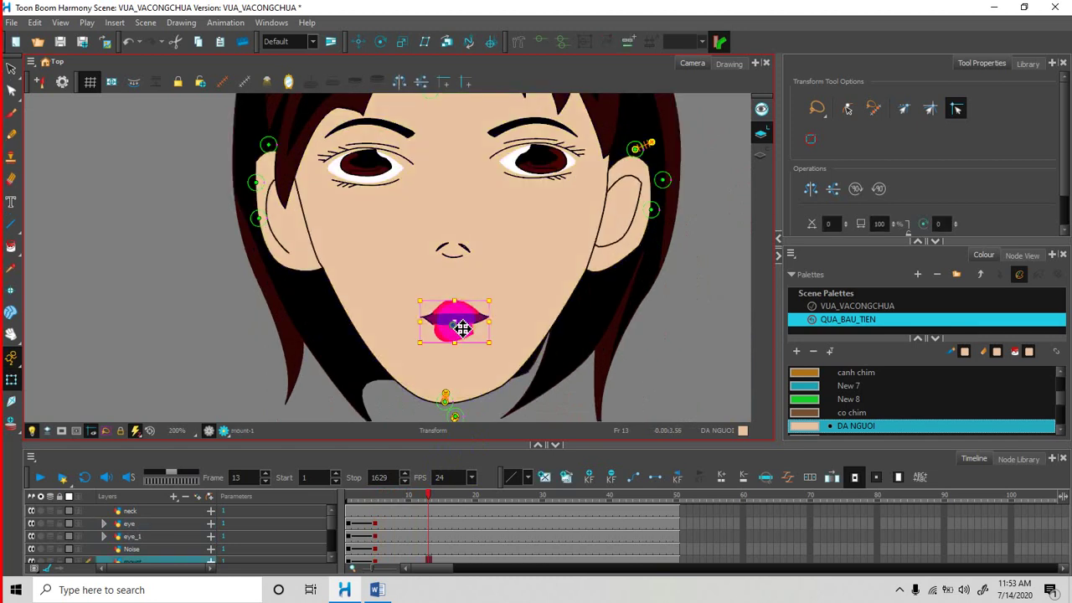
drag(462, 332, 462, 334)
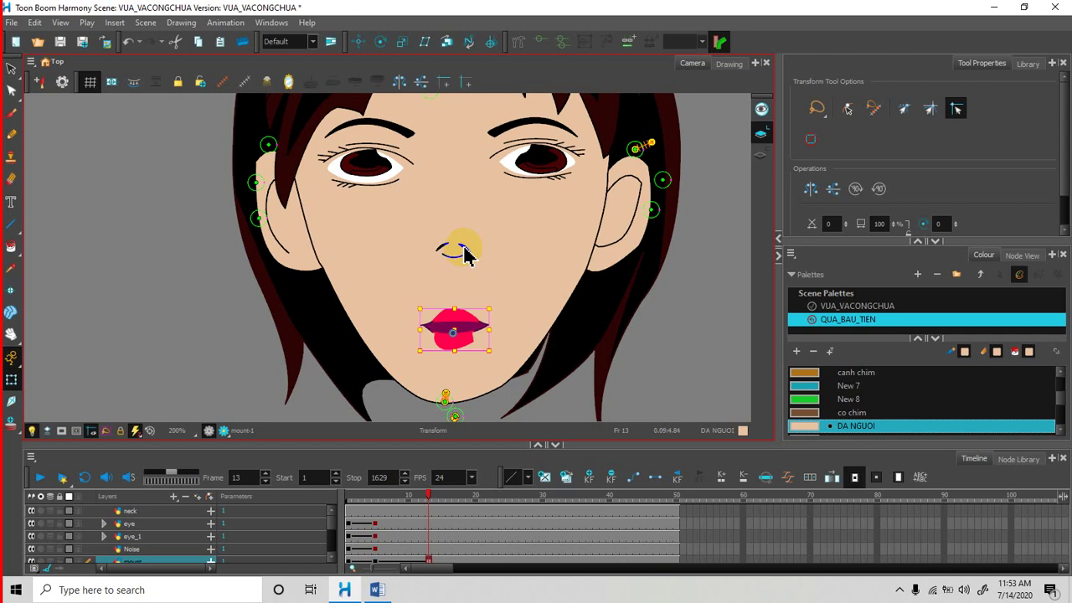
click(464, 250)
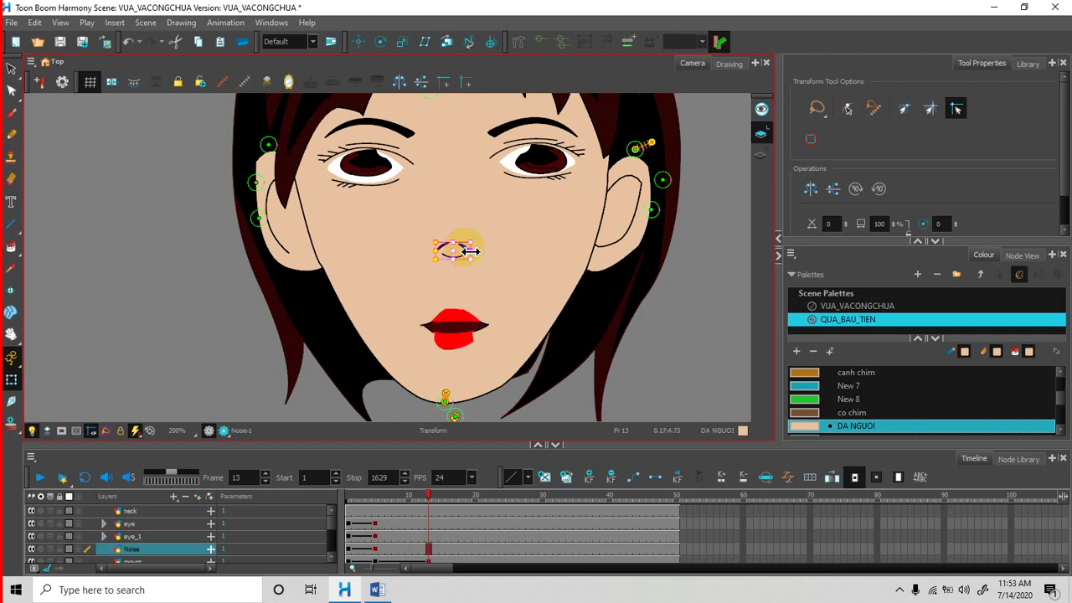
drag(462, 261, 461, 280)
Move the eye_1 and eye drawings slightly down at frame 13.
click(536, 160)
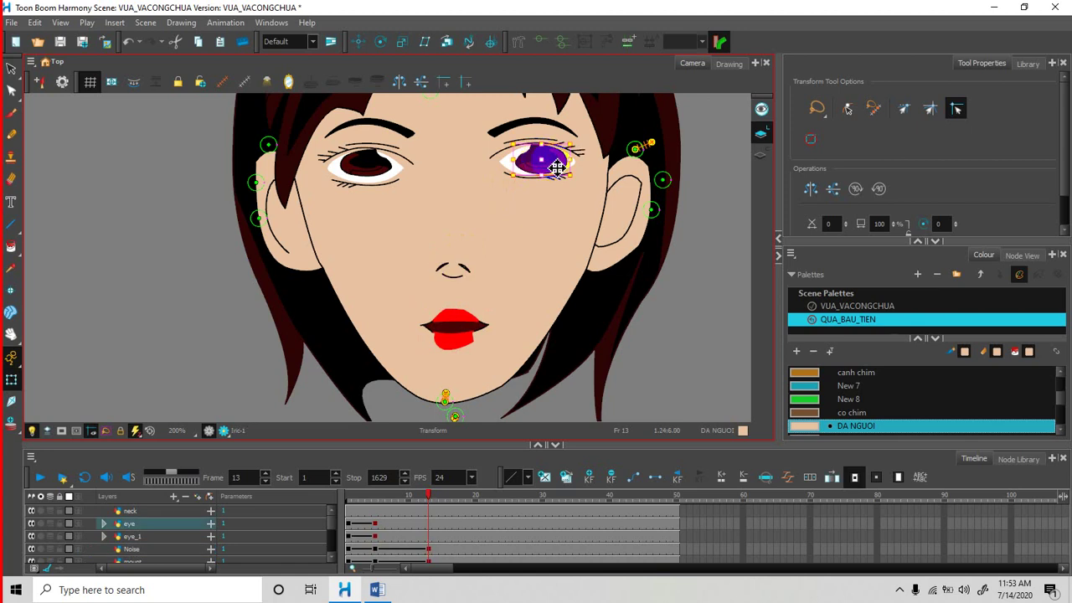
click(130, 536)
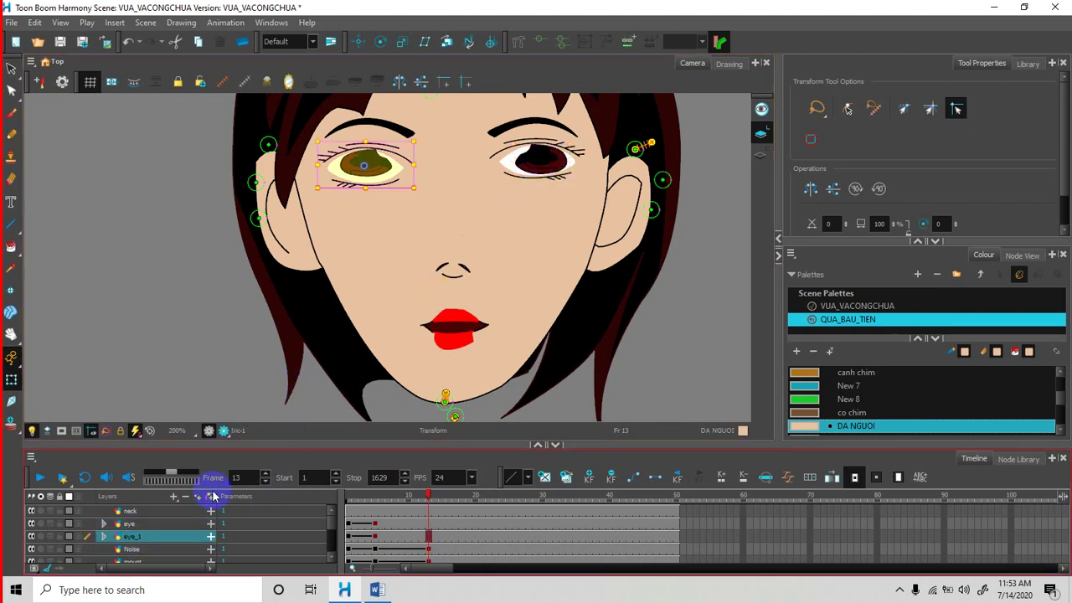
drag(383, 172, 382, 188)
click(130, 524)
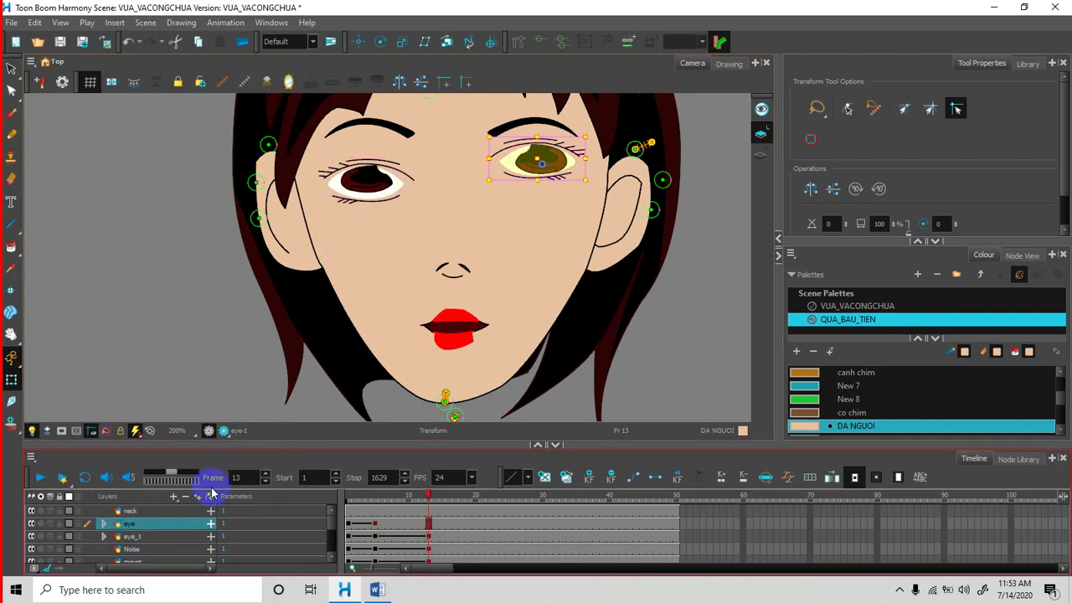
drag(556, 162, 559, 190)
Lower the irises of both eyes slightly within the eye shapes at frame 13.
click(374, 192)
drag(375, 188, 376, 197)
click(546, 192)
drag(562, 189, 543, 201)
Reposition the pivot of the eye drawing's iris onto the iris and flatten the iris slightly at frame 13.
scroll(442, 335, down, 1)
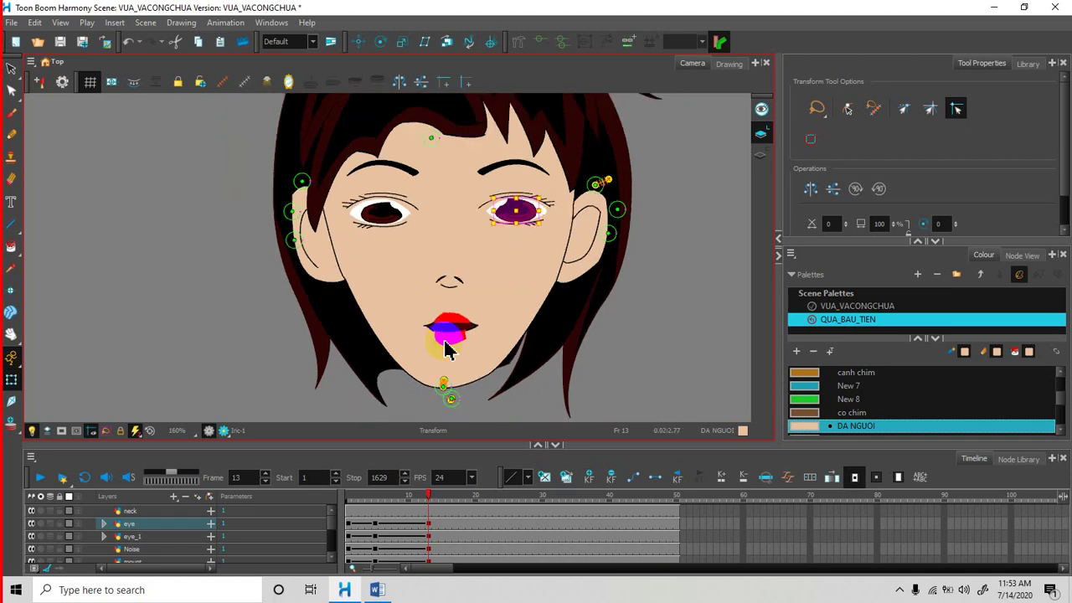
scroll(450, 352, down, 2)
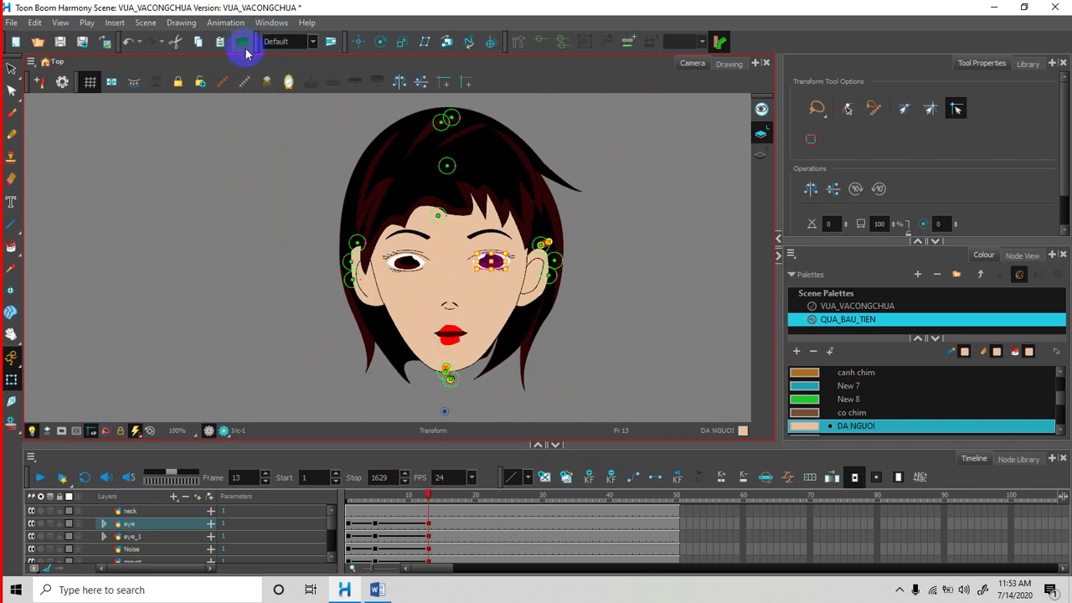
click(358, 42)
drag(434, 368, 451, 417)
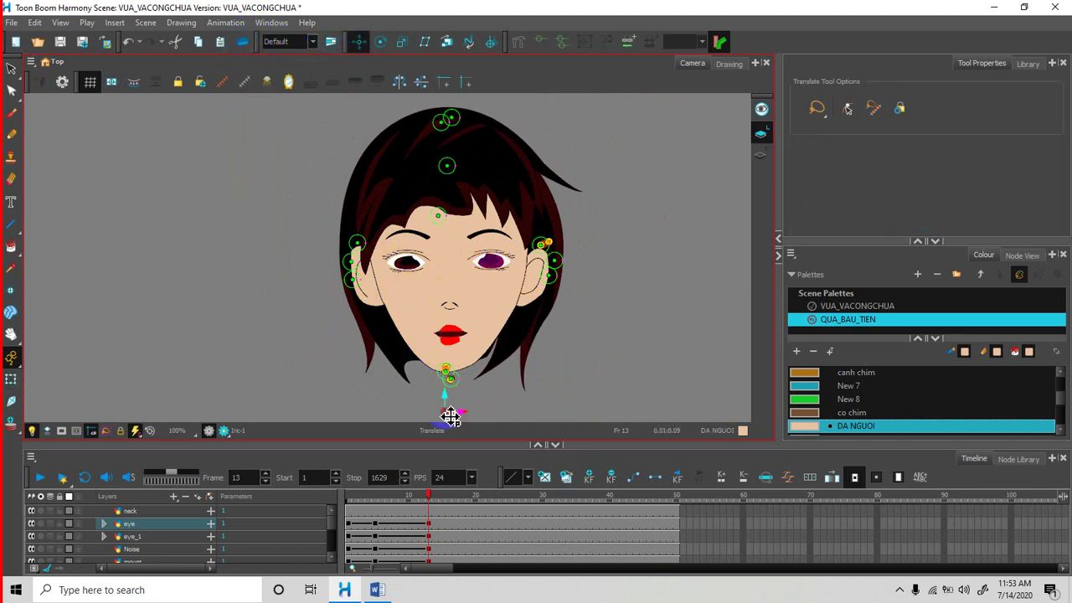
drag(477, 324, 493, 275)
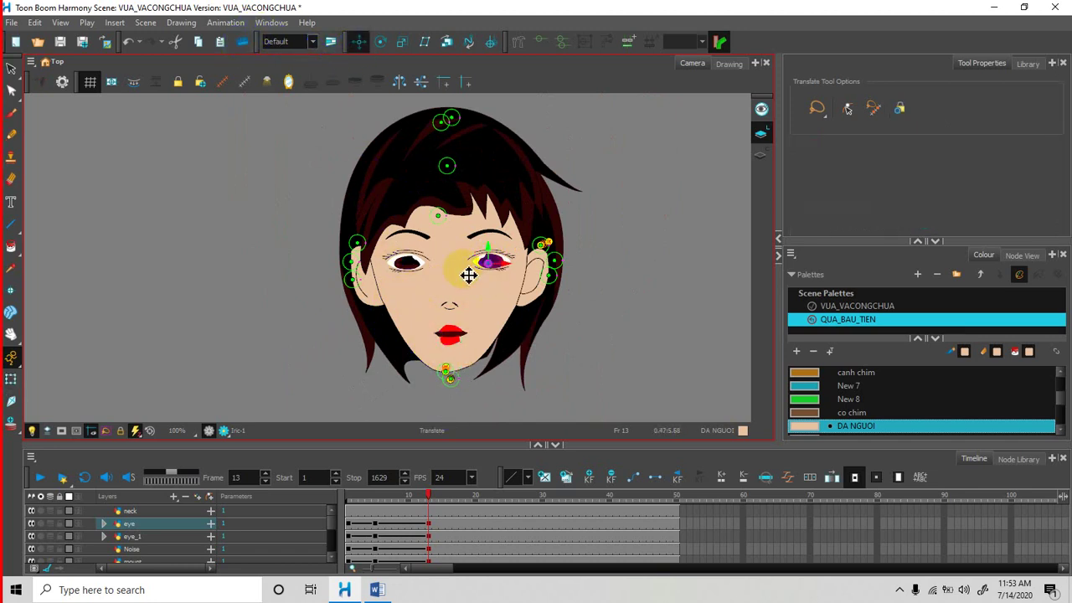
scroll(494, 266, up, 4)
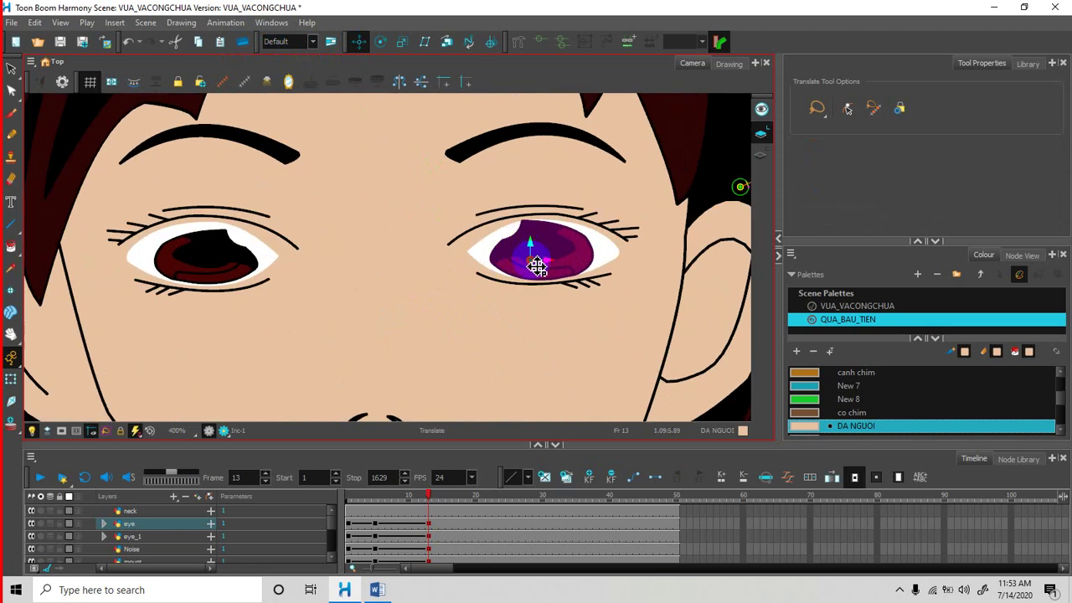
click(12, 380)
drag(546, 223, 547, 229)
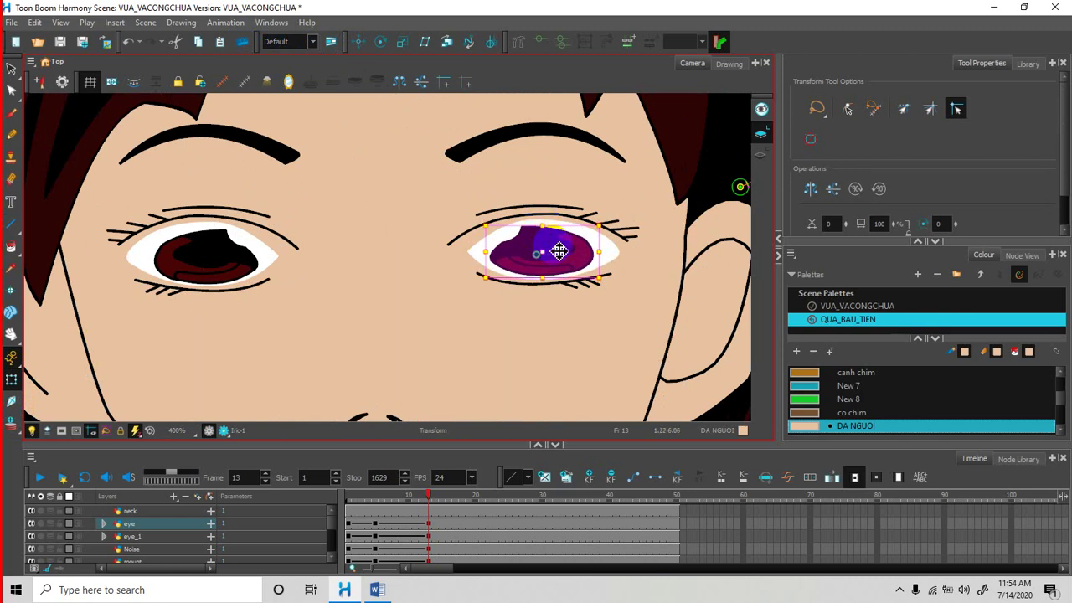
Move both eyebrows slightly down at frame 13.
click(522, 141)
drag(513, 142, 511, 157)
click(266, 152)
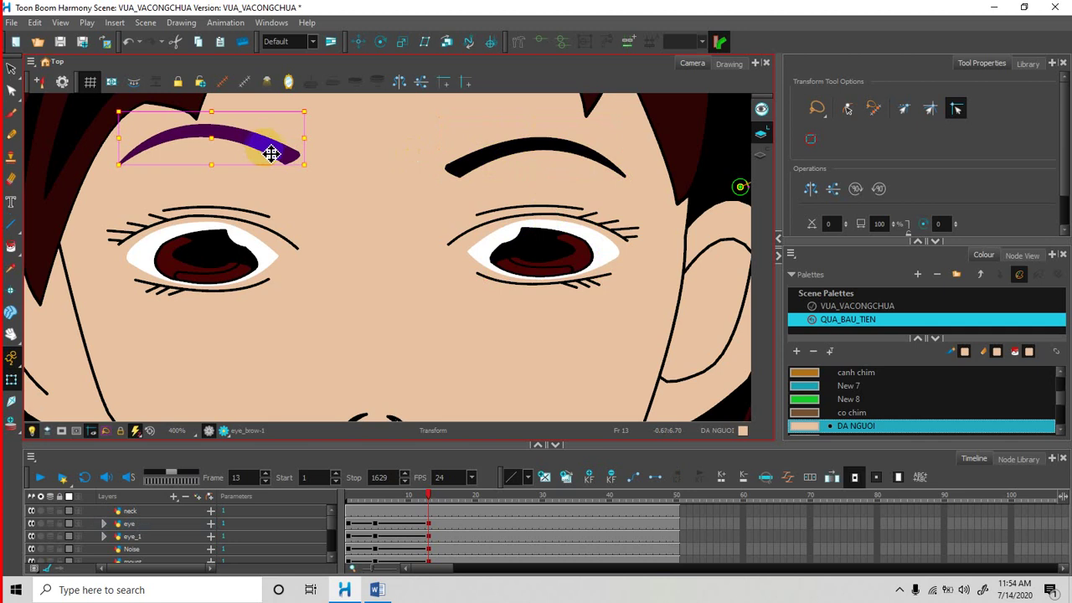
Pull the front hair's forehead deformation point slightly down at frame 13 and select the back hair's deformation point near the chin.
scroll(335, 179, down, 4)
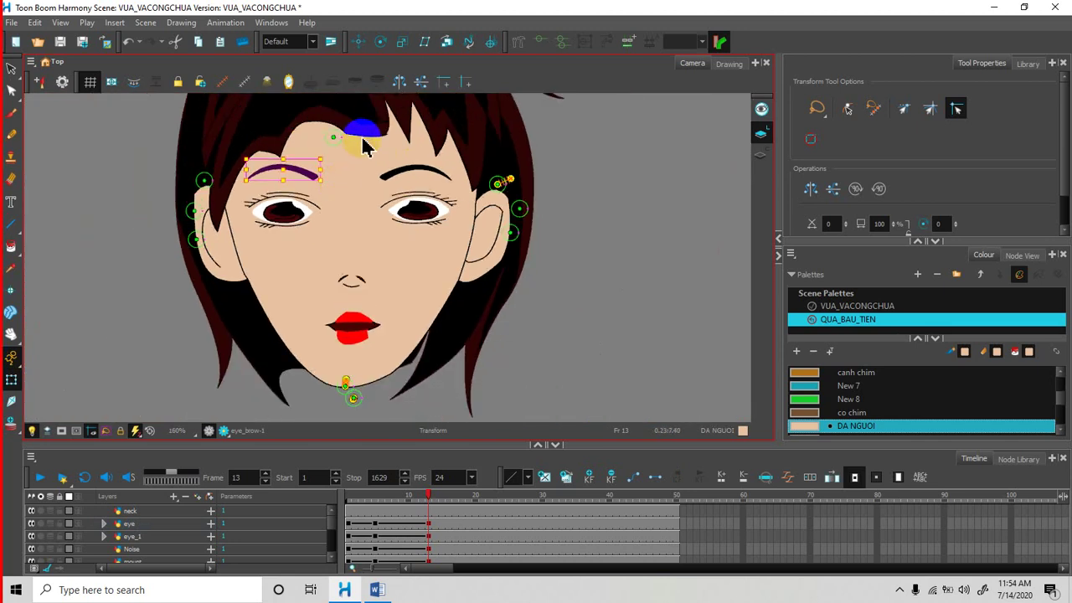
click(343, 136)
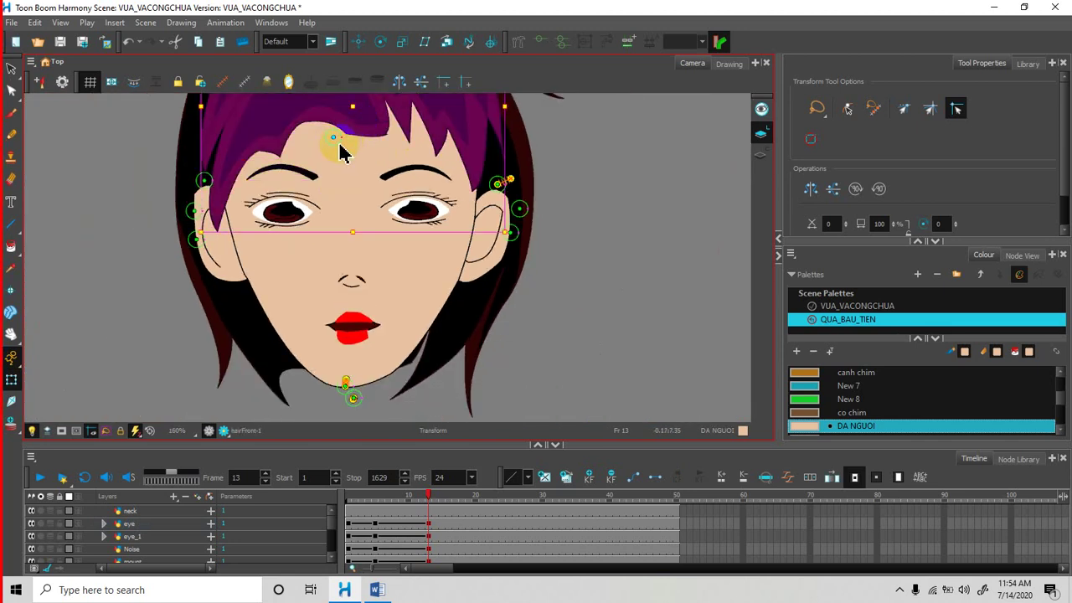
key(Escape)
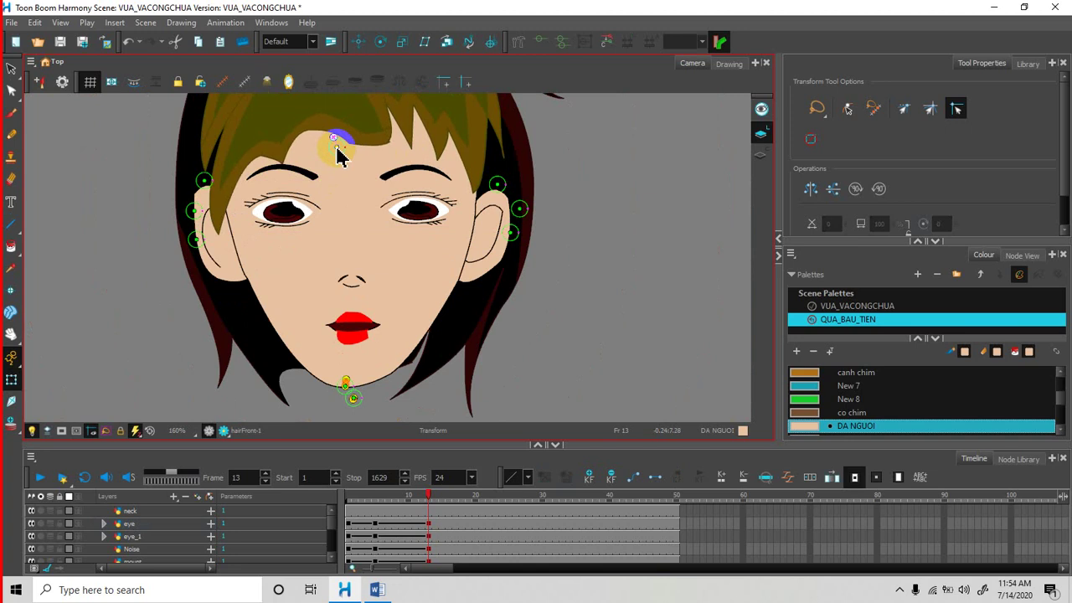
click(453, 350)
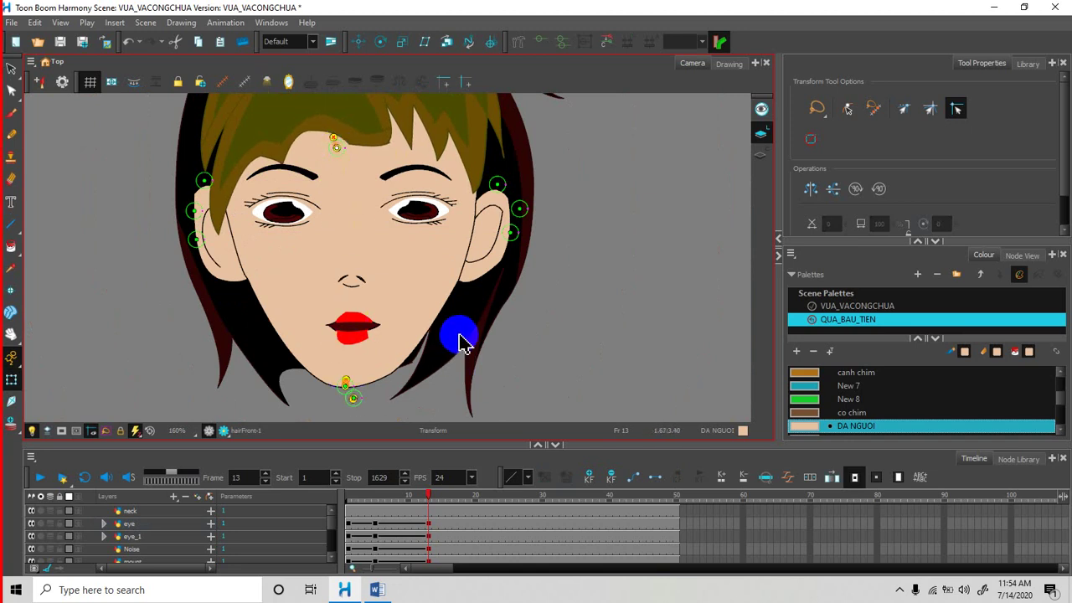
click(357, 402)
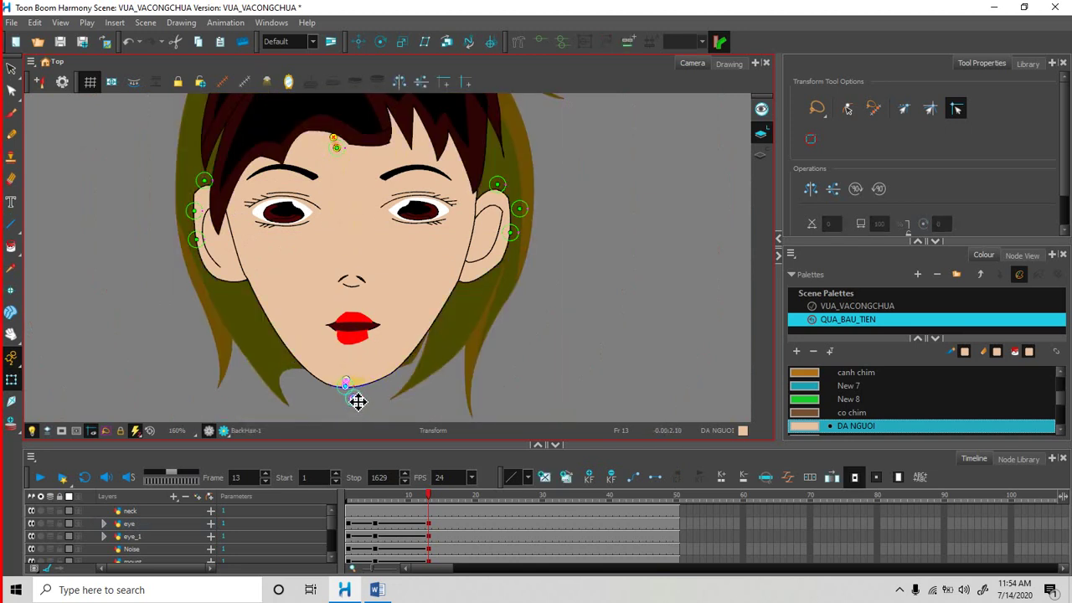
scroll(377, 308, down, 2)
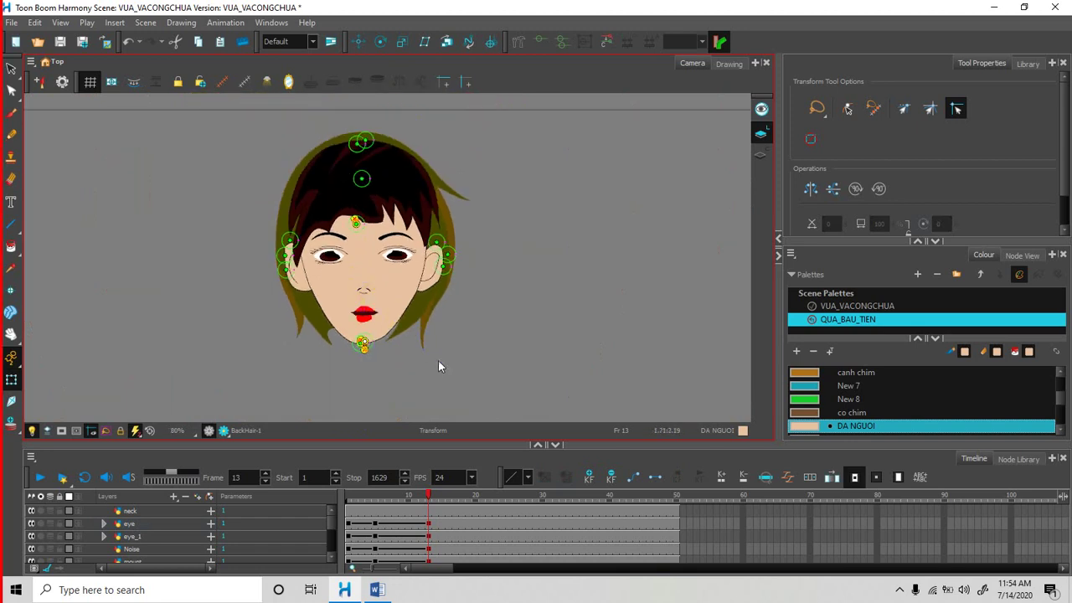
Go to frame 19 and select the Head drawing.
key(period)
key(period)
key(period)
key(period)
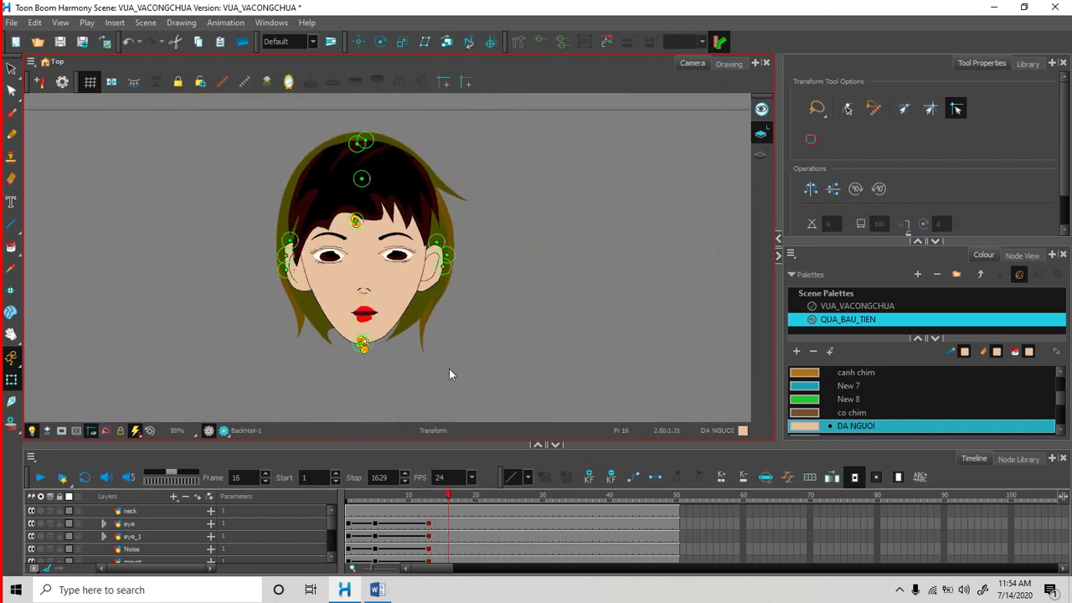
key(period)
key(period)
scroll(425, 336, up, 2)
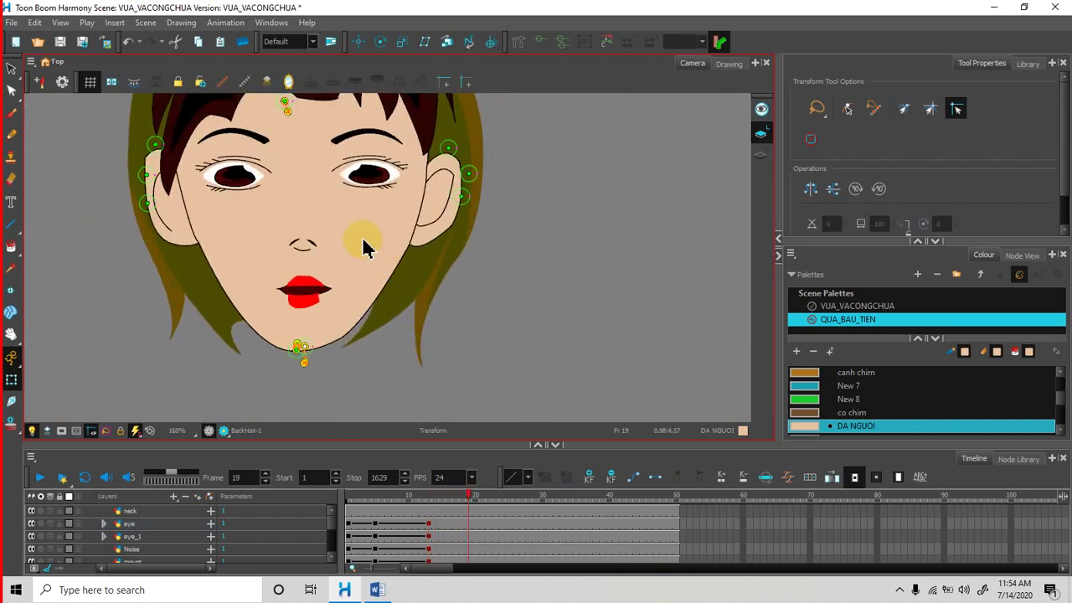
click(361, 241)
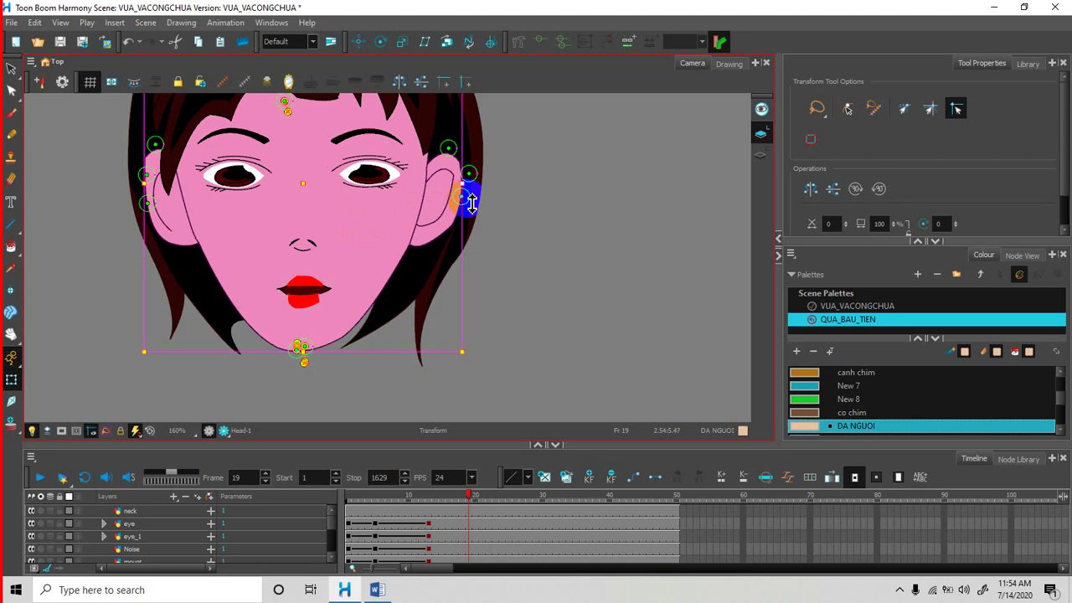
mouse_move(472, 204)
mouse_down()
mouse_move(471, 224)
mouse_move(486, 180)
mouse_move(464, 198)
mouse_up()
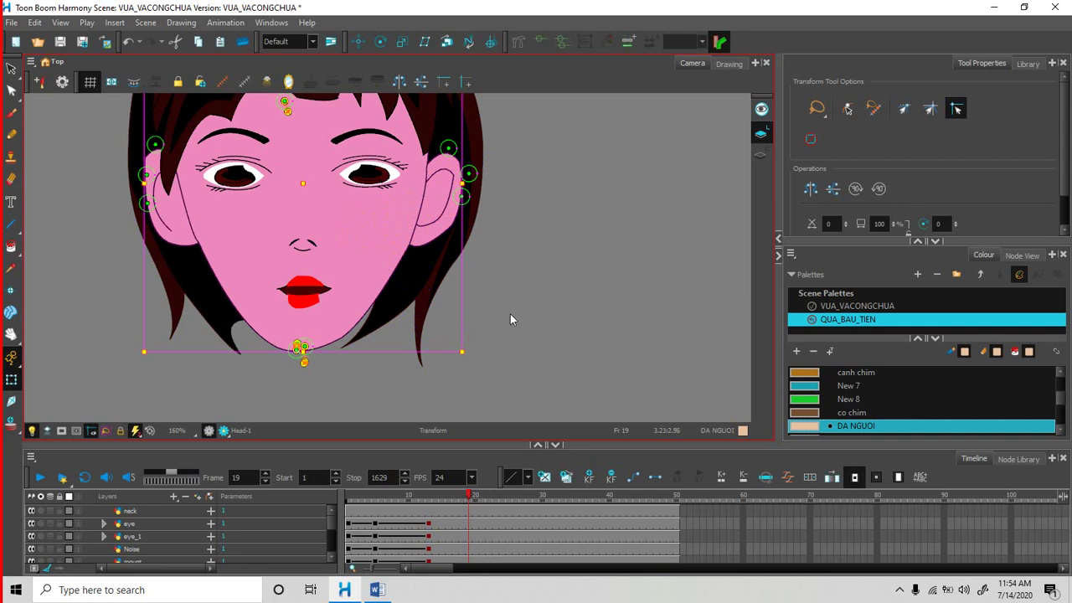
Adjust the left ear's deformation point and pull the right ear's deformation point slightly inward at frame 19.
click(243, 310)
click(194, 212)
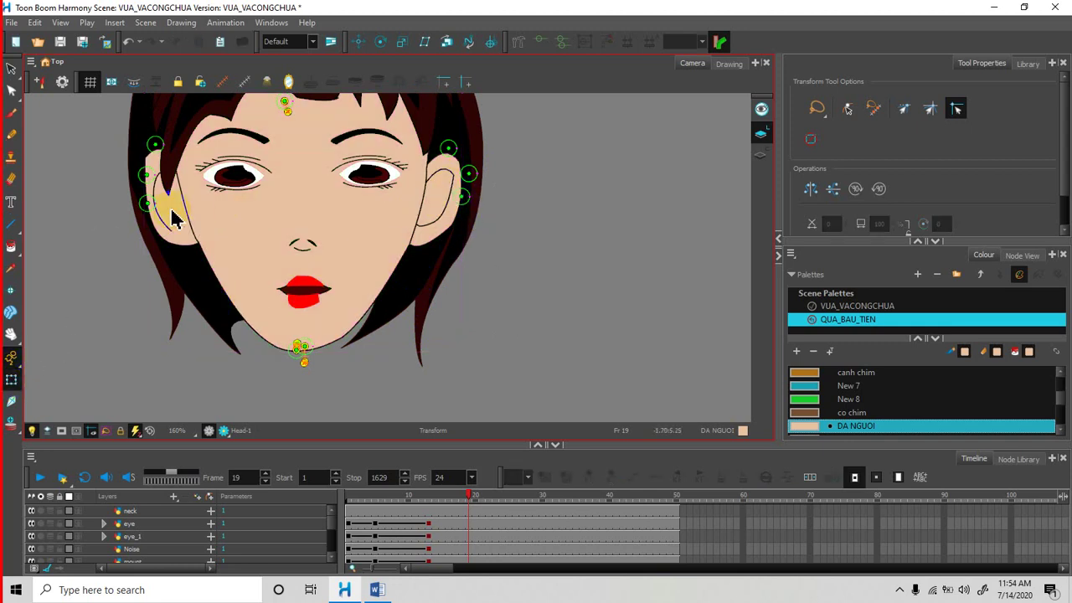
click(152, 209)
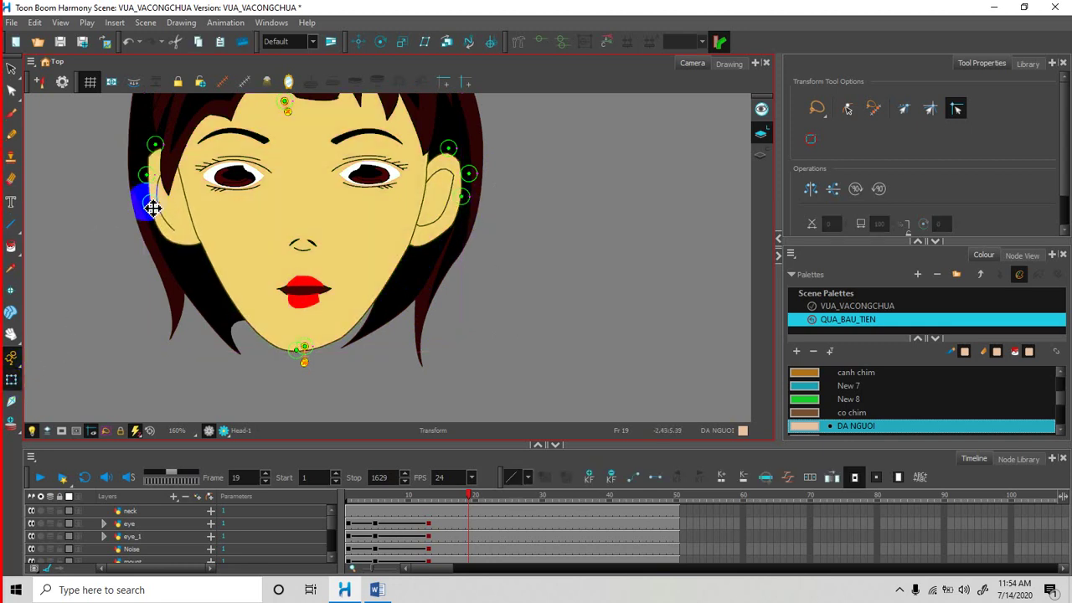
drag(154, 209, 148, 209)
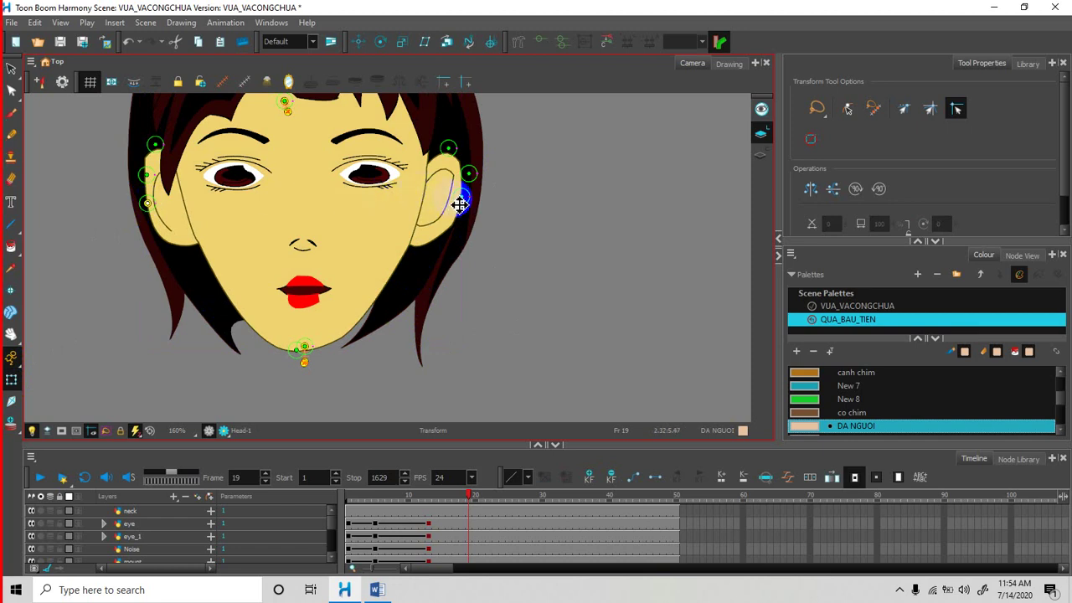
drag(466, 204, 460, 202)
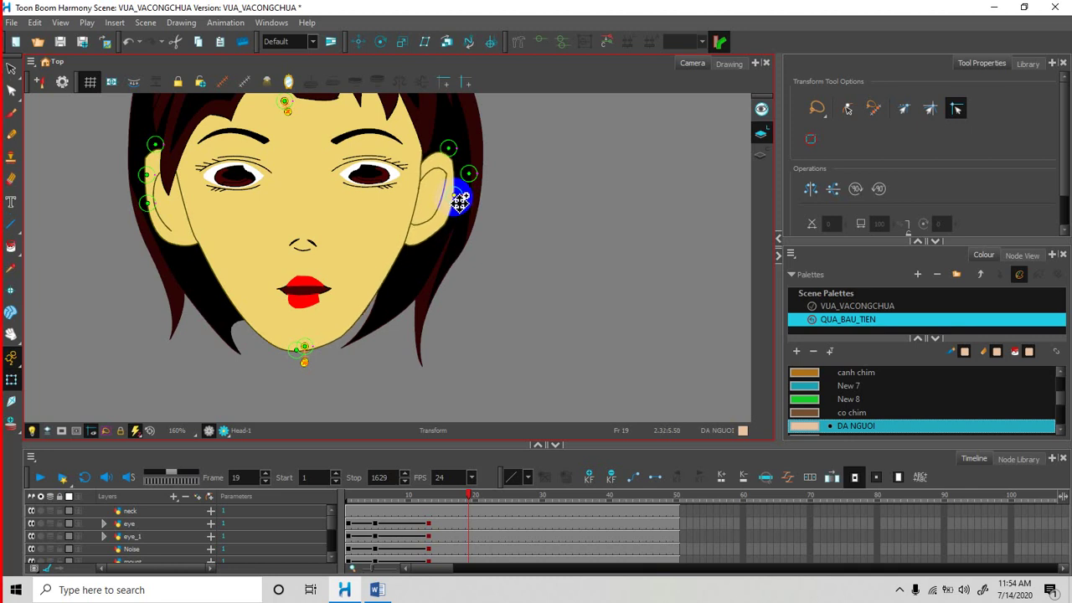
Shift the head's chin deformation point slightly left and readjust the left ear's deformation point at frame 19.
click(306, 350)
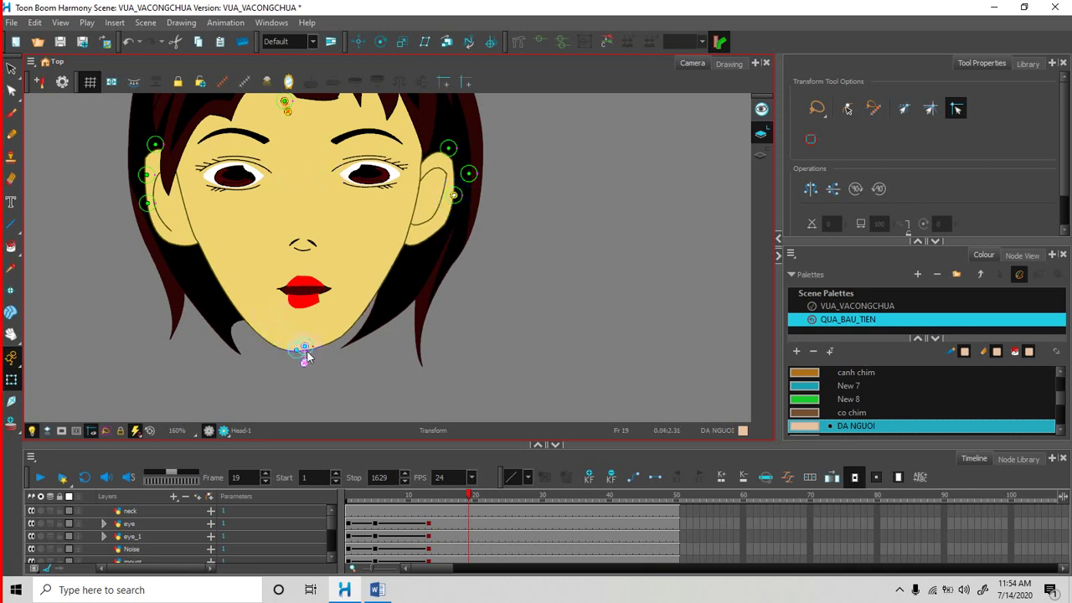
drag(305, 354, 290, 354)
click(156, 198)
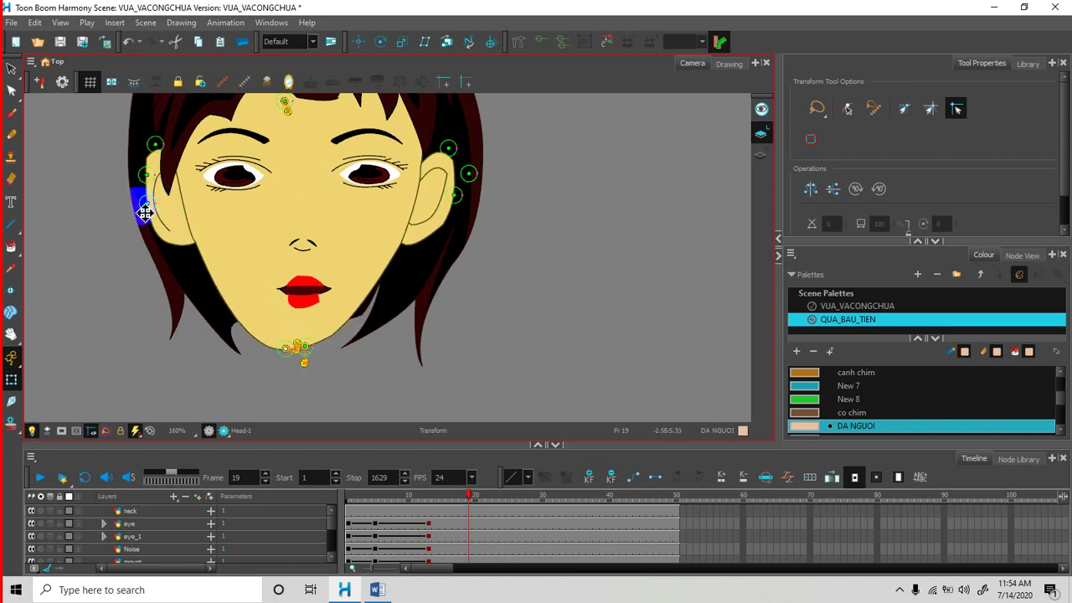
drag(153, 210, 150, 212)
Move the eye drawing slightly down and left and the eye_1 drawing toward the nose at frame 19.
scroll(278, 177, down, 2)
scroll(279, 176, up, 2)
scroll(295, 177, up, 1)
click(220, 191)
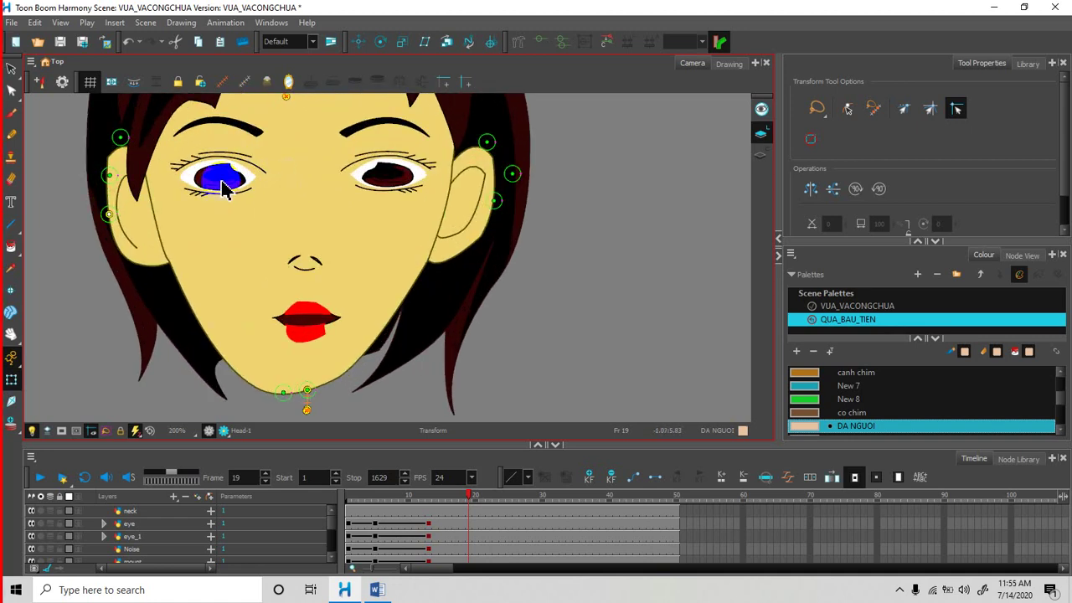
click(223, 188)
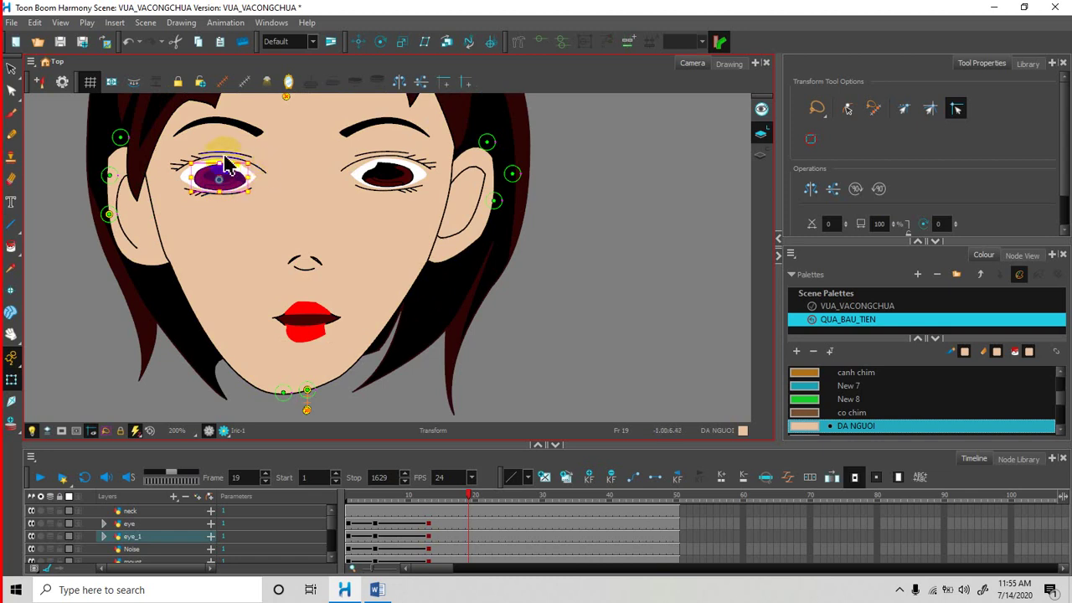
click(127, 523)
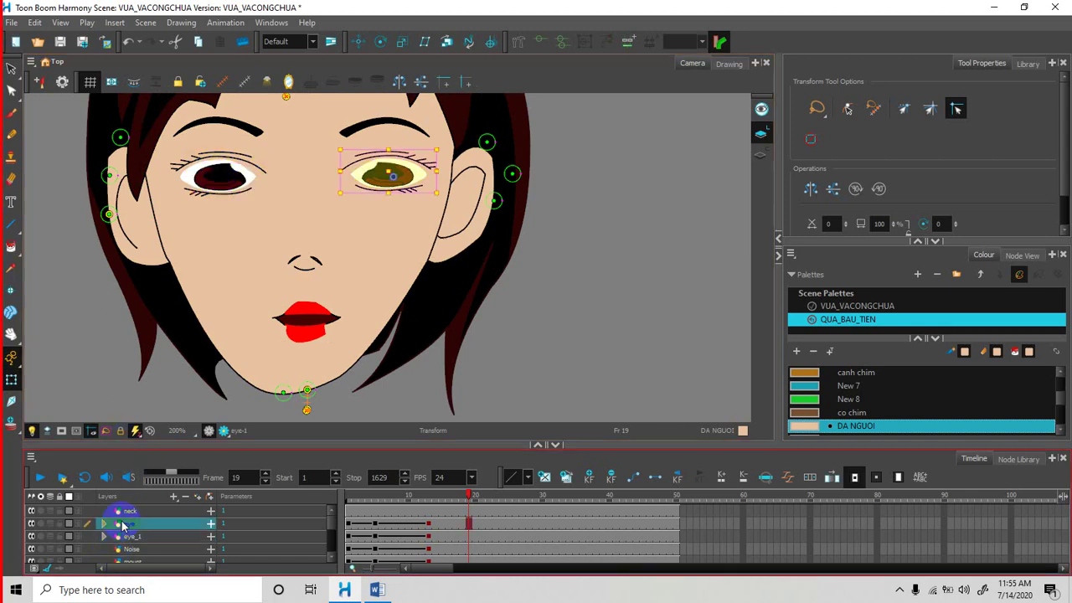
drag(375, 180, 358, 192)
click(276, 188)
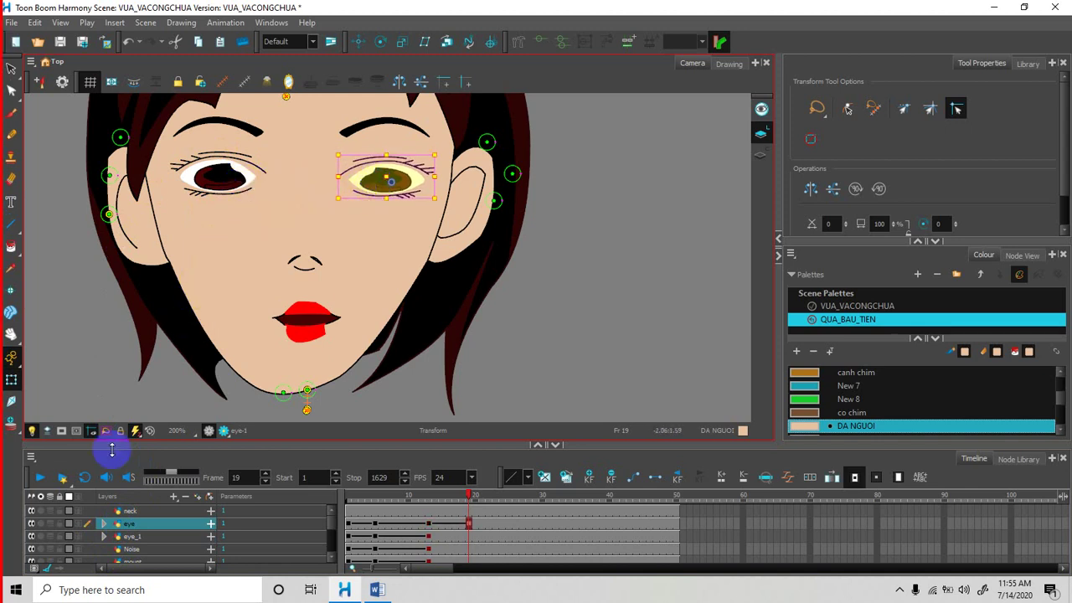
drag(246, 186, 268, 183)
Shift the eyebrow above the right-hand eye slightly outward, narrow it from its inner end and lower it slightly at frame 19.
click(361, 134)
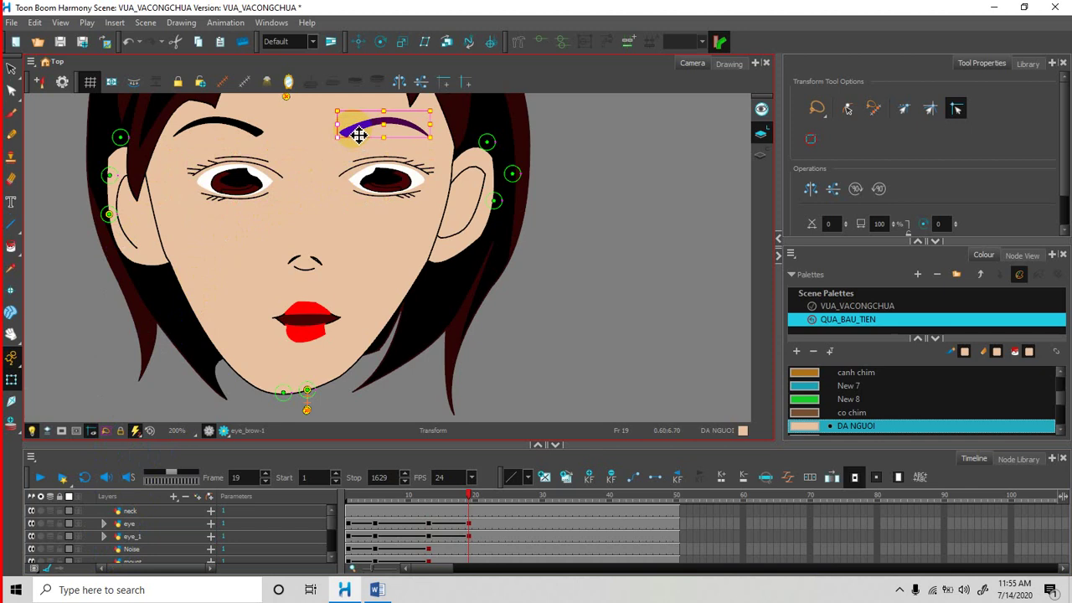
drag(347, 127, 351, 127)
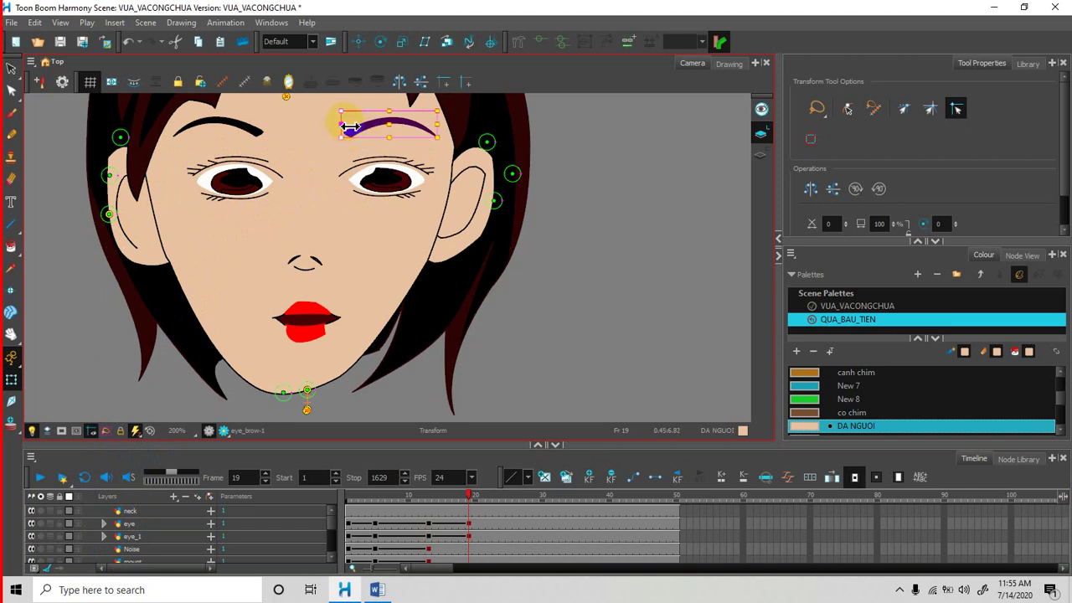
click(357, 41)
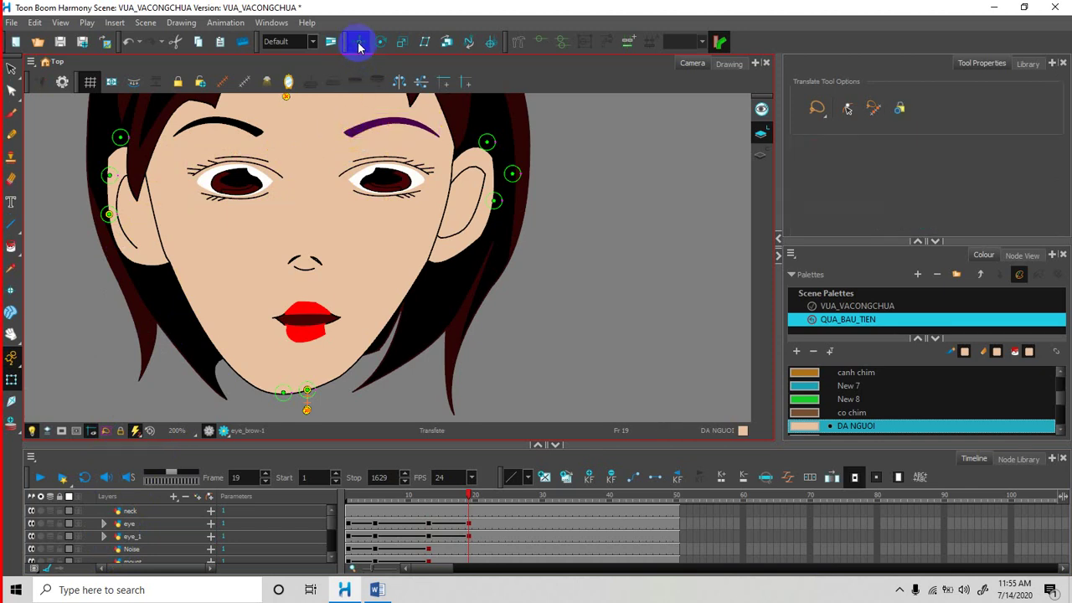
scroll(315, 307, down, 2)
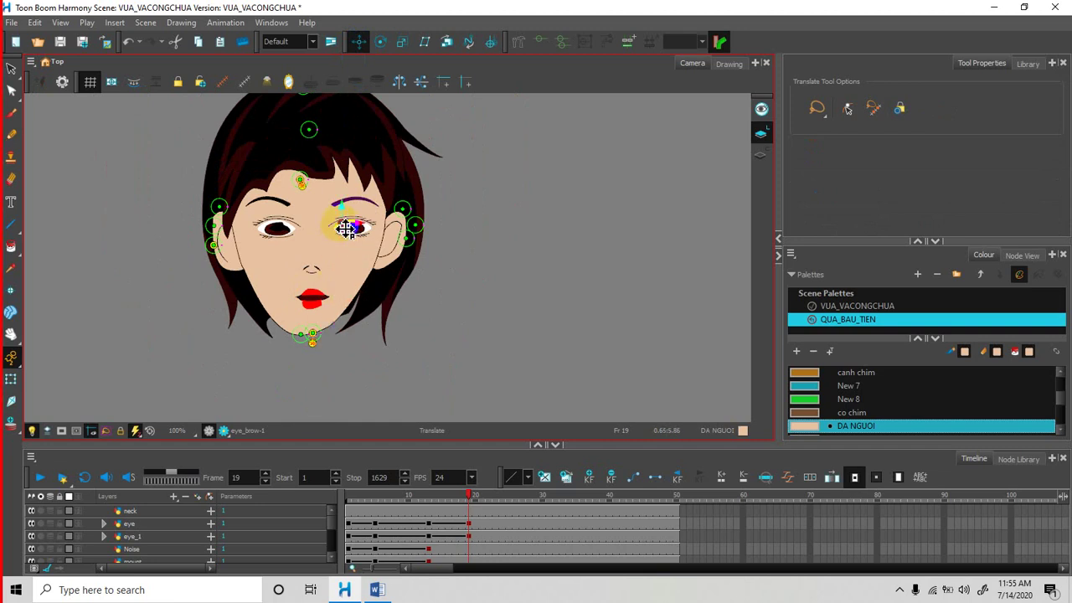
scroll(345, 210, up, 4)
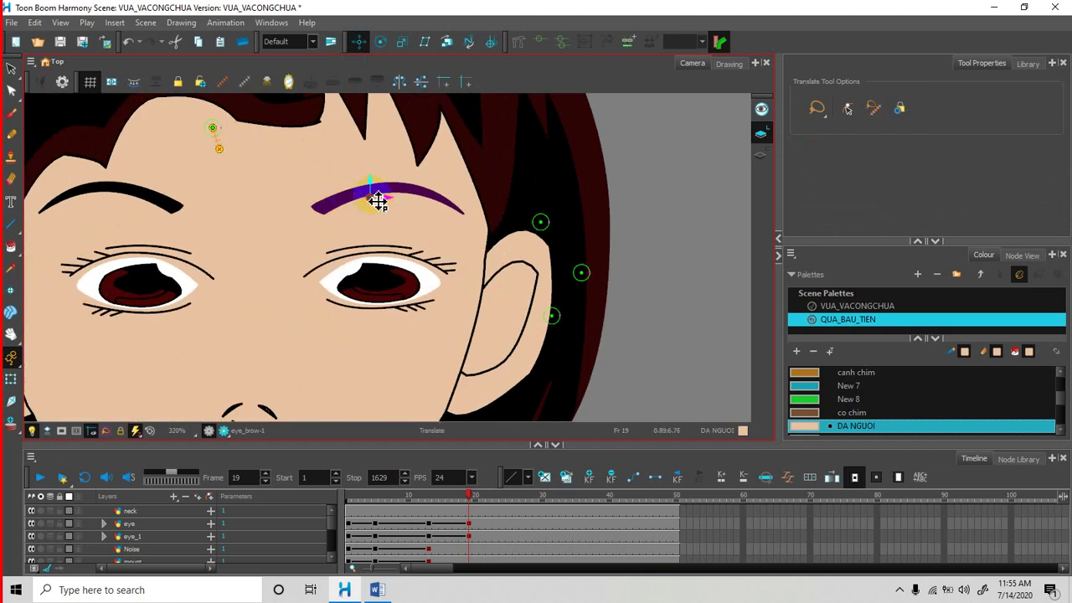
click(10, 375)
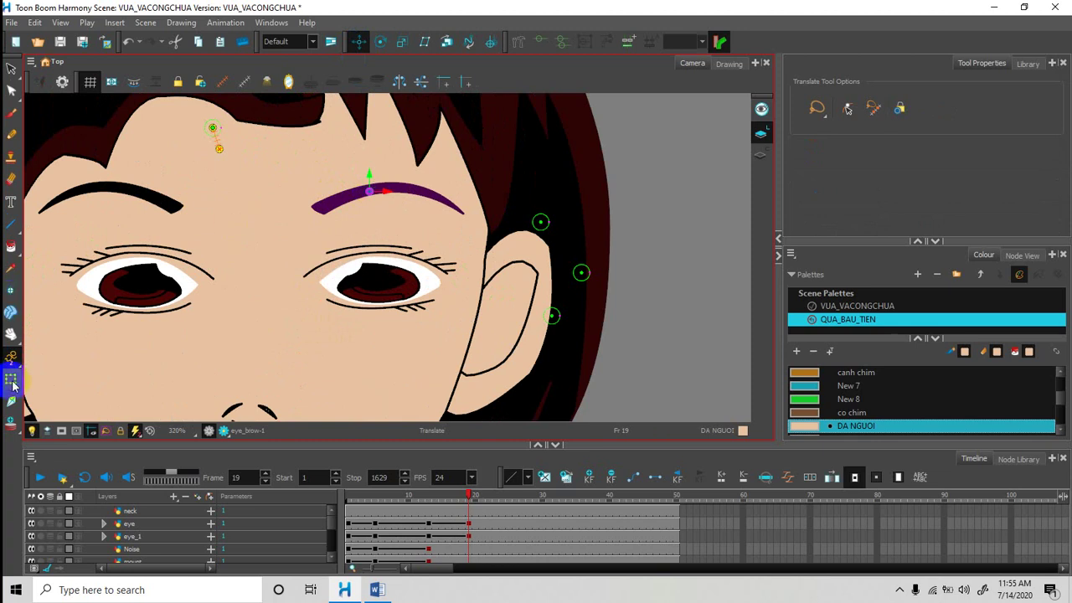
click(390, 192)
drag(316, 196, 329, 198)
drag(393, 194, 396, 201)
Move the left-hand eyebrow slightly down and toward the nose at frame 19.
click(166, 214)
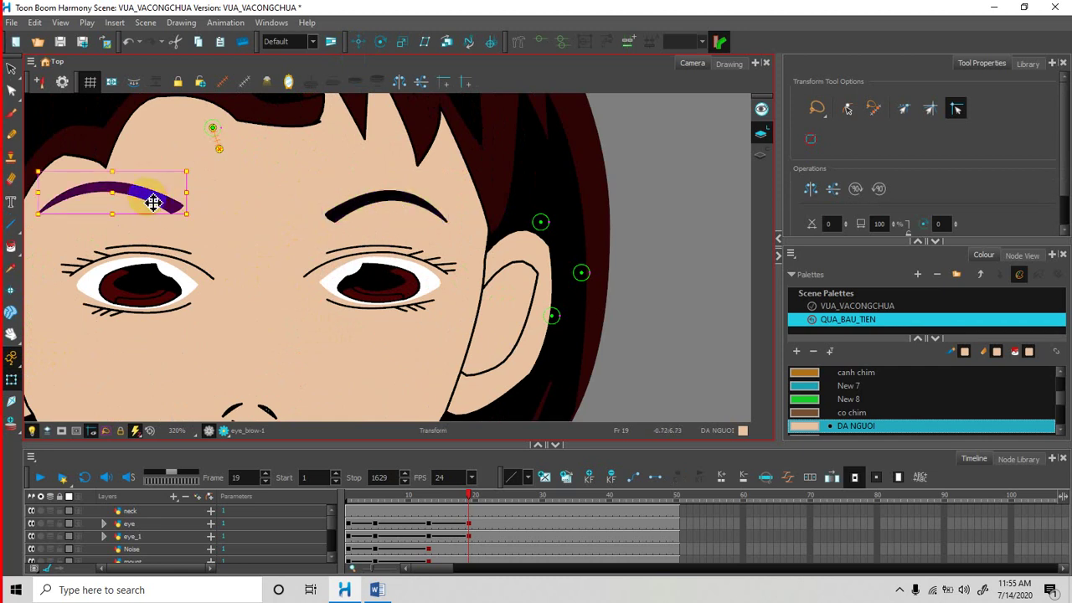
drag(163, 210, 179, 220)
scroll(318, 300, down, 5)
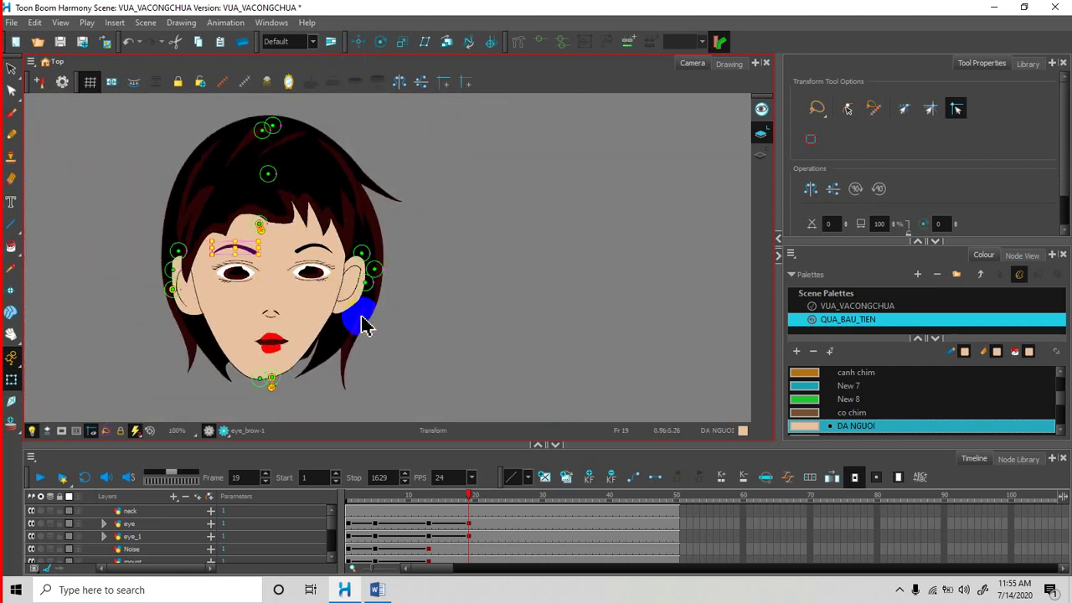
drag(466, 349, 527, 245)
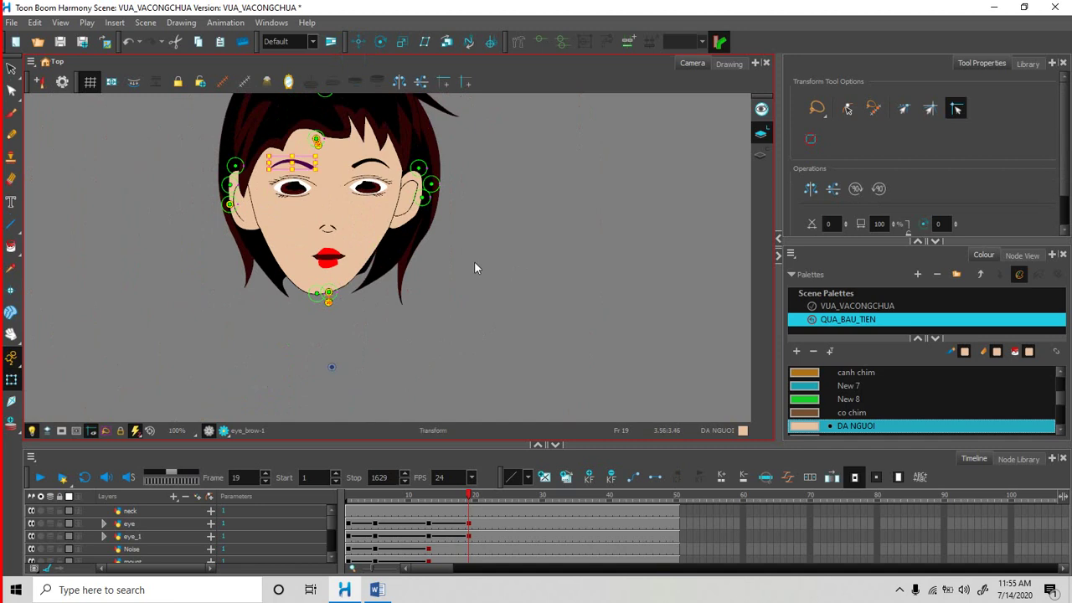
scroll(474, 262, up, 1)
Scrub through the keyed head motion and advance the timeline to frame 26.
click(461, 497)
click(439, 501)
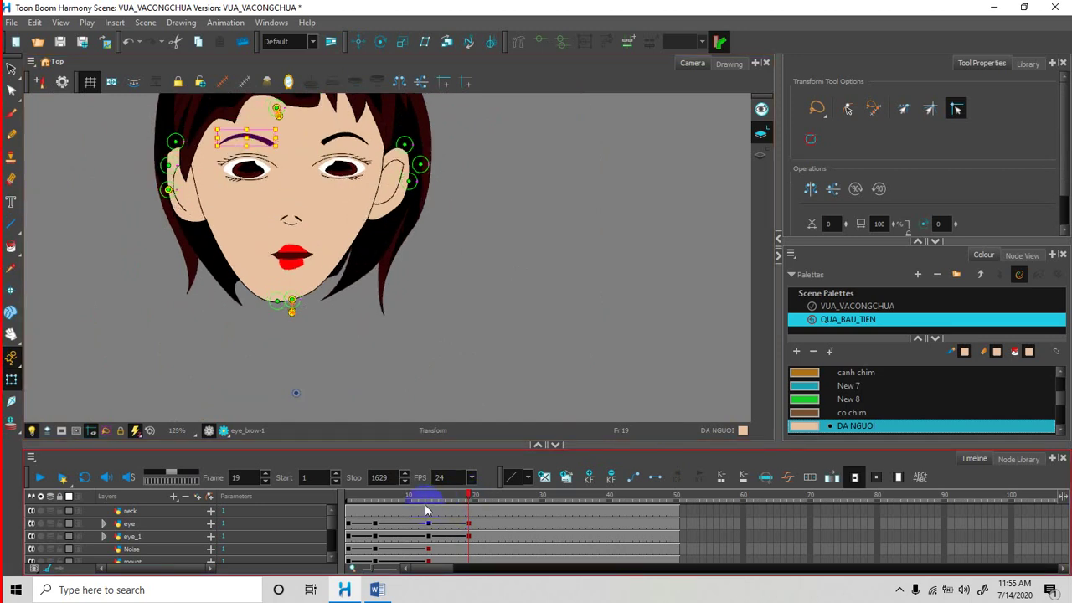
mouse_move(398, 511)
mouse_down()
mouse_move(348, 516)
mouse_move(470, 521)
mouse_up()
key(.)
key(.)
key(.)
key(.)
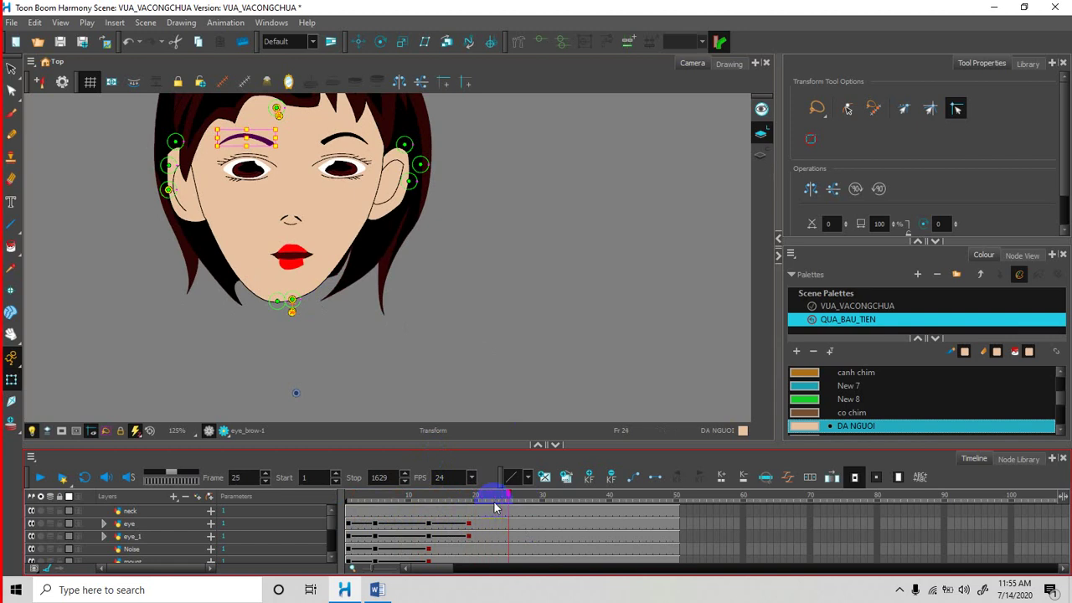
Pull the left ear's deformation point slightly inward and the right ear's point slightly outward and down at frame 26.
click(213, 241)
click(188, 206)
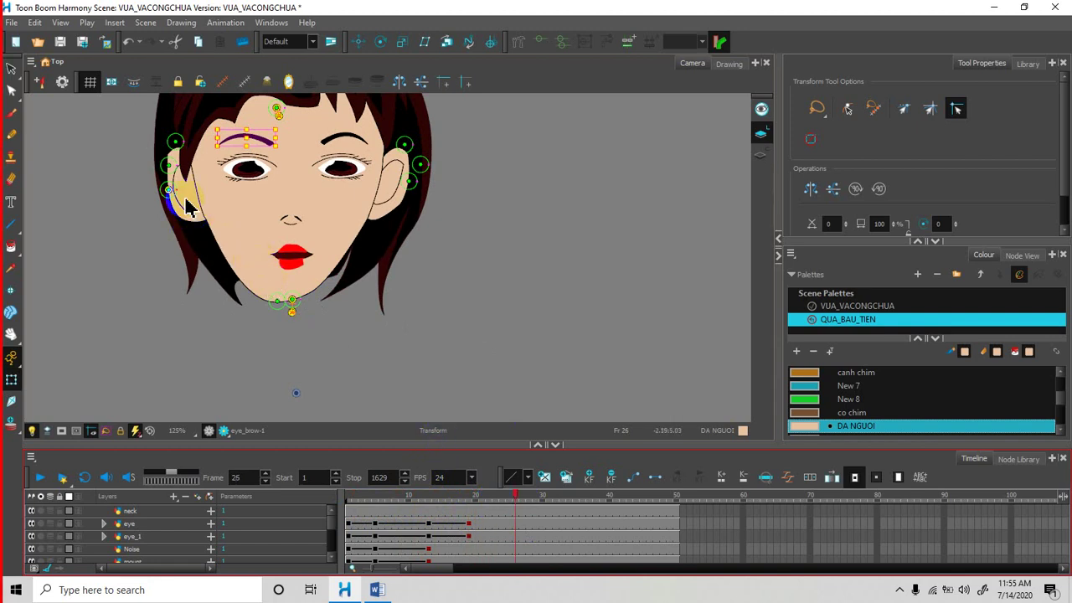
click(171, 193)
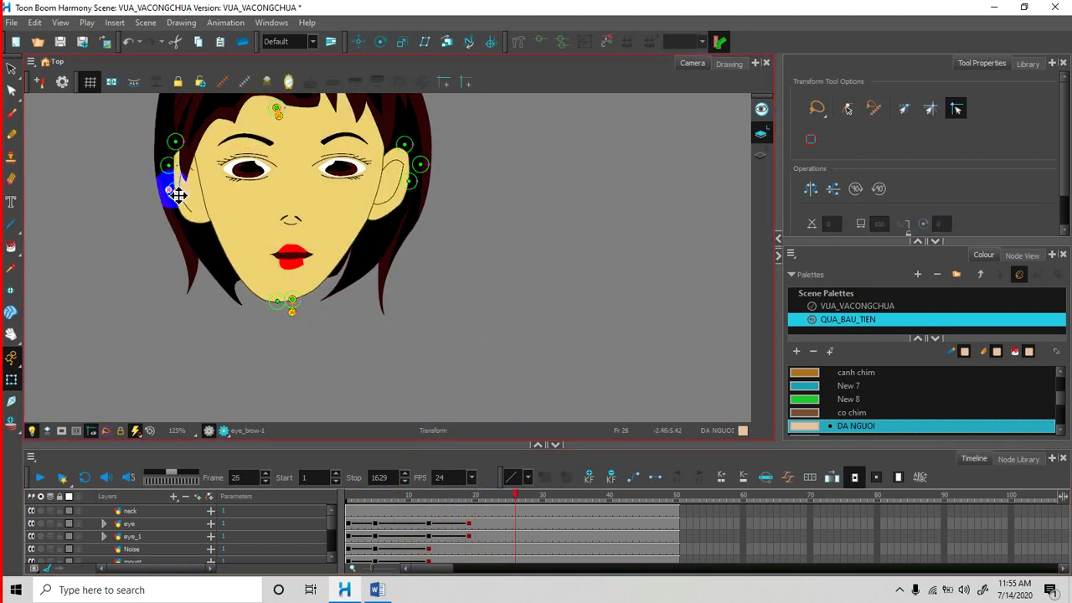
click(418, 191)
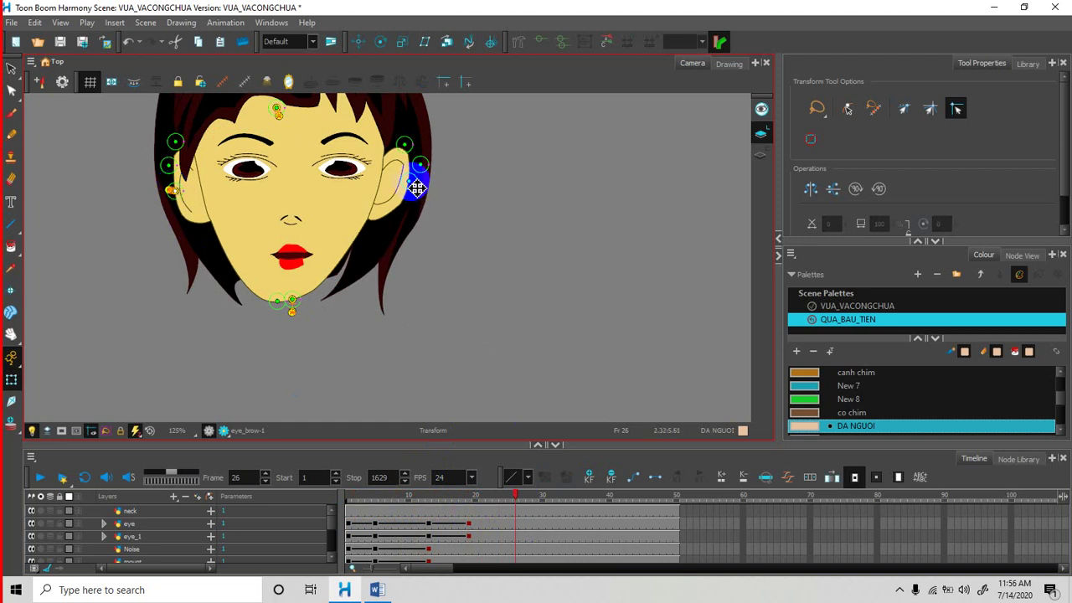
drag(411, 185, 413, 192)
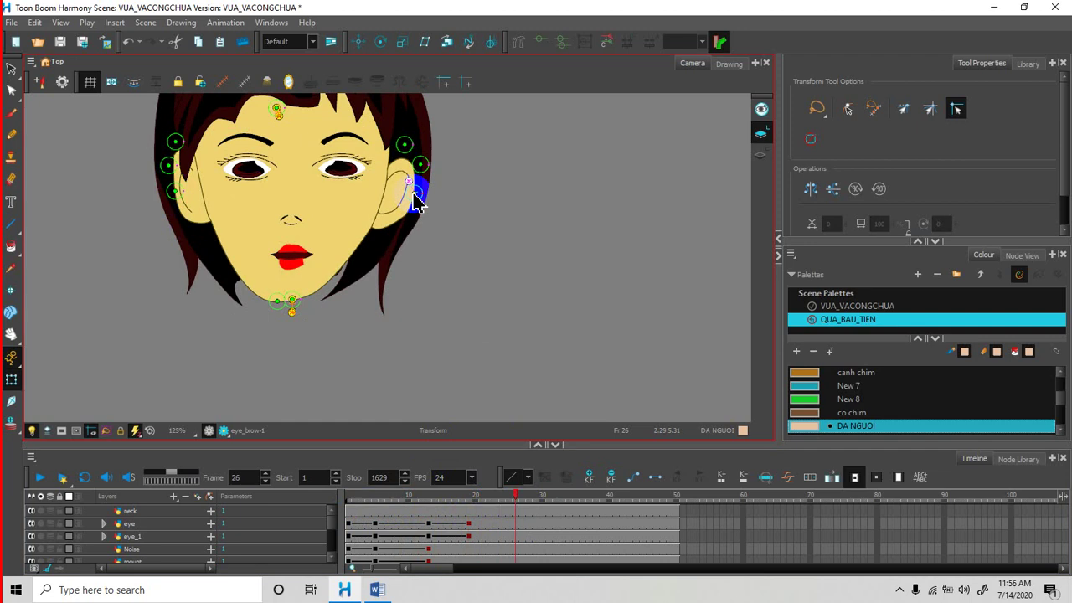
Select the front hair drawing, reposition its pivot up into the hair and shift the hair slightly right with the Translate tool at frame 26.
click(383, 112)
key(space)
drag(358, 180, 397, 232)
click(424, 179)
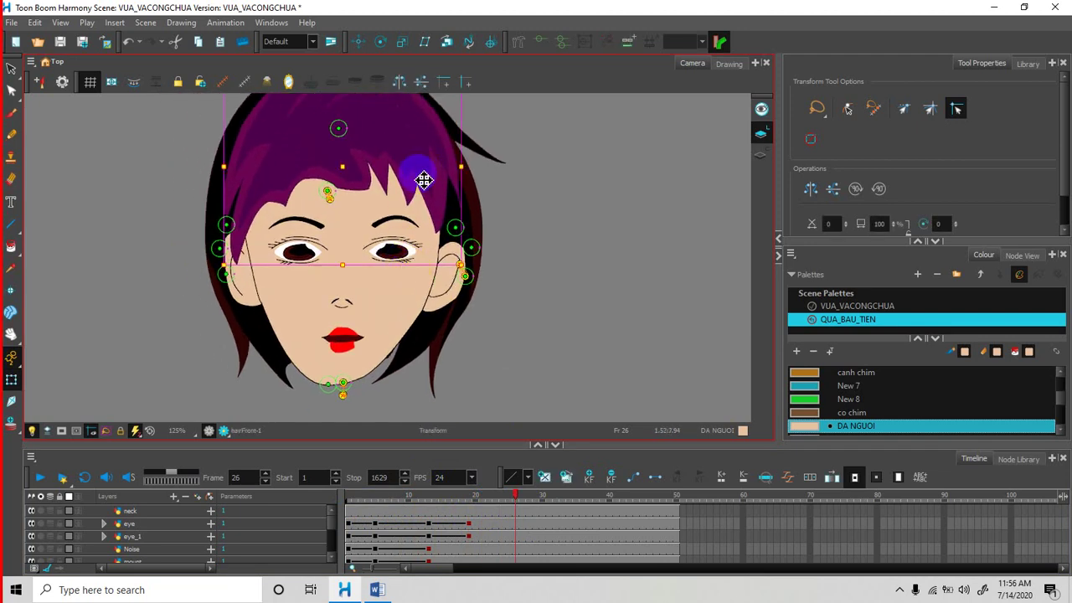
key(1)
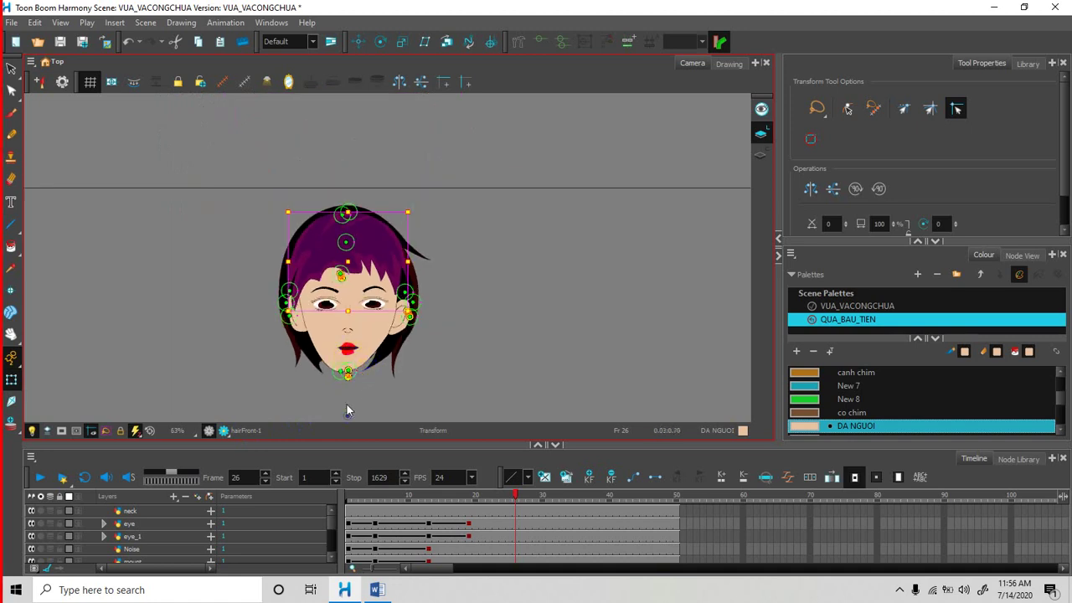
click(346, 42)
click(356, 44)
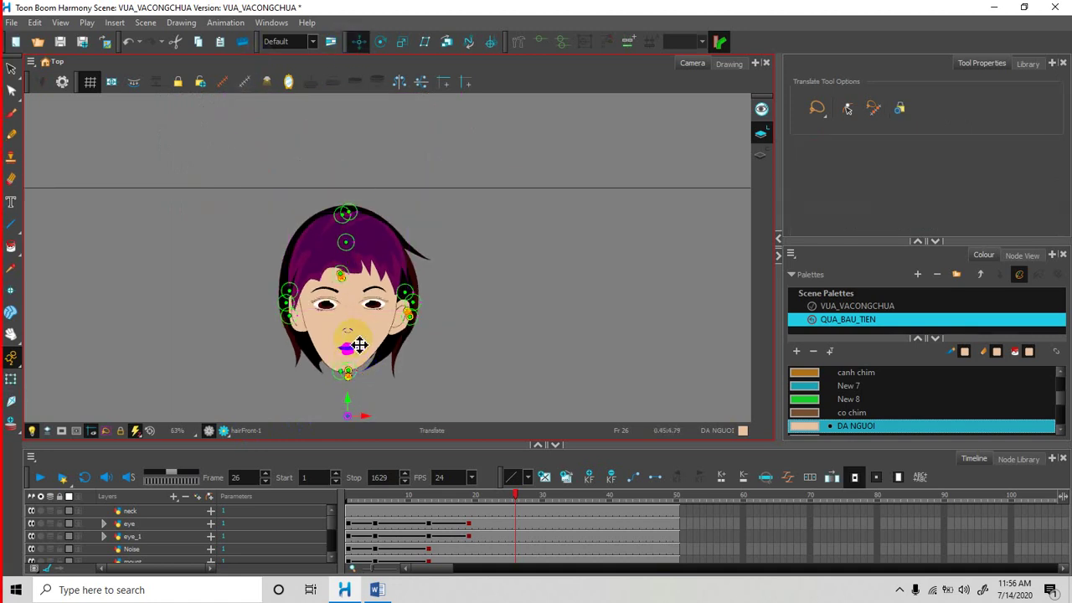
drag(347, 286, 351, 254)
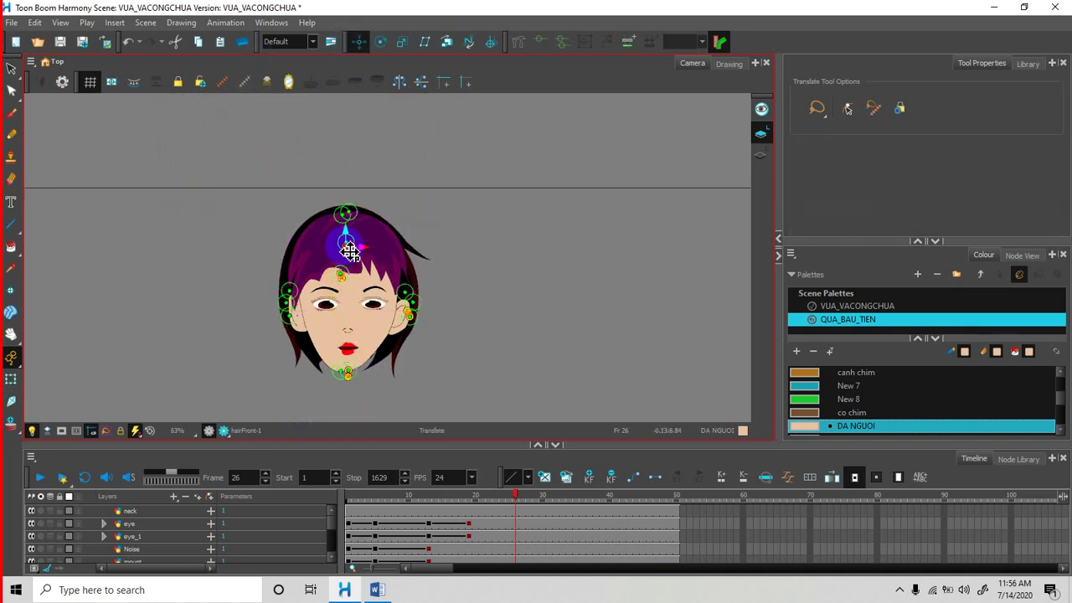
scroll(350, 244, up, 2)
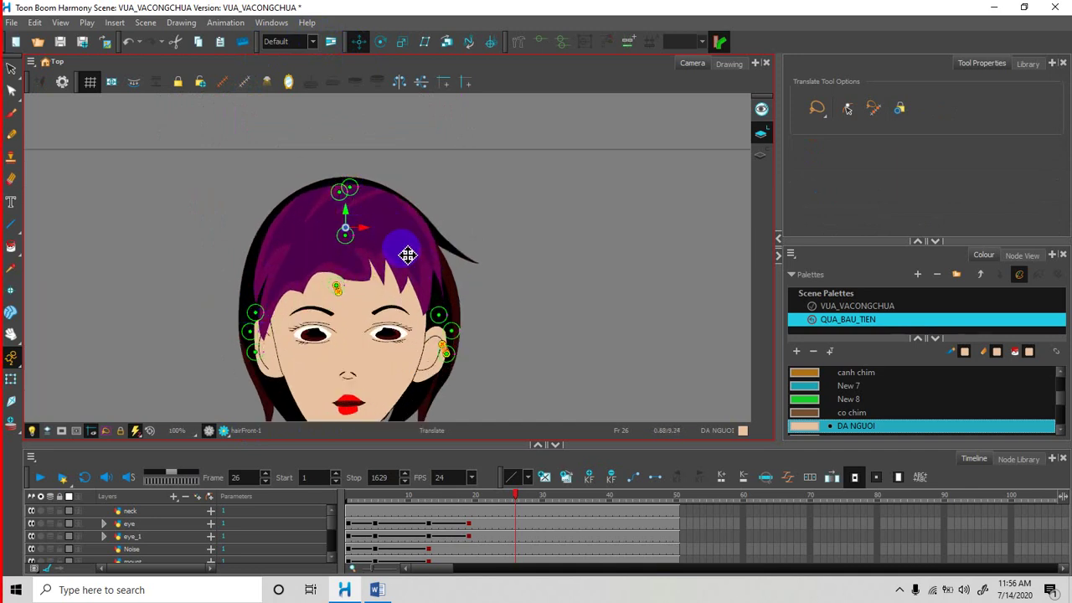
drag(445, 321, 451, 323)
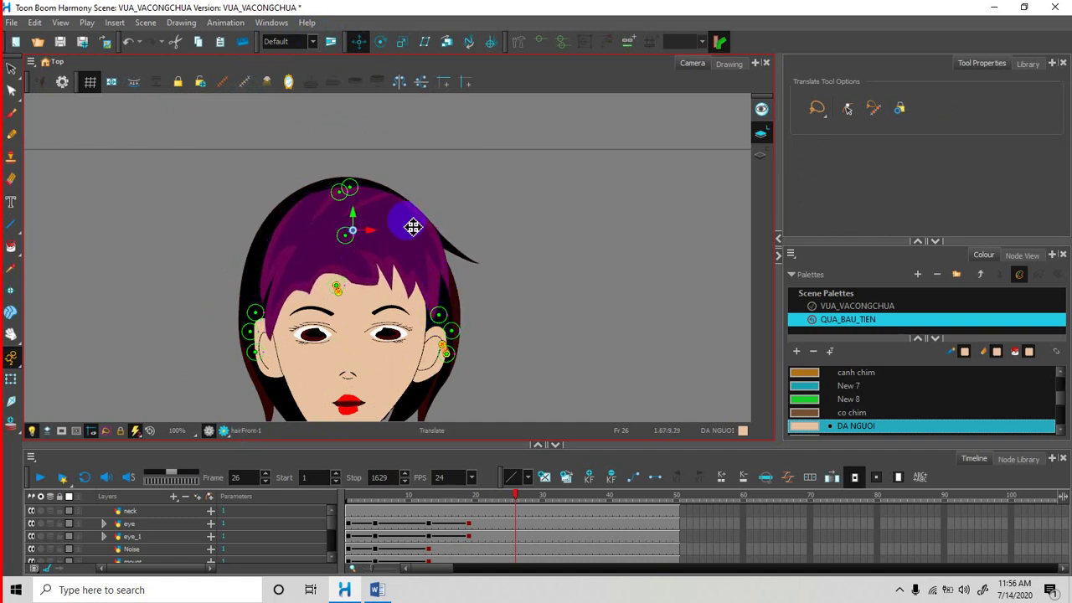
click(381, 41)
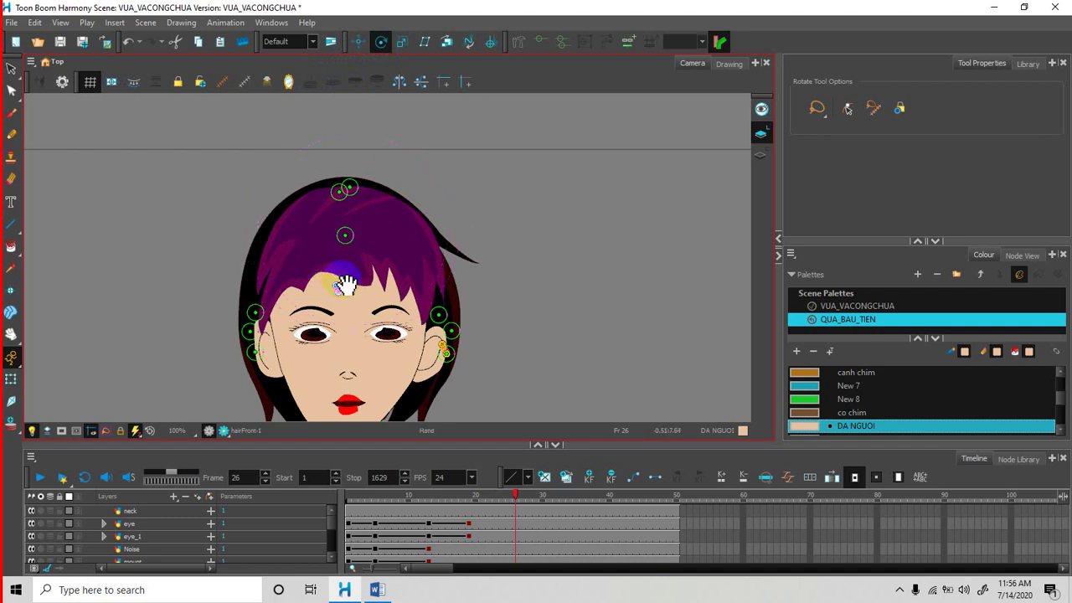
drag(347, 282, 348, 239)
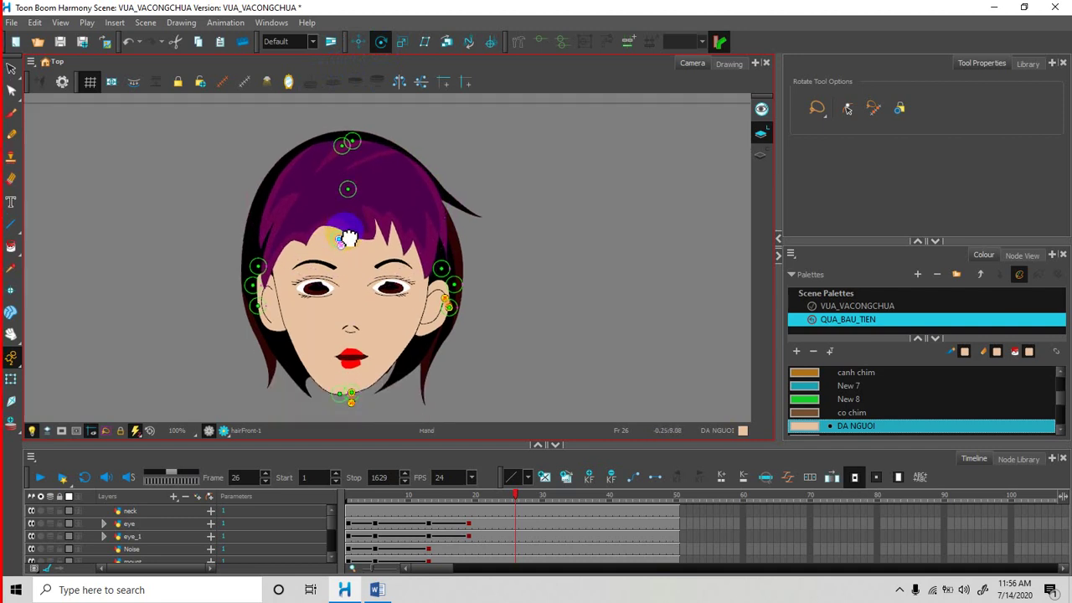
Move the front hair's left-side deformation point slightly up and outward at frame 26 using the Transform tool.
click(12, 71)
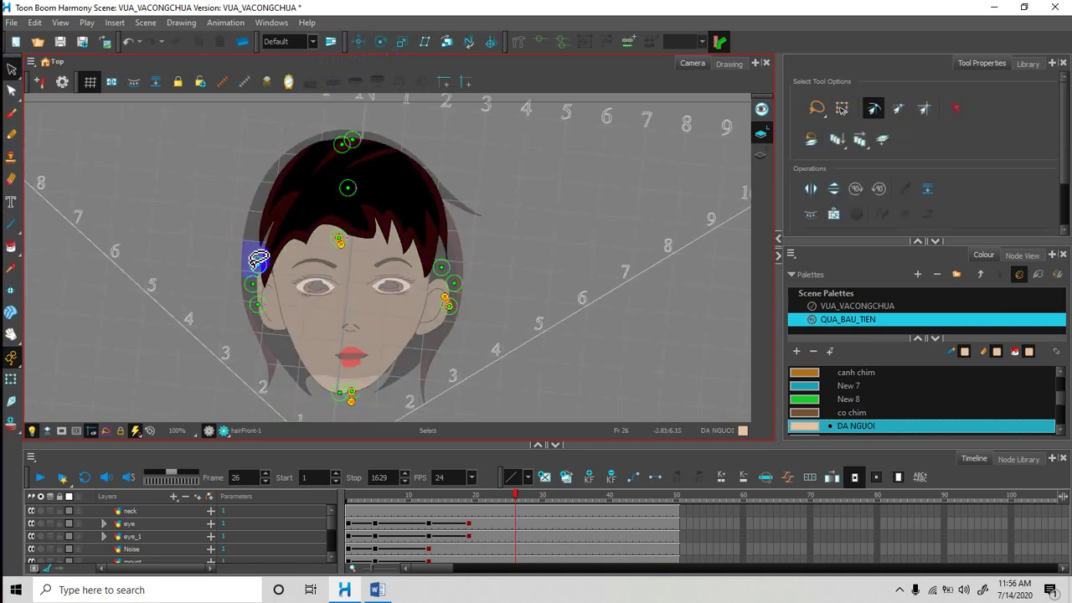
click(11, 380)
click(254, 253)
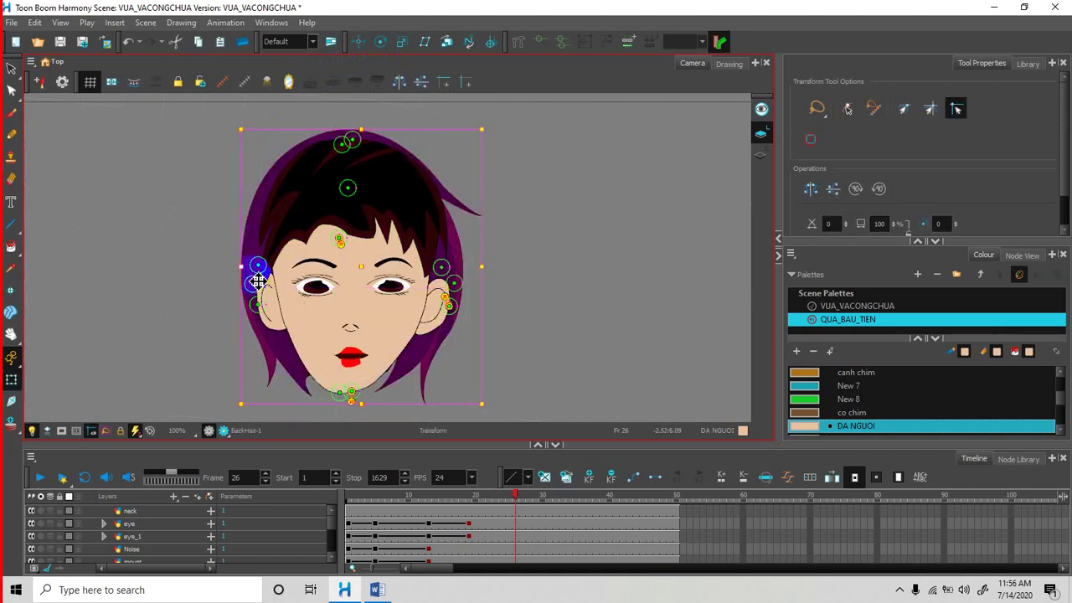
click(259, 267)
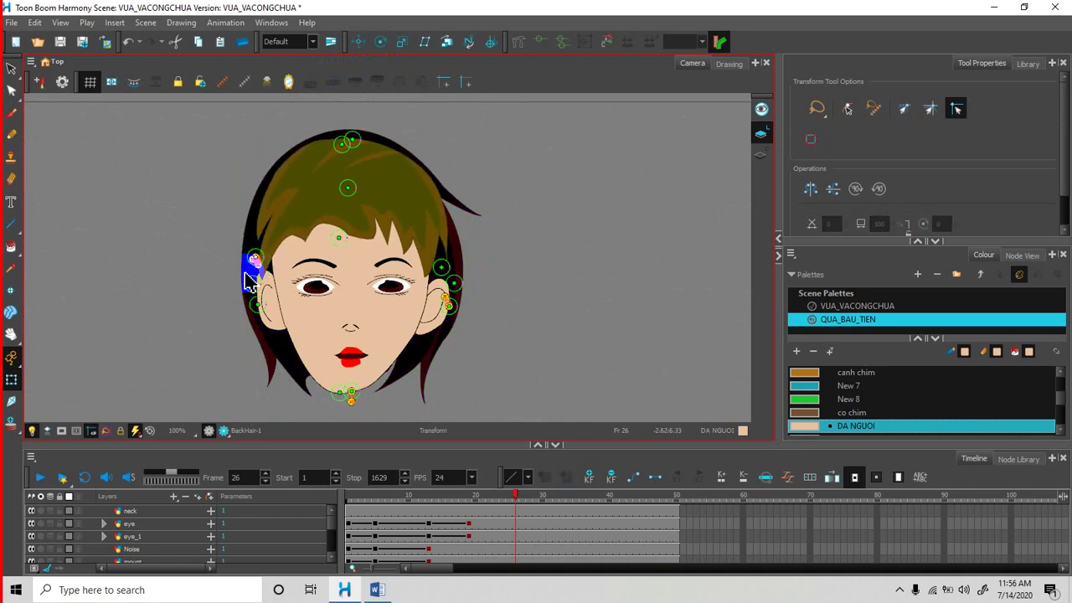
Pull the back hair's left deformation point slightly inward and its right deformation point up and outward at frame 26.
click(248, 282)
click(257, 289)
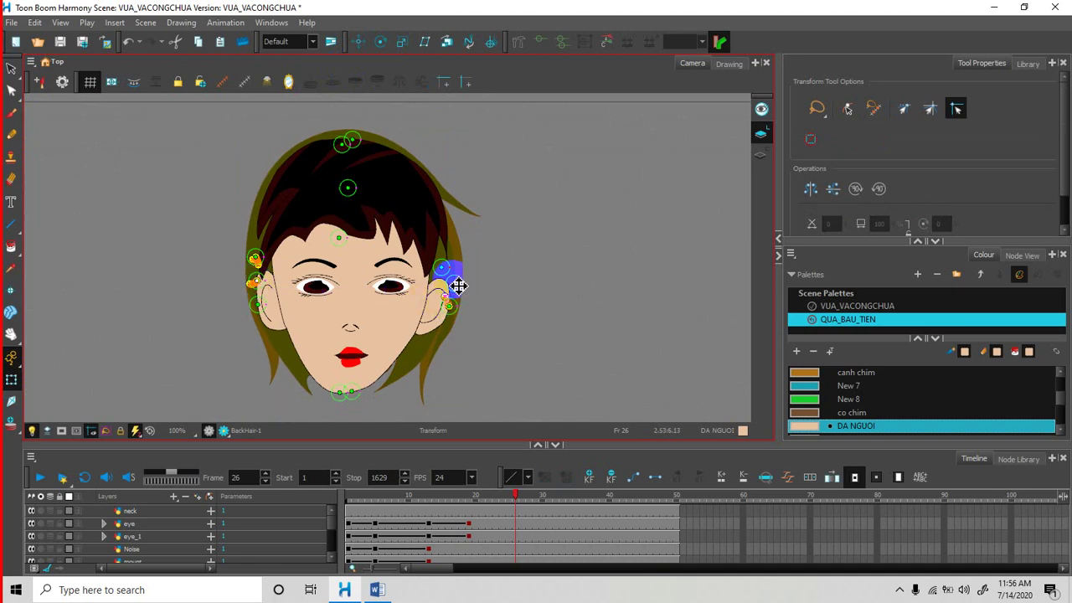
drag(461, 288, 468, 275)
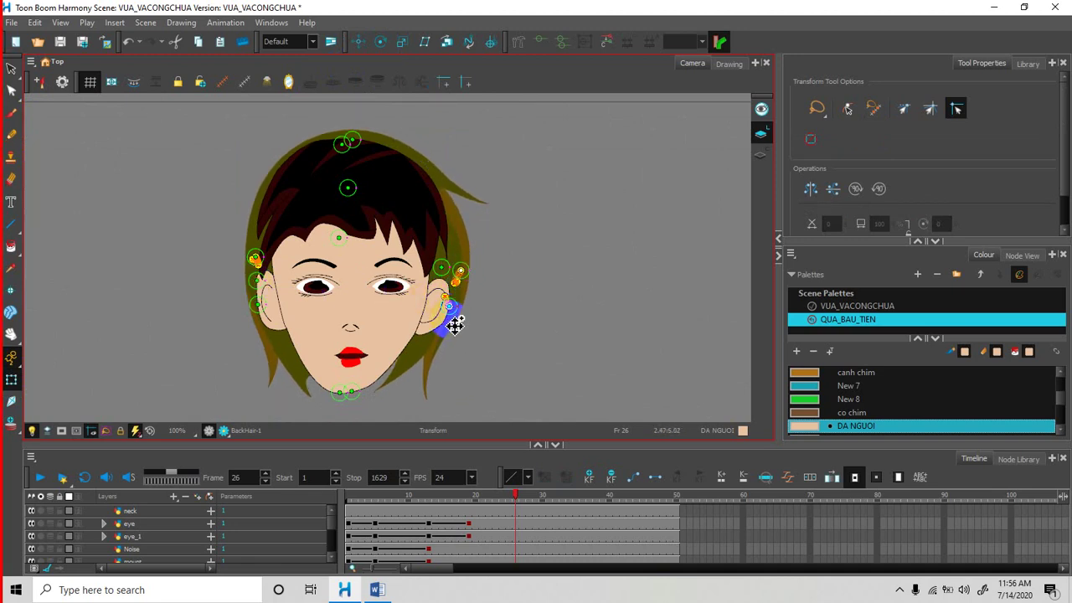
Move the eye and eye_1 drawings slightly left at frame 26.
scroll(347, 359, up, 3)
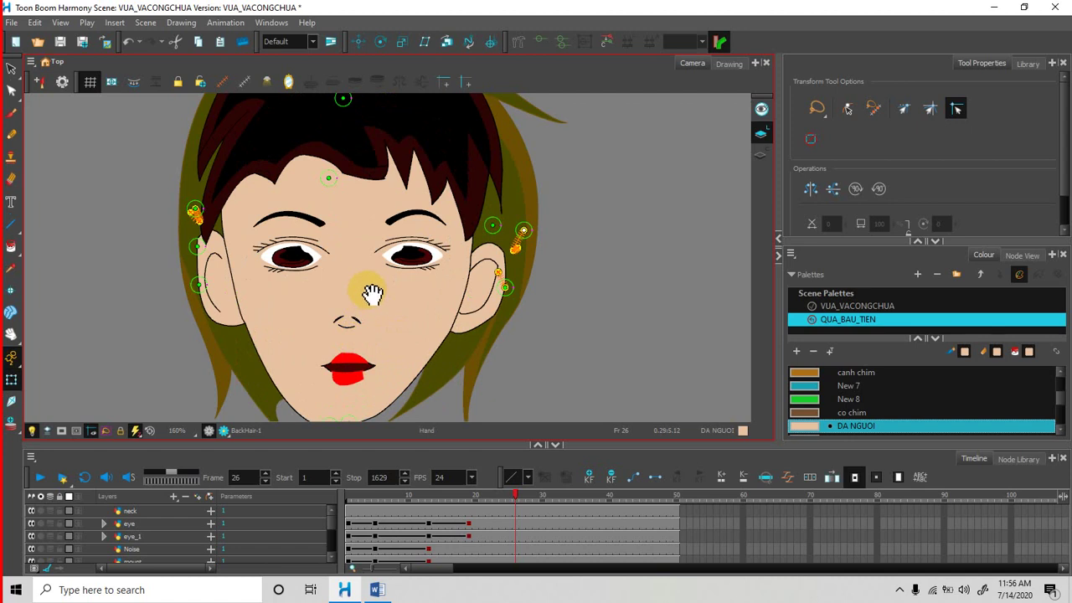
drag(371, 294, 381, 267)
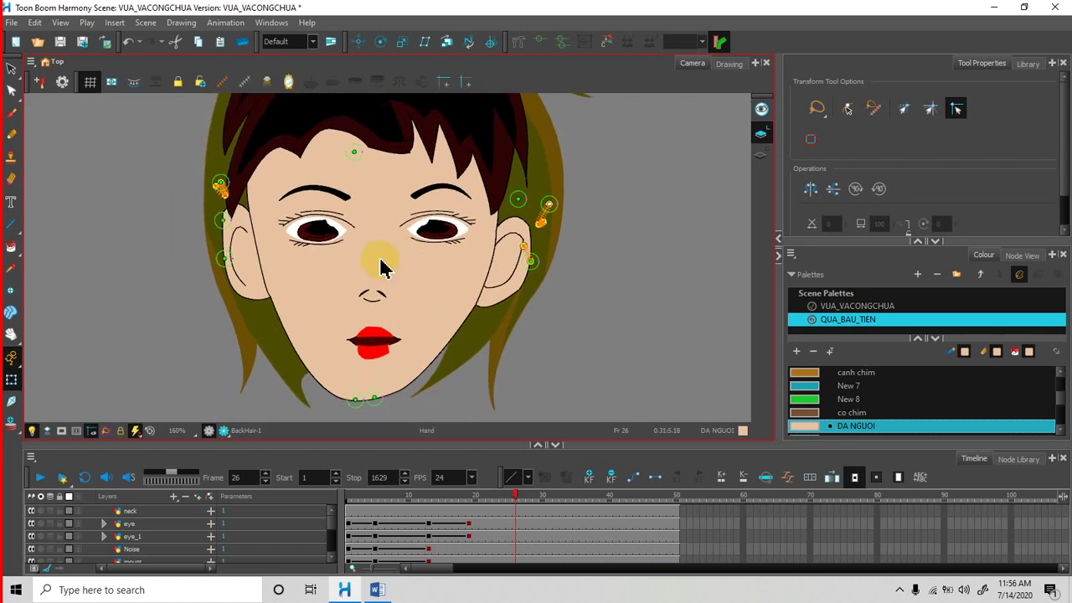
click(132, 524)
drag(450, 239, 437, 238)
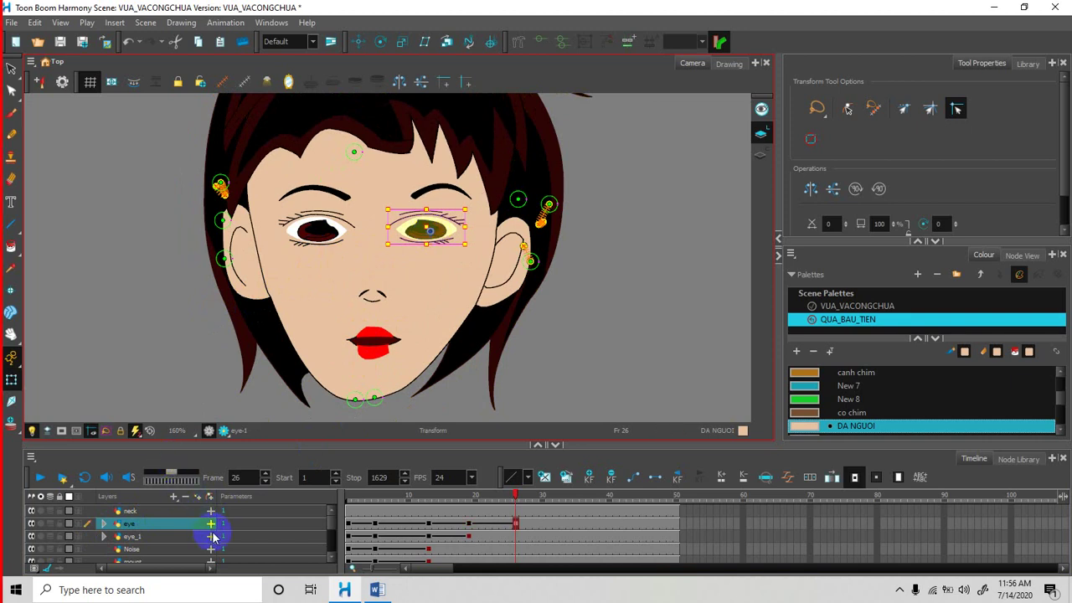
click(159, 537)
drag(335, 243, 327, 242)
Shift the irises of both eyes slightly left within the eye whites at frame 26.
scroll(427, 256, up, 2)
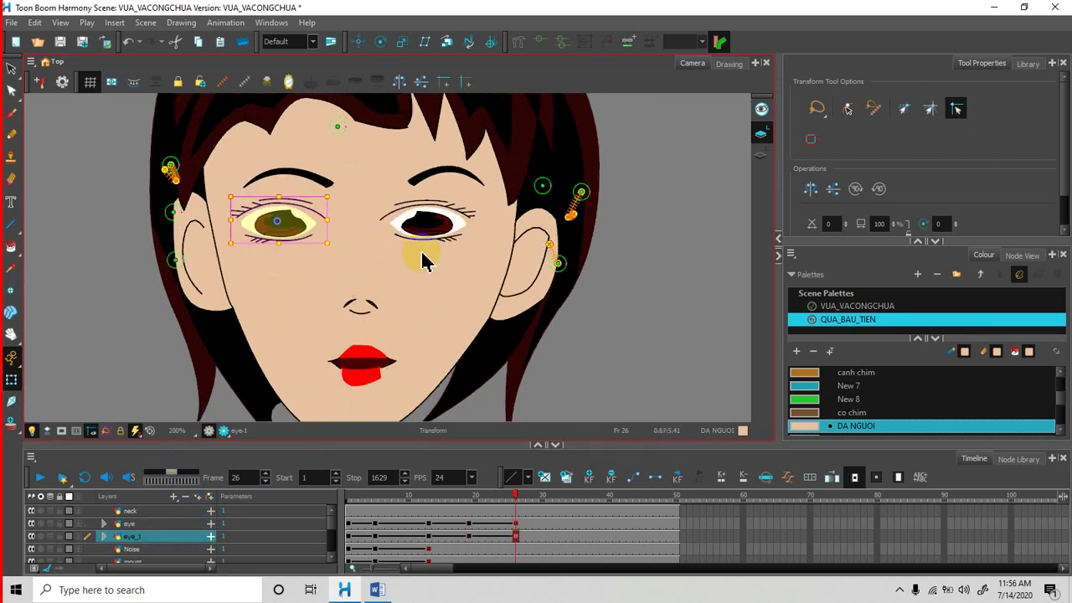
click(426, 224)
drag(453, 228, 448, 226)
click(245, 234)
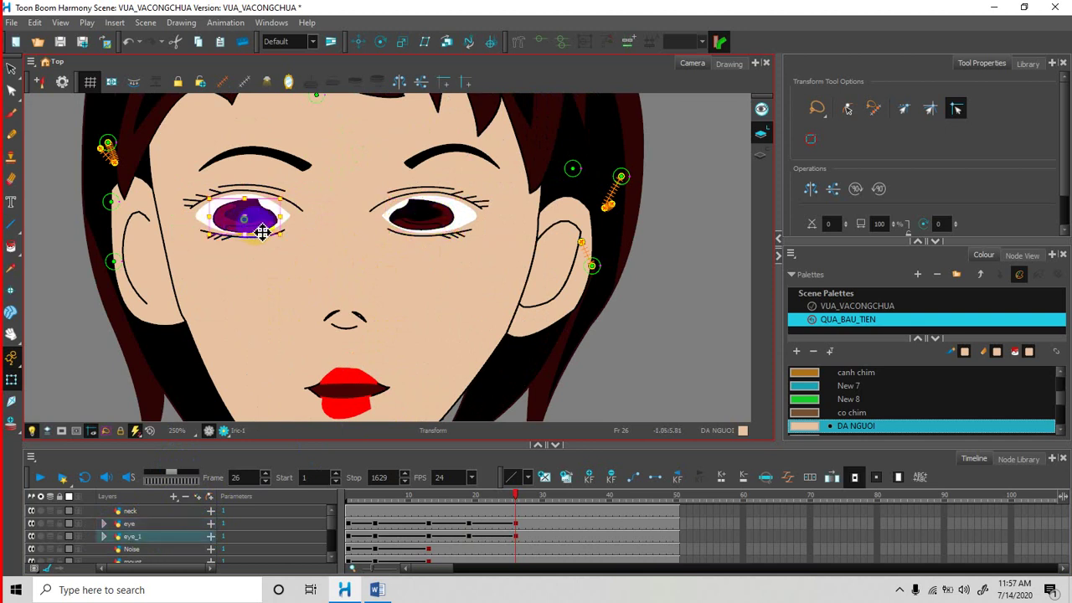
Move the left-hand eyebrow outward to the left and slightly down at frame 26.
click(307, 173)
drag(307, 172, 287, 176)
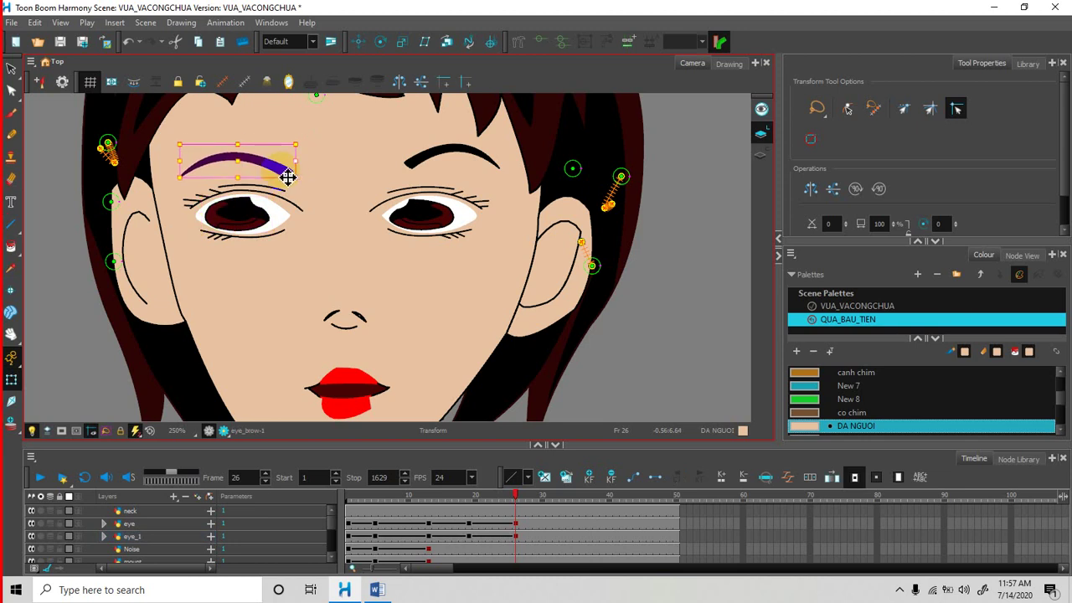
scroll(343, 284, down, 2)
key(space)
click(293, 182)
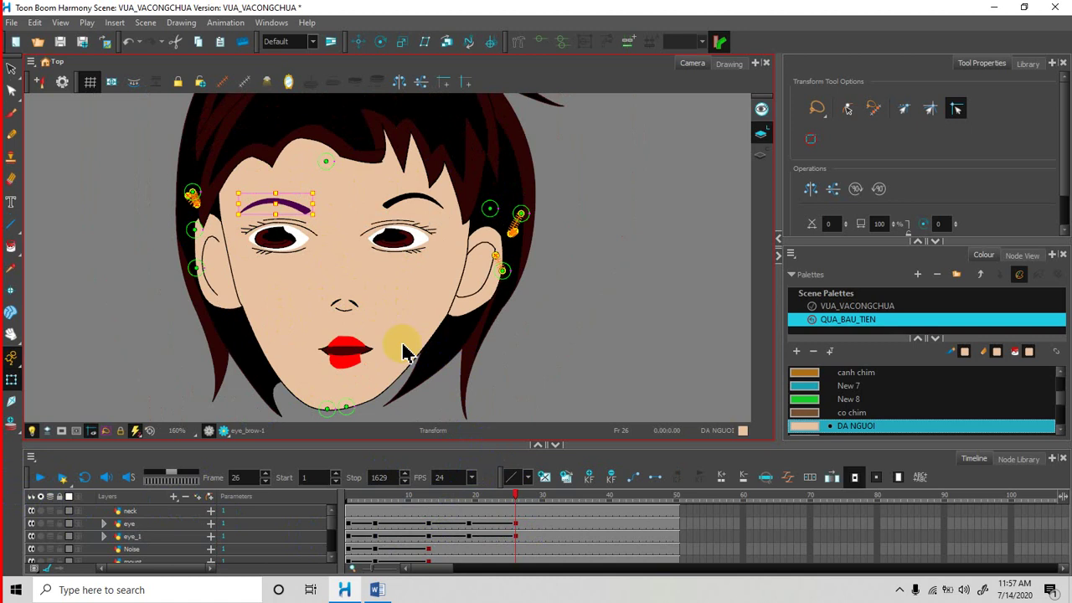
Narrow the left-hand eyebrow slightly and shift the right-hand eyebrow slightly left at frame 26.
click(358, 41)
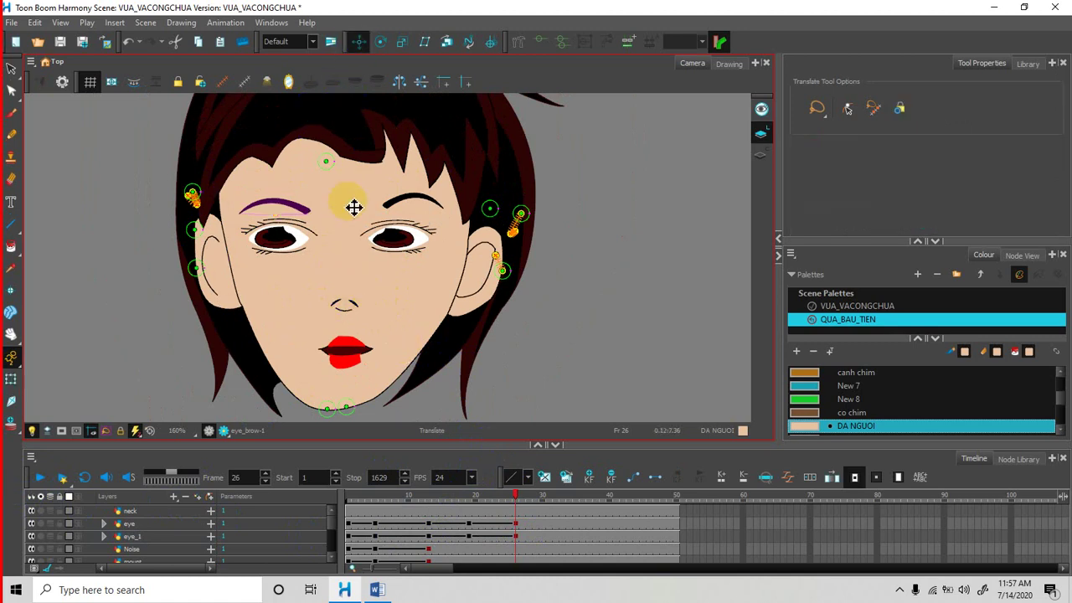
scroll(362, 256, down, 3)
drag(357, 385, 320, 249)
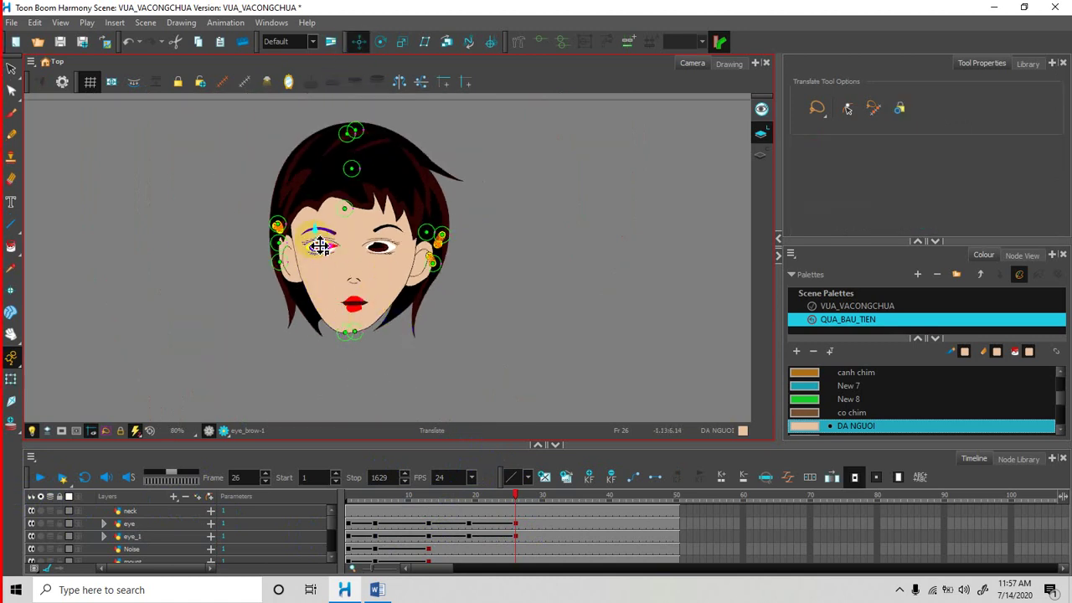
scroll(321, 237, up, 3)
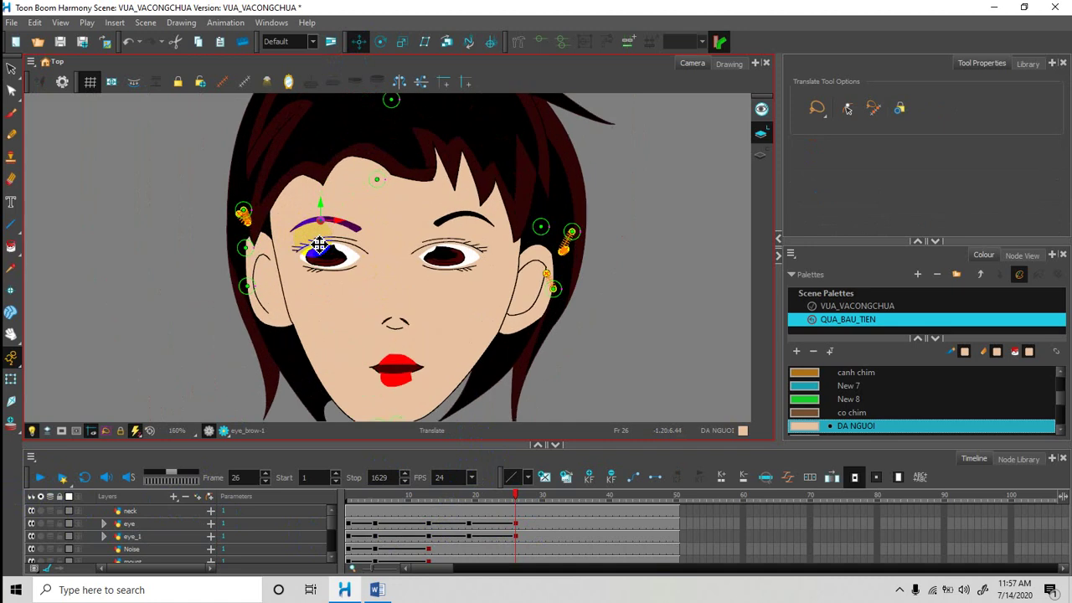
click(12, 380)
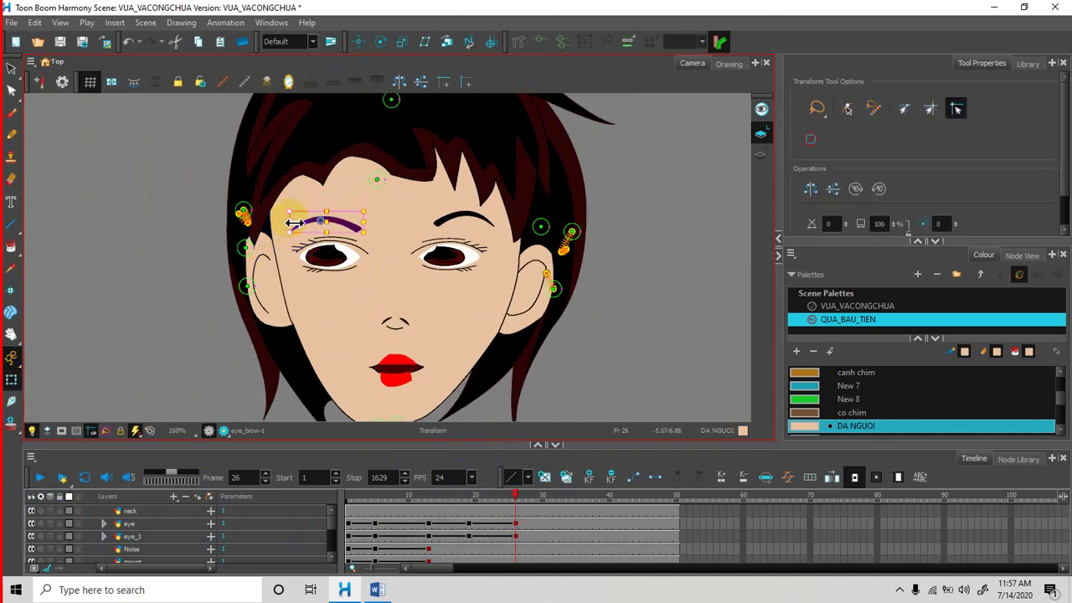
drag(300, 222, 302, 222)
click(454, 219)
drag(459, 221, 448, 220)
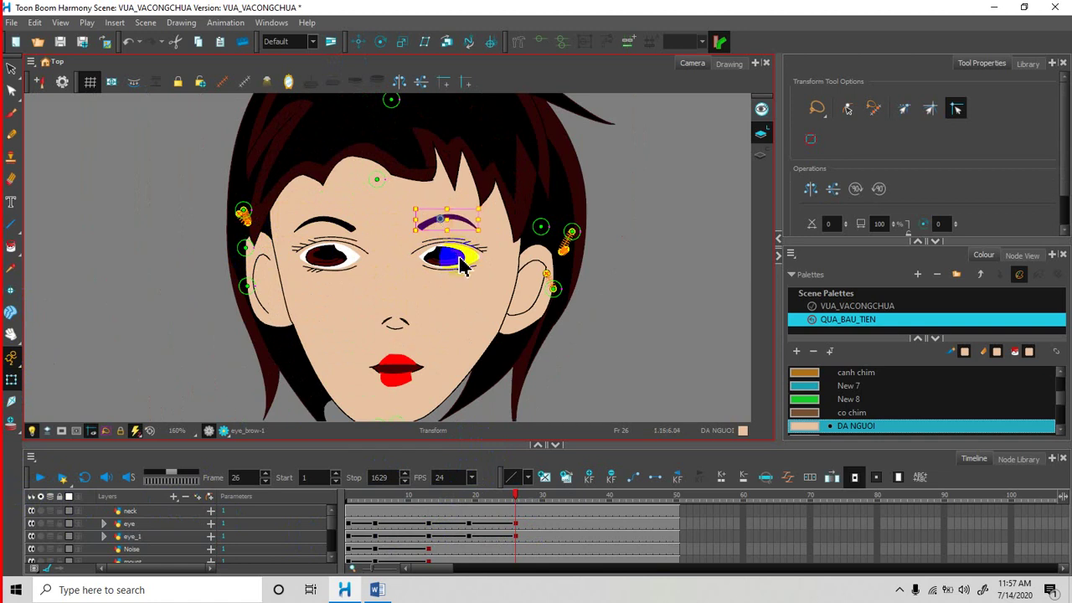
Move the eye drawing on the right-hand side of the face slightly left at frame 26.
click(137, 537)
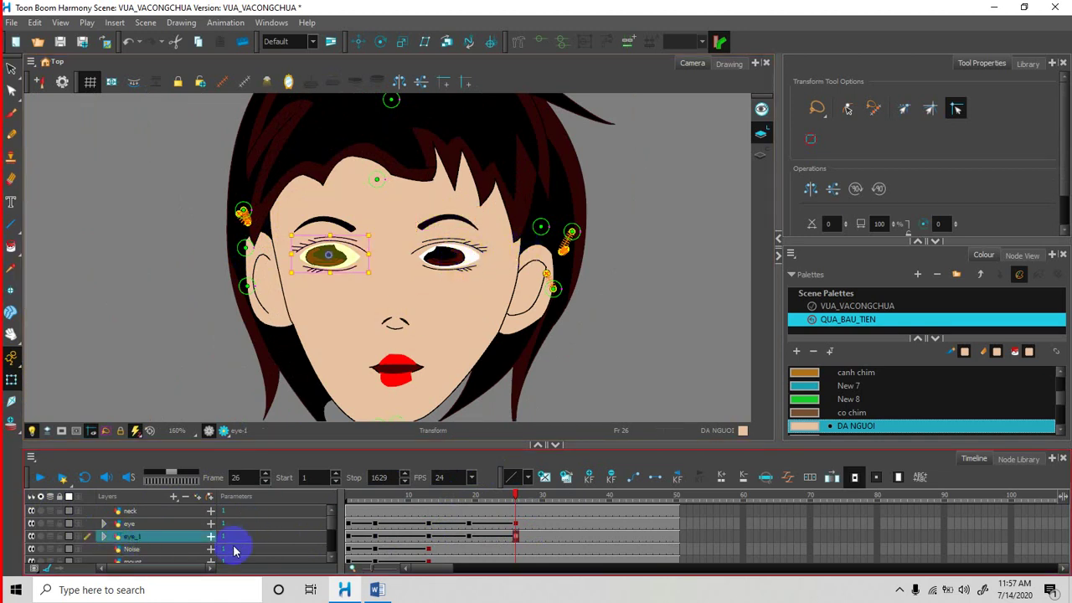
click(162, 523)
drag(477, 254, 464, 258)
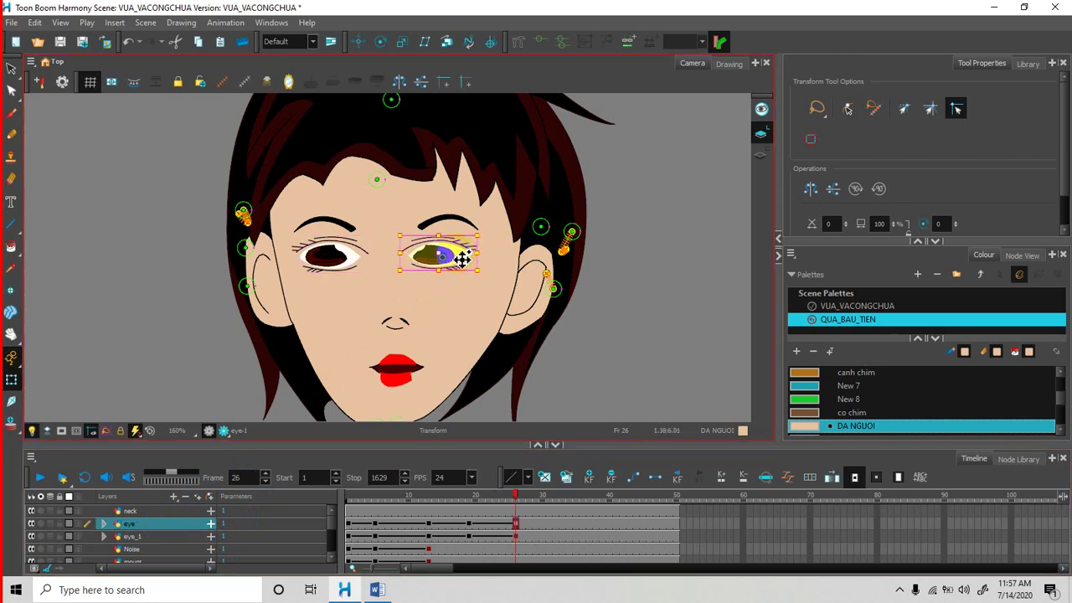
Nudge the face's chin deformation point slightly upward at frame 26 and deselect it.
scroll(481, 317, down, 3)
drag(580, 333, 573, 268)
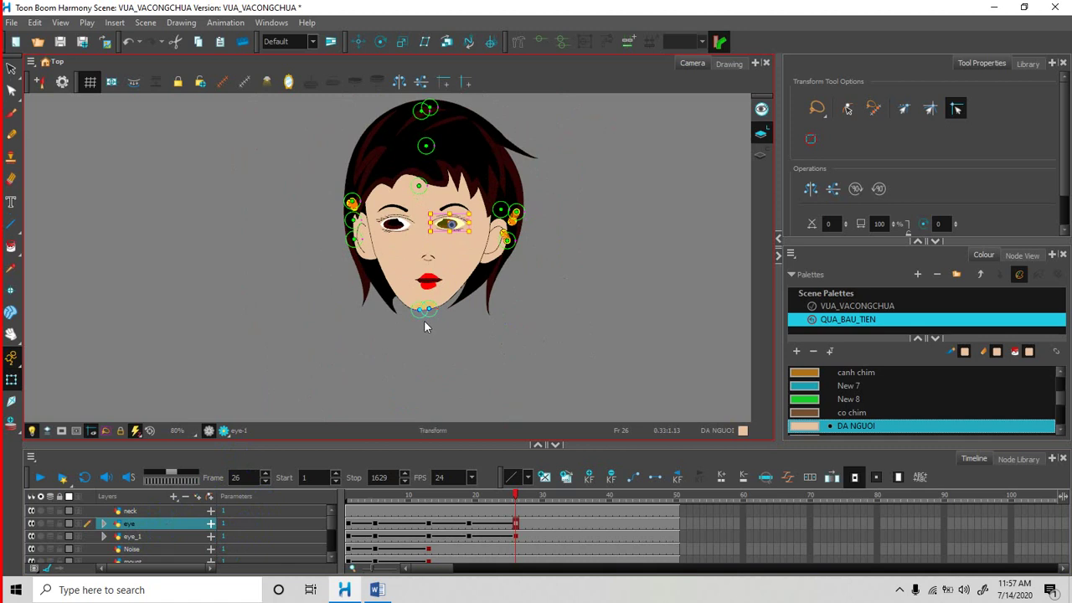
scroll(426, 319, up, 2)
drag(426, 307, 427, 303)
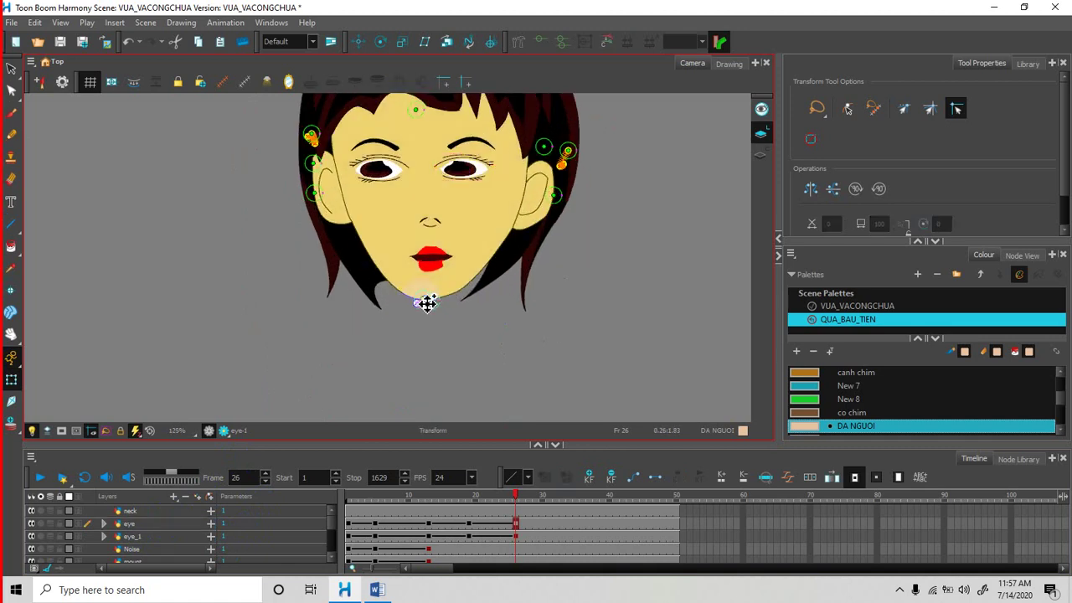
click(494, 344)
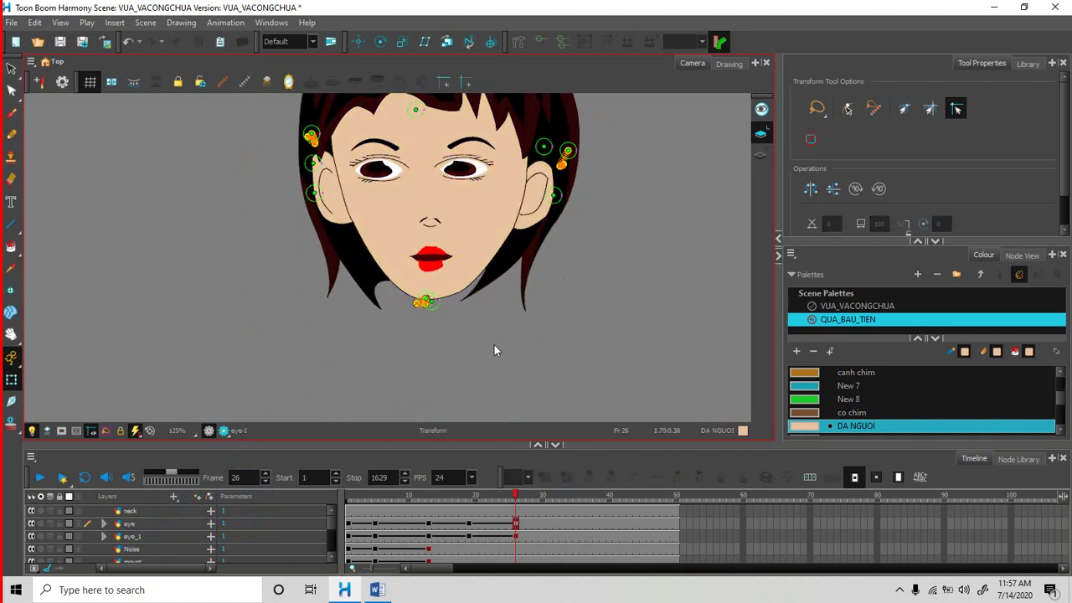
Scrub through the animation from frame 1 to examine how the head, hair and eyes move between the keyframes.
scroll(493, 343, down, 2)
drag(611, 323, 576, 292)
drag(515, 495, 347, 509)
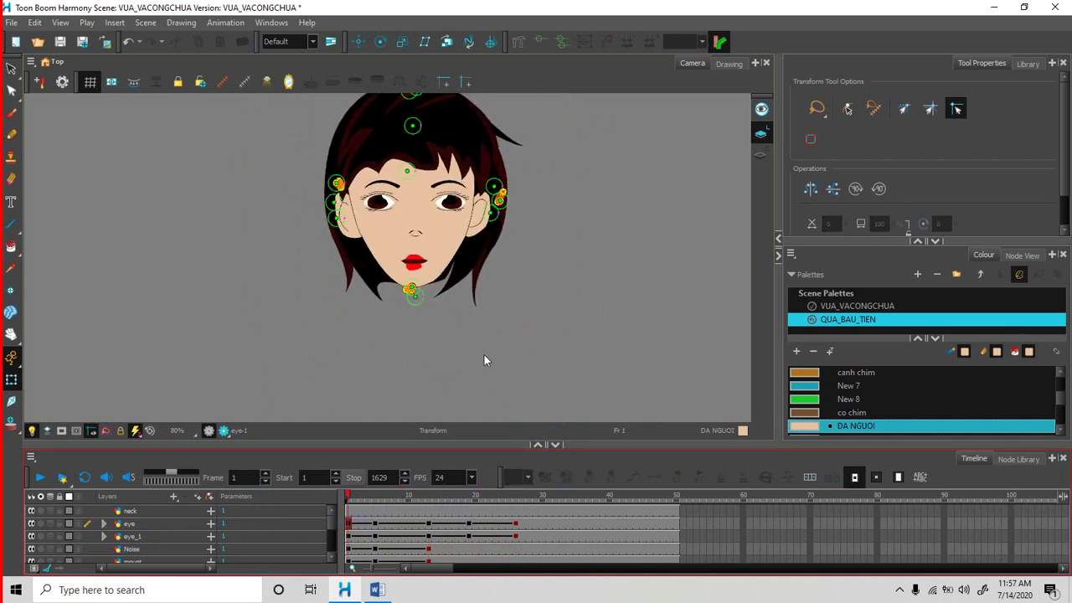
scroll(502, 340, up, 1)
drag(558, 222, 572, 290)
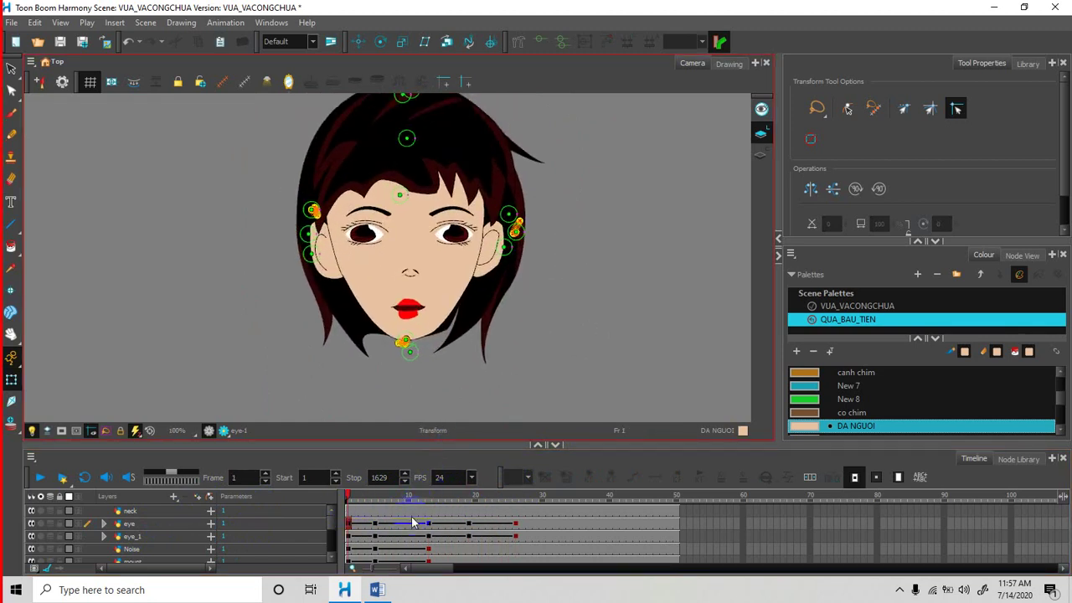
drag(349, 500, 361, 519)
scroll(415, 323, up, 2)
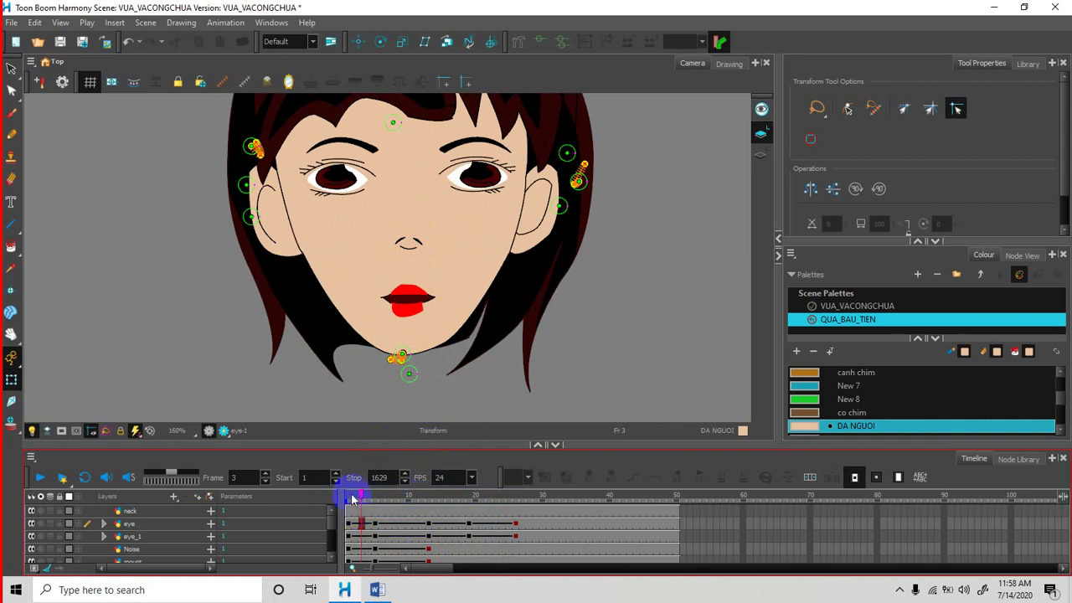
Move the nose slightly left at frame 25.
mouse_move(362, 499)
mouse_down()
mouse_move(350, 500)
mouse_move(511, 521)
mouse_up()
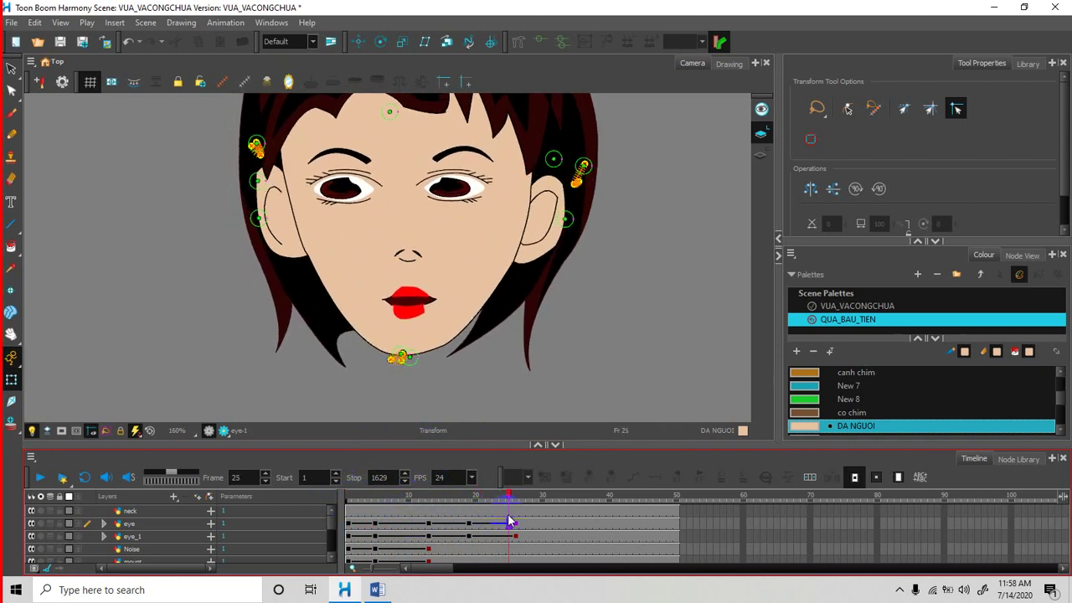
scroll(404, 278, up, 2)
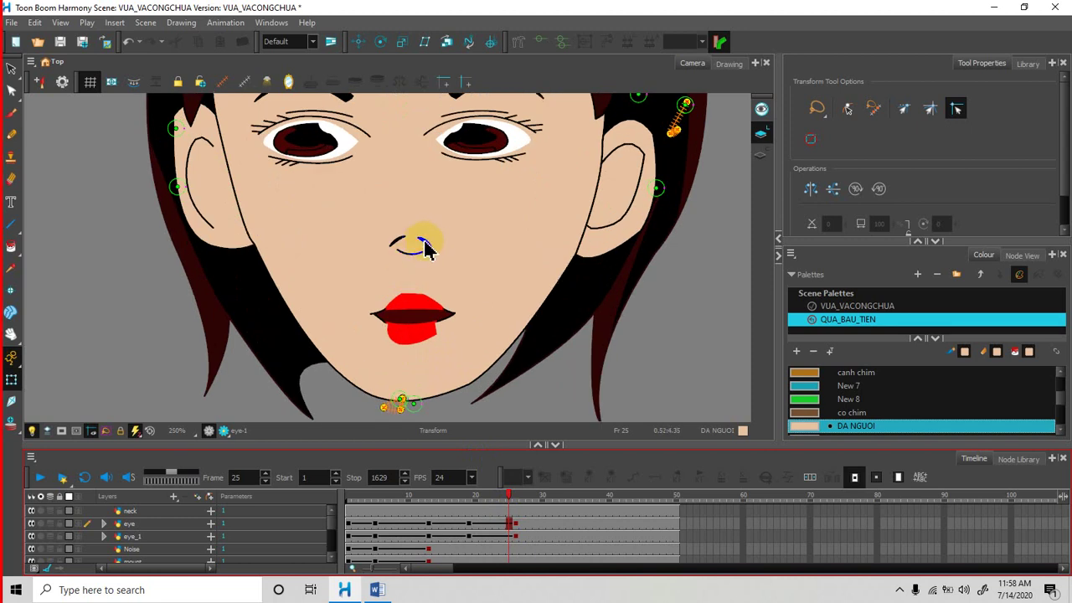
click(425, 245)
drag(431, 246, 419, 246)
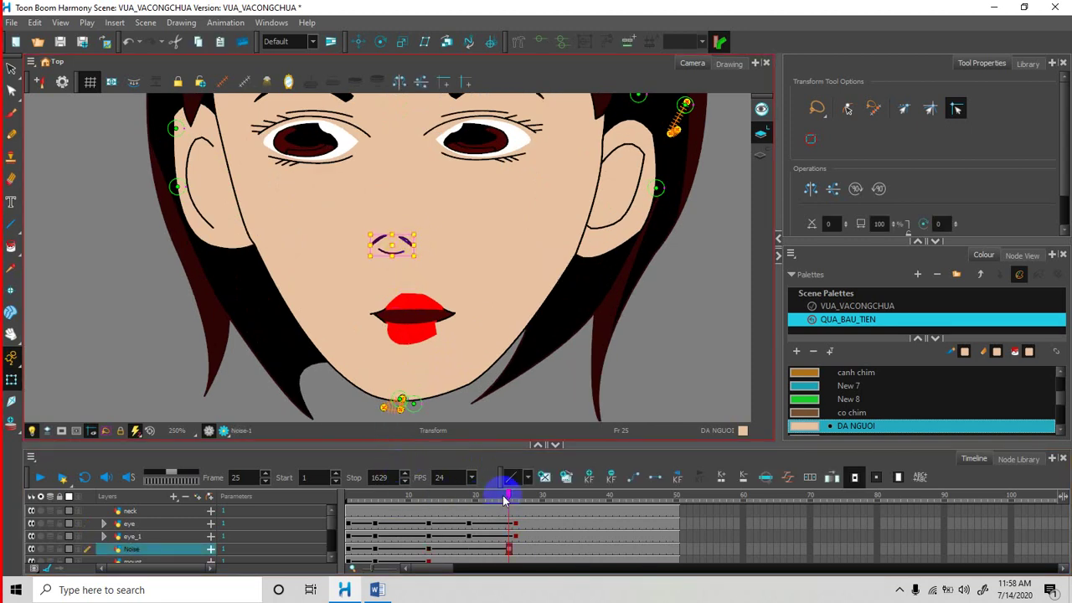
Scrub back to frame 6 to check the nose movement and save the scene.
drag(509, 496, 383, 506)
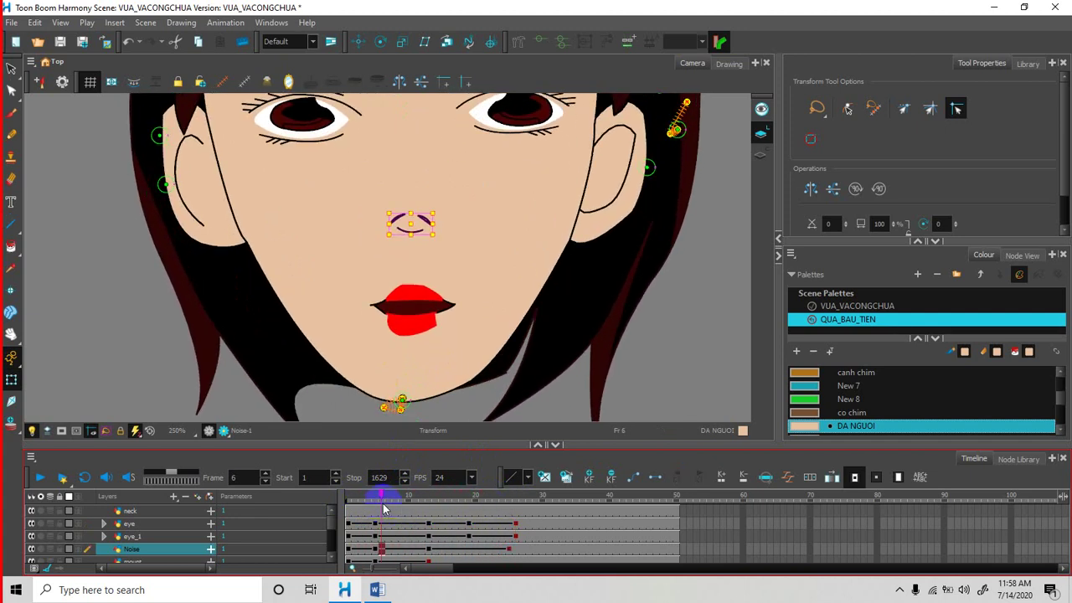
scroll(452, 386, down, 3)
scroll(529, 308, up, 1)
scroll(515, 359, down, 3)
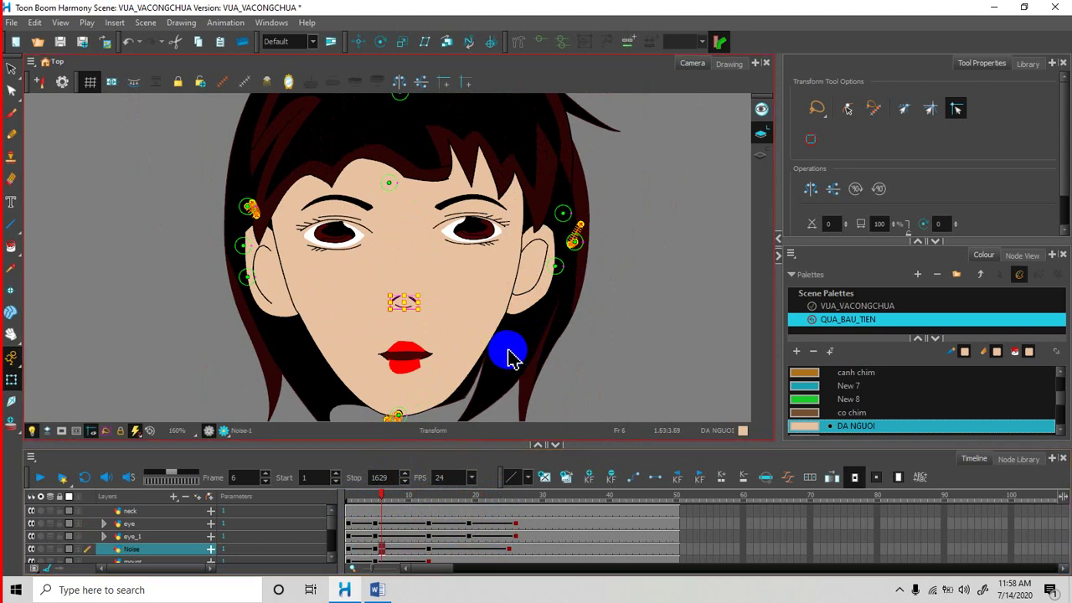
click(514, 369)
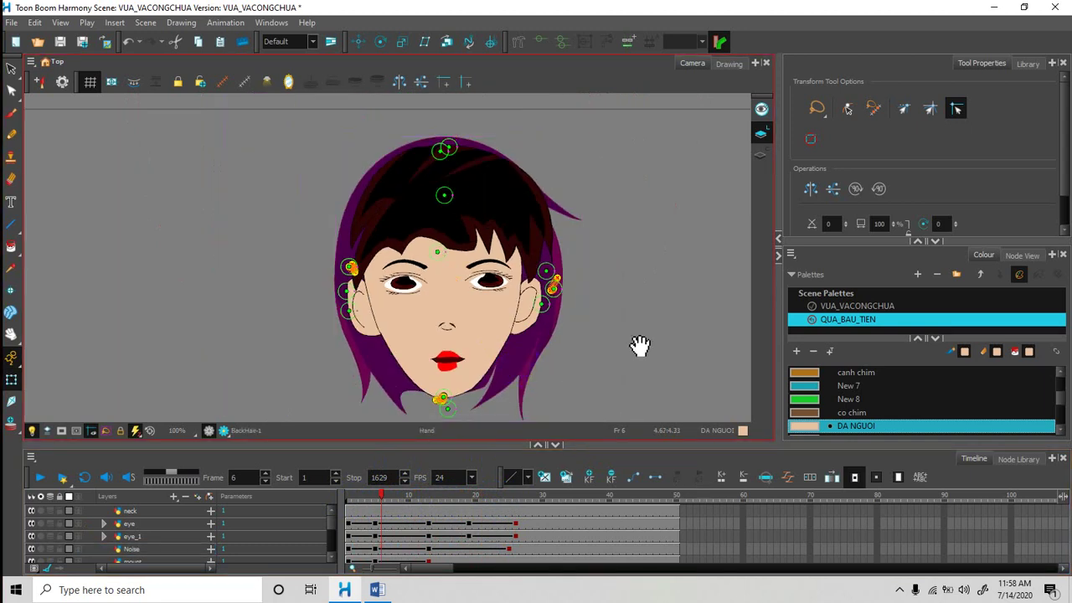
drag(639, 346, 591, 301)
key(ctrl+s)
Examine the head's motion across the frames after frame 6.
scroll(453, 302, up, 3)
drag(407, 271, 531, 271)
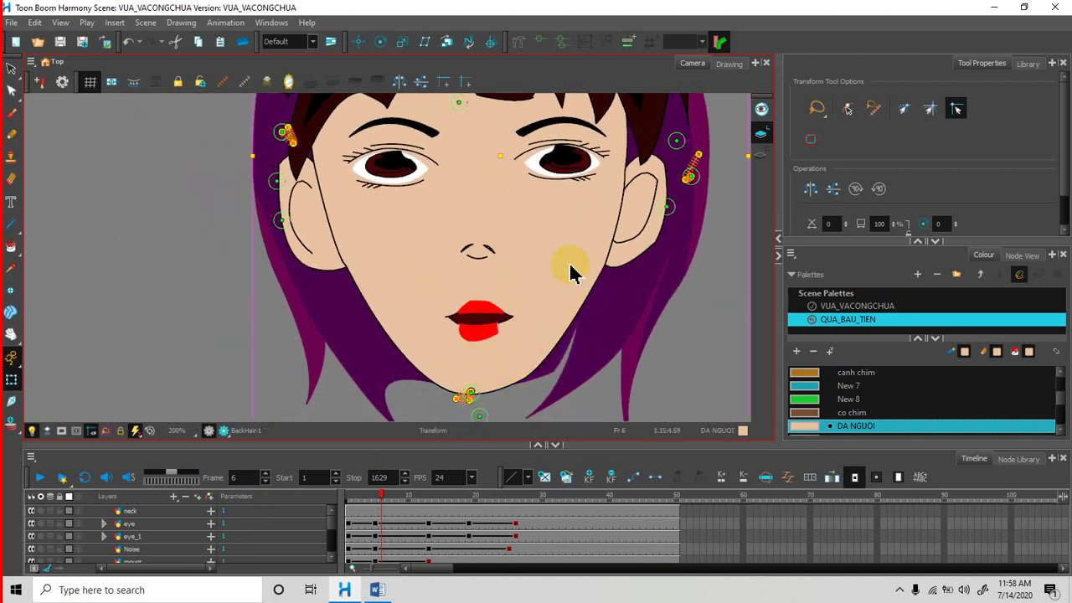
drag(555, 240, 499, 267)
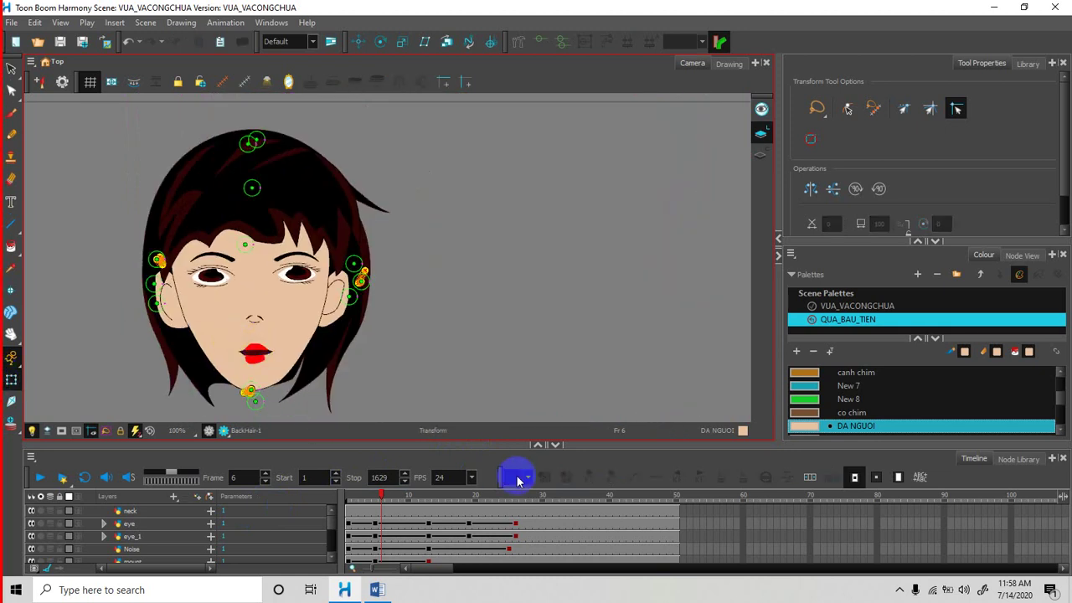
mouse_move(382, 494)
mouse_down()
mouse_move(335, 507)
mouse_move(448, 500)
mouse_move(531, 516)
mouse_move(344, 520)
mouse_move(487, 524)
mouse_up()
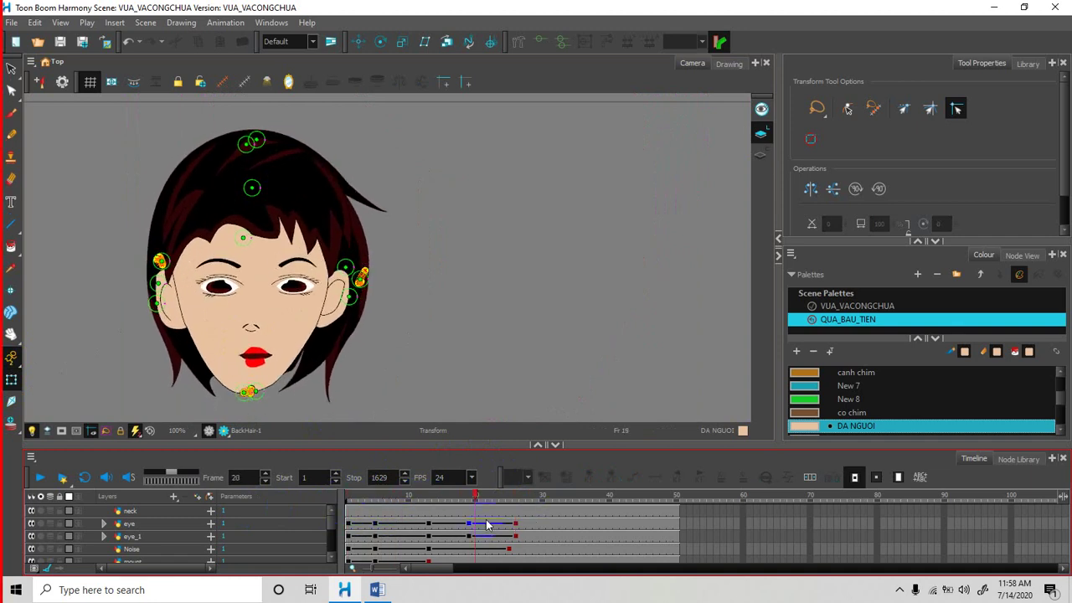
mouse_move(406, 515)
mouse_down()
mouse_move(492, 518)
mouse_move(383, 512)
mouse_move(449, 519)
mouse_move(410, 529)
mouse_move(454, 525)
mouse_move(384, 534)
mouse_move(474, 528)
mouse_move(335, 531)
mouse_move(511, 533)
mouse_move(419, 531)
mouse_move(429, 530)
mouse_up()
drag(479, 298, 589, 257)
Pull the face's deformation point beside the left-hand ear slightly inward and up at frame 25, then check the motion.
mouse_move(419, 490)
mouse_down()
mouse_move(431, 491)
mouse_move(350, 508)
mouse_move(510, 515)
mouse_move(367, 516)
mouse_move(347, 531)
mouse_move(514, 527)
mouse_move(369, 523)
mouse_move(419, 523)
mouse_move(513, 535)
mouse_move(376, 531)
mouse_move(509, 536)
mouse_up()
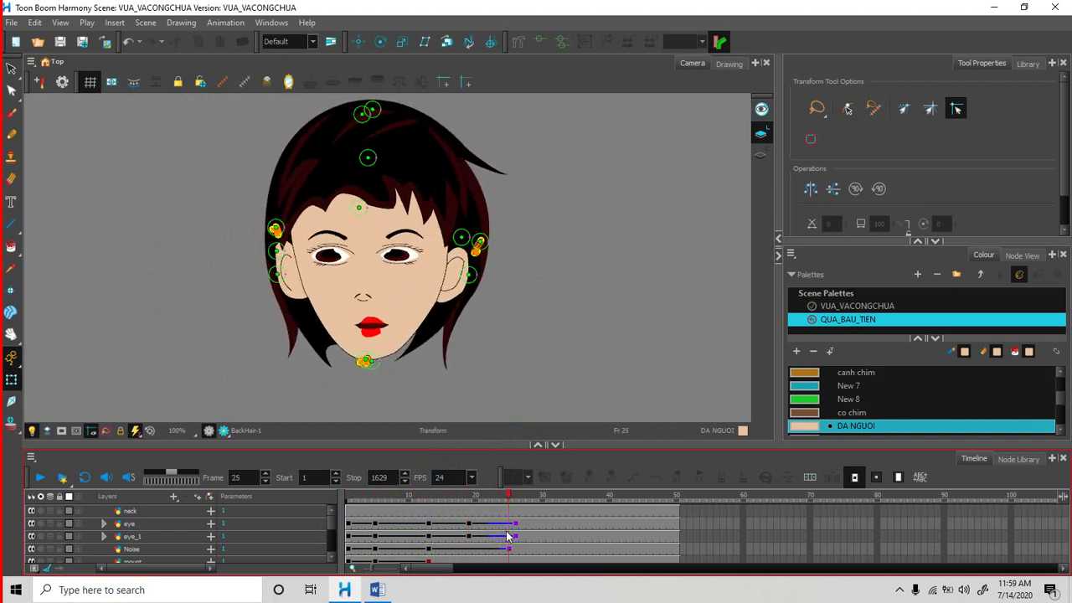
click(287, 276)
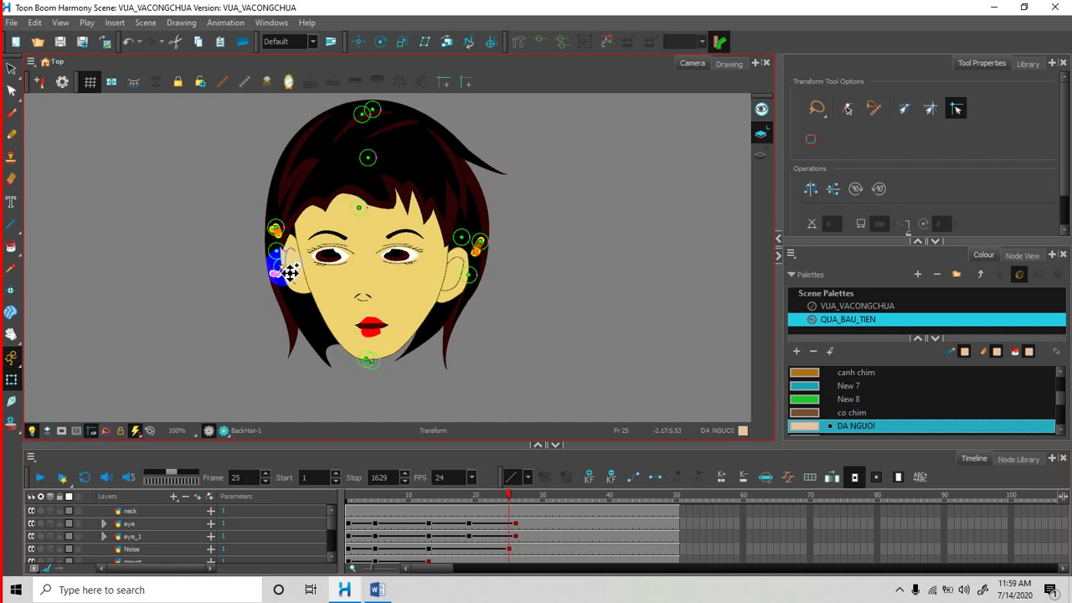
click(396, 502)
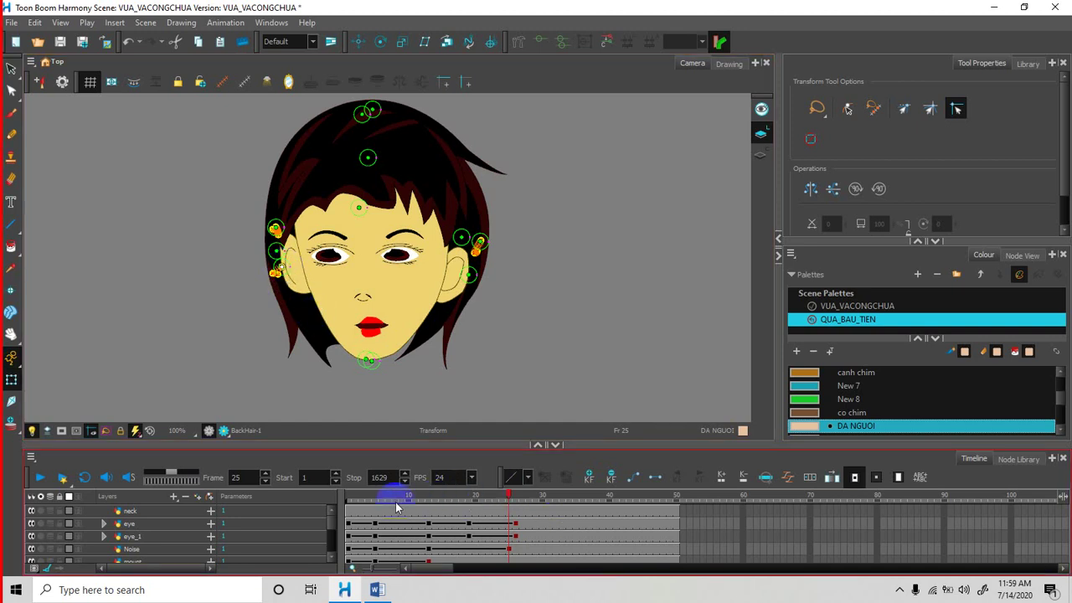
mouse_move(392, 506)
mouse_down()
mouse_move(371, 491)
mouse_move(343, 498)
mouse_up()
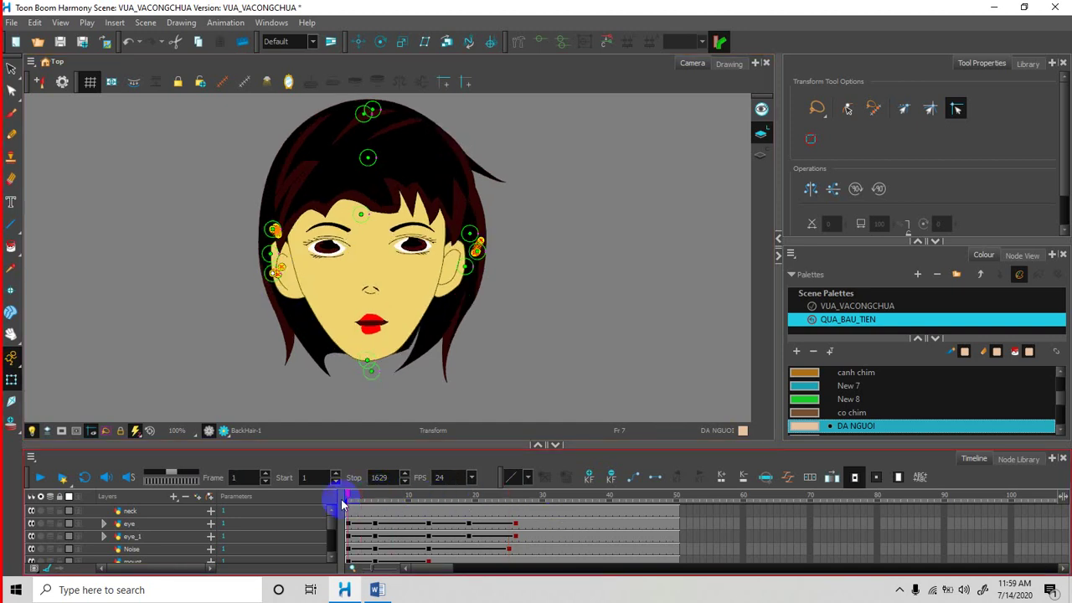
click(435, 496)
click(517, 525)
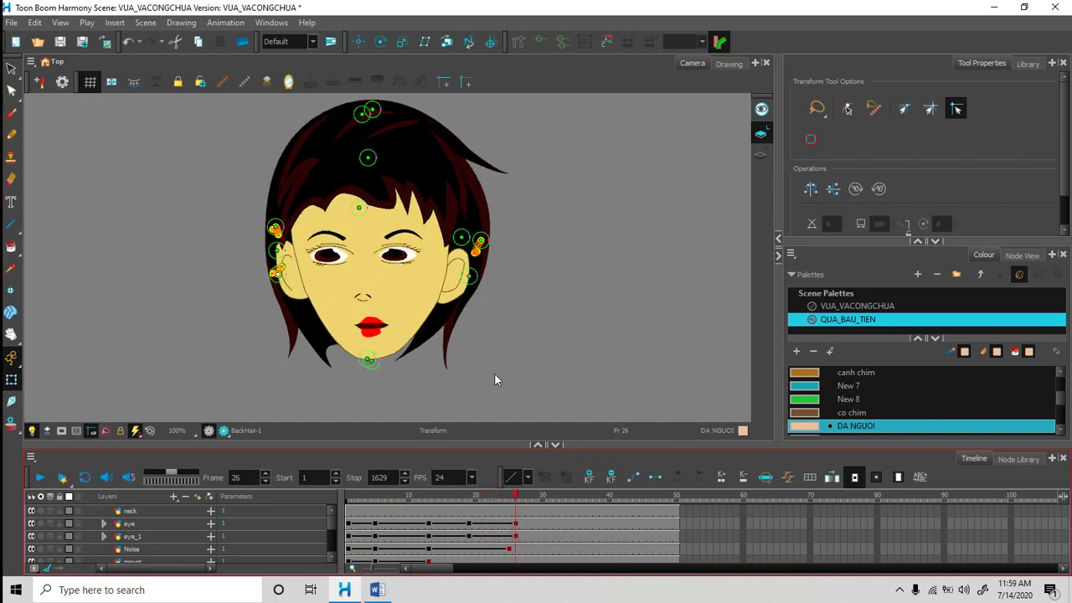
scroll(499, 358, up, 1)
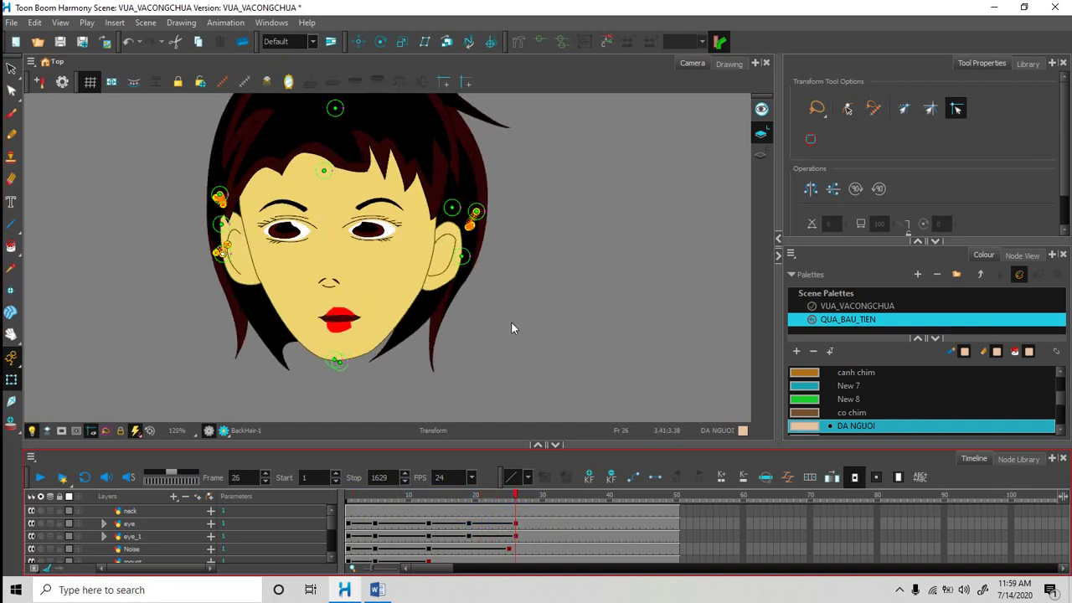
click(512, 323)
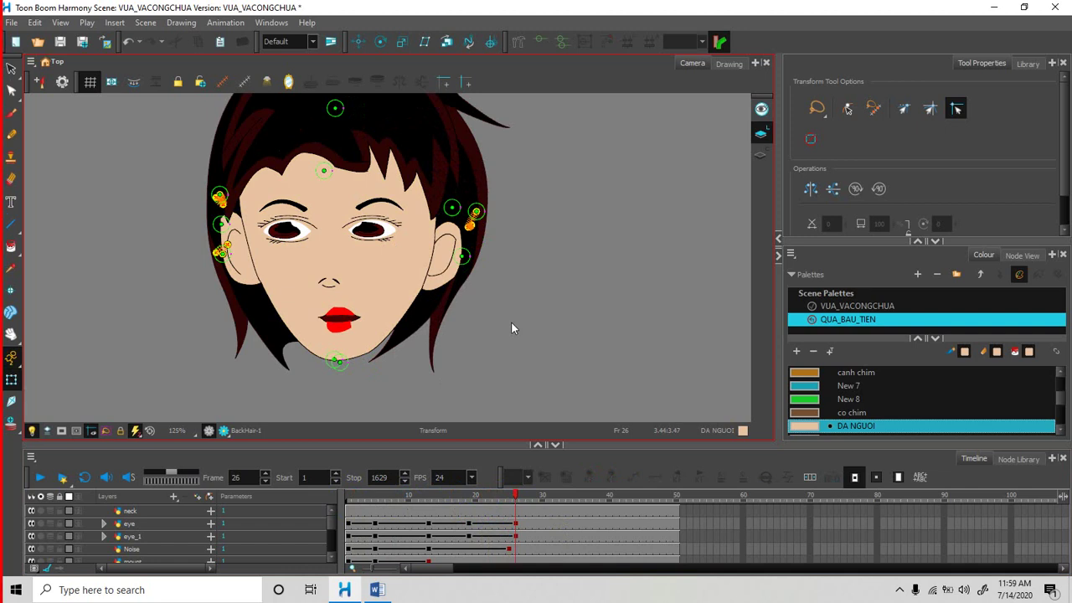
Scrub between frames 1 and 26 to examine the face, ear and hair movement.
click(424, 308)
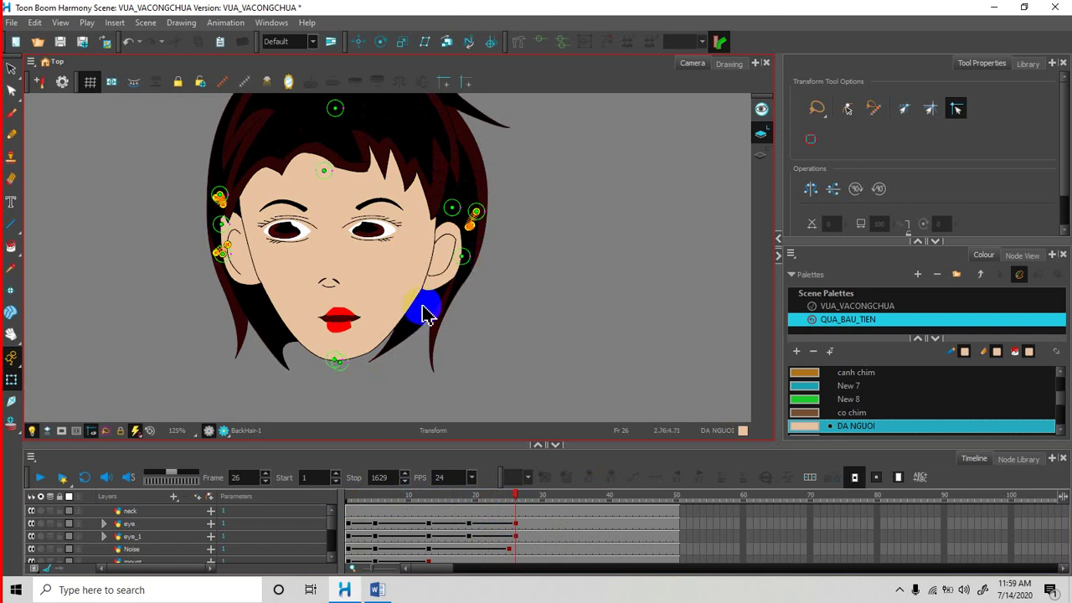
click(517, 498)
mouse_move(516, 495)
mouse_down()
mouse_move(339, 510)
mouse_move(419, 497)
mouse_move(525, 509)
mouse_move(501, 495)
mouse_up()
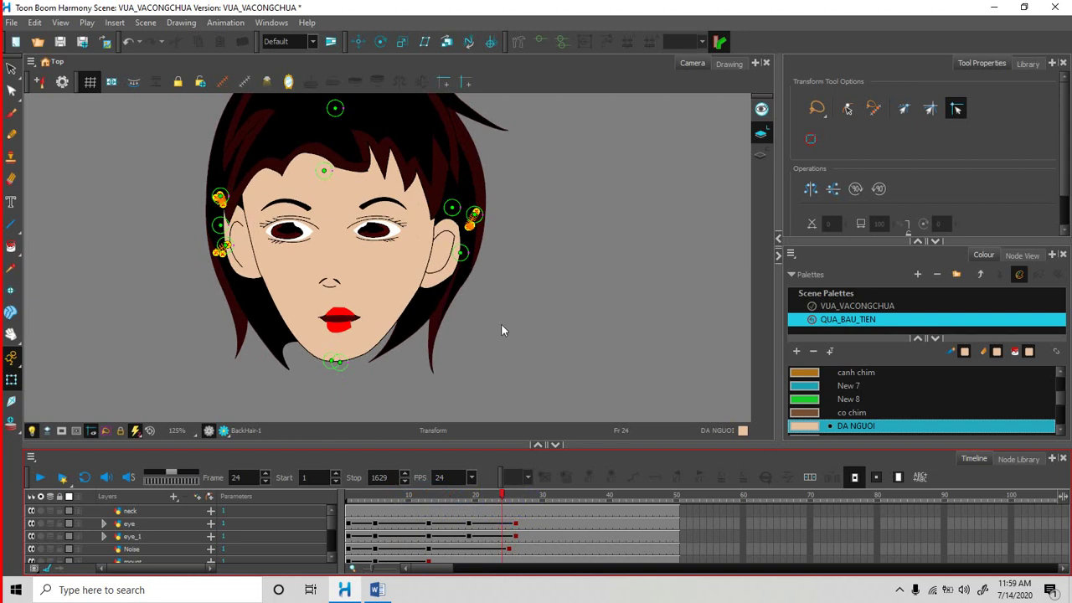
key(space)
drag(522, 333, 536, 242)
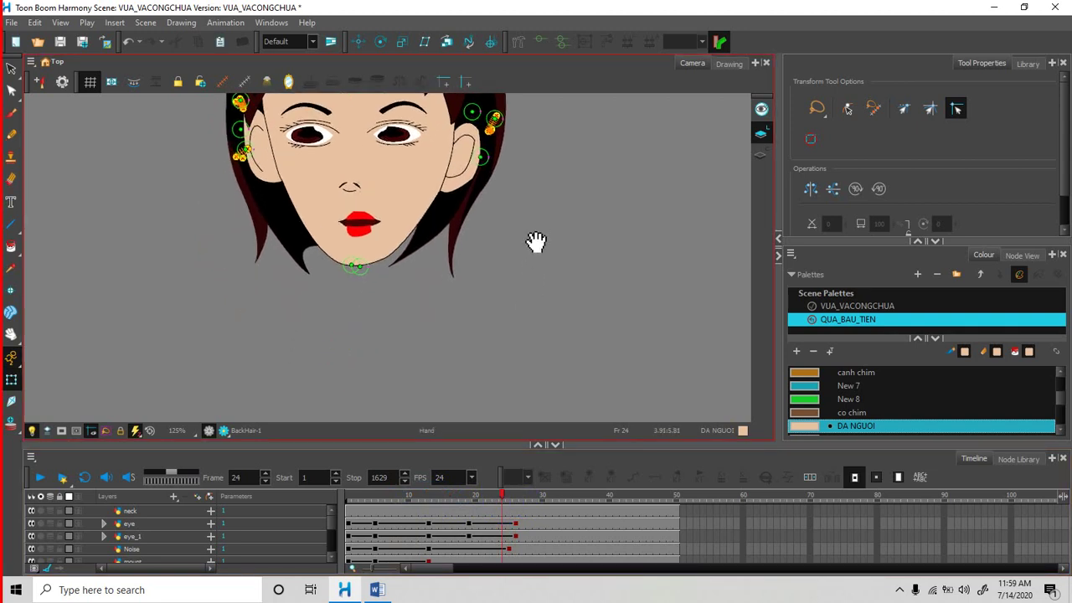
click(496, 497)
drag(496, 497, 348, 501)
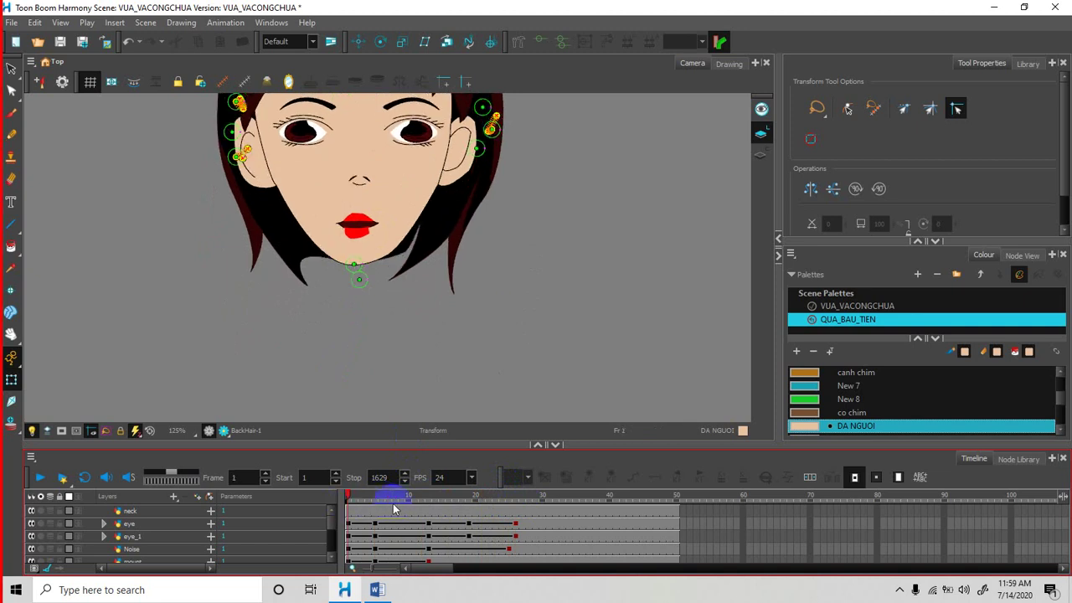
drag(483, 508, 508, 508)
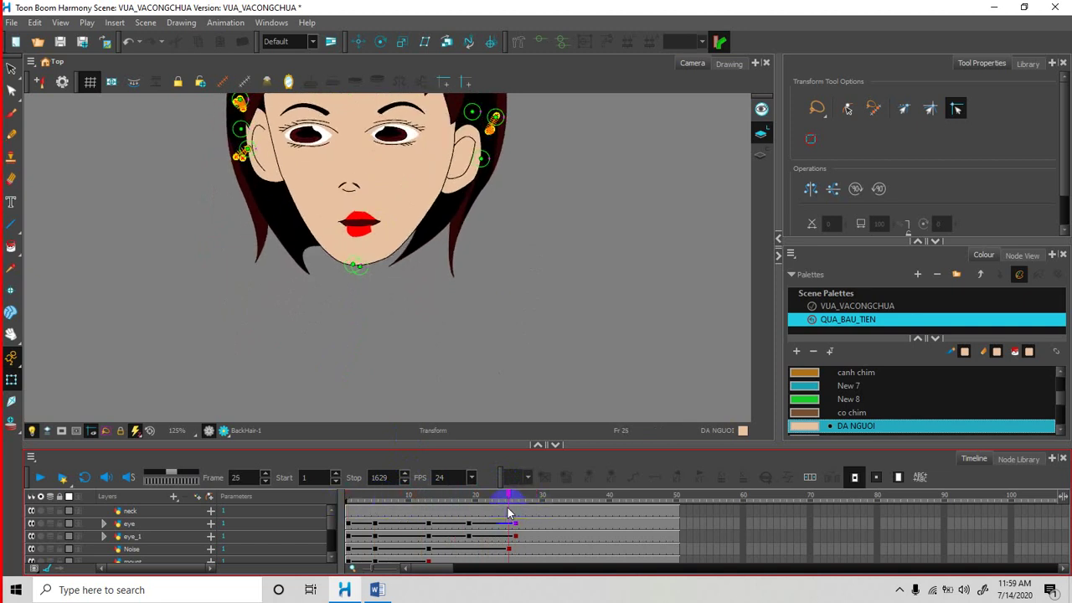
drag(506, 323, 515, 203)
drag(506, 151, 506, 309)
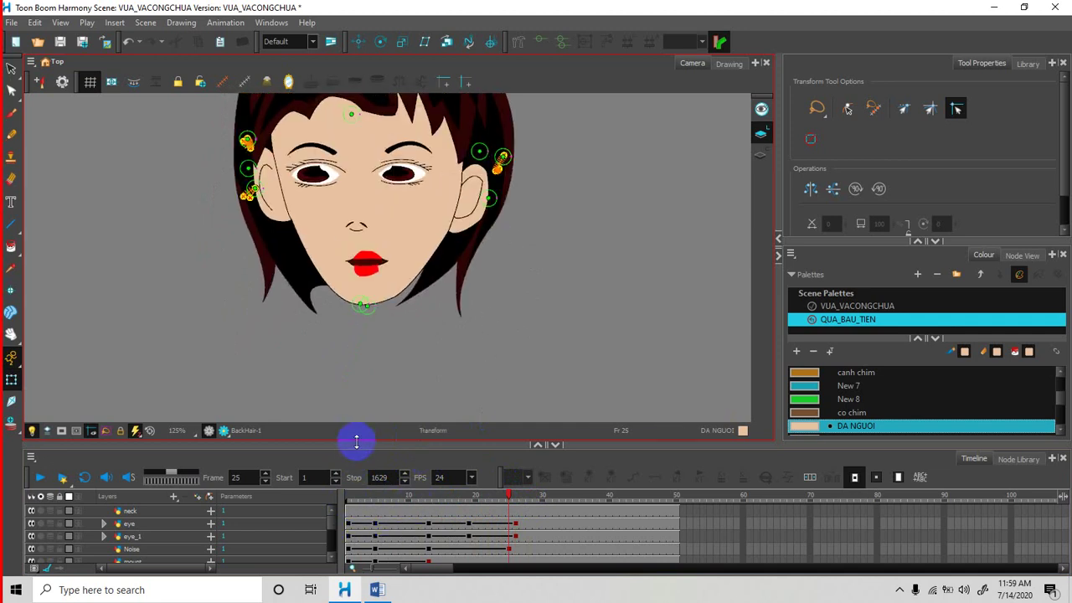
Create an empty drawing on the mount layer at frame 25 and enable the layer's onion skin.
drag(355, 445, 355, 338)
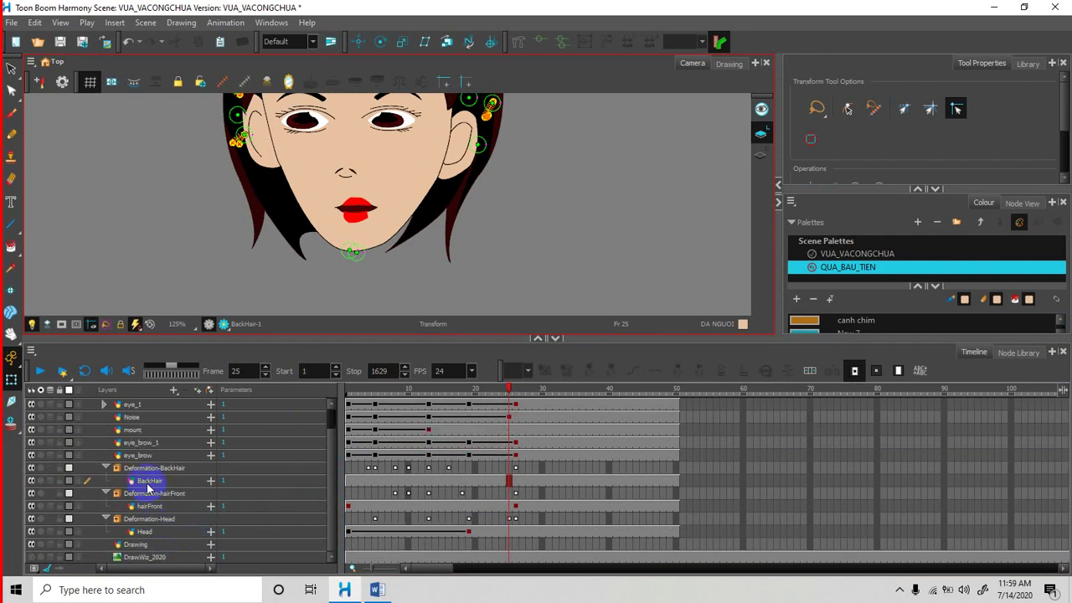
scroll(175, 502, down, 1)
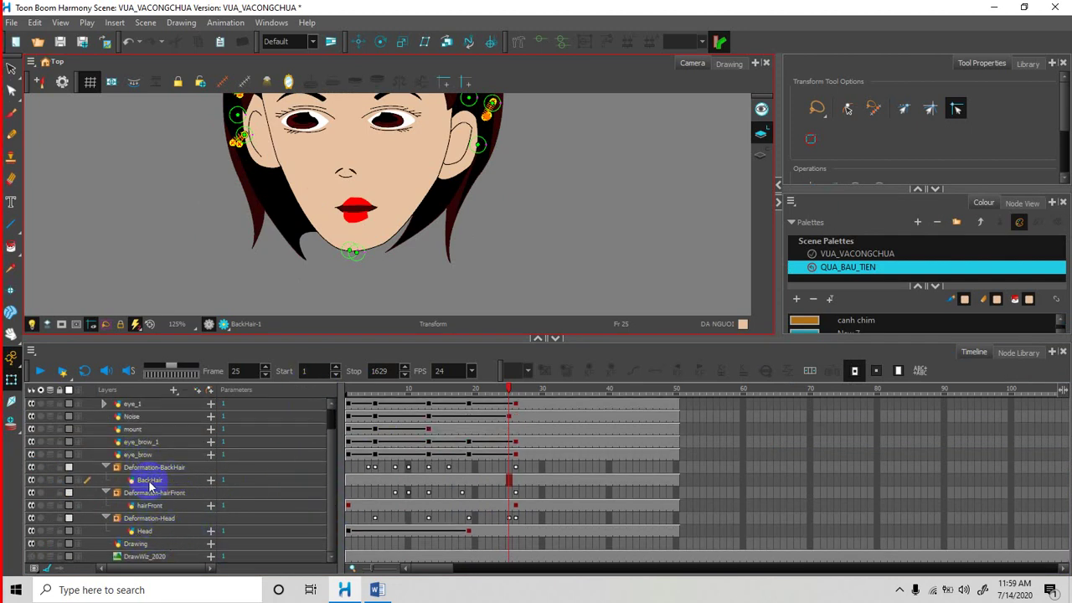
scroll(148, 481, up, 1)
click(142, 443)
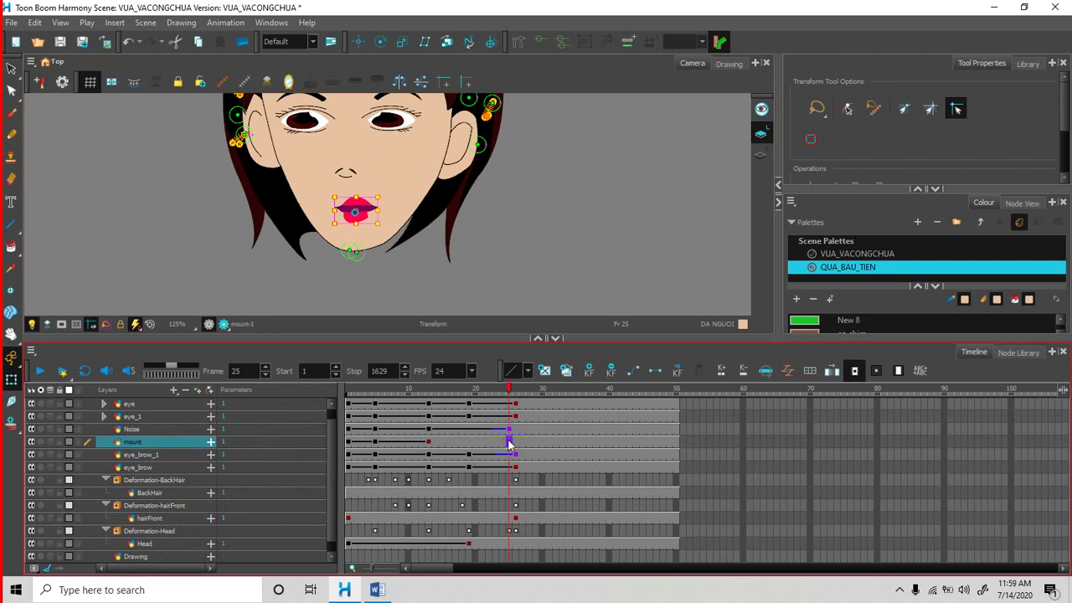
key(alt+shift+r)
click(82, 476)
click(57, 442)
click(49, 443)
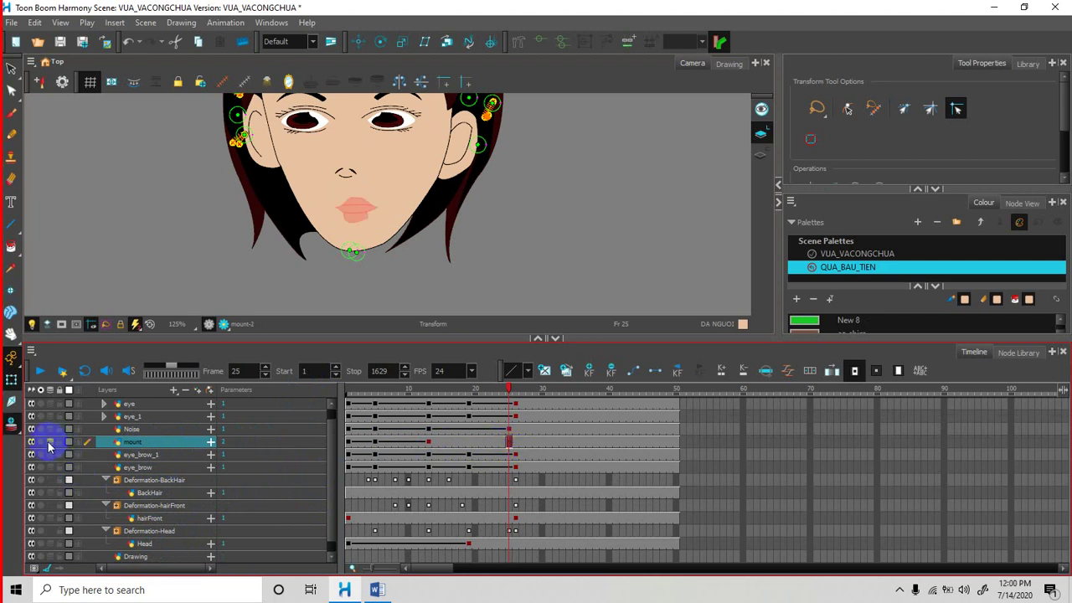
Switch to the Drawing view around the mouth and activate the Line tool.
click(727, 66)
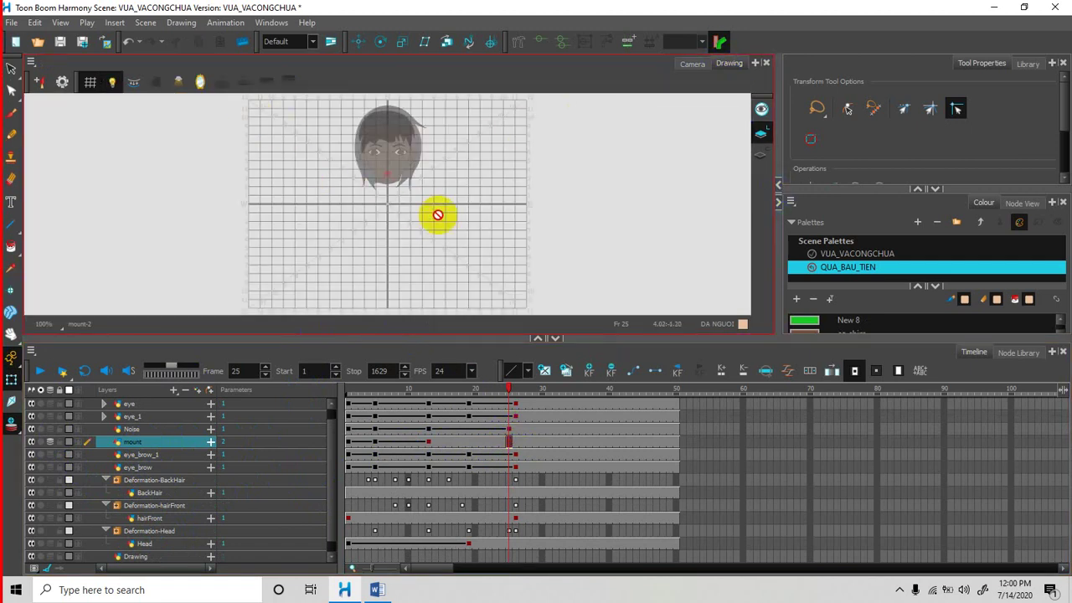
scroll(435, 205, up, 3)
scroll(420, 179, up, 2)
drag(410, 143, 574, 291)
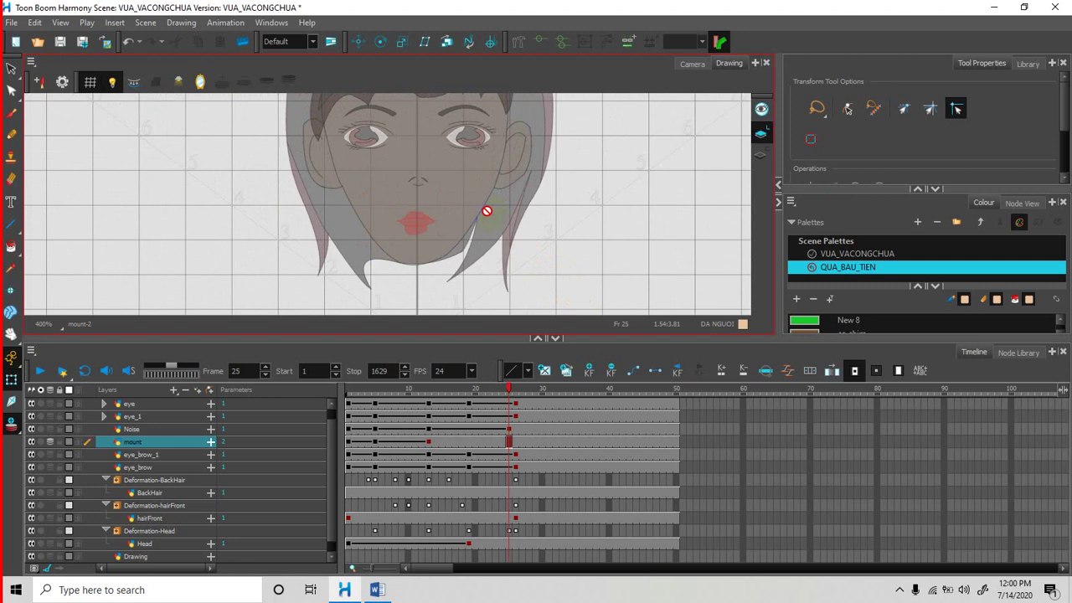
scroll(487, 210, up, 3)
drag(486, 221, 517, 192)
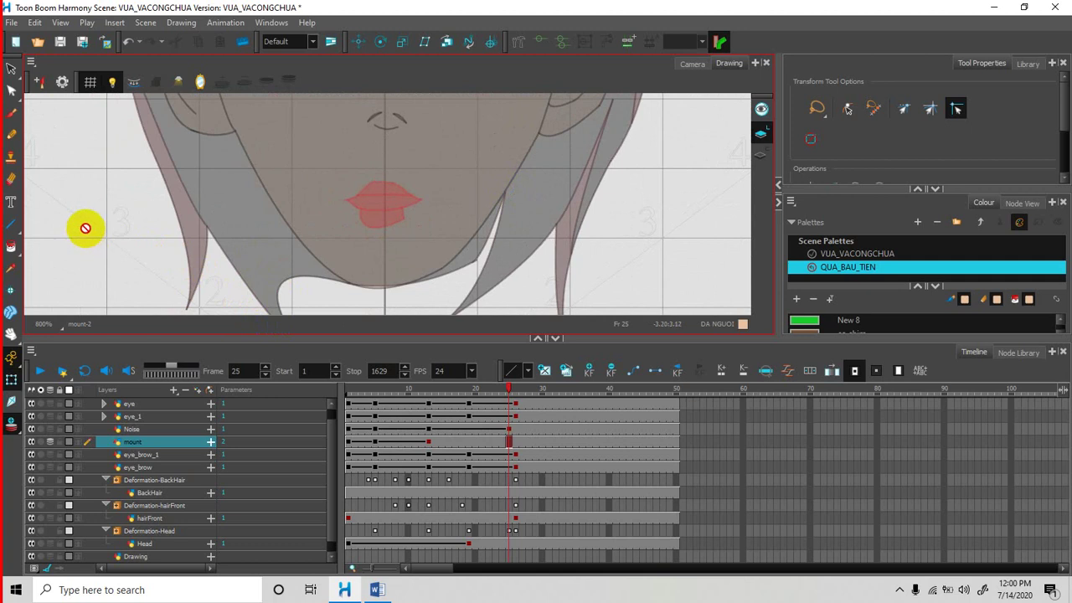
click(13, 227)
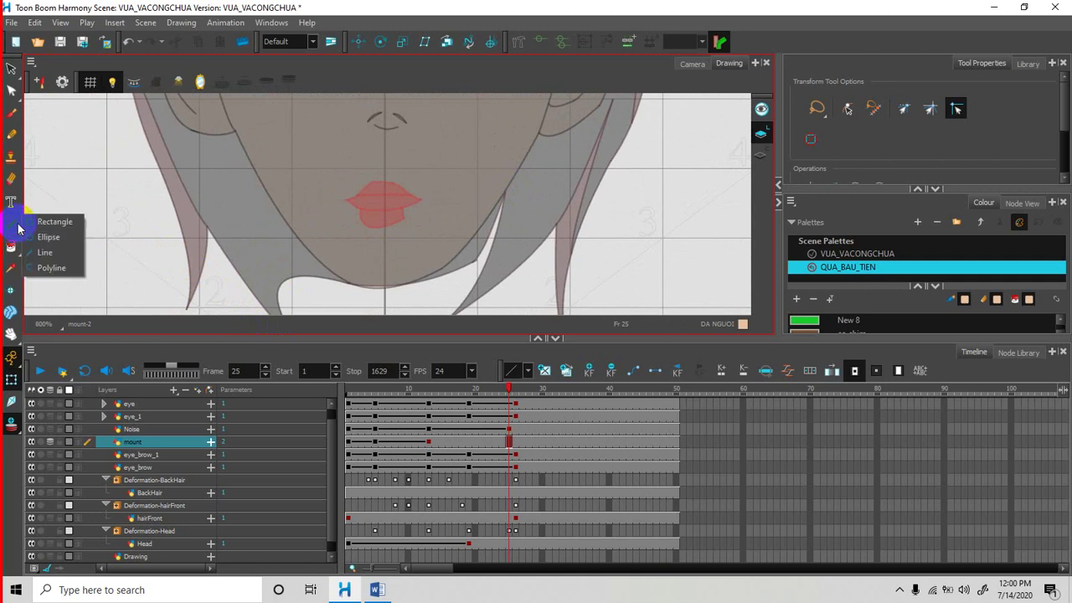
click(45, 253)
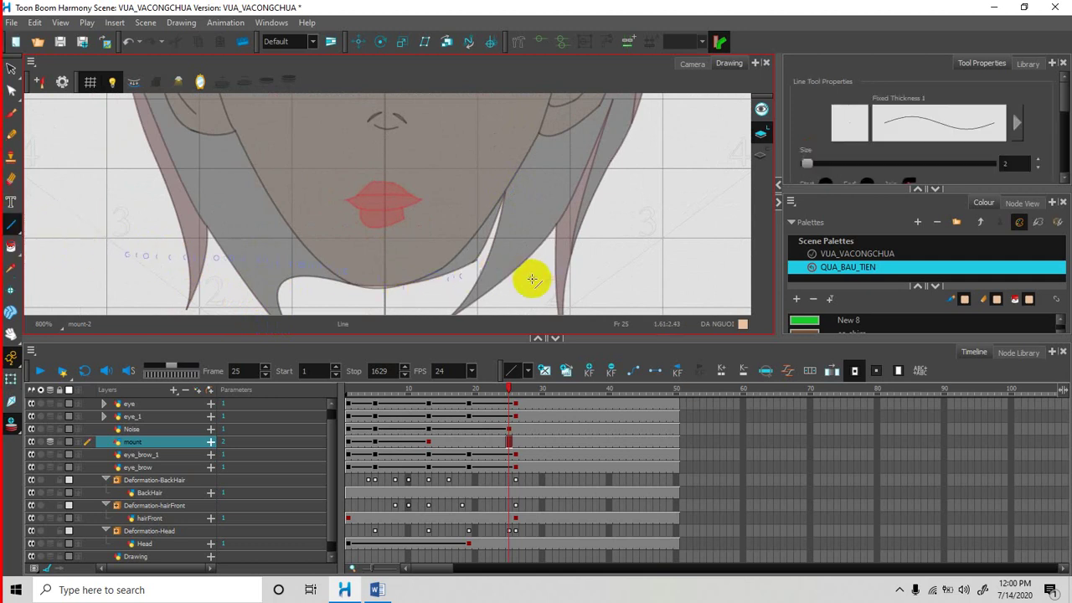
Choose the Red colour from the QUA_BAU_TIEN palette.
click(935, 289)
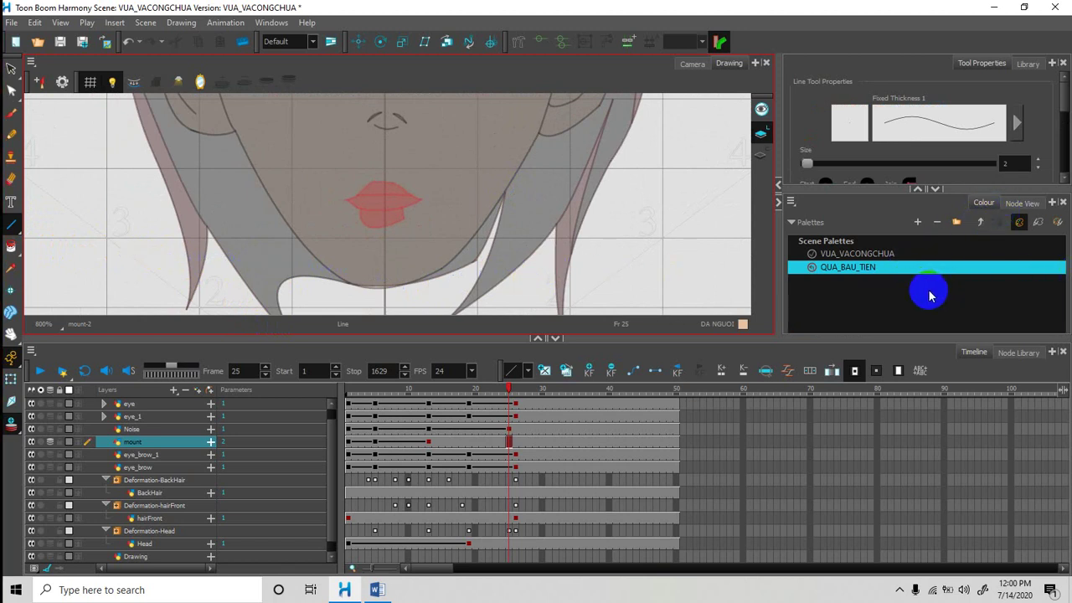
click(853, 255)
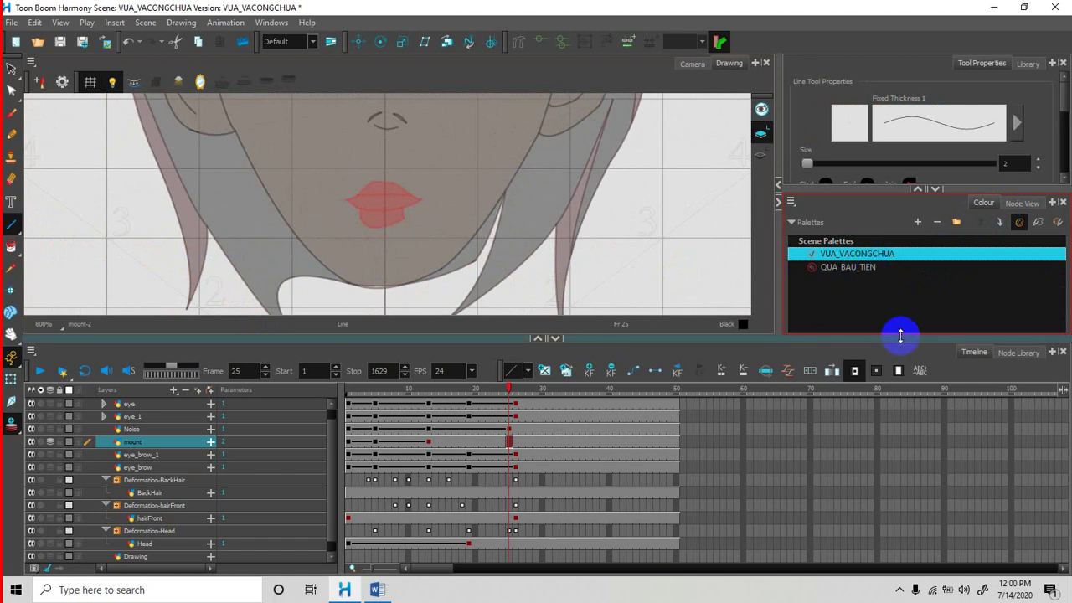
drag(898, 345, 893, 471)
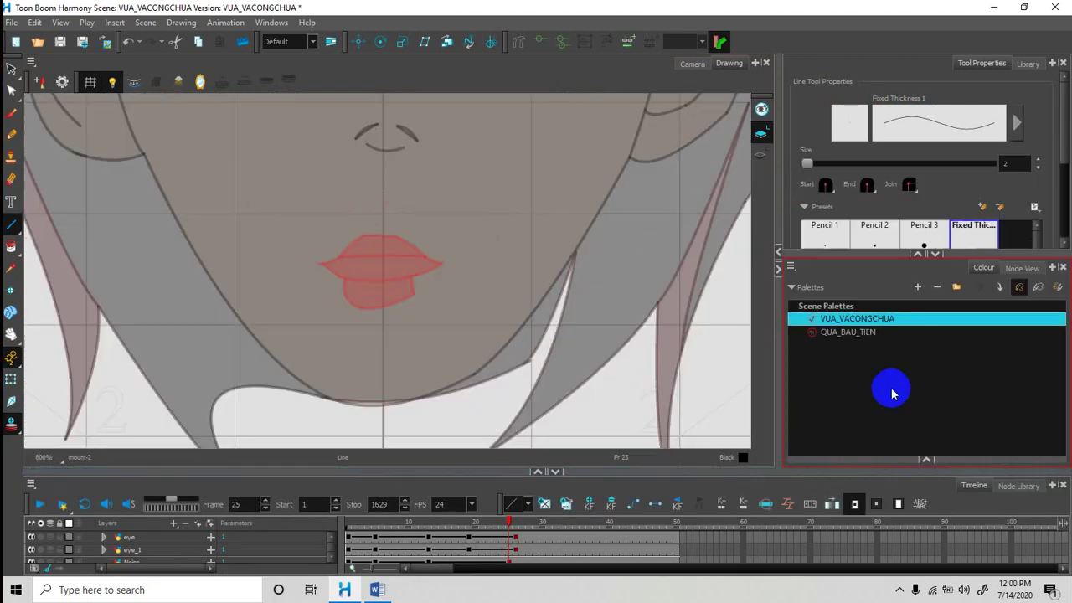
click(848, 332)
click(927, 459)
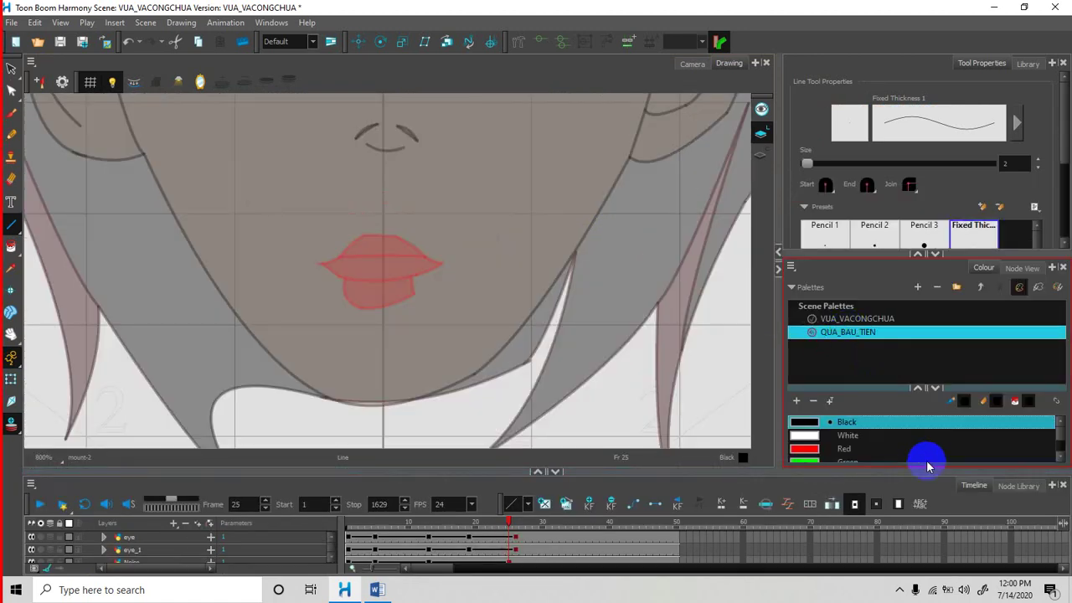
drag(856, 385, 854, 361)
click(809, 427)
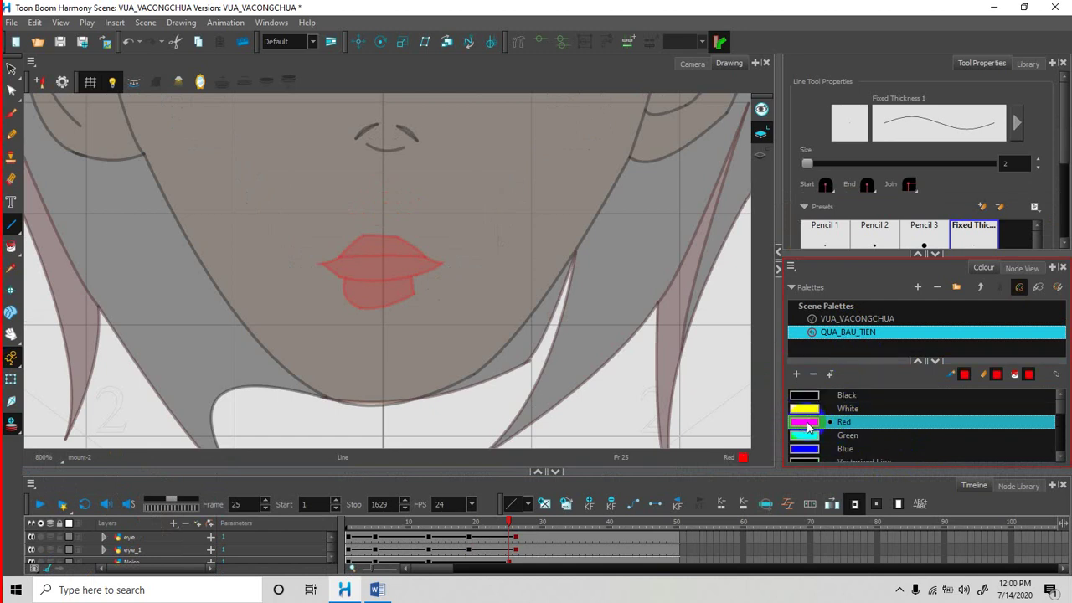
Draw a thin closed-mouth smile line with short corner strokes across the onion-skinned lips.
click(319, 265)
drag(322, 263, 381, 282)
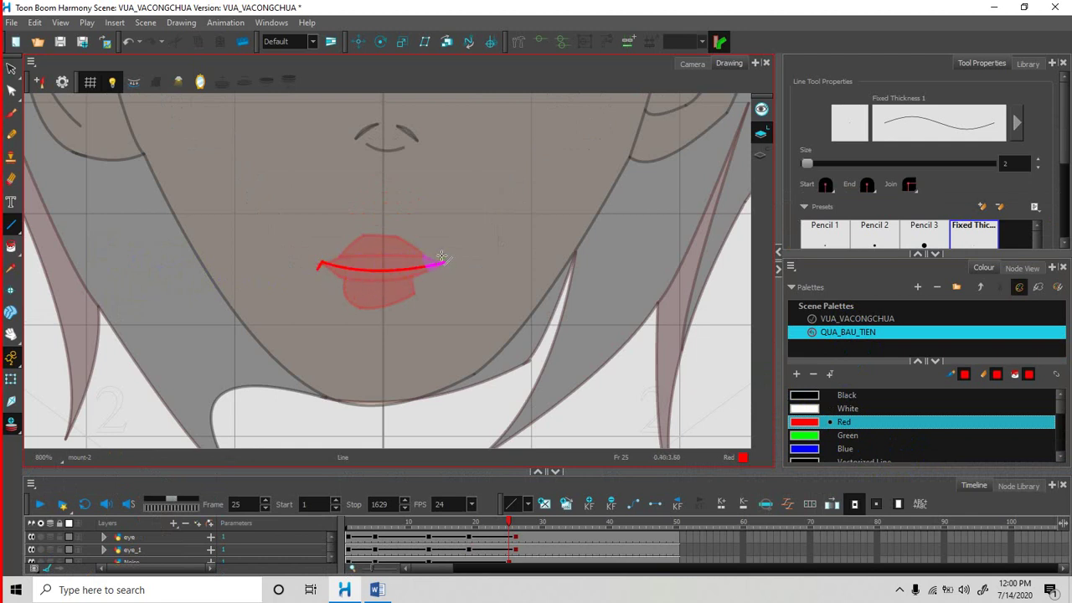
drag(445, 270, 449, 270)
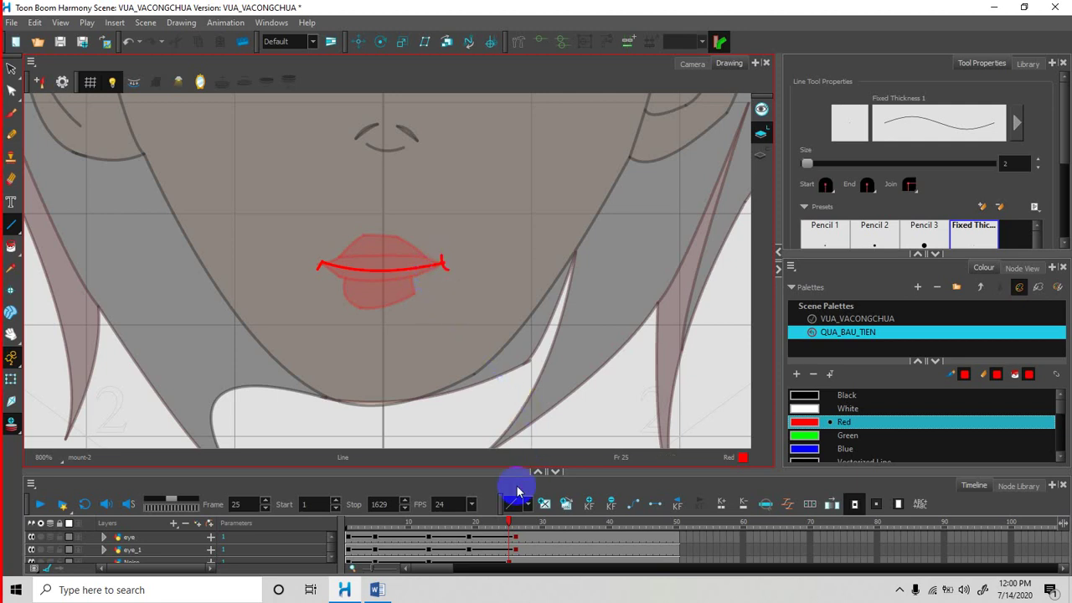
Create an empty drawing on the mount layer at frame 31.
mouse_move(553, 470)
mouse_down()
mouse_move(565, 466)
mouse_move(565, 398)
mouse_up()
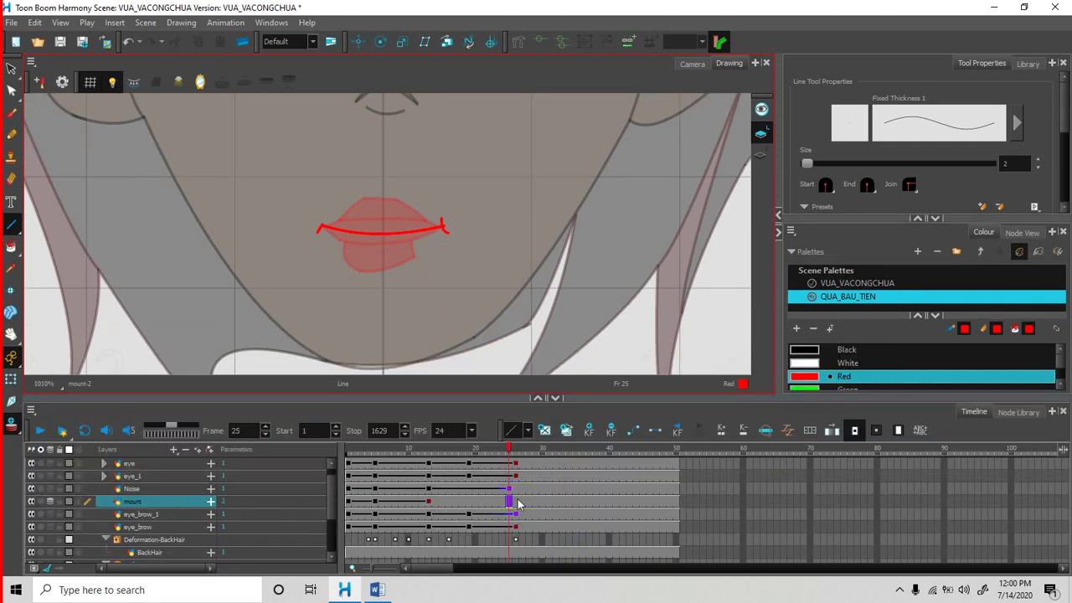
click(525, 502)
click(540, 502)
click(554, 505)
click(551, 503)
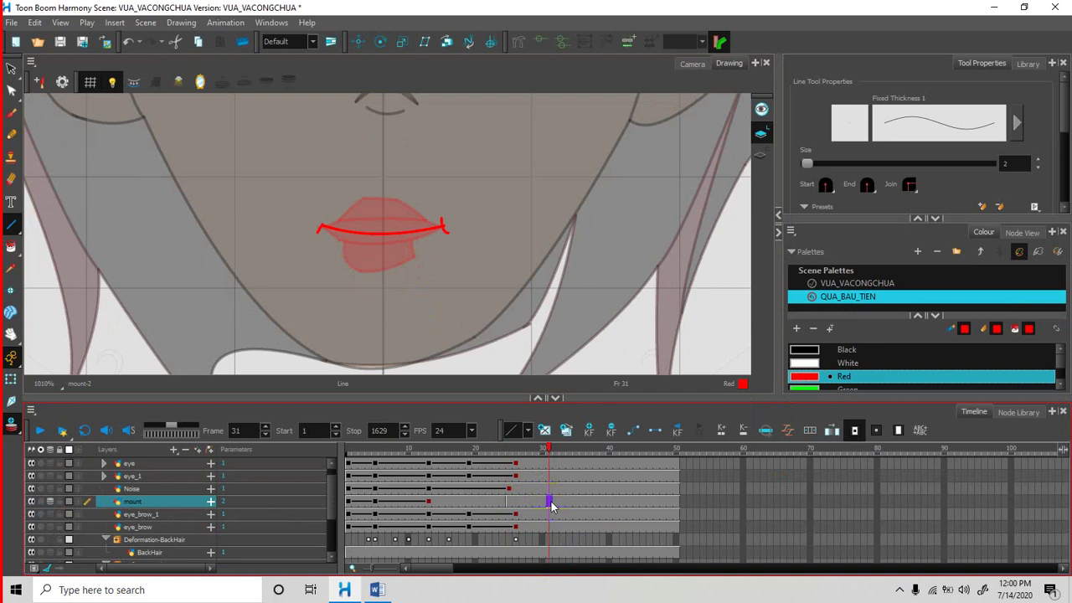
key(])
key(ctrl+z)
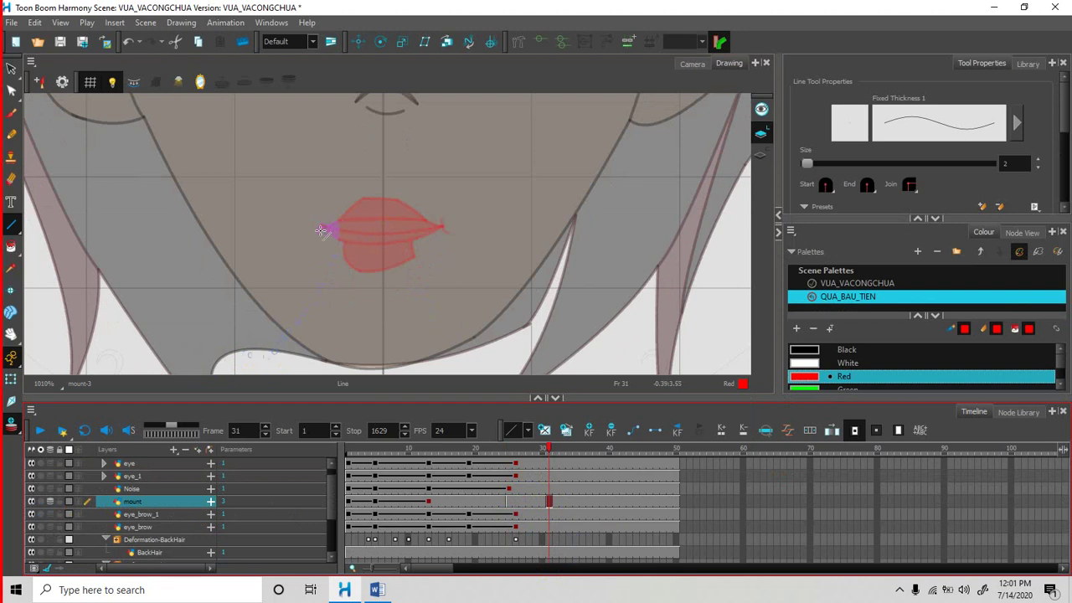
Draw narrow, slightly curved lips over the onion-skinned smile line at frame 31 and fill them with Red.
click(326, 226)
drag(357, 232, 444, 227)
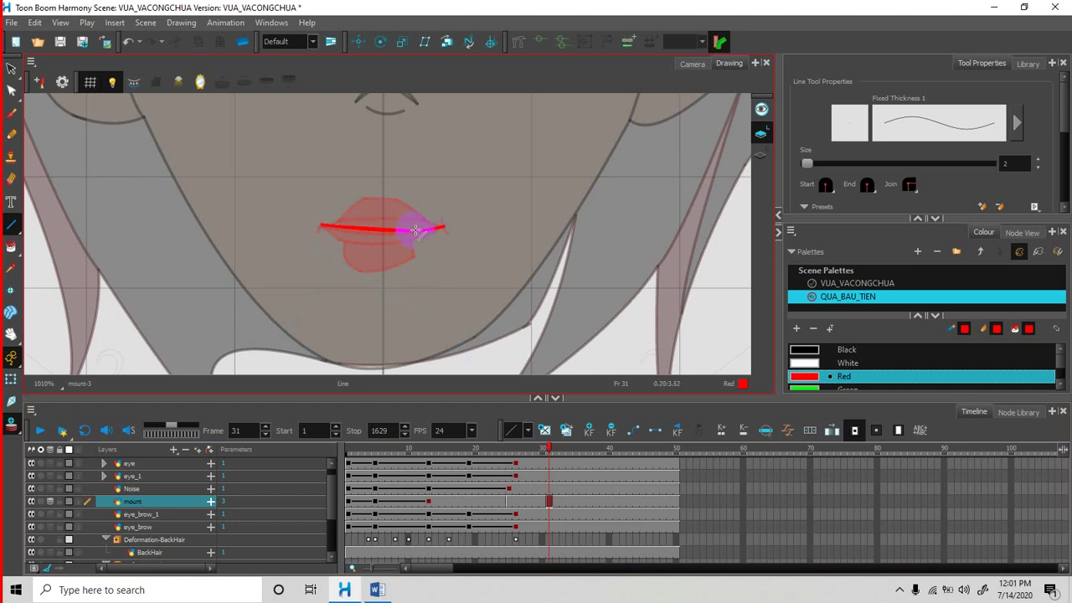
drag(425, 230, 410, 222)
key(alt+s)
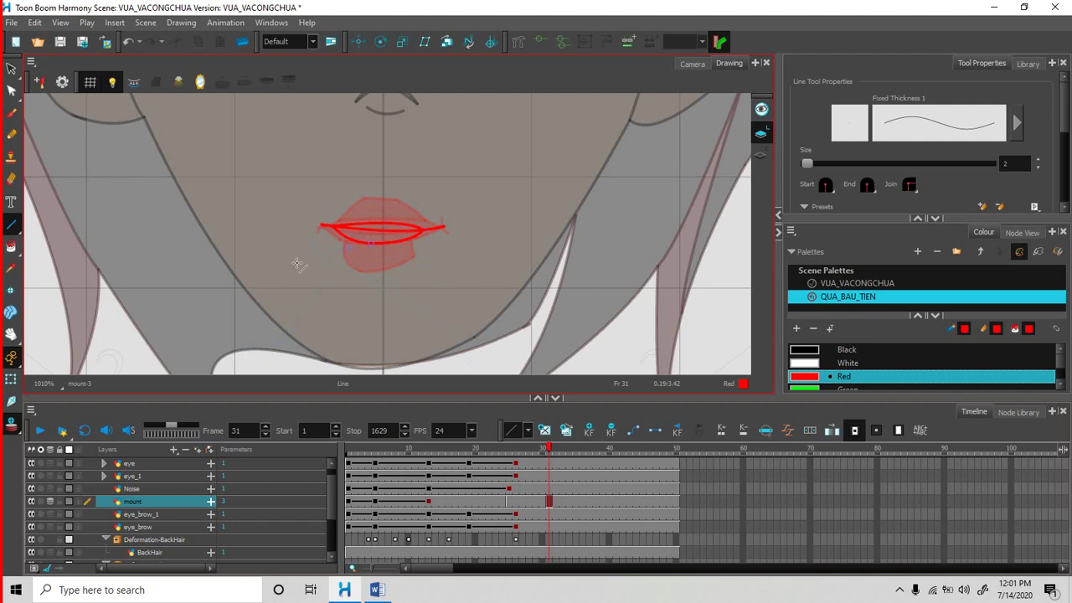
click(11, 247)
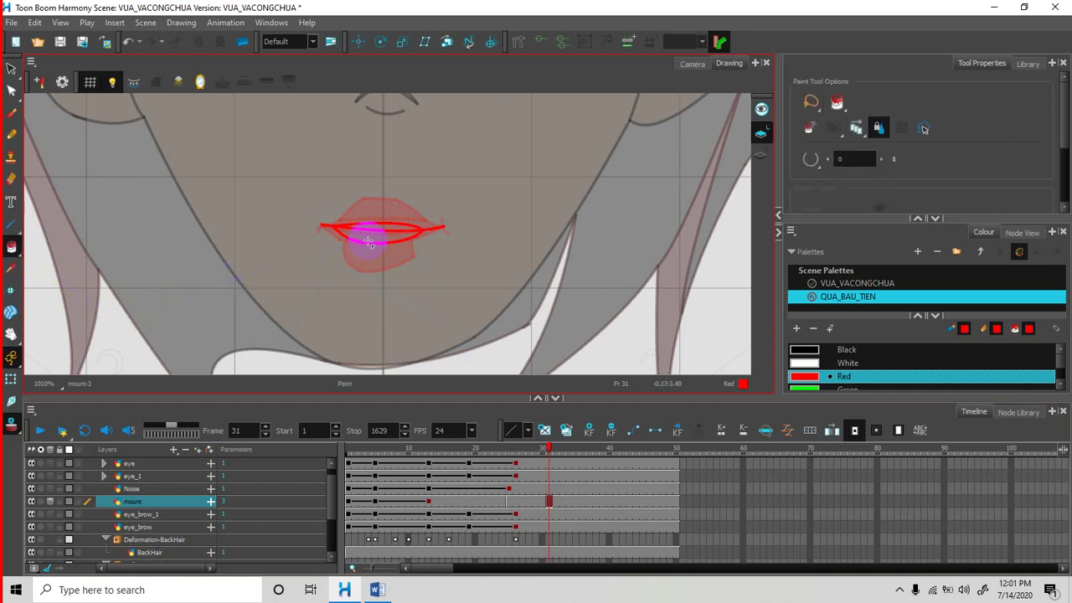
drag(374, 239, 383, 227)
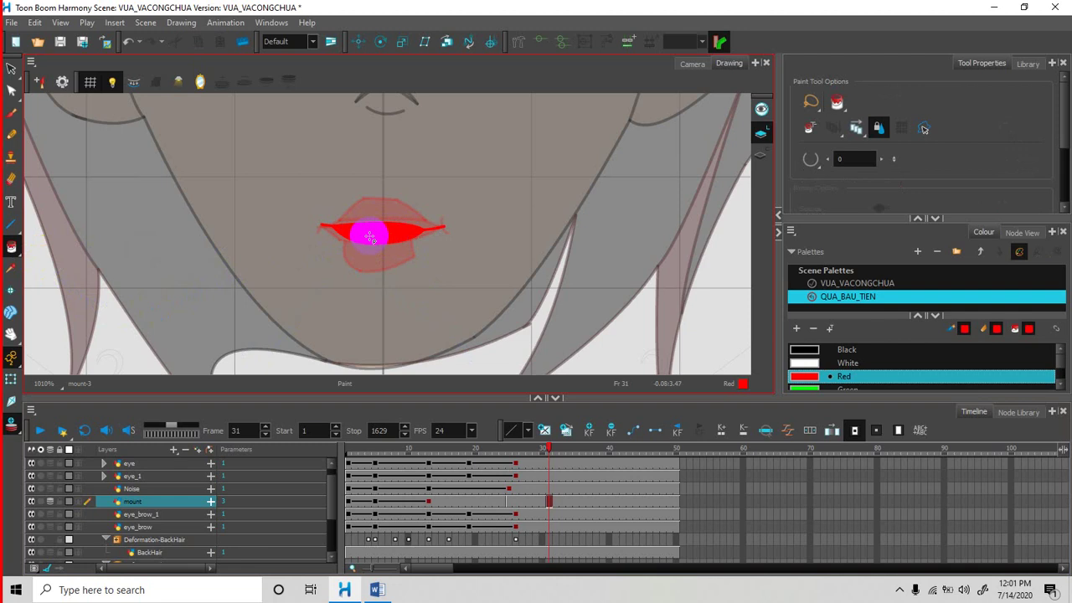
Return to the Camera view with the Transform tool and turn off the mount layer's onion skin.
click(691, 67)
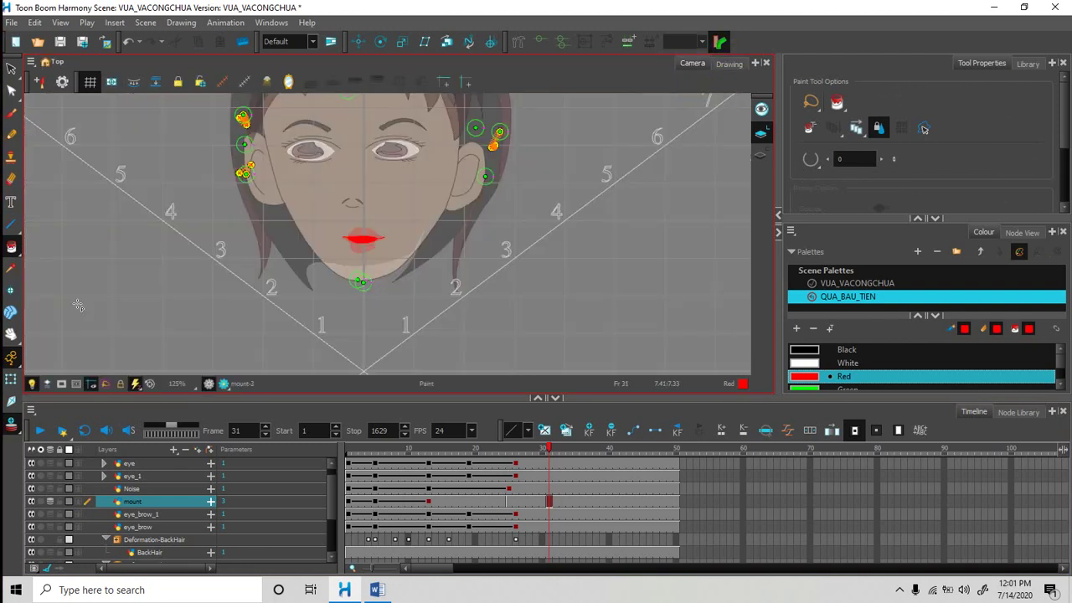
click(10, 382)
click(550, 265)
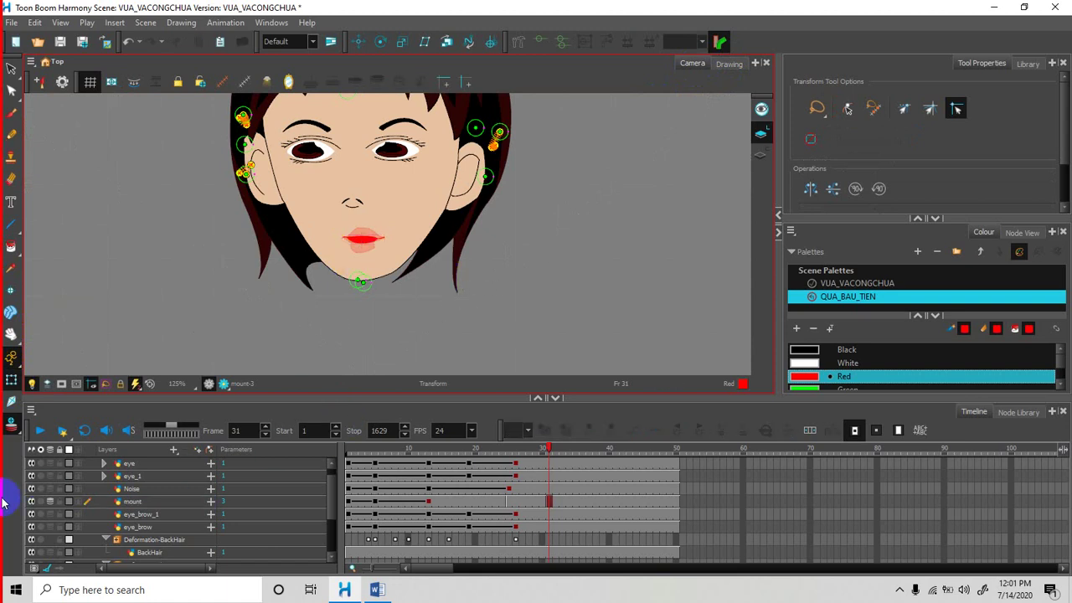
scroll(391, 249, up, 2)
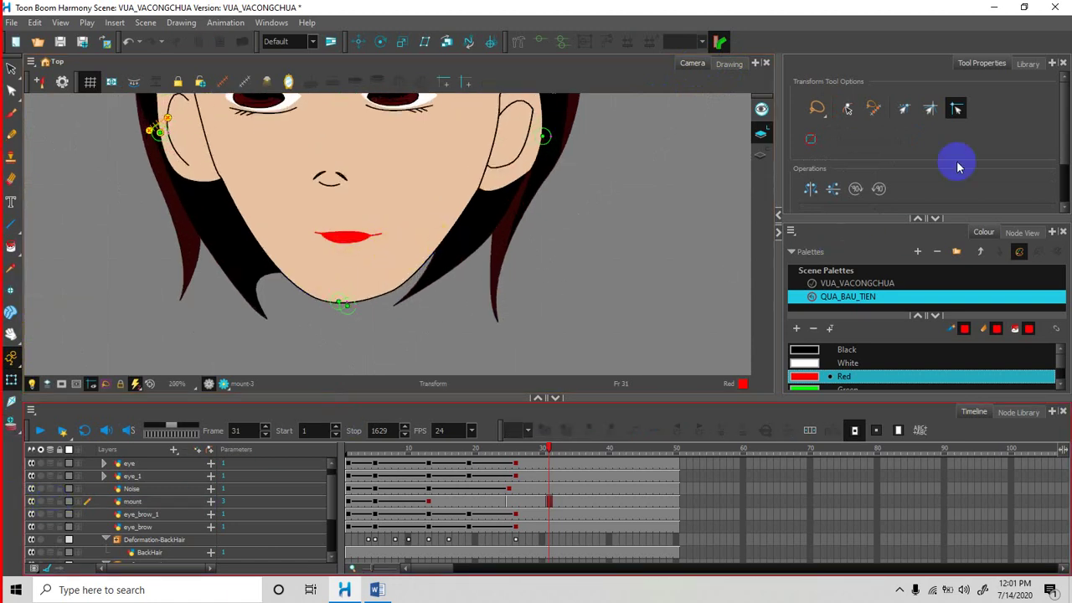
Open the Drawing Substitutions window, place it beside the character's face and make it taller.
click(285, 23)
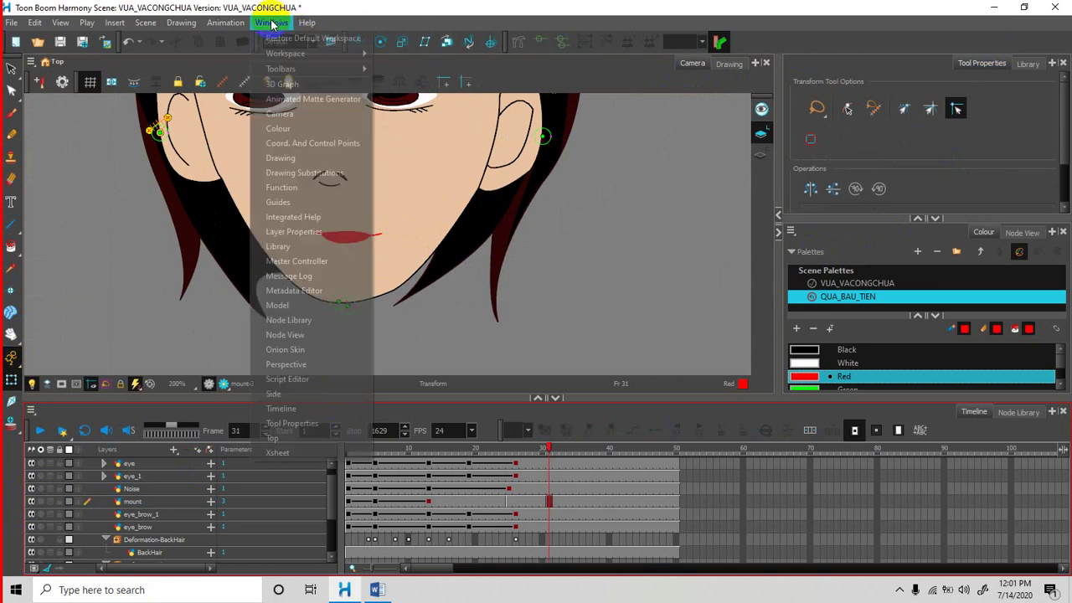
click(294, 170)
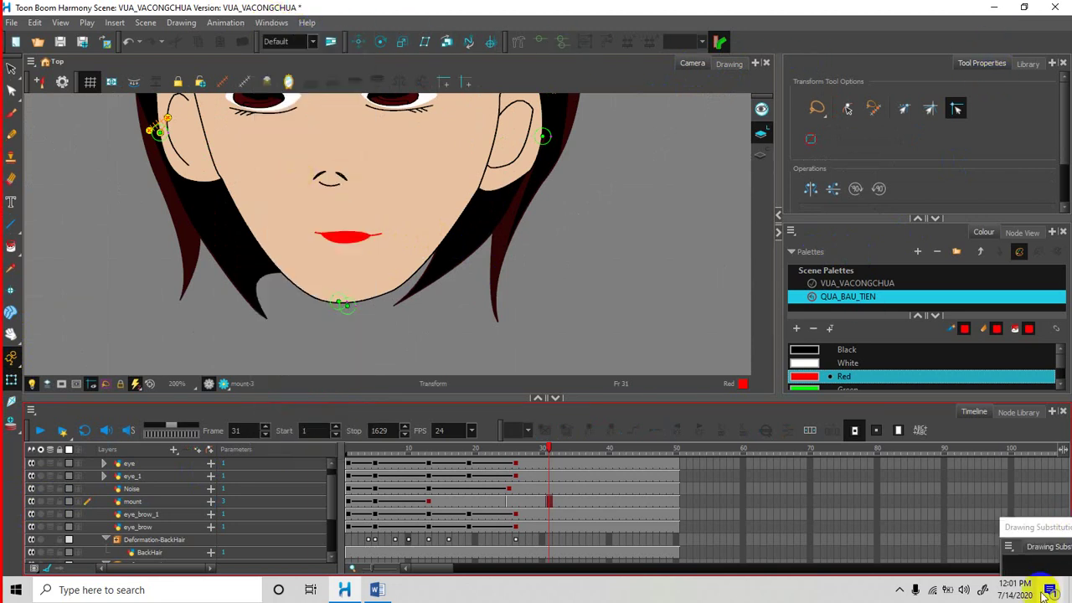
mouse_move(1033, 530)
mouse_down()
mouse_move(980, 438)
mouse_move(750, 169)
mouse_up()
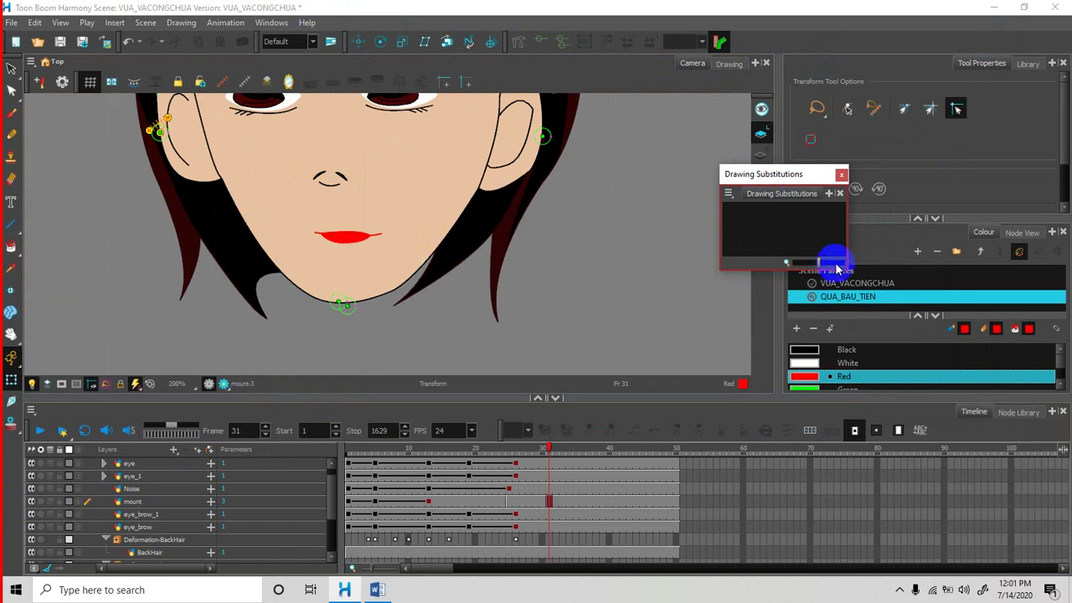
drag(825, 174, 759, 98)
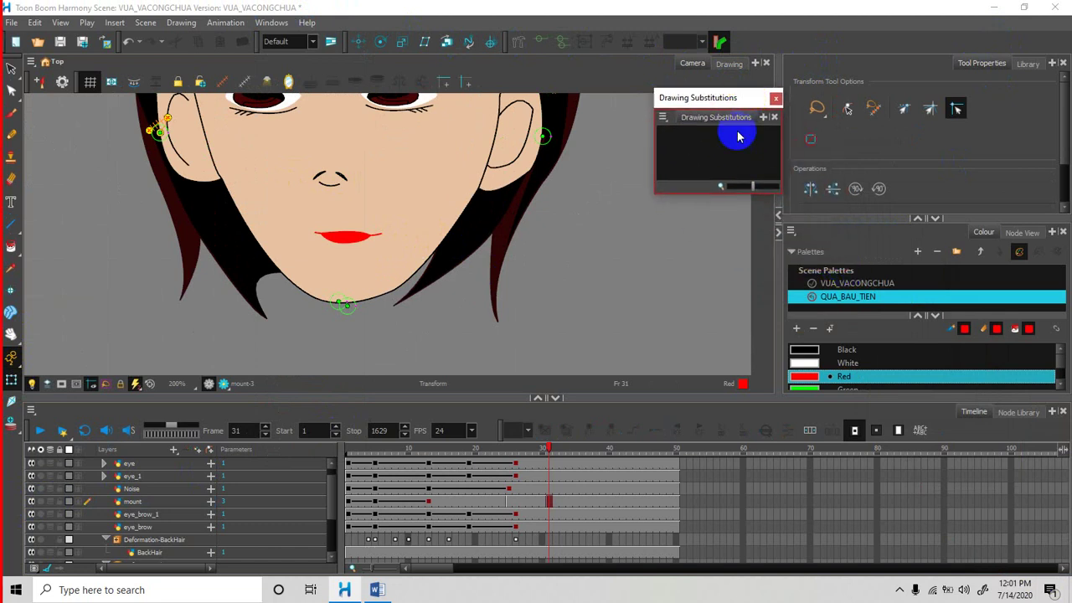
drag(728, 196, 726, 315)
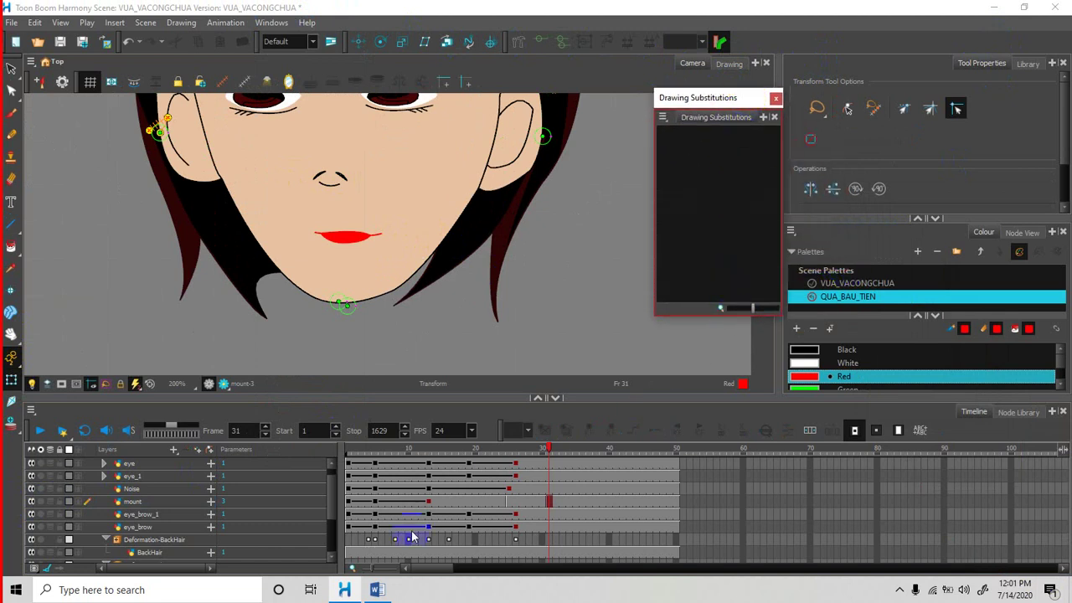
Compare the mount layer's drawings at frames 25, 28 and 31 in the Drawing Substitutions preview.
click(549, 503)
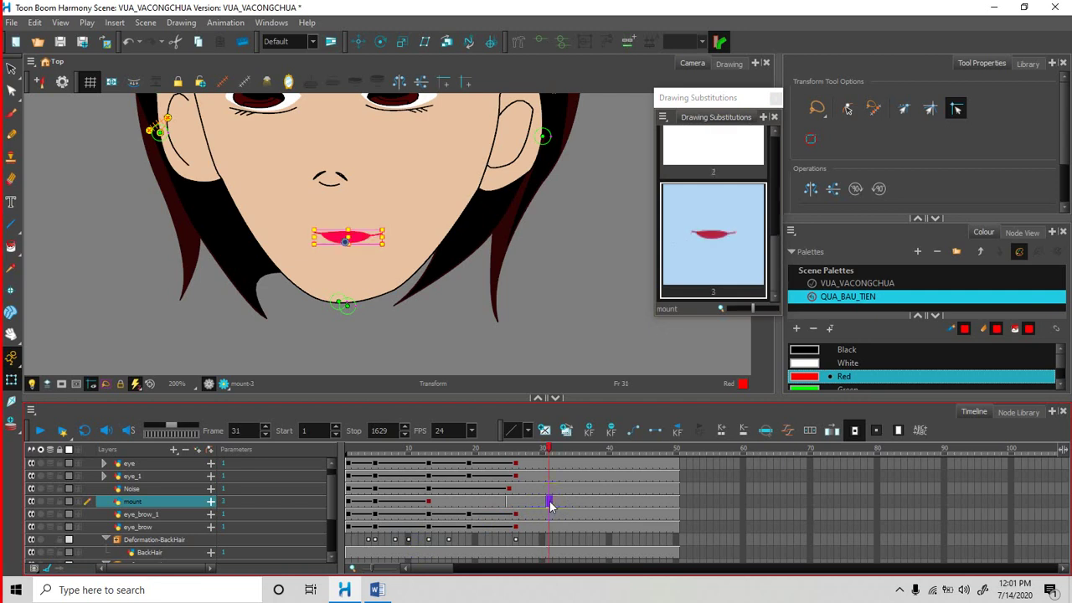
click(542, 503)
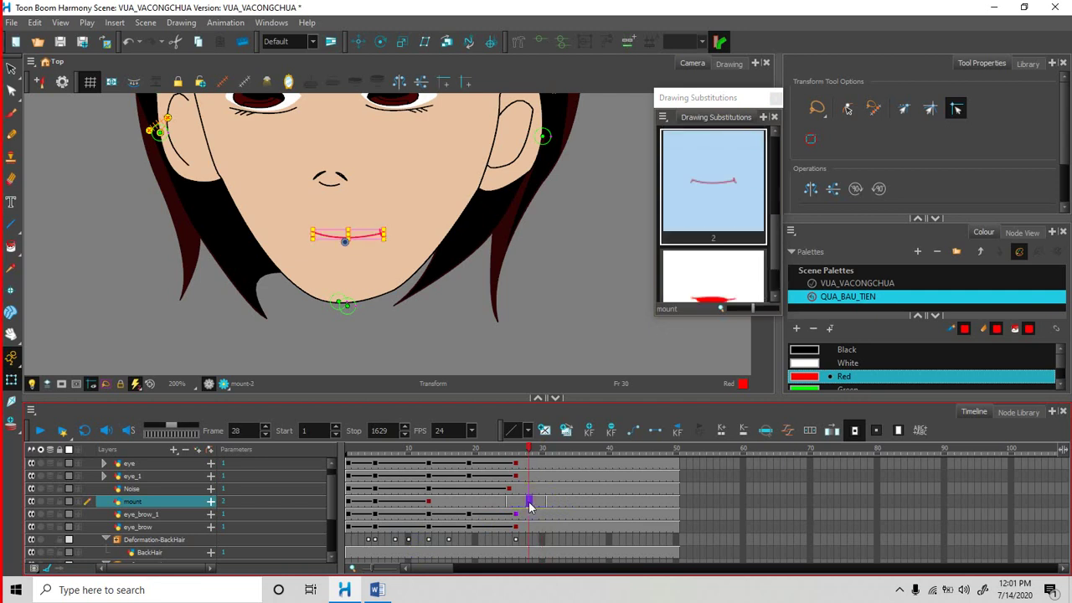
click(509, 503)
click(497, 502)
click(510, 502)
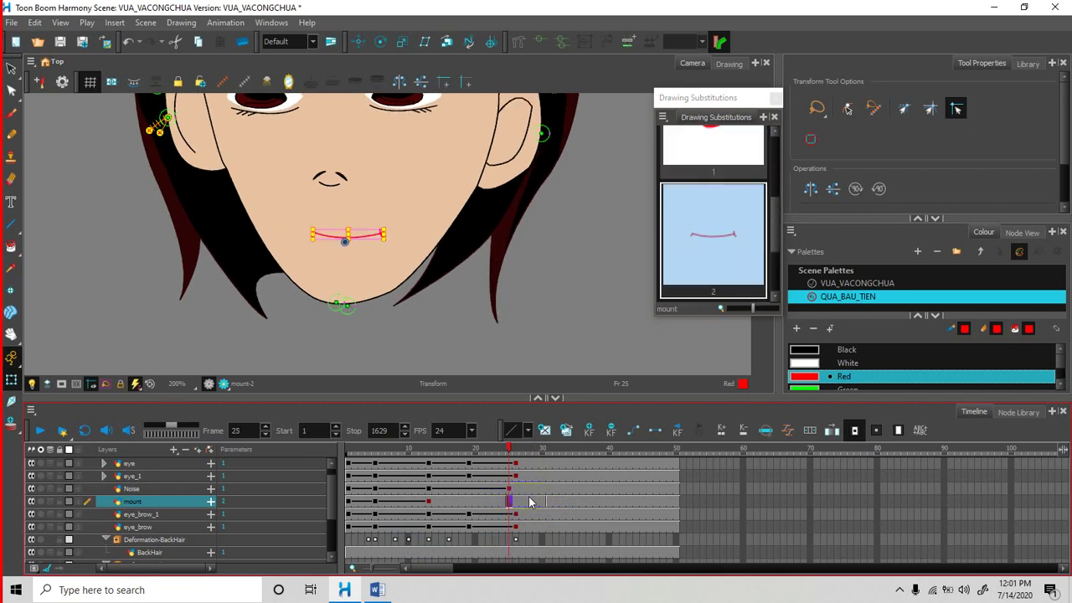
click(529, 501)
click(549, 502)
key(plus)
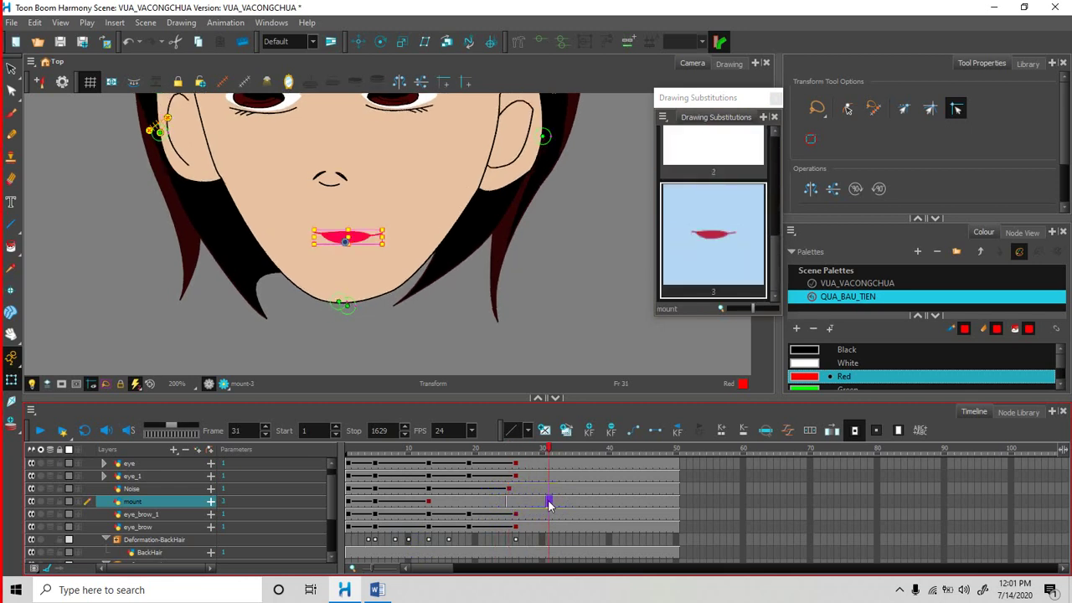
Enlarge the Drawing Substitutions window to show all the mouth drawings and assign drawing 1 to the mount layer at frame 32.
click(555, 501)
click(694, 257)
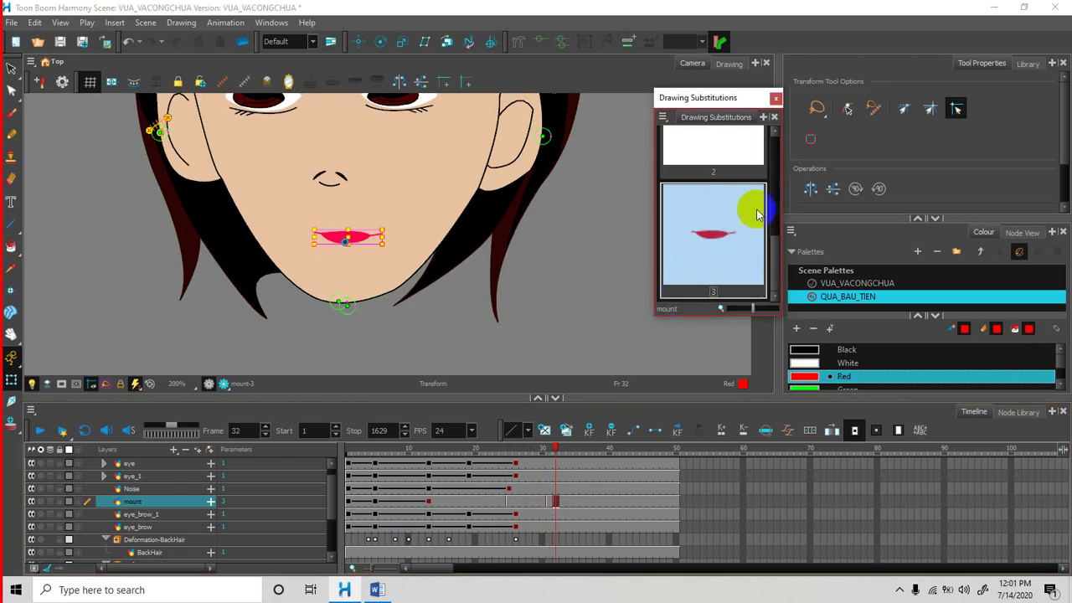
drag(756, 107, 693, 52)
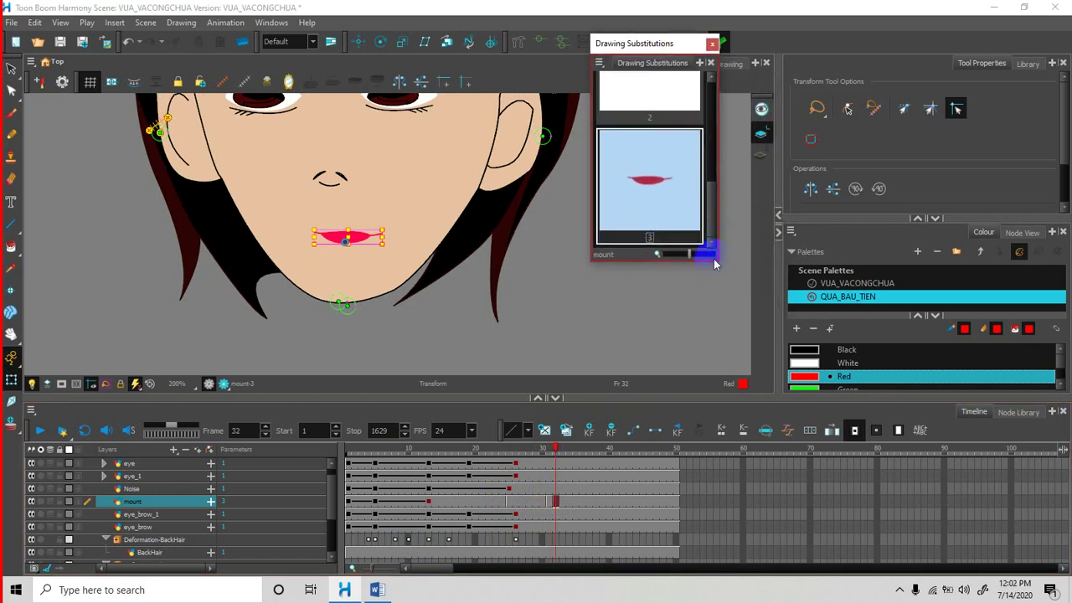
mouse_move(713, 259)
mouse_down()
mouse_move(874, 352)
mouse_move(953, 380)
mouse_up()
click(772, 146)
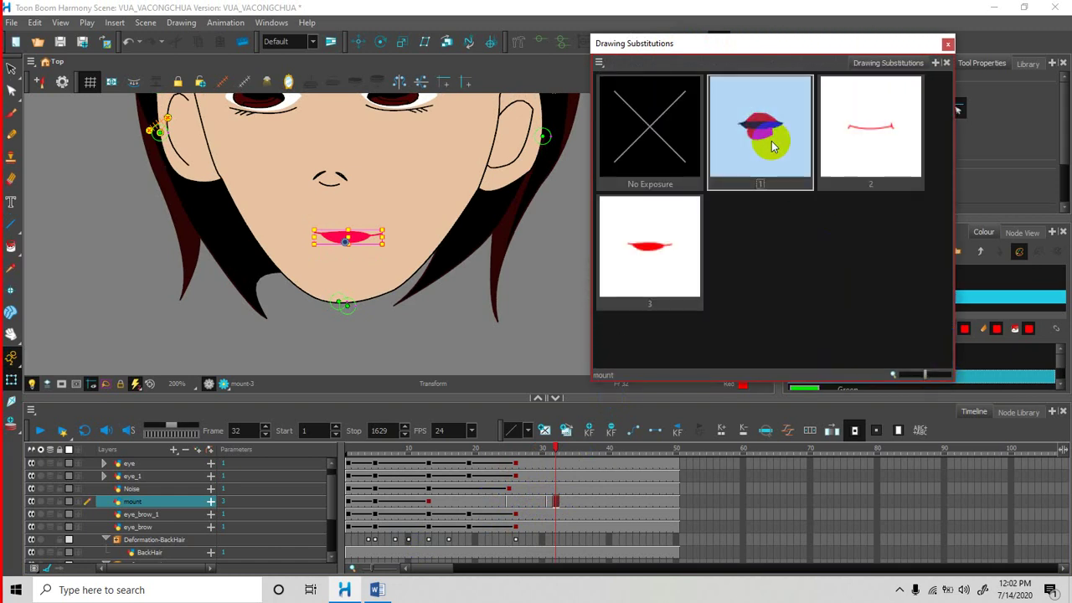
Alternate the mount layer between drawings 2 and 3 on frames between 32 and 41, finishing on drawing 2.
click(844, 136)
click(654, 241)
key(period)
key(period)
click(876, 132)
key(period)
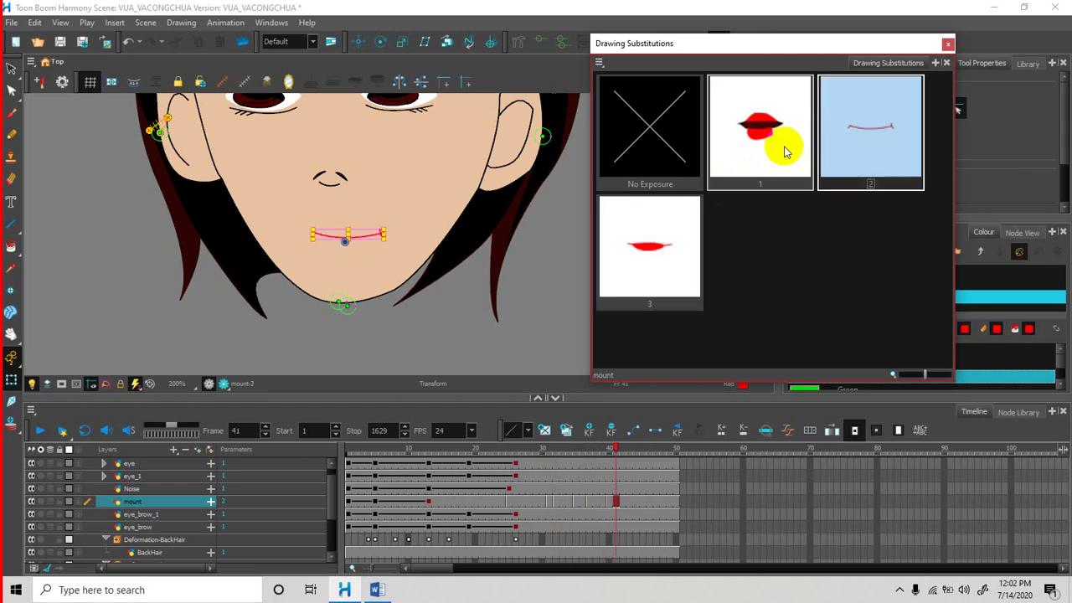
Continue swapping the mount layer between drawings 1, 3 and 2 up to frame 49, ending on drawing 2, and close Drawing Substitutions.
key(period)
click(780, 152)
key(period)
key(period)
click(654, 233)
click(764, 155)
click(852, 130)
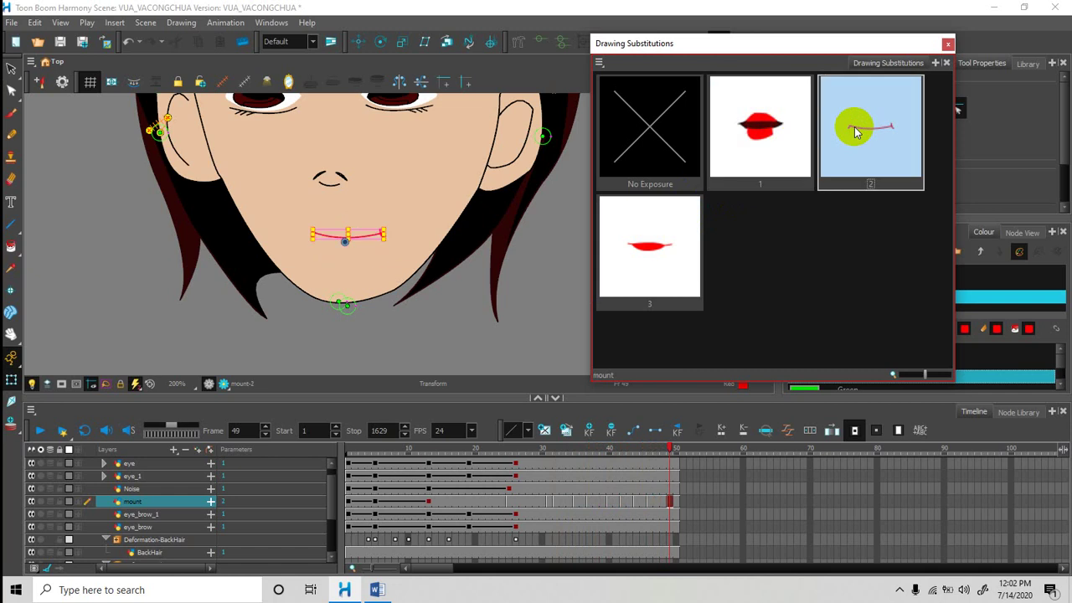
click(947, 43)
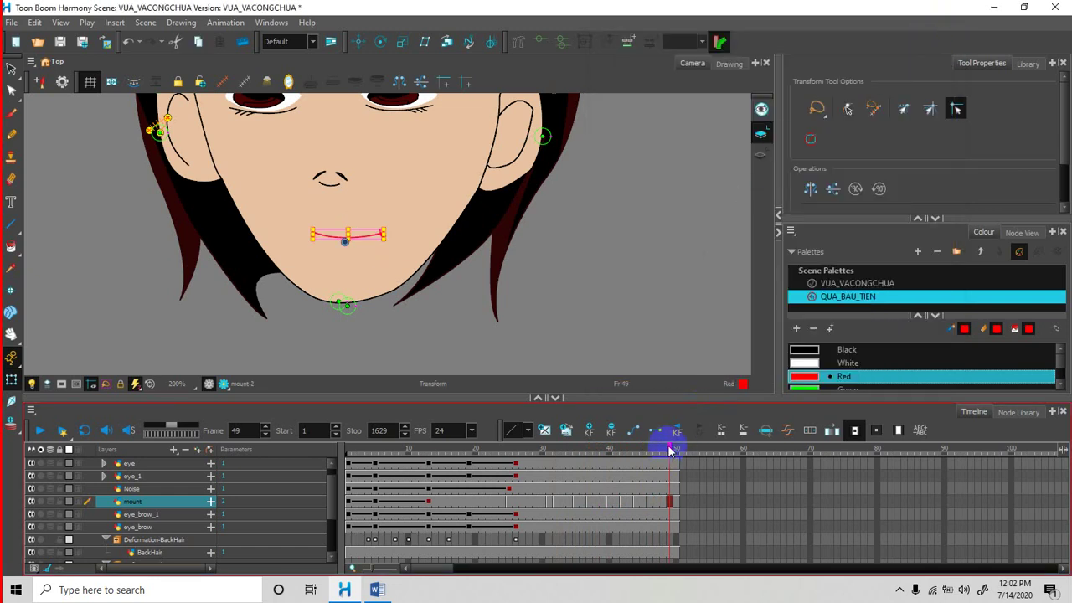
Centre the face in the Camera view and play the animation from frame 1, stopping playback beyond the last exposed frame.
mouse_move(600, 460)
mouse_down()
mouse_move(360, 455)
mouse_move(481, 470)
mouse_move(638, 467)
mouse_move(354, 456)
mouse_move(440, 464)
mouse_move(359, 468)
mouse_move(368, 469)
mouse_move(588, 476)
mouse_move(347, 470)
mouse_move(354, 466)
mouse_up()
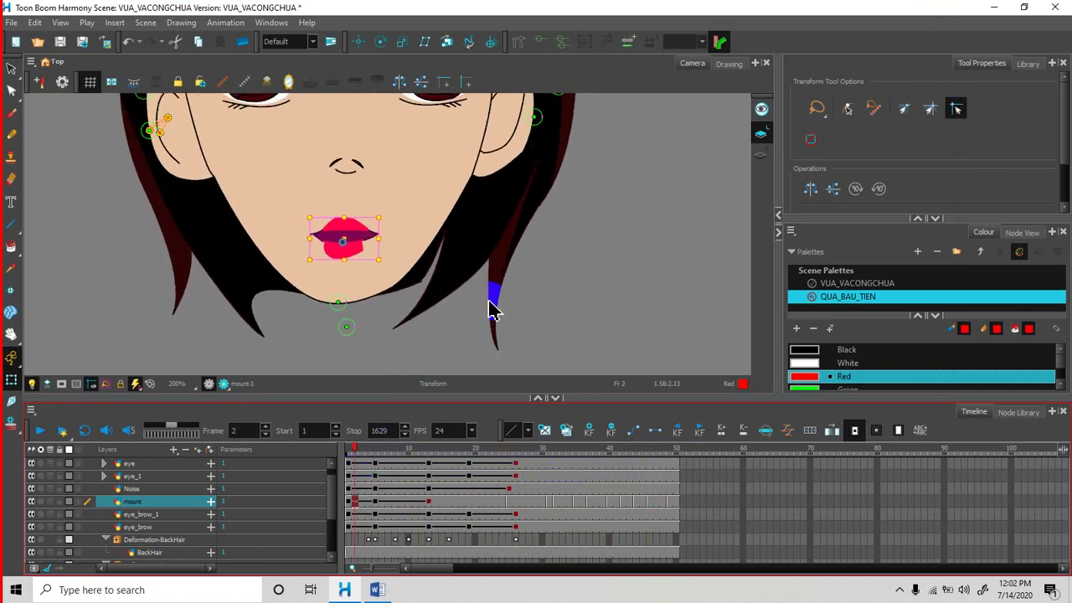
drag(589, 232, 662, 299)
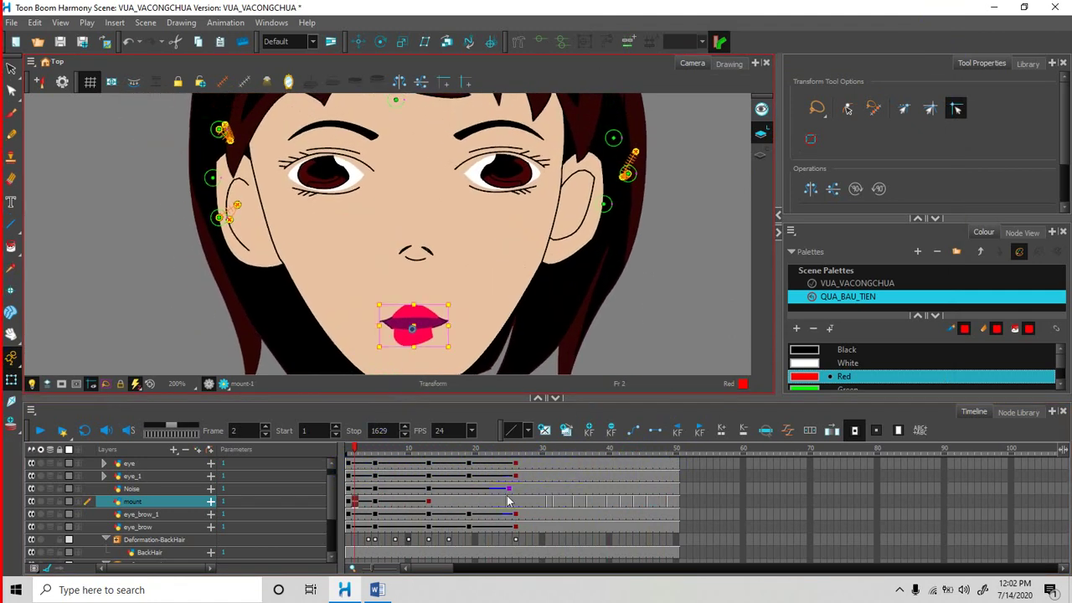
mouse_move(353, 450)
mouse_down()
mouse_move(631, 476)
mouse_move(360, 474)
mouse_move(622, 497)
mouse_move(346, 498)
mouse_up()
click(42, 432)
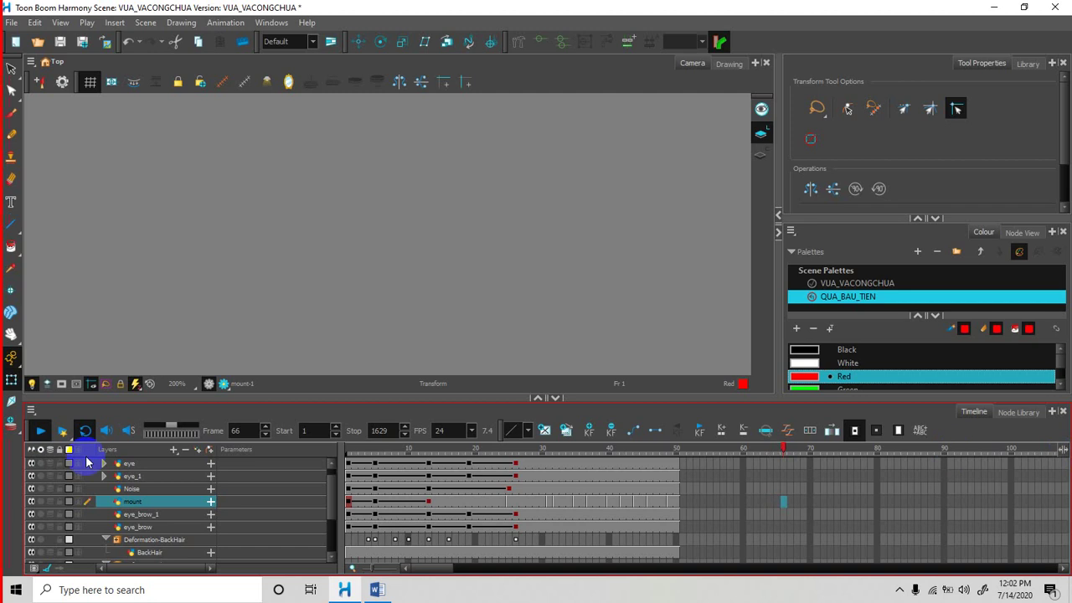
click(38, 432)
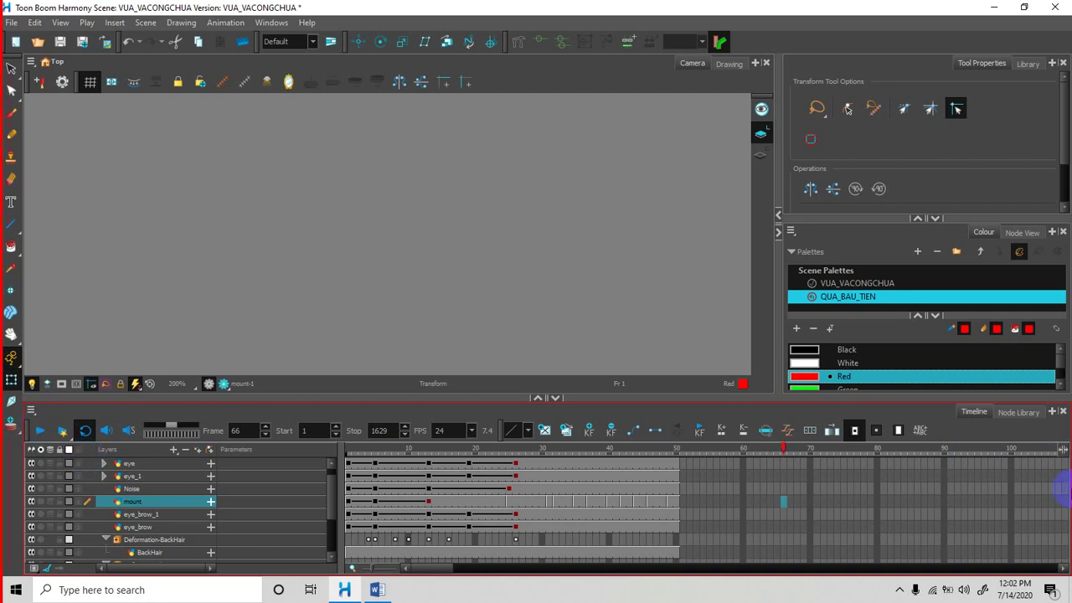
Scrub the timeline past the exposed frames and back through the early frames to review the facial animation.
drag(609, 451, 1044, 454)
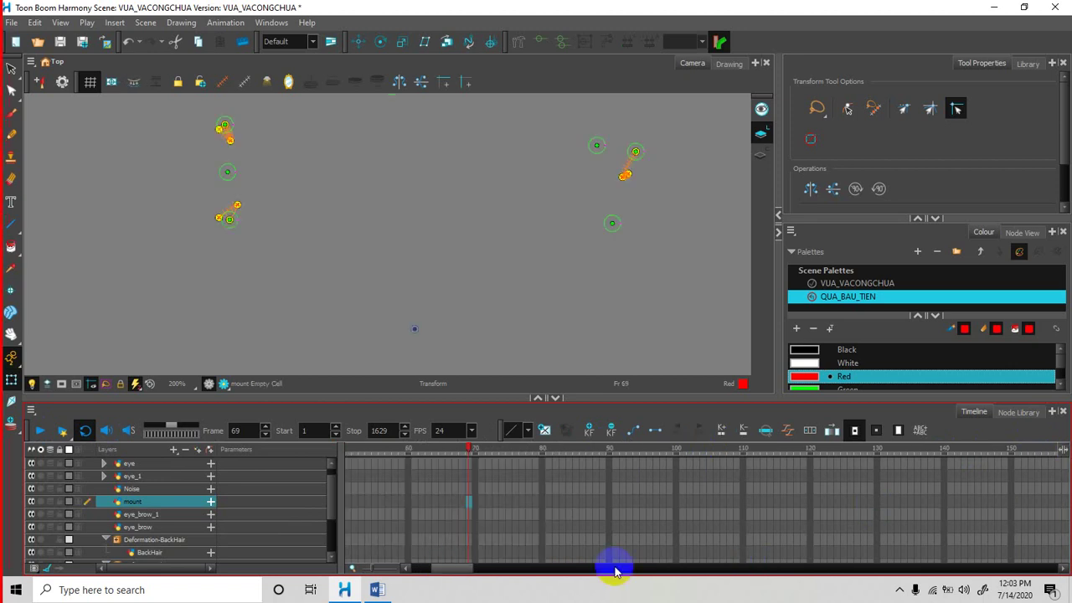
drag(471, 573, 376, 569)
click(352, 451)
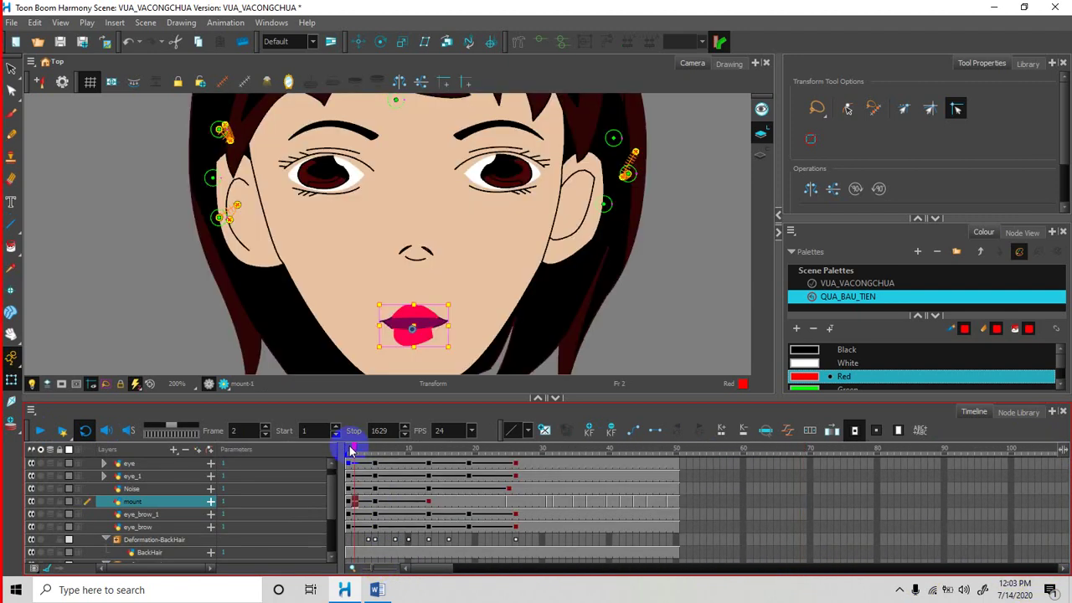
drag(354, 450, 633, 484)
drag(520, 478, 379, 472)
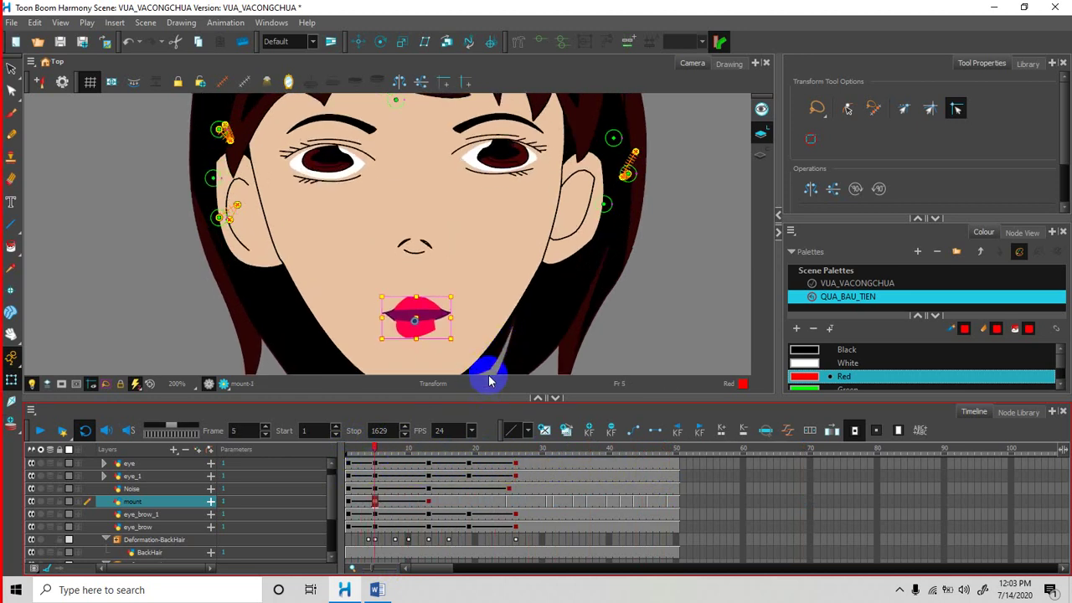
Enlarge the Camera view by shrinking the timeline area, and deselect the mouth so the whole face is unobstructed.
click(397, 399)
drag(397, 399, 395, 444)
scroll(545, 348, down, 2)
click(636, 333)
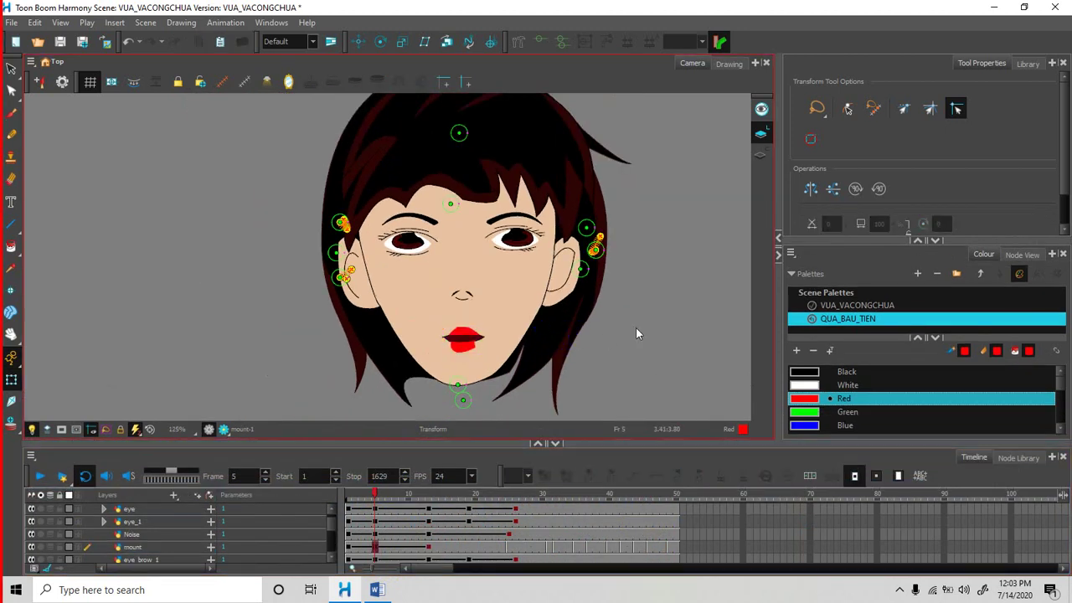
scroll(636, 333, up, 1)
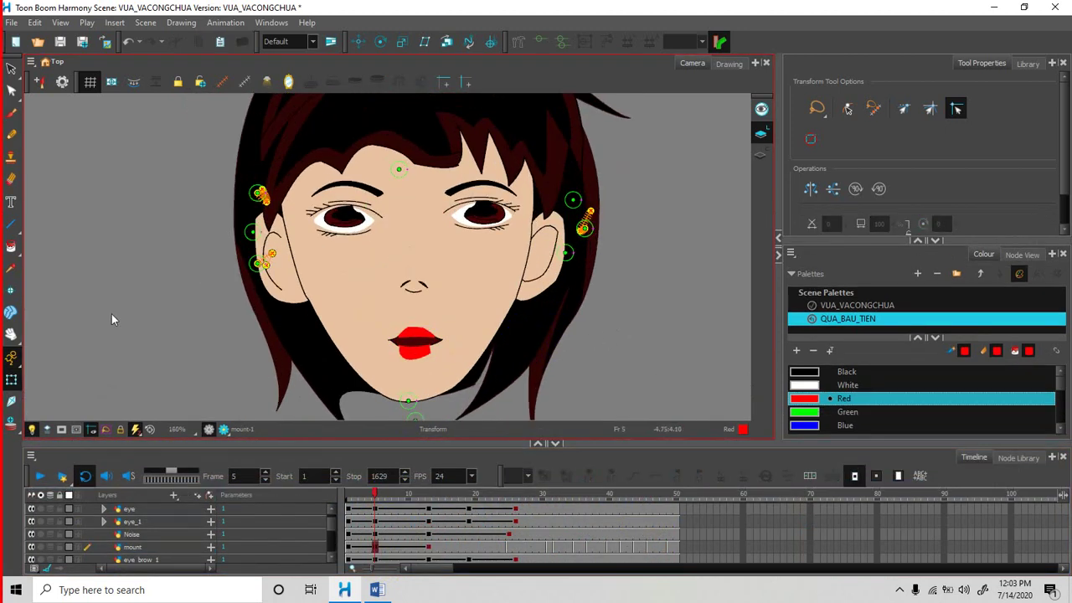
scroll(644, 306, down, 1)
scroll(644, 305, up, 1)
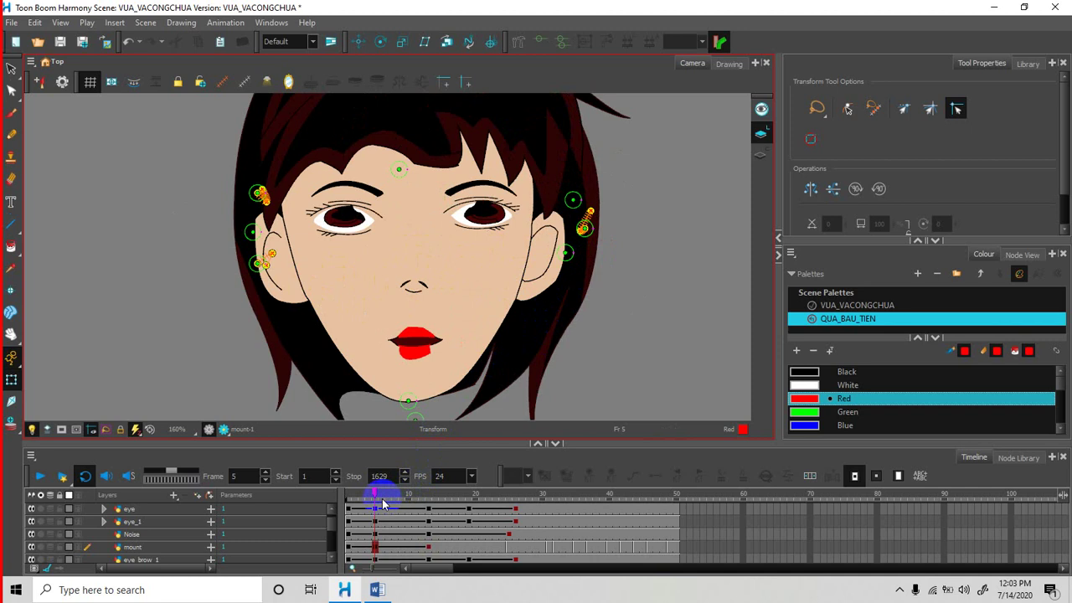
Scrub from frame 5 towards frame 47 and back to frame 41 to check the mouth drawing changes.
drag(372, 497, 653, 521)
drag(521, 521, 559, 519)
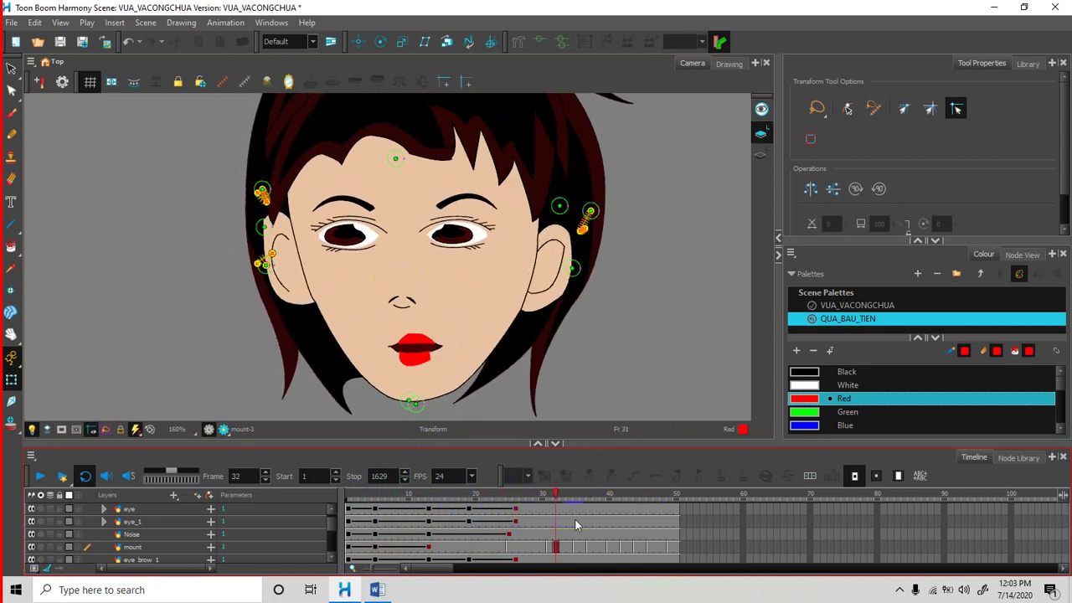
mouse_move(630, 524)
mouse_down()
mouse_move(648, 521)
mouse_move(612, 519)
mouse_up()
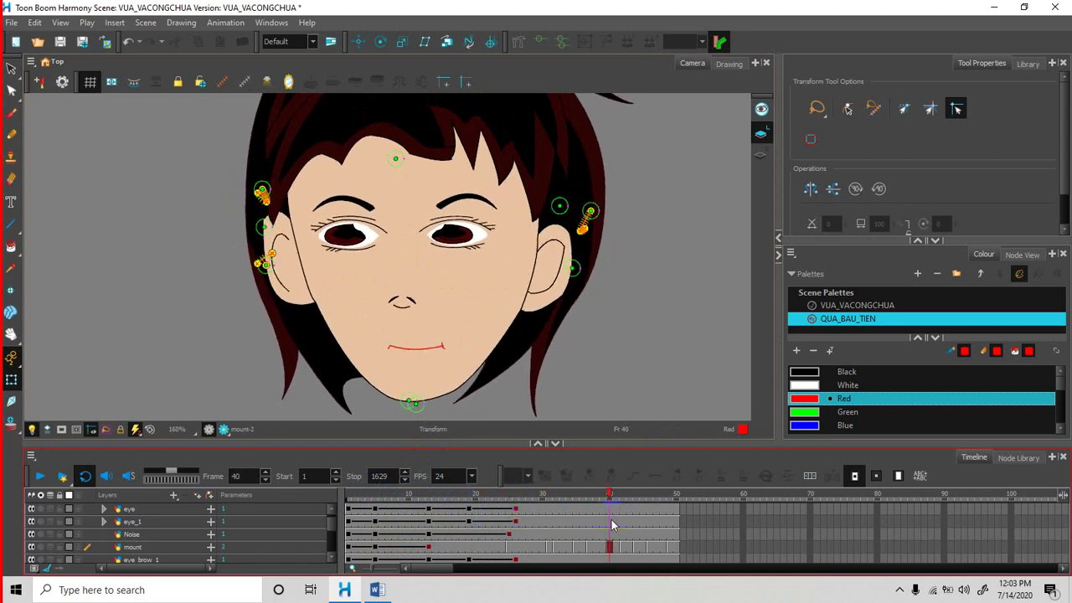
click(519, 523)
mouse_move(592, 519)
mouse_down()
mouse_move(632, 526)
mouse_move(603, 528)
mouse_move(617, 526)
mouse_up()
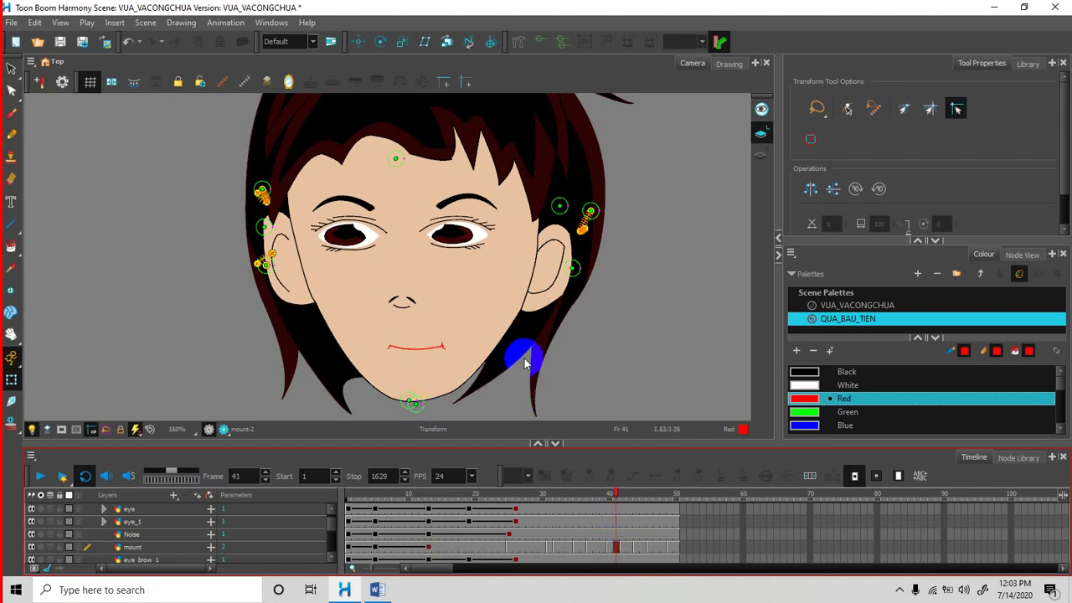
Select the back hair at frame 41 and shift its deformation point below the chin slightly to the right.
click(461, 387)
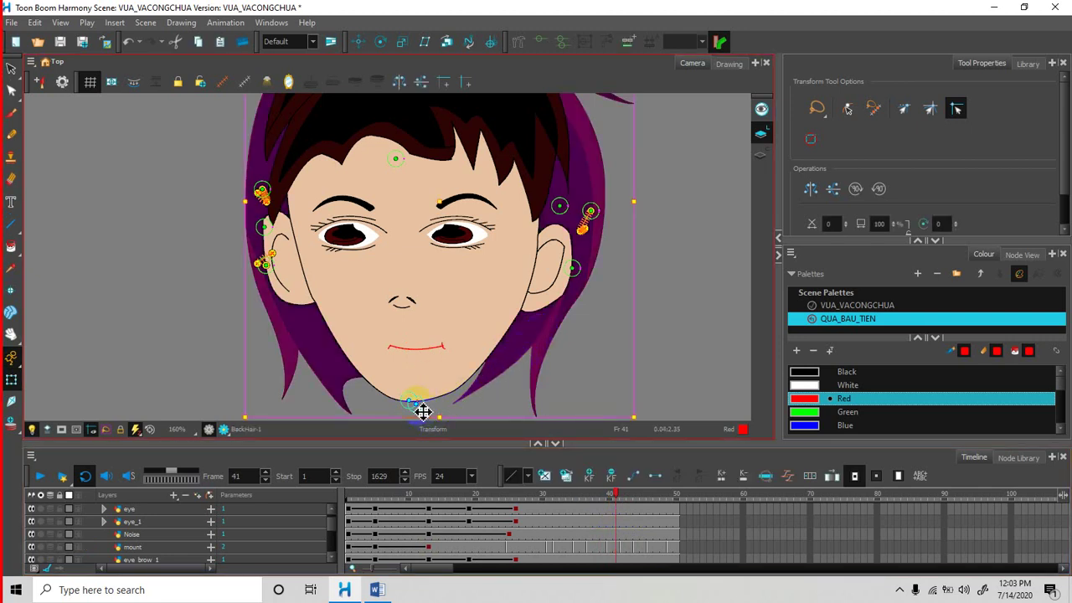
drag(416, 404, 433, 403)
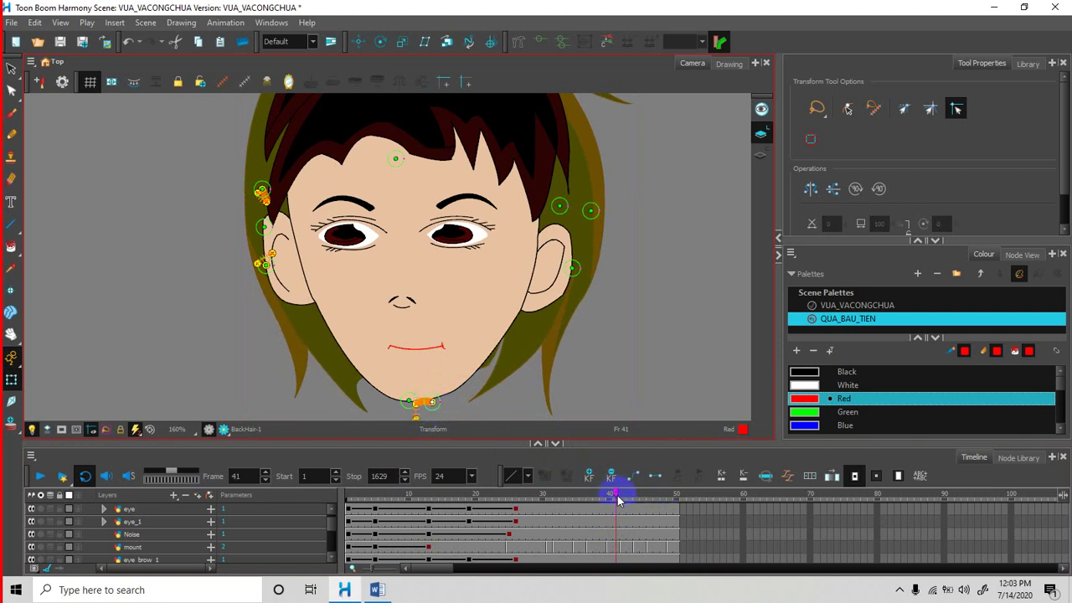
Scrub through frames 1 to 50 to review the hair deformation together with the mouth changes on the full head.
drag(617, 496, 568, 513)
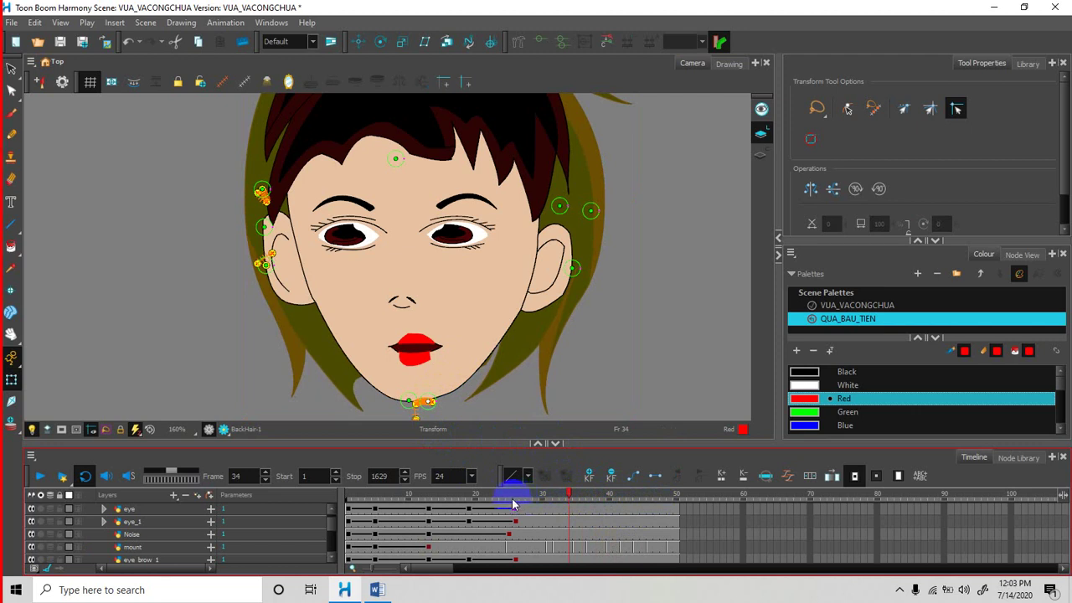
mouse_move(566, 495)
mouse_down()
mouse_move(383, 495)
mouse_move(662, 508)
mouse_up()
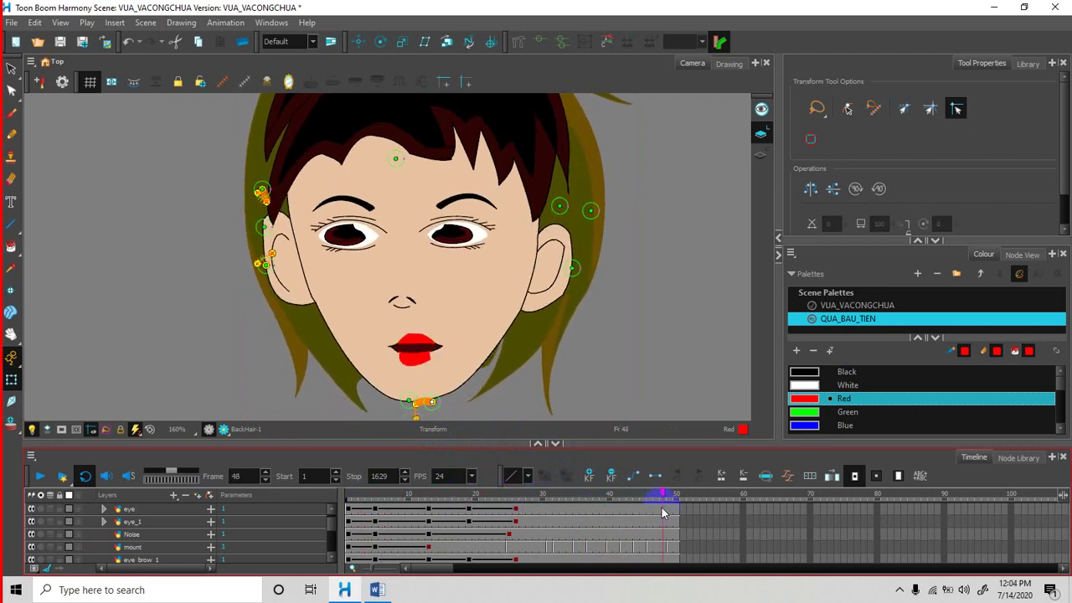
drag(557, 506, 657, 500)
mouse_move(450, 512)
mouse_down()
mouse_move(356, 509)
mouse_move(641, 524)
mouse_move(441, 514)
mouse_up()
drag(349, 502, 428, 500)
drag(546, 500, 677, 503)
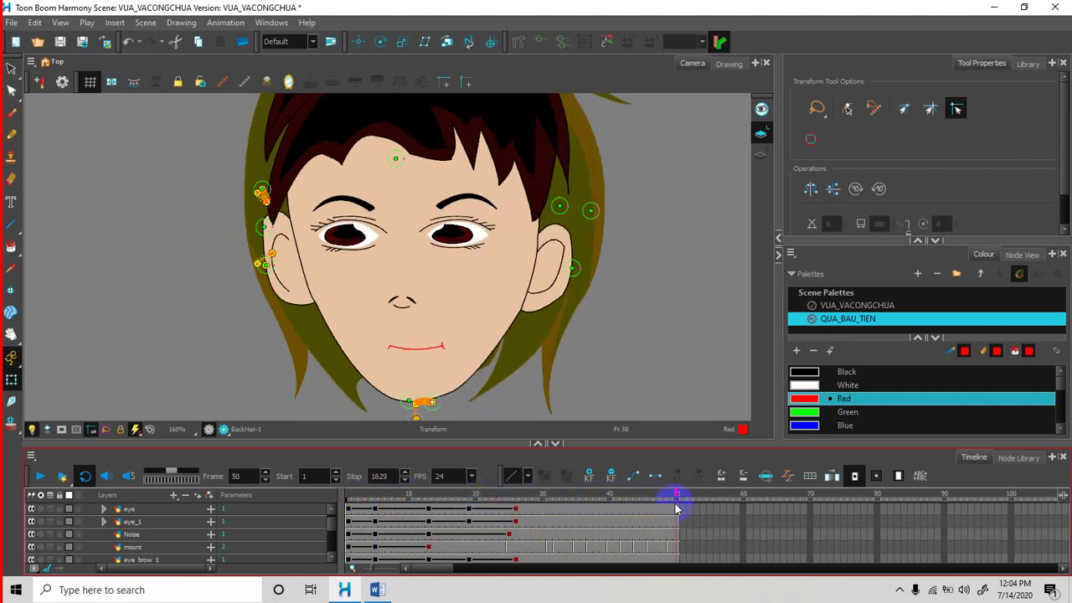
scroll(624, 287, down, 2)
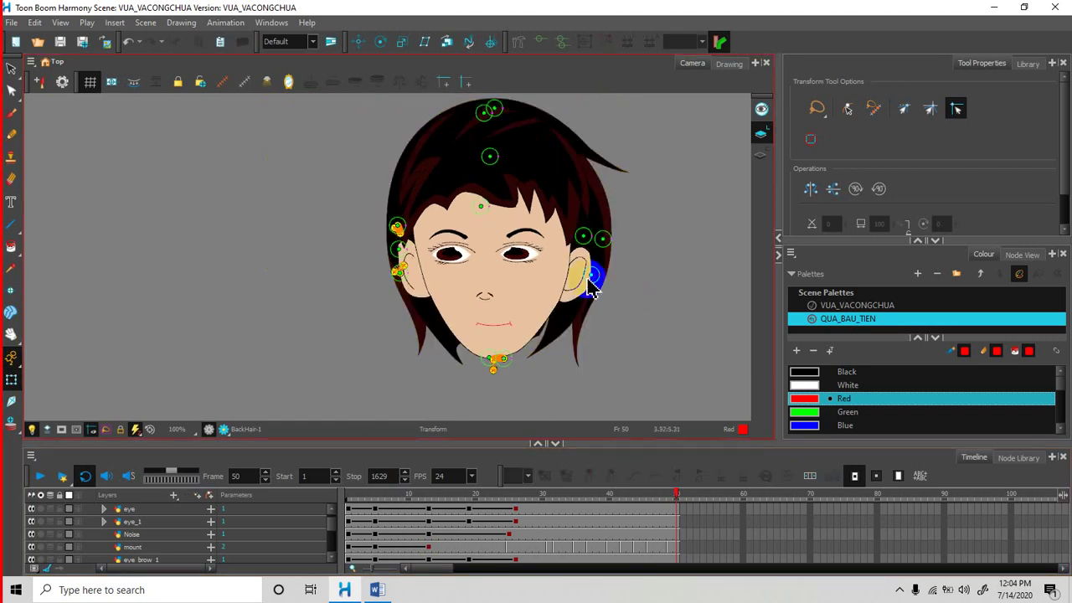
click(900, 591)
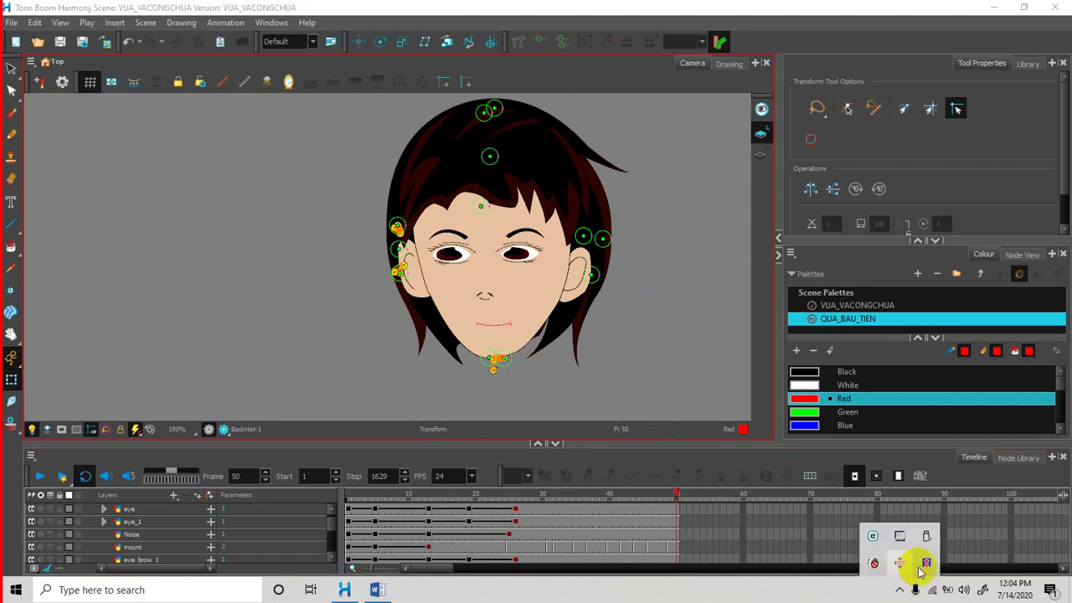